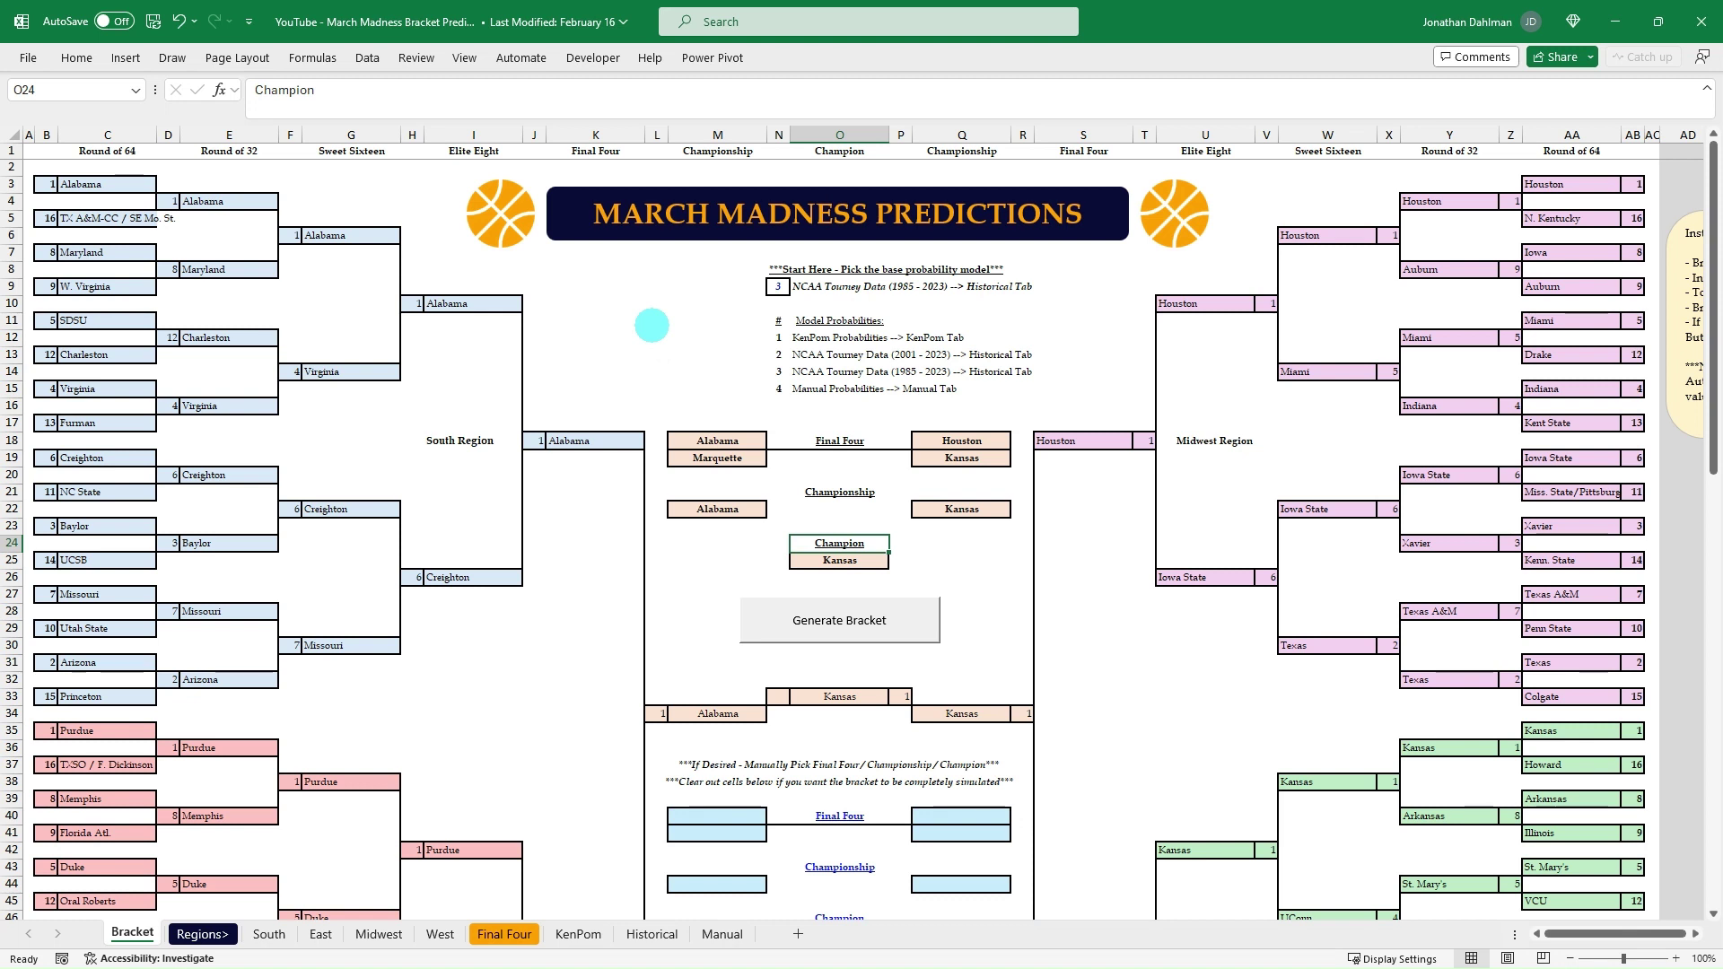
Step: Recalculate the RAND bracket with F9 about ten times until Iowa State beats Marquette for the title
key("F9")
key("F9")
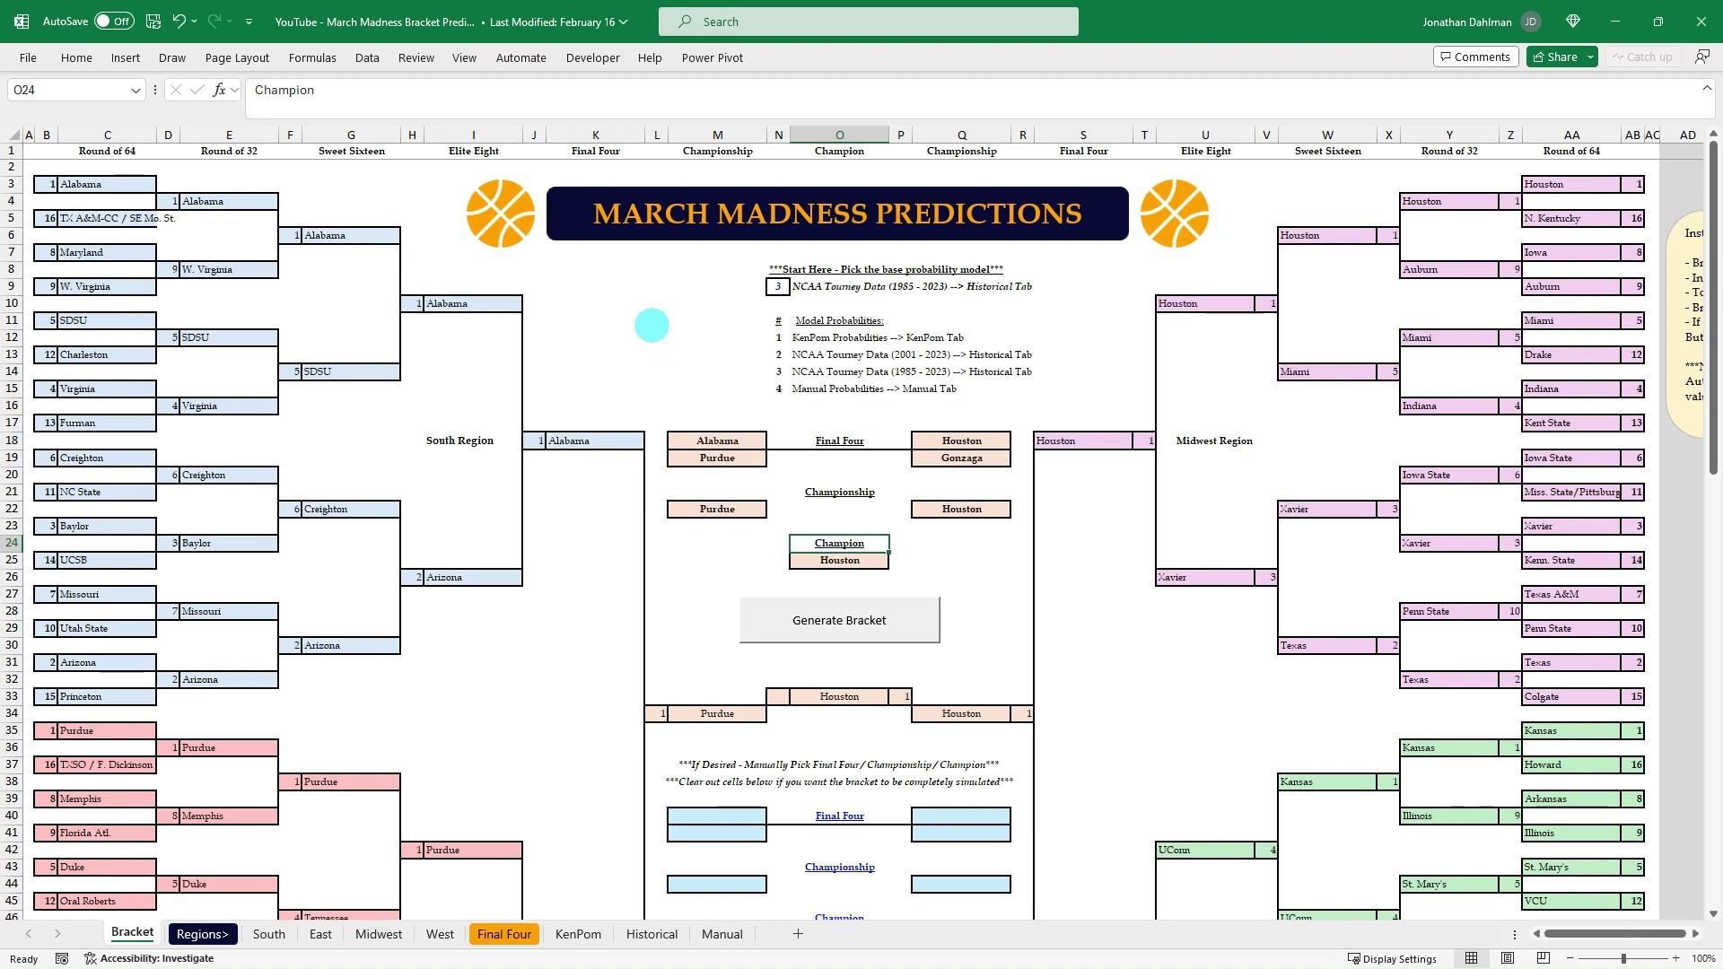
key("F9")
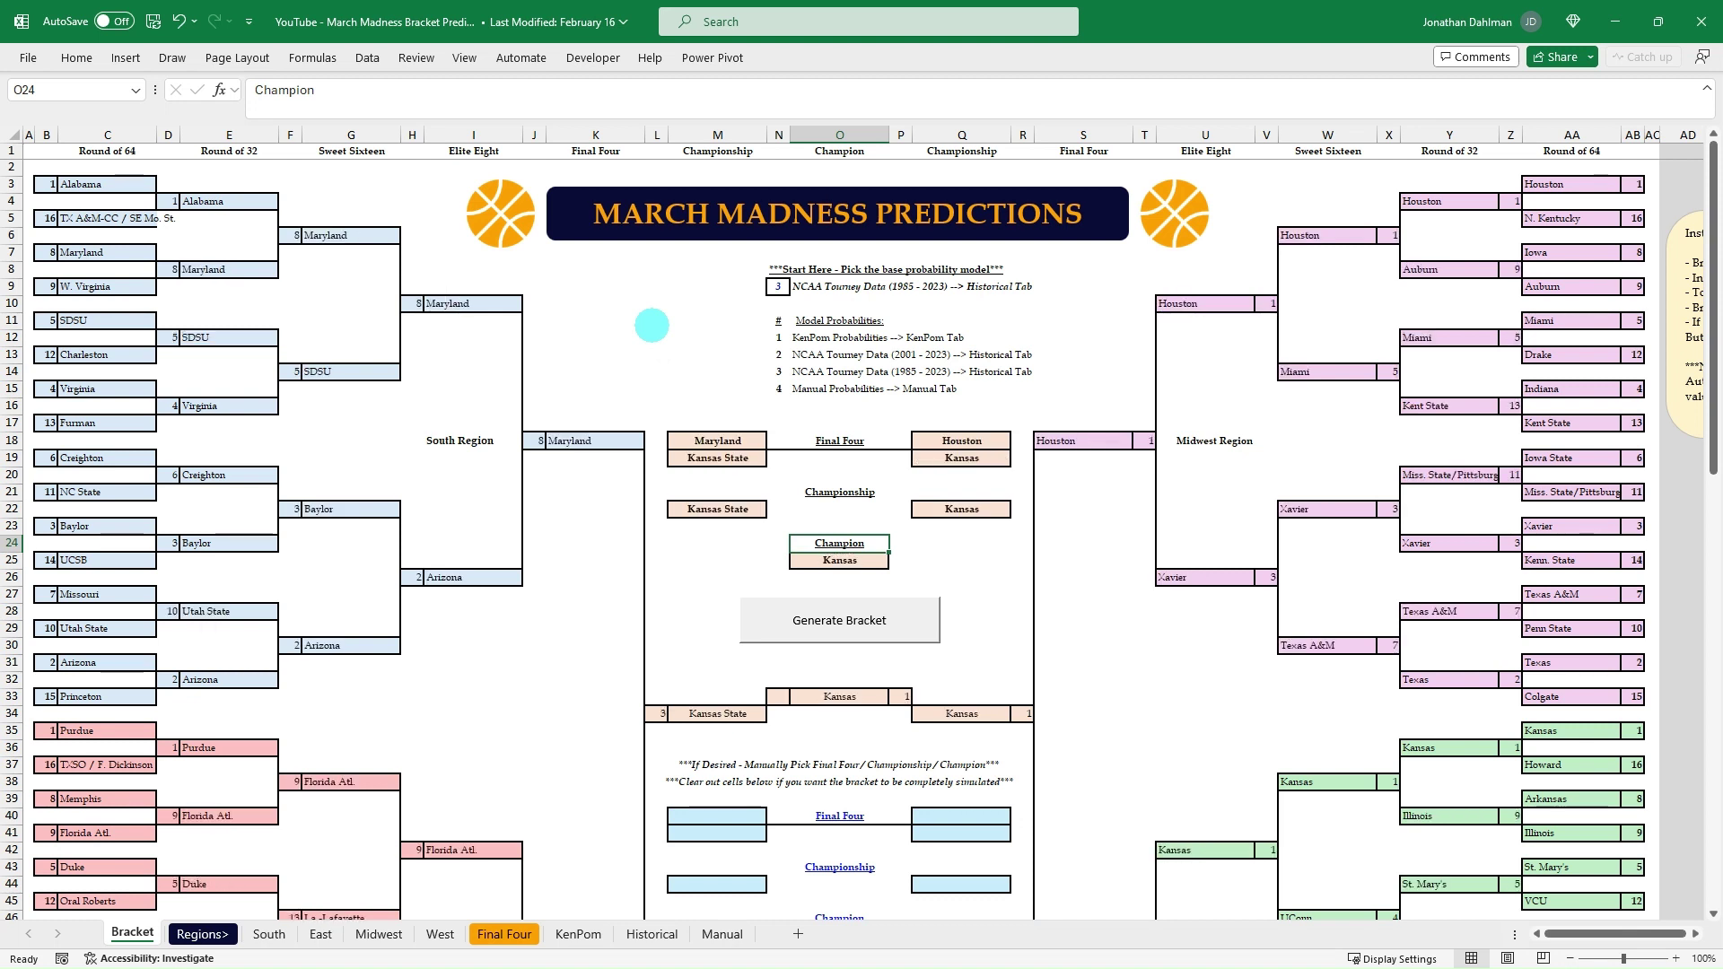
key("F9")
key("F9")
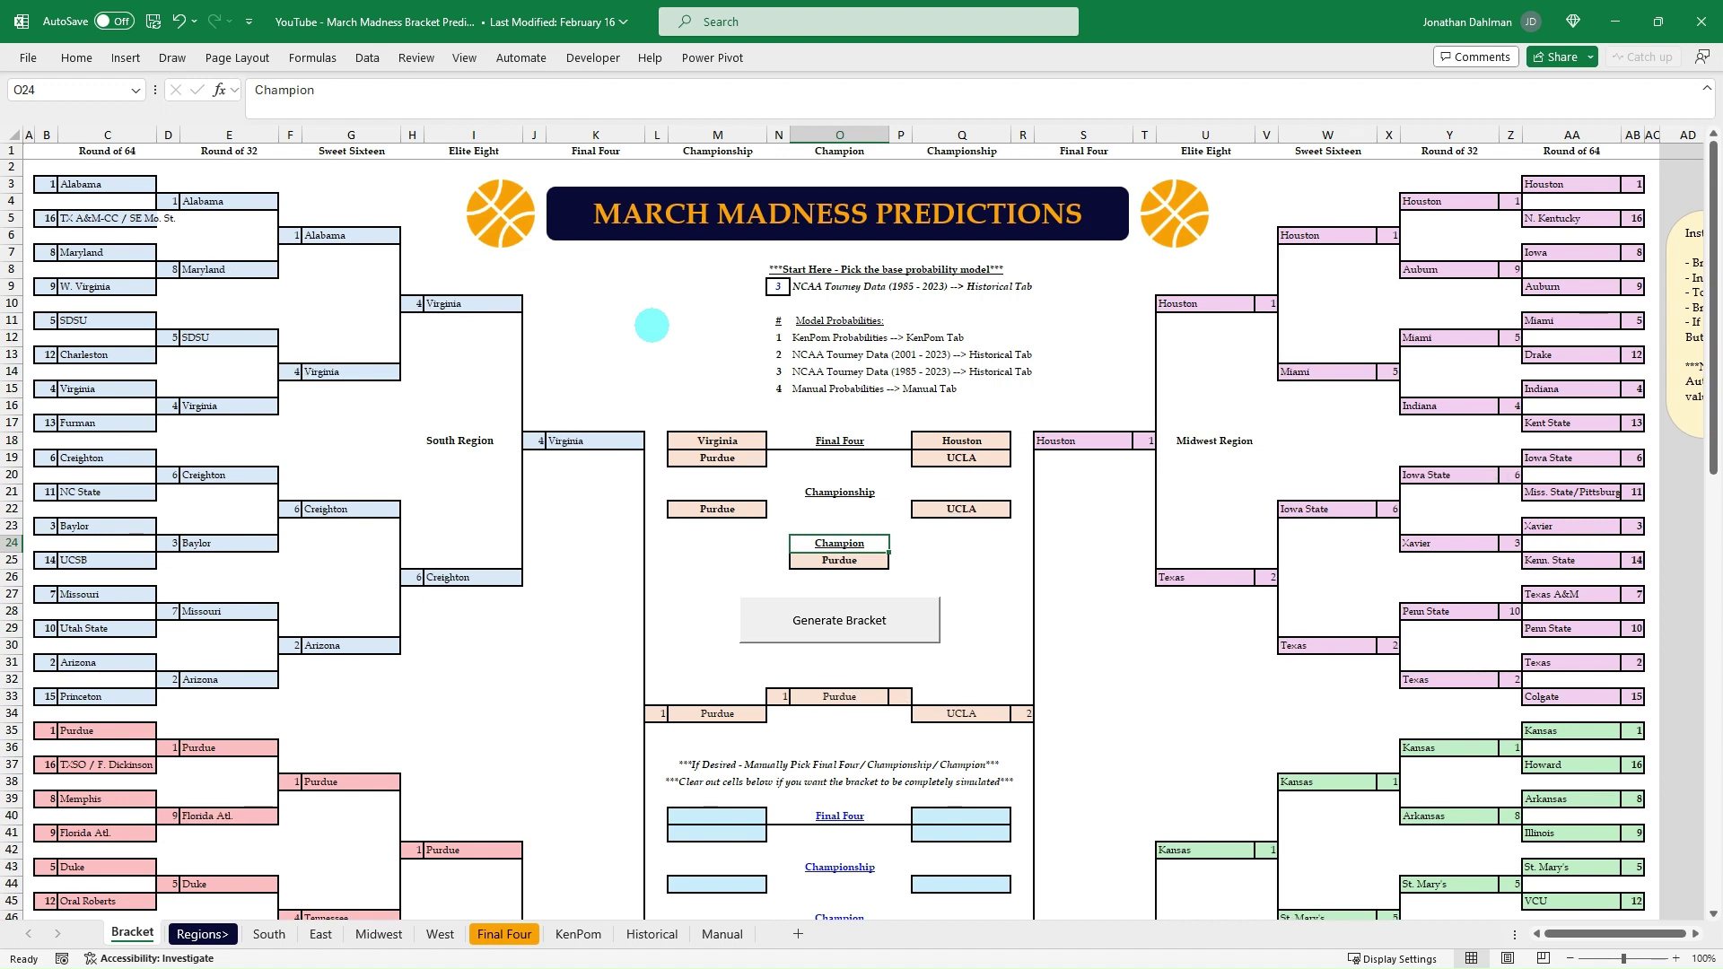
key("F9")
key("F9")
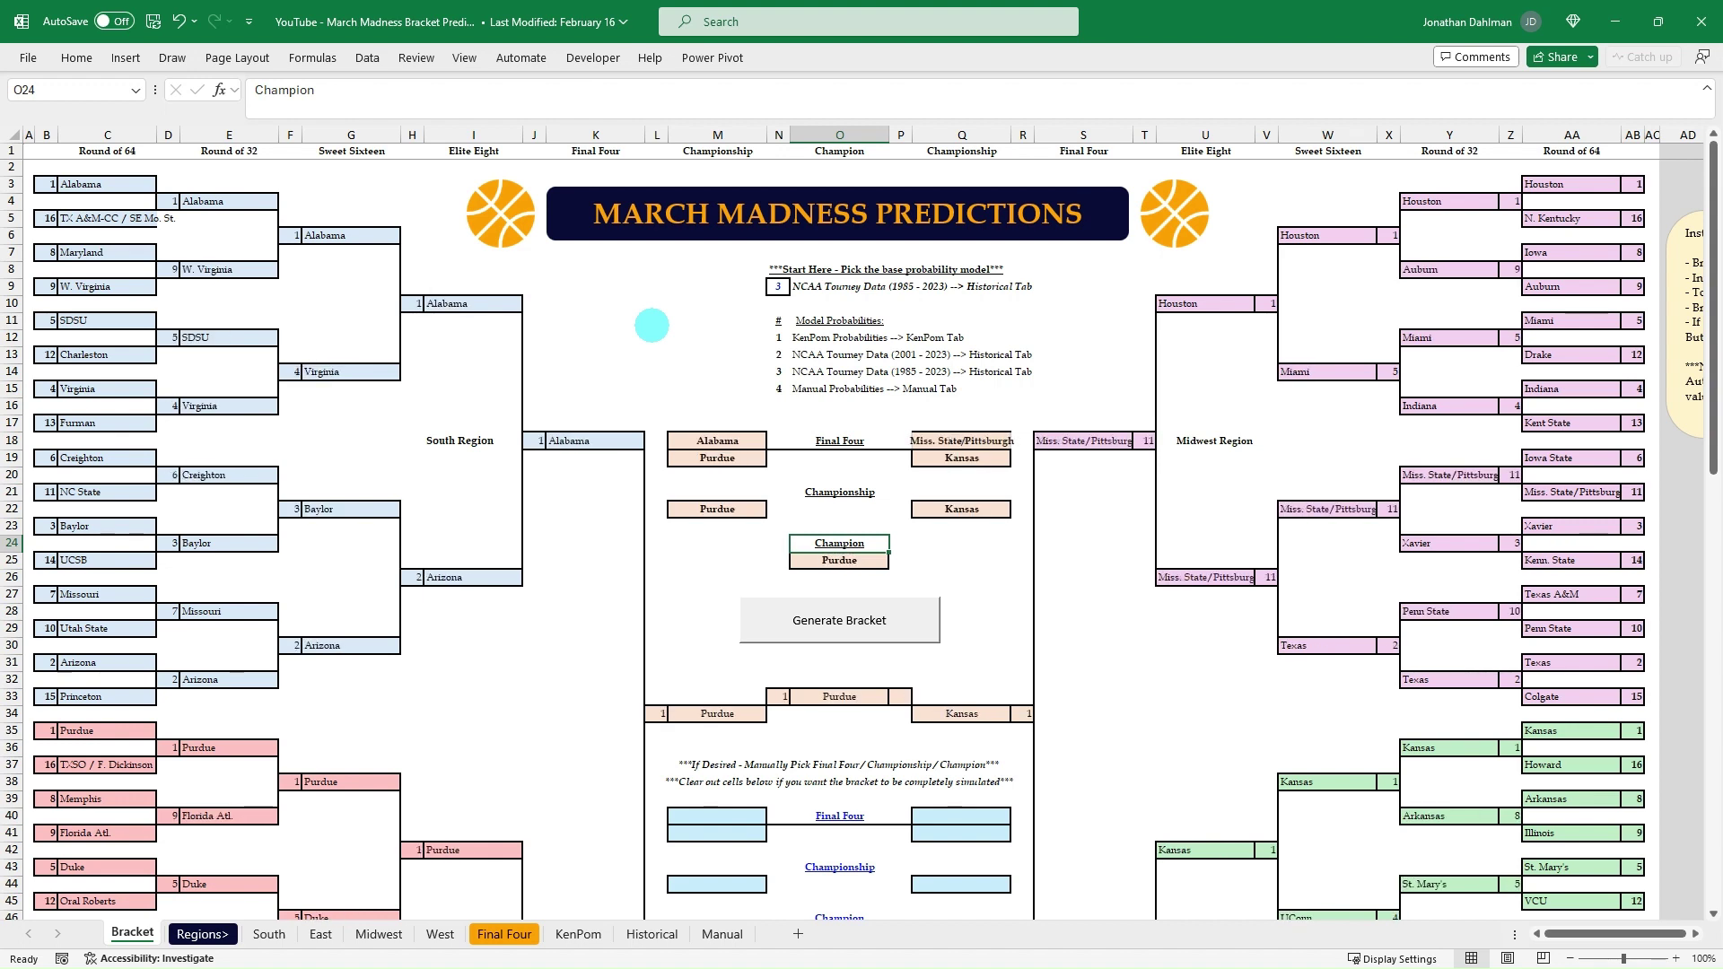
scroll(651, 325, "down", 3)
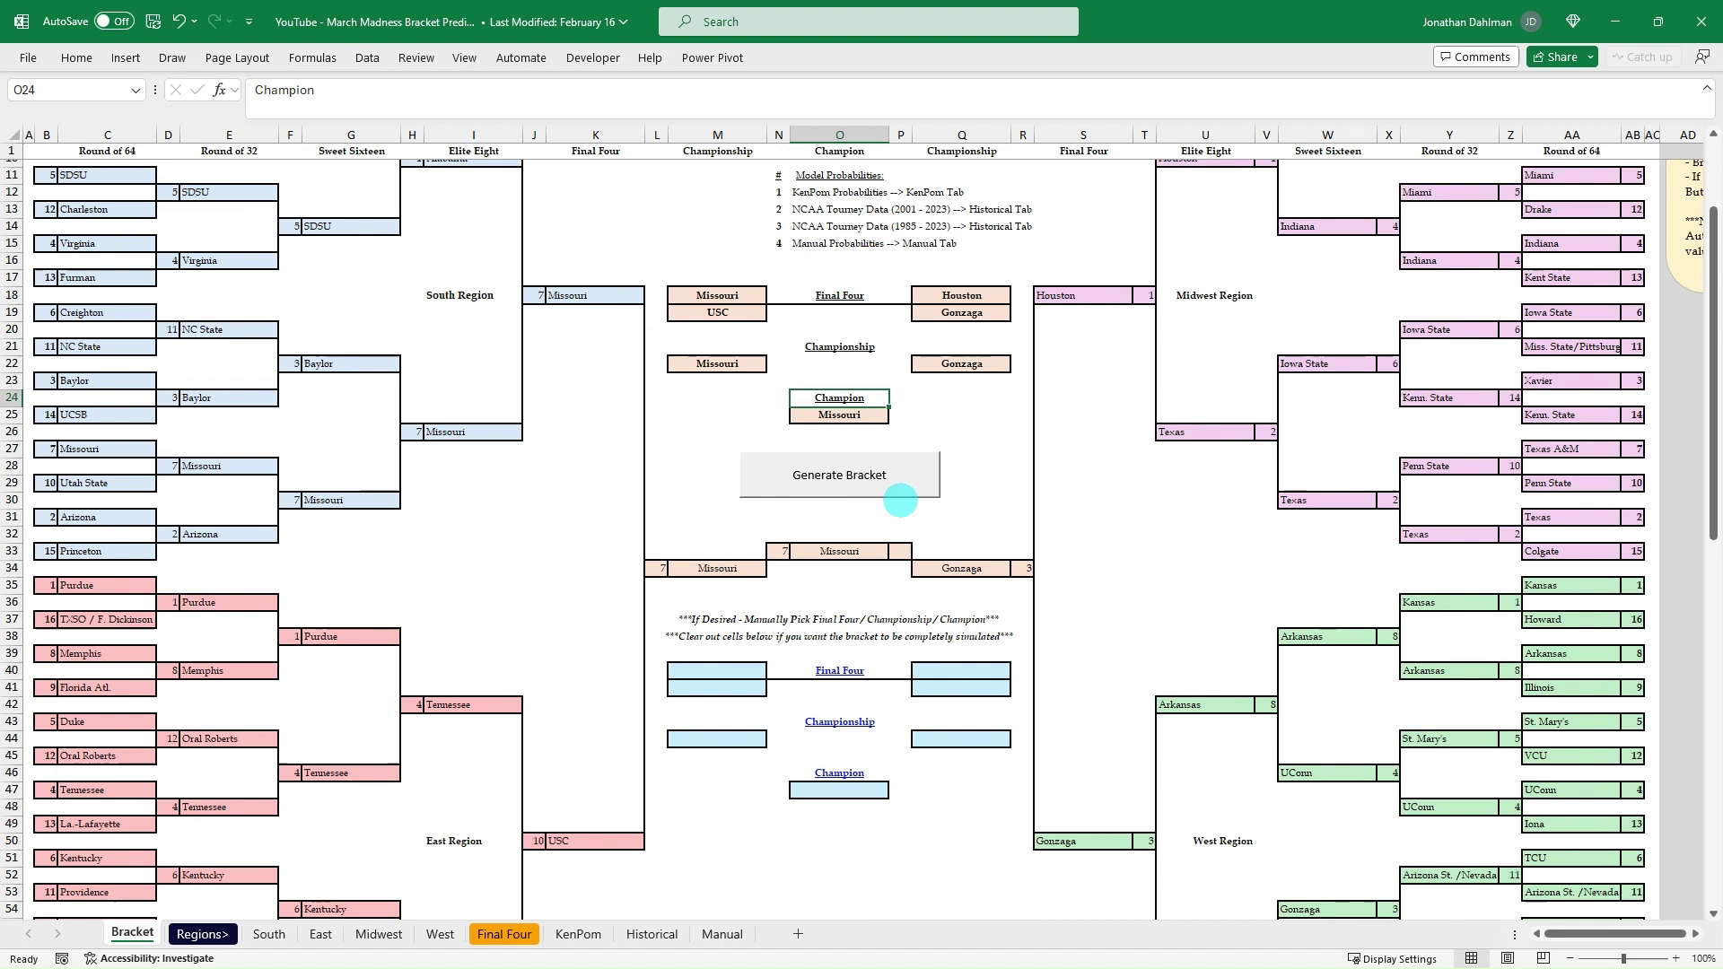
key("F9")
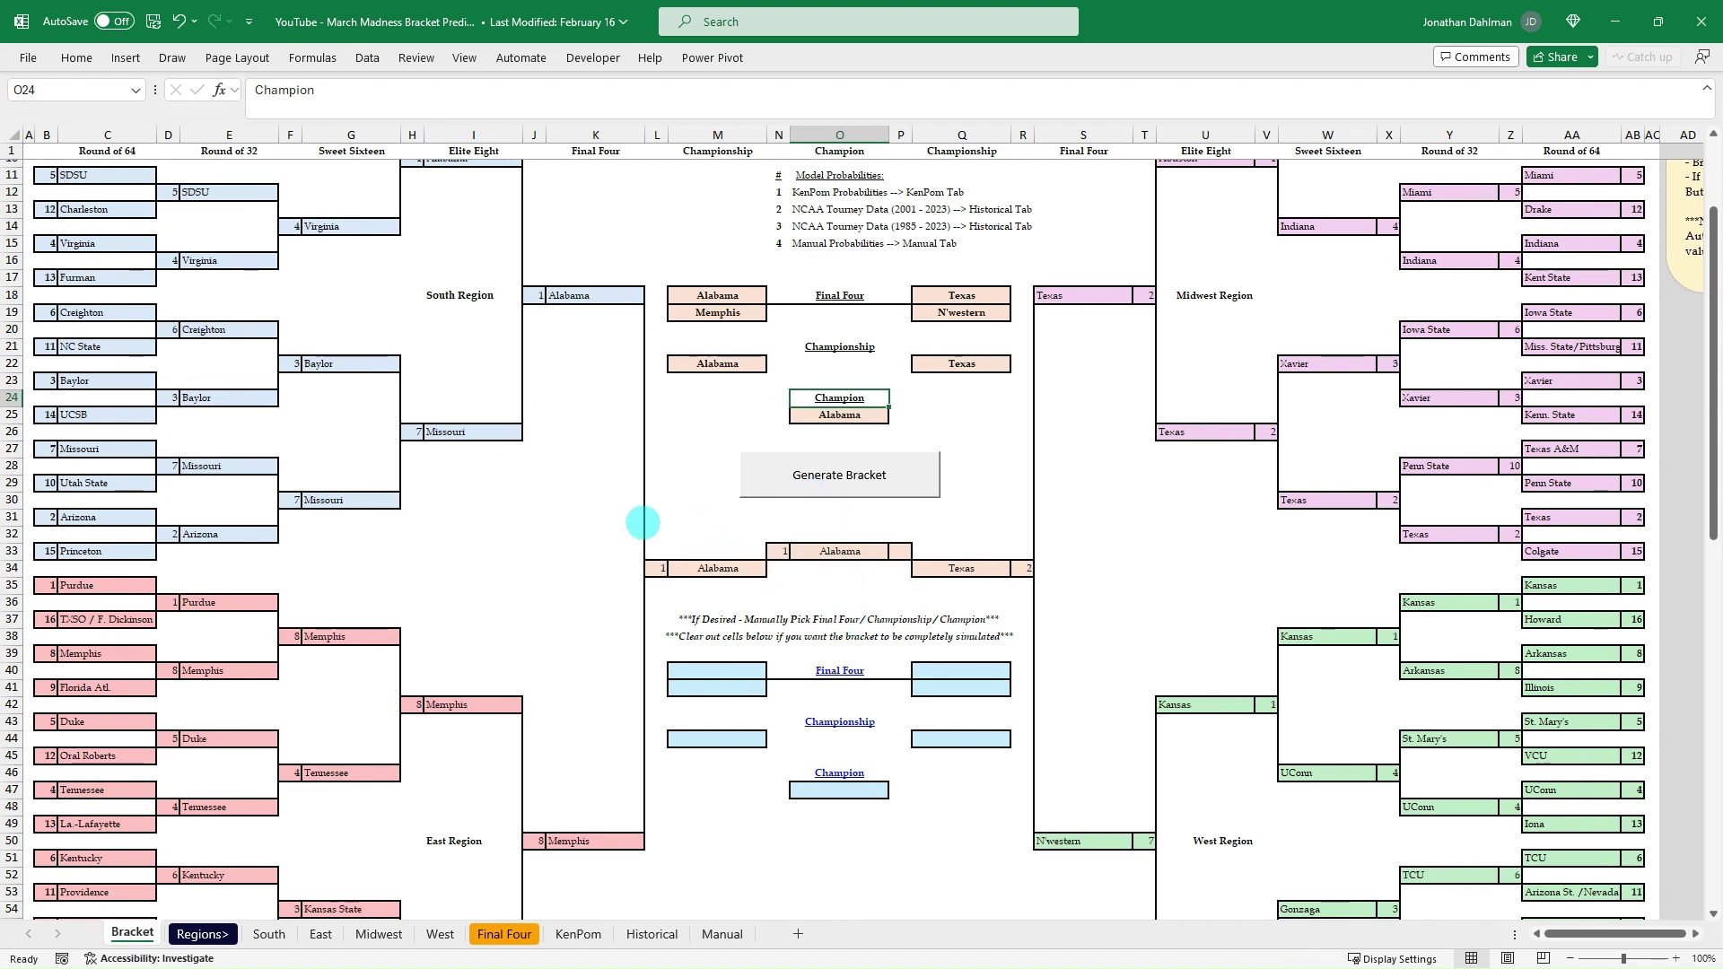
key("F9")
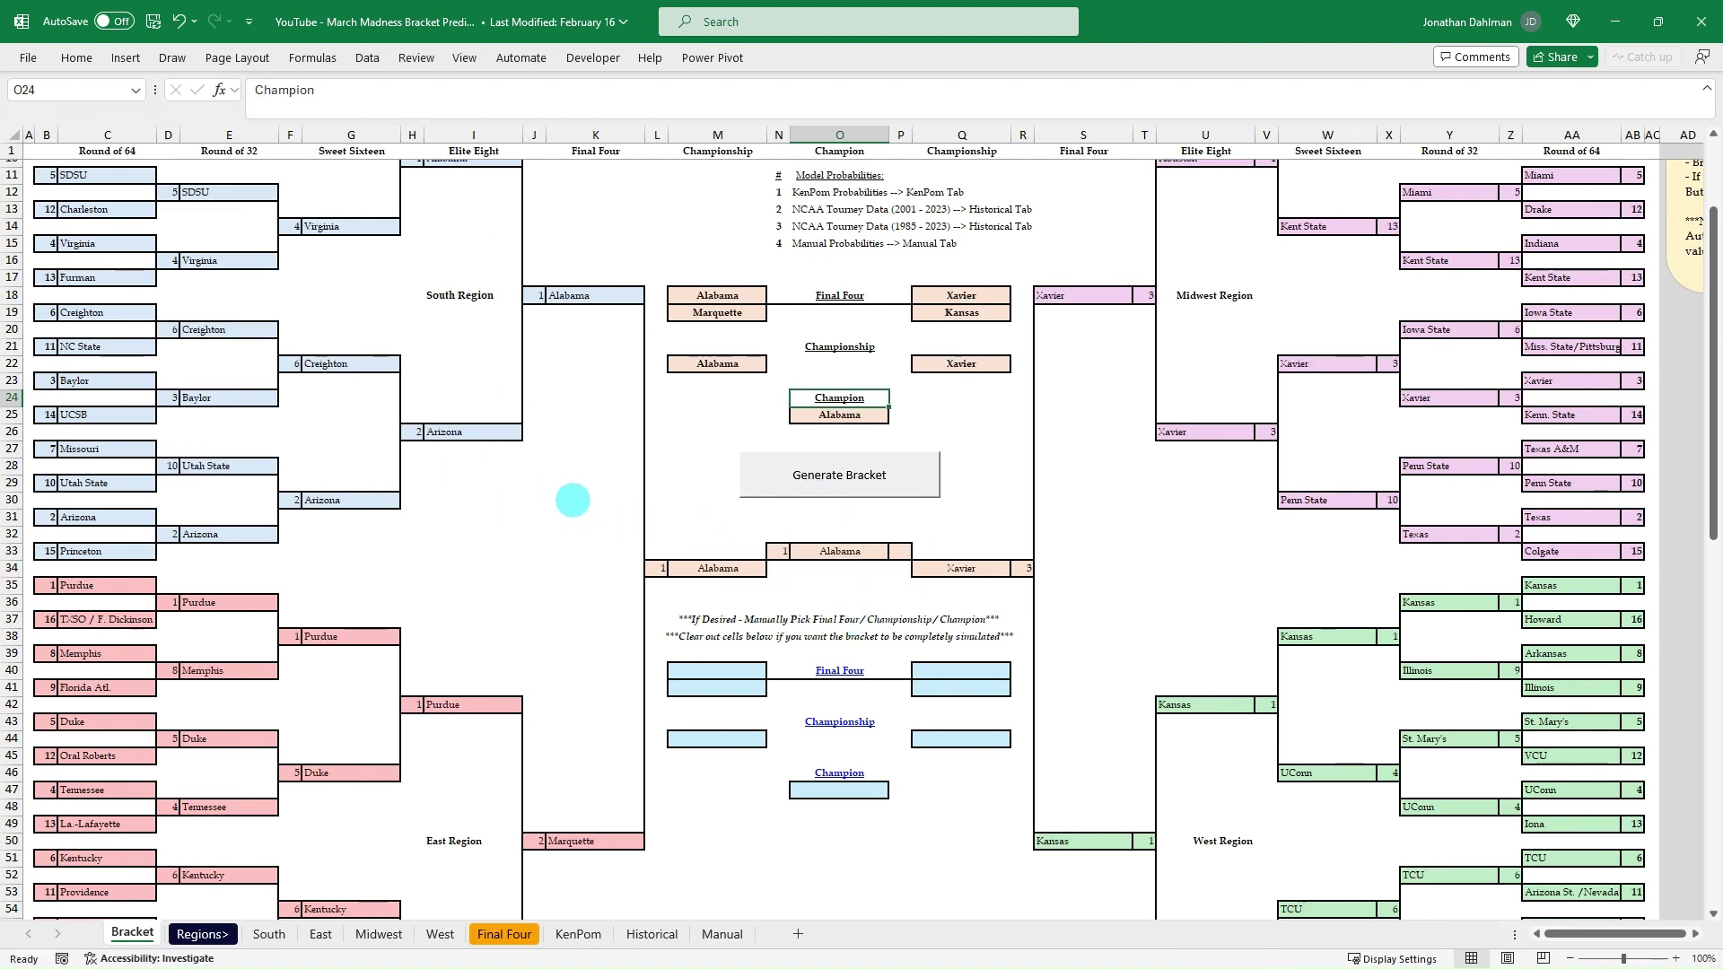
scroll(572, 499, "up", 3)
key("F9")
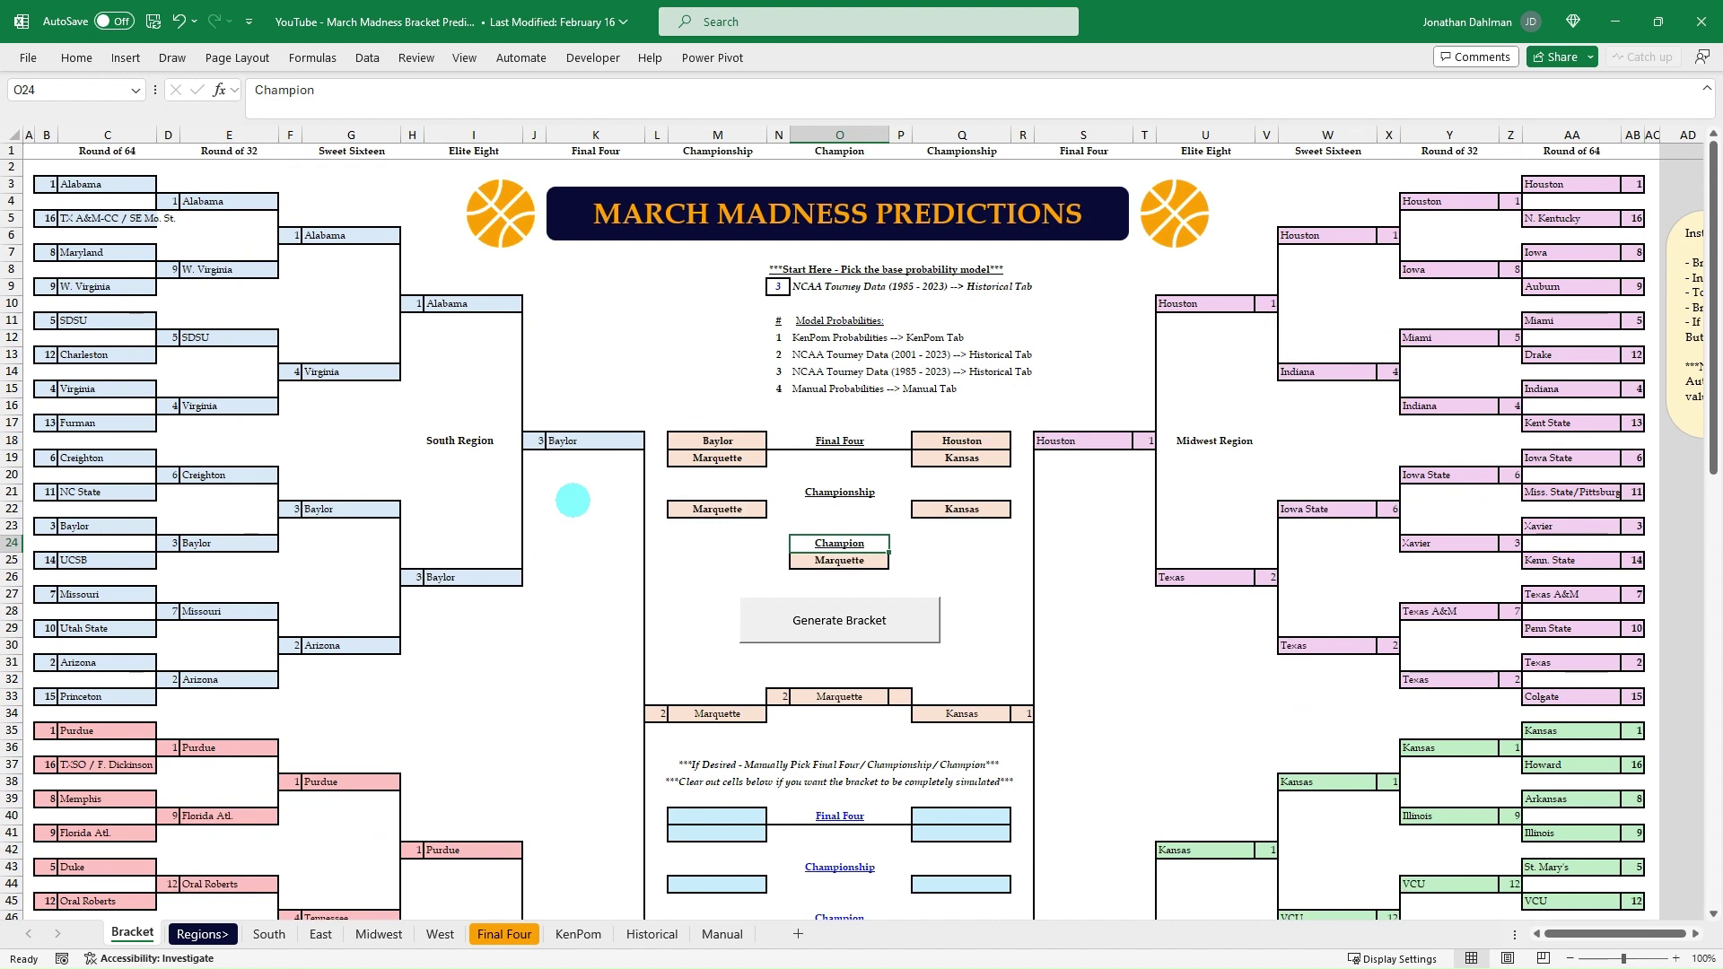
key("F9")
scroll(573, 500, "down", 5)
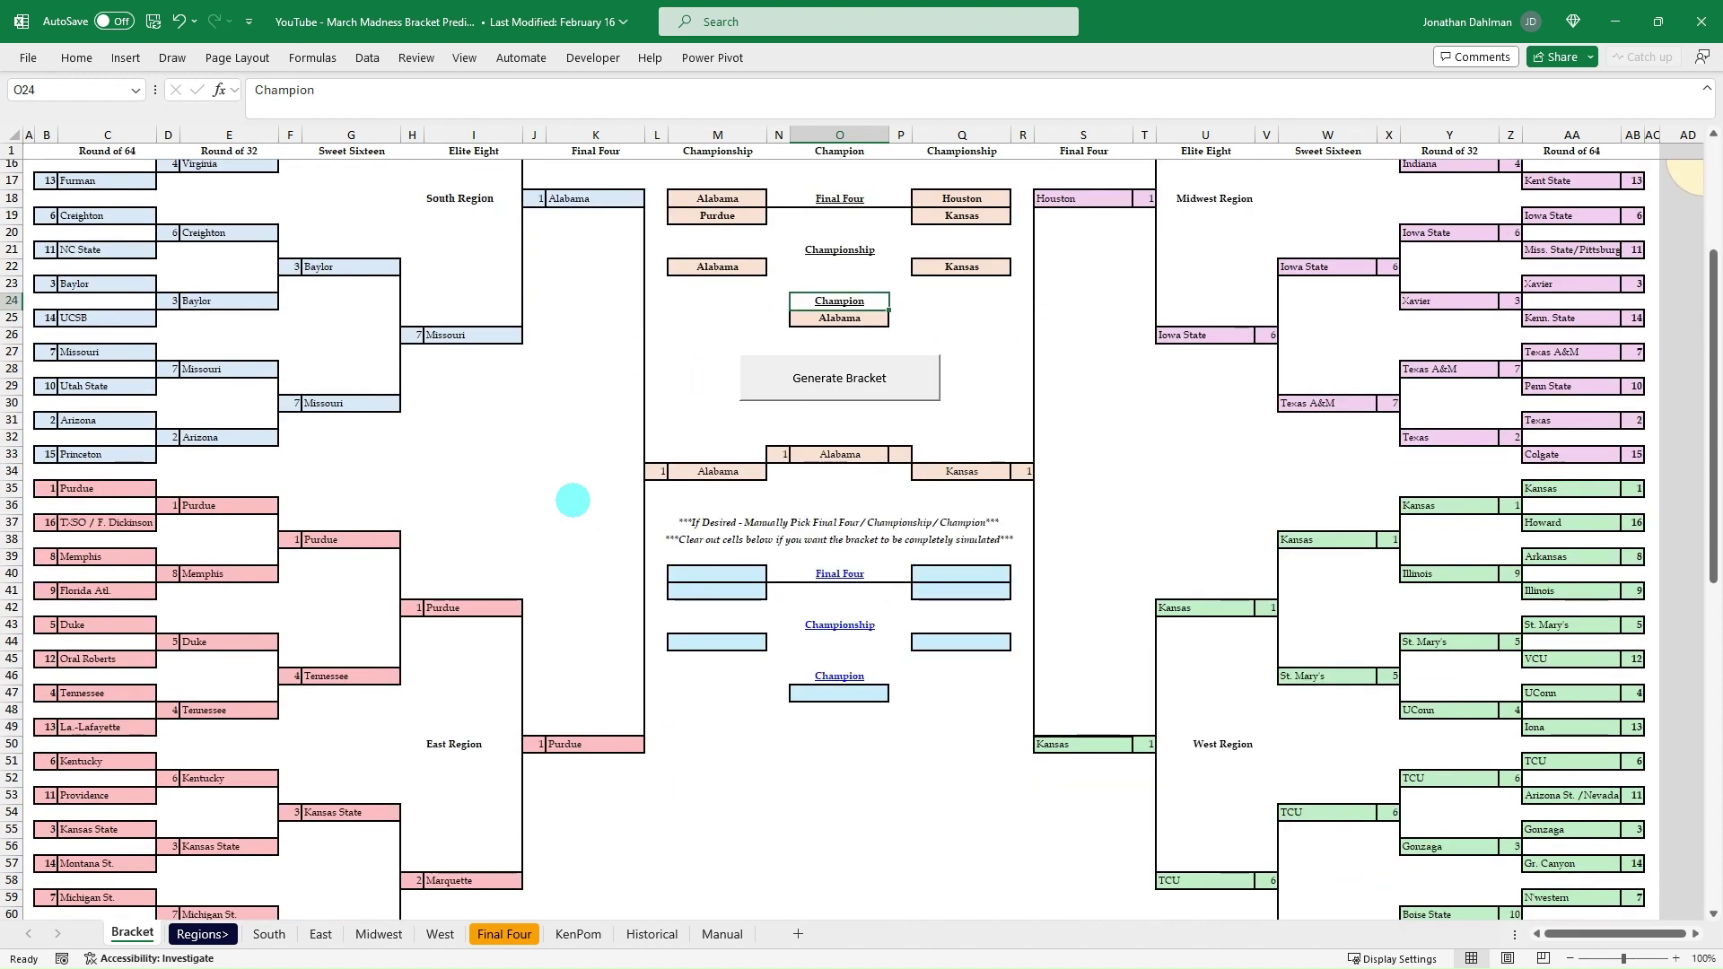
key("F9")
key("F9")
scroll(572, 500, "up", 2)
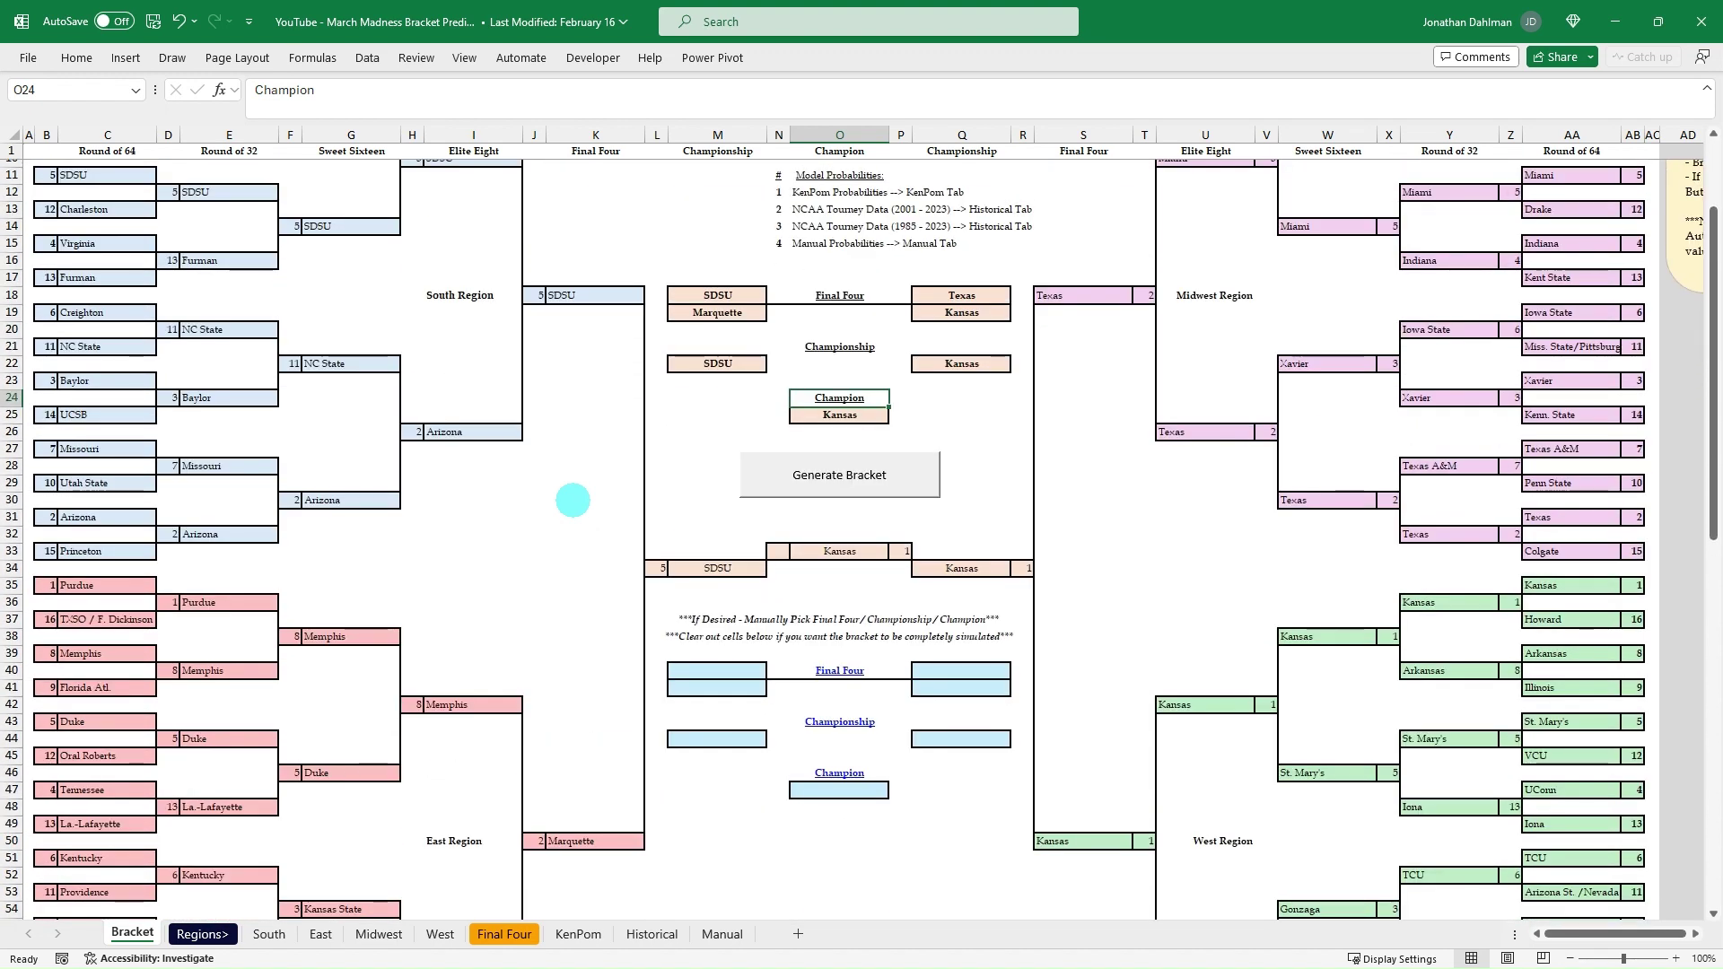
key("F9")
scroll(573, 500, "up", 3)
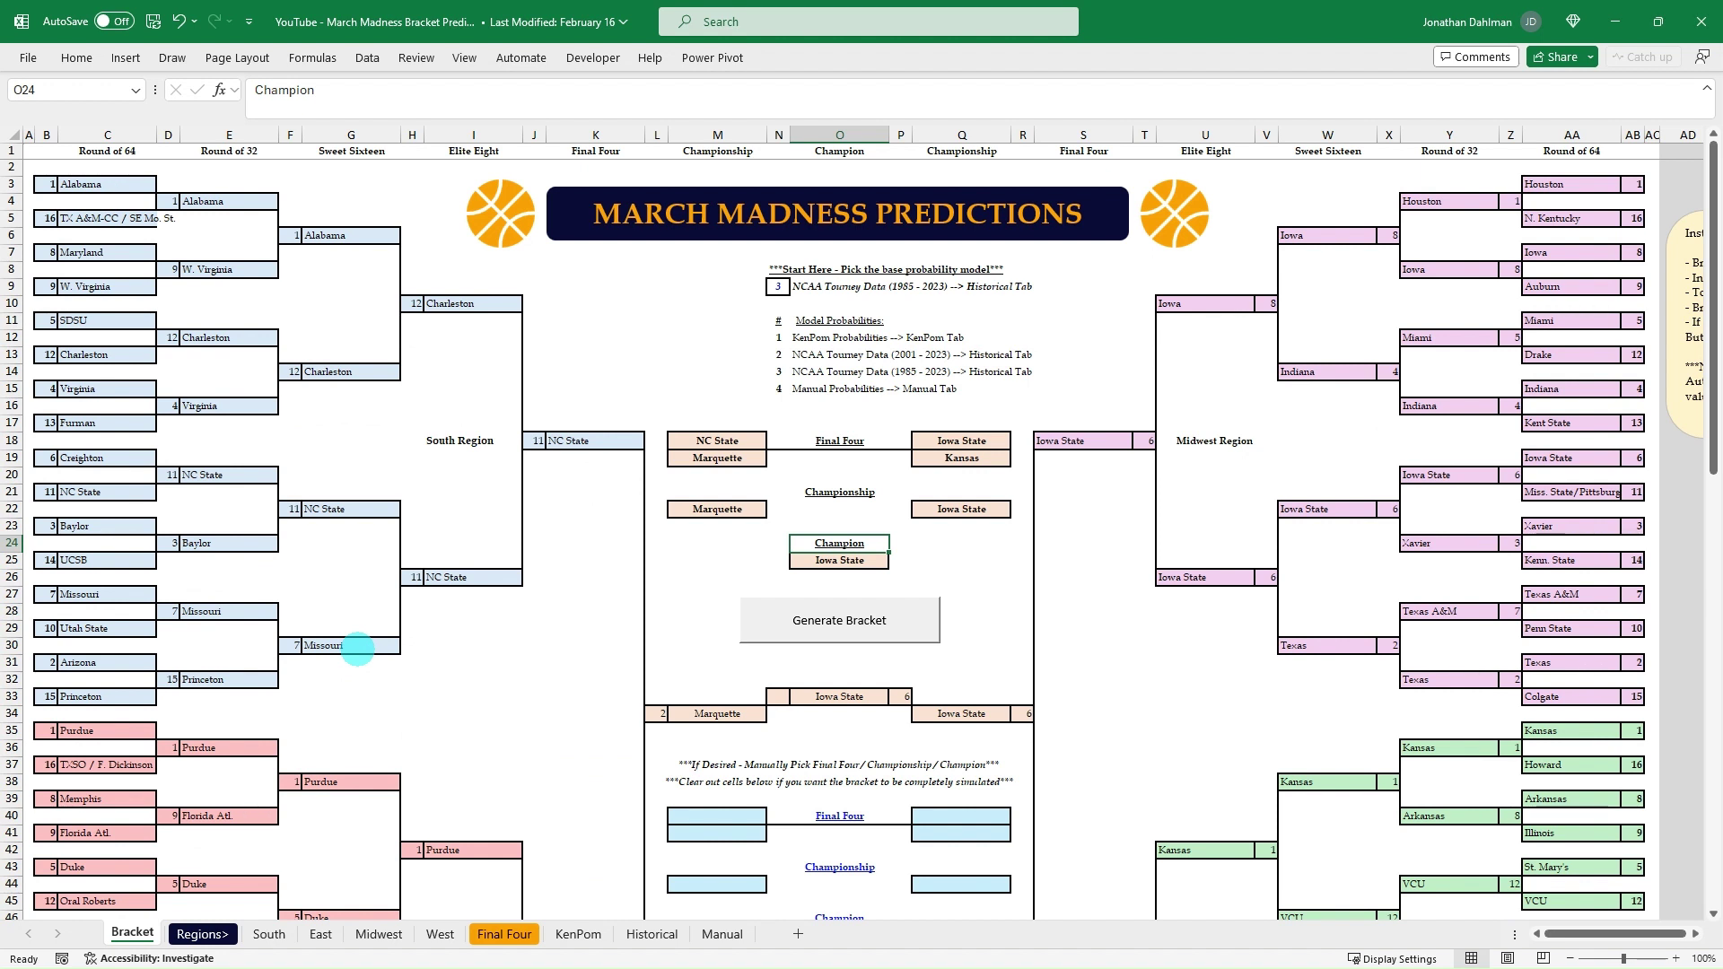
Step: Switch to the YouTube March Madness Walkthrough workbook and scroll through all four bracket regions
left_click(579, 376)
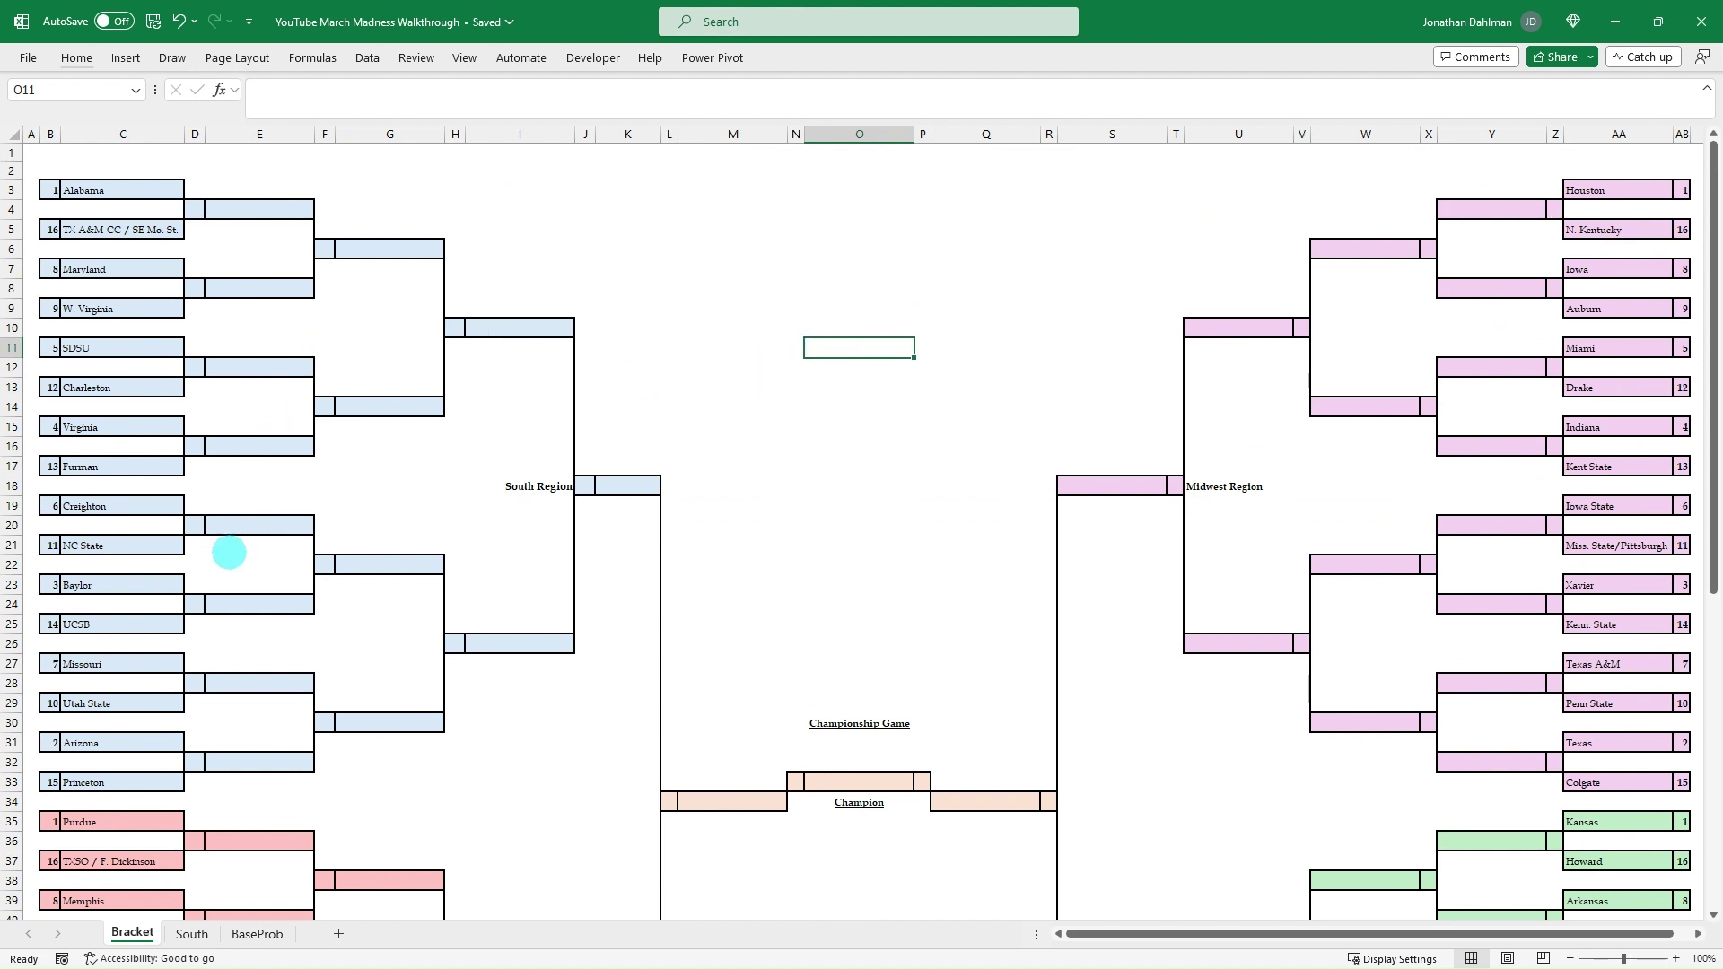
scroll(231, 550, "down", 7)
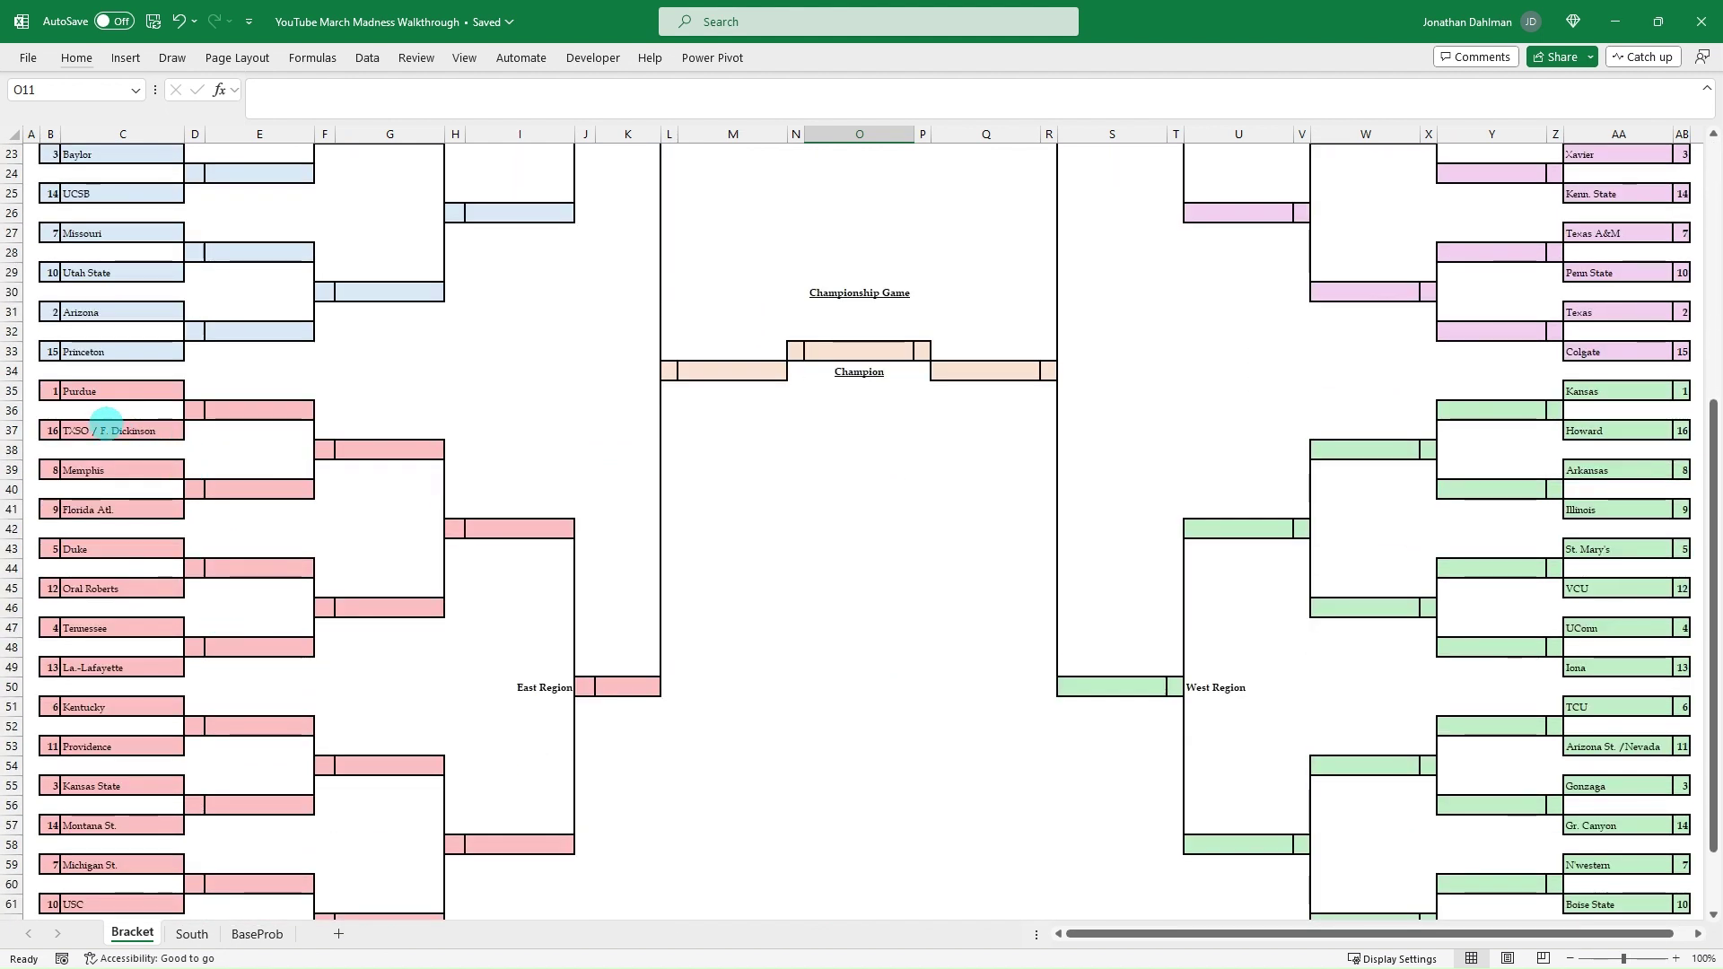
scroll(108, 422, "down", 2)
scroll(126, 432, "up", 4)
scroll(131, 437, "up", 5)
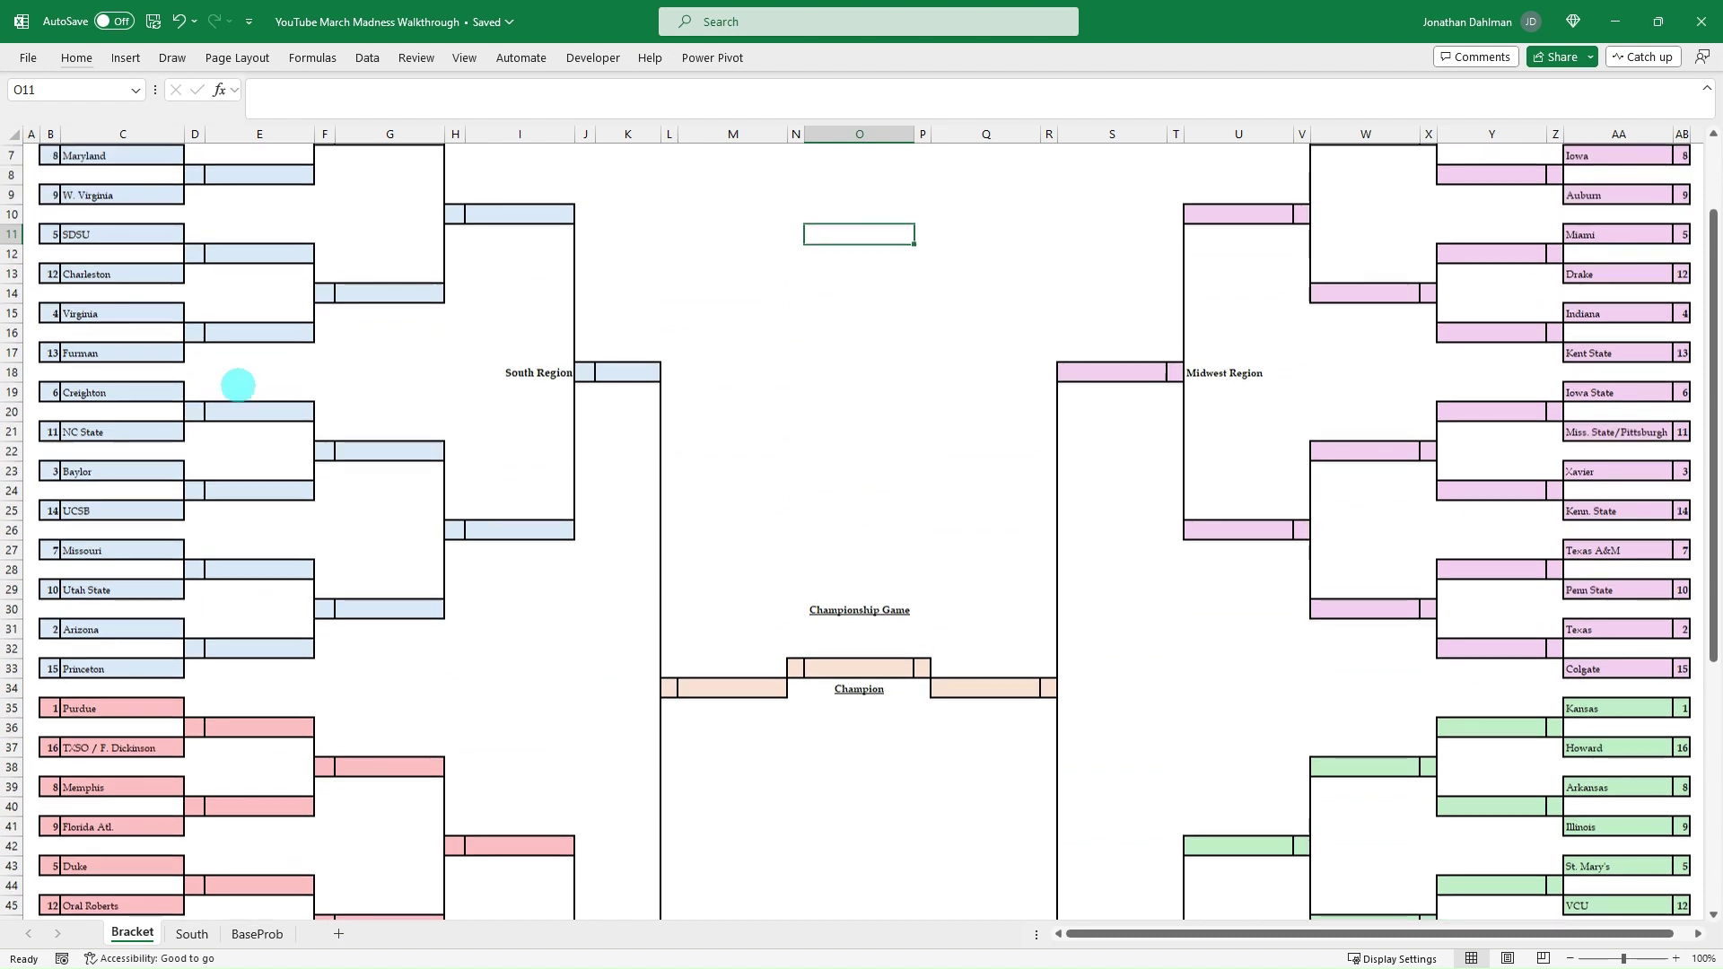
scroll(191, 478, "down", 3)
scroll(192, 478, "down", 5)
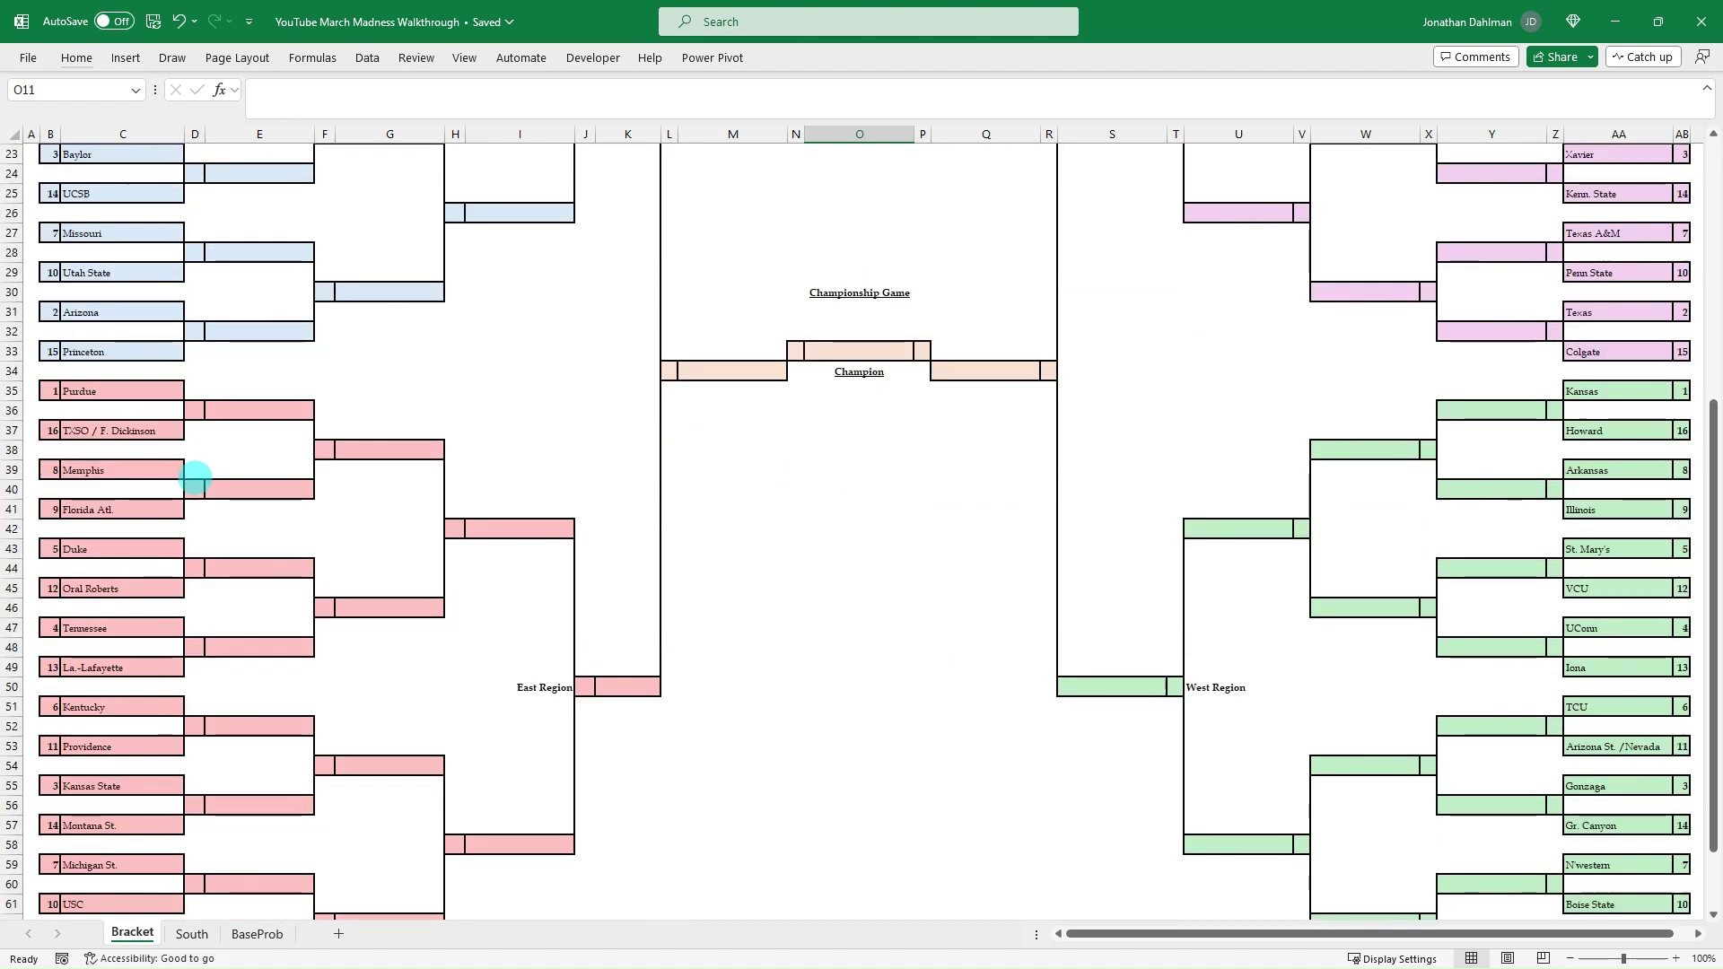
scroll(205, 434, "down", 2)
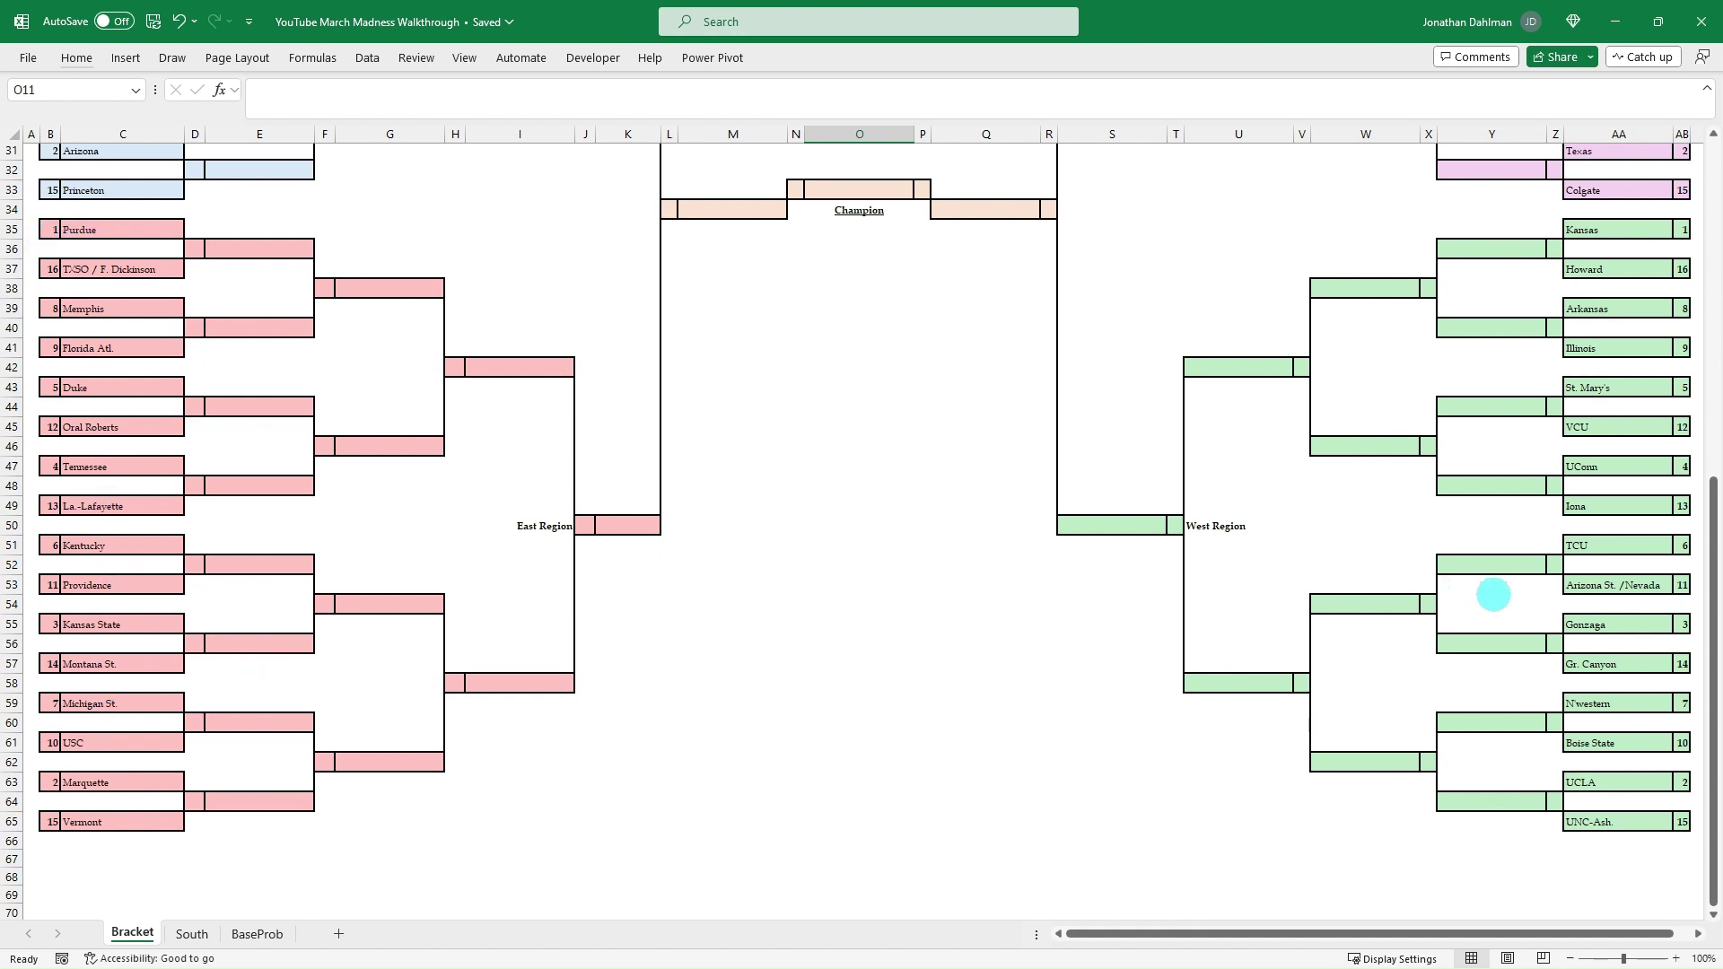
scroll(1517, 601, "up", 2)
scroll(1258, 488, "up", 8)
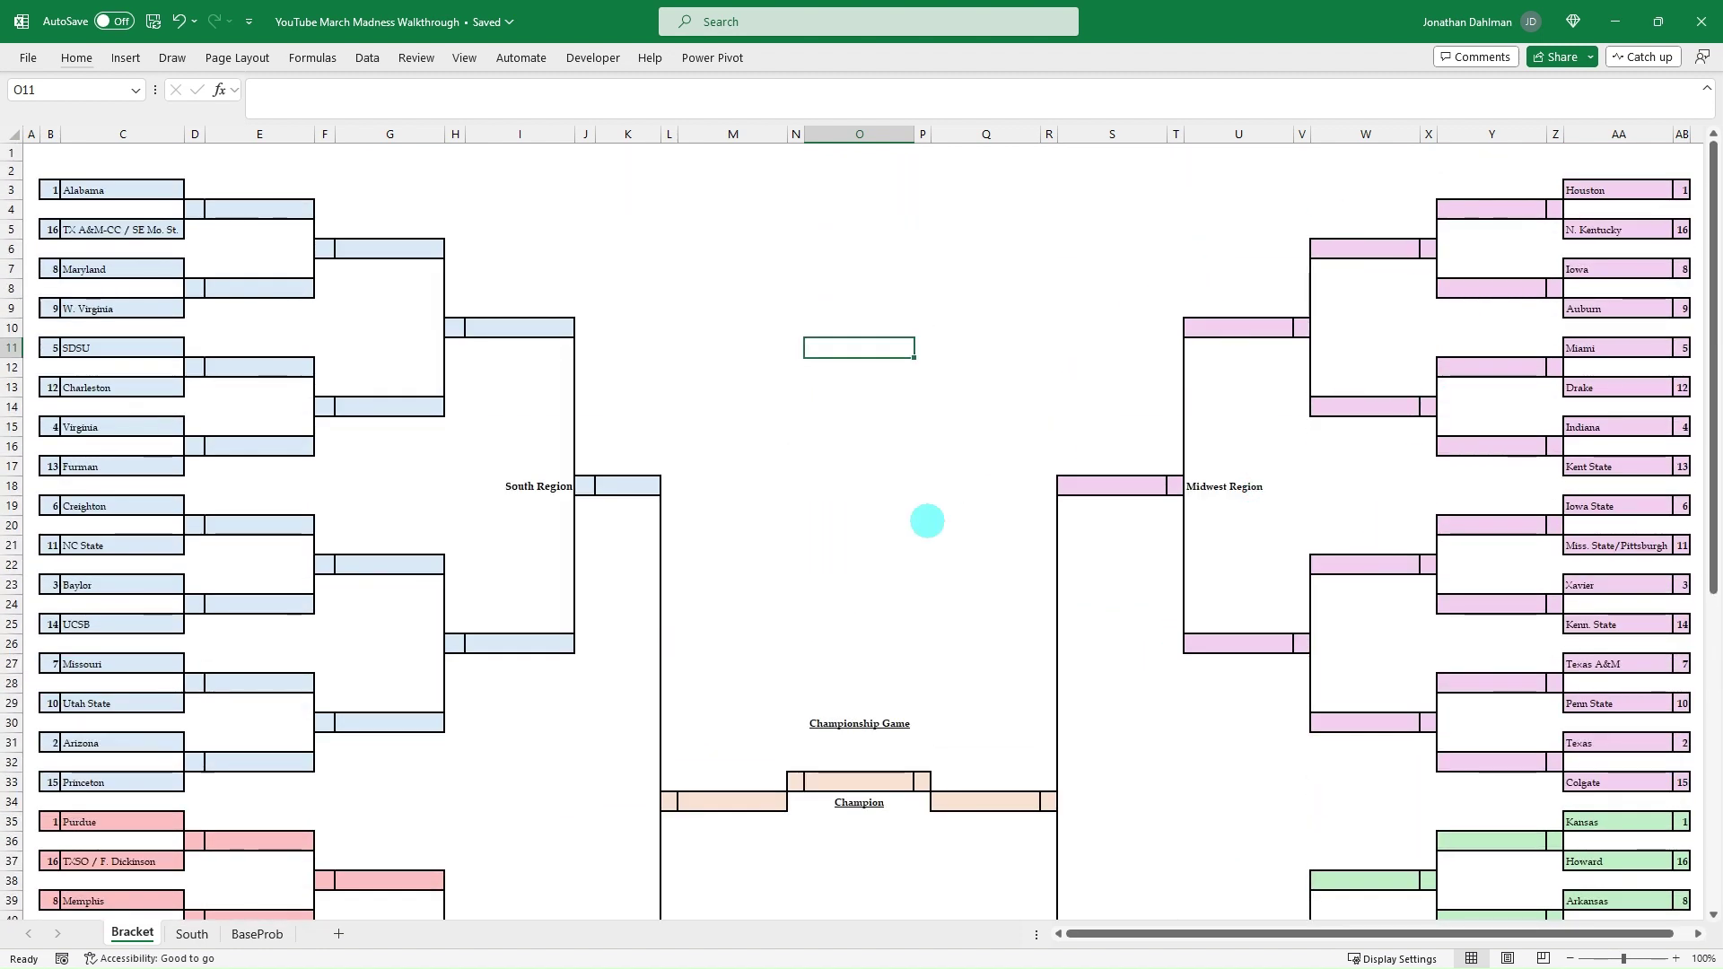
Step: Duplicate the South sheet as South (2), placed before BaseProb
left_click(192, 934)
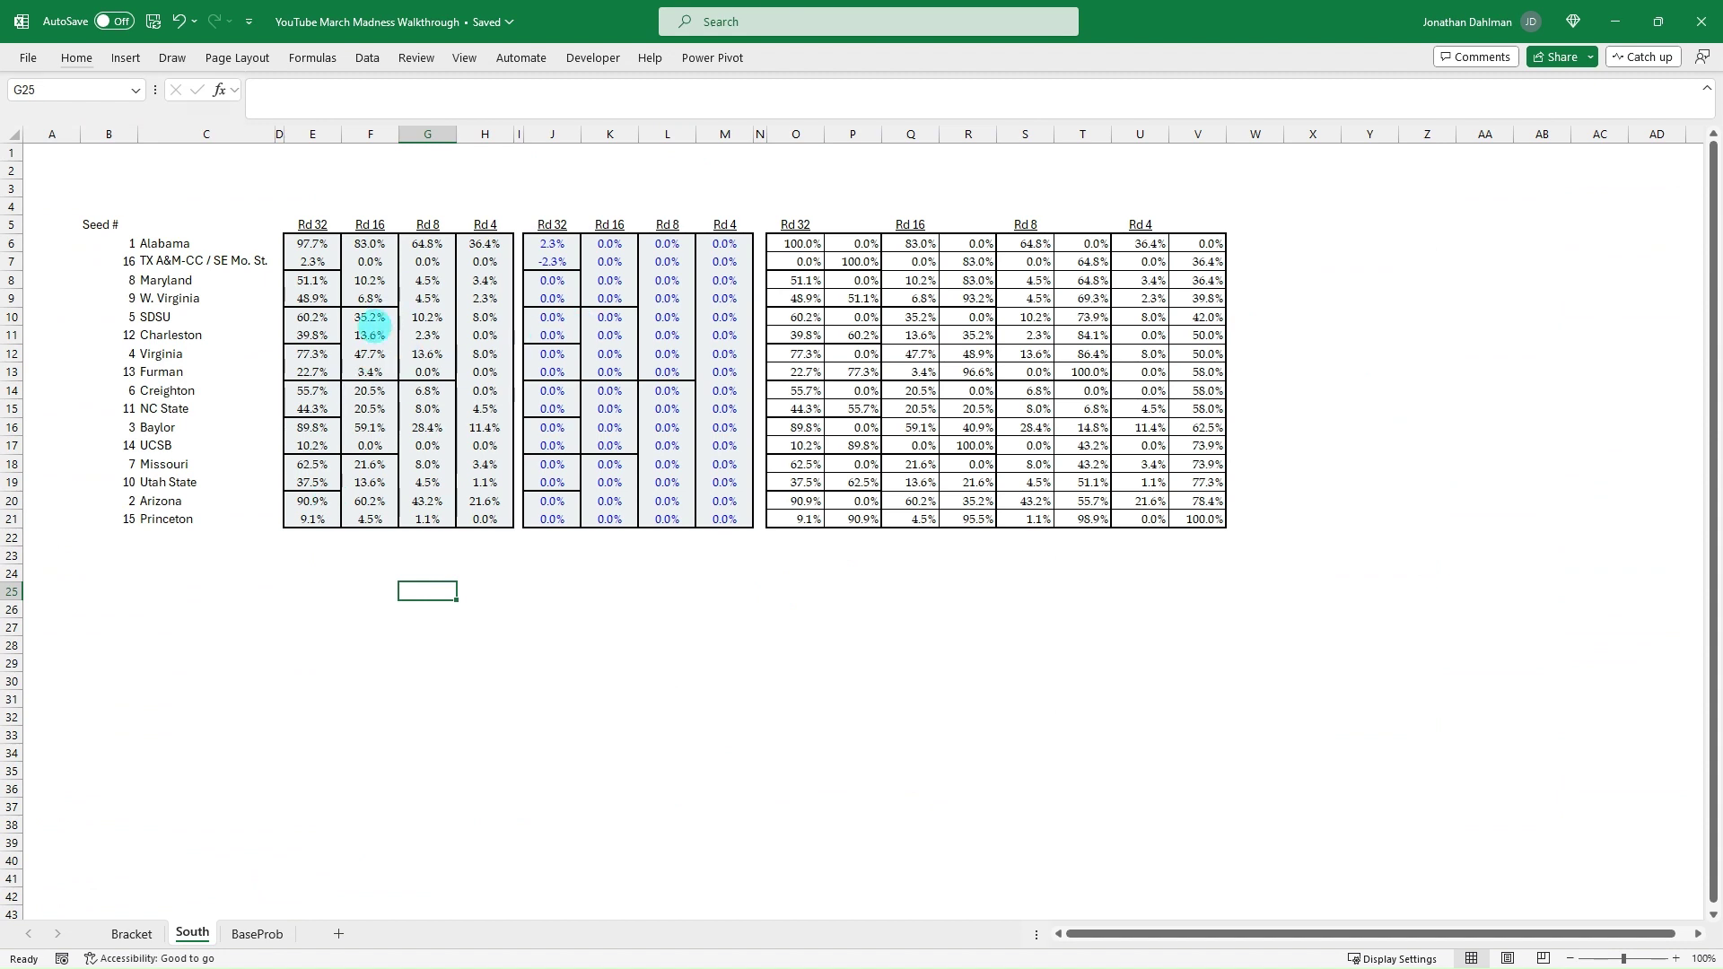
right_click(192, 932)
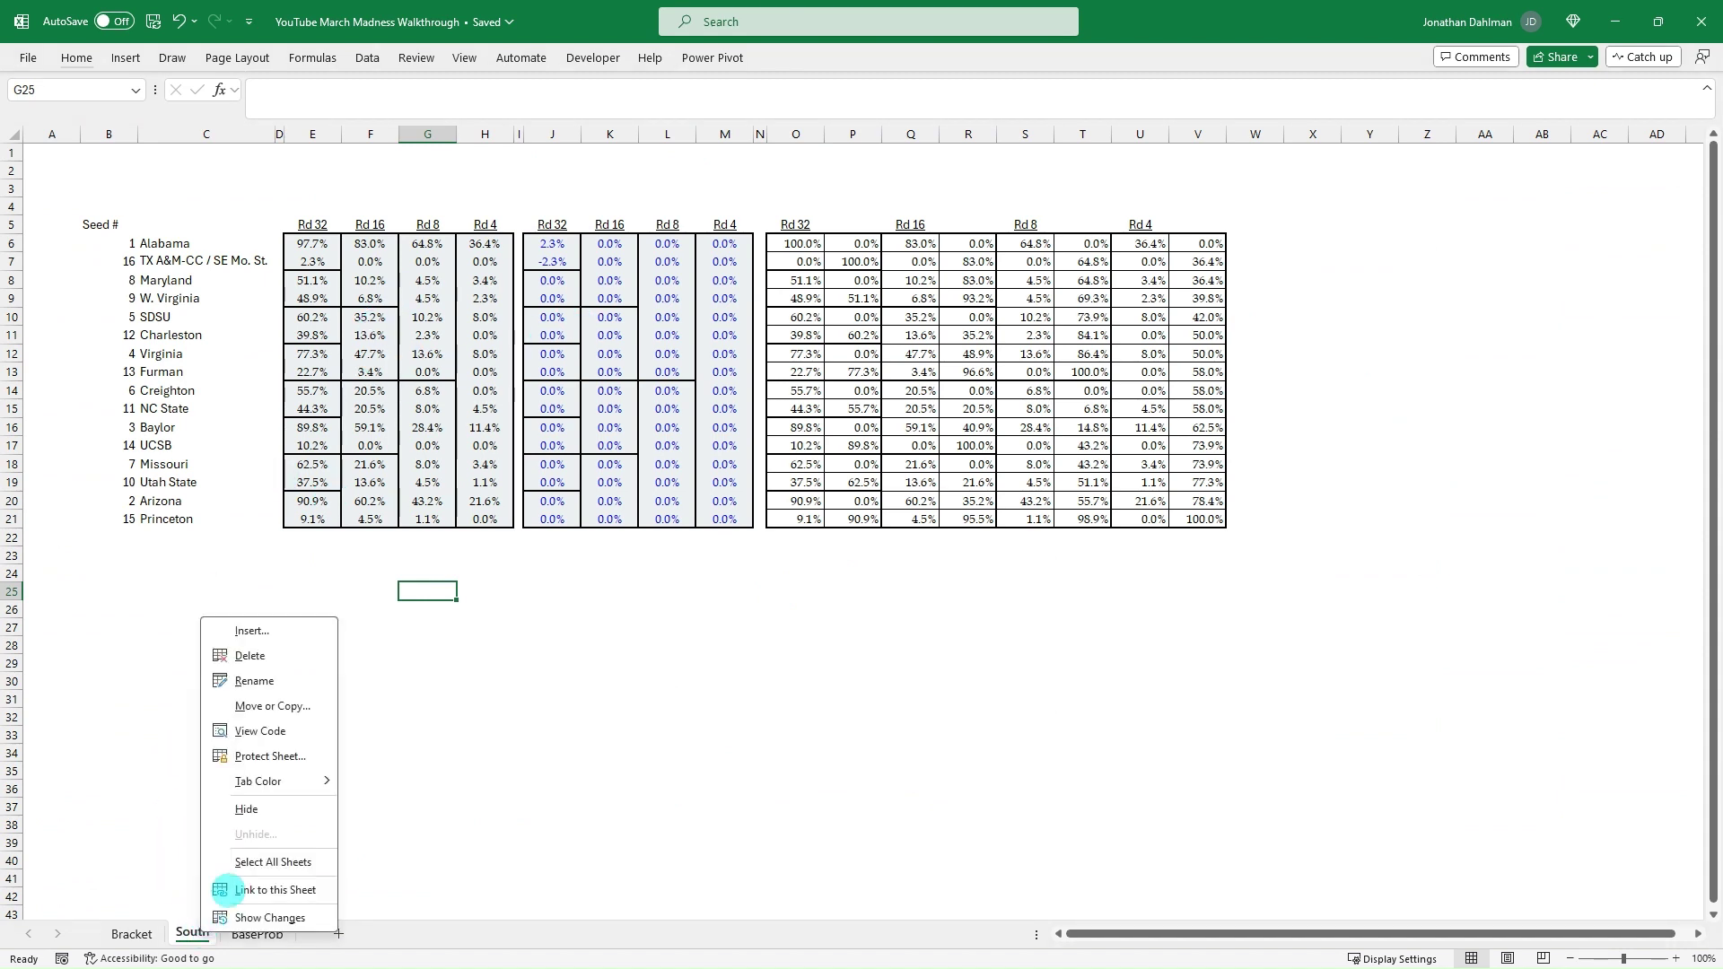
left_click(297, 705)
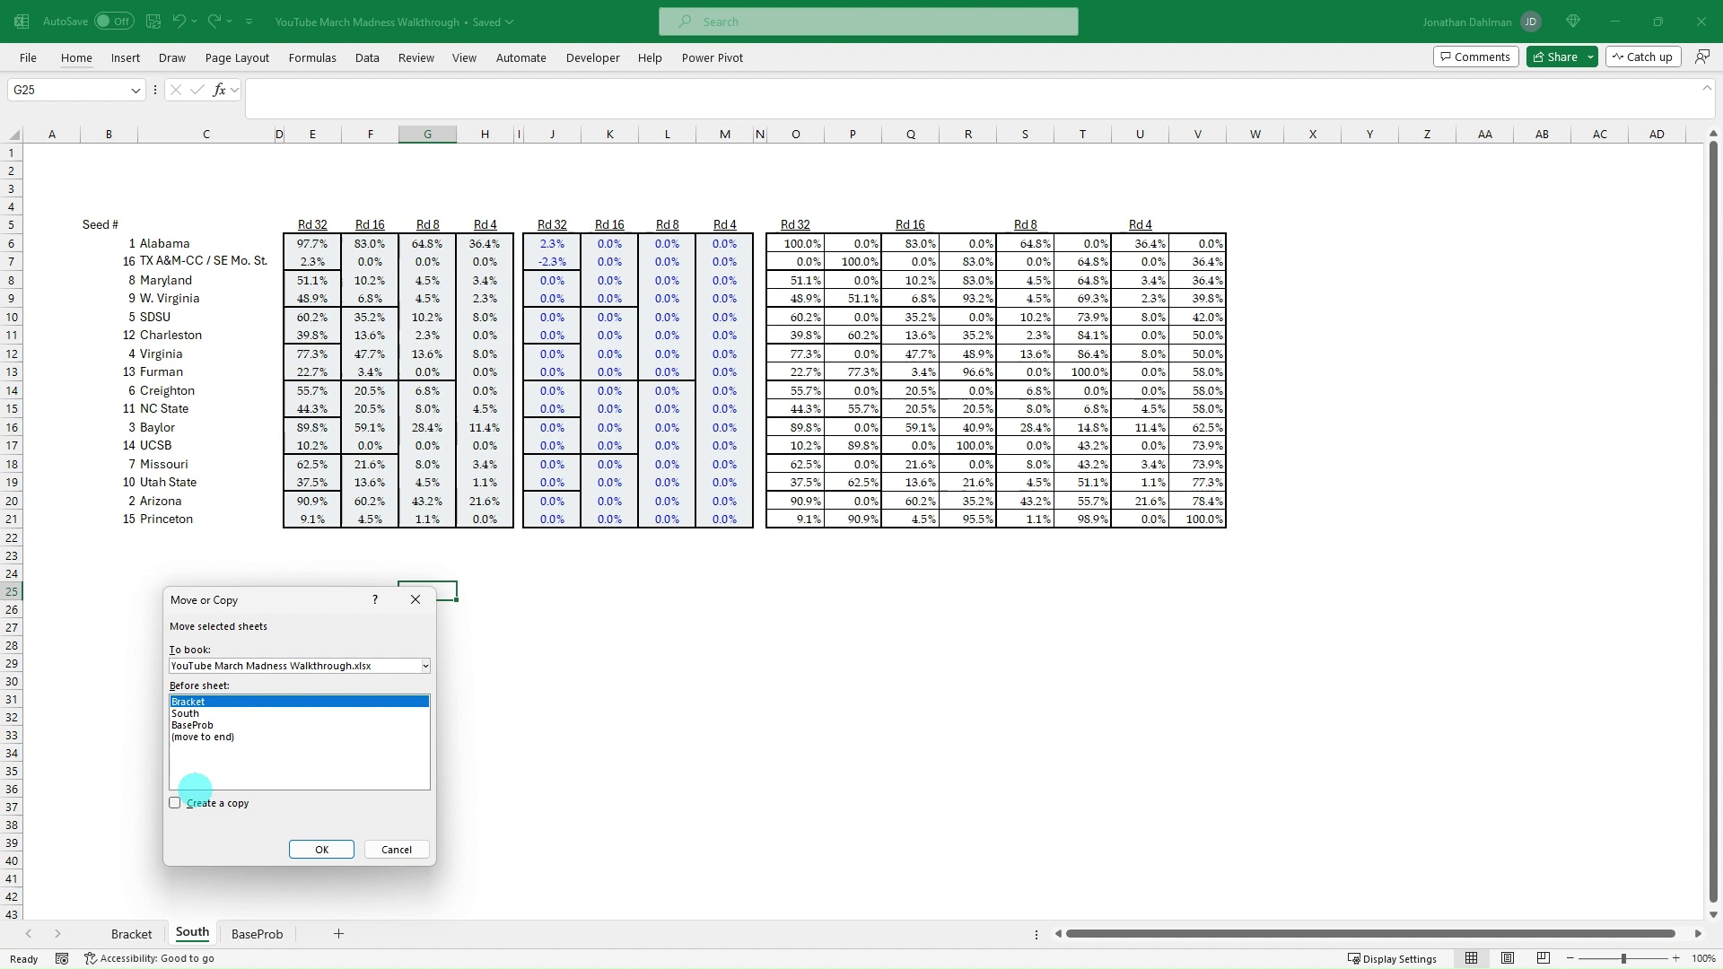
left_click(176, 803)
left_click(192, 725)
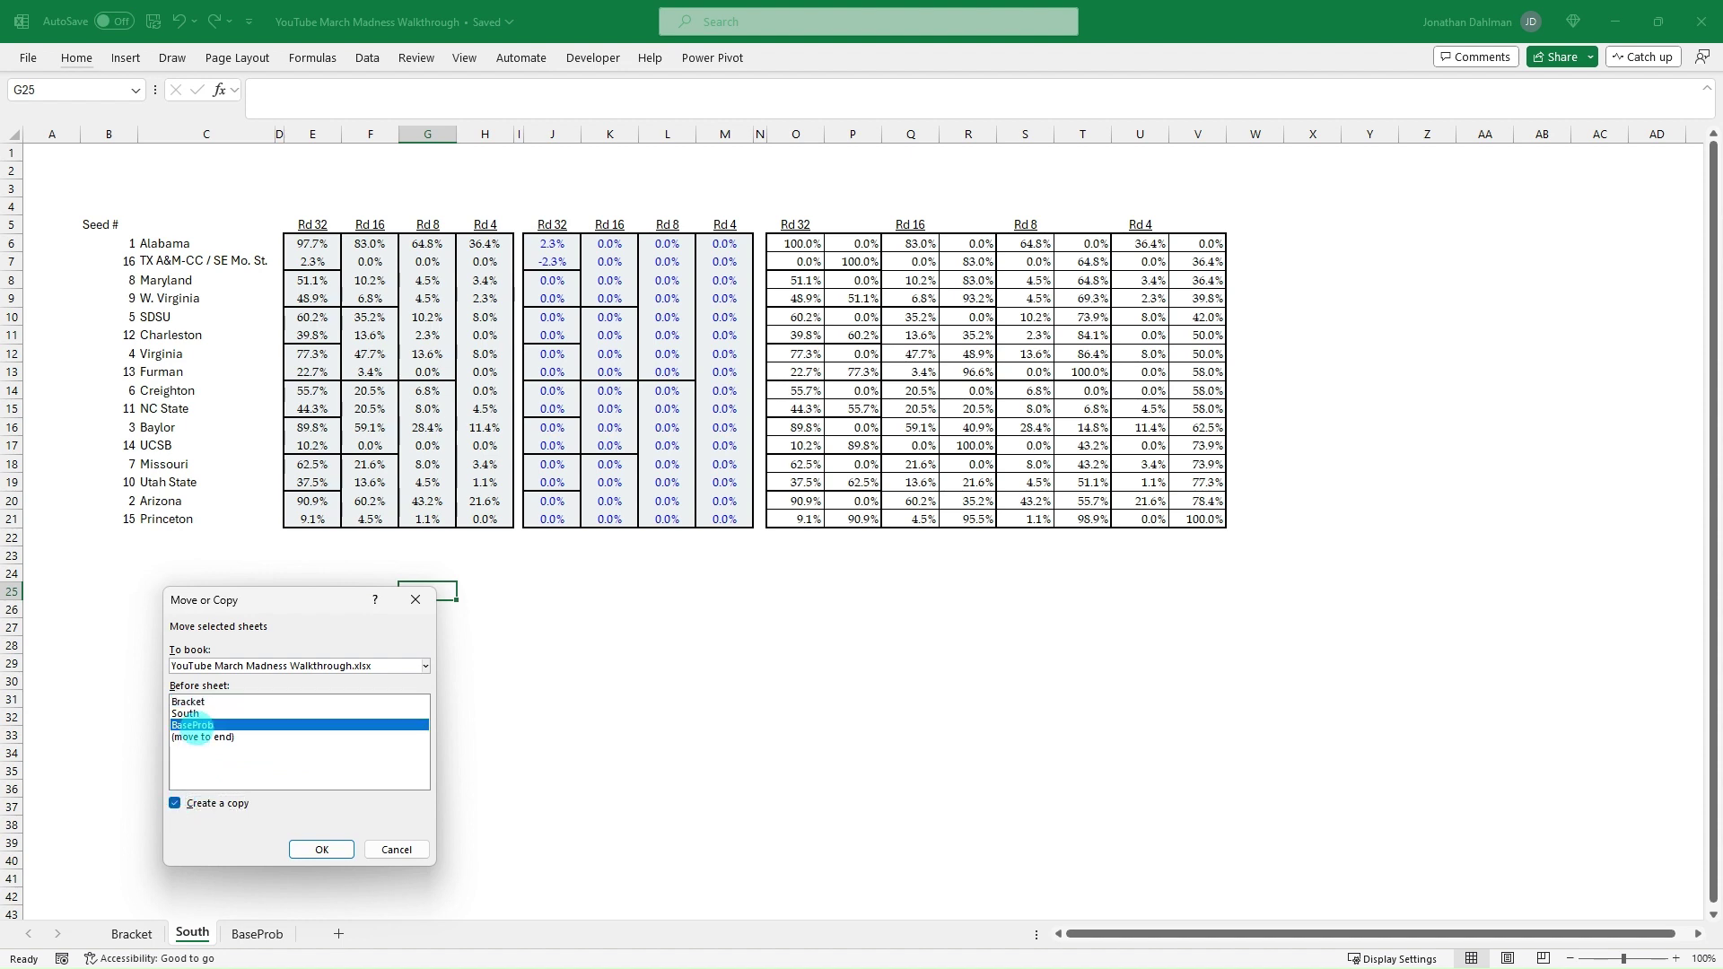
left_click(321, 849)
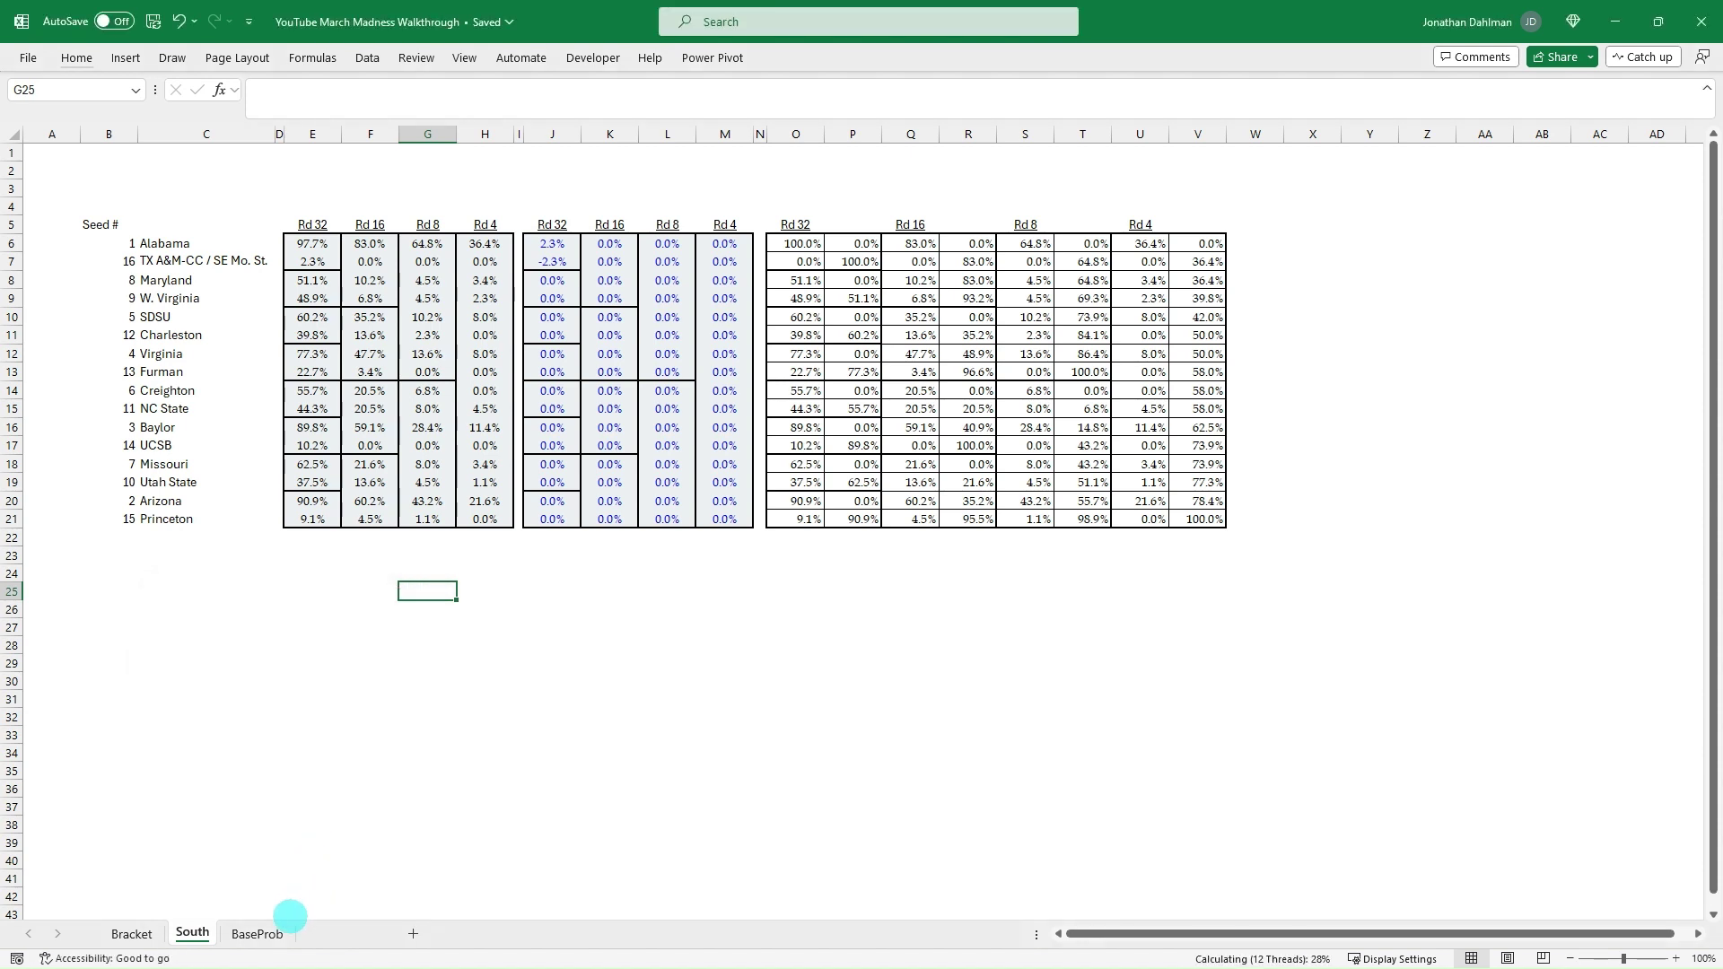
Step: Return to the Bracket sheet and scroll down through its lower regions
left_click(132, 934)
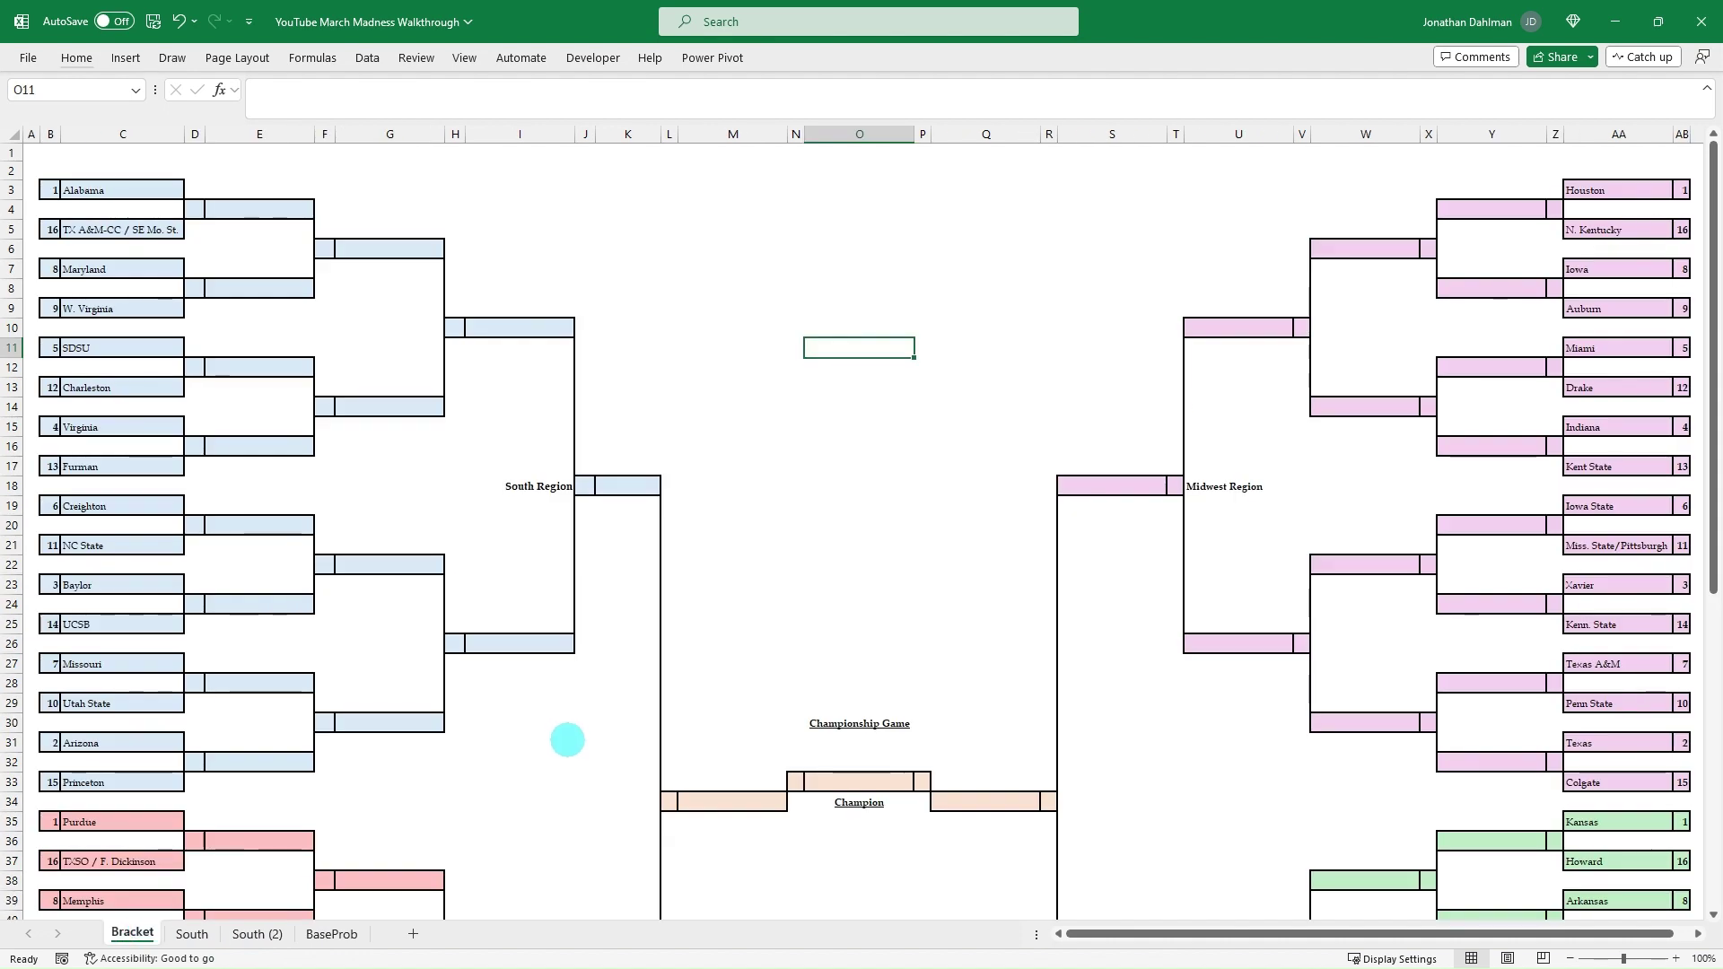
scroll(564, 741, "down", 4)
scroll(558, 751, "down", 4)
mouse_move(289, 931)
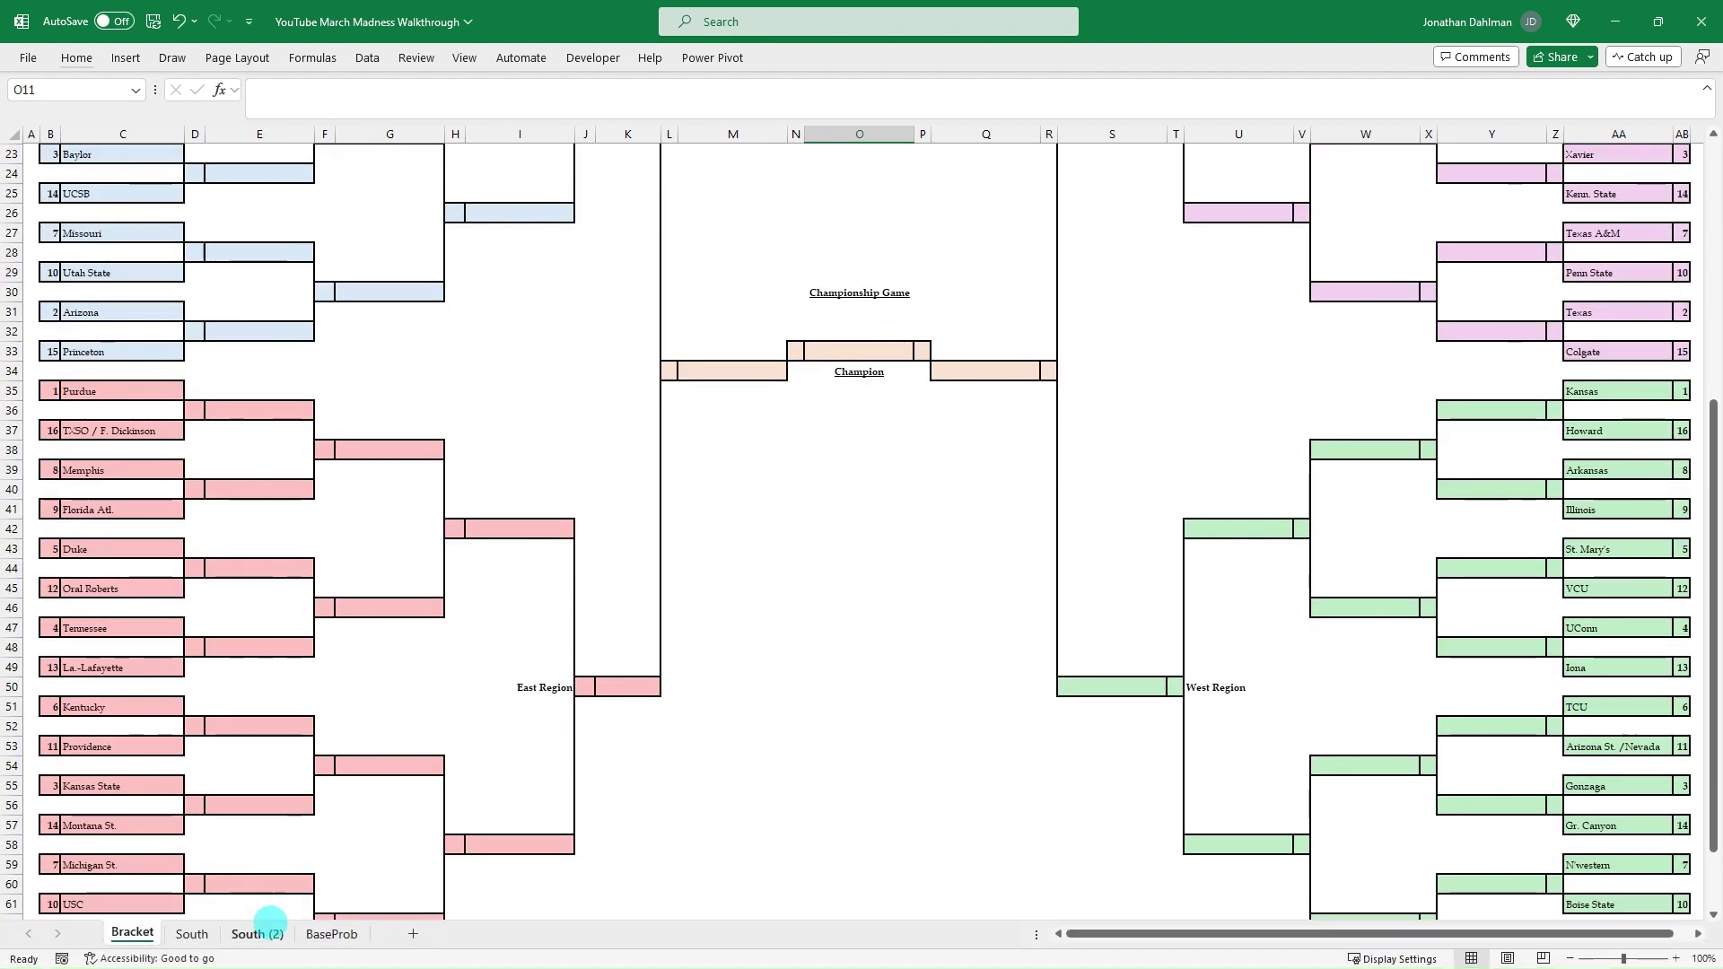
Step: Rename the South (2) sheet to East
left_click(258, 932)
double_click(260, 932)
type("E")
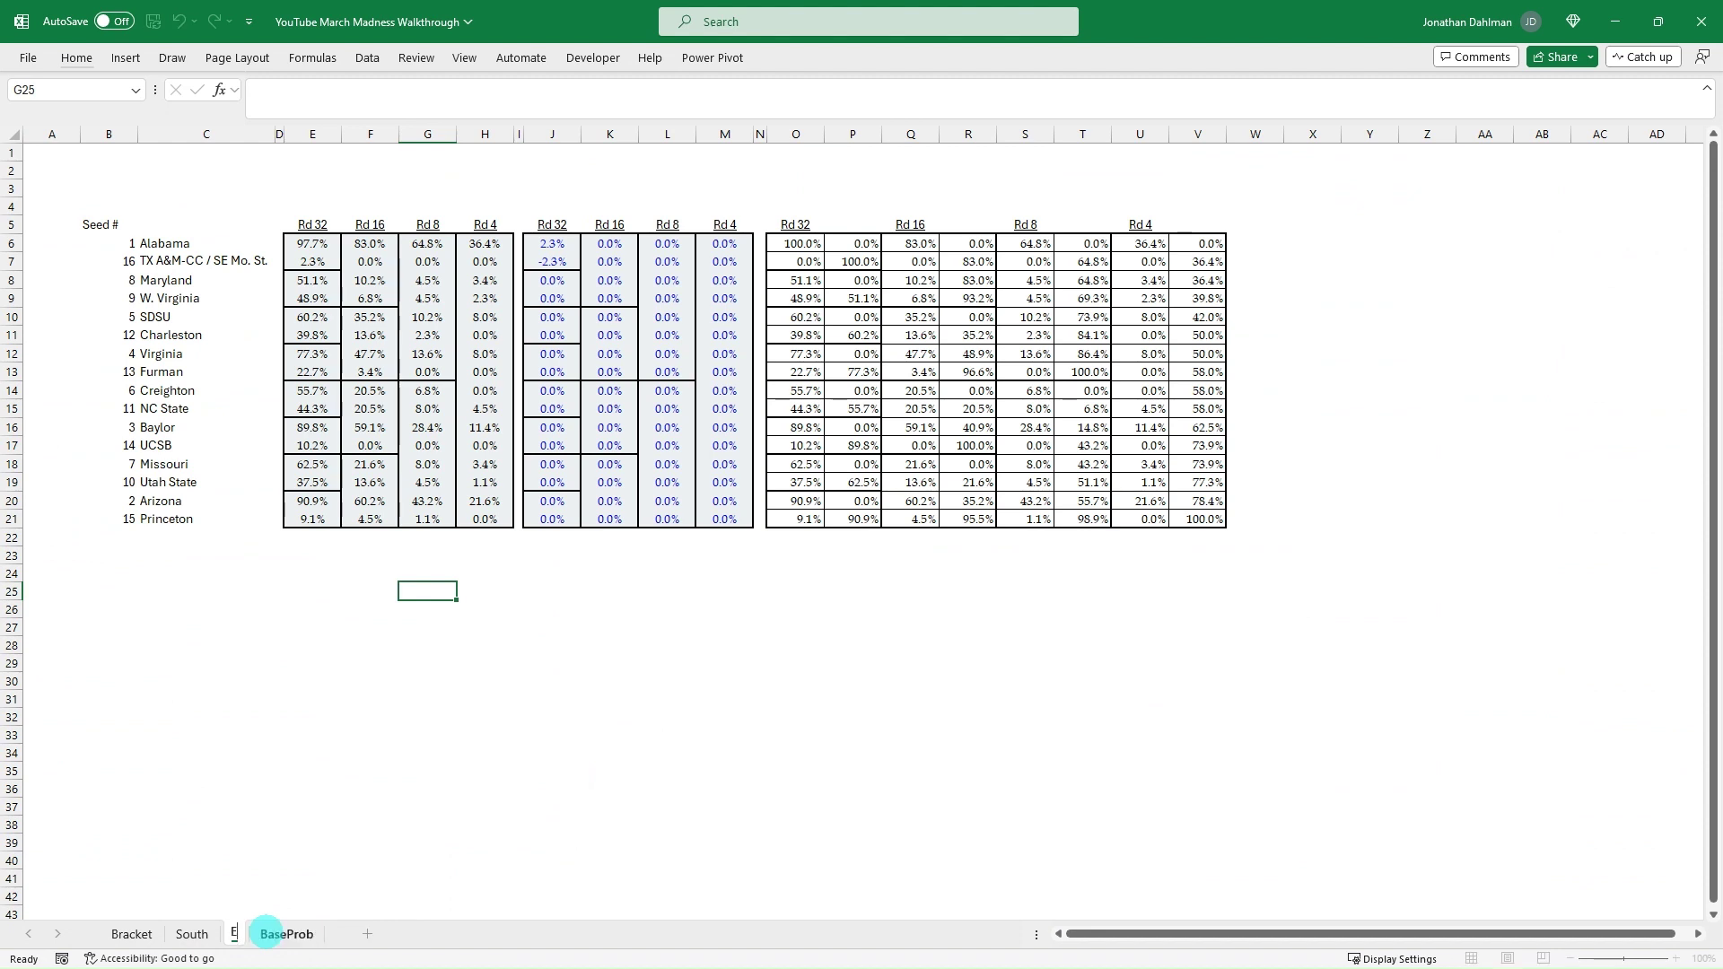
type("ast")
key("Return")
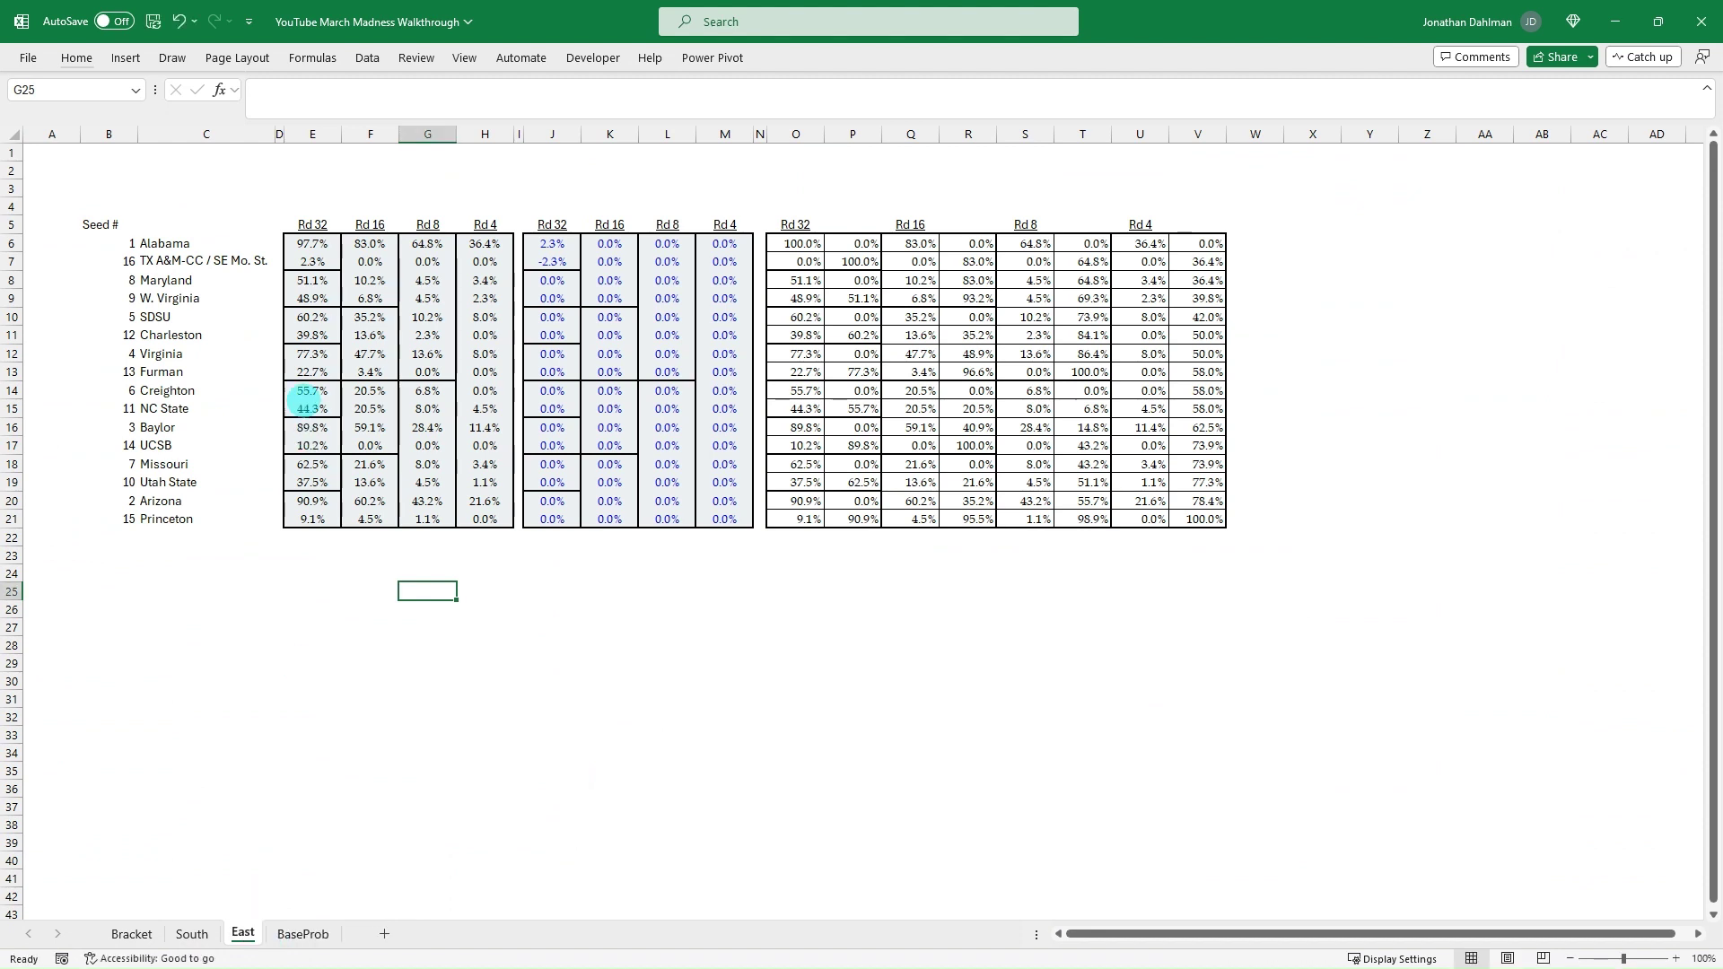
Step: Change C6's VLOOKUP range to Bracket!$B$35:$C$65 for the East region
left_click(207, 242)
double_click(414, 90)
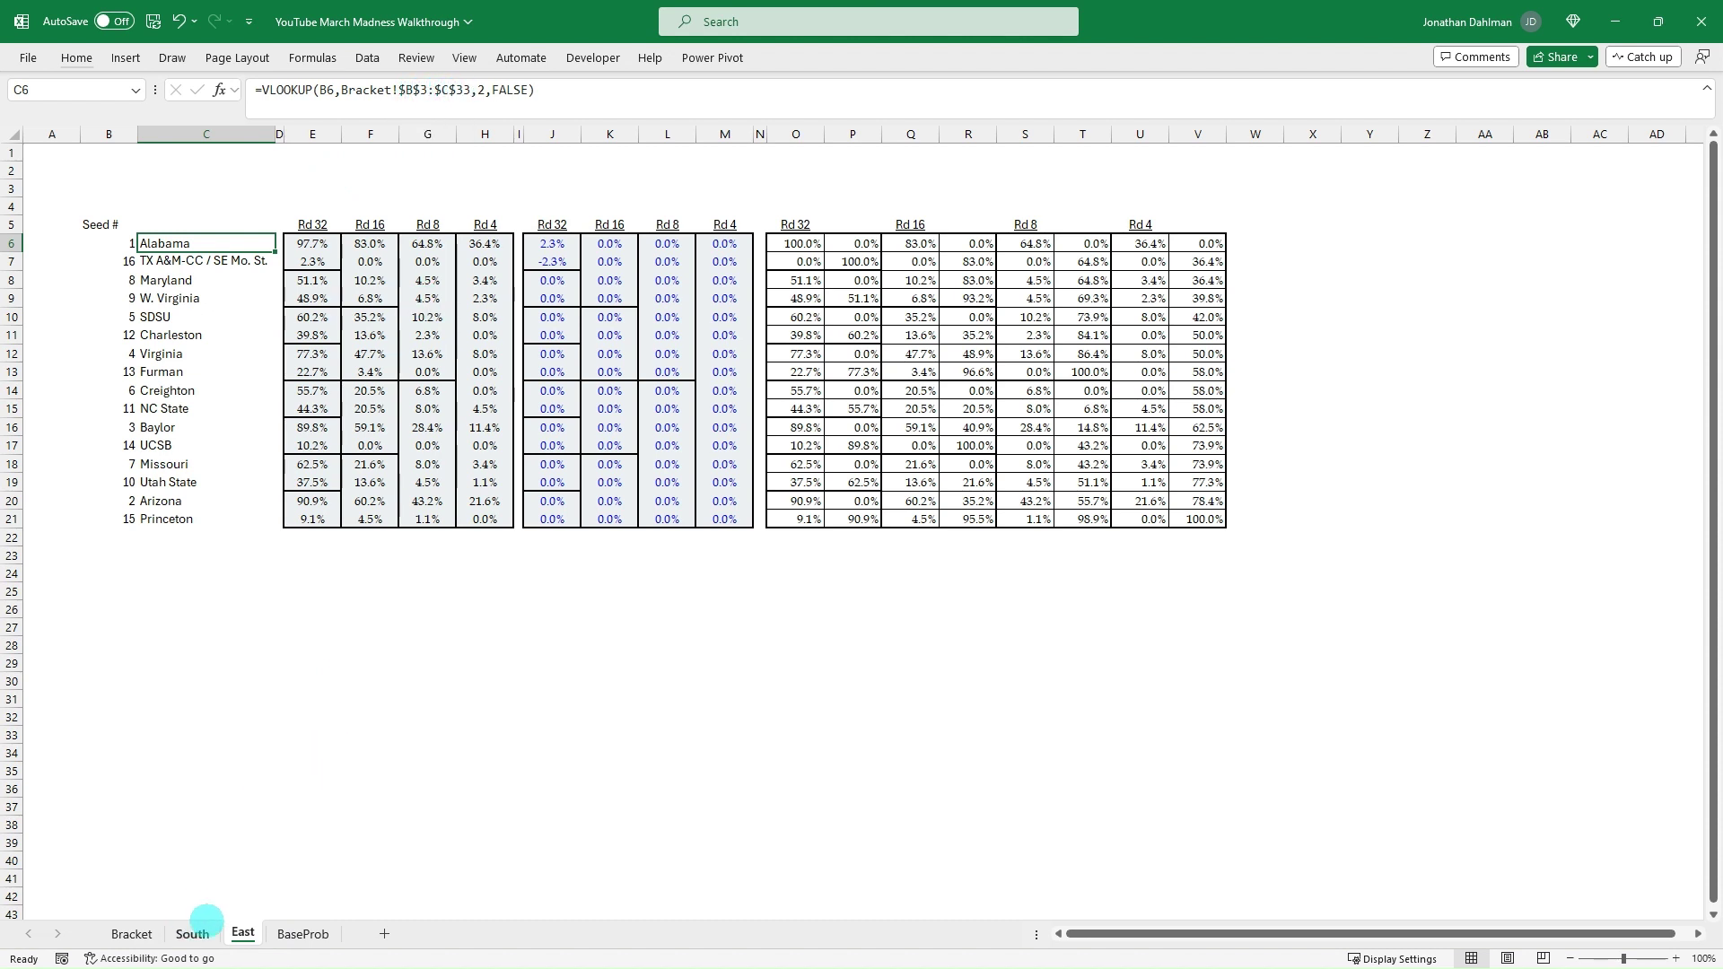
left_click(133, 932)
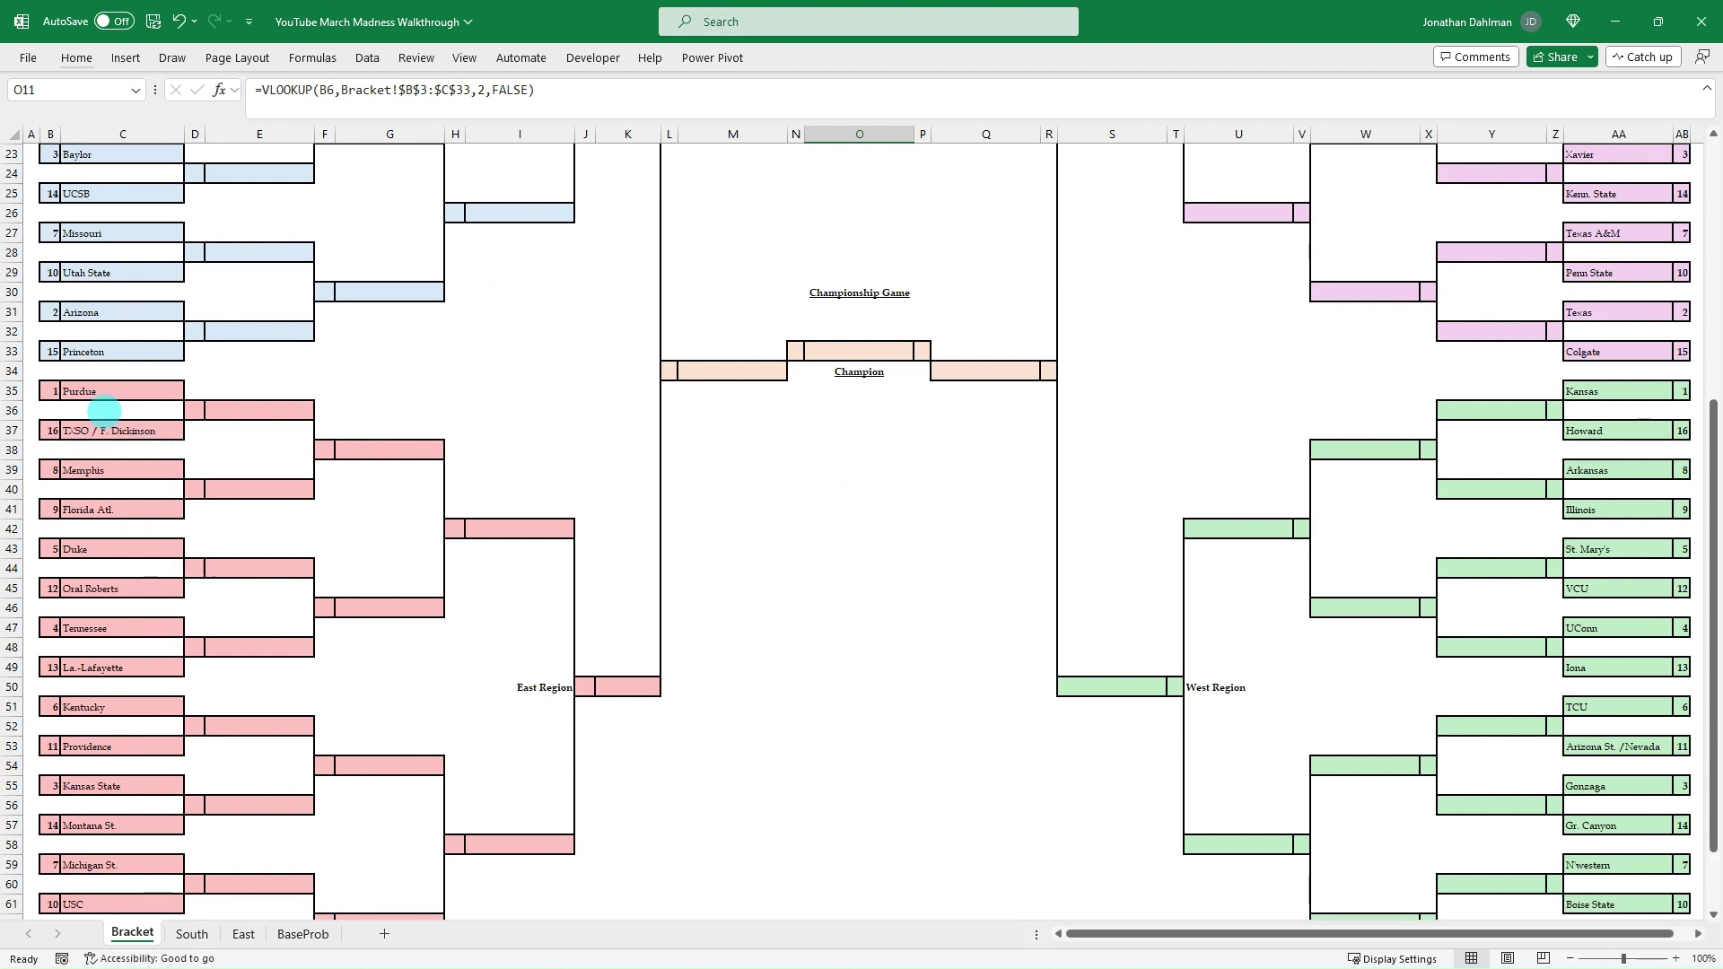
scroll(116, 422, "down", 3)
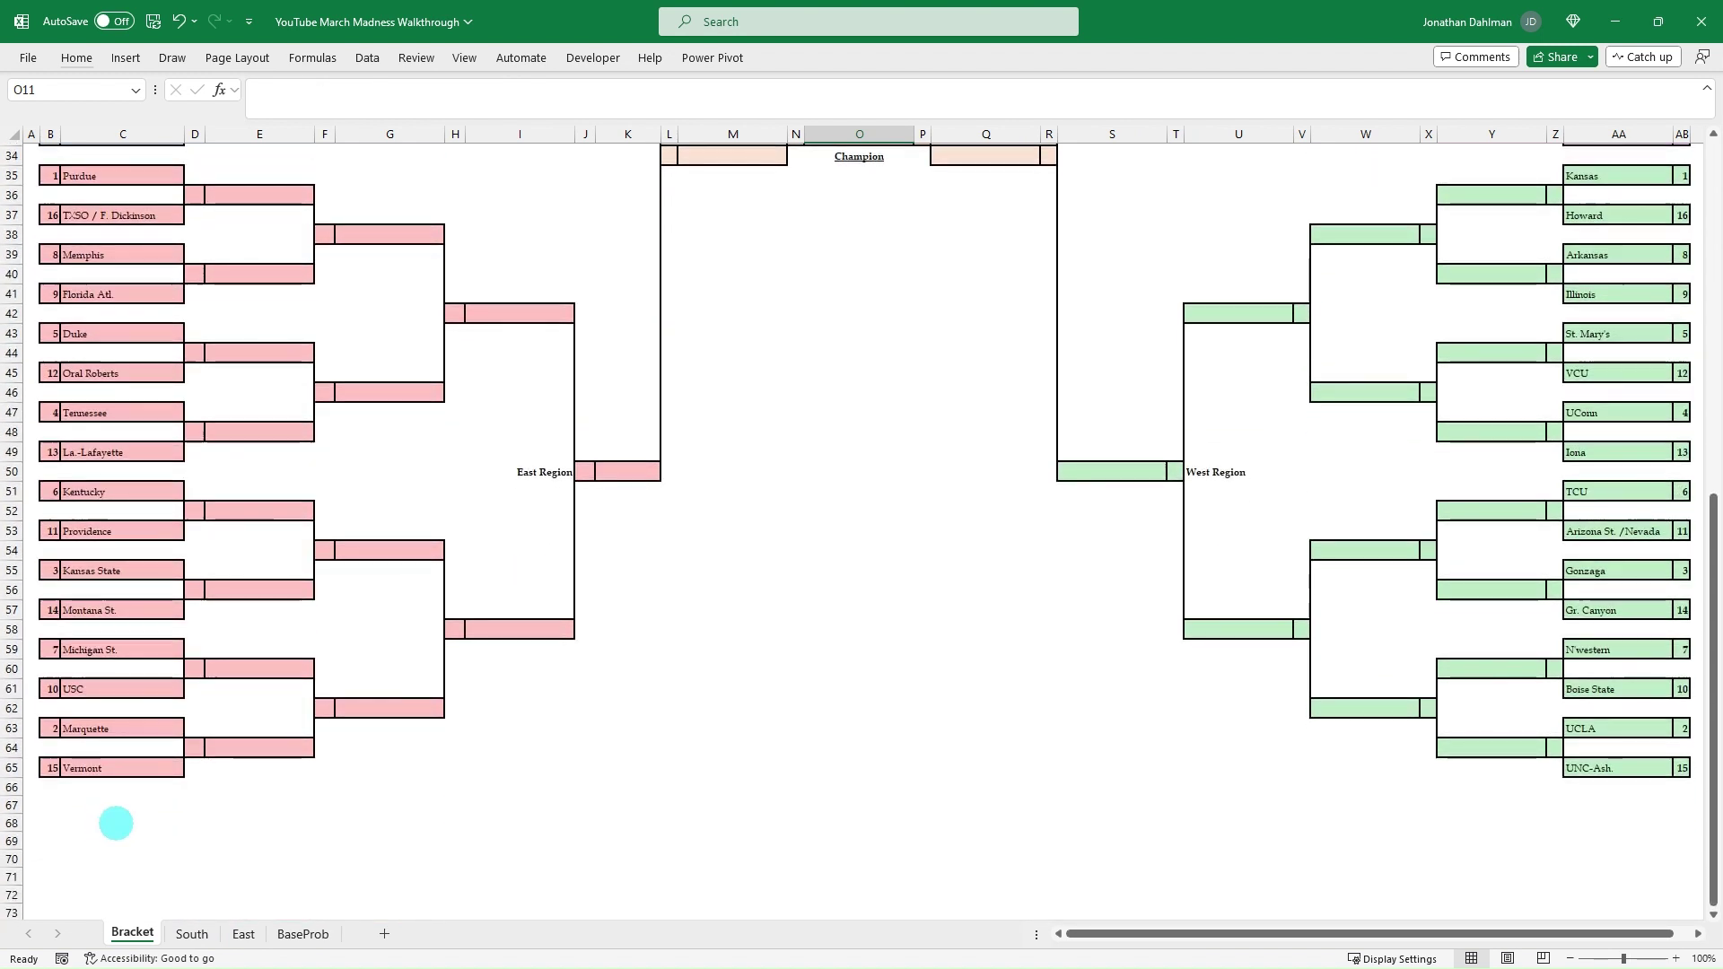
left_click(243, 934)
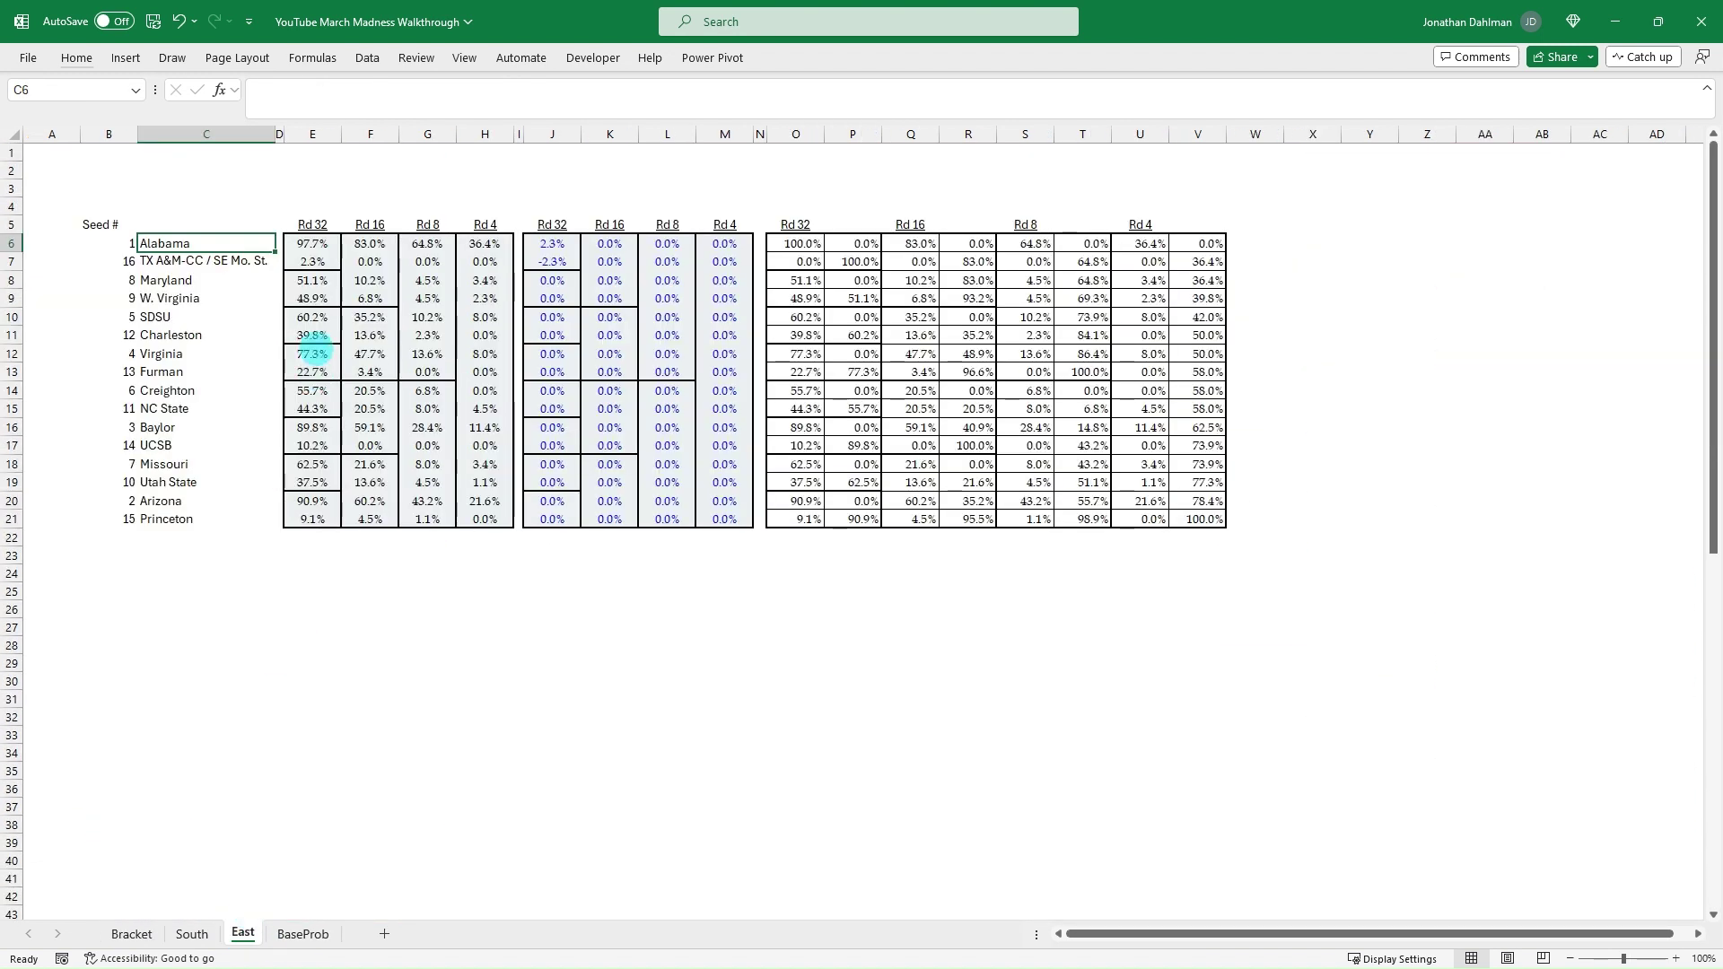
left_click(422, 90)
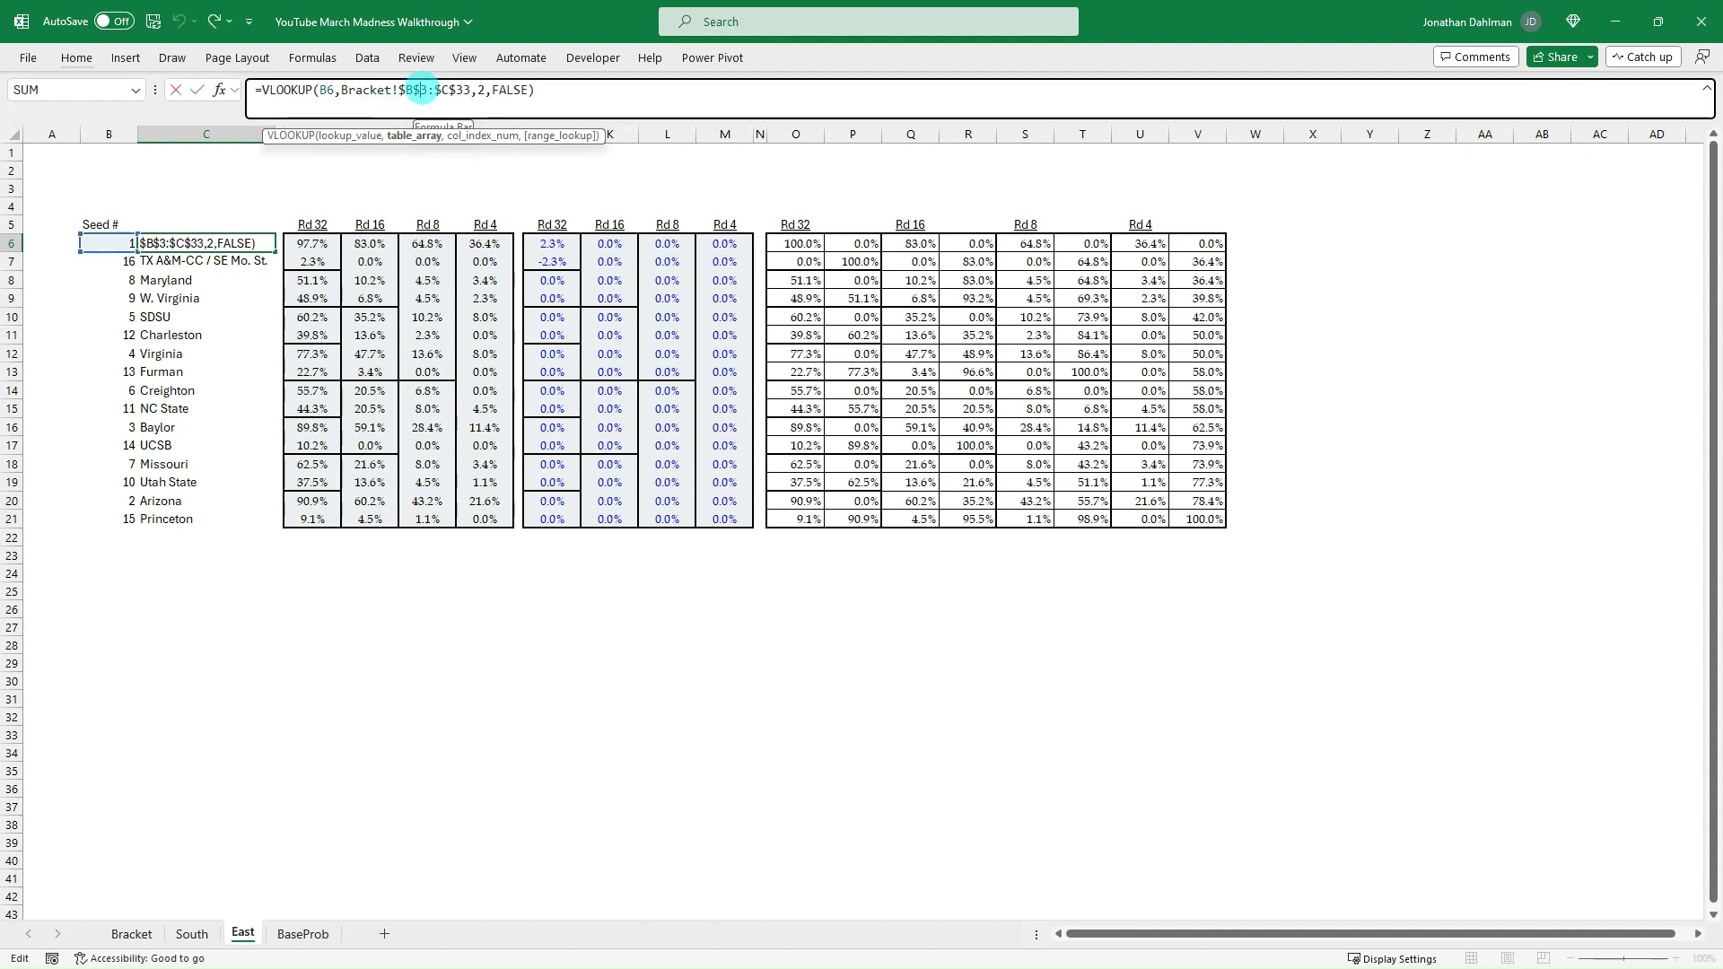
type("5:$C$")
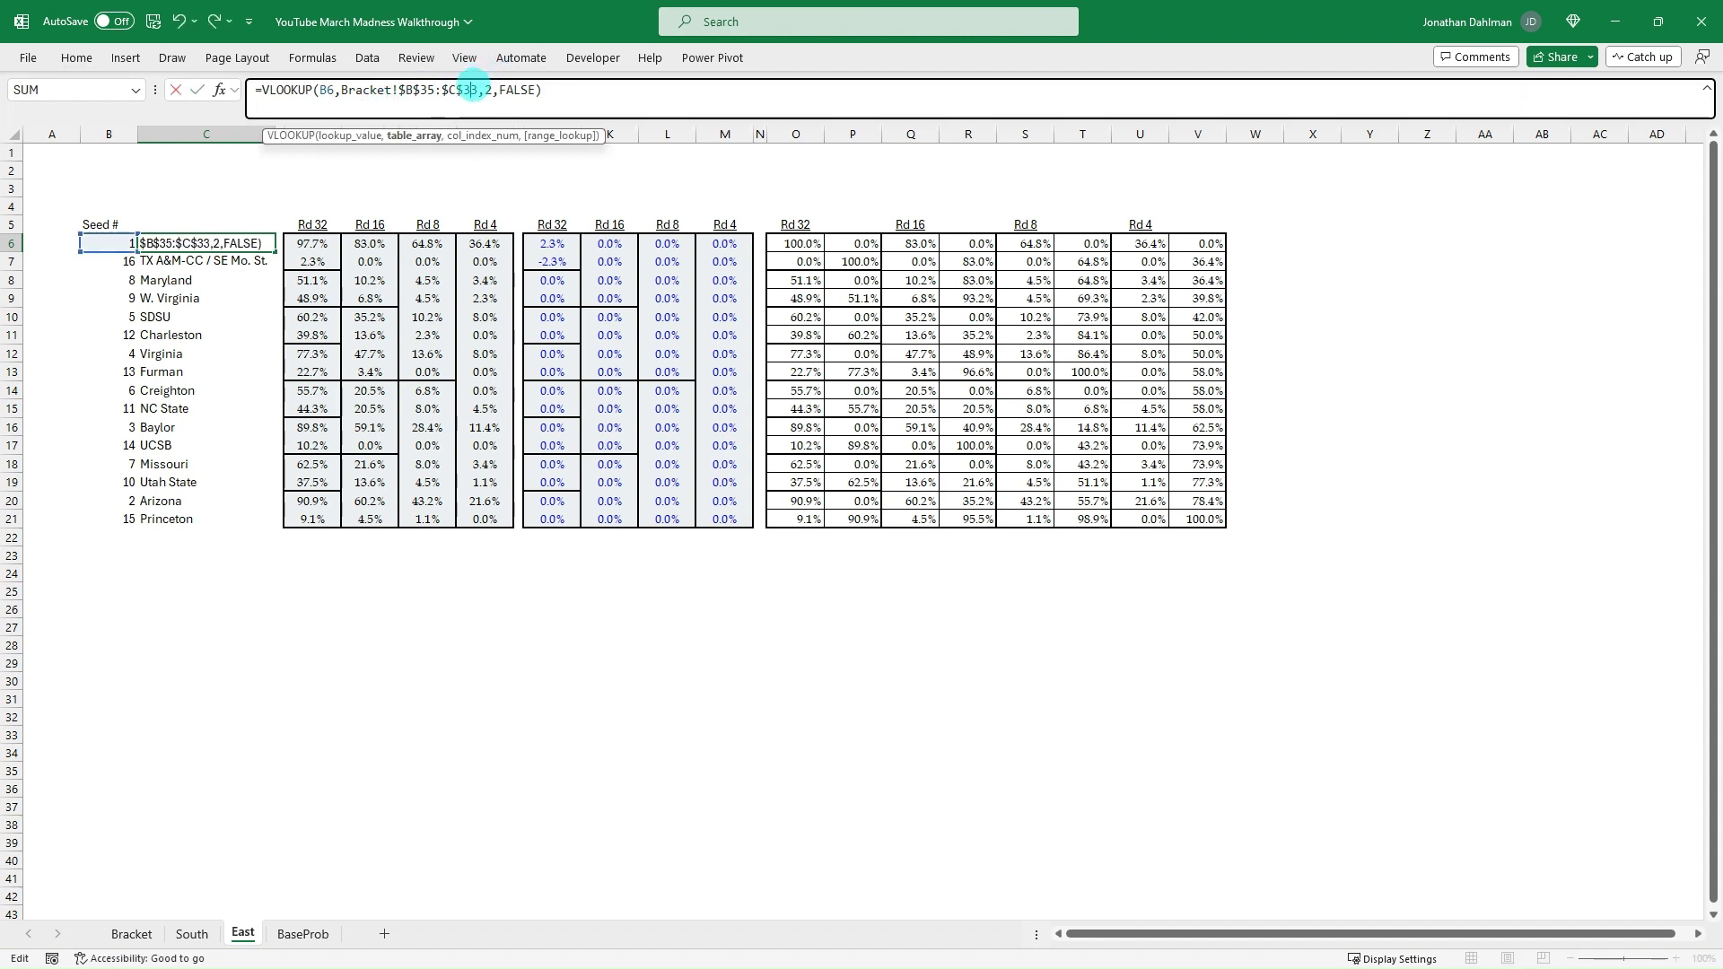
type("65")
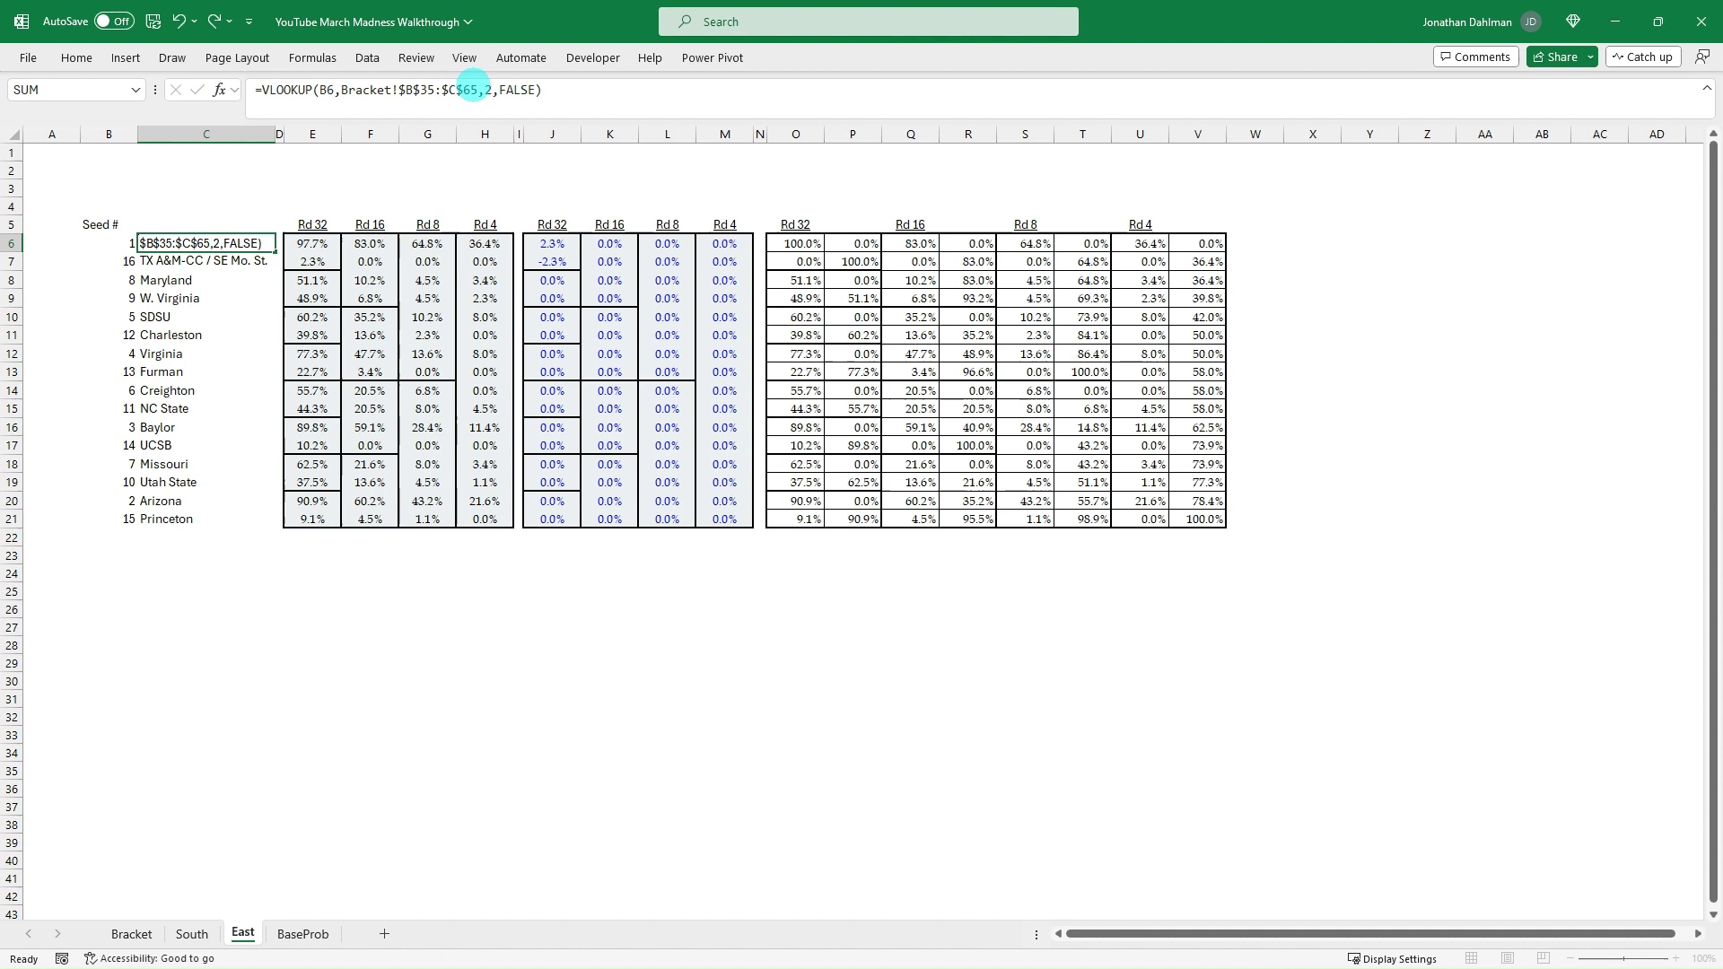
key("Return")
Step: Fill the lookup down C6:C21 so East lists Purdue through Vermont
key("Up")
key("ctrl+shift+Down")
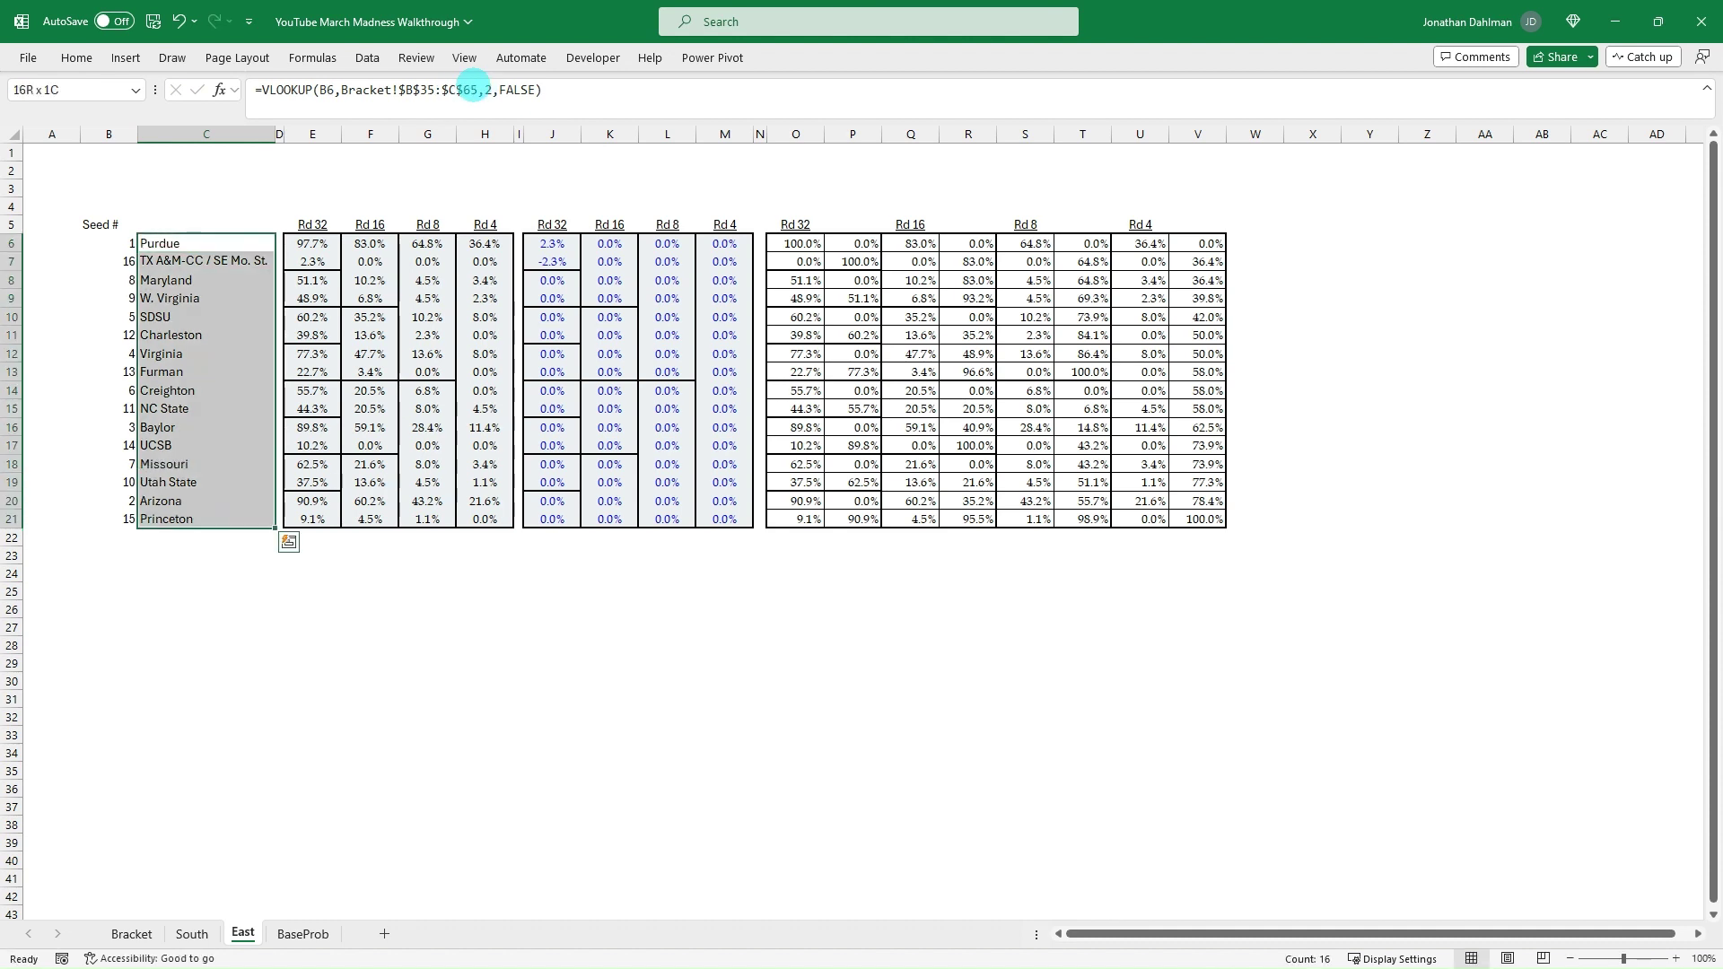
key("ctrl+d")
key("Down")
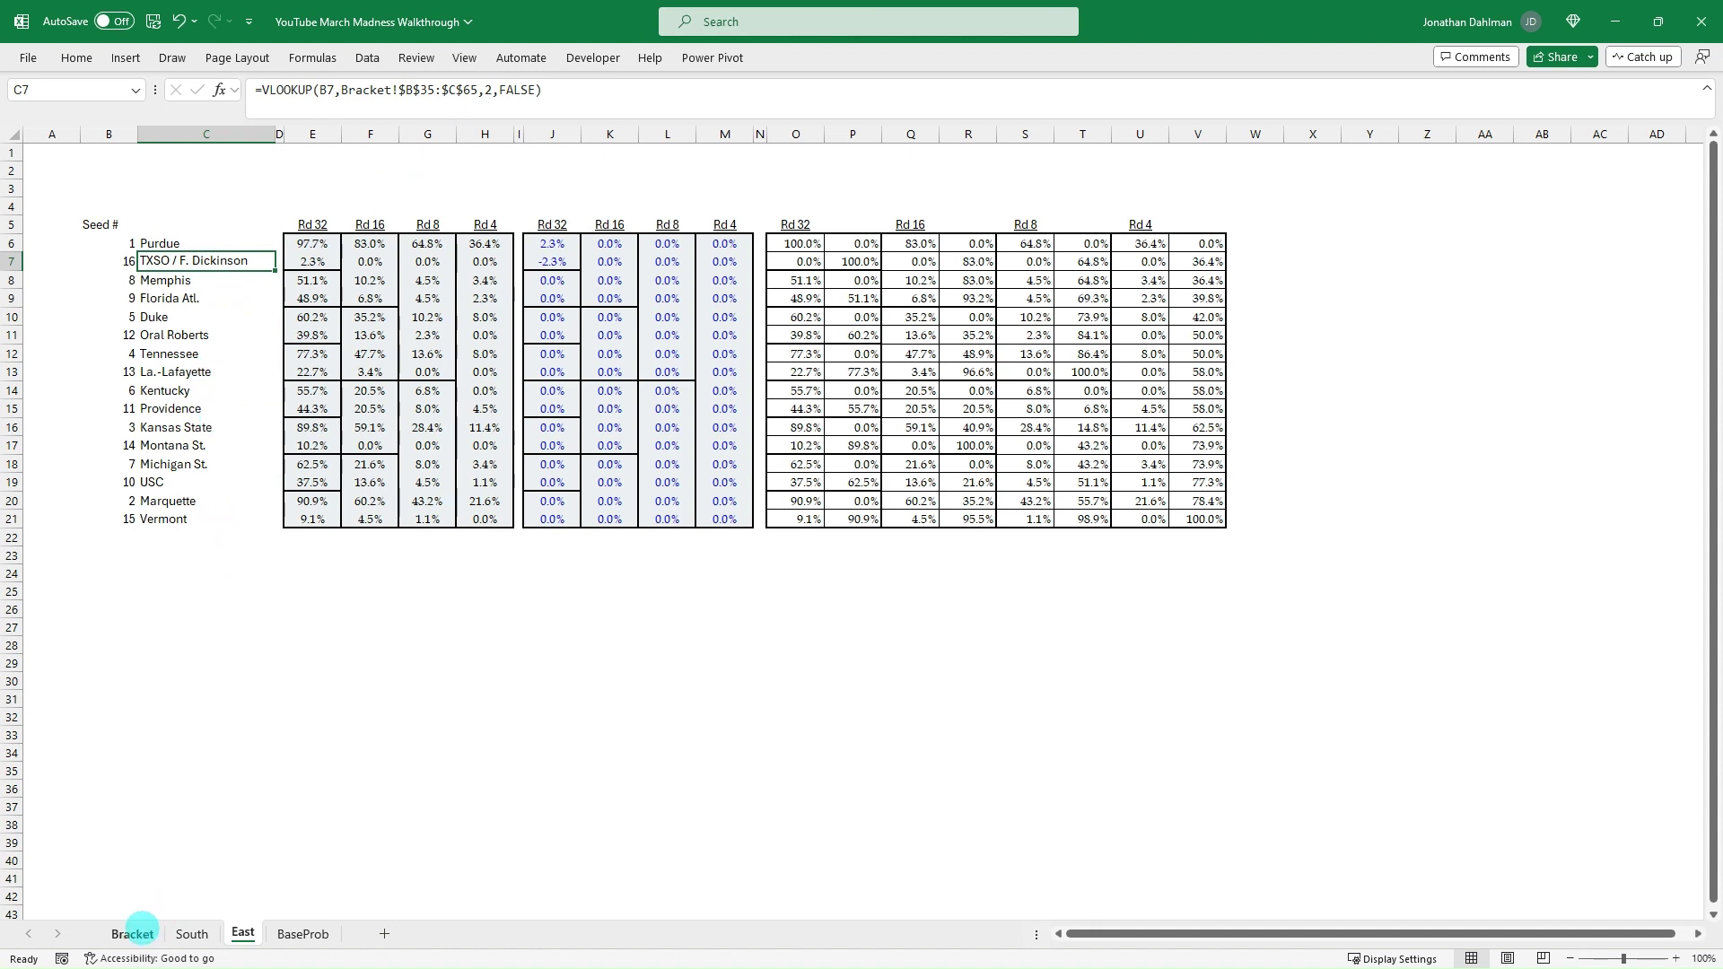
key("Right")
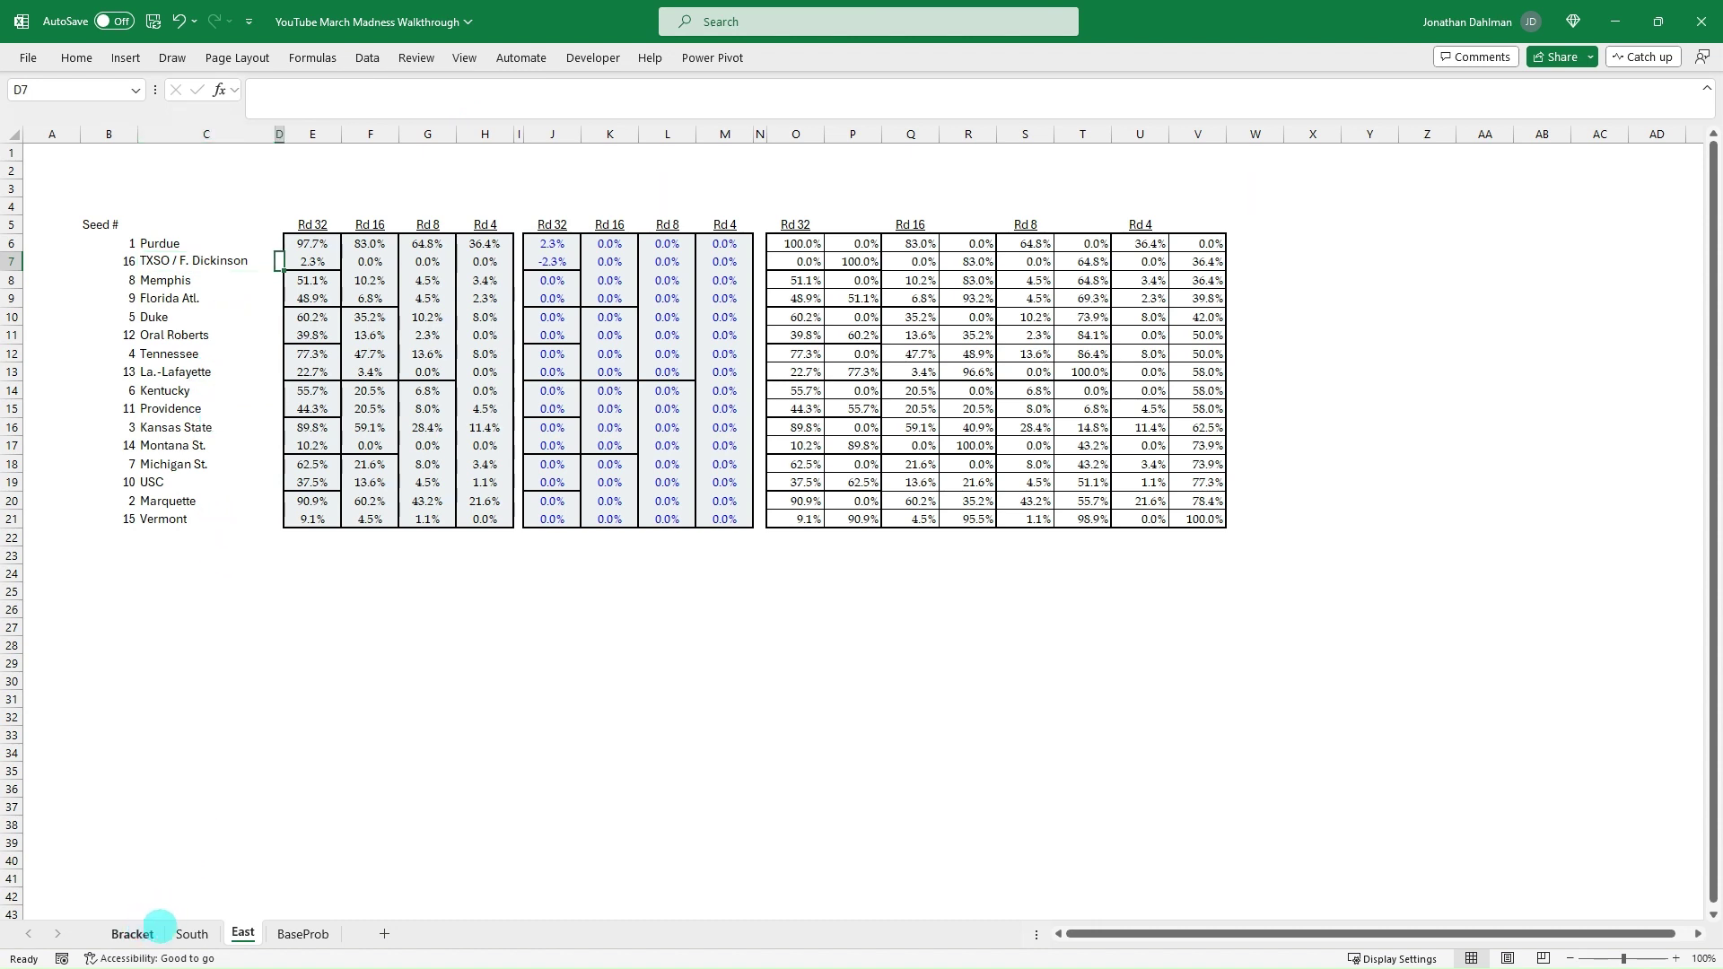
Step: Copy the East sheet to a new sheet placed before BaseProb
right_click(242, 931)
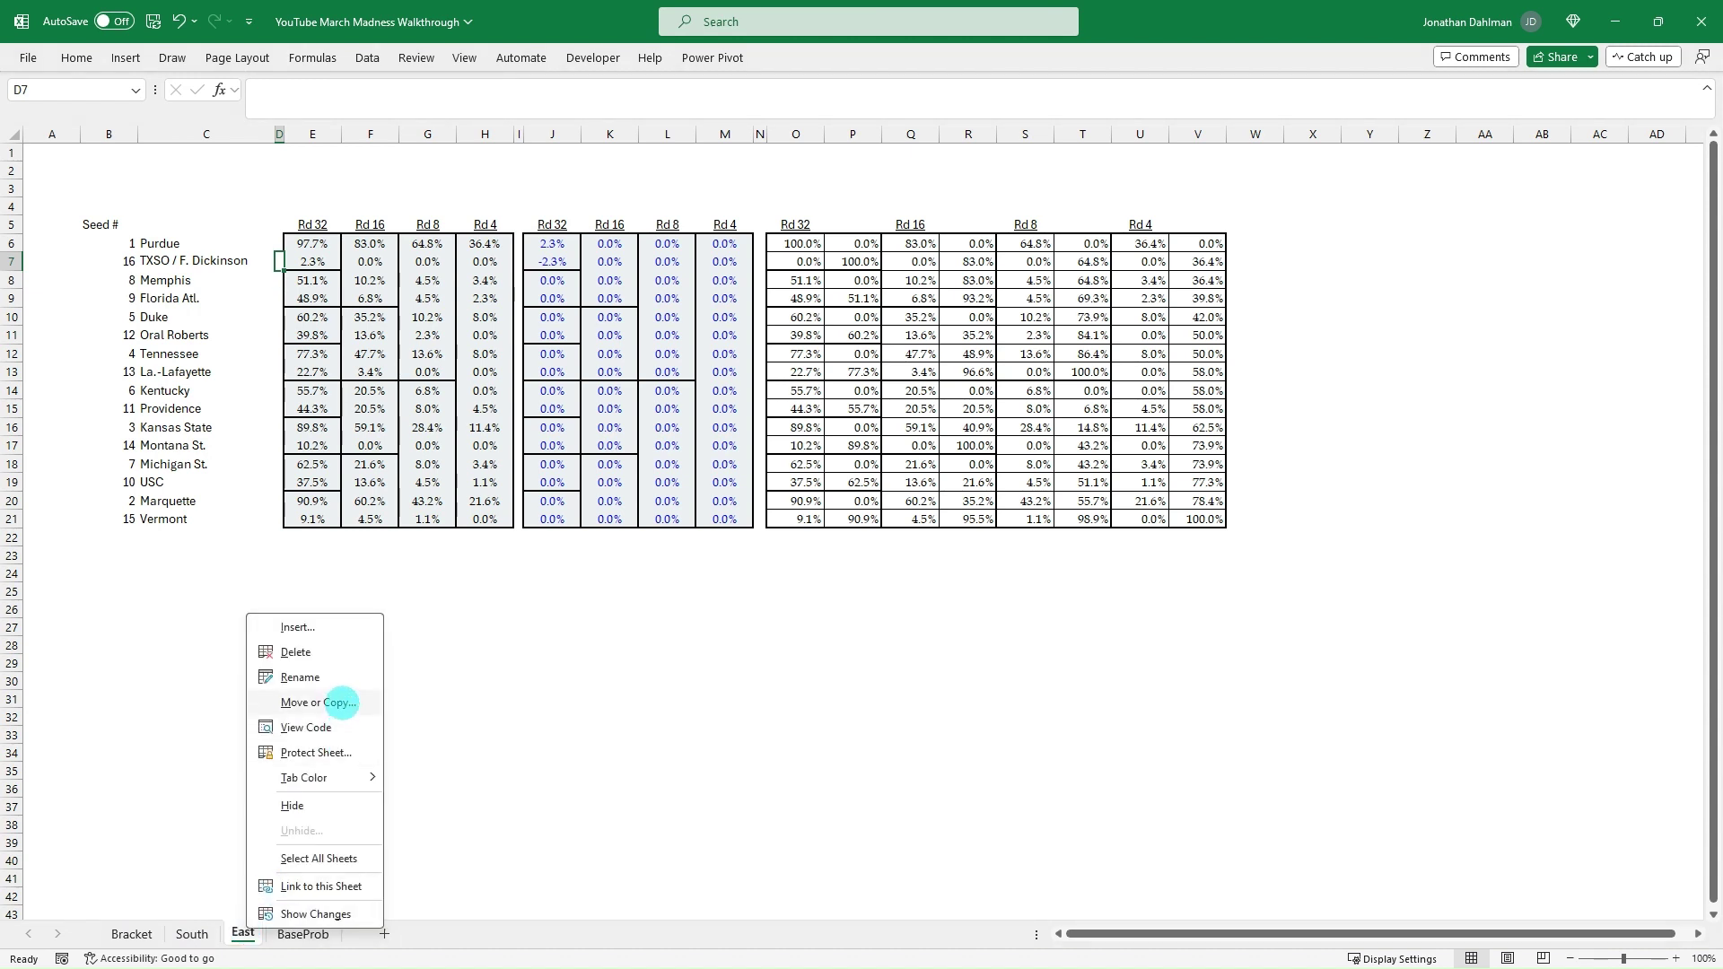
left_click(341, 703)
left_click(248, 743)
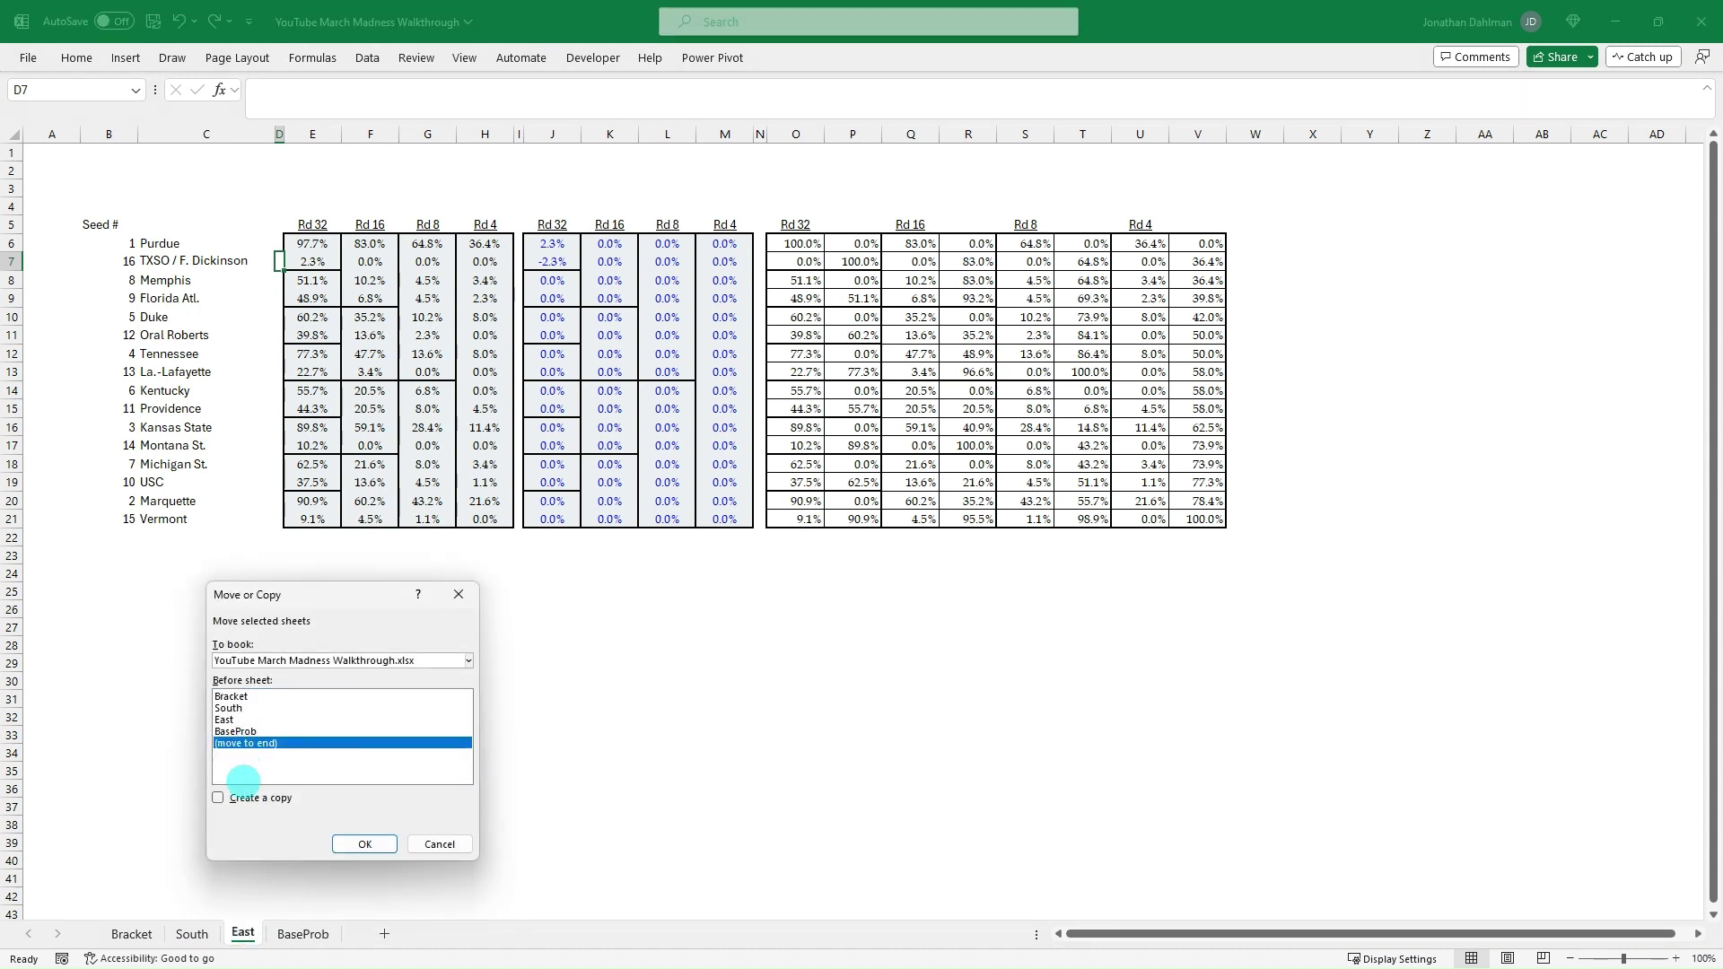
left_click(232, 731)
left_click(218, 797)
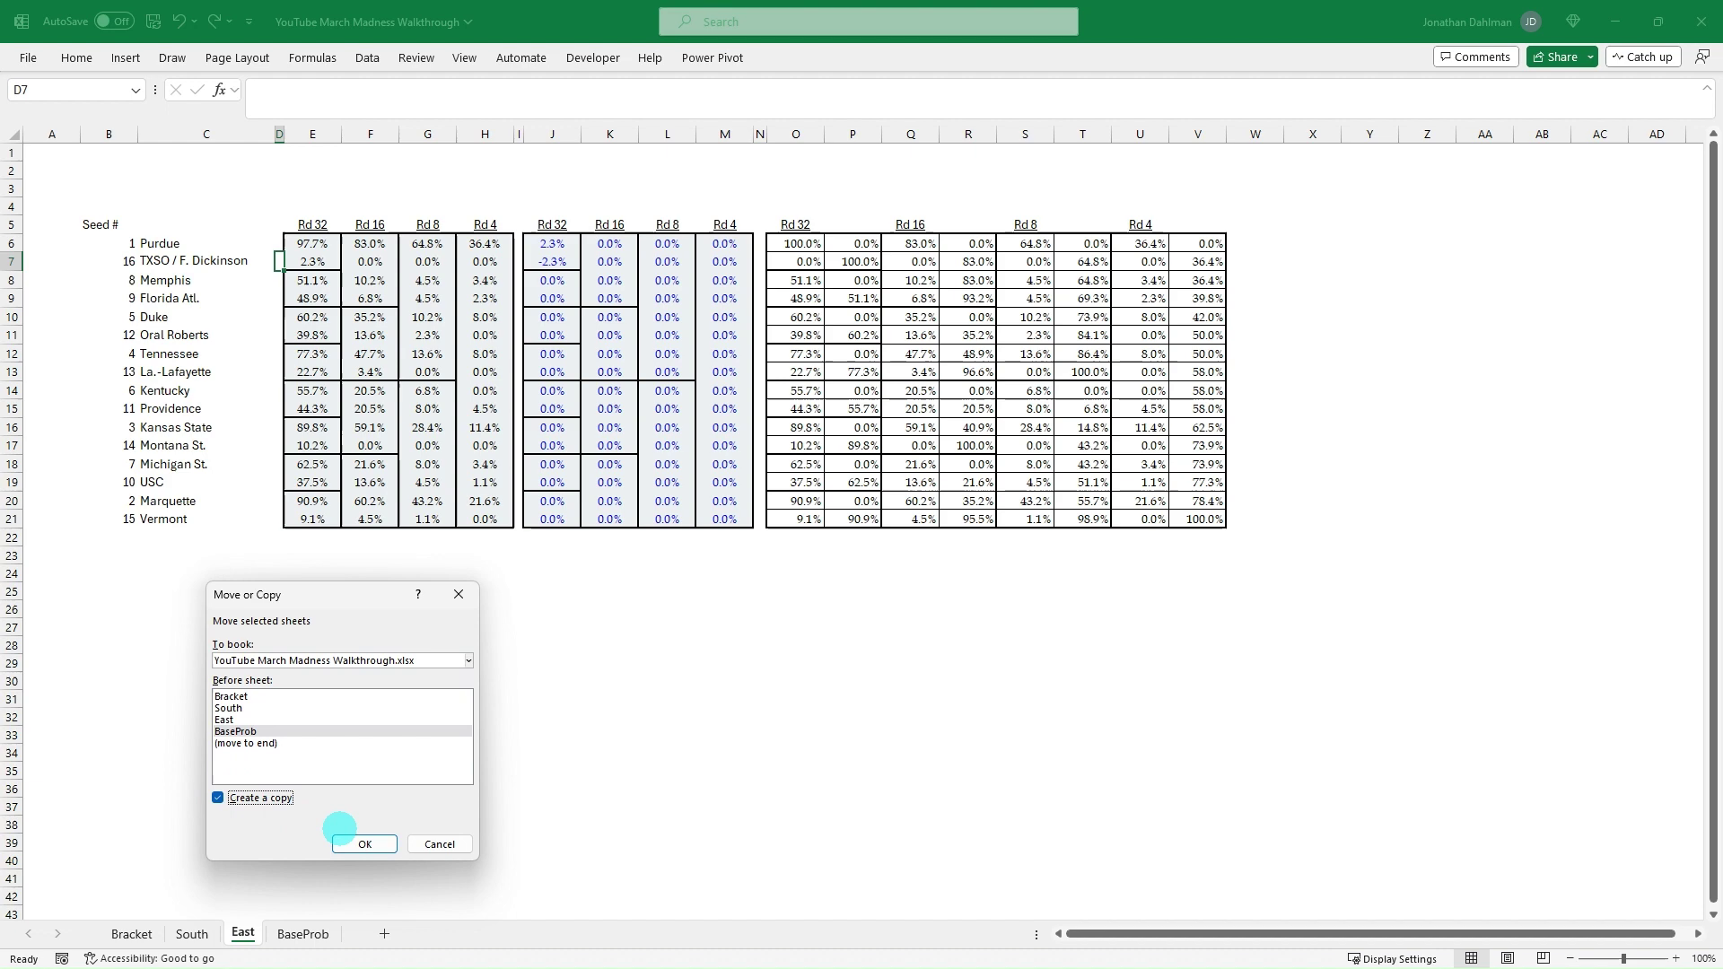
left_click(358, 844)
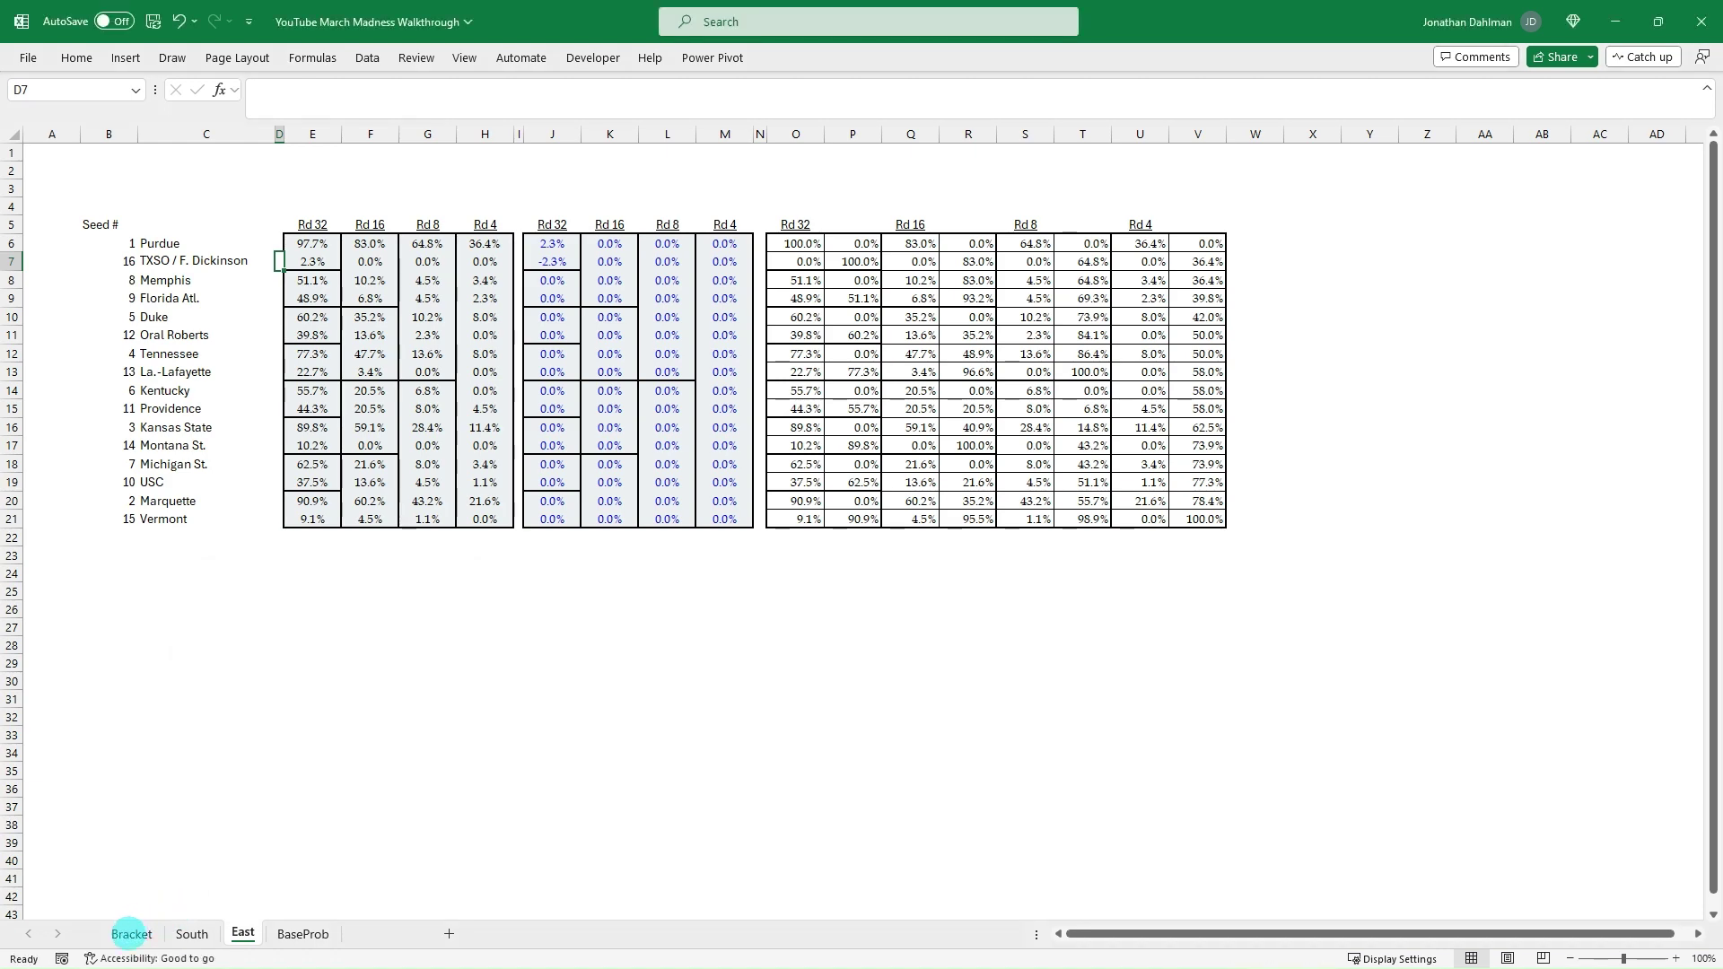
Step: Review the top of the Bracket sheet and begin renaming the East (2) sheet
left_click(132, 934)
scroll(1239, 395, "up", 10)
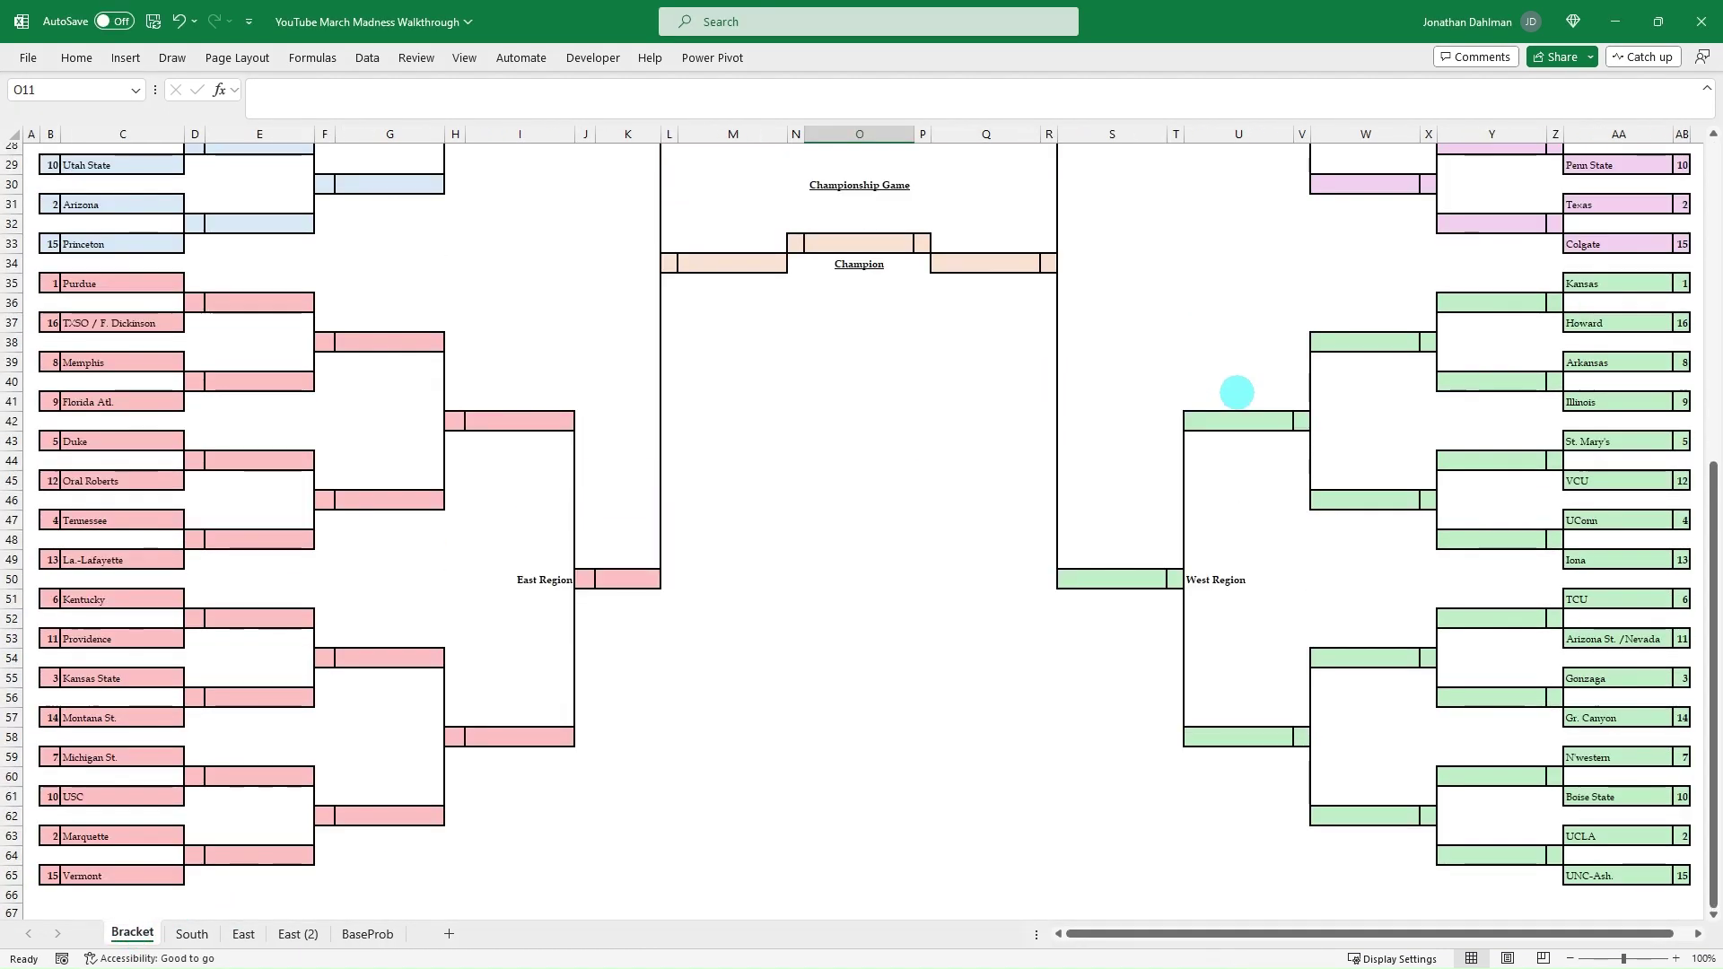
scroll(1269, 412, "up", 1)
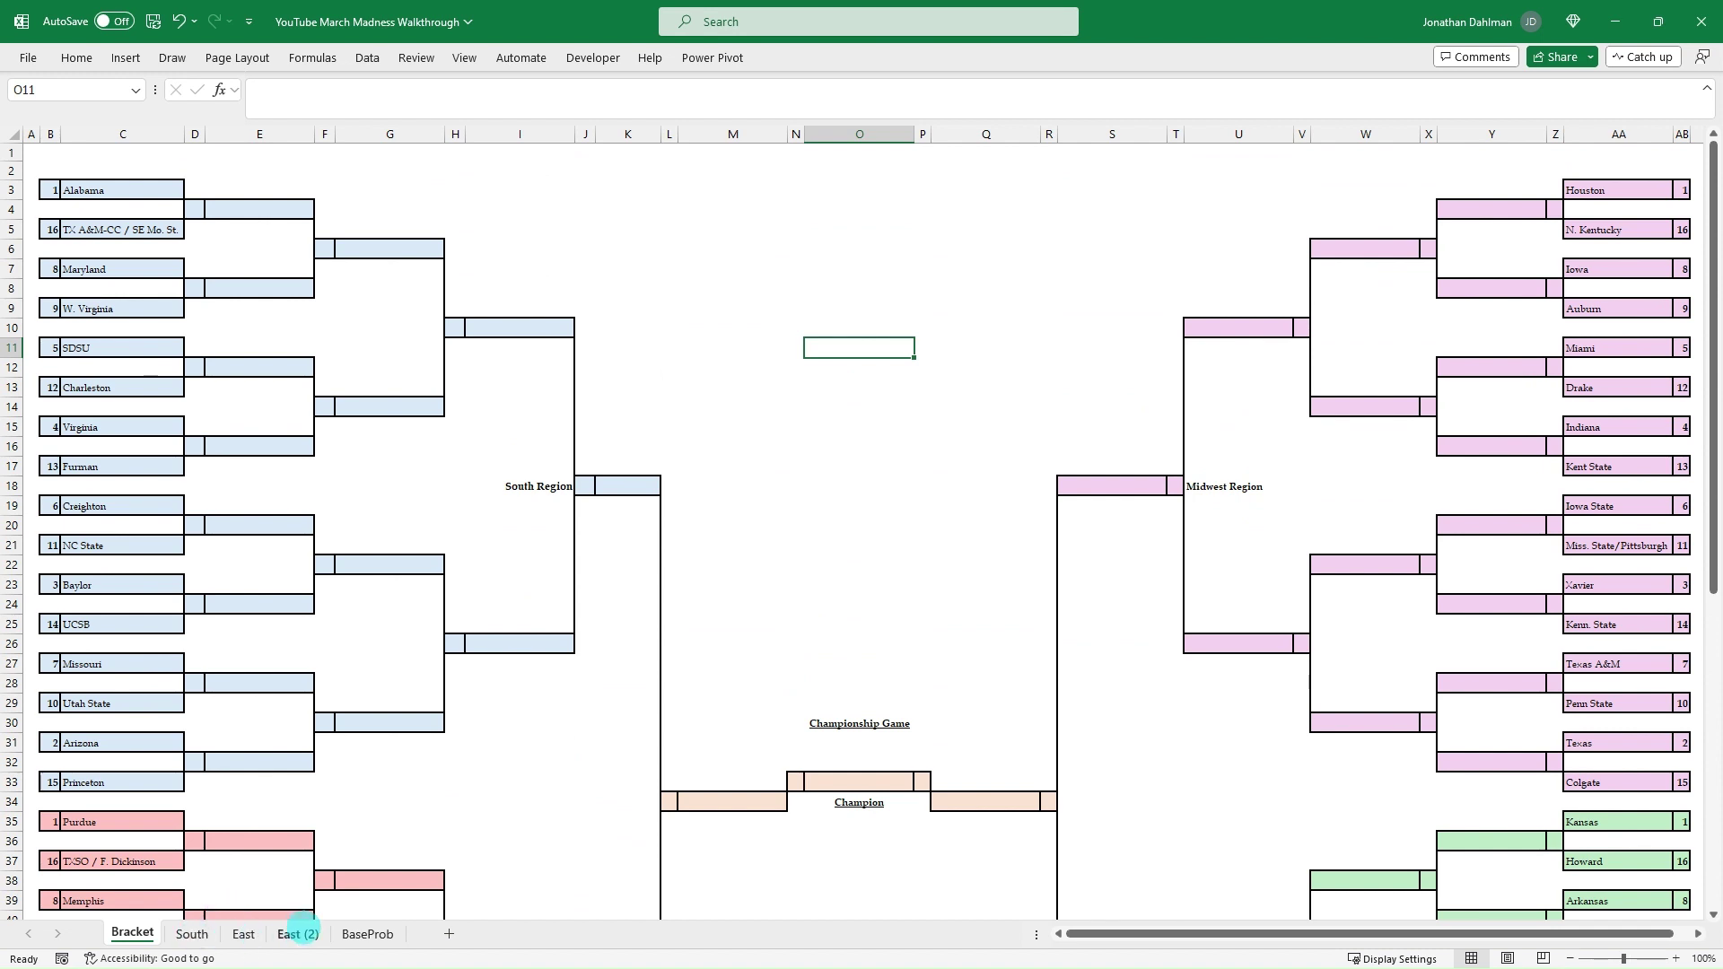
double_click(298, 935)
Step: Name the sheet Midwest and compare C6's lookup with the Midwest teams on Bracket
type("Midwest")
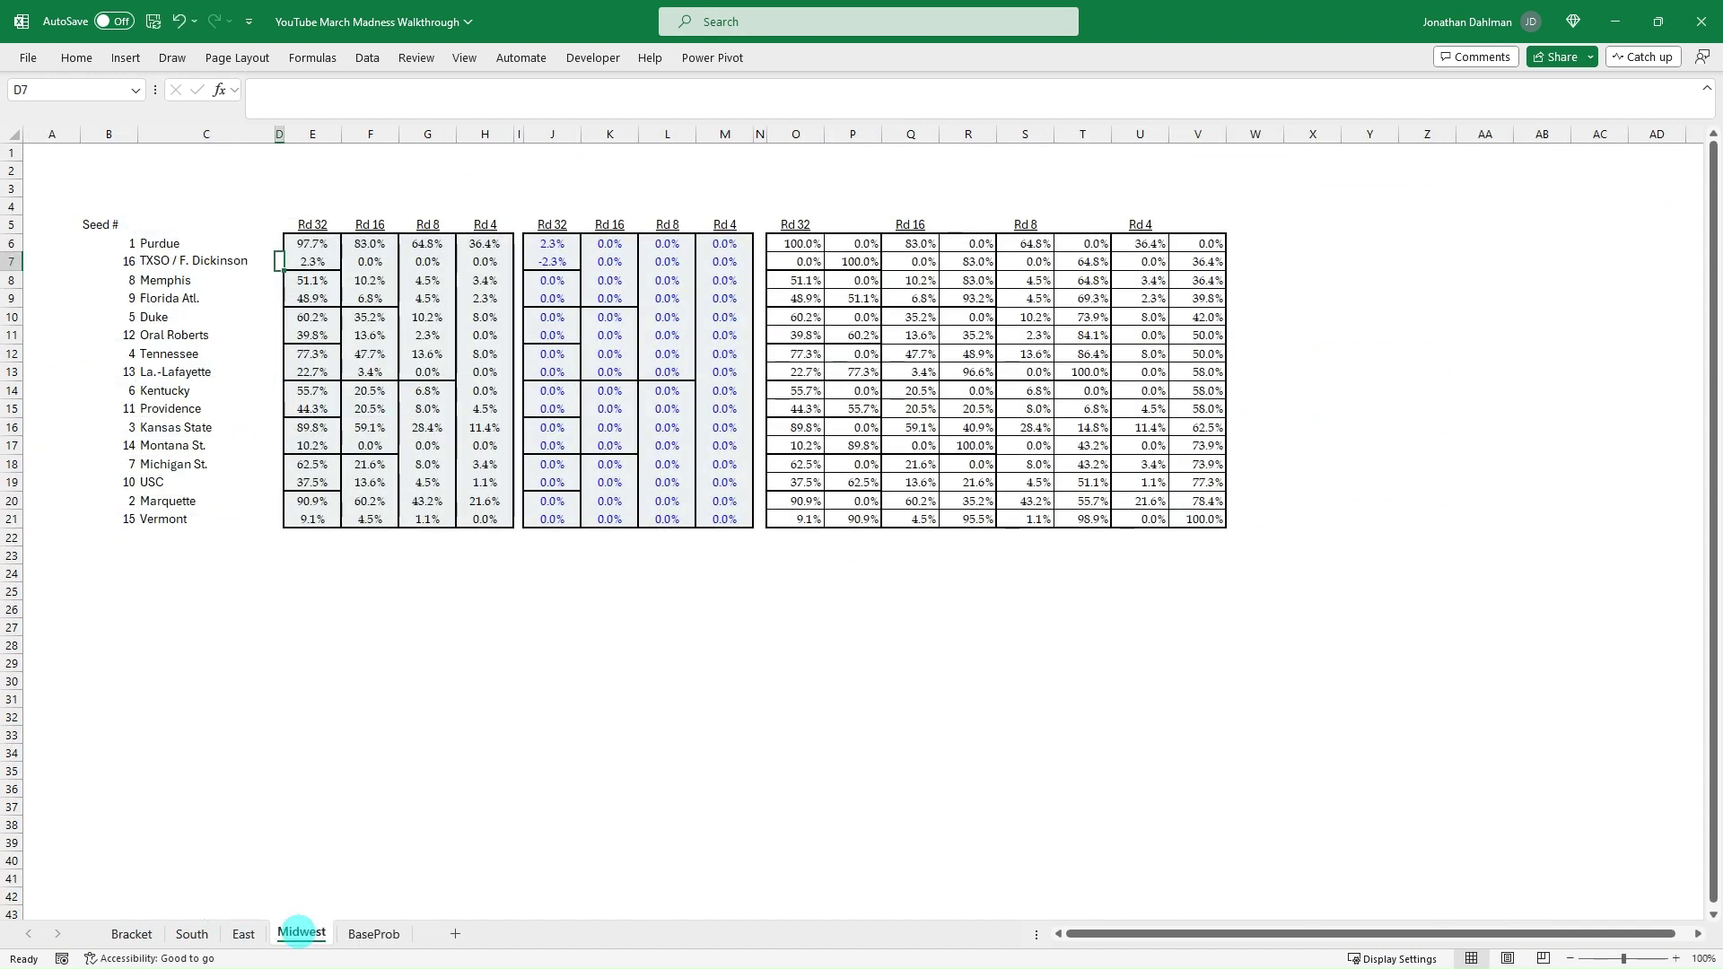
key("Return")
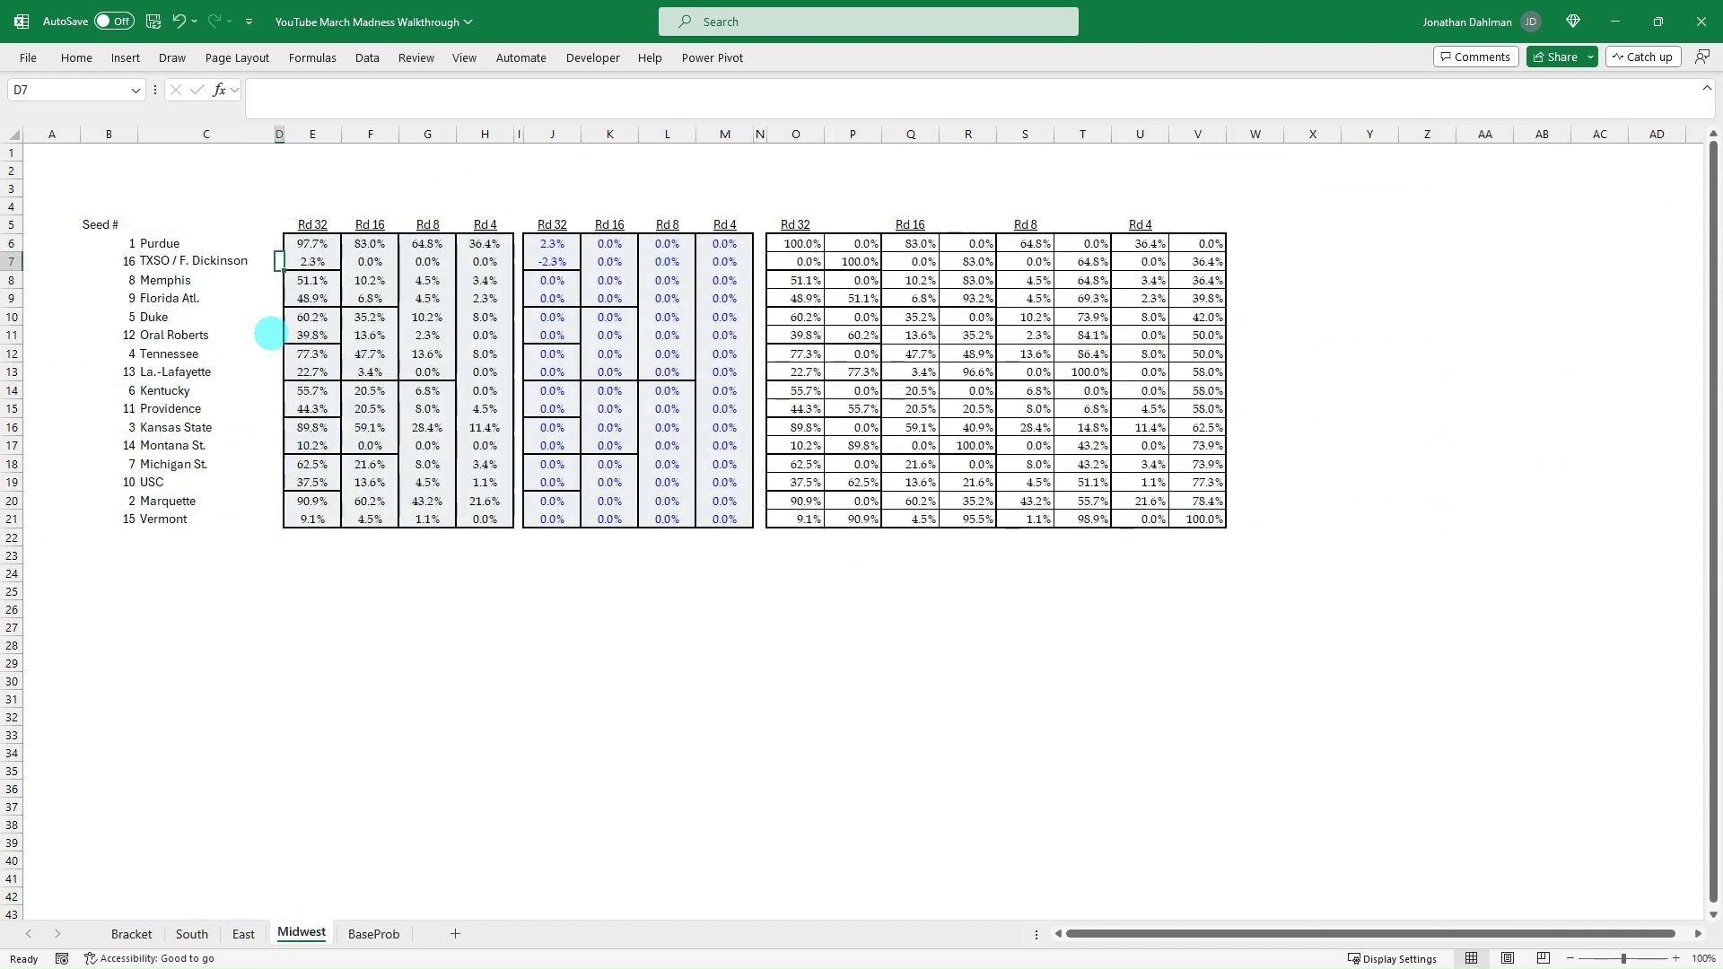
left_click(192, 242)
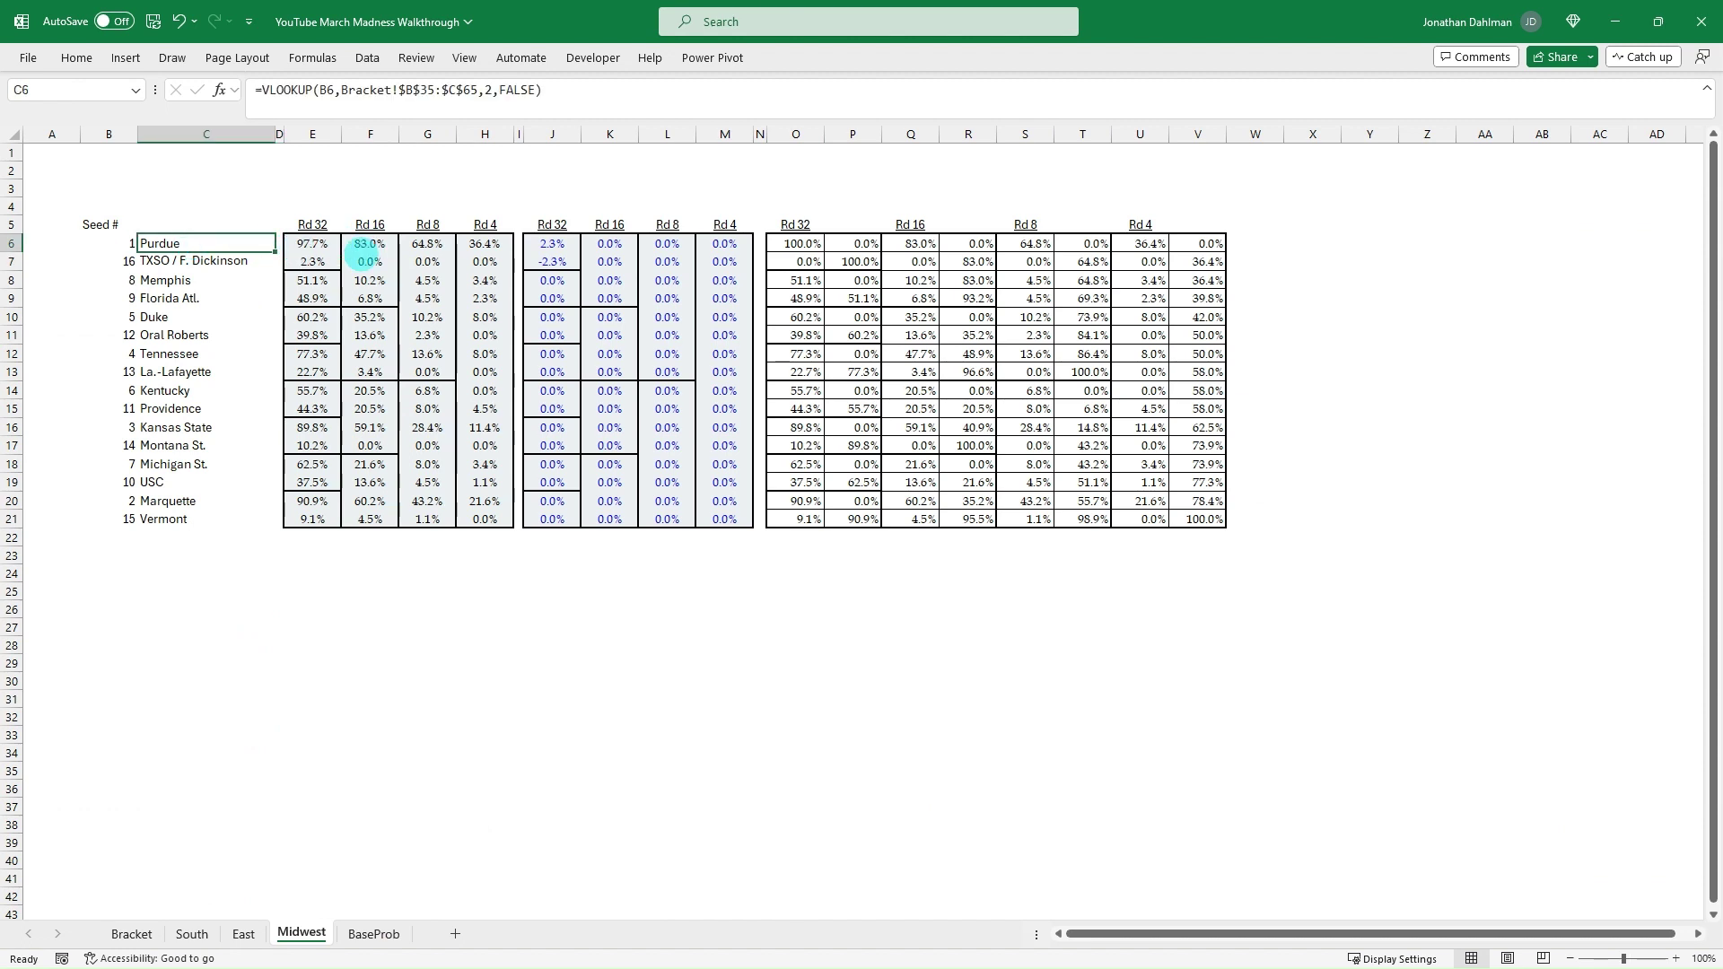
left_click(132, 934)
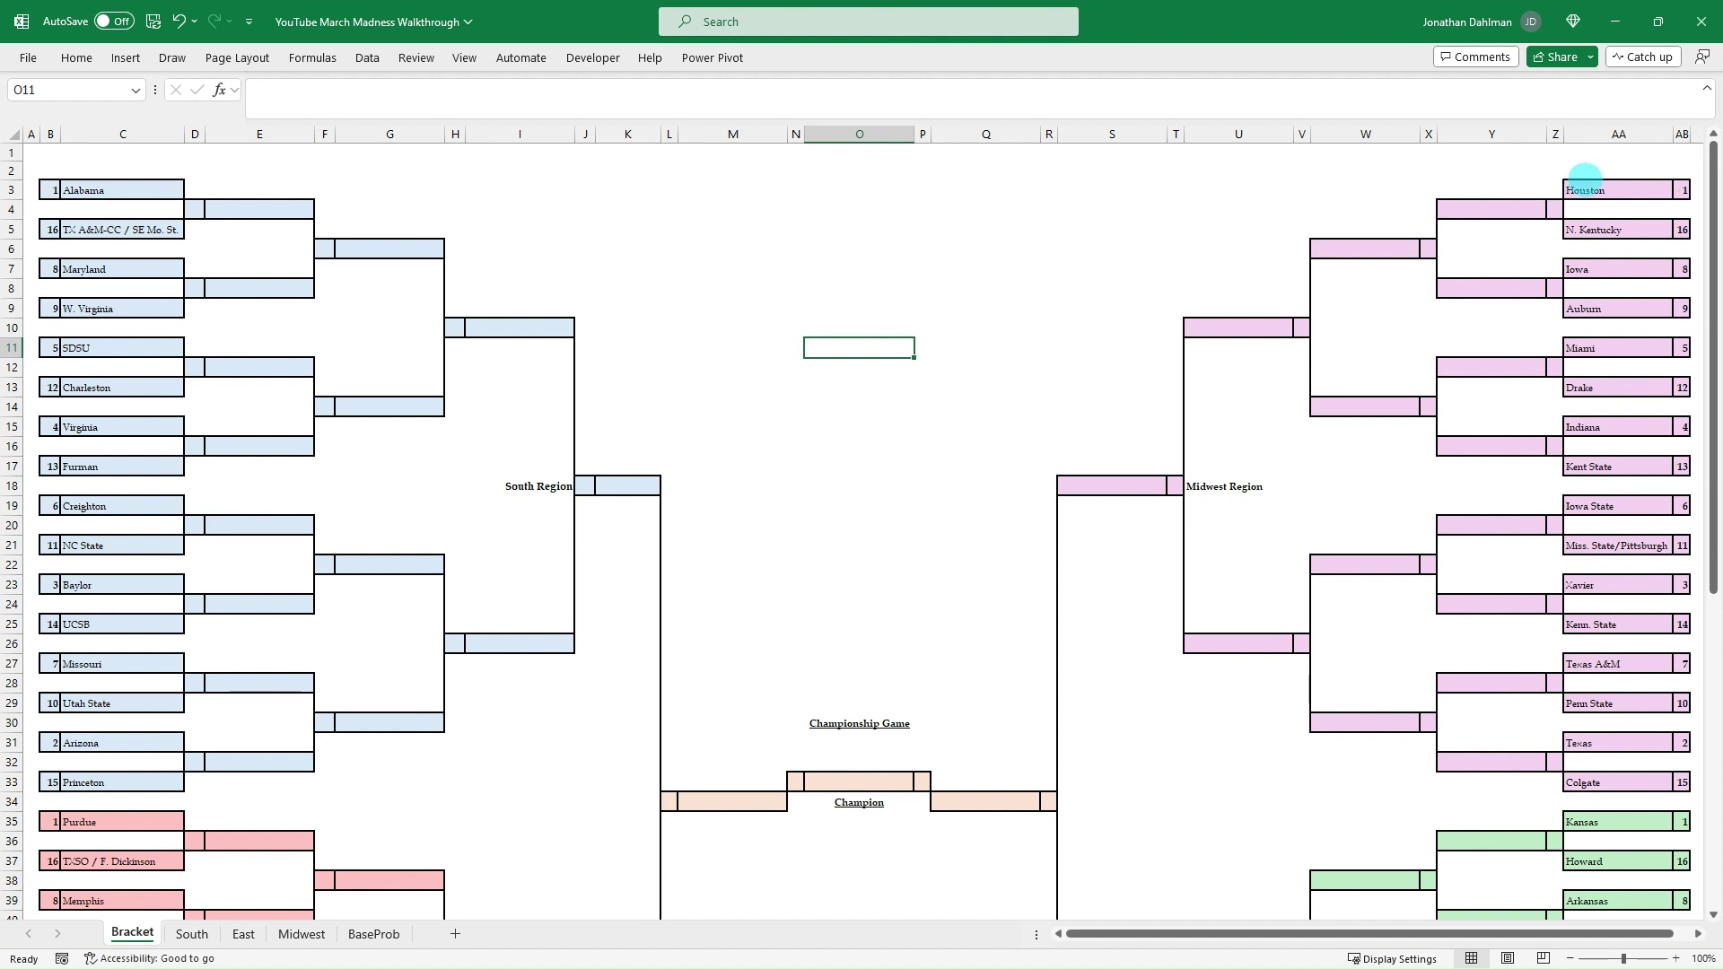
left_click(301, 934)
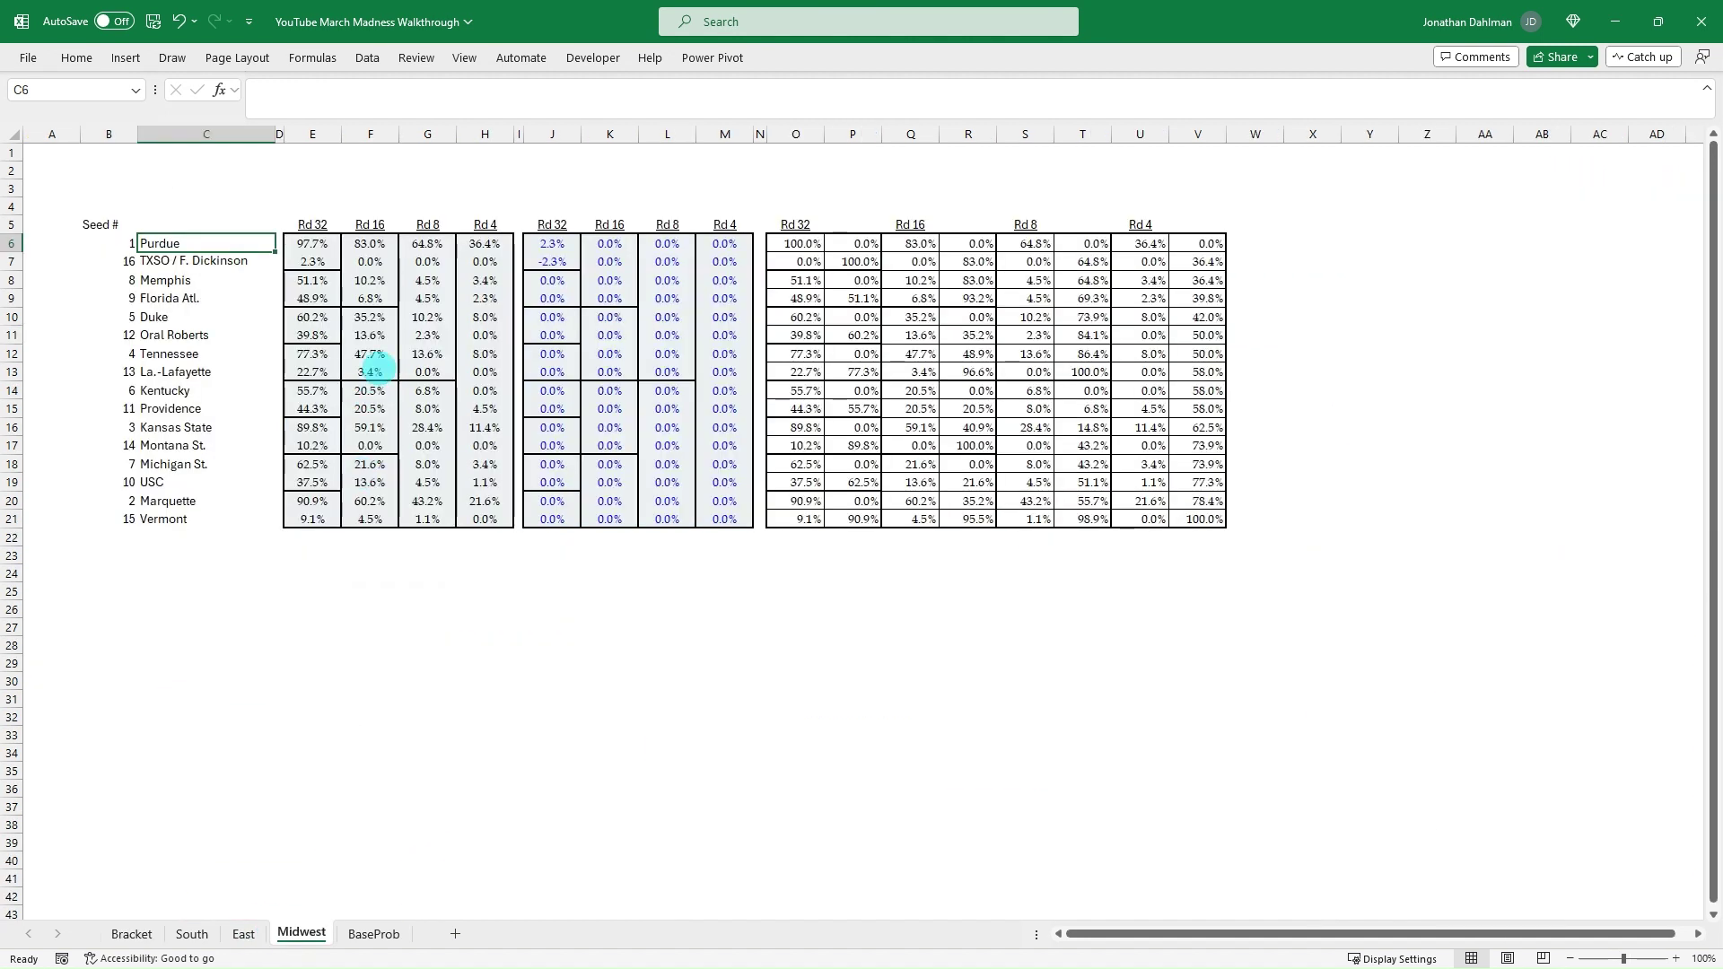
Step: Start an XLOOKUP in C6 matching seed $B6 against Bracket!$AB$3:$AB$33
key("F2")
key("Escape")
type("=xl")
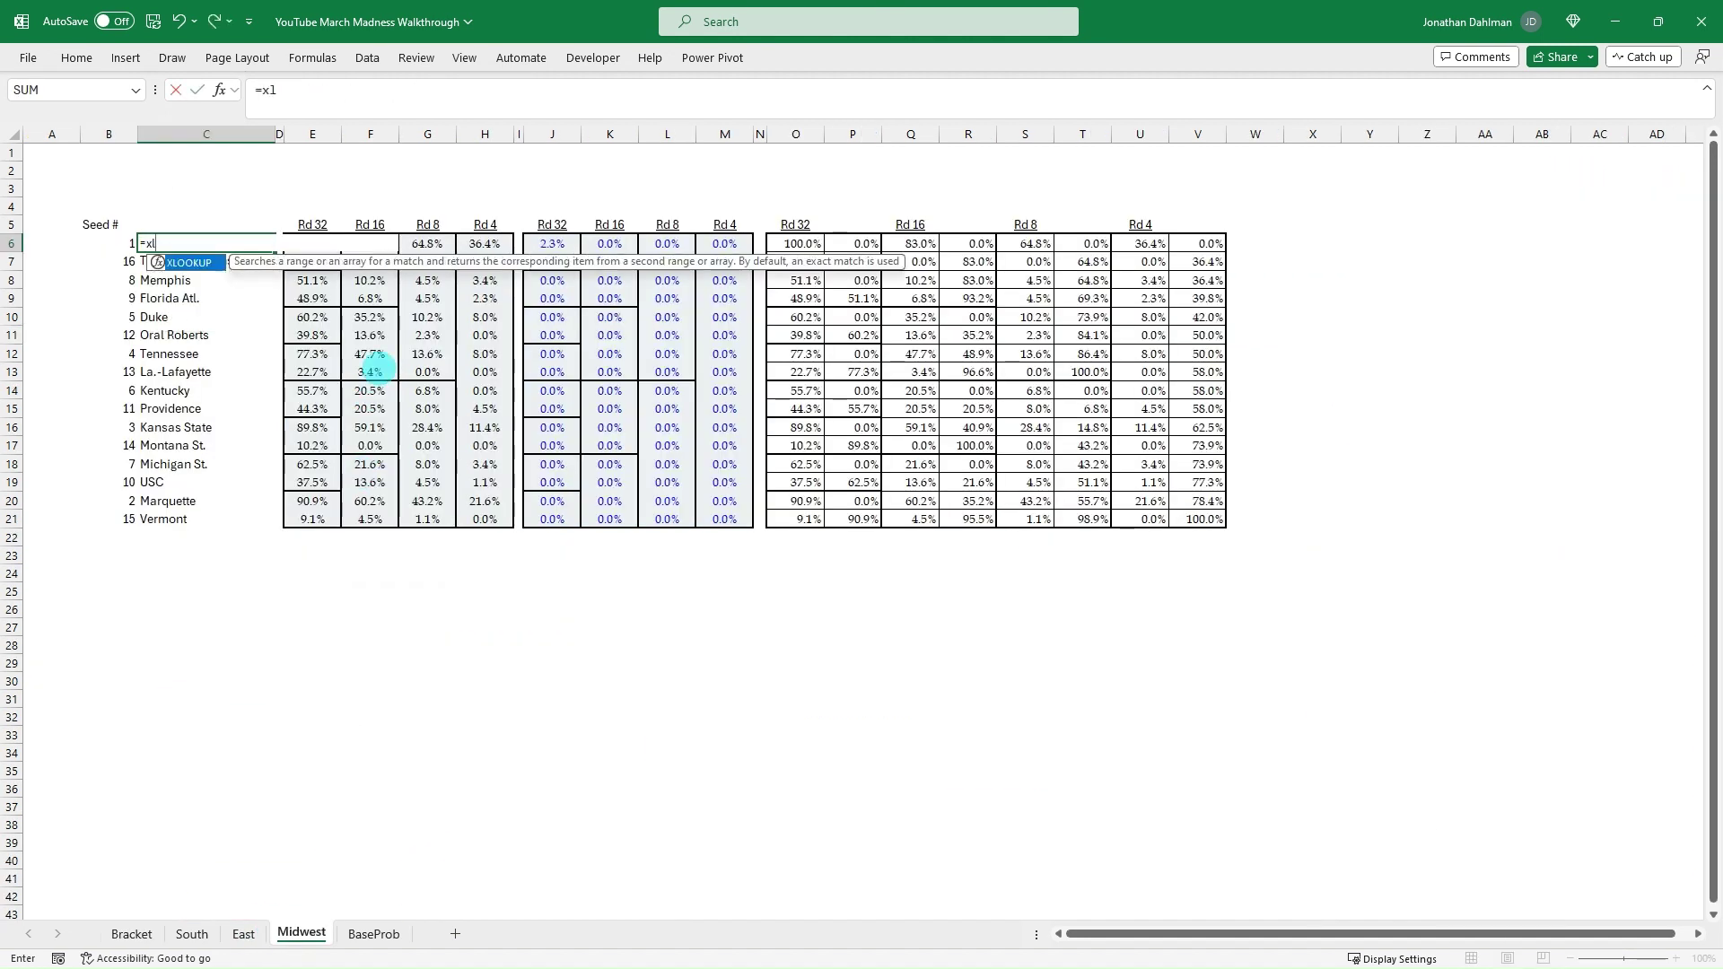
key("Tab")
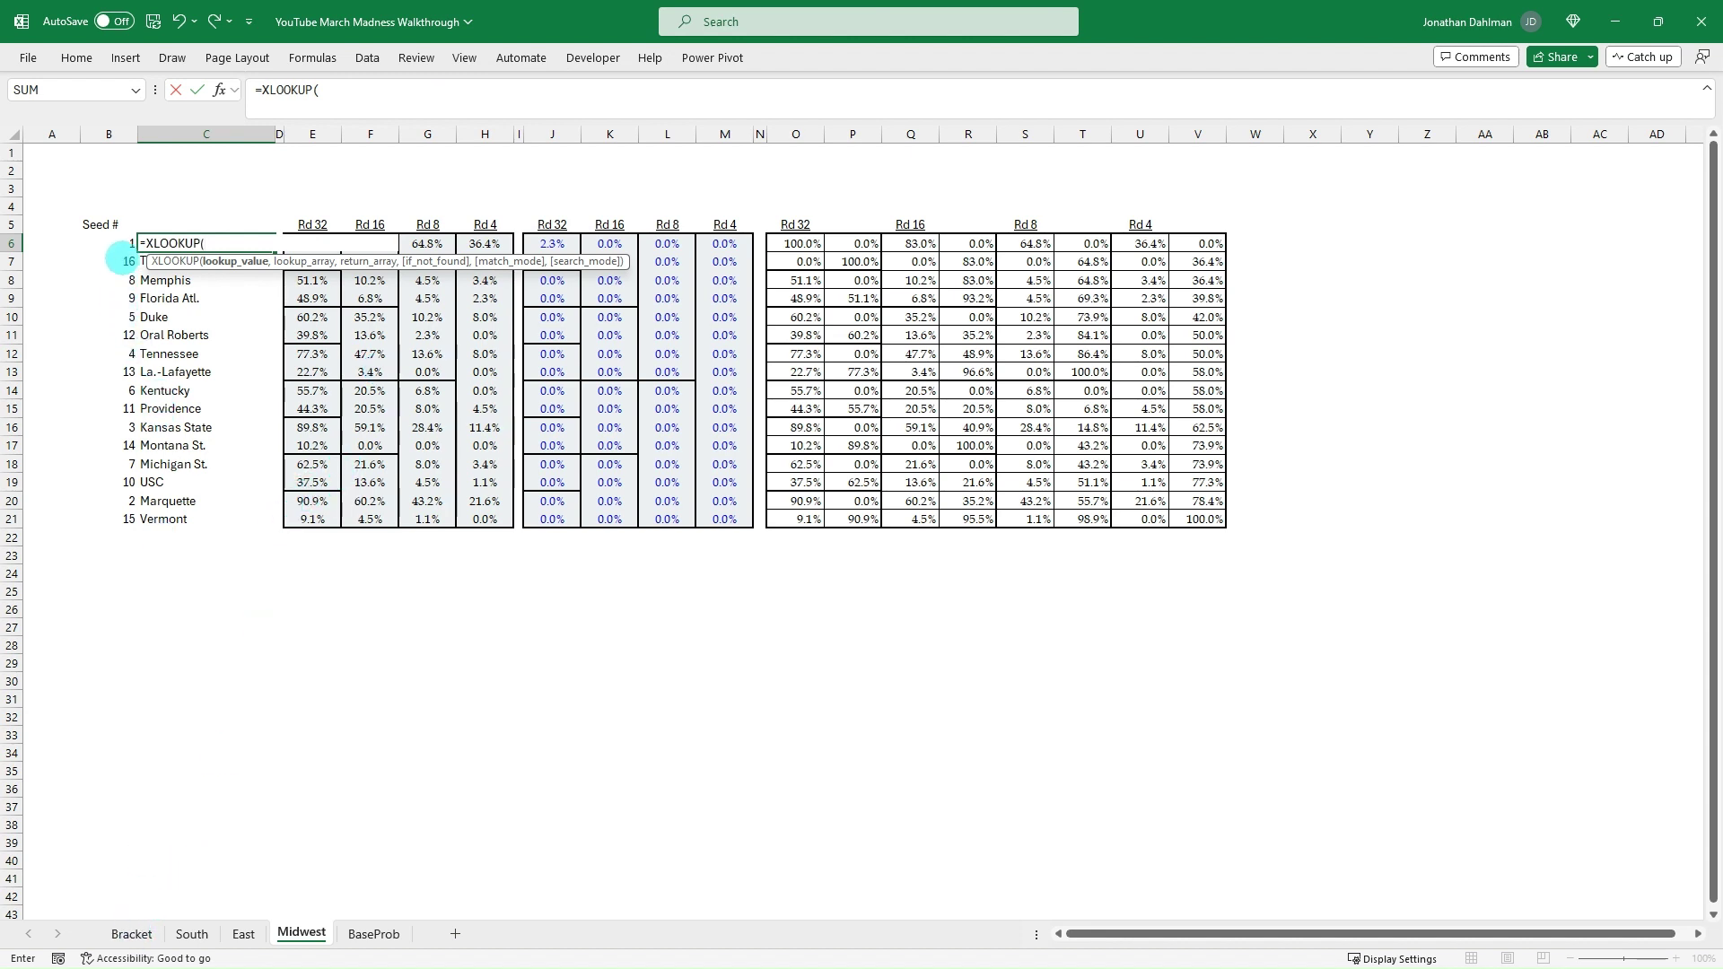
left_click(118, 242)
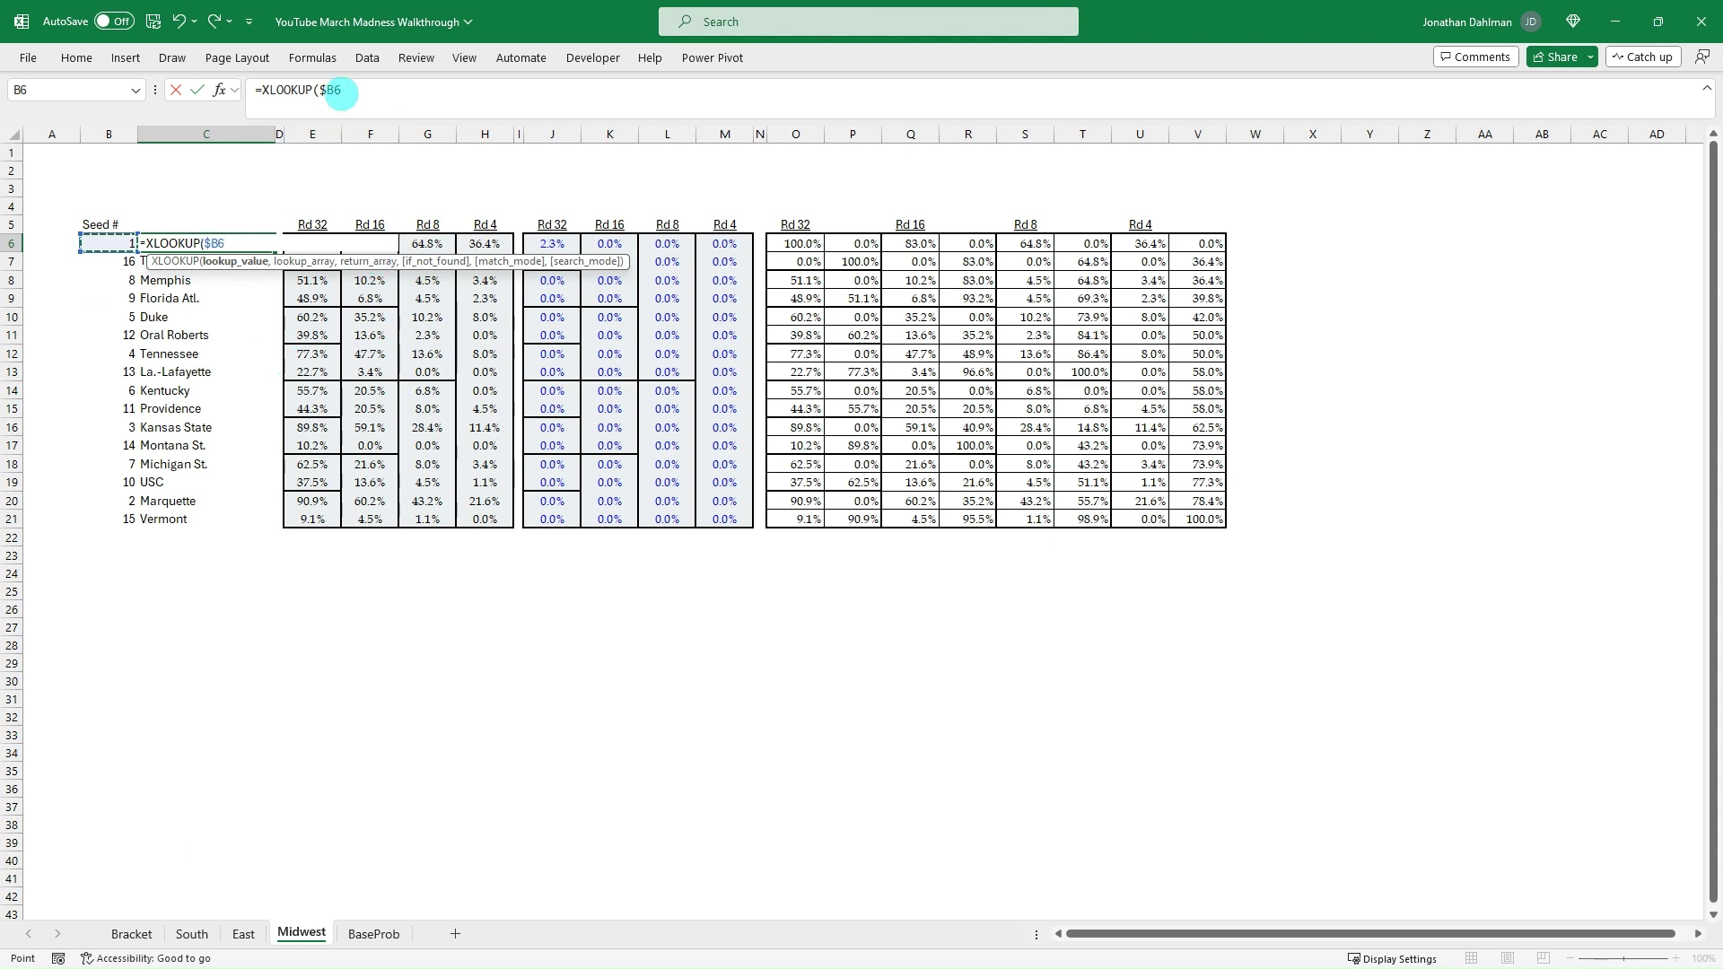
type(",")
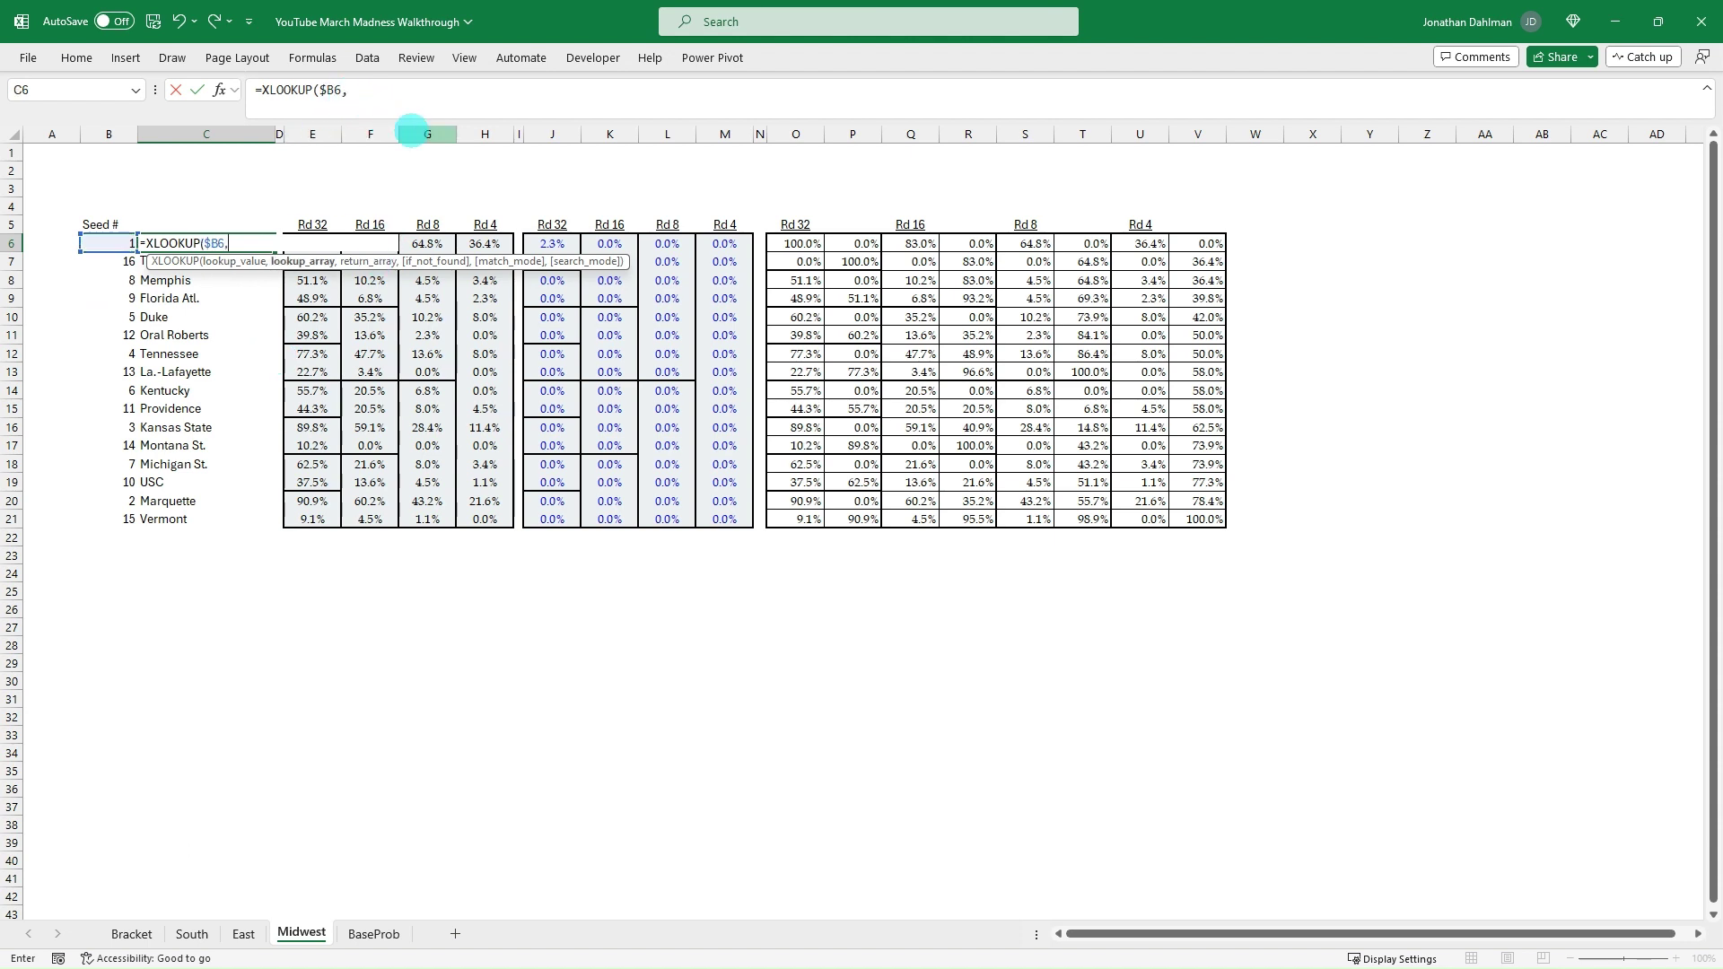
left_click(132, 934)
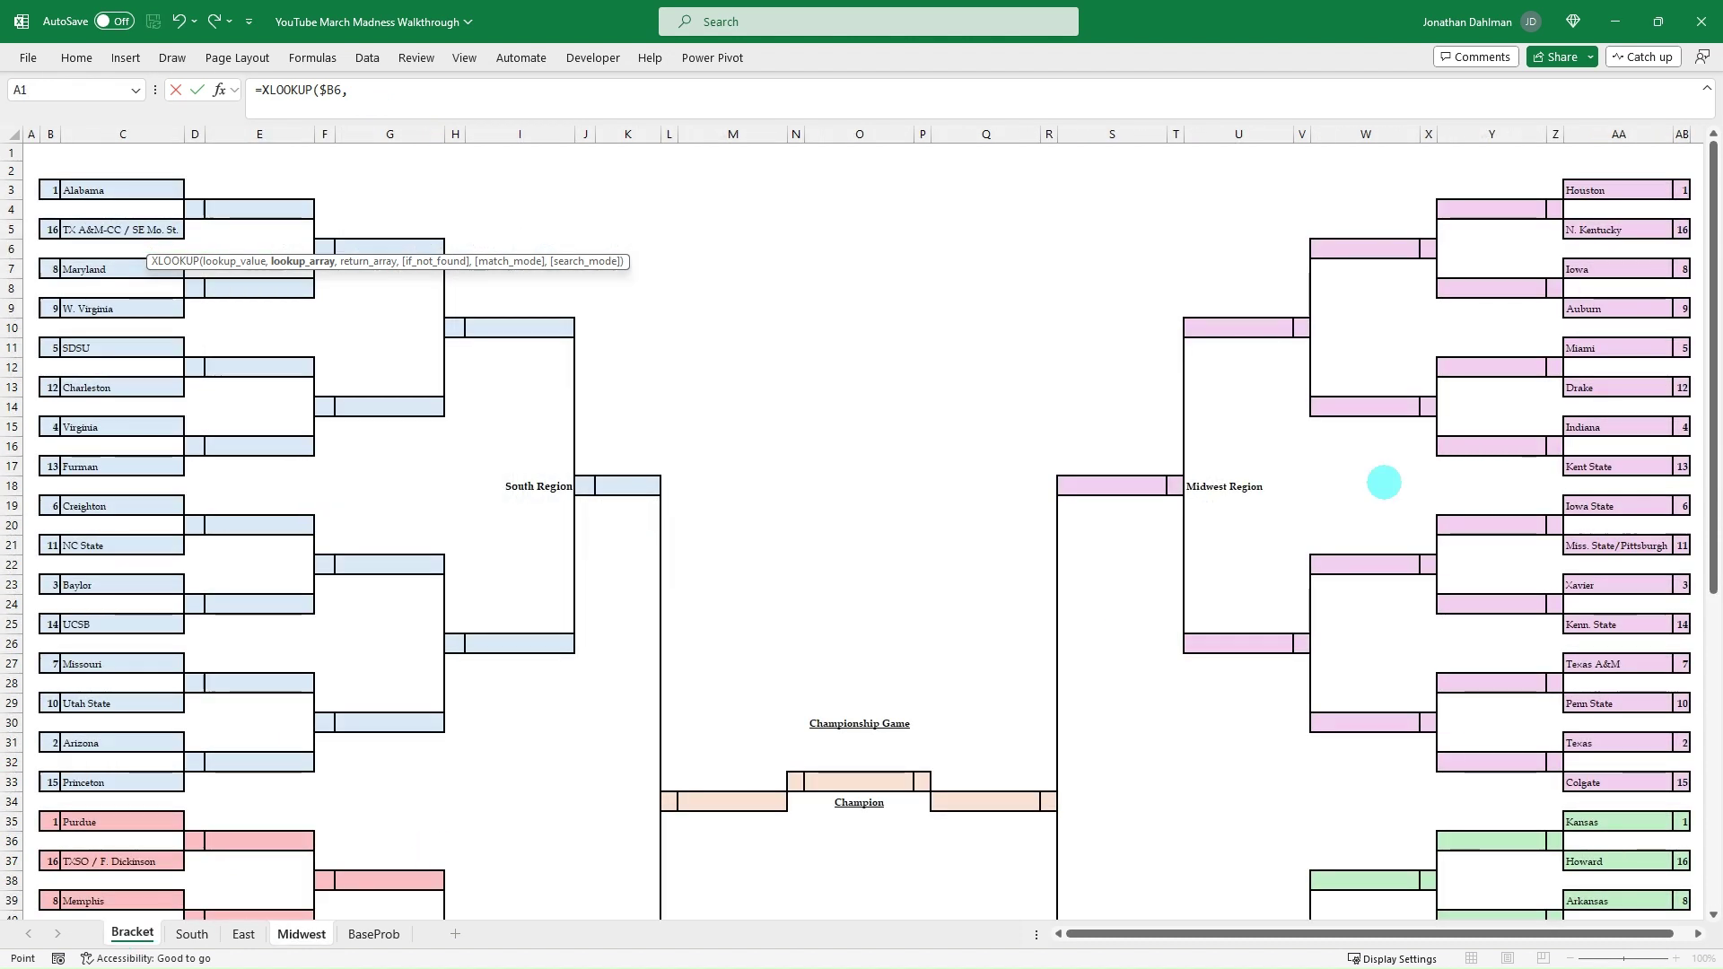
left_click(1683, 190)
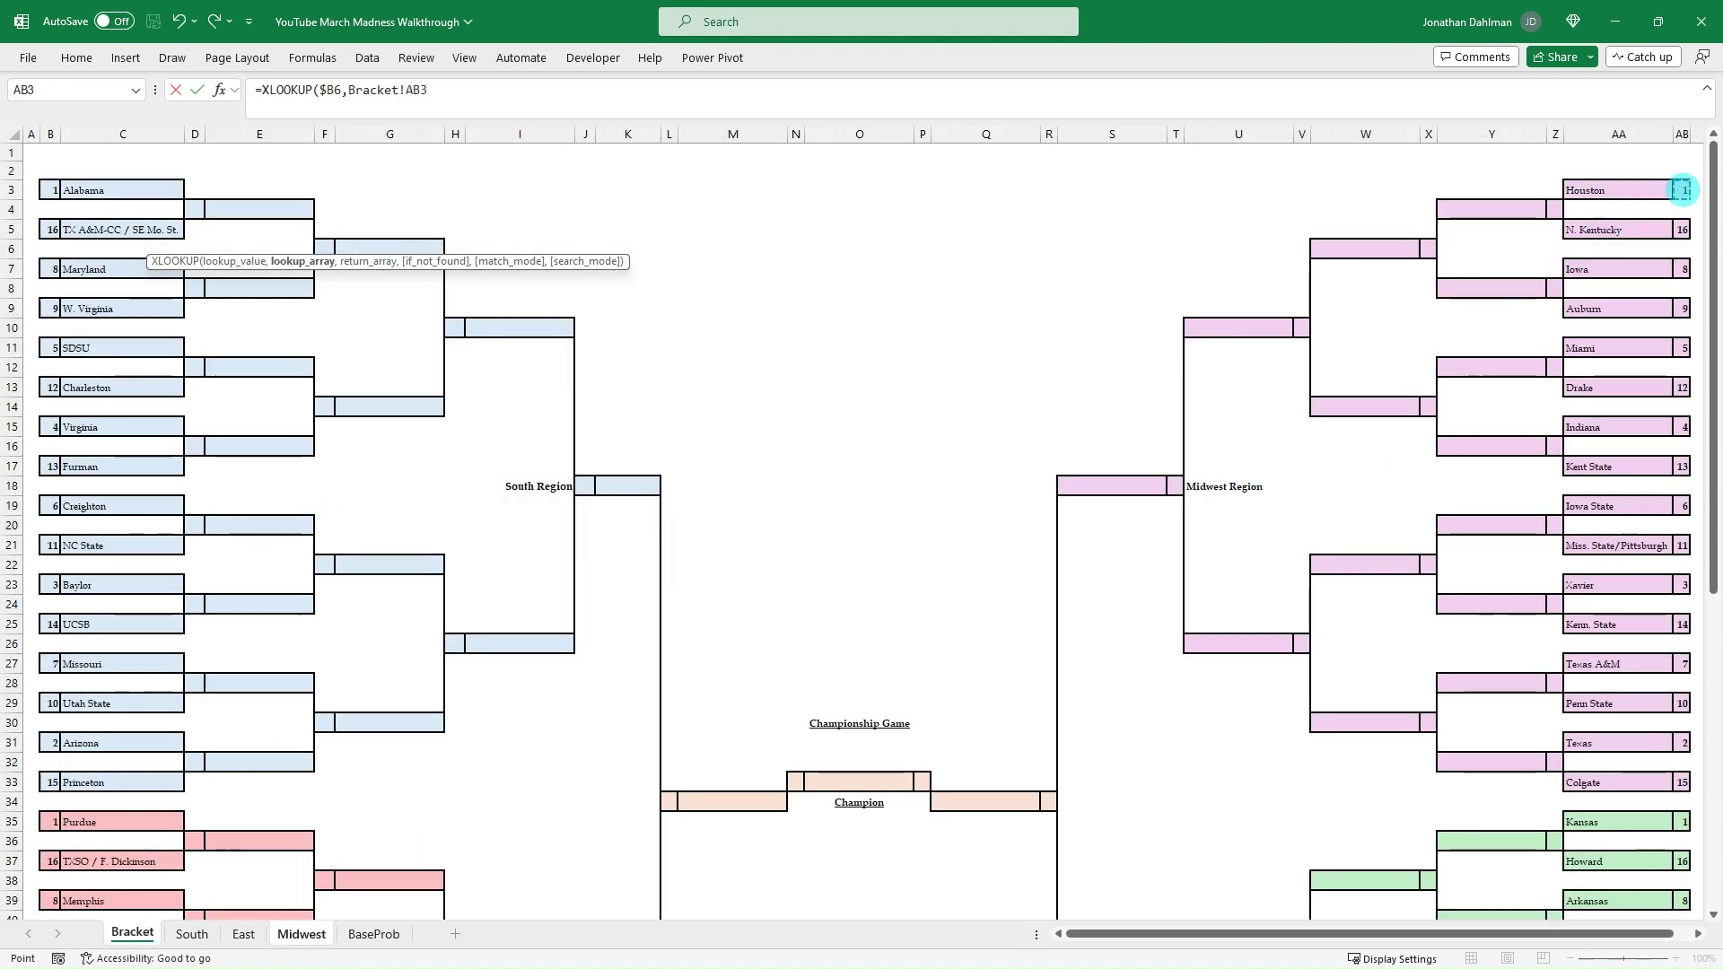
left_click_drag(1683, 190, 1684, 794)
key("F4")
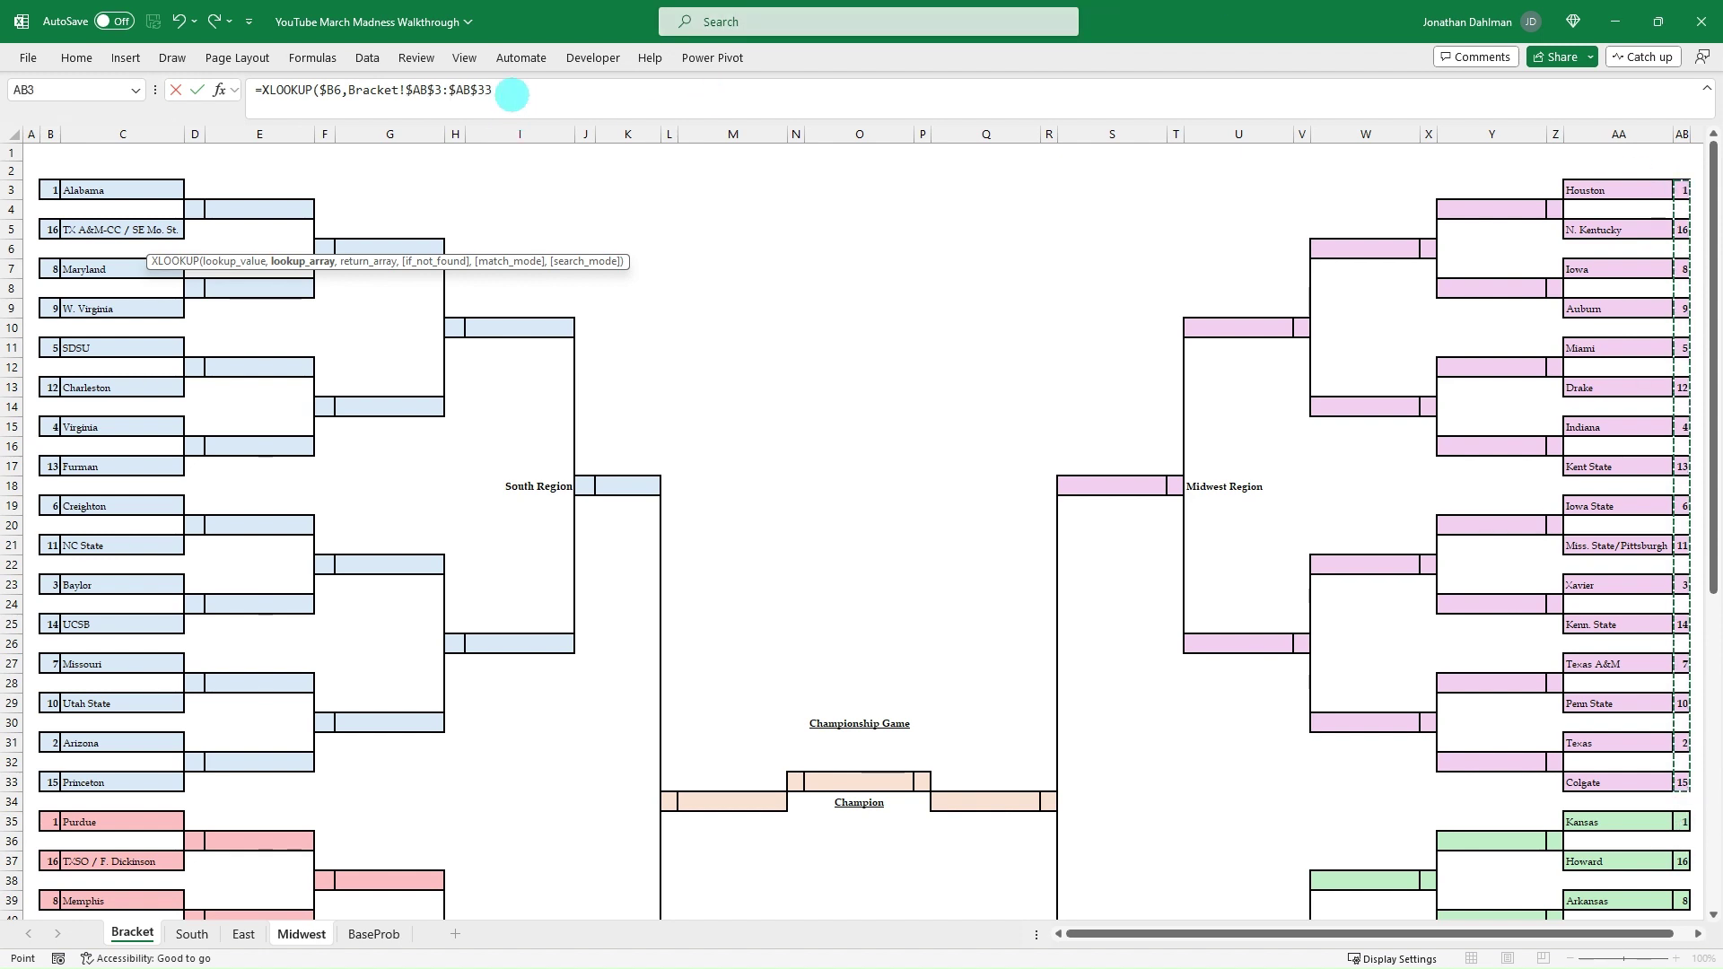
Step: Finish the XLOOKUP with return range Bracket!$AA$3:$AA$33 and commit it
type(",")
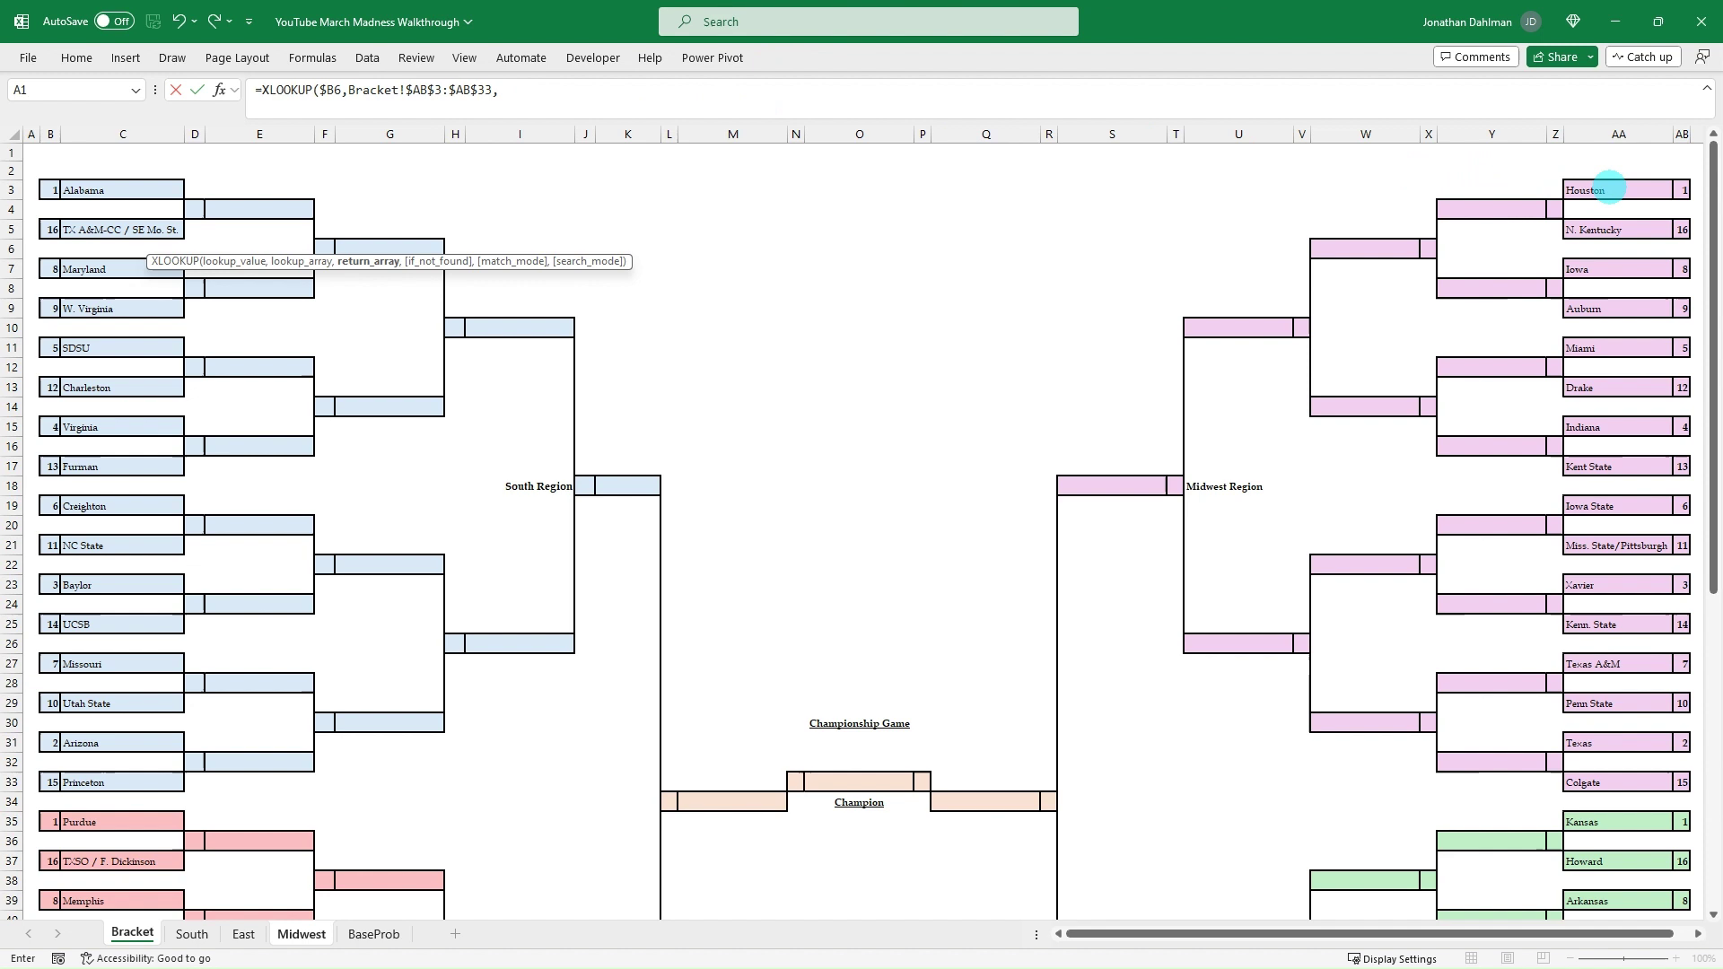
left_click(1608, 188)
left_click_drag(1603, 236, 1616, 782)
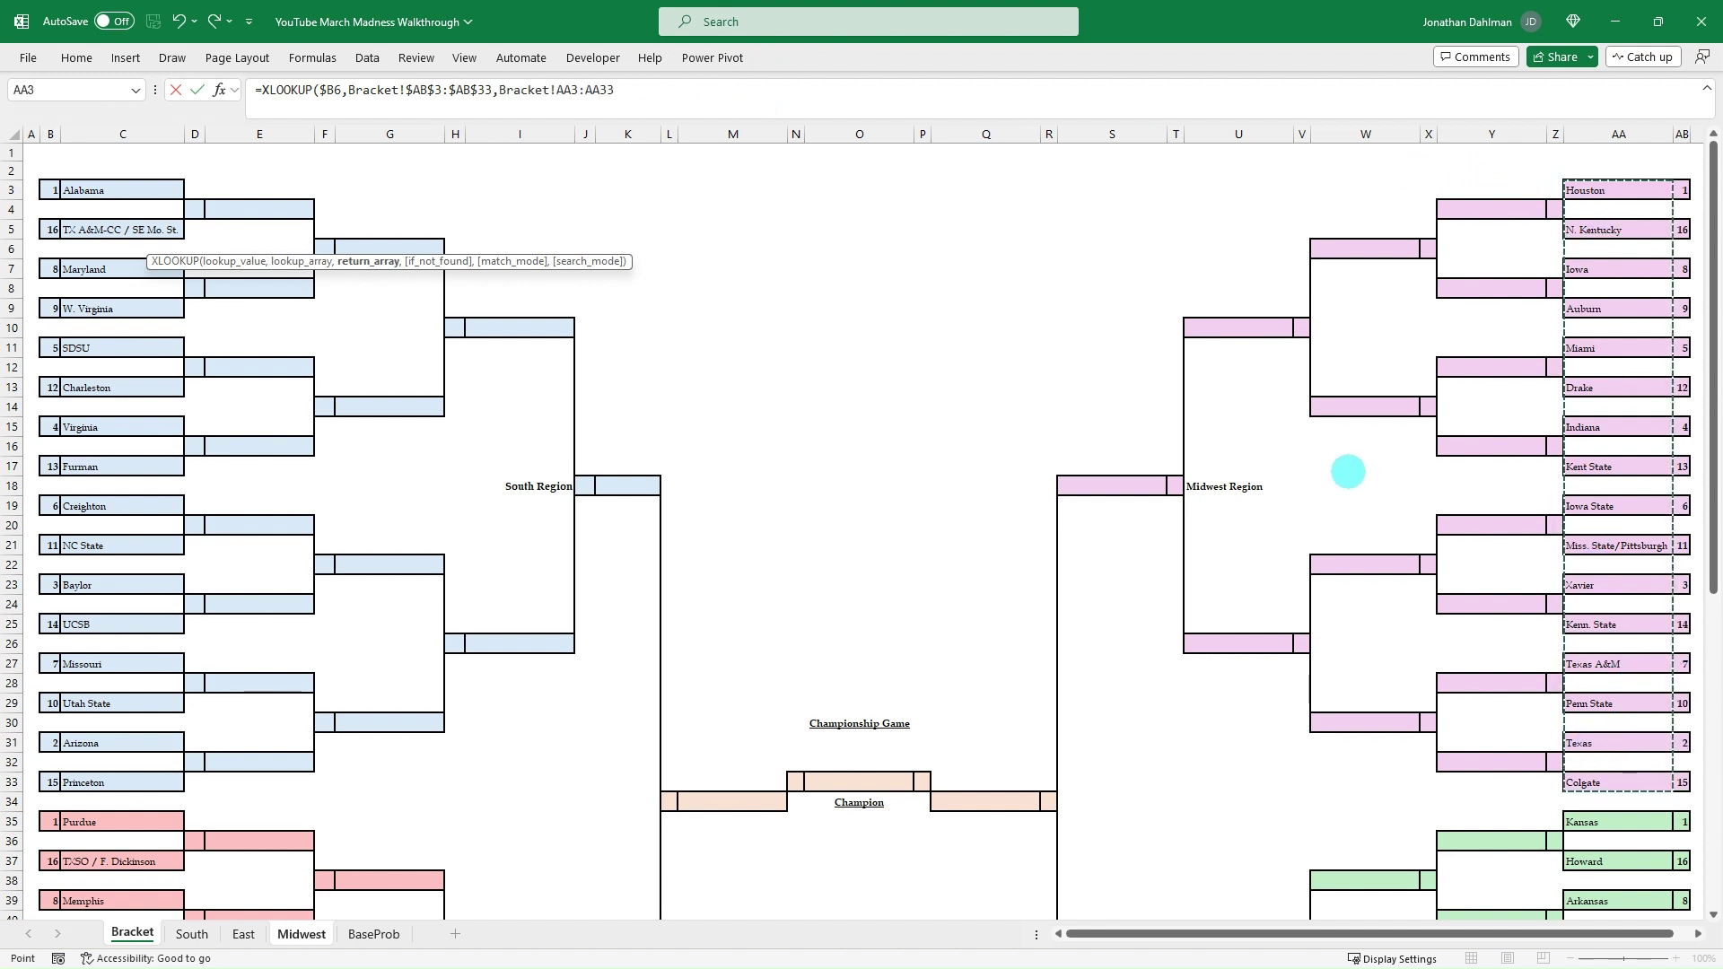
key("F4")
type(",Bracket!")
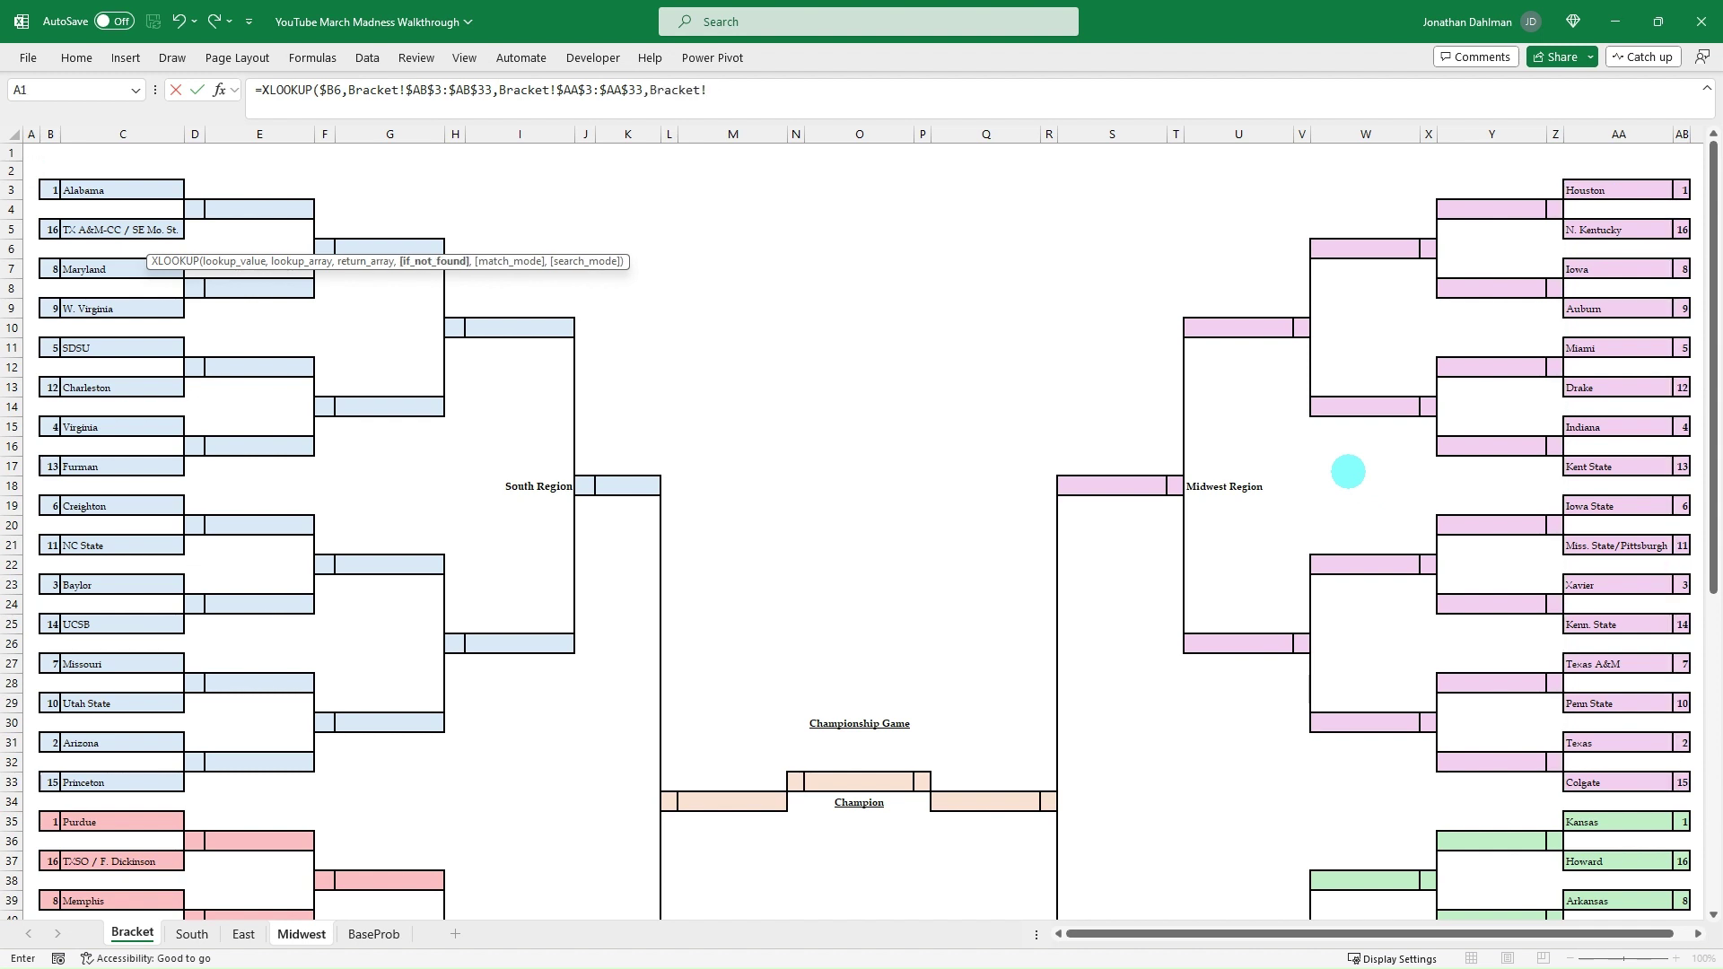
key("BackSpace")
key("BackSpace")
key("BackSpace")
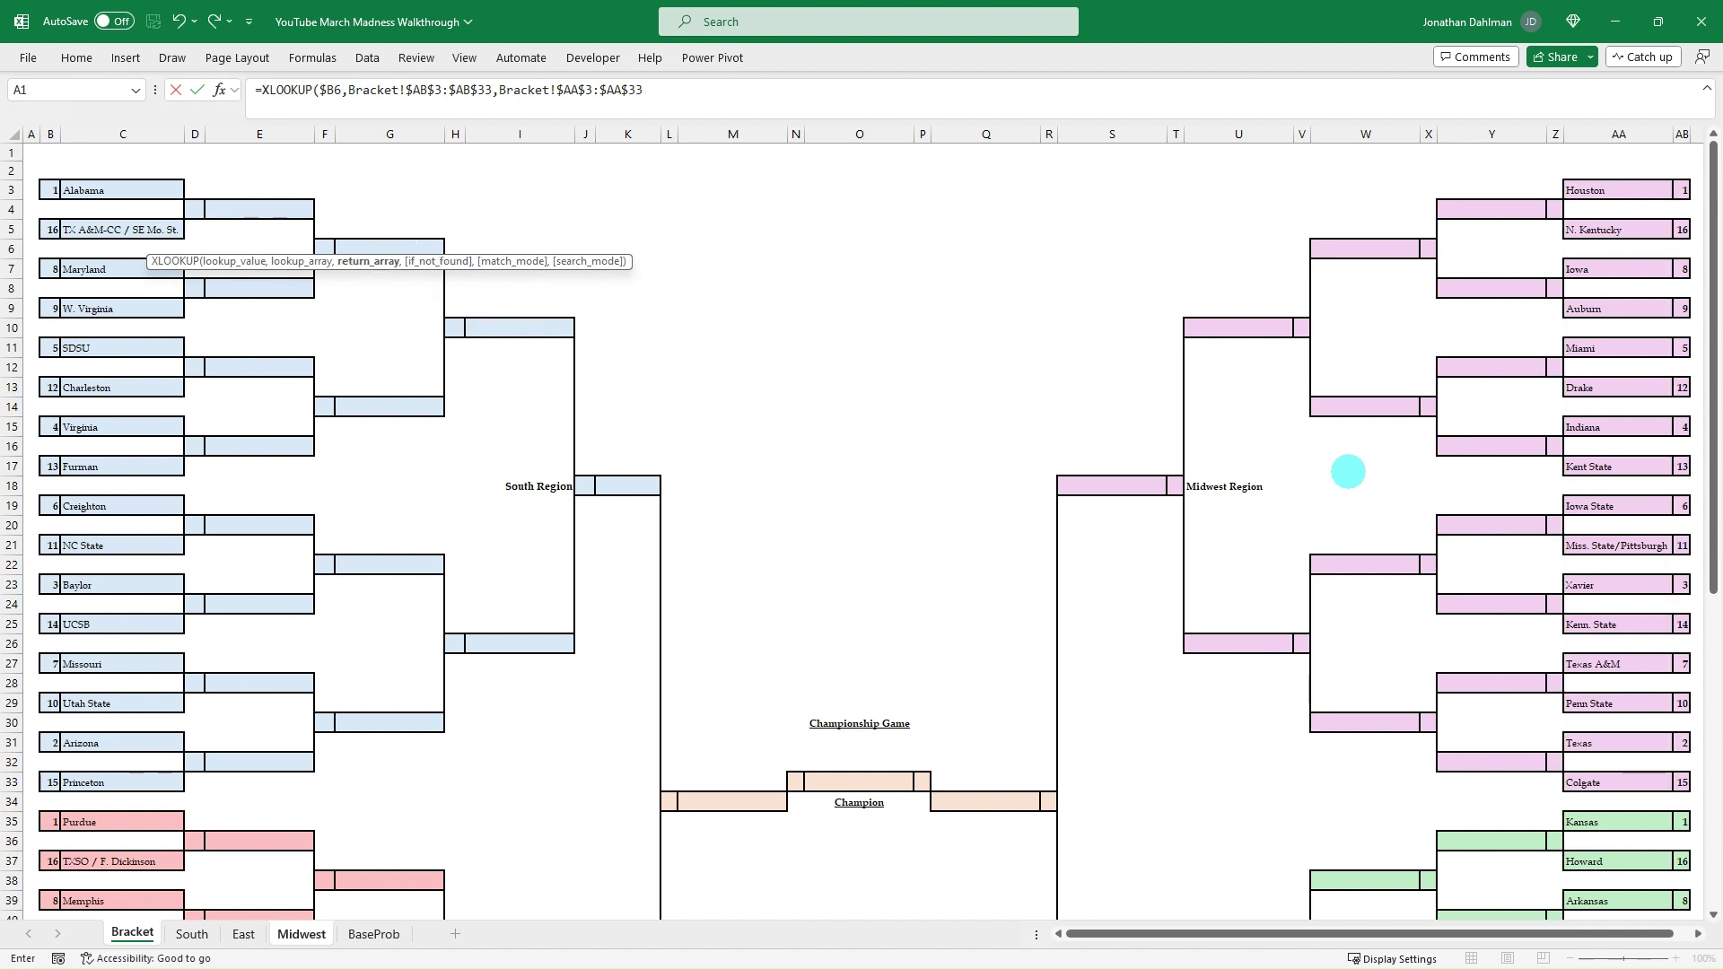
key("Return")
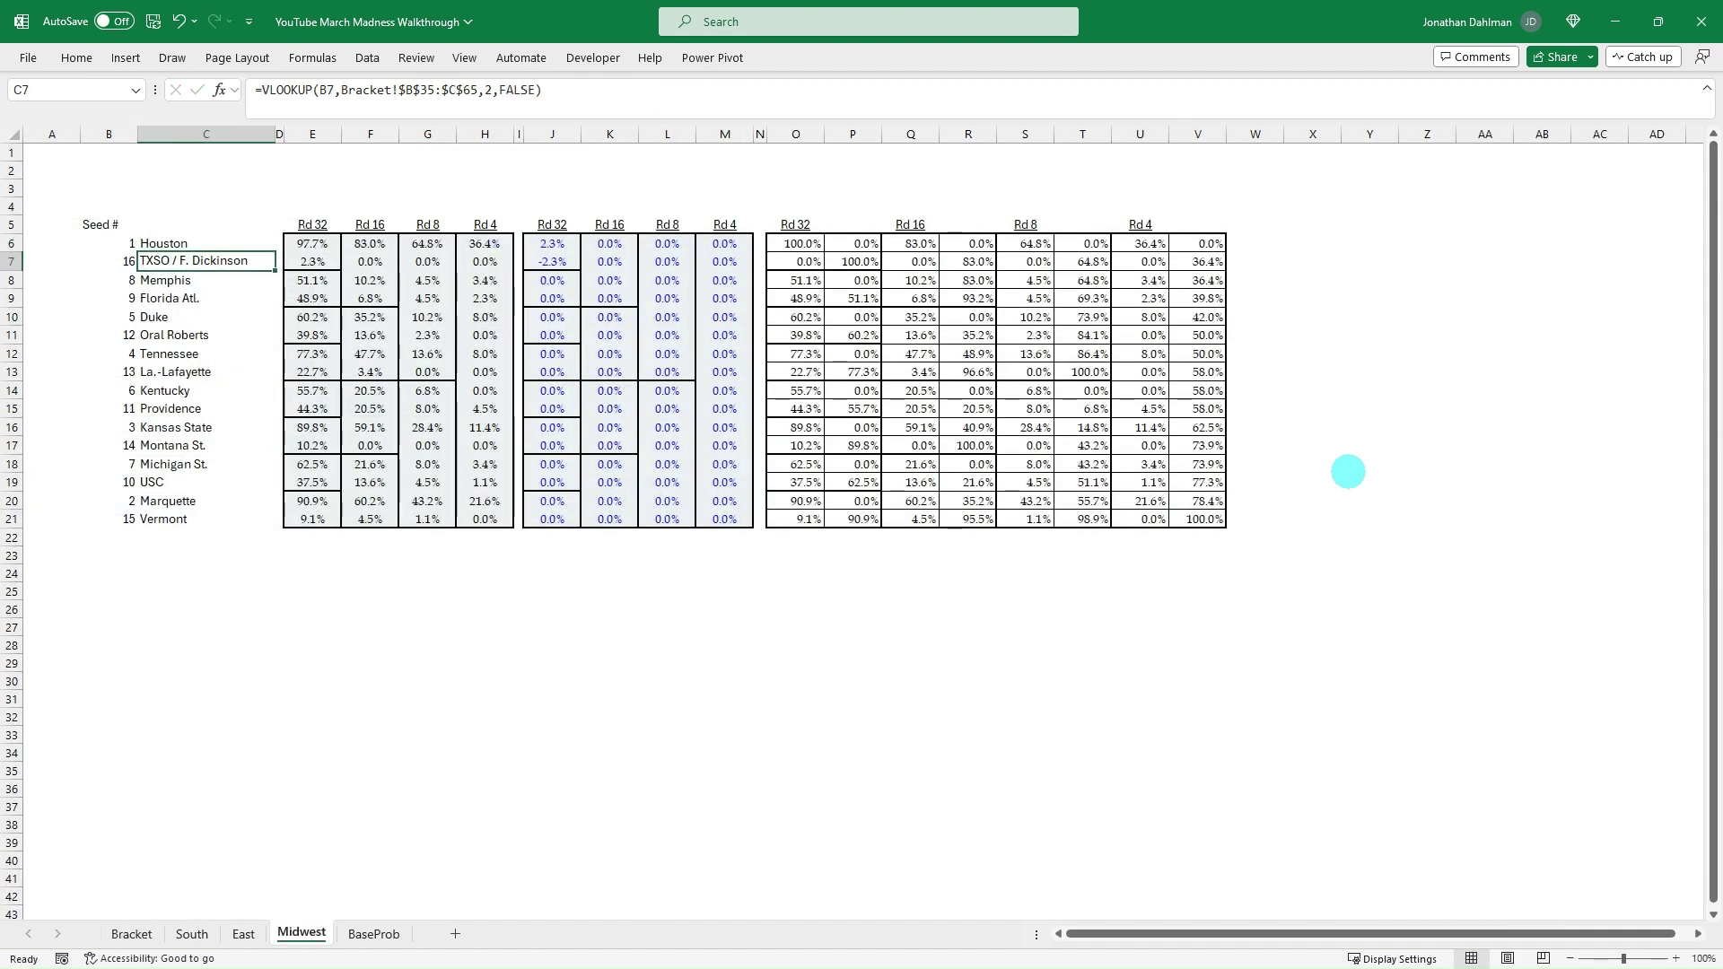
Step: Fill the XLOOKUP down C6:C21 to list Houston through Colgate
key("Up")
key("ctrl+shift+Down")
key("ctrl+d")
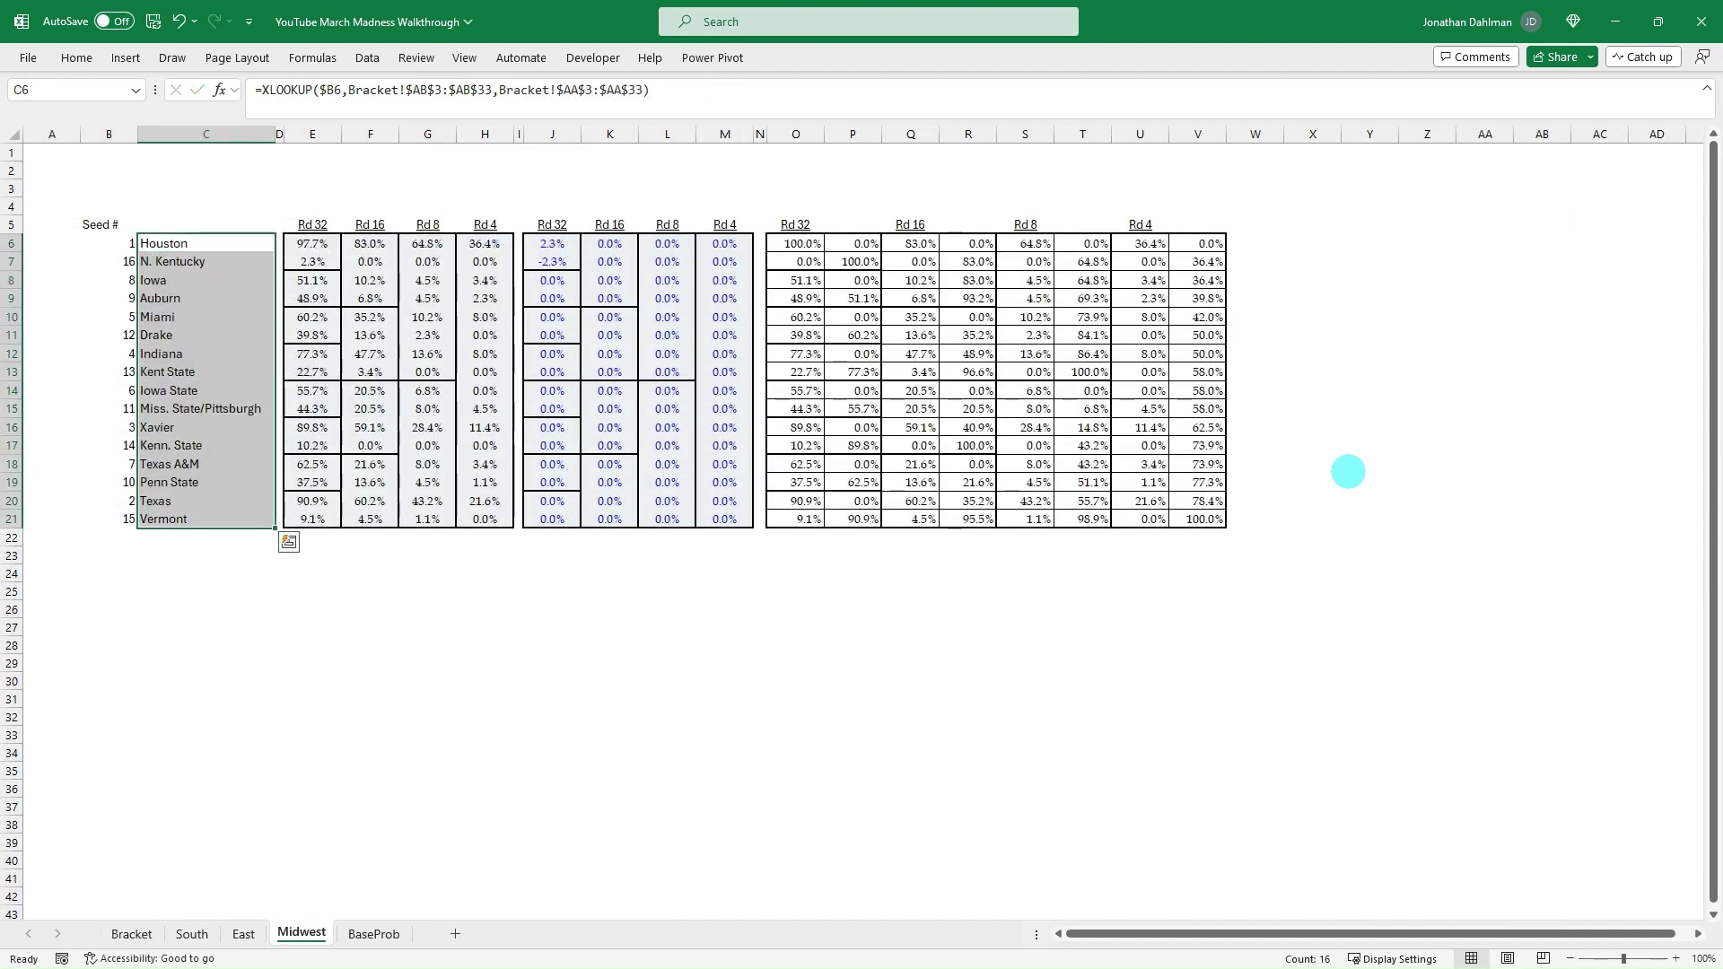
key("Down")
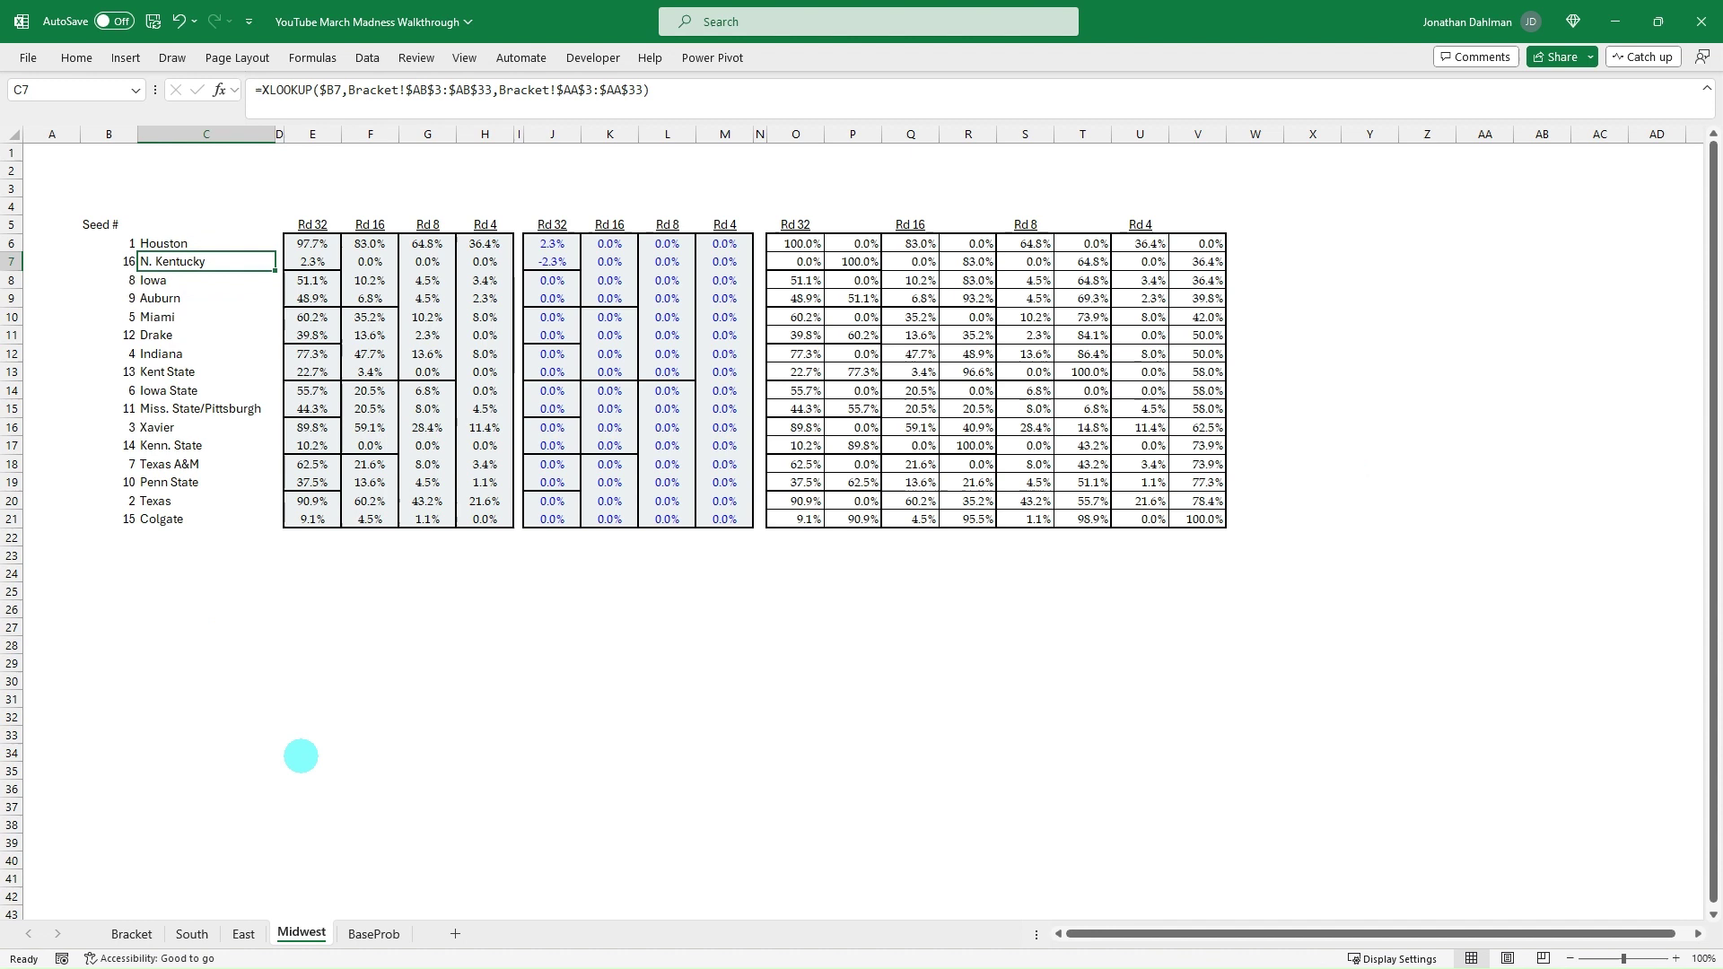
Step: Copy the Midwest sheet to a new sheet placed before BaseProb
right_click(299, 934)
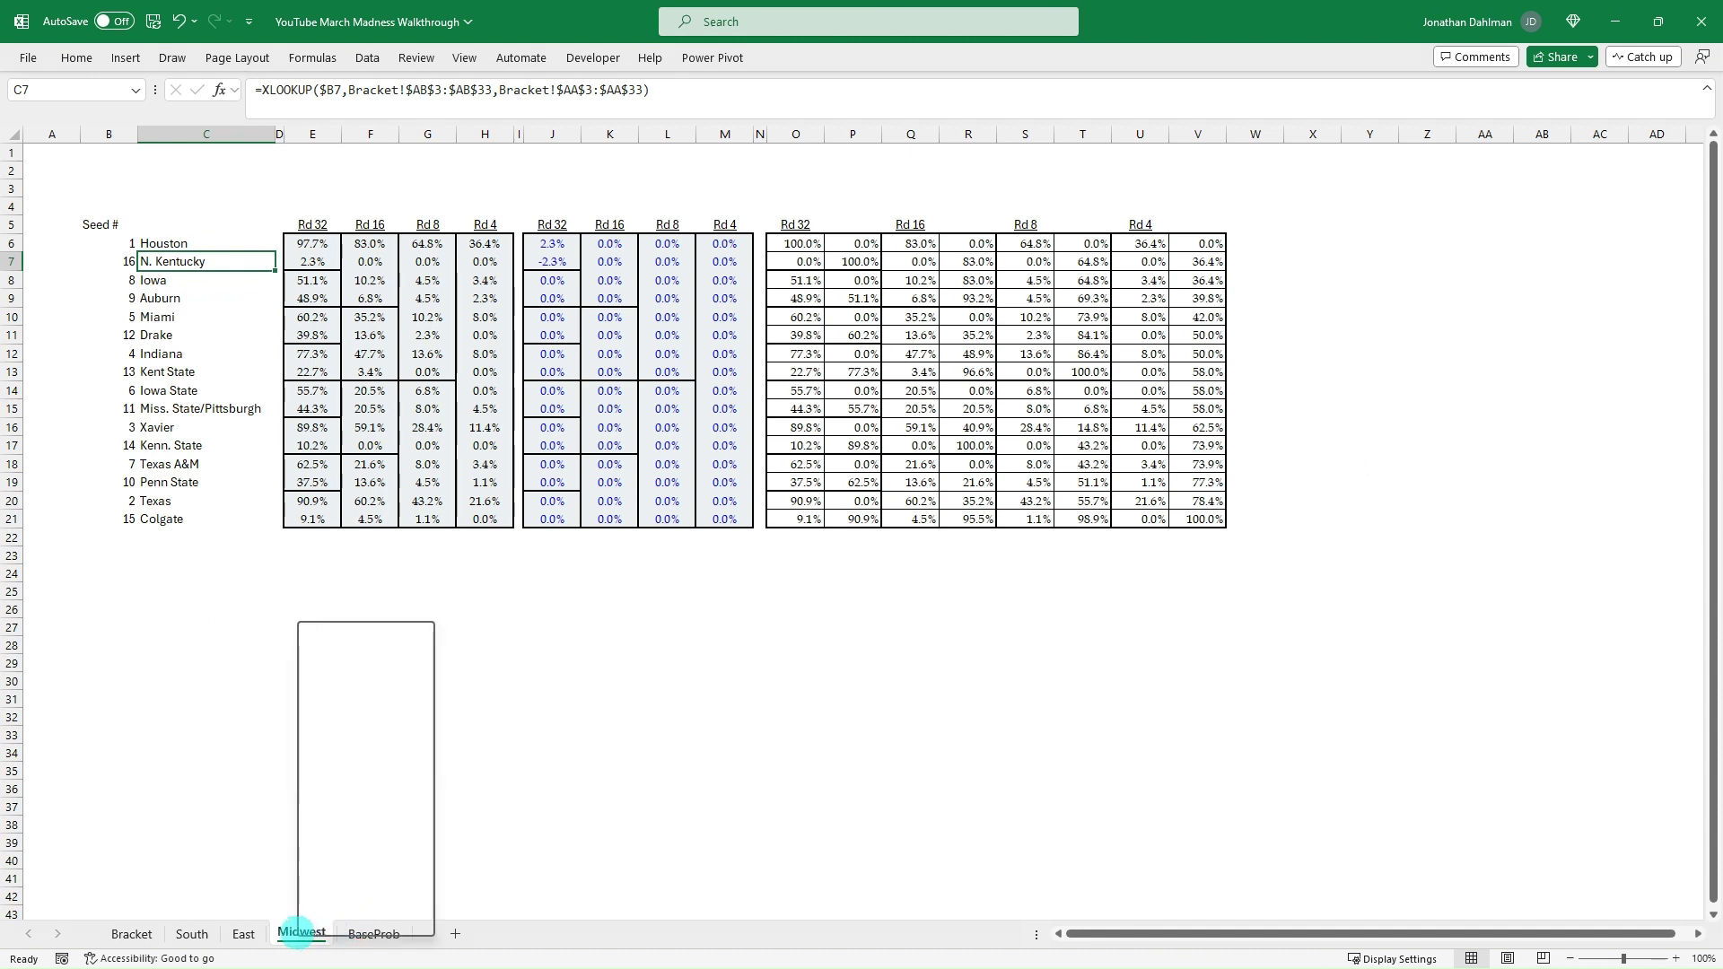
left_click(379, 706)
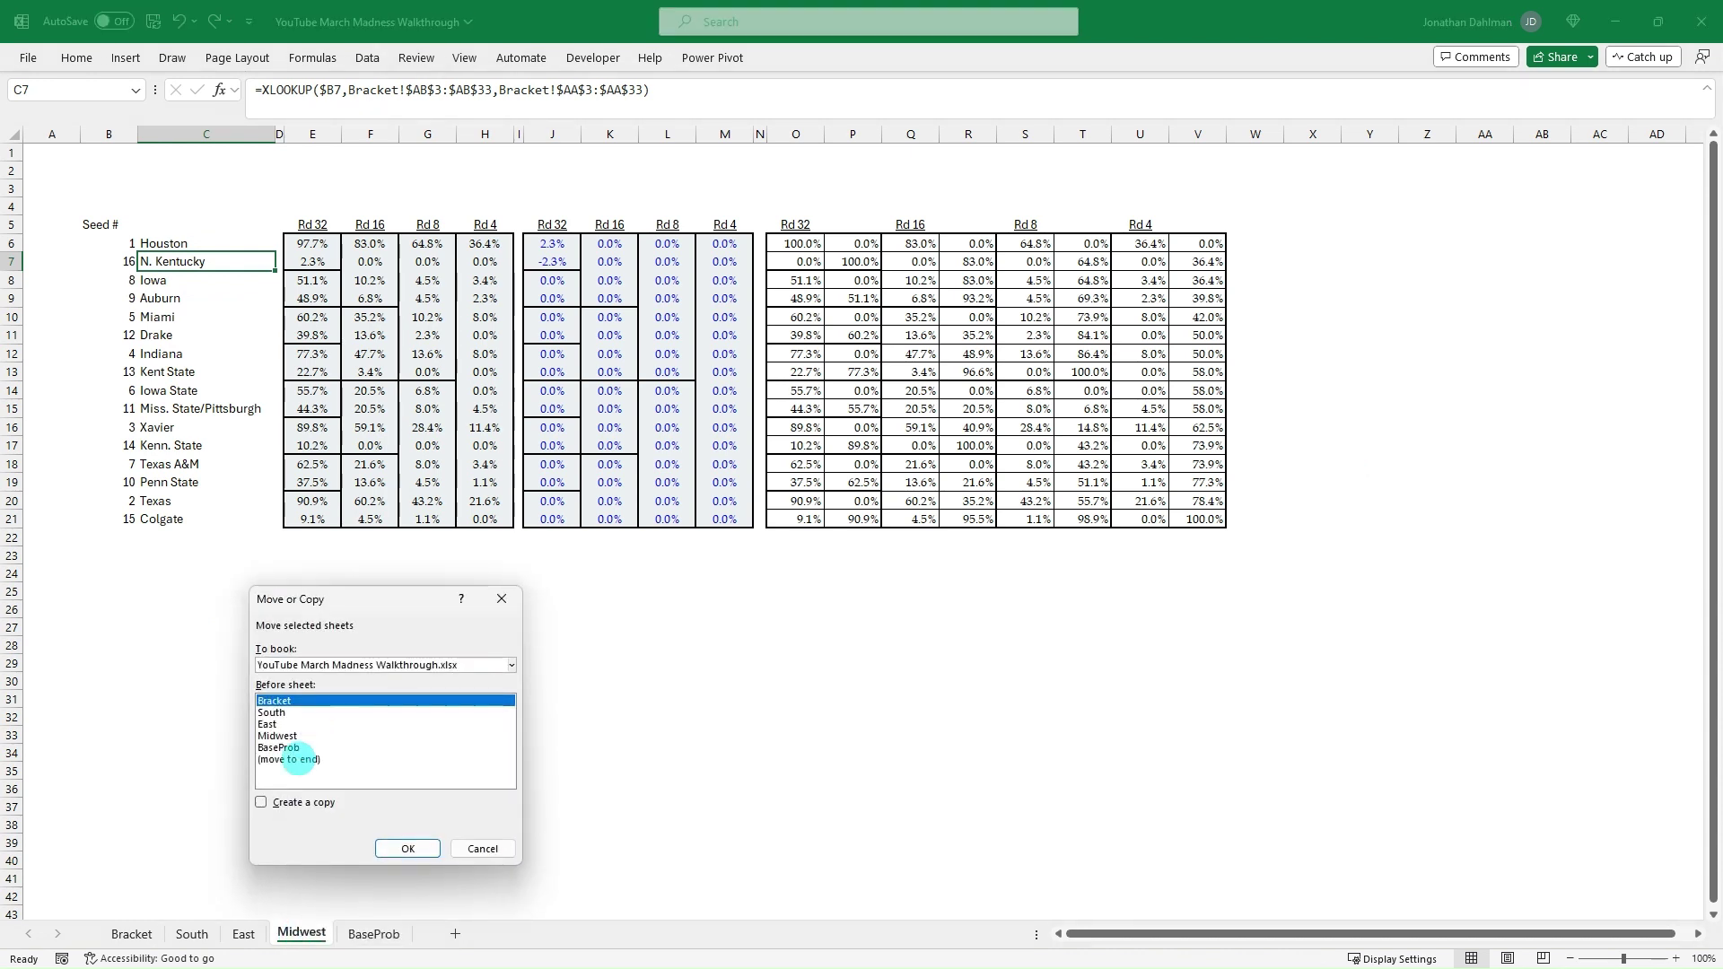
left_click(261, 802)
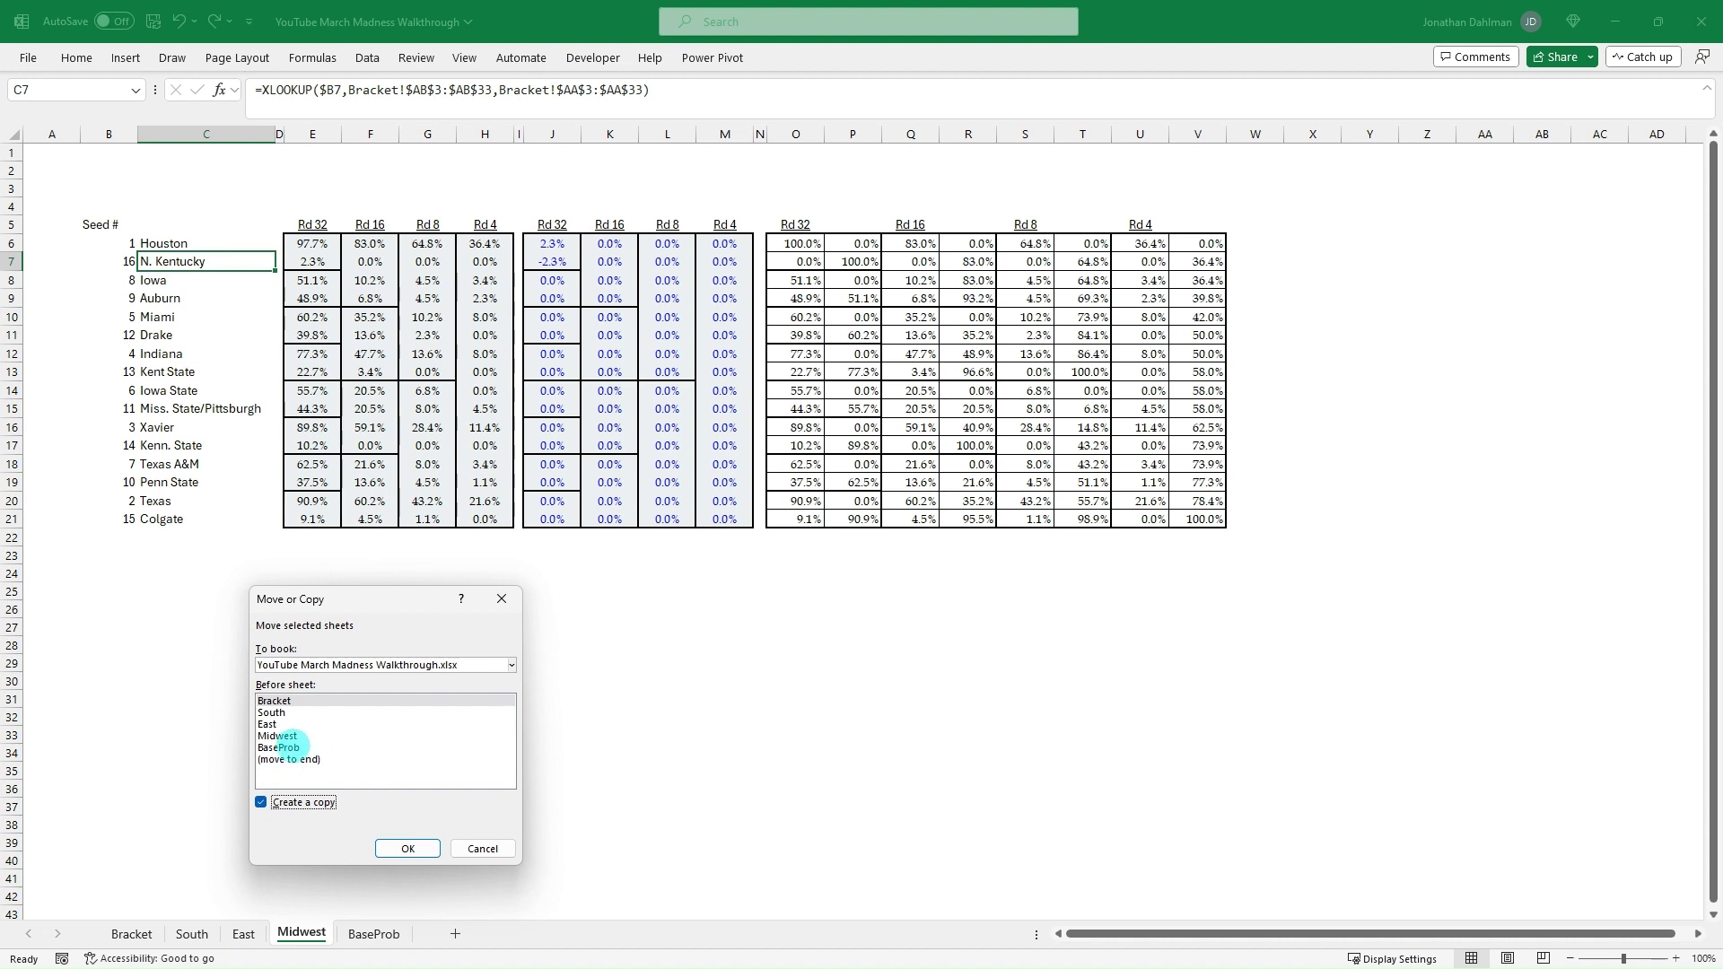
left_click(290, 748)
left_click(407, 848)
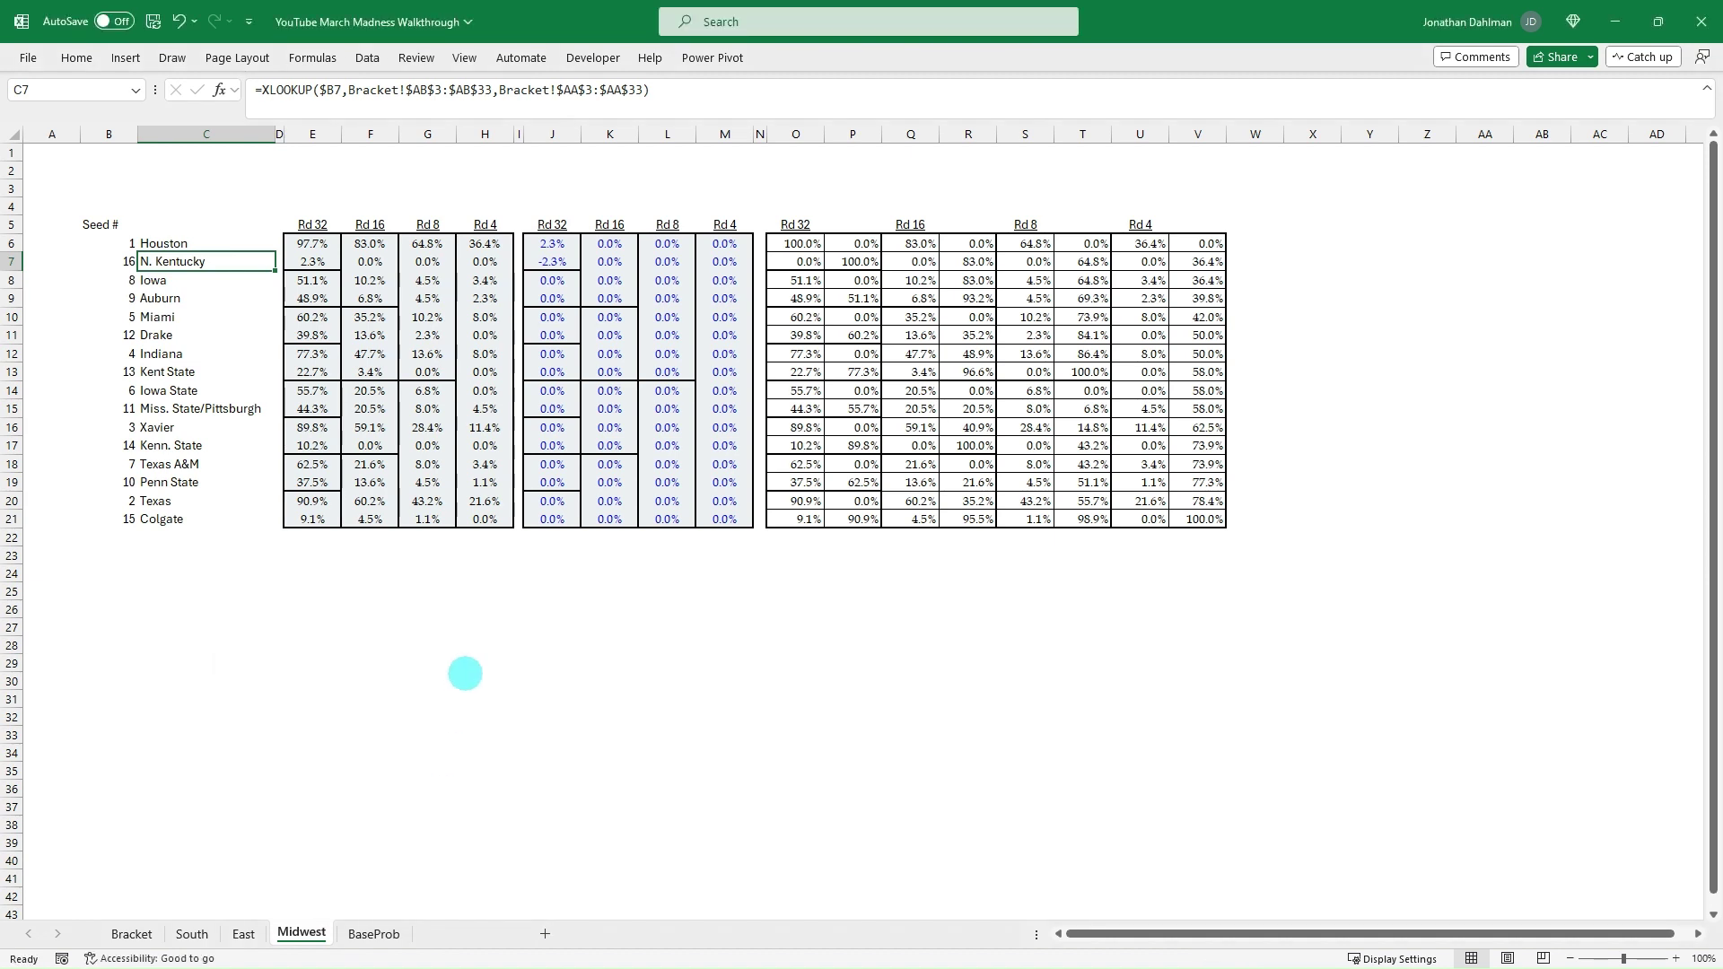
Step: Rename the copied sheet to West
left_click(132, 934)
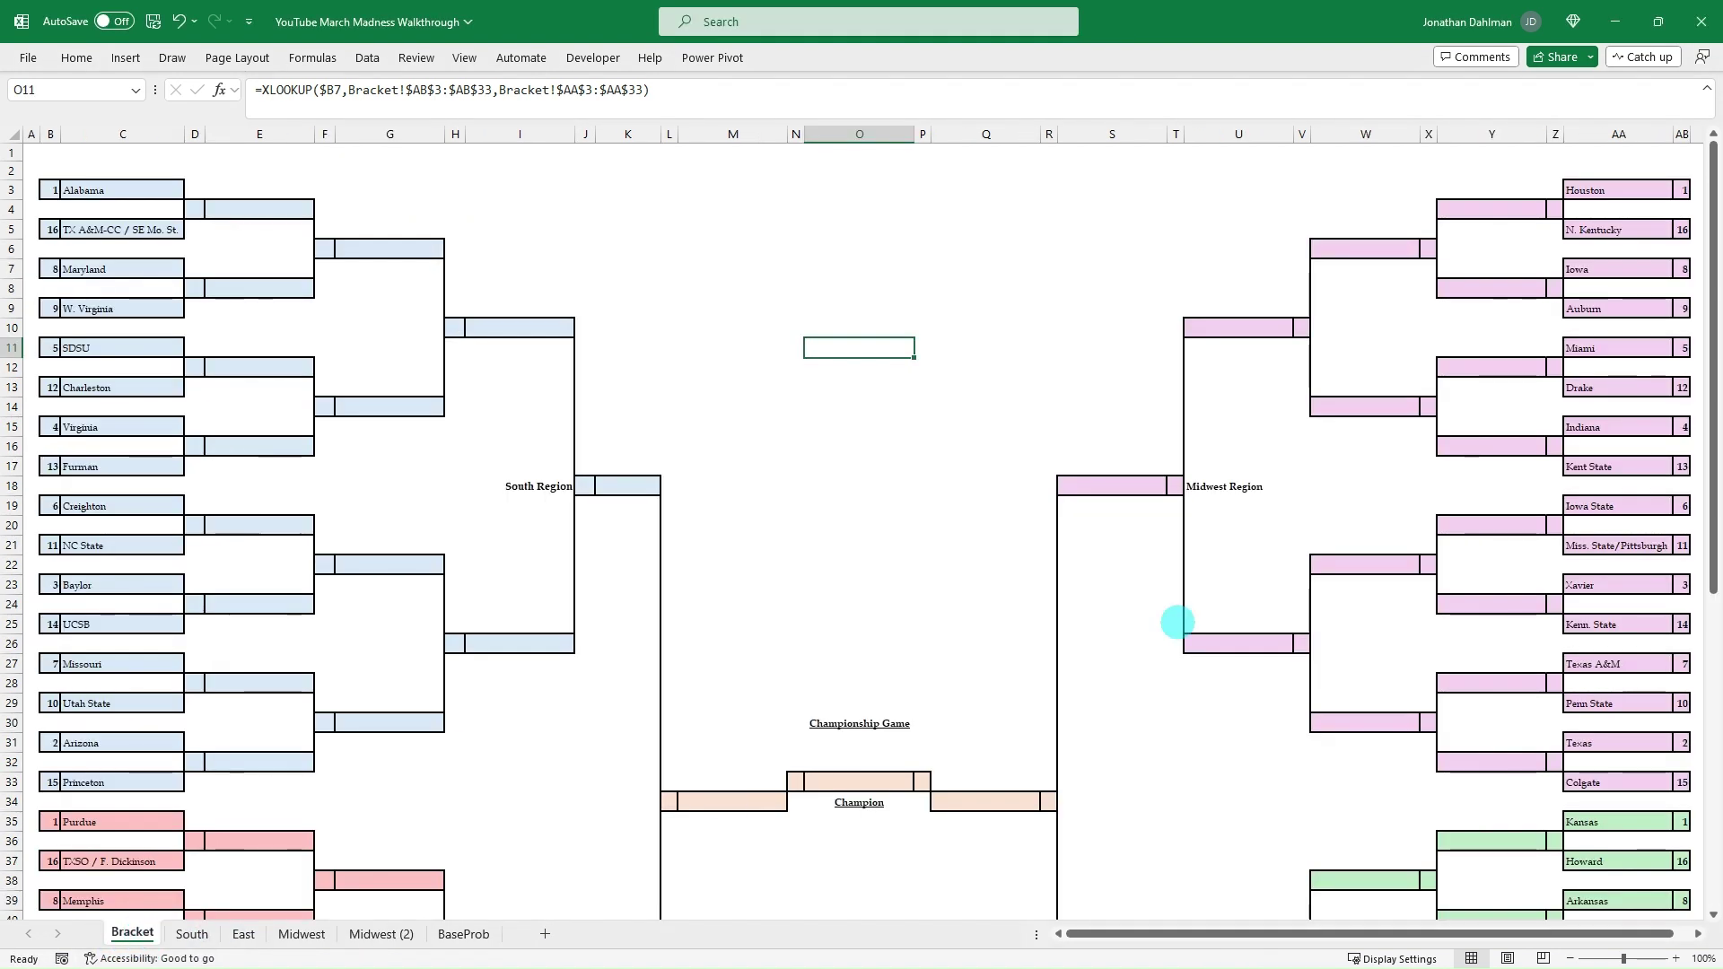
scroll(1335, 558, "down", 8)
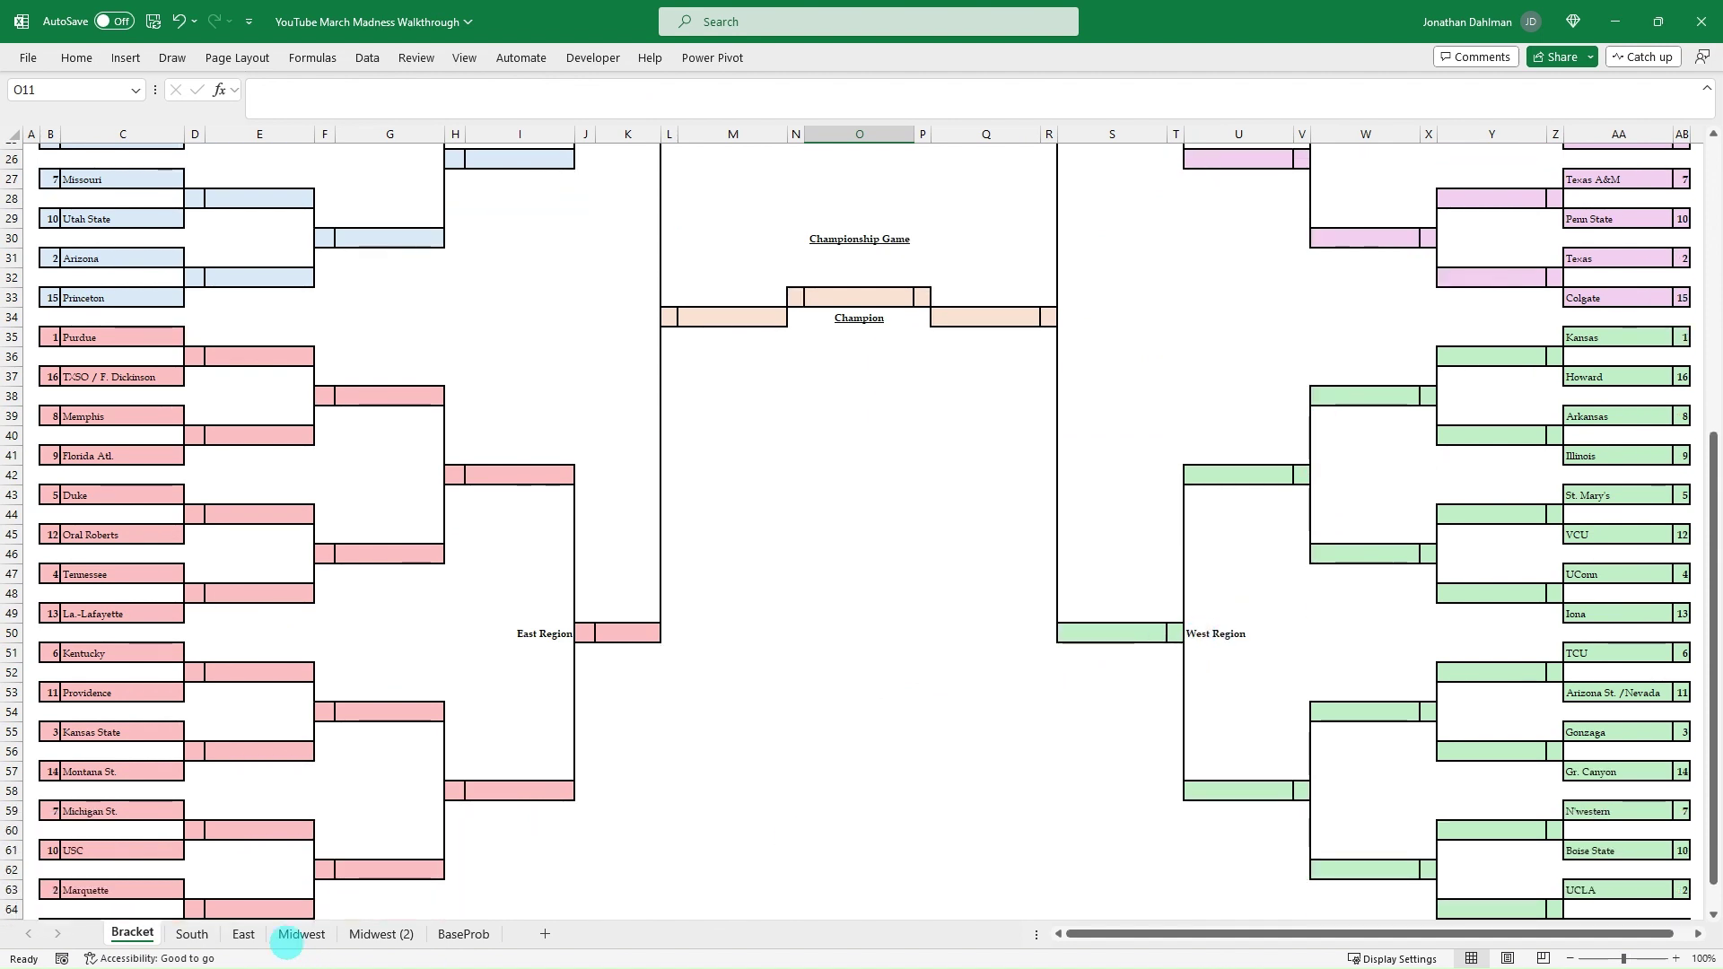
left_click(380, 934)
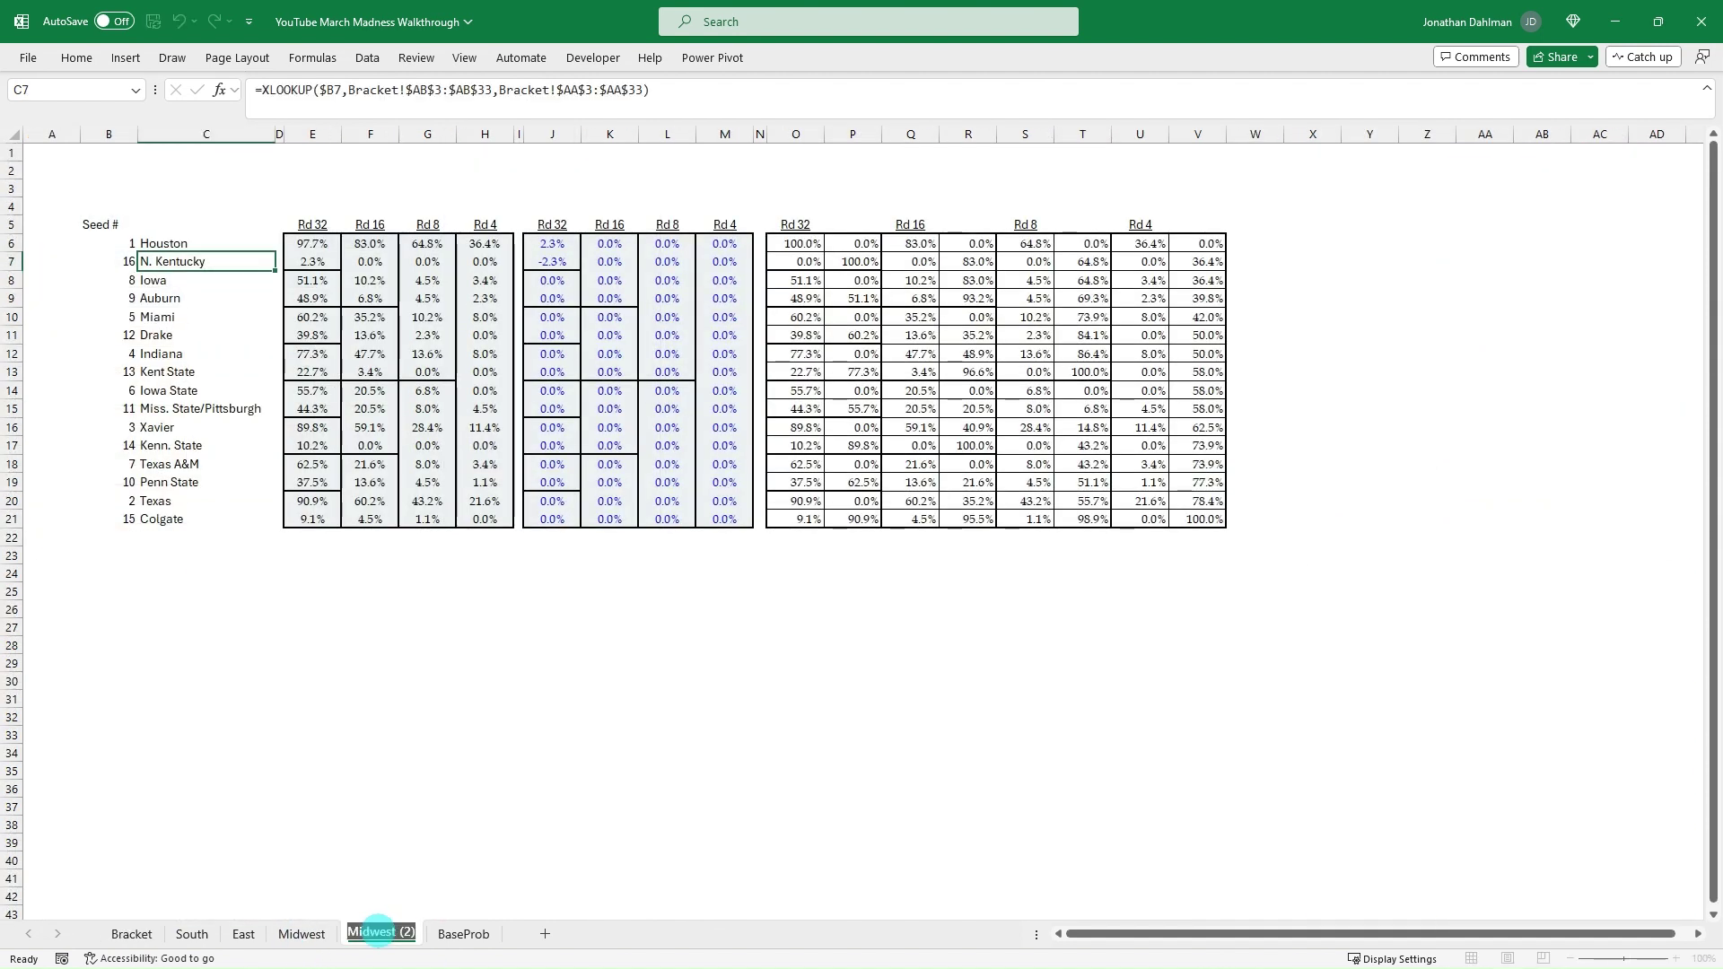
type("West")
key("Return")
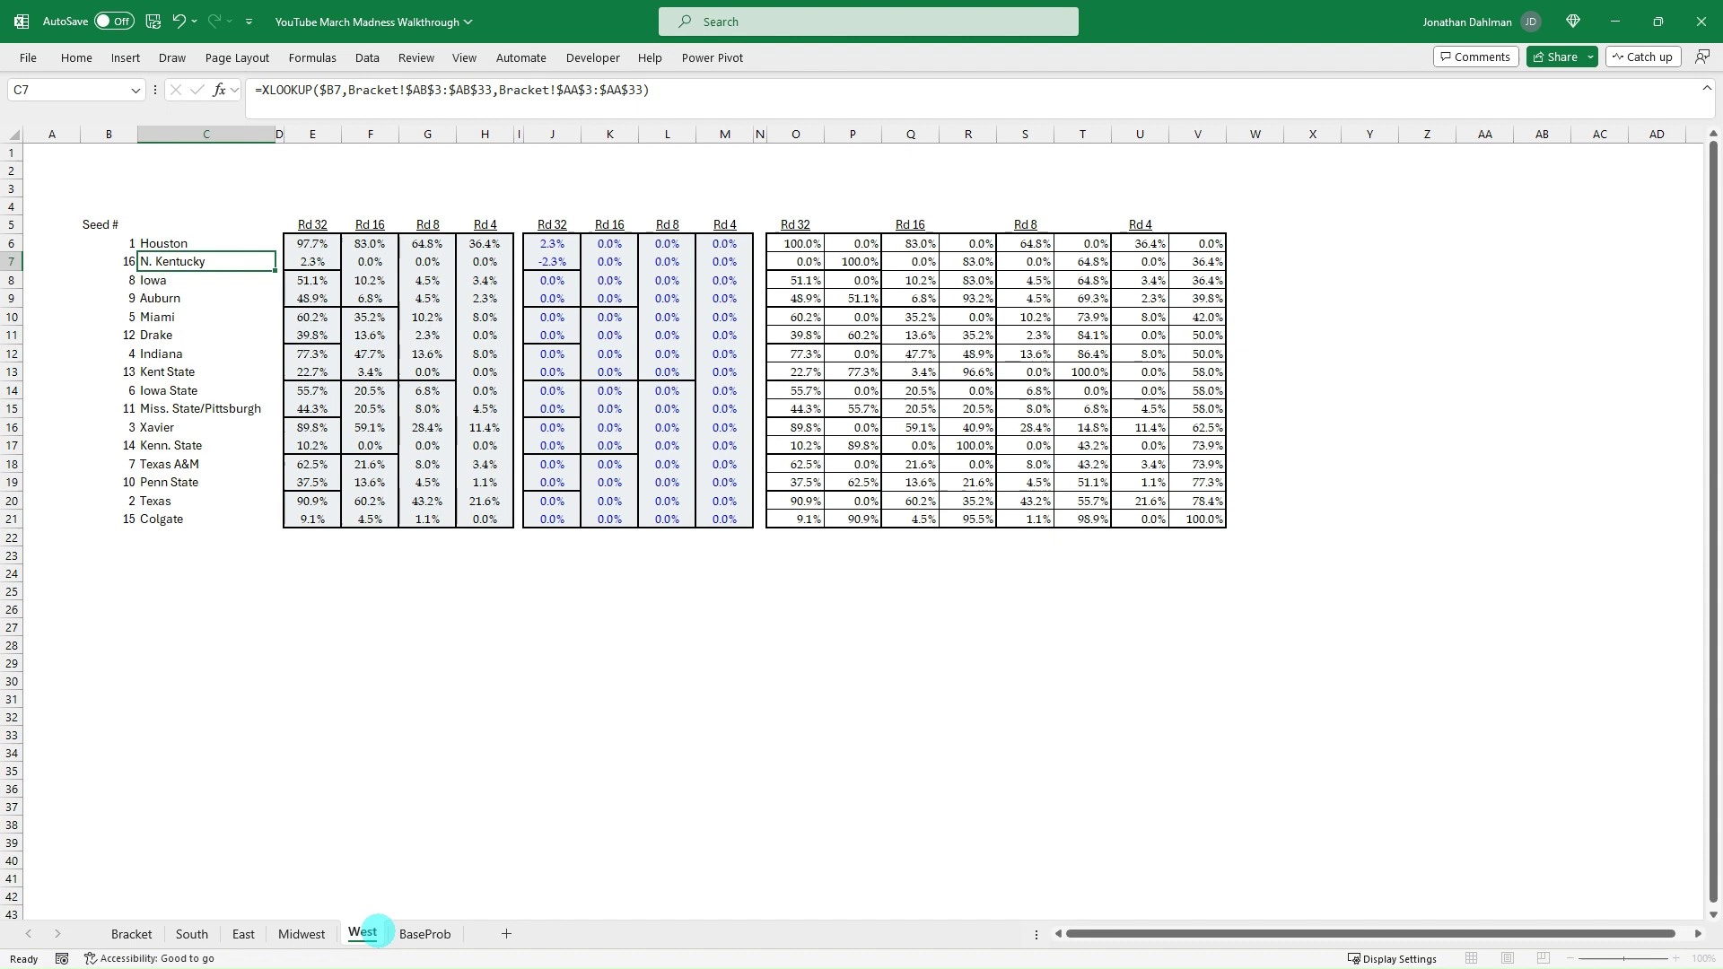
Step: Locate the West region's first and last team rows on the Bracket sheet
left_click(215, 241)
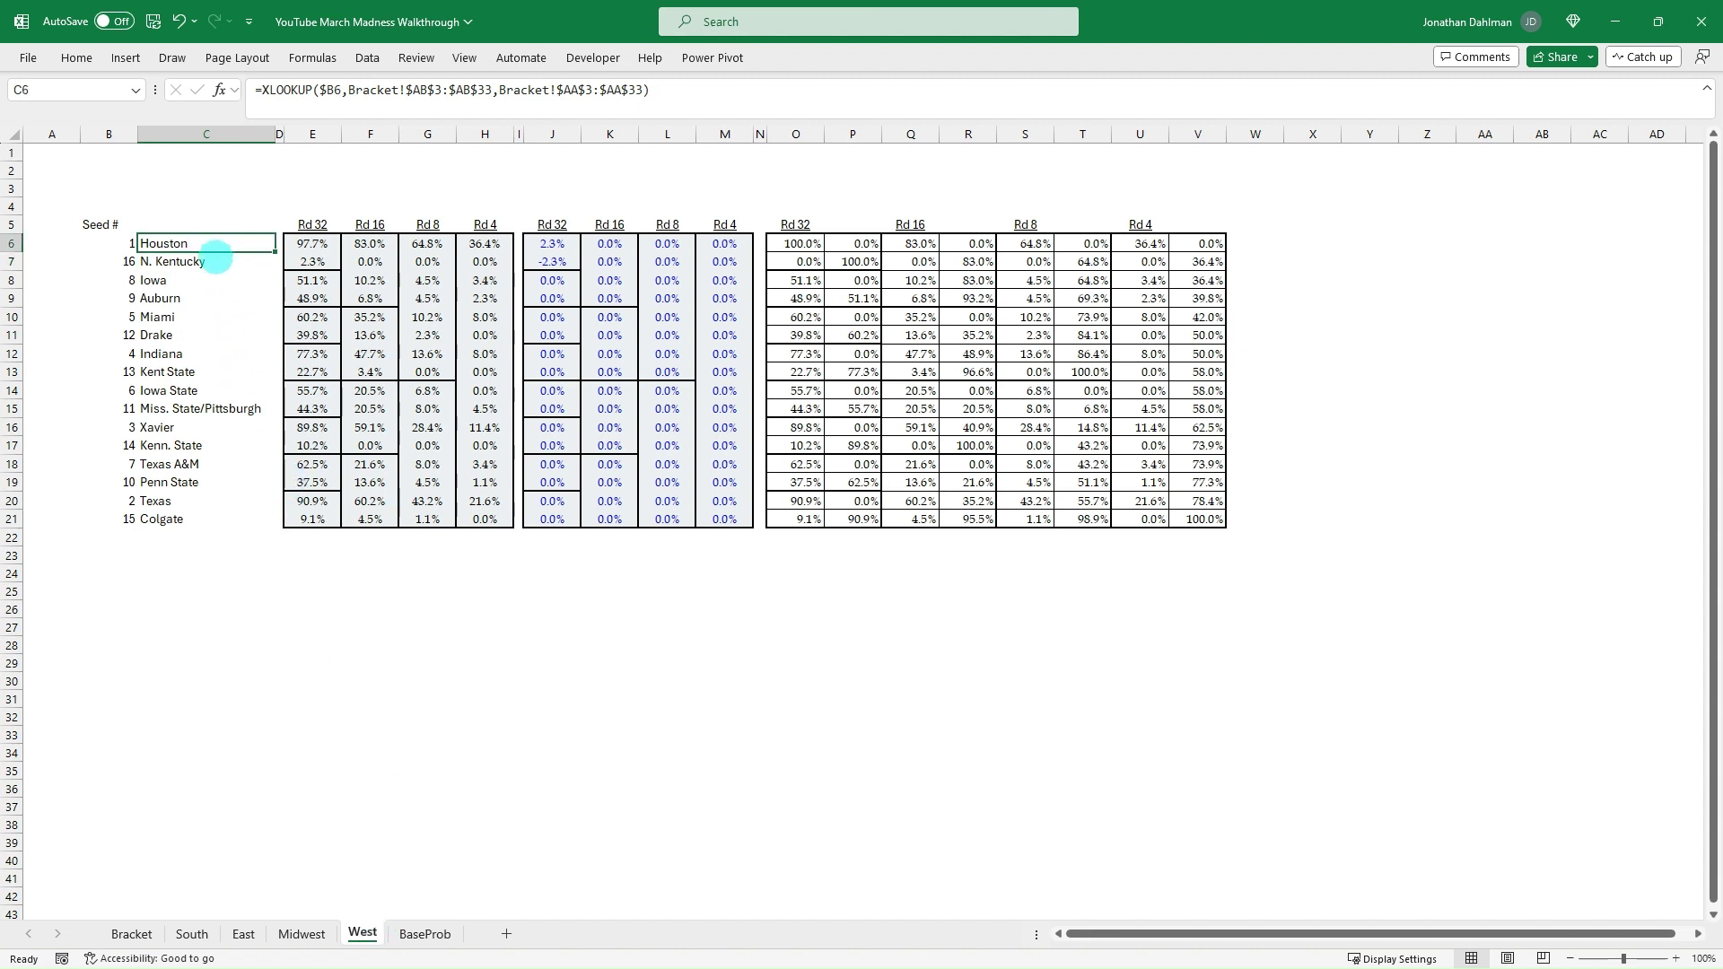
left_click(437, 90)
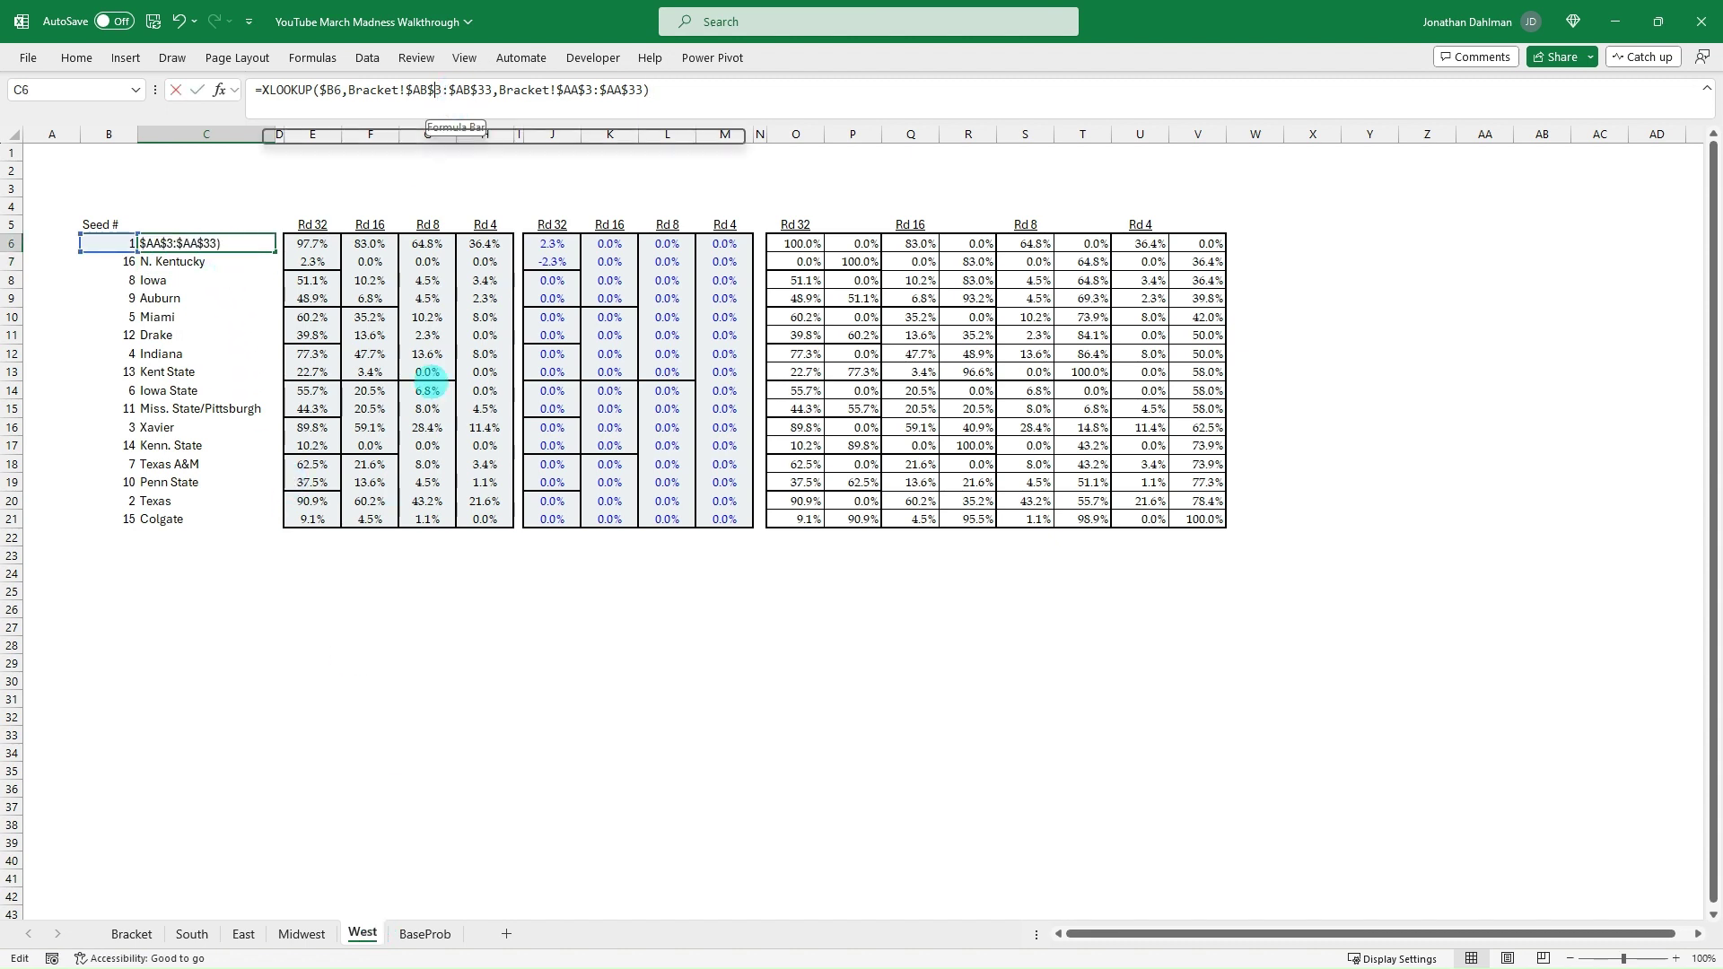
left_click(132, 934)
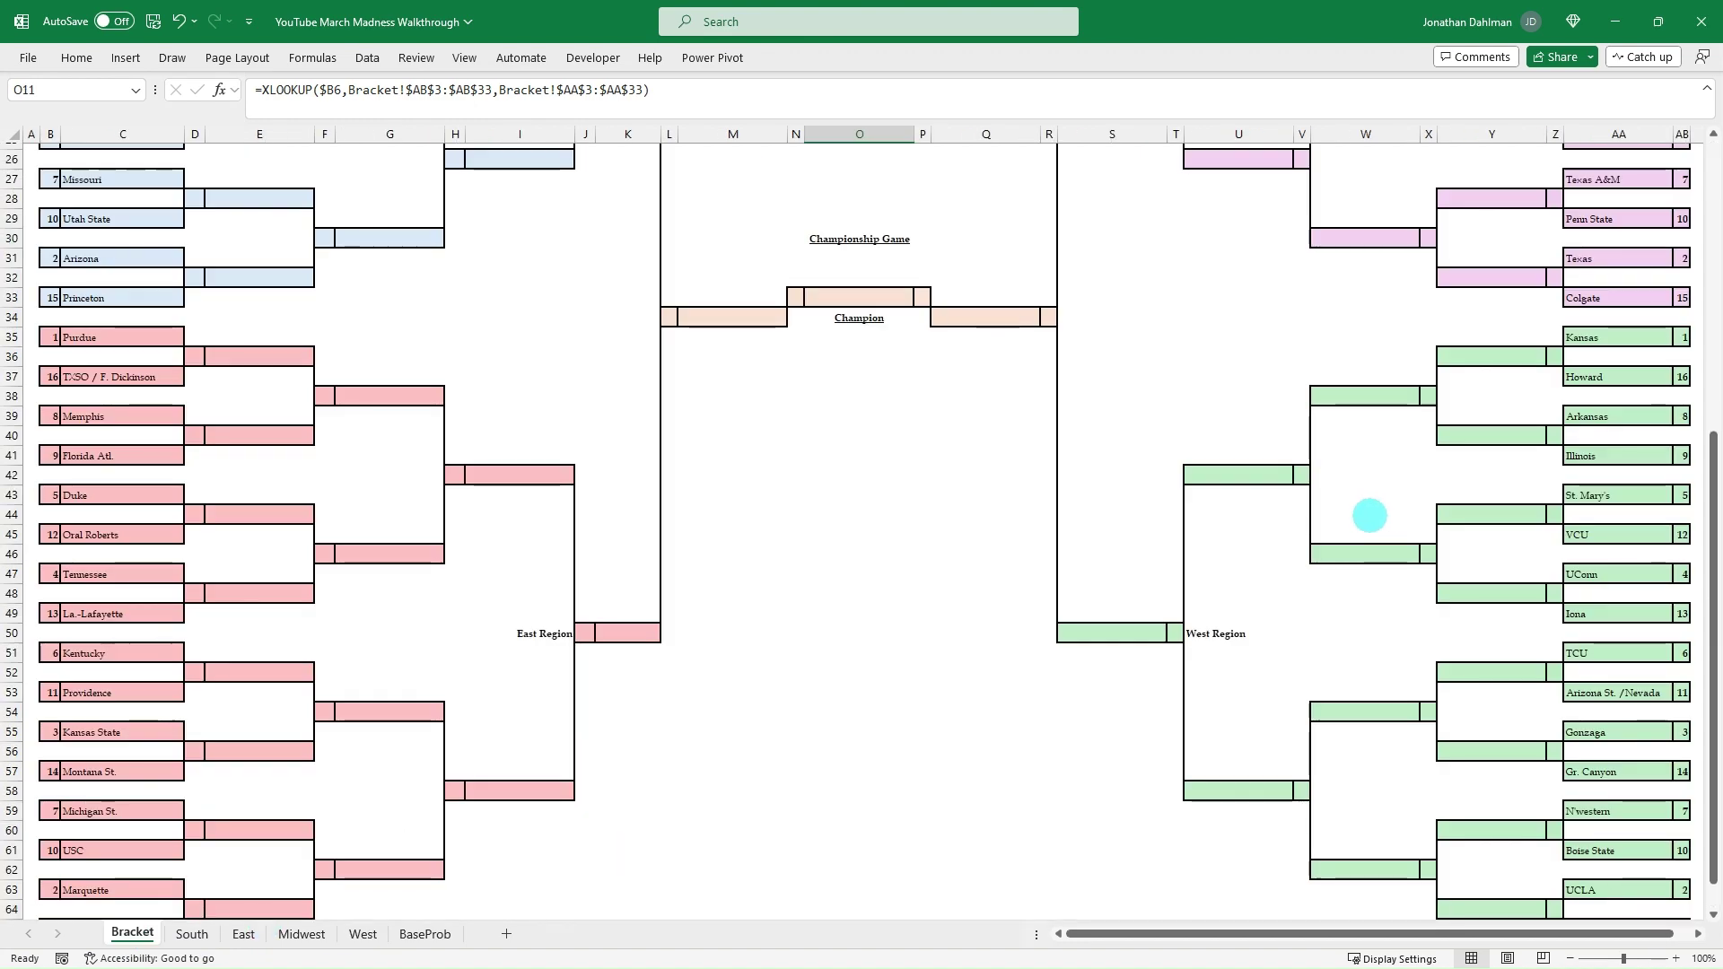
scroll(1373, 512, "down", 2)
left_click(1634, 229)
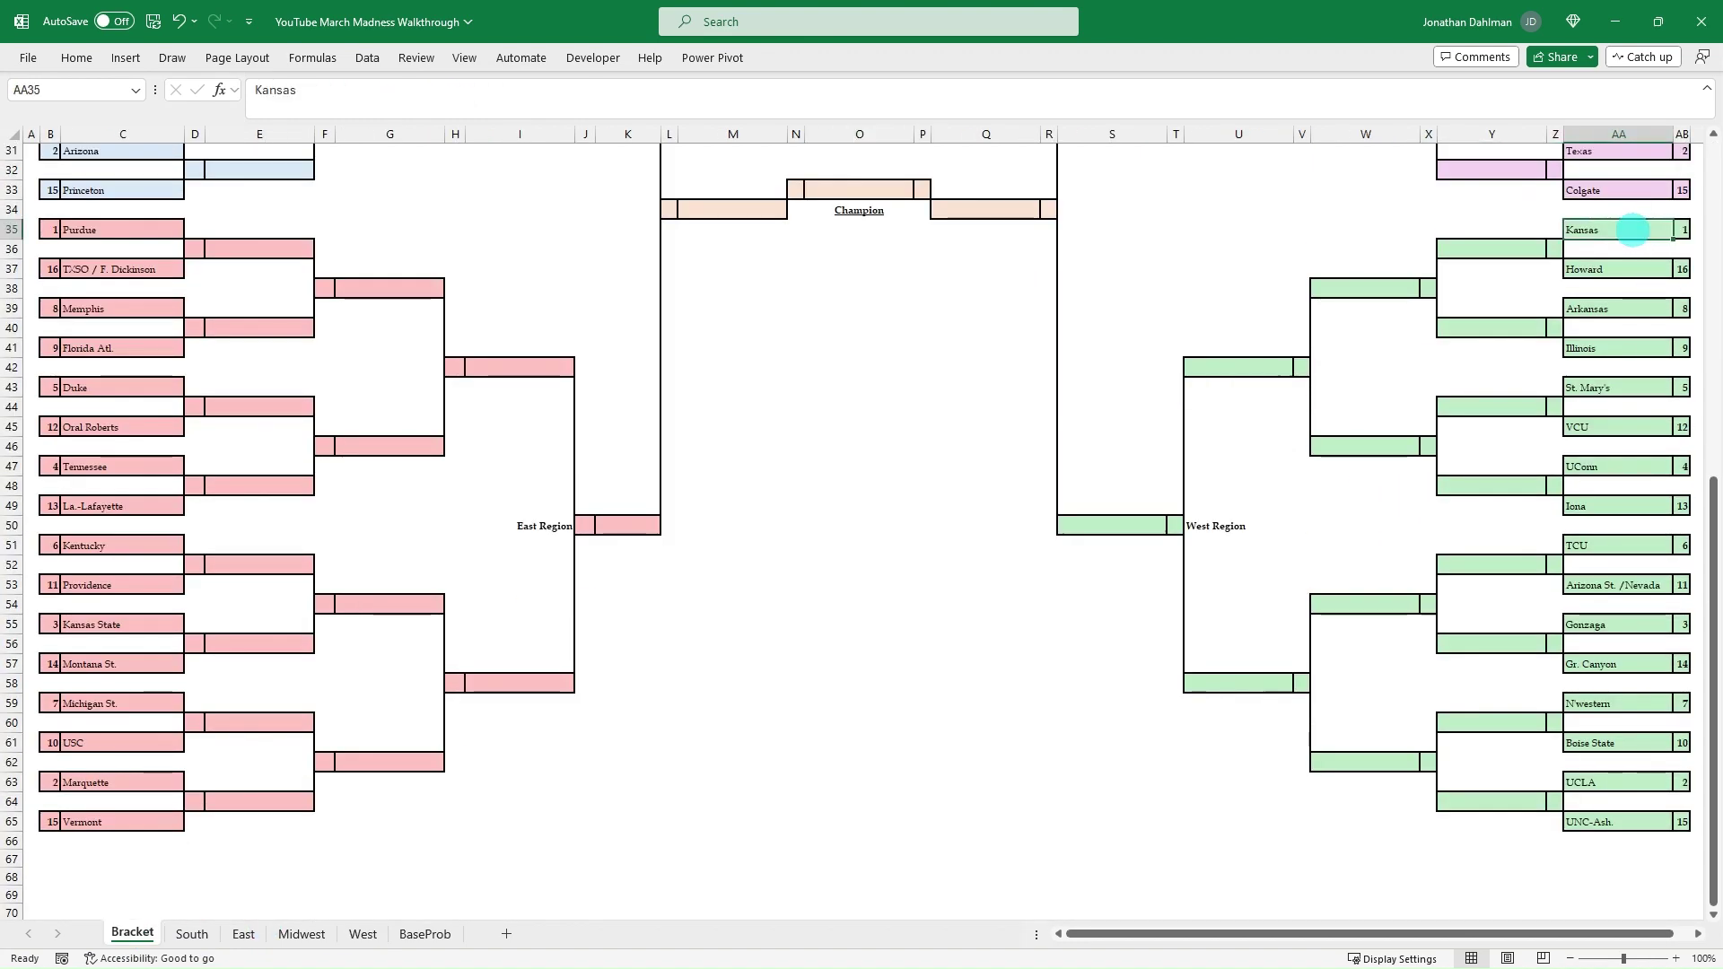
left_click(1607, 822)
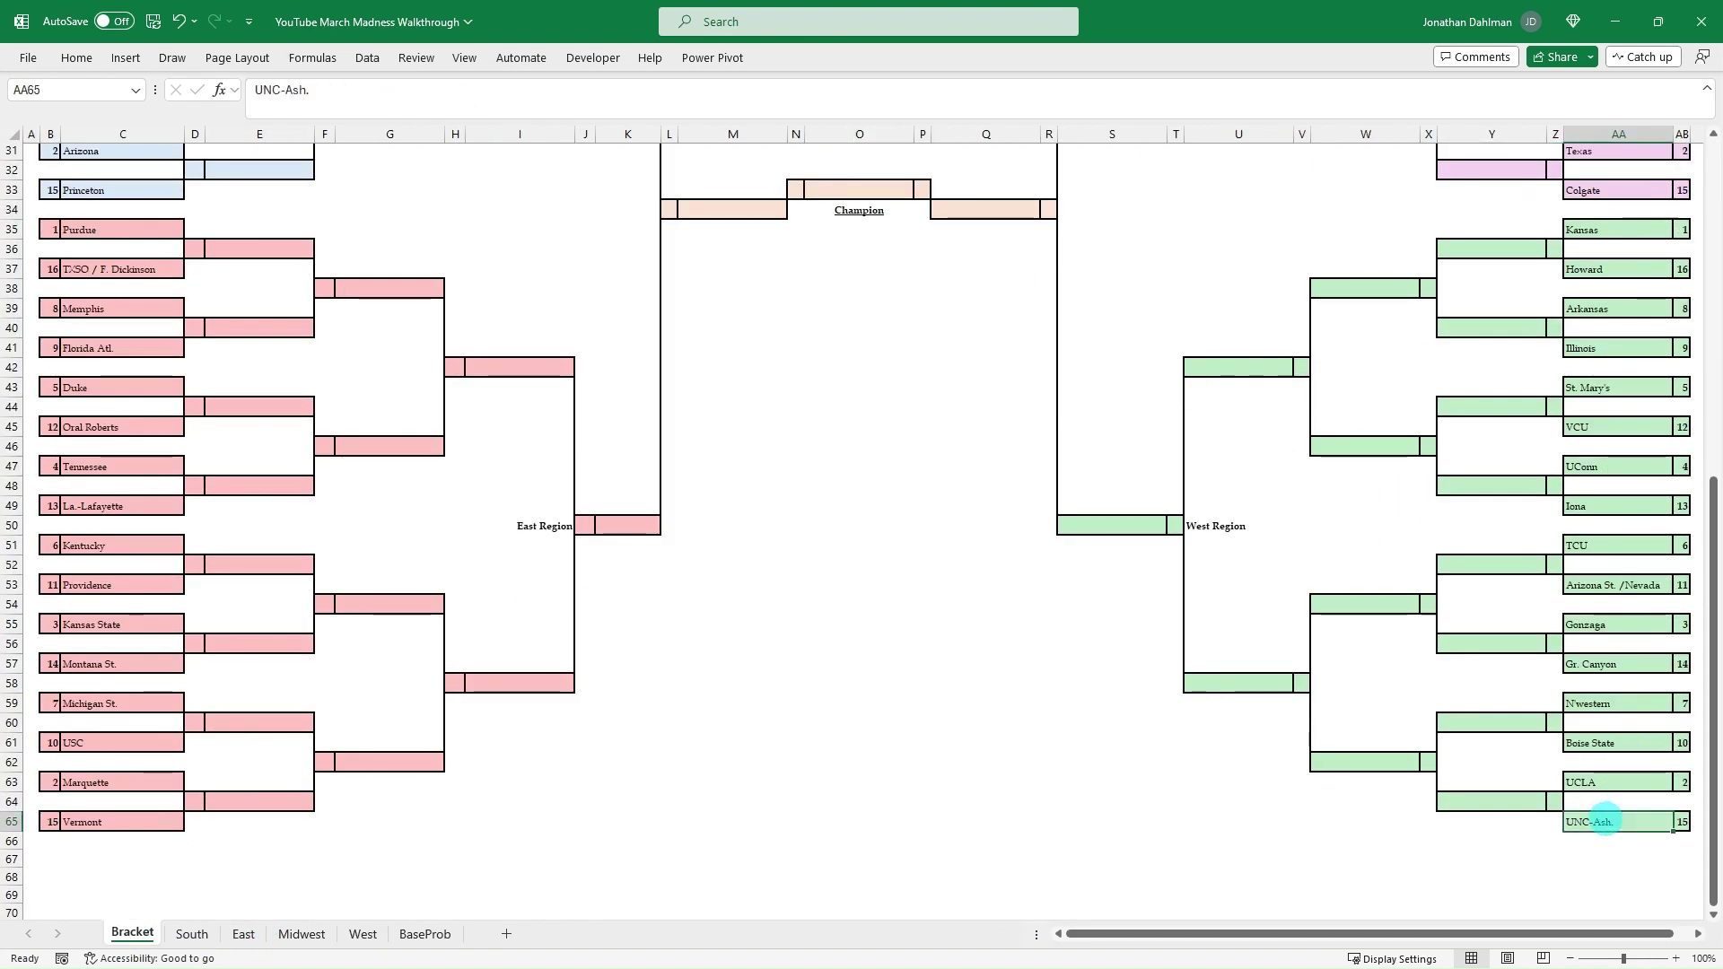
left_click(363, 934)
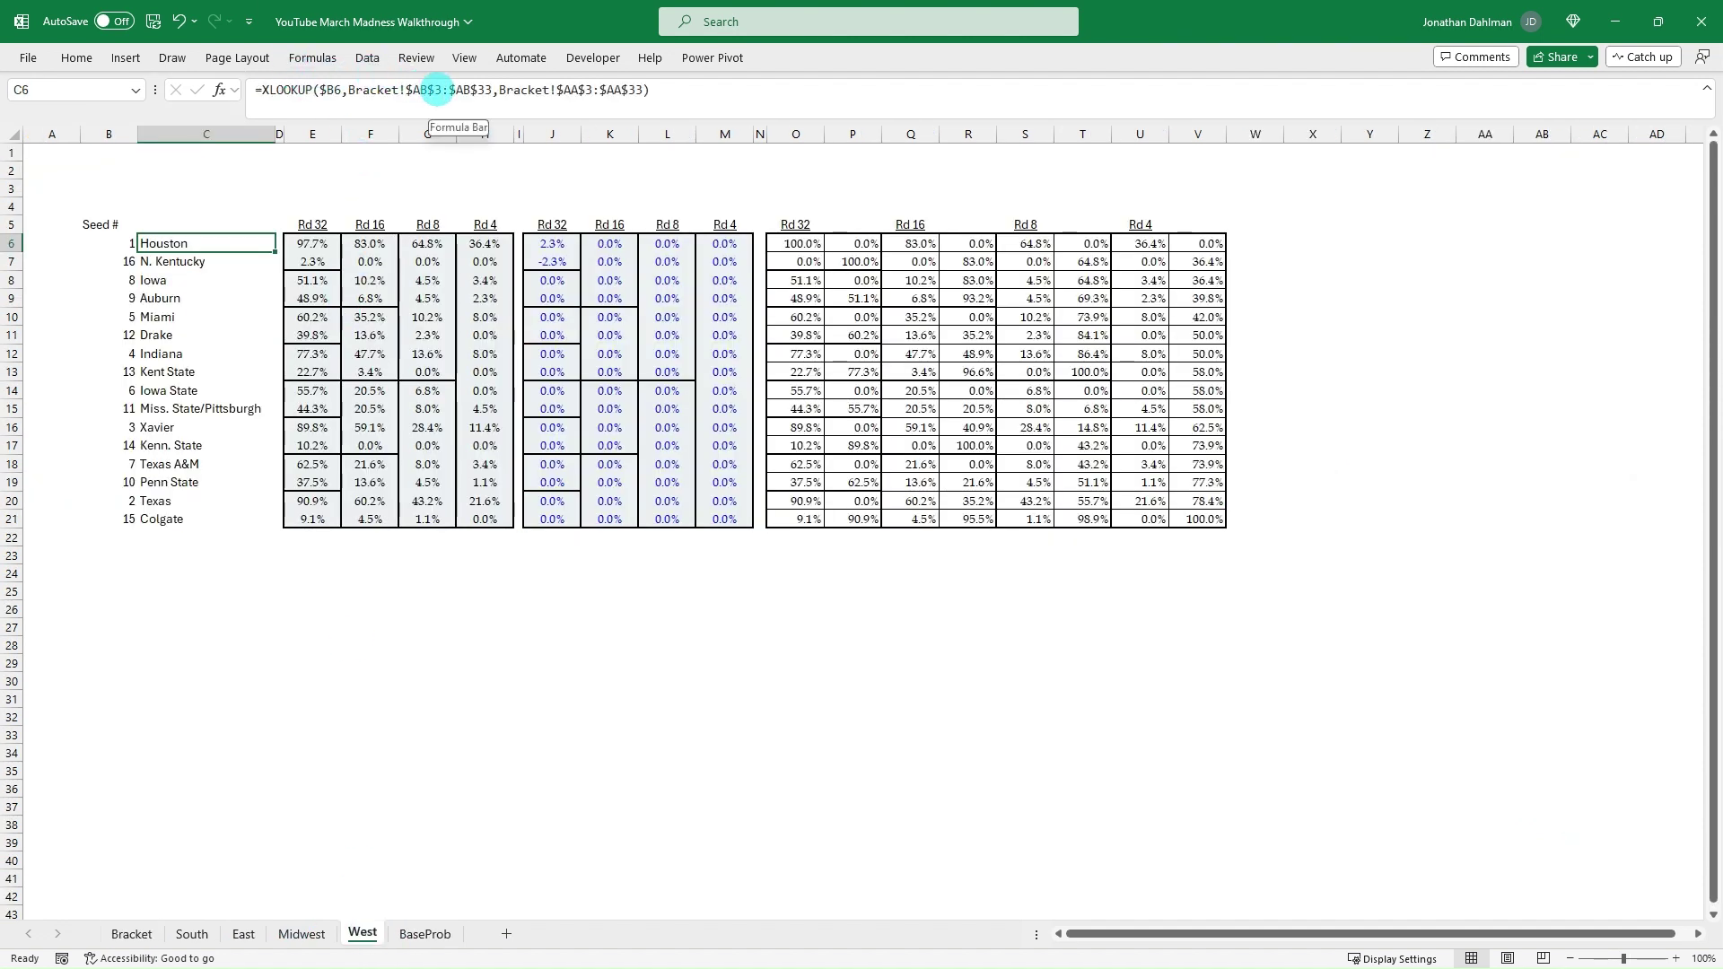
Step: Change both ranges in C6's XLOOKUP to Bracket rows 35 through 65
left_click(442, 89)
type("5")
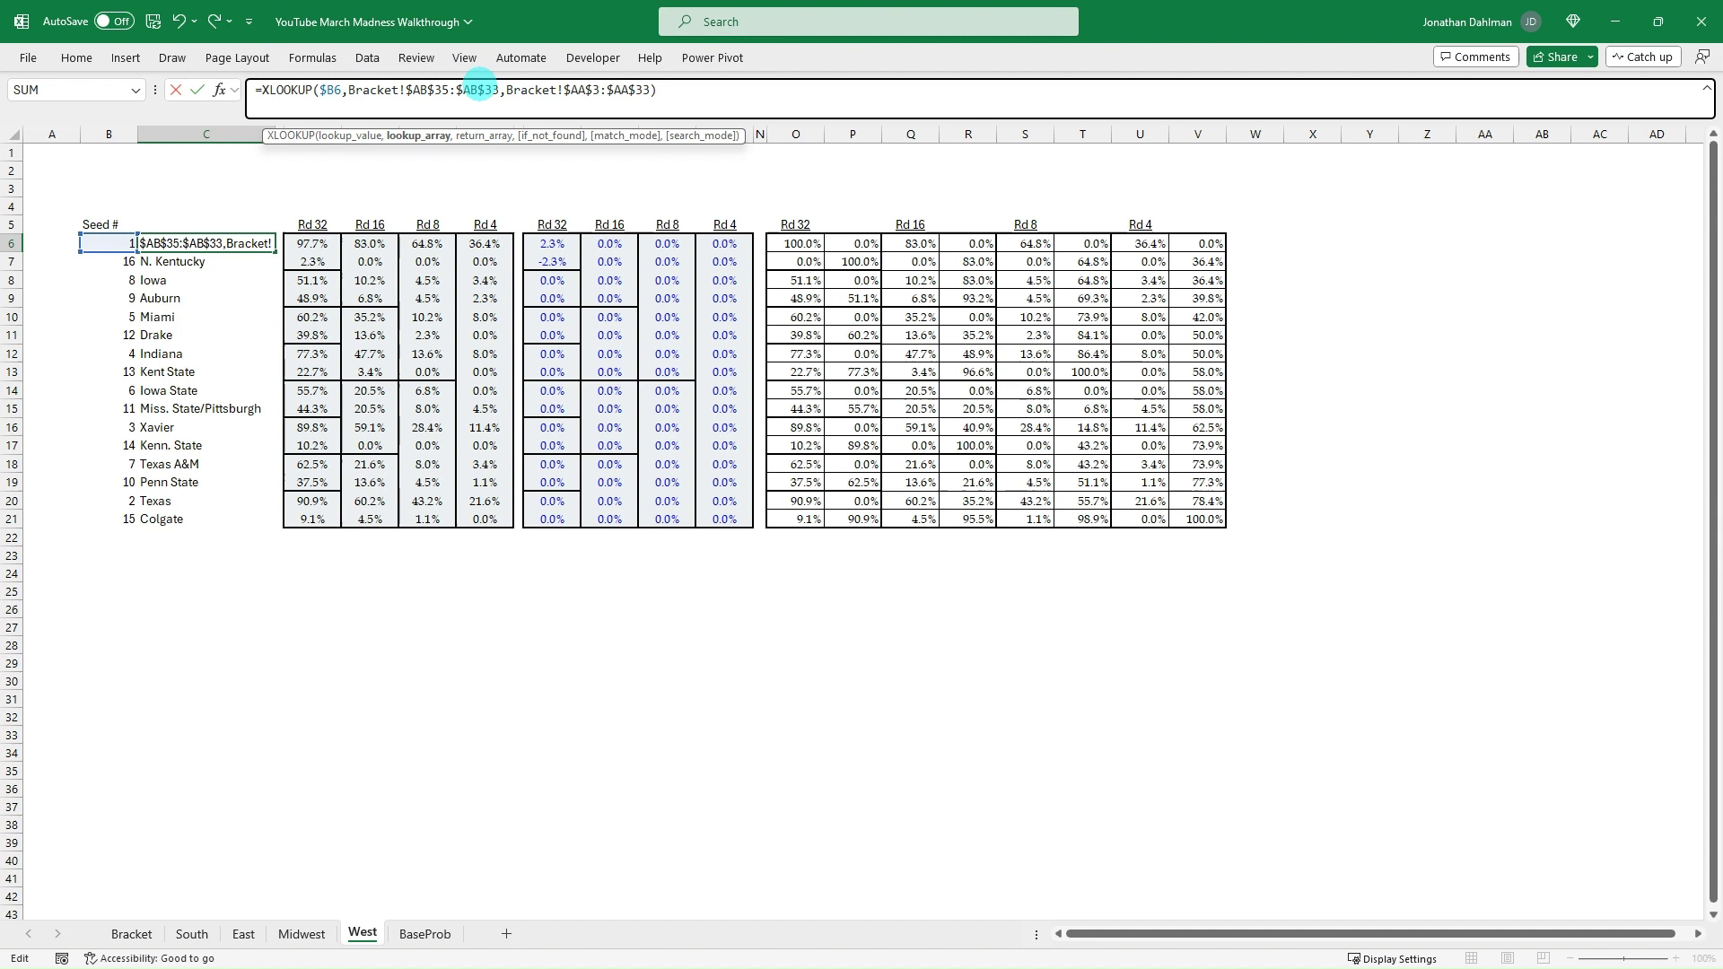
key("BackSpace")
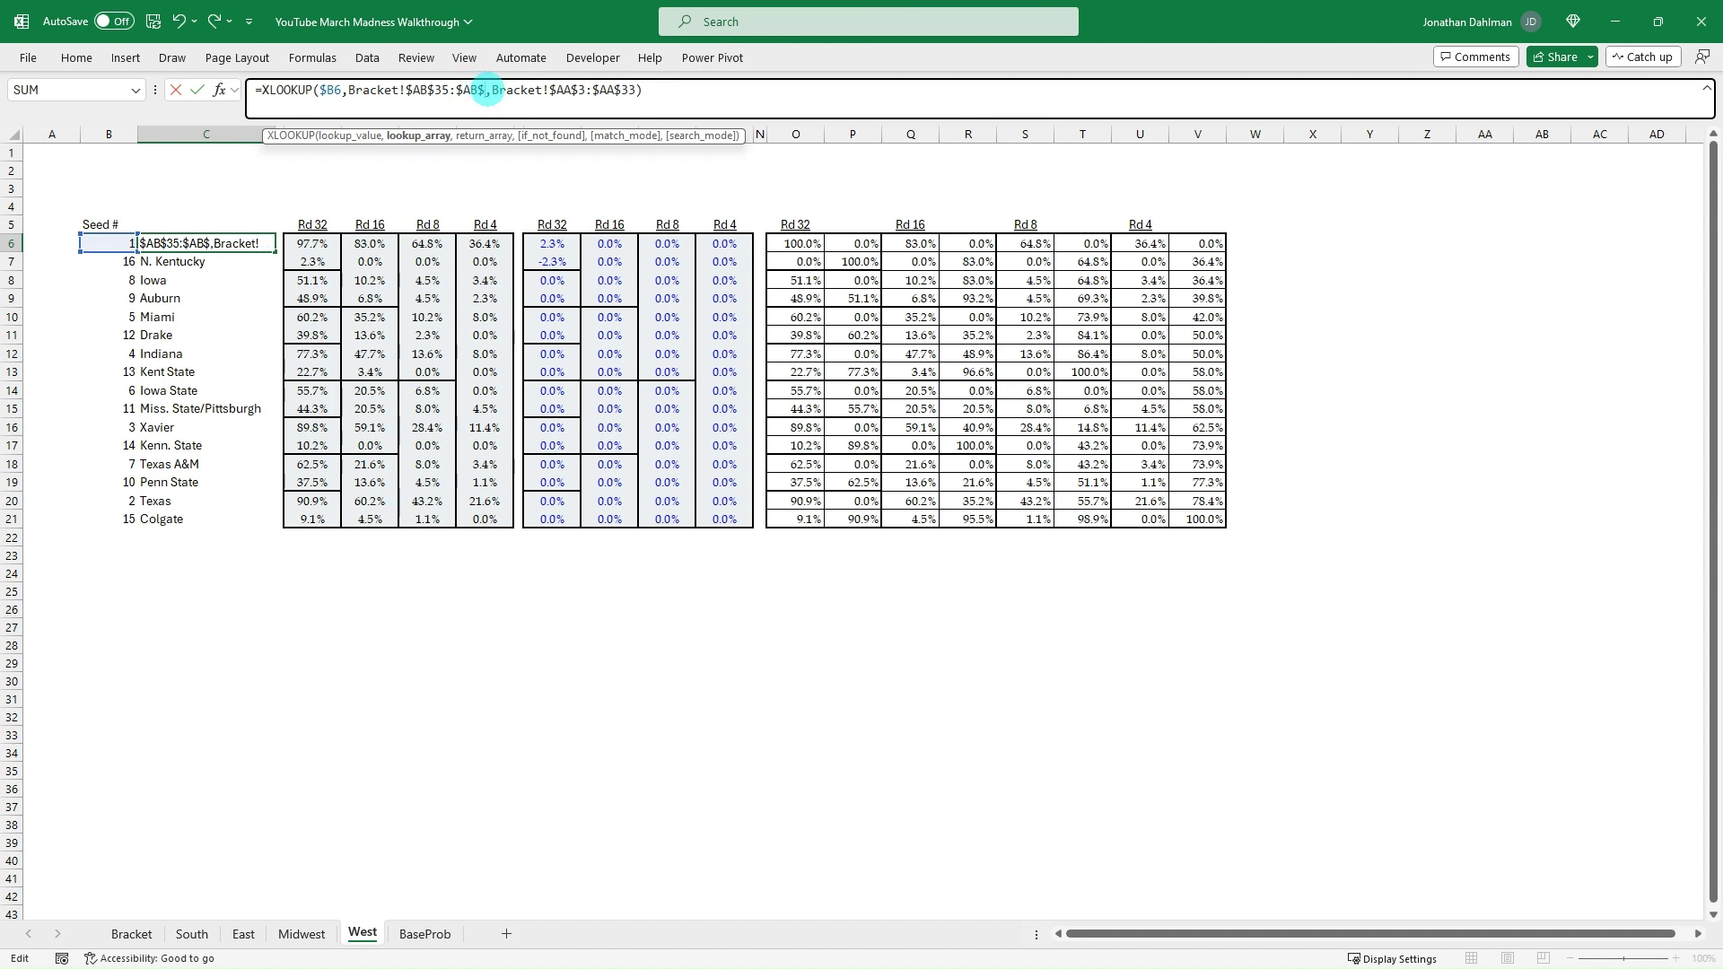
type("65")
left_click(599, 89)
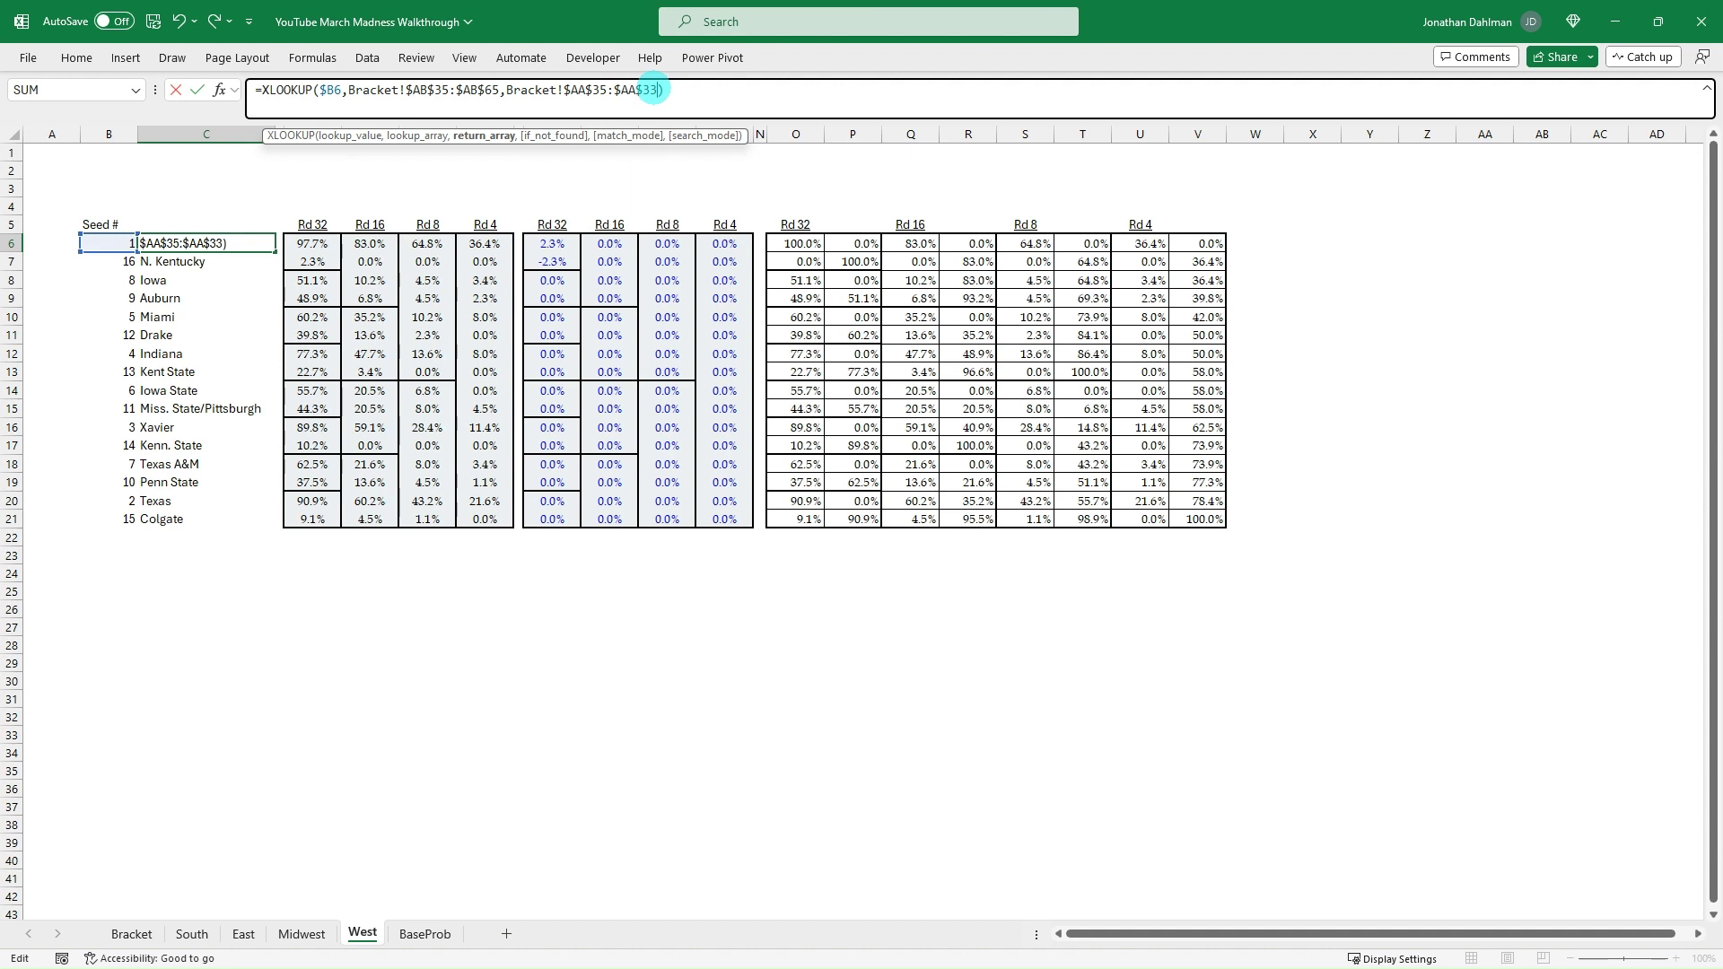
type("65")
key("Return")
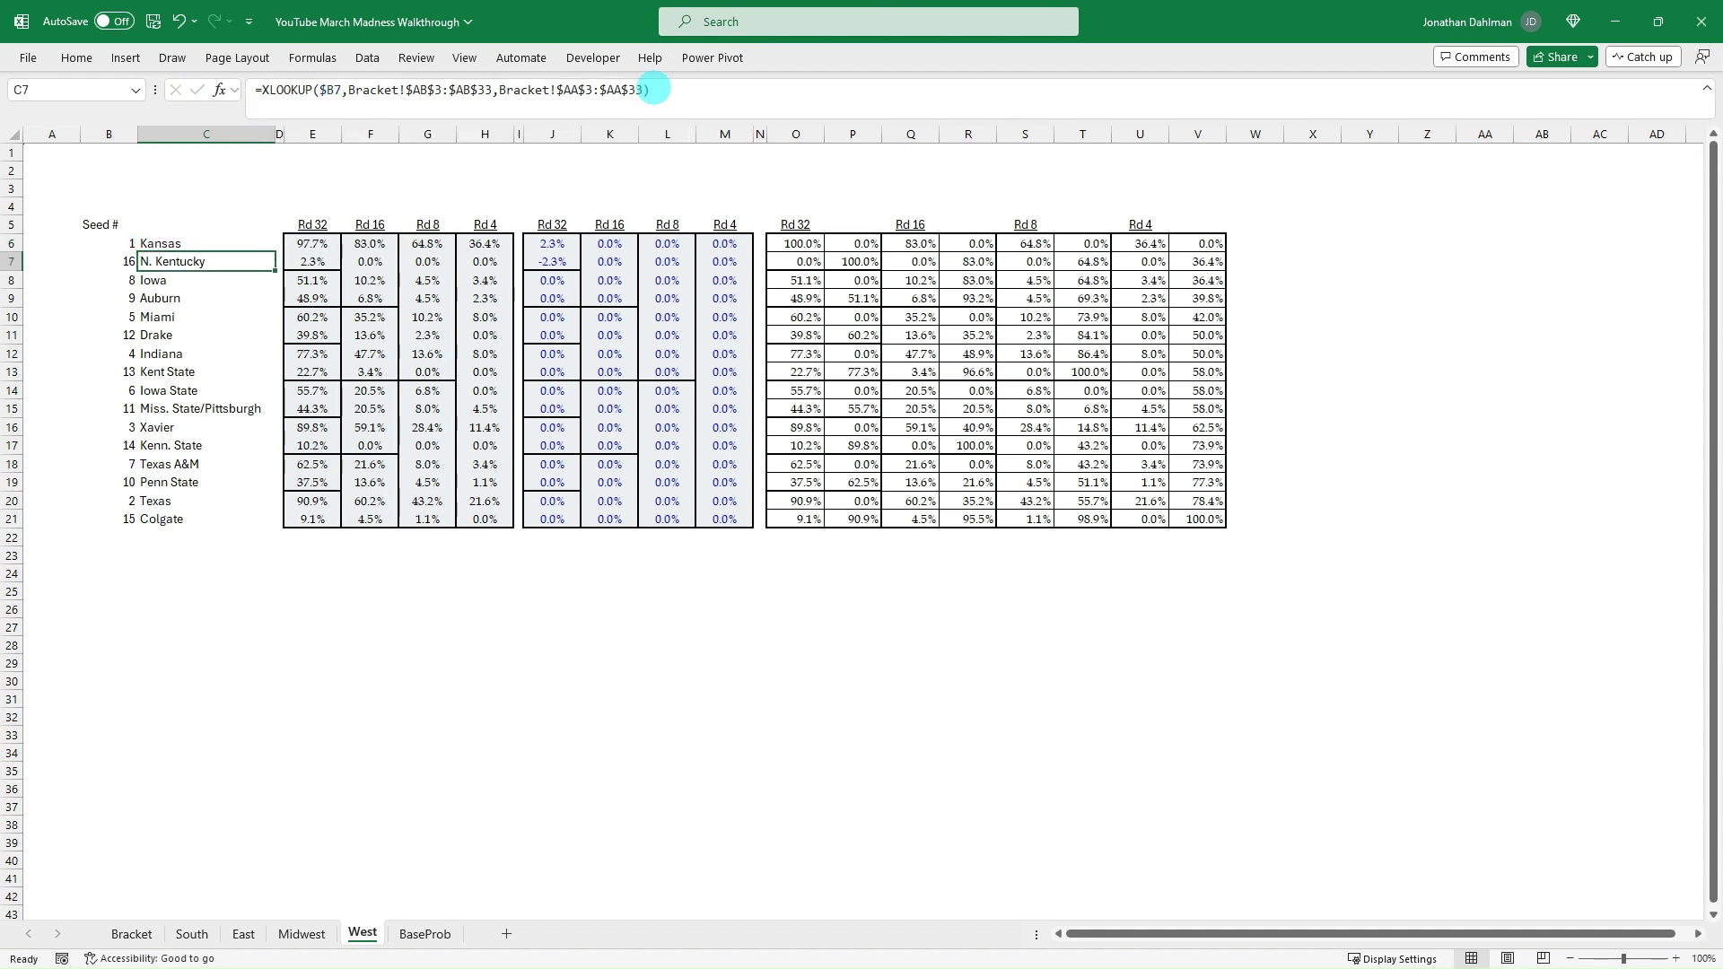
Step: Fill the formula down C6:C21 so West lists Kansas through UNC-Ash
key("Up")
key("ctrl+shift+Down")
key("ctrl+d")
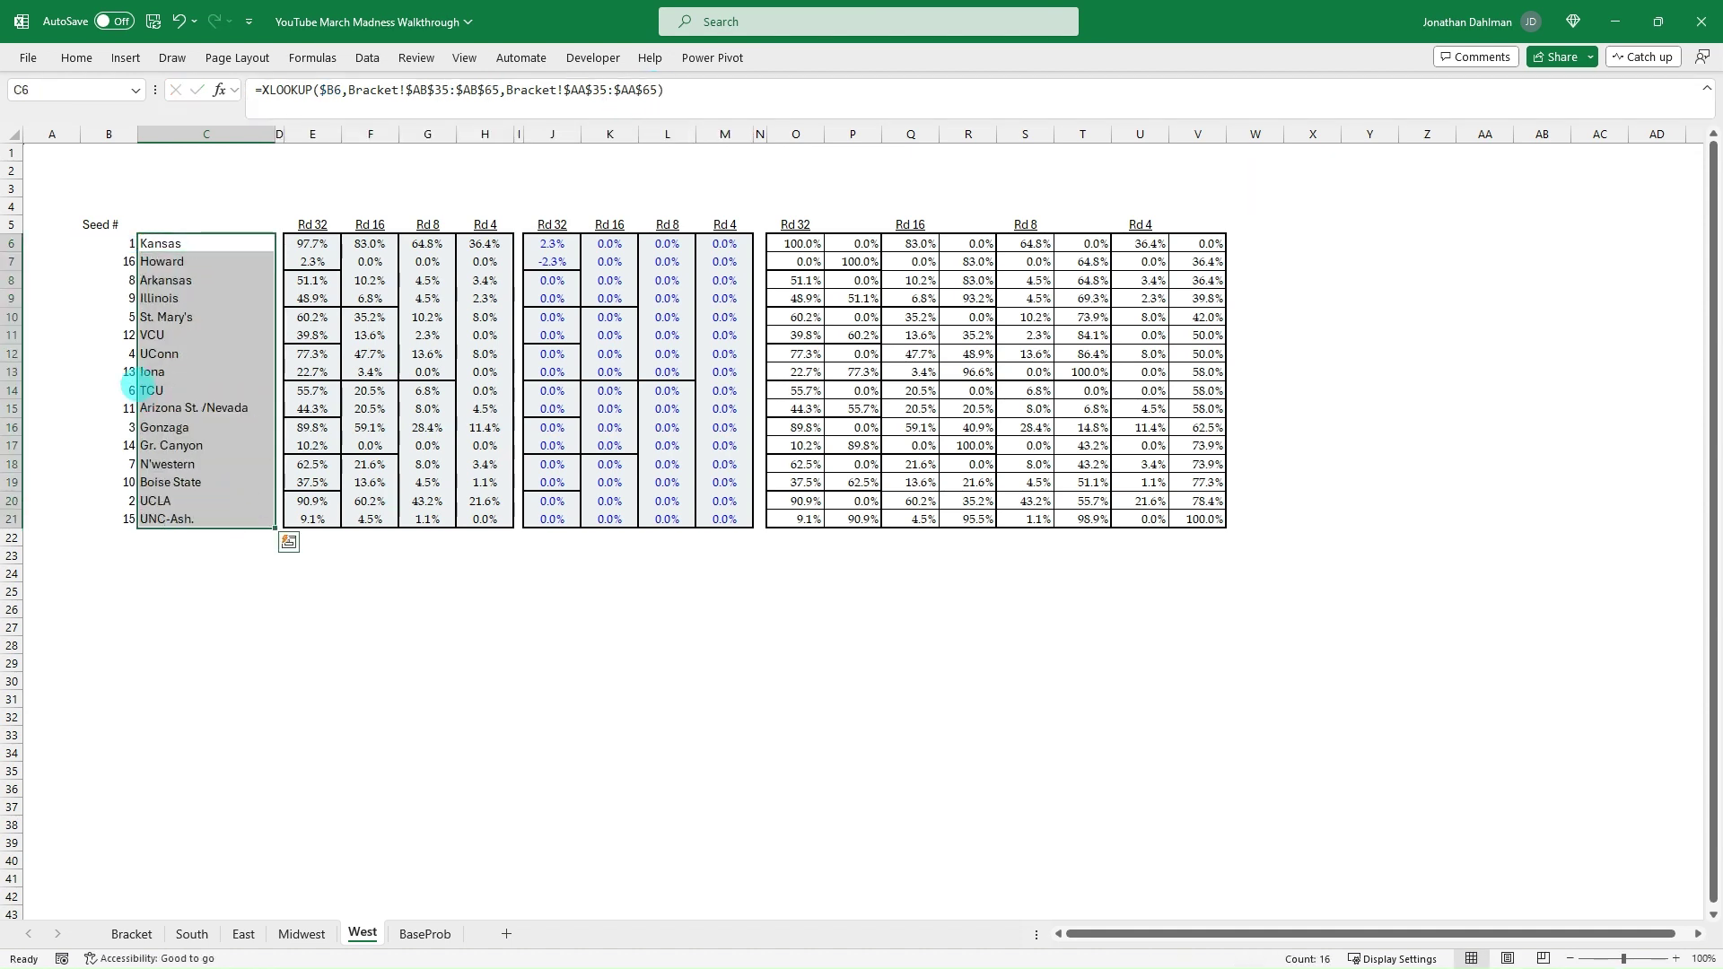
left_click(368, 335)
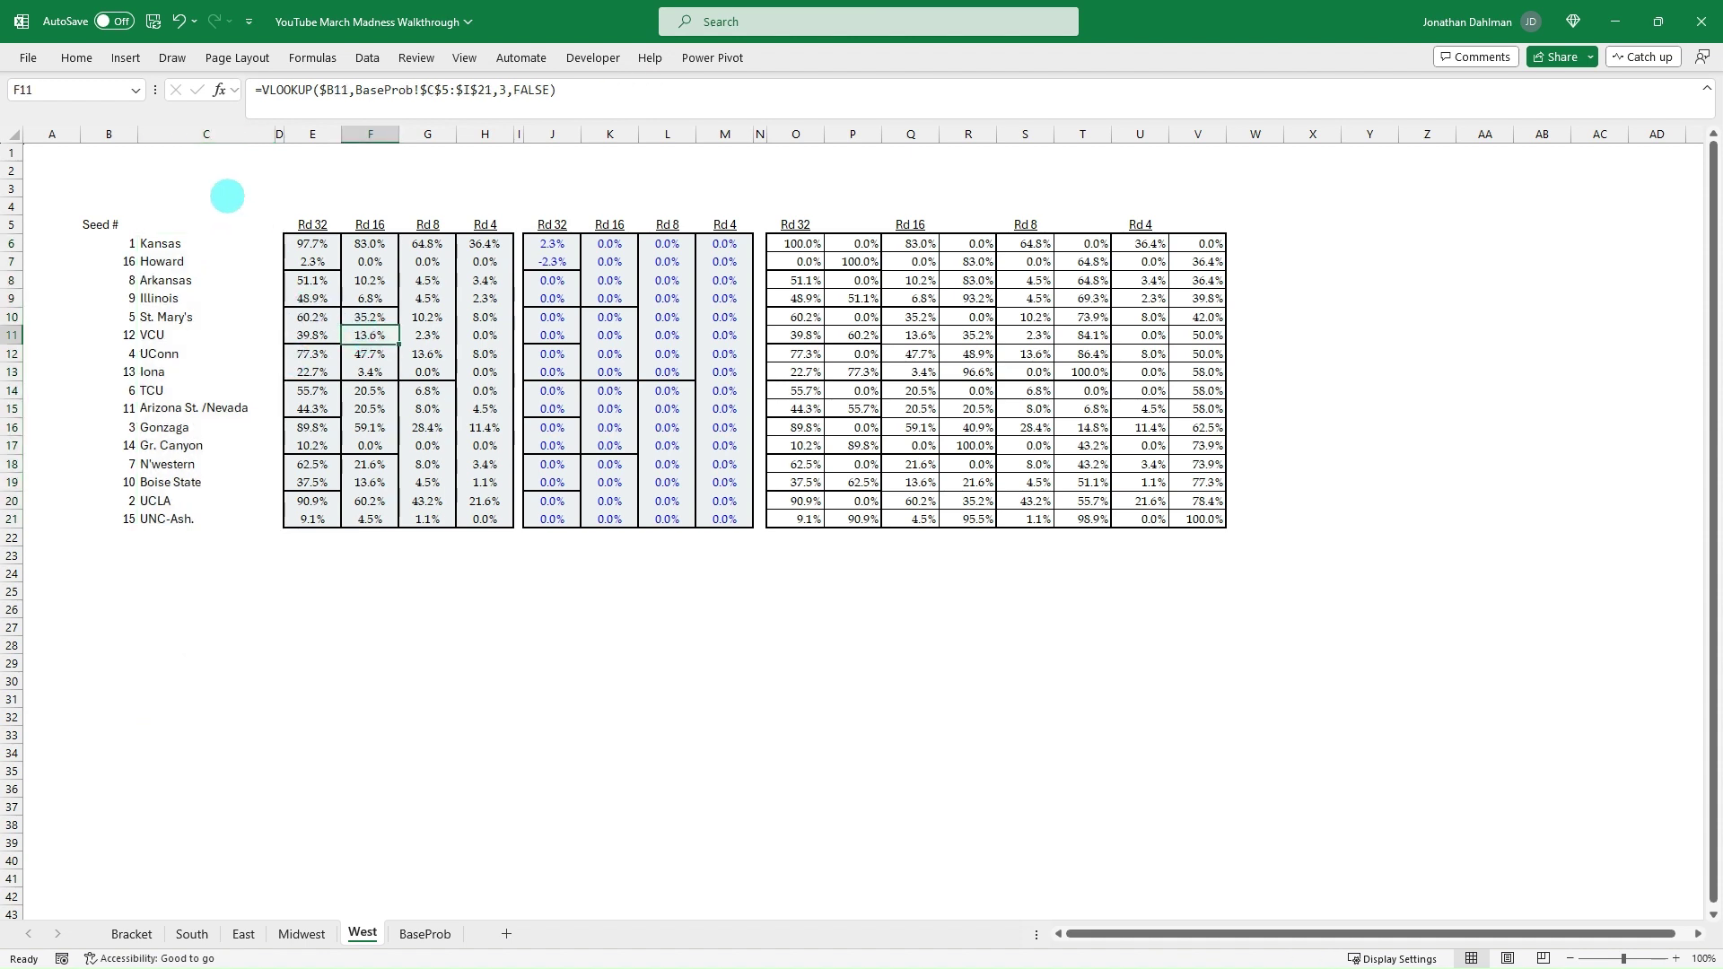
left_click(227, 190)
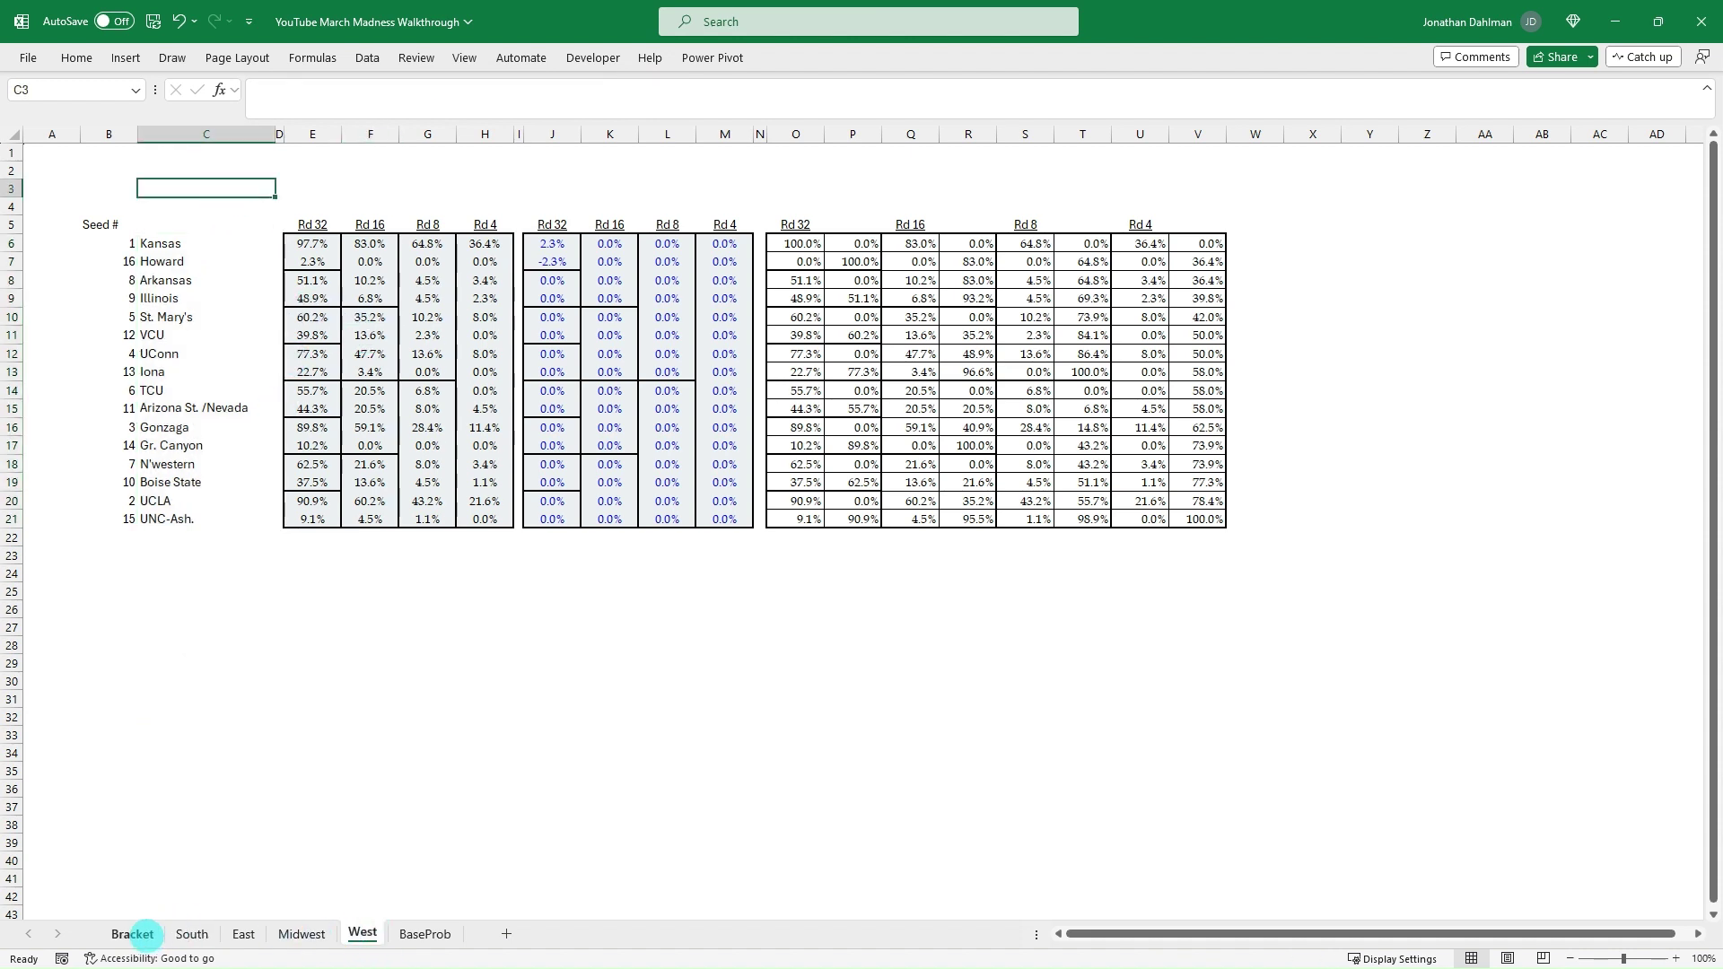
left_click(131, 933)
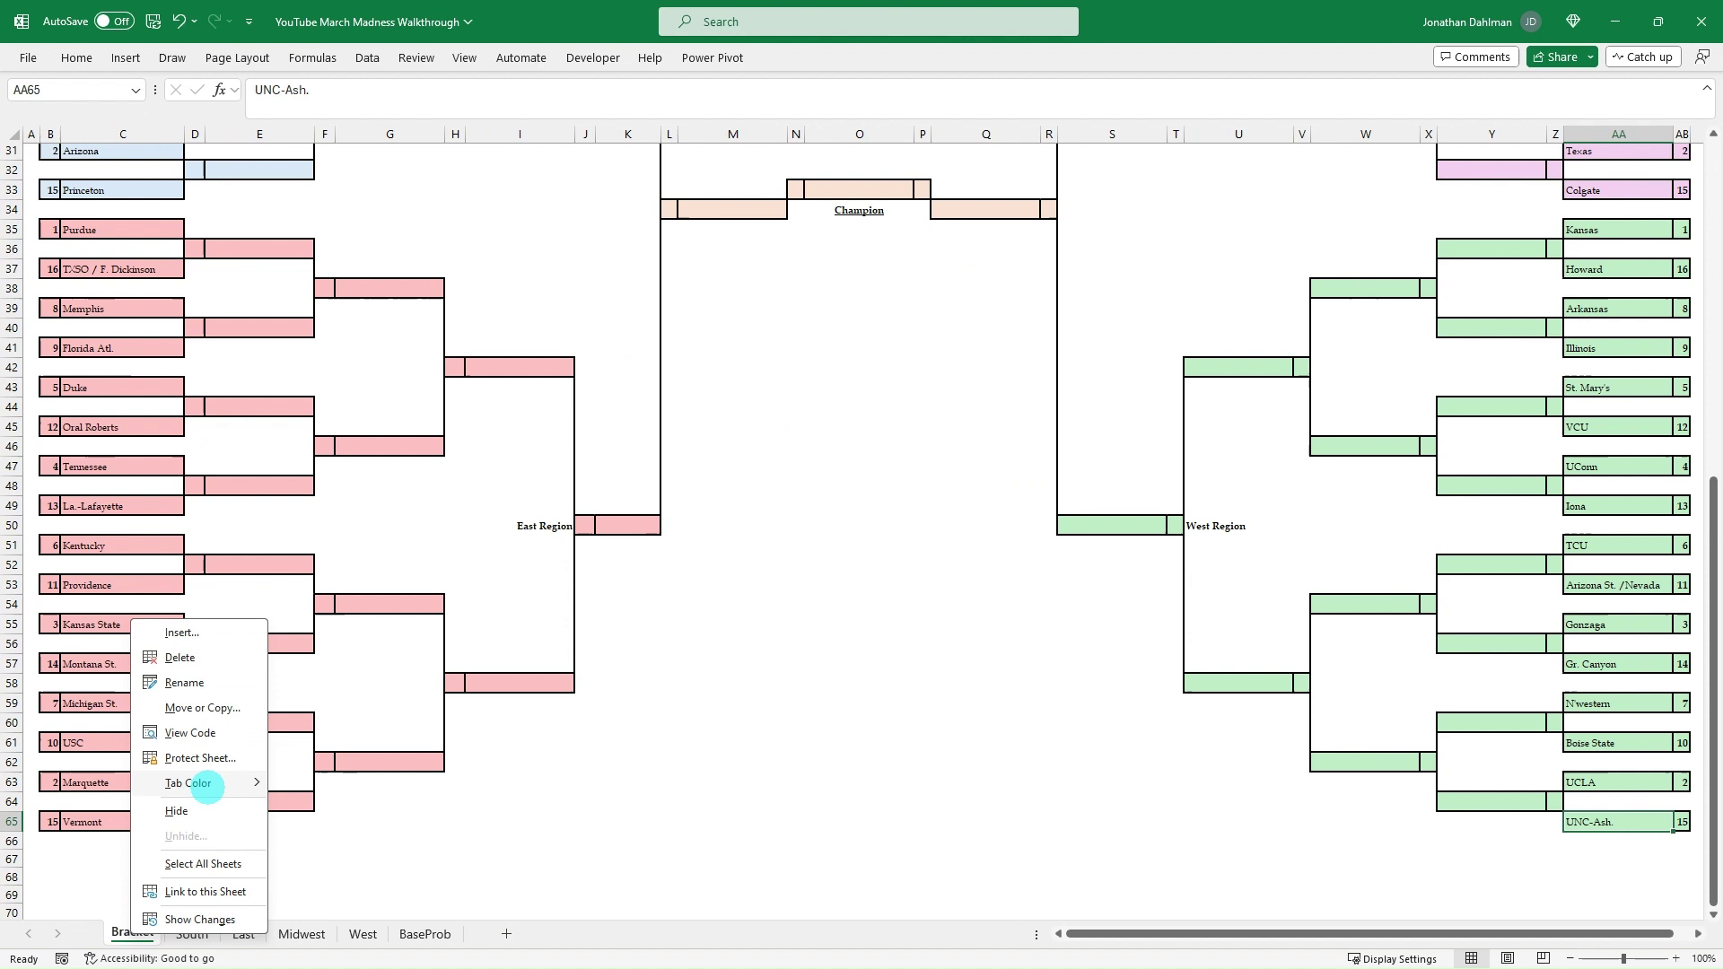
mouse_move(259, 783)
left_click(336, 717)
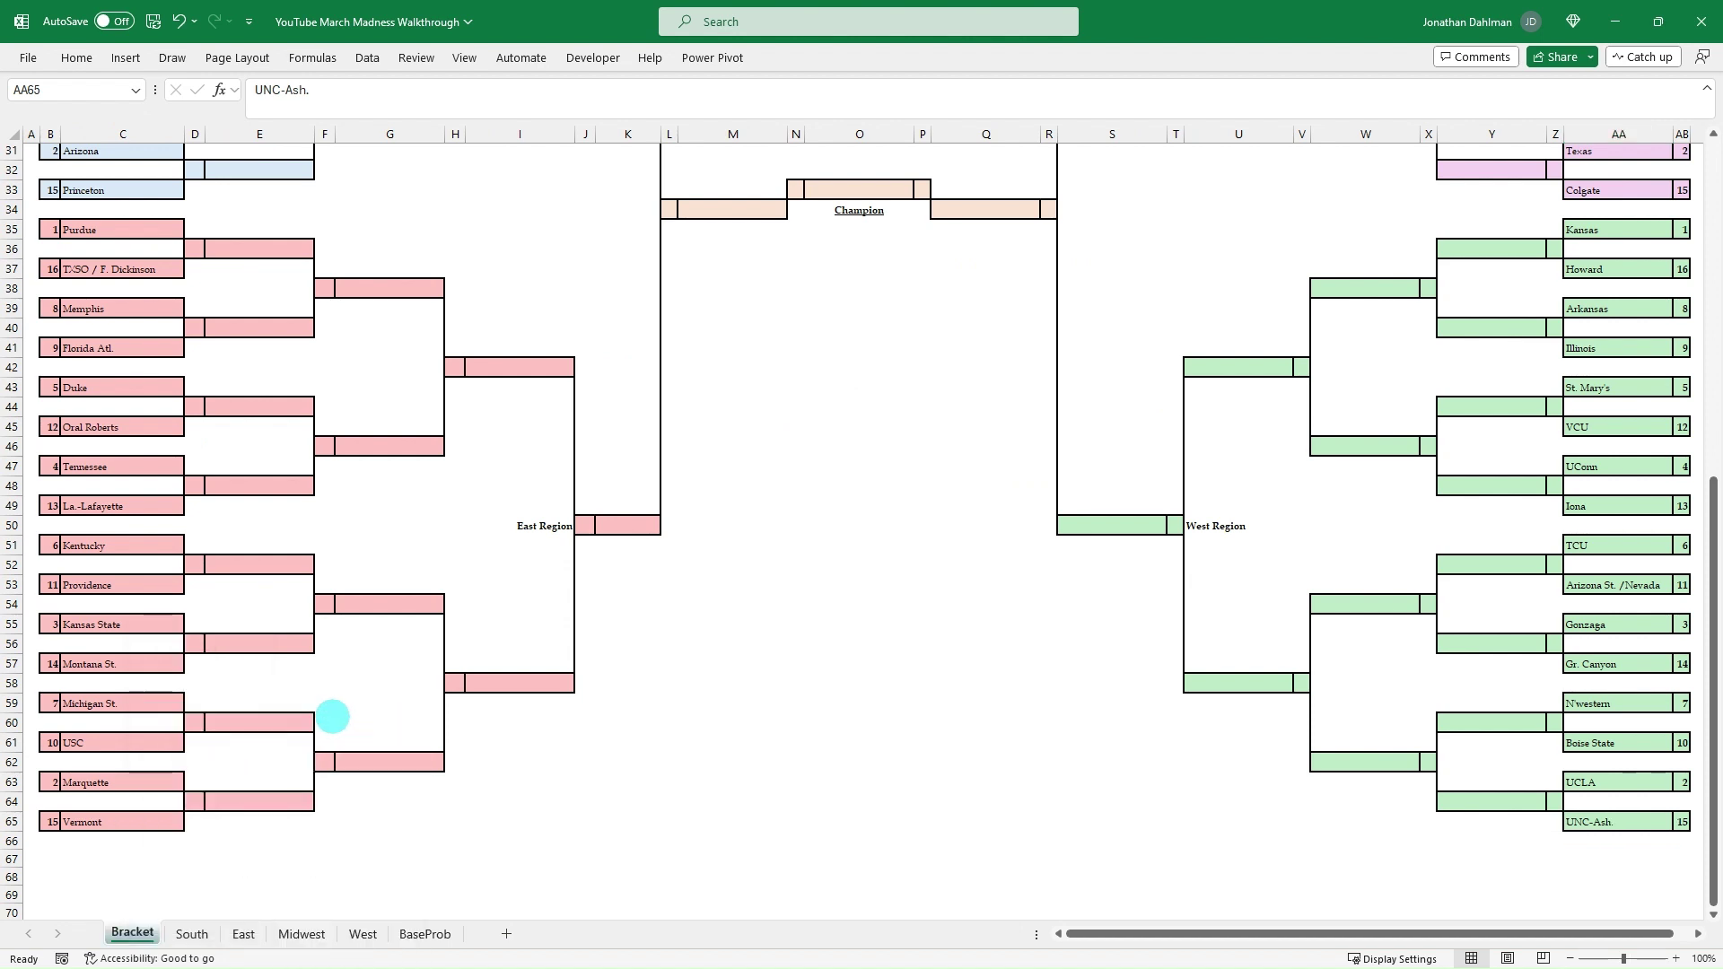
left_click(192, 933)
left_click(243, 934)
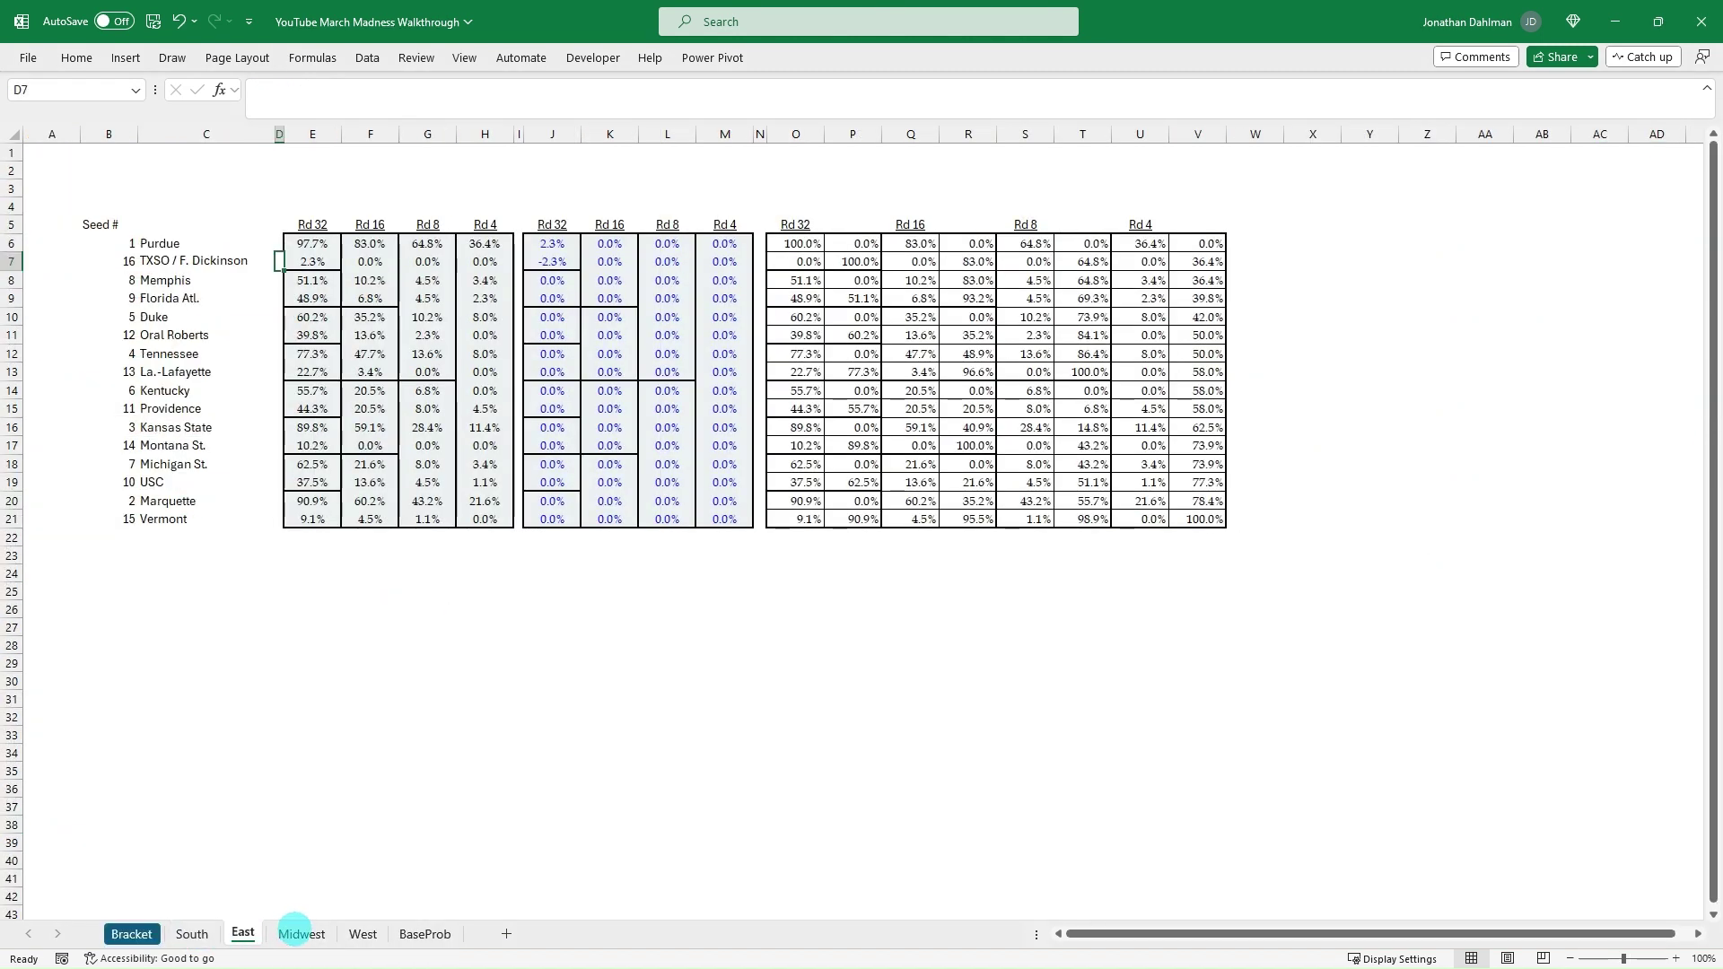
left_click(301, 934)
left_click(363, 934)
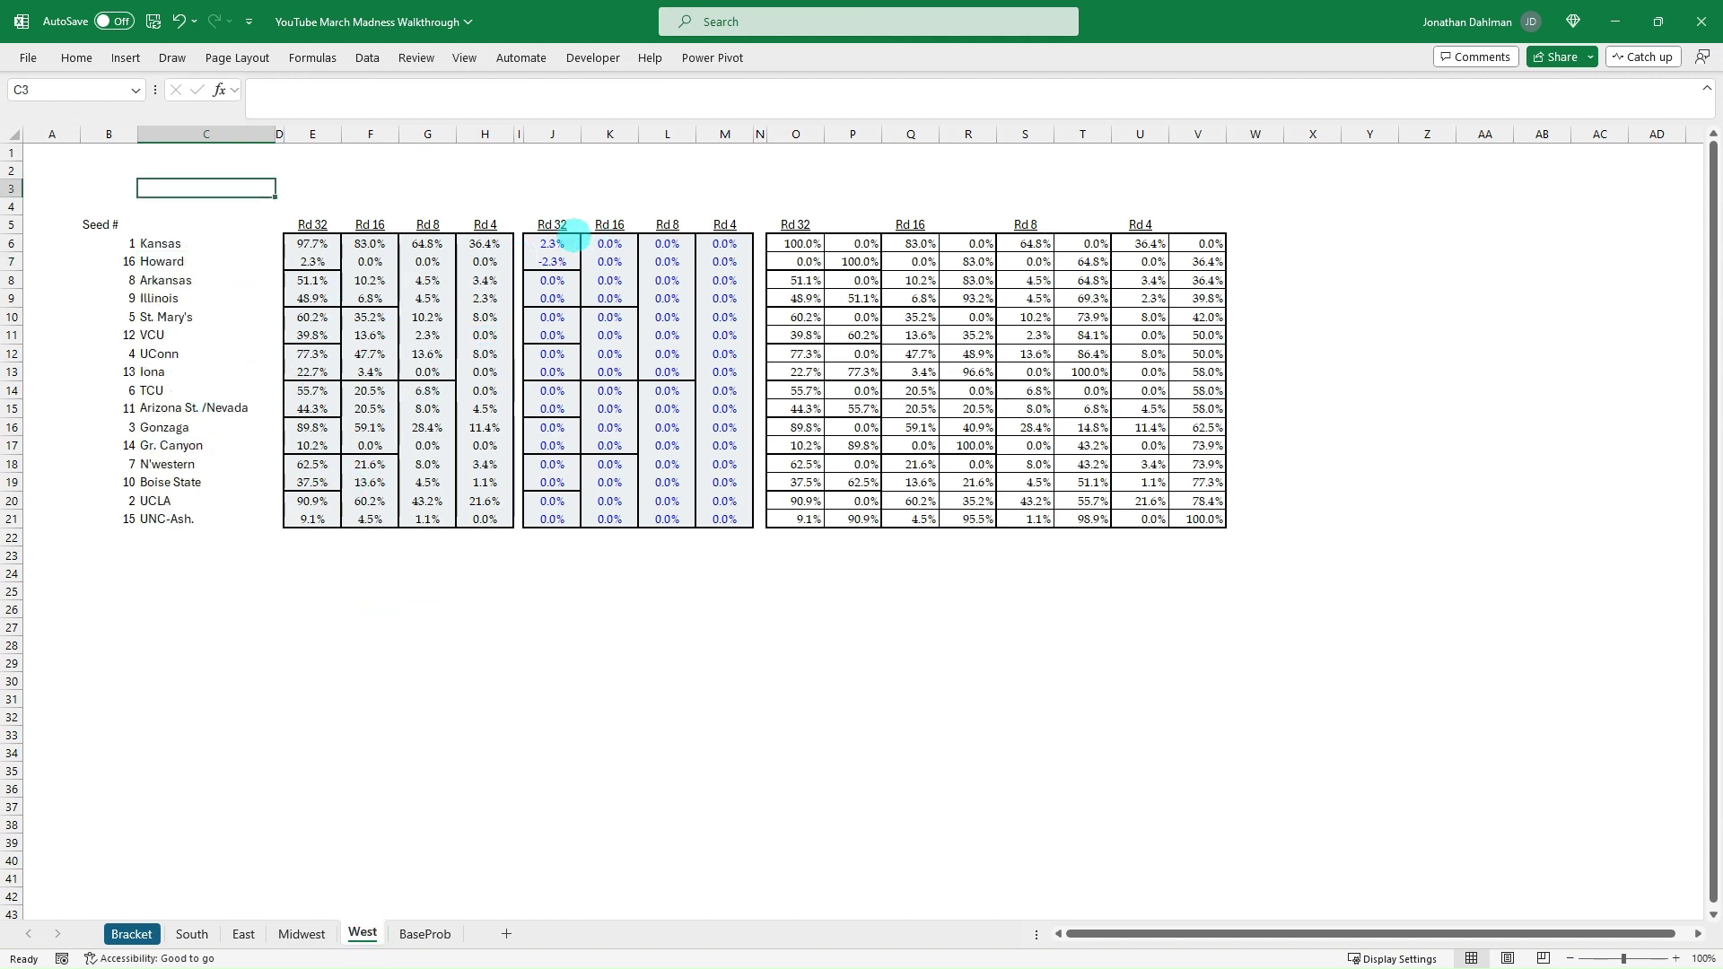
left_click(313, 243)
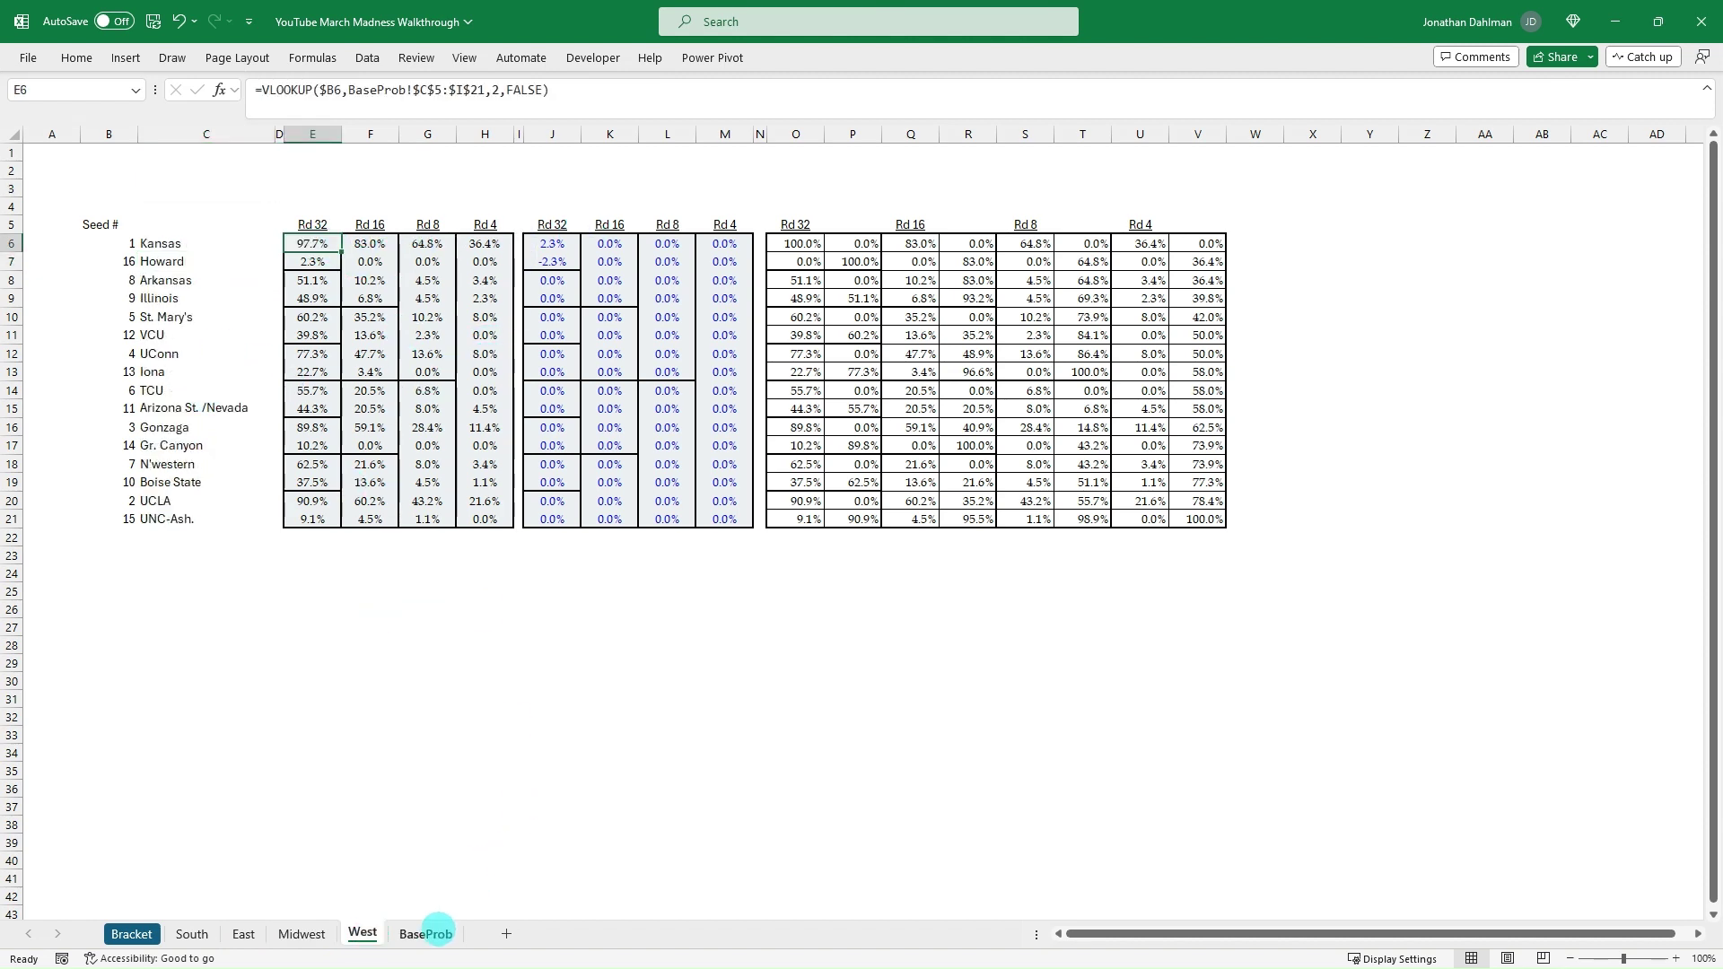
left_click(426, 934)
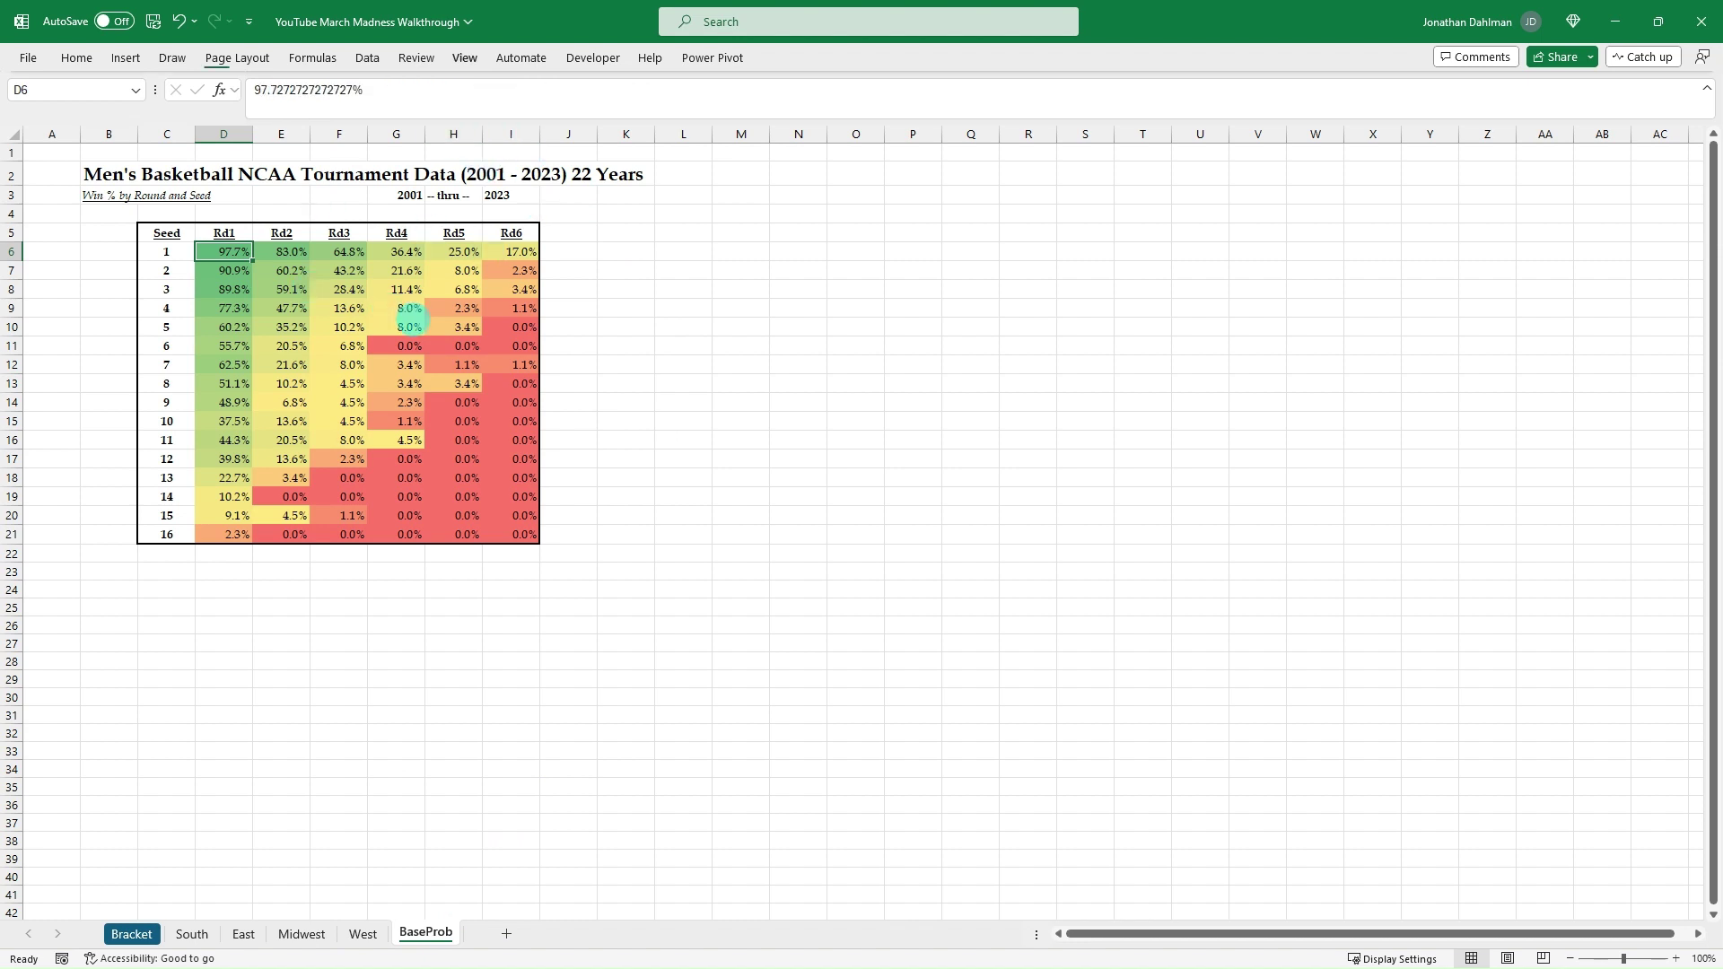
key("alt+w")
left_click(683, 270)
key("alt+w")
key("v")
key("g")
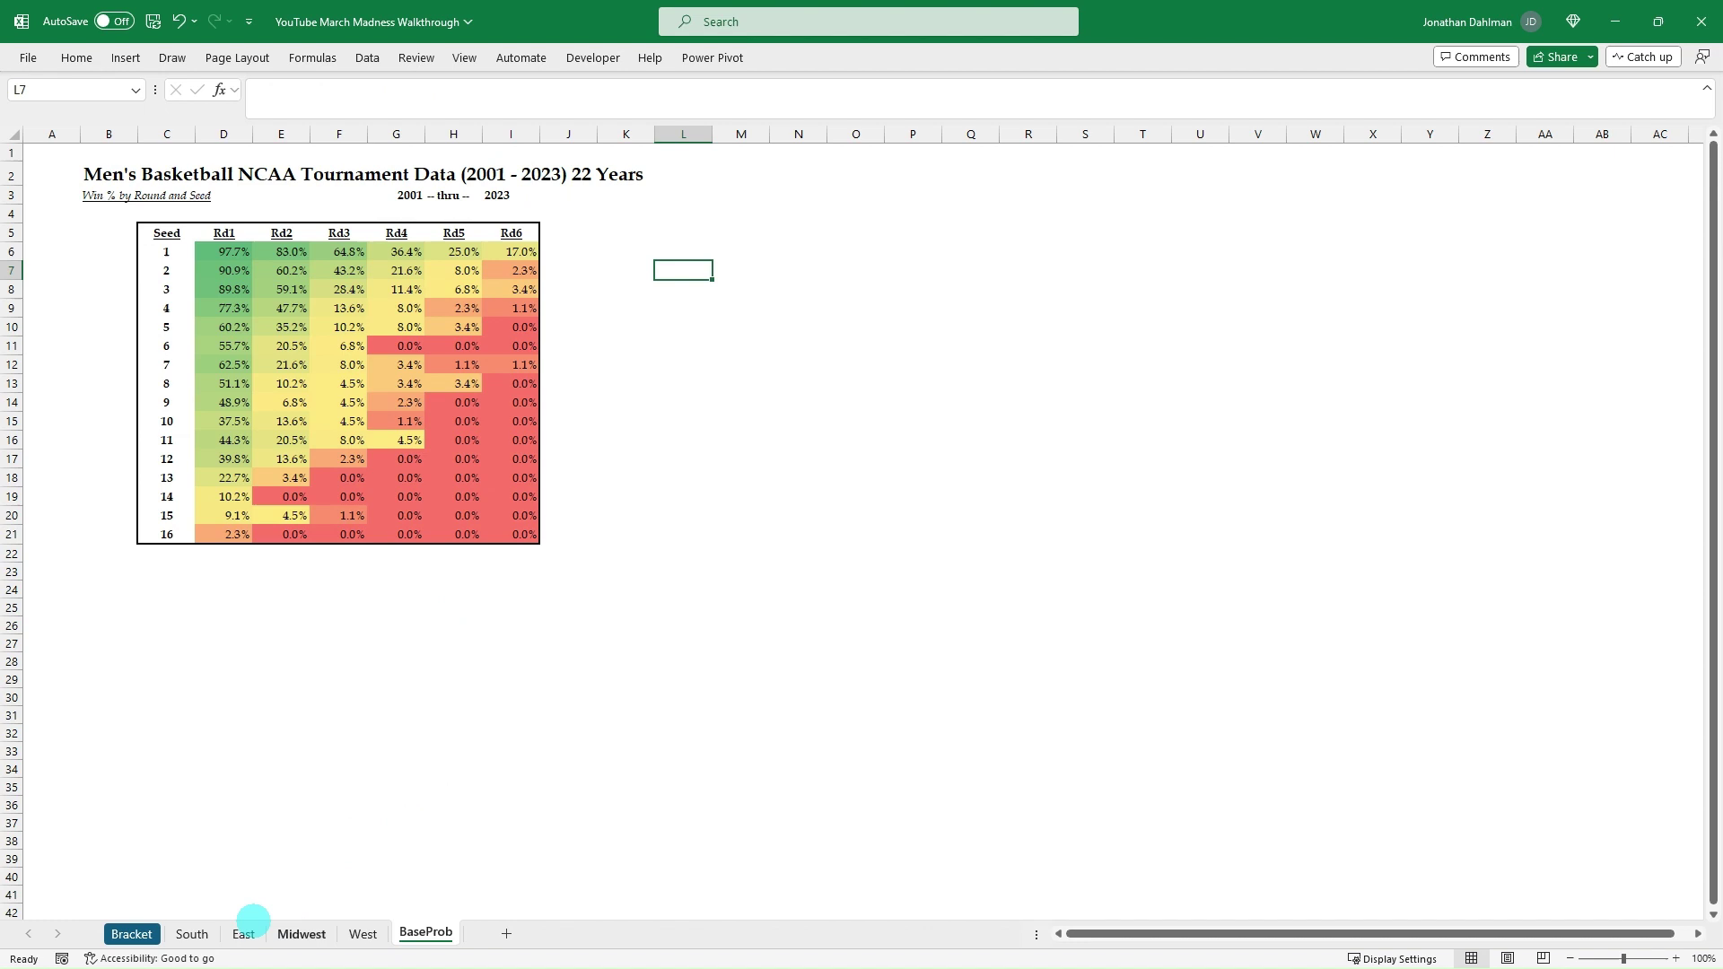
left_click(191, 934)
left_click(552, 280)
left_click(610, 280)
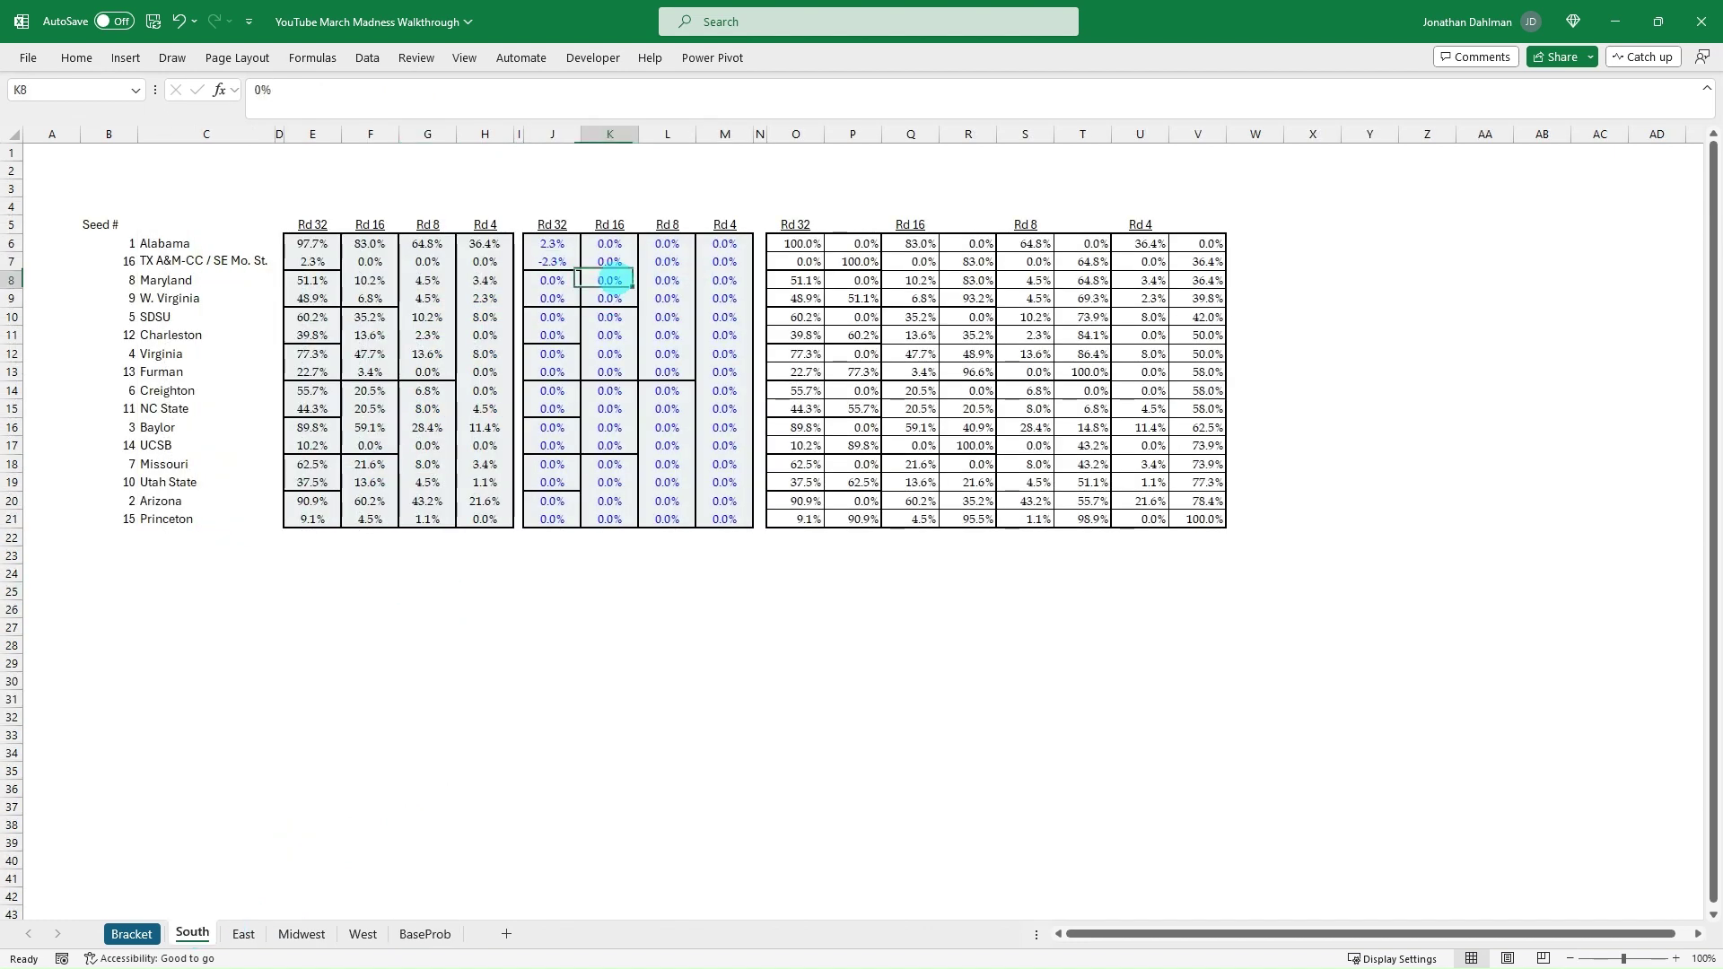
left_click(244, 934)
left_click(552, 298)
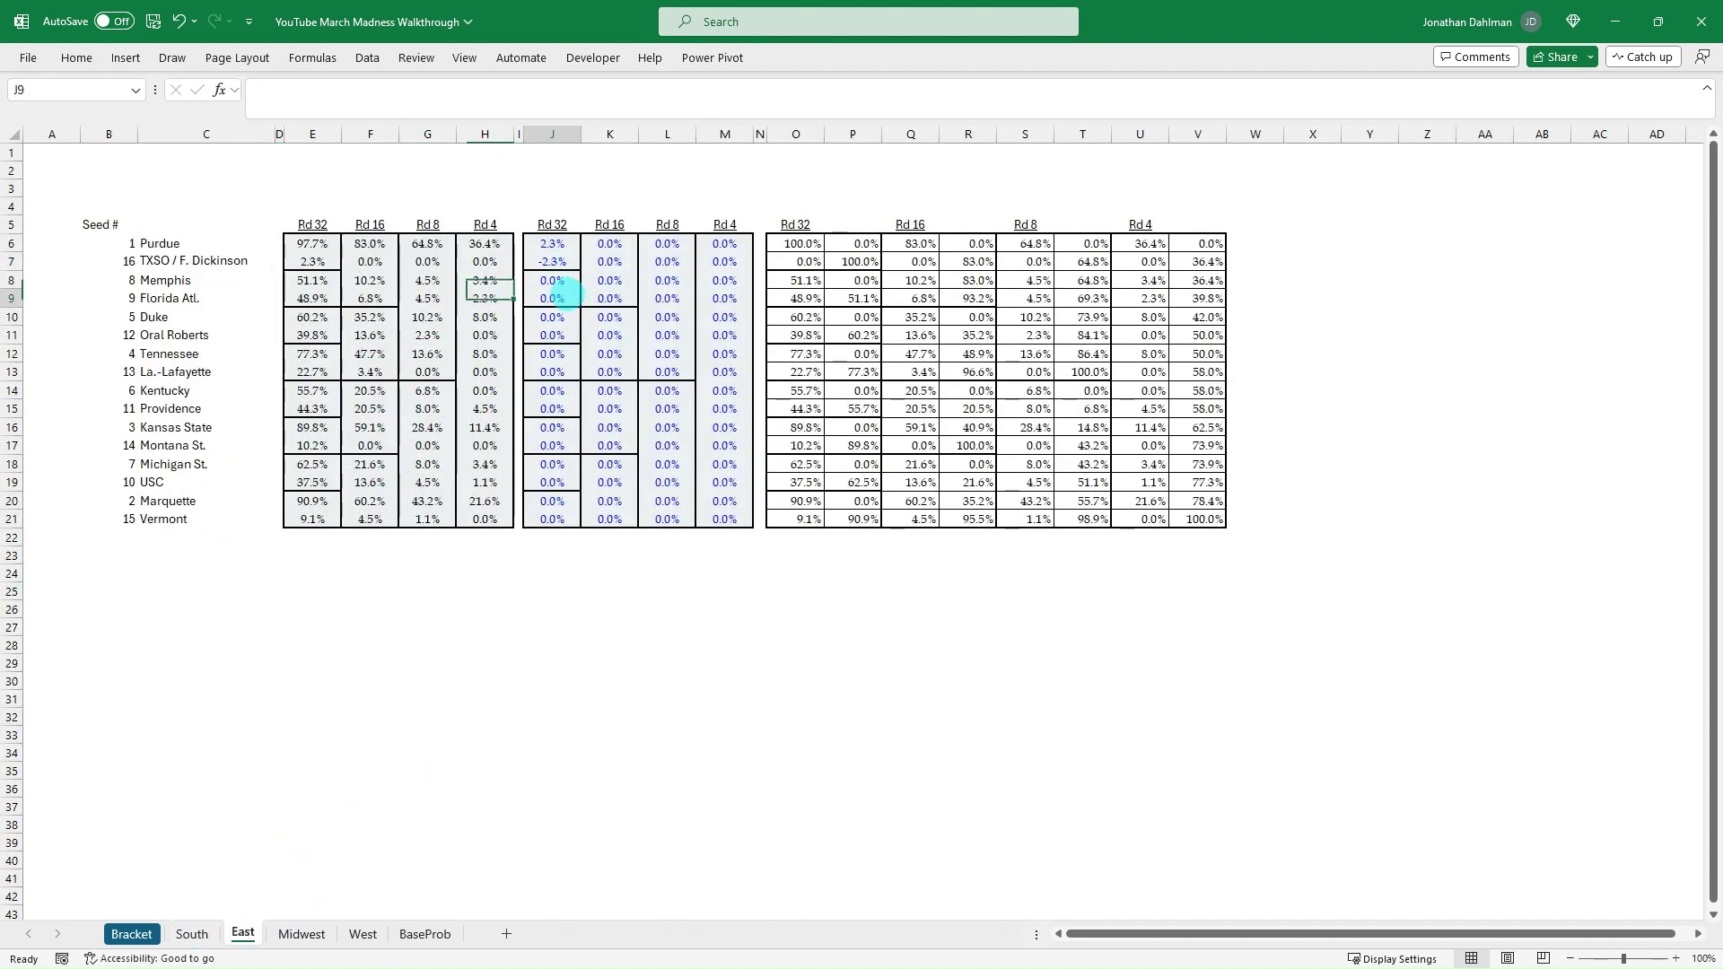
left_click(552, 354)
left_click(559, 445)
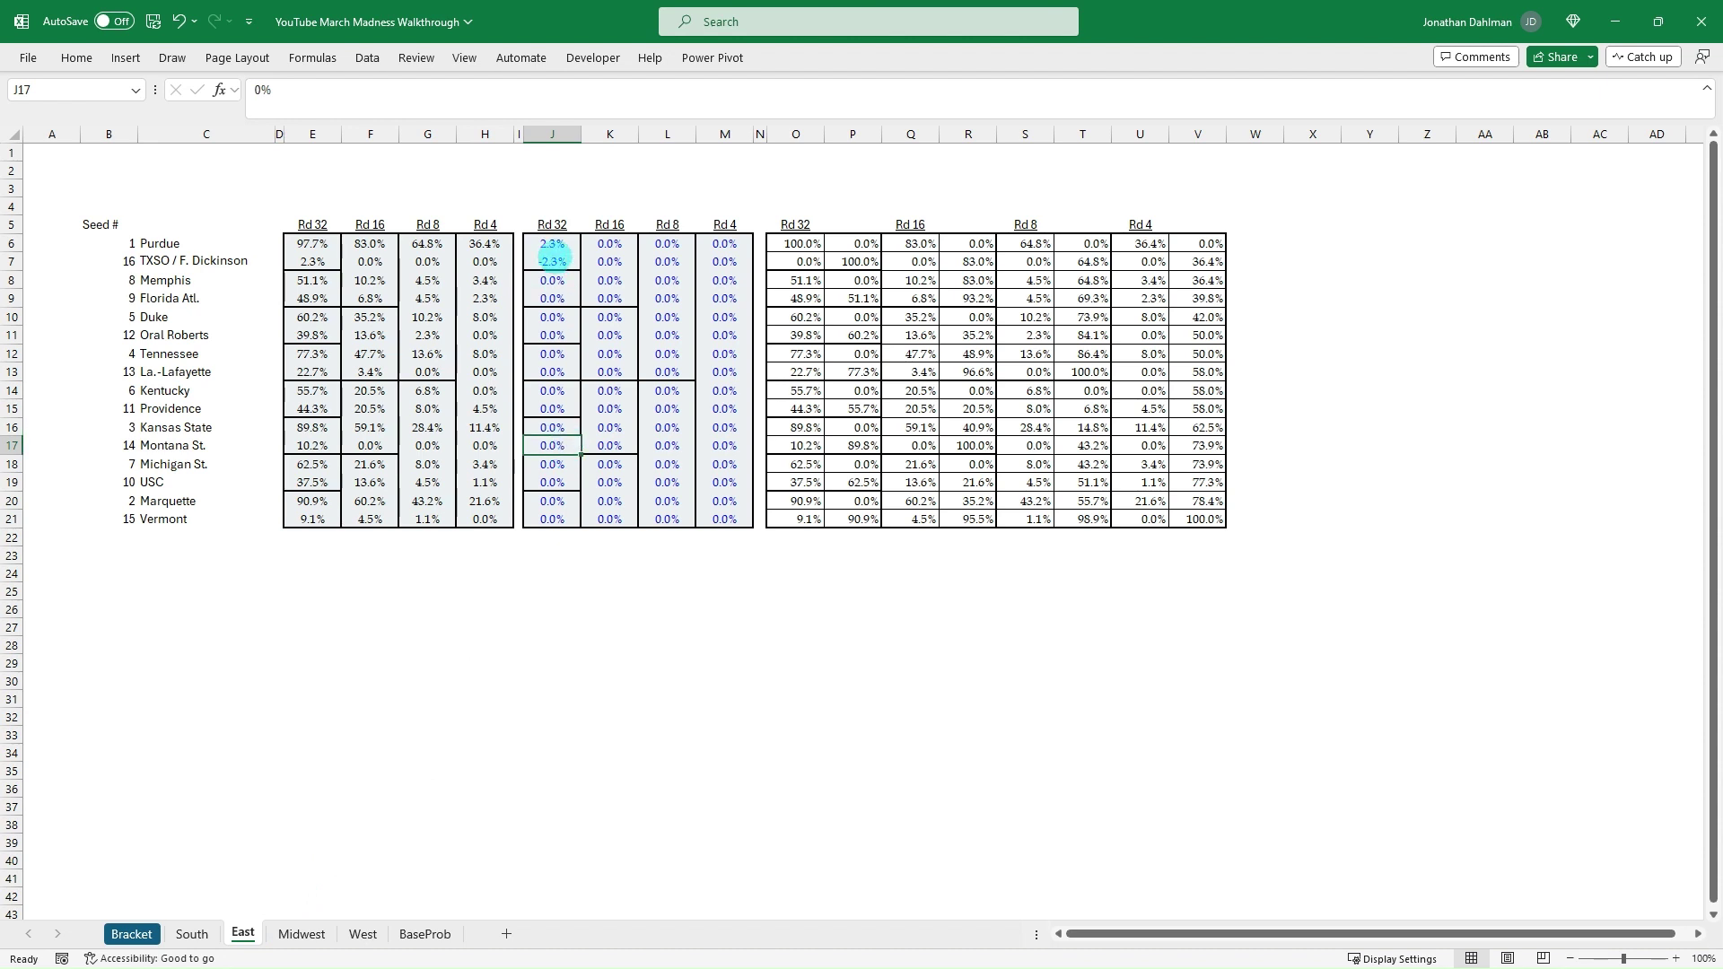
left_click(610, 317)
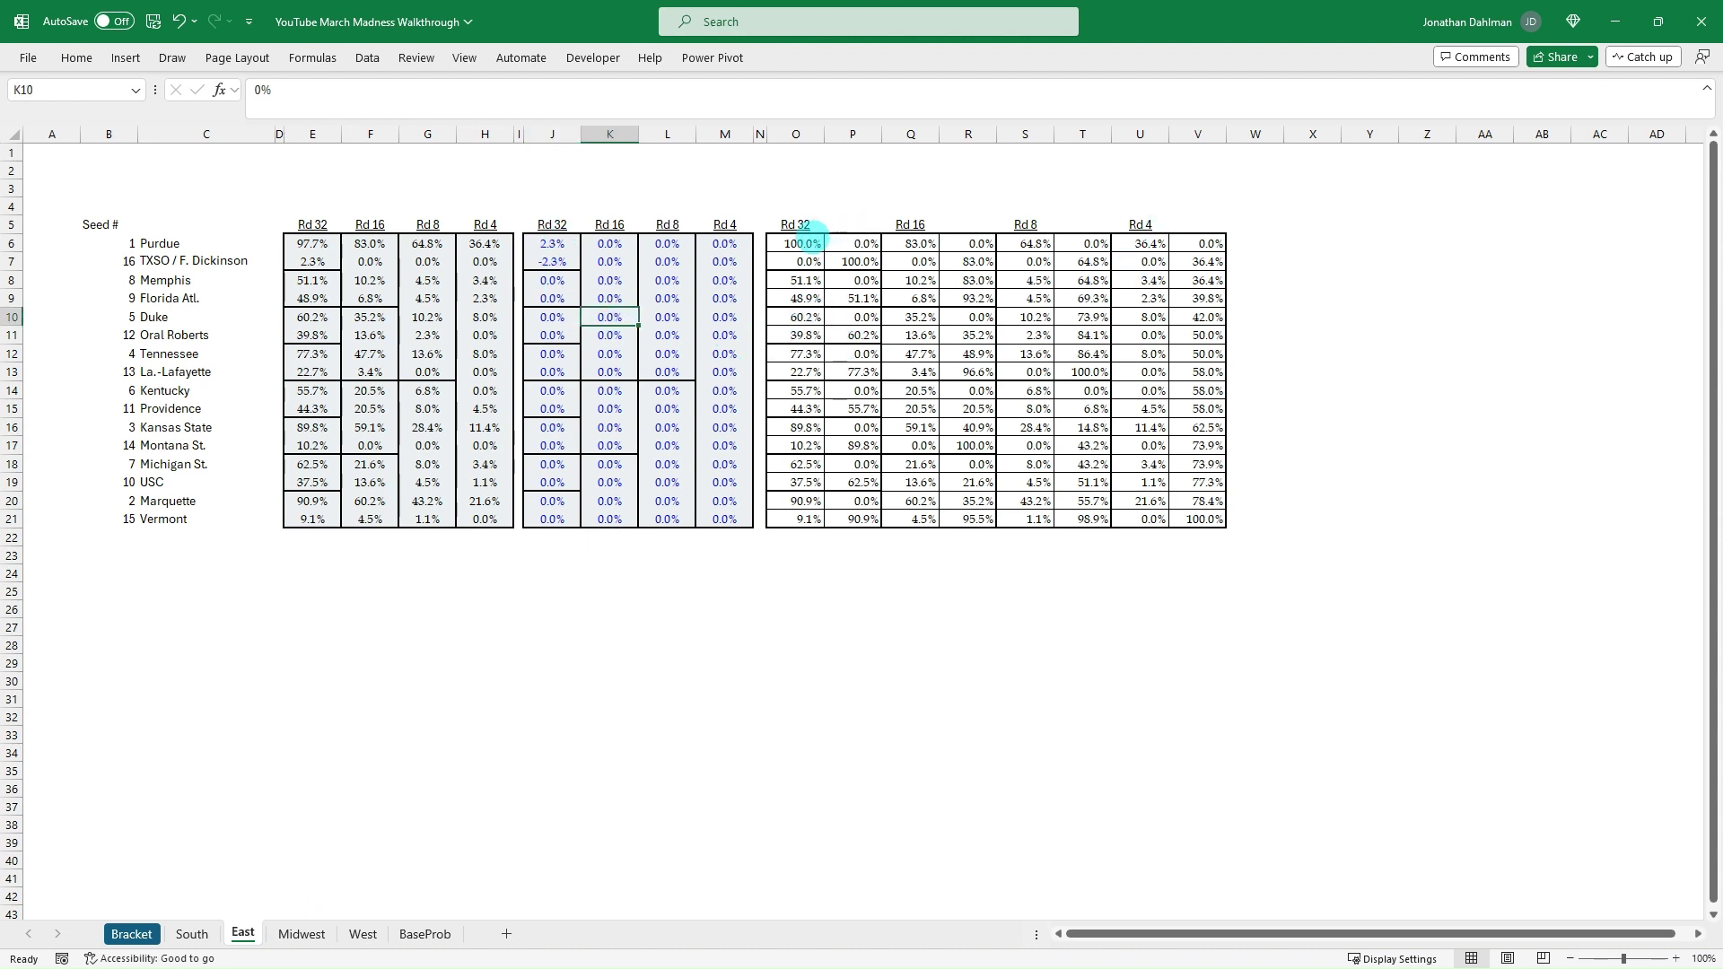
left_click(794, 243)
left_click_drag(894, 308, 1204, 516)
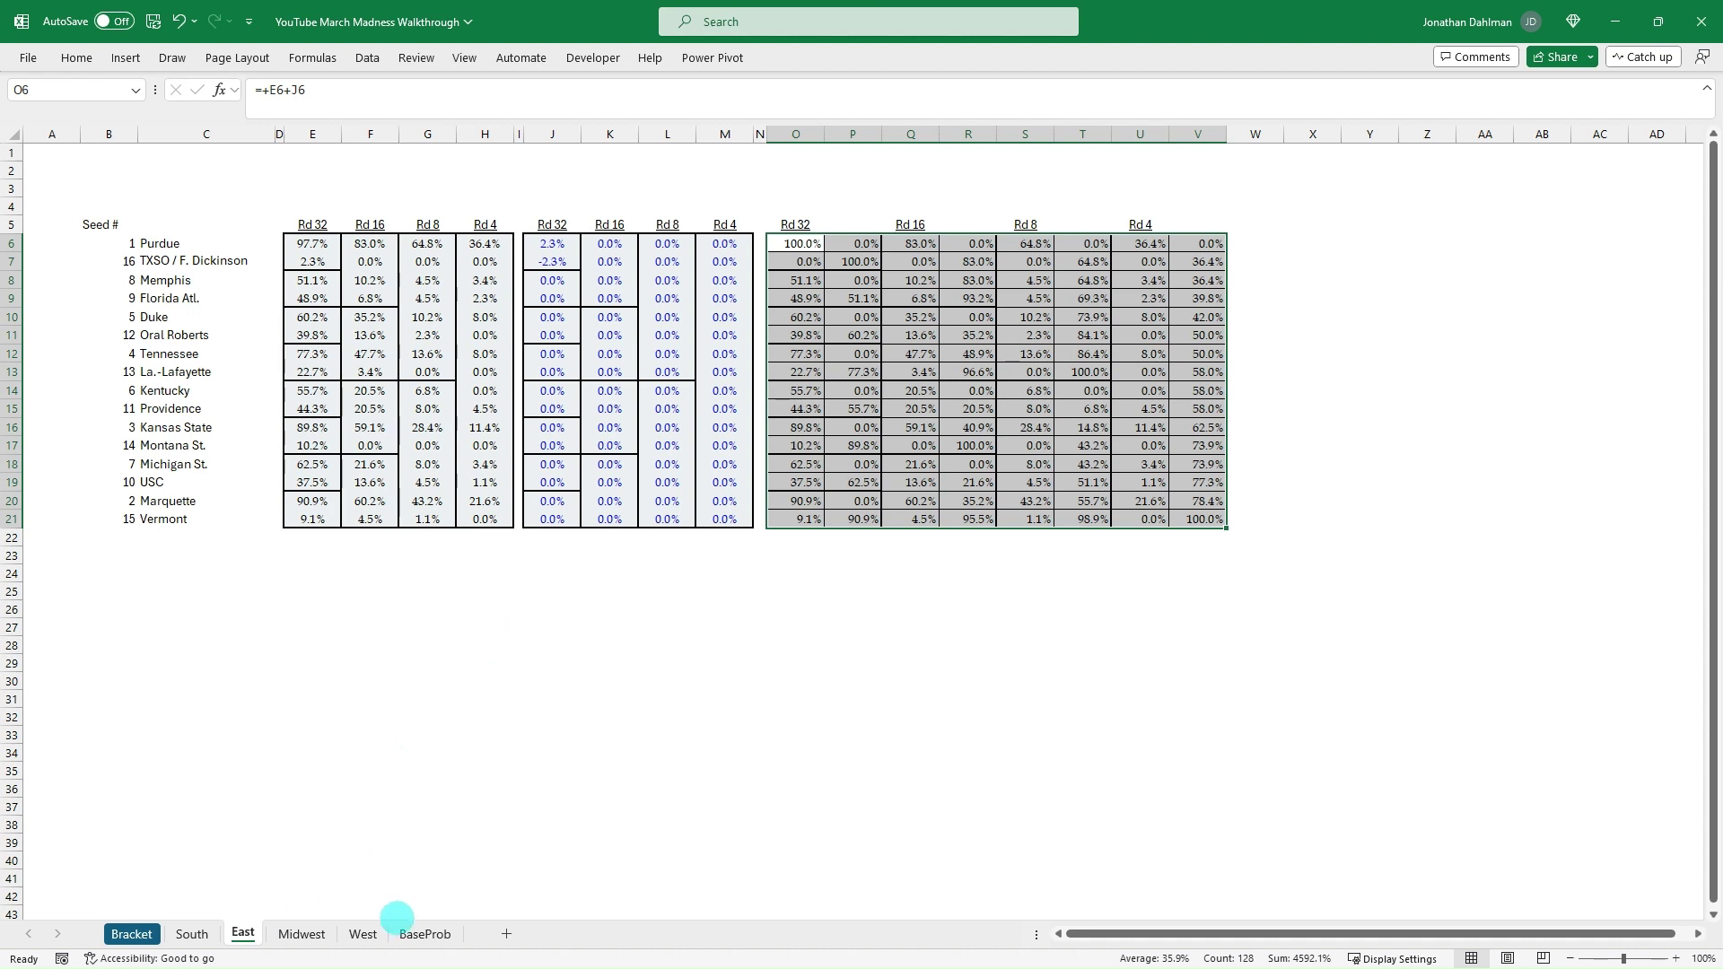
left_click(362, 935)
left_click(314, 934)
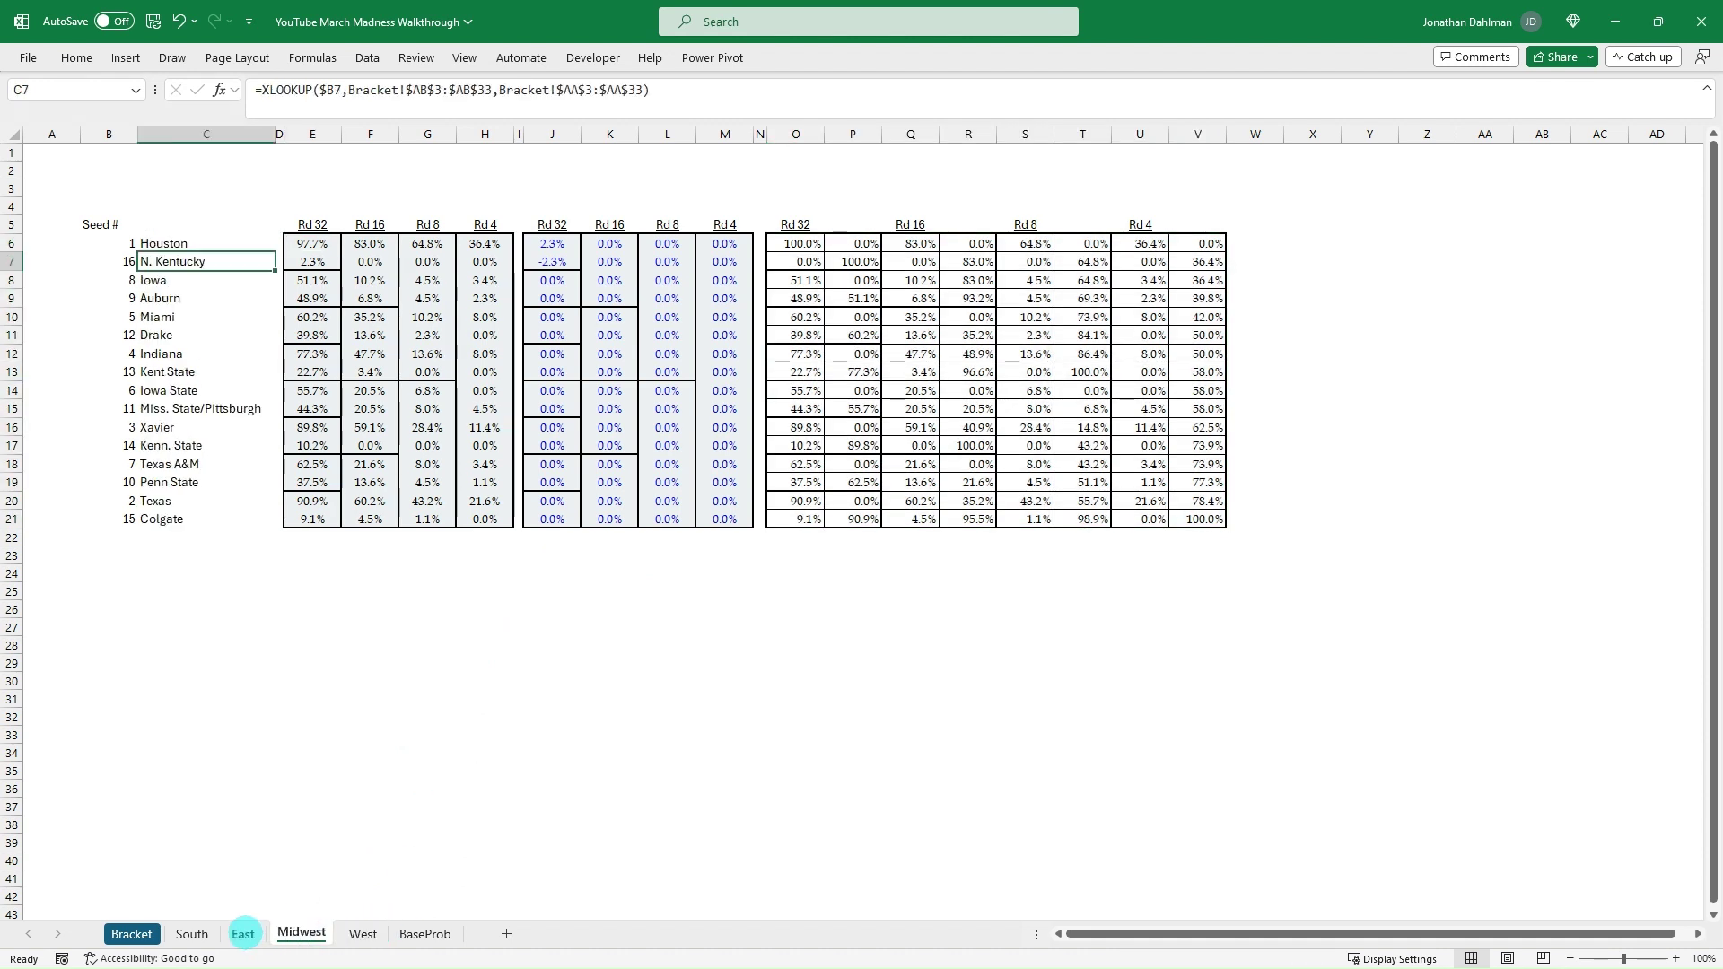
left_click(242, 934)
left_click(192, 934)
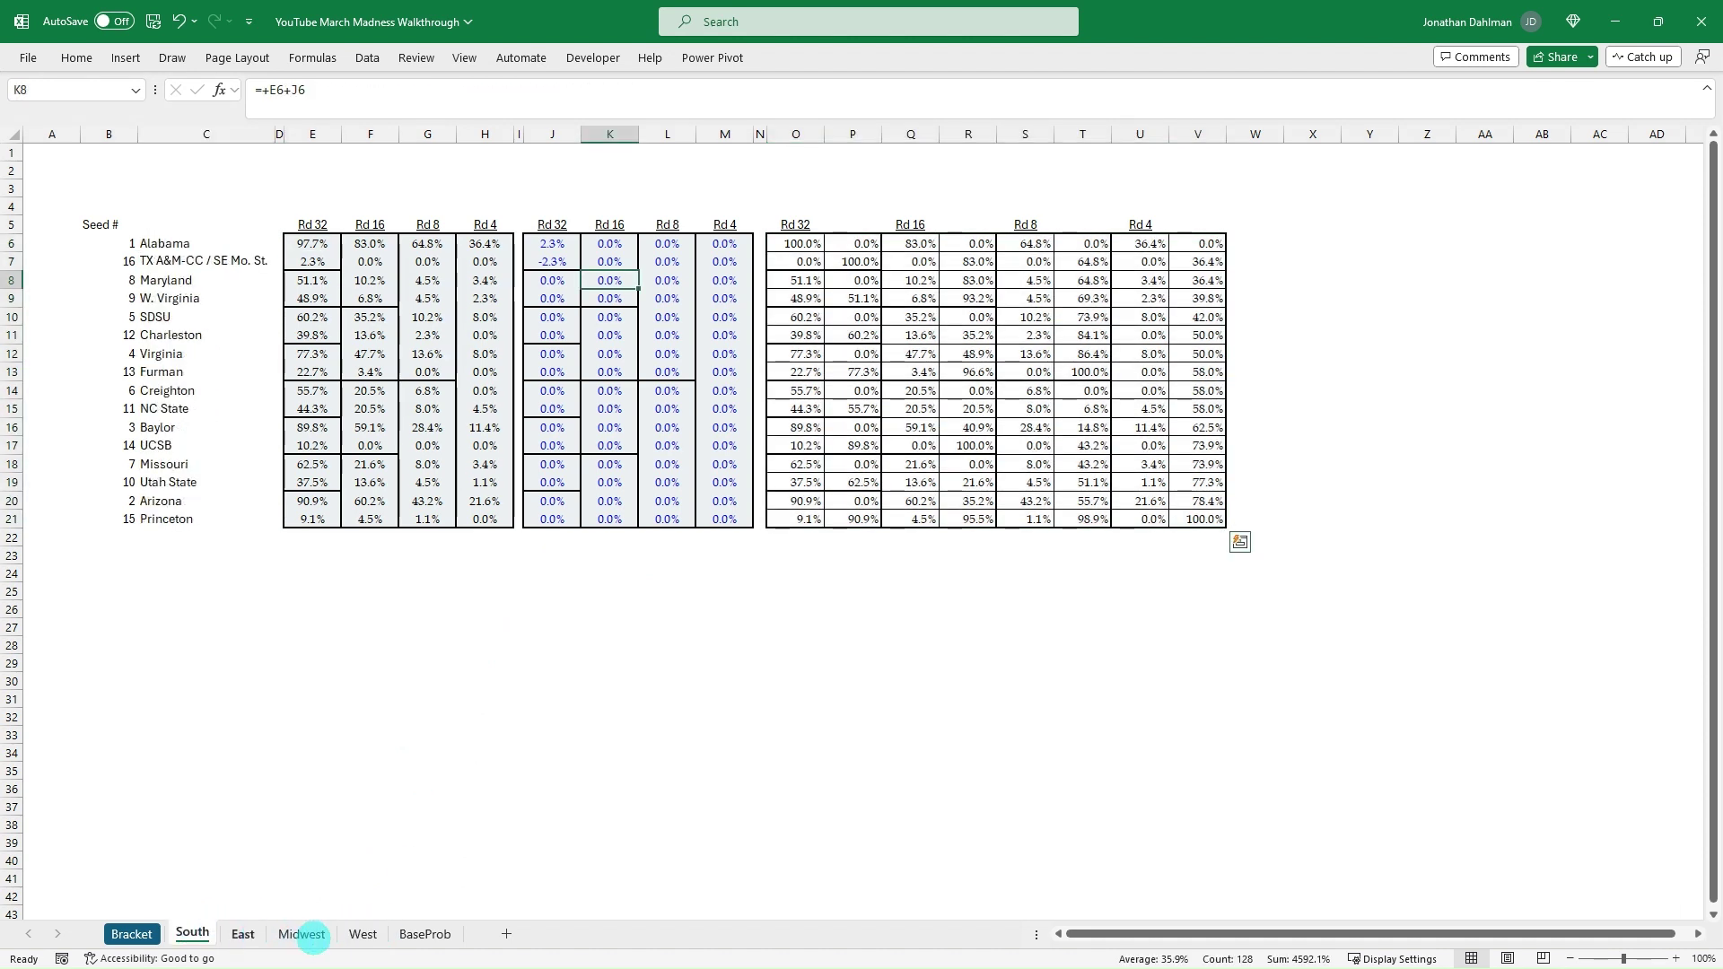
left_click(361, 934)
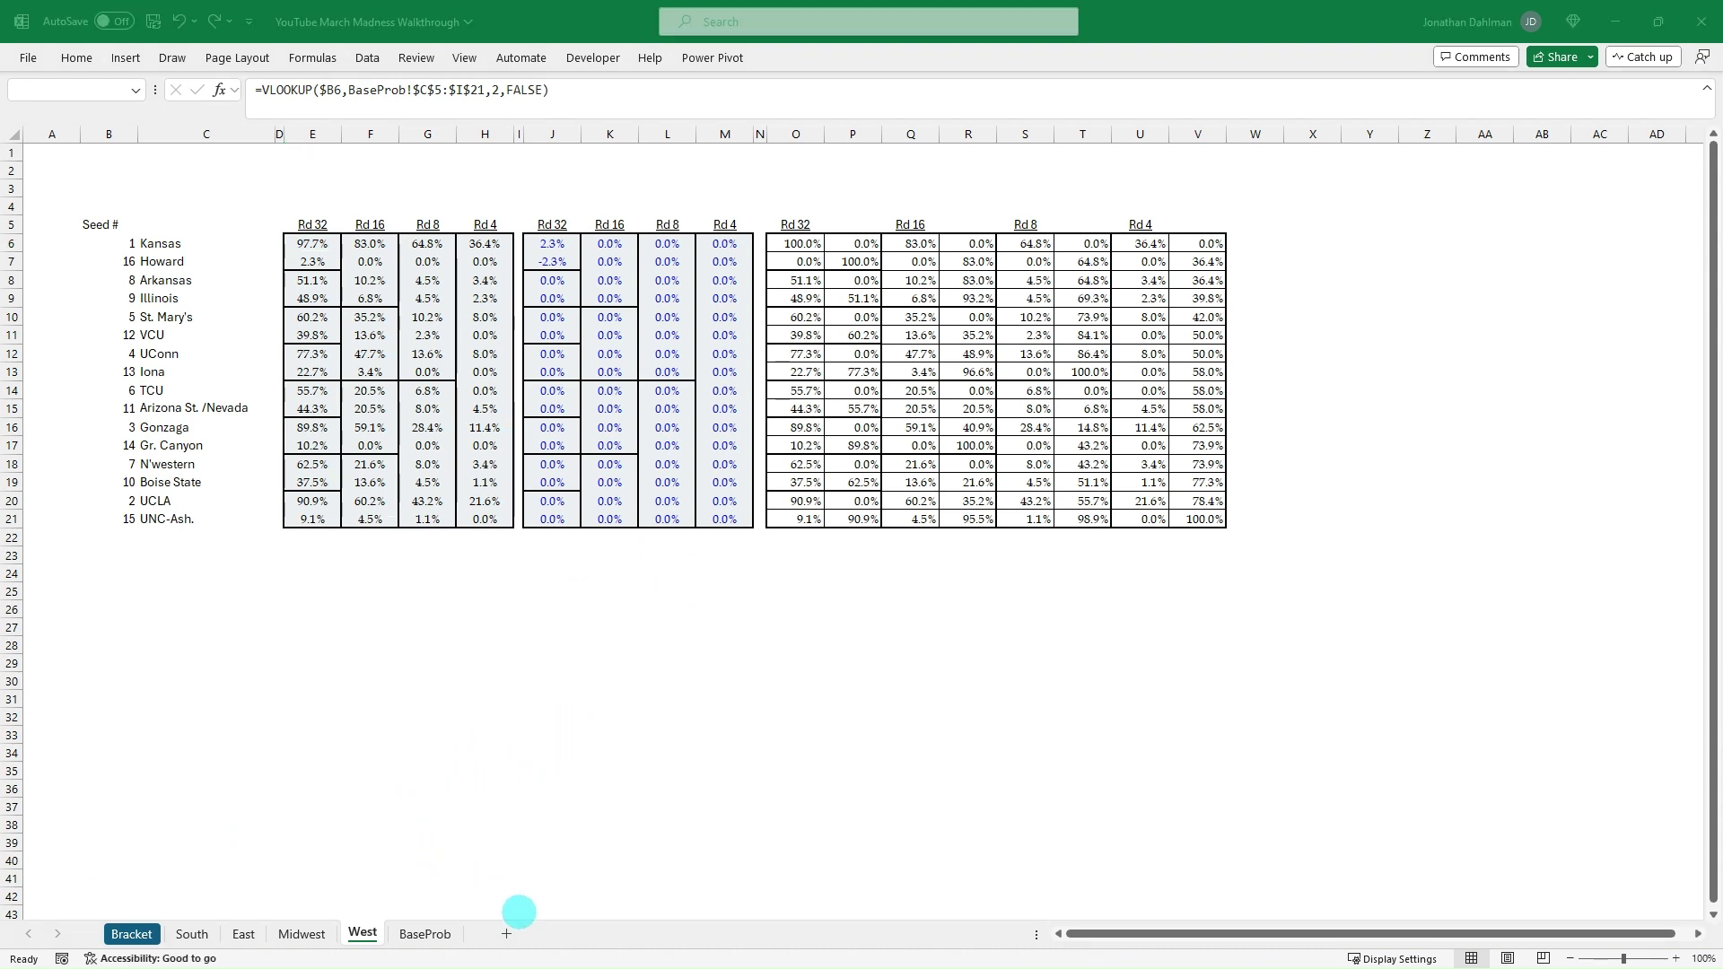
Step: Insert a new sheet and name it FinalFour
left_click(507, 934)
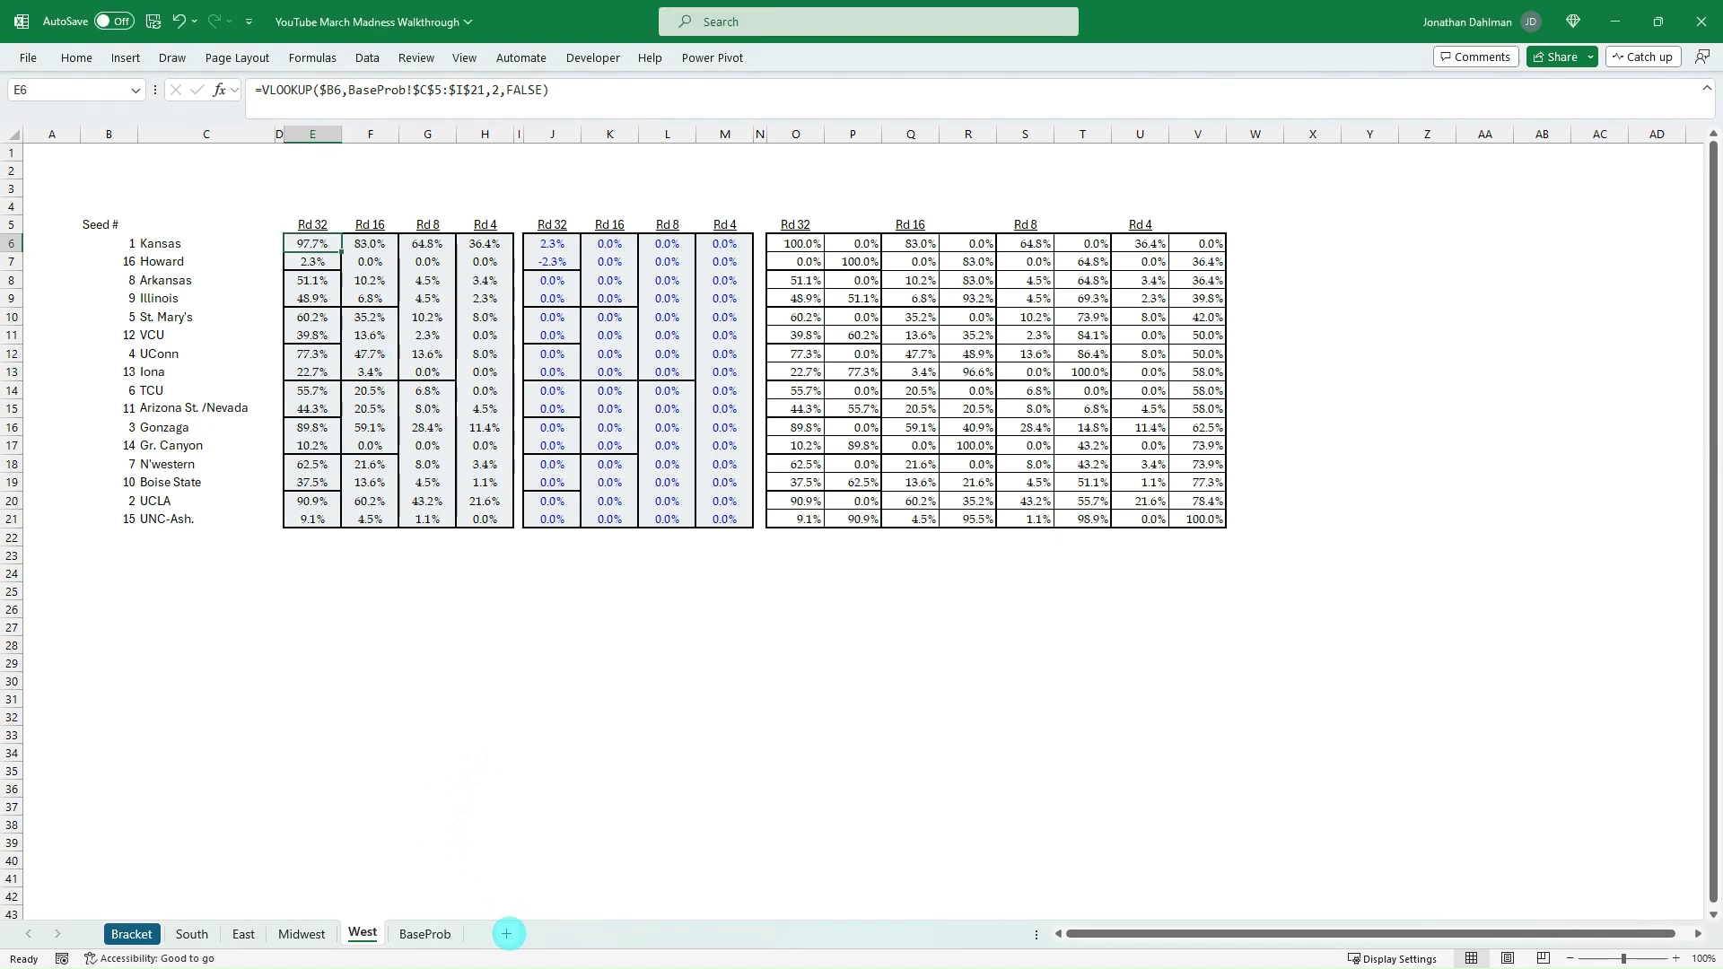
double_click(418, 933)
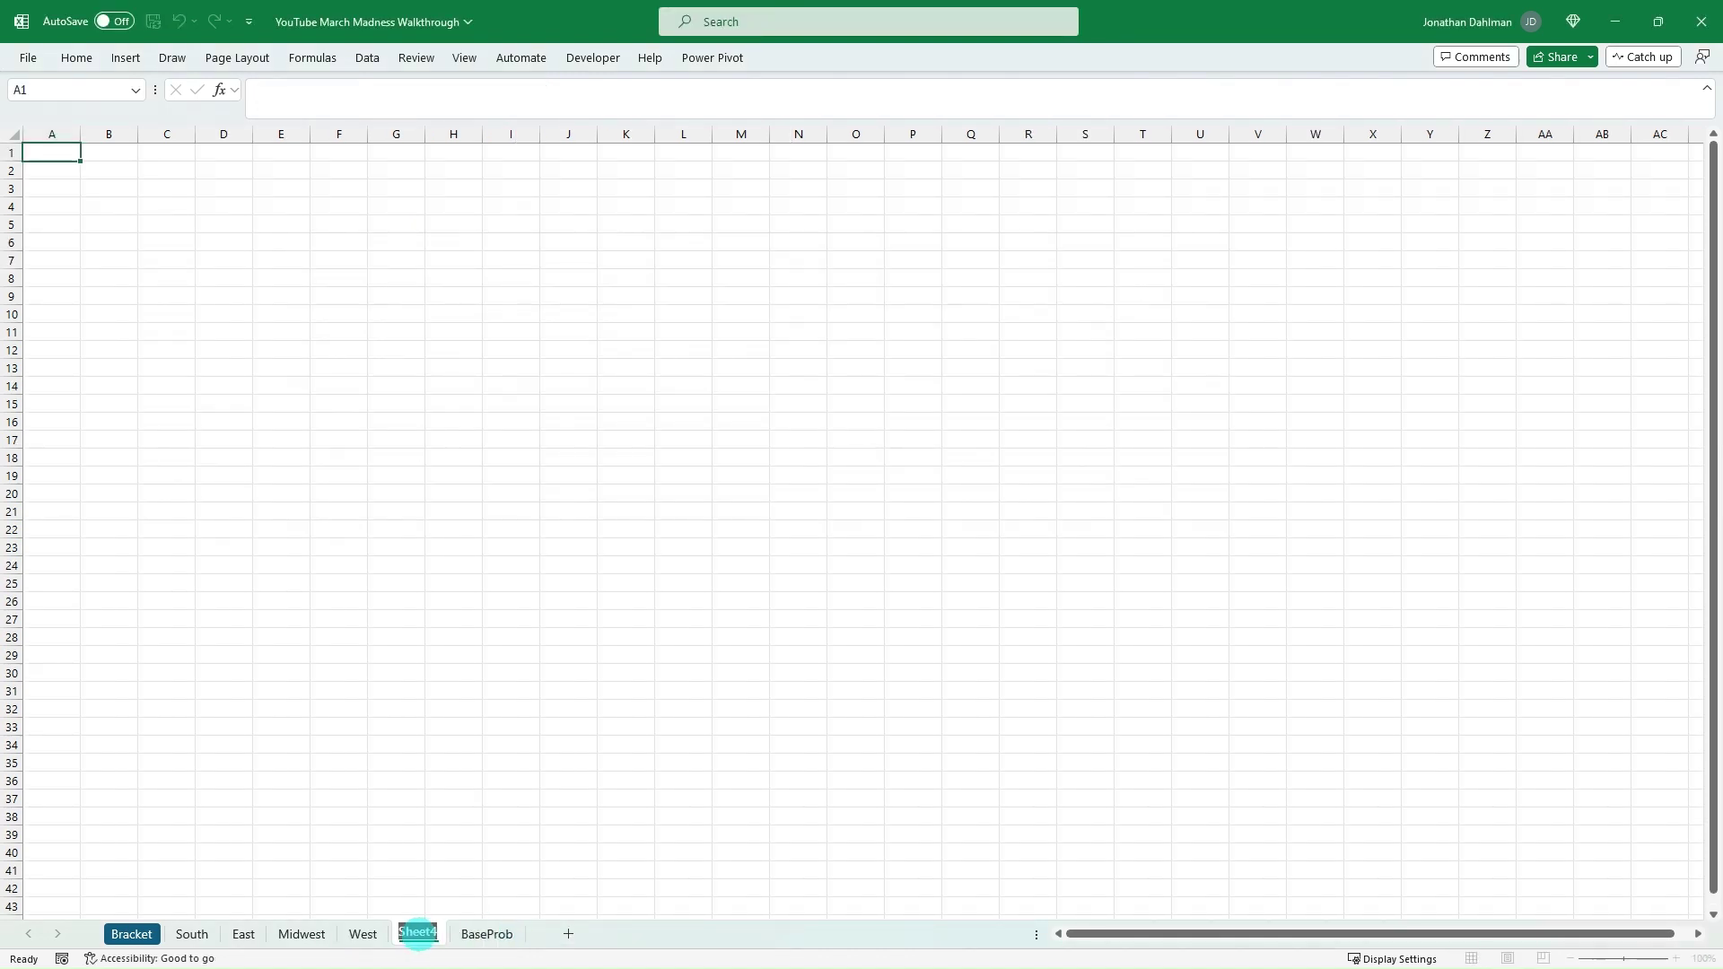
type("FinalFour")
key("Return")
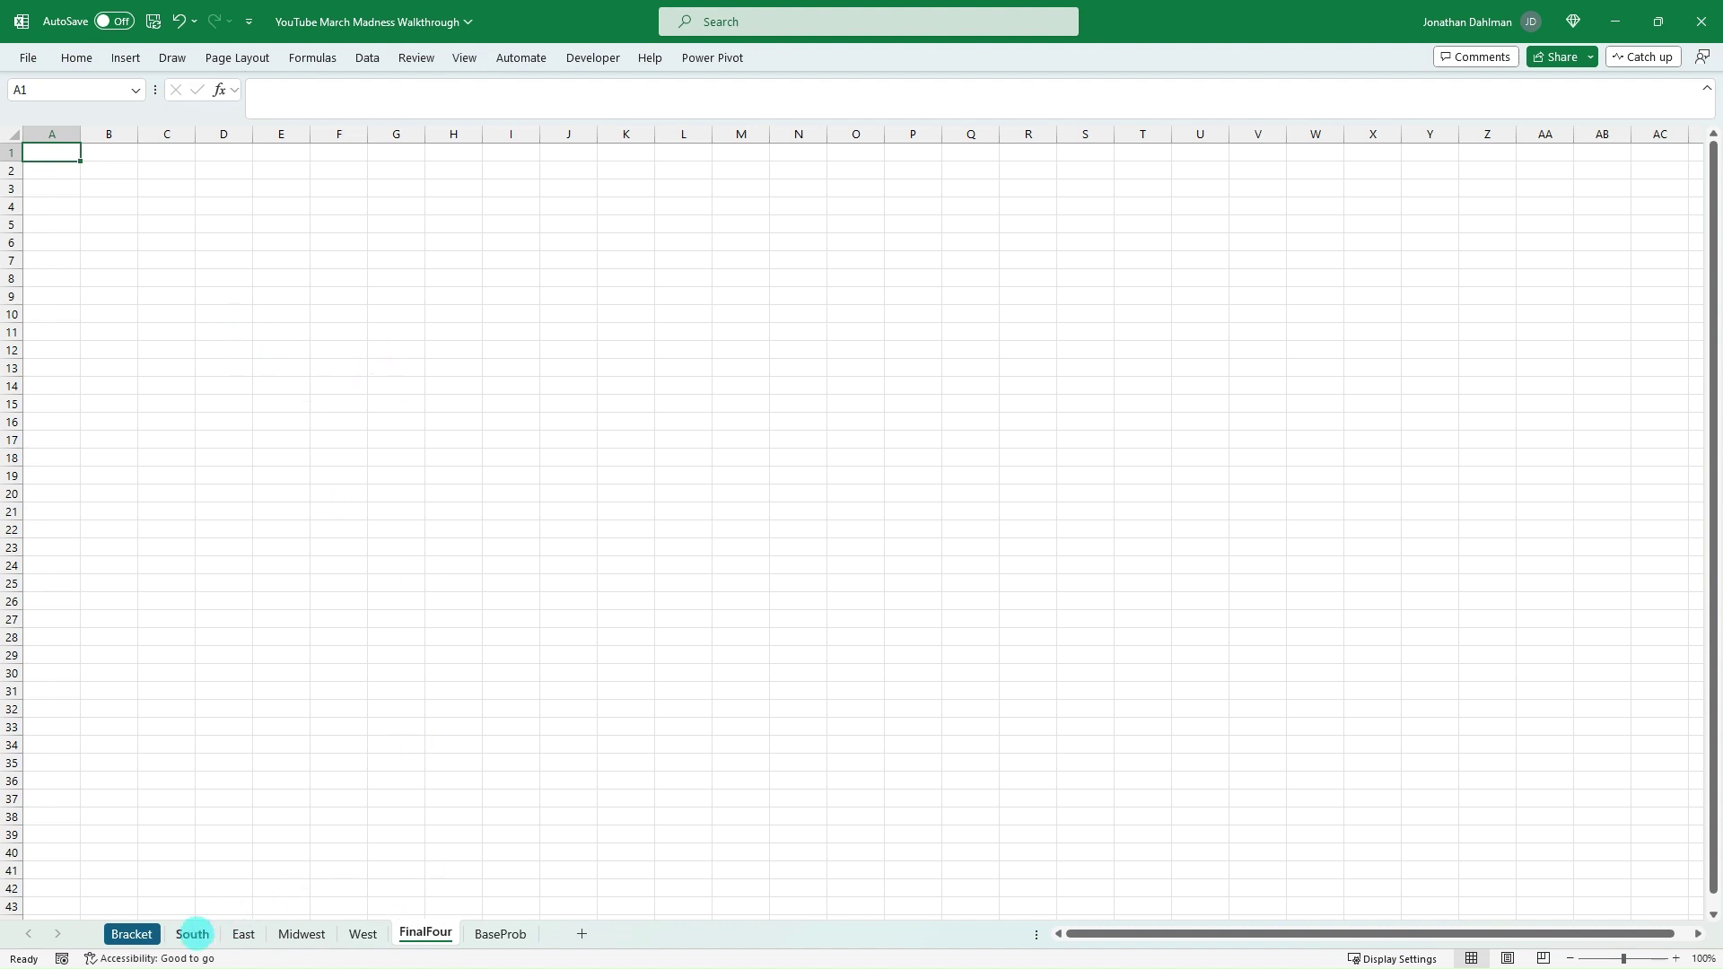
Step: Copy the South seeds and team names into FinalFour B3 and autofit columns B and C
left_click(192, 934)
left_click_drag(123, 241, 209, 527)
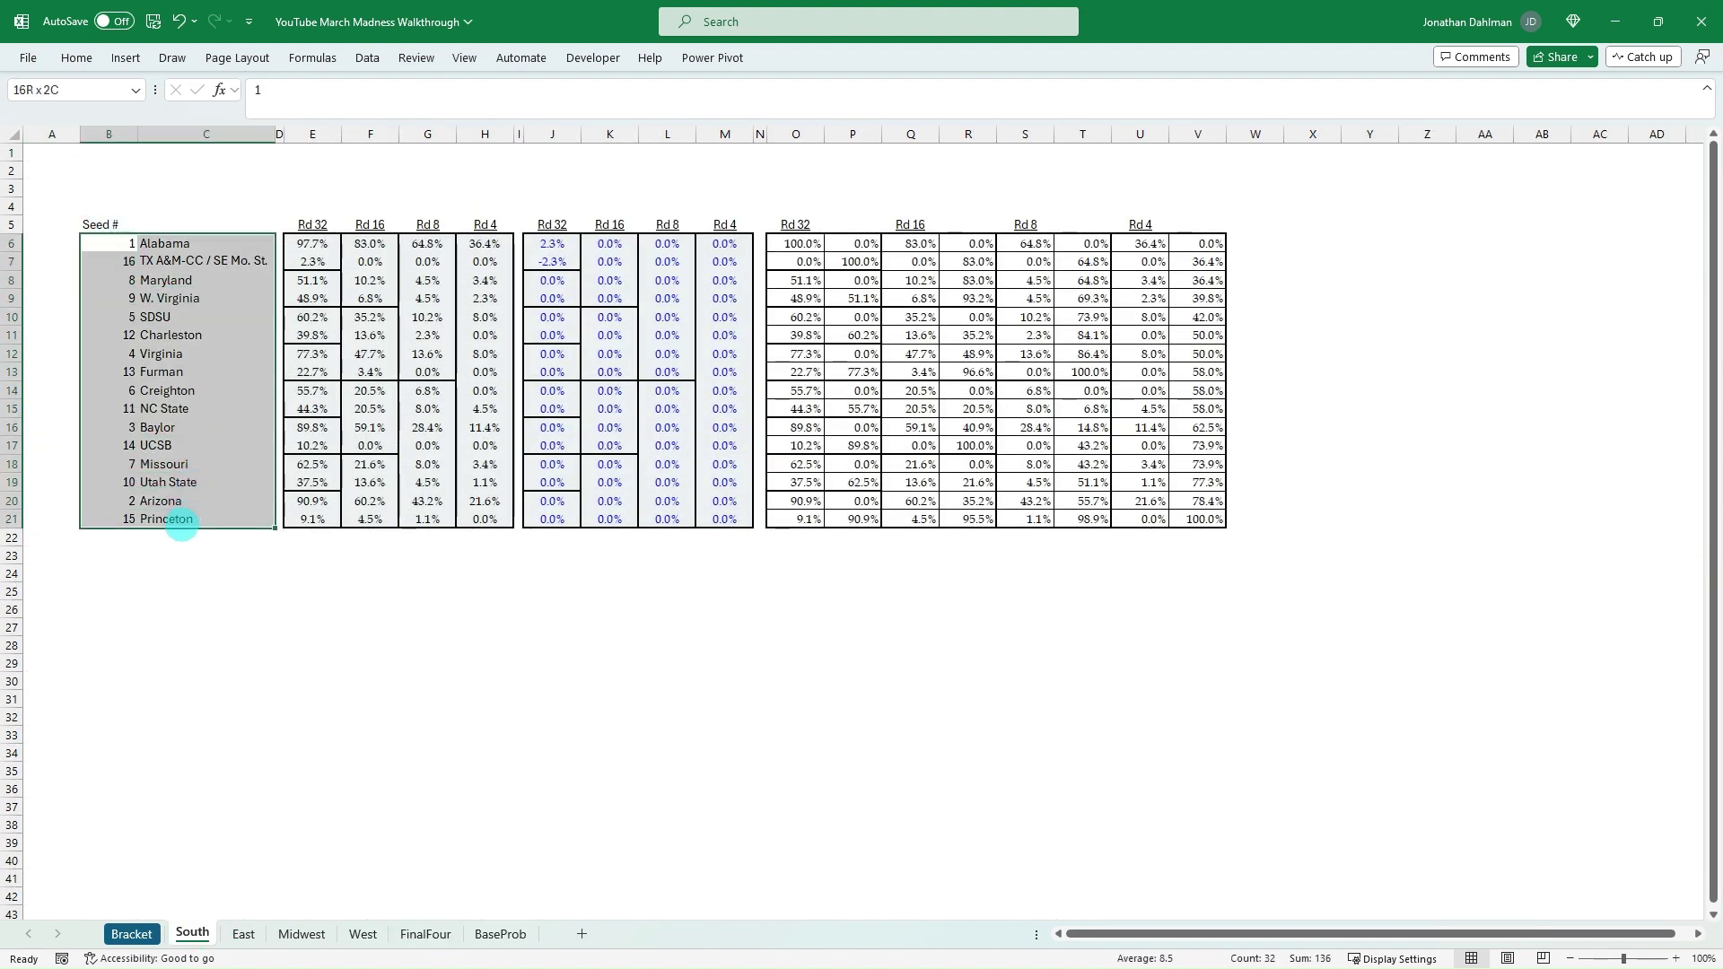
key("ctrl+c")
left_click(425, 934)
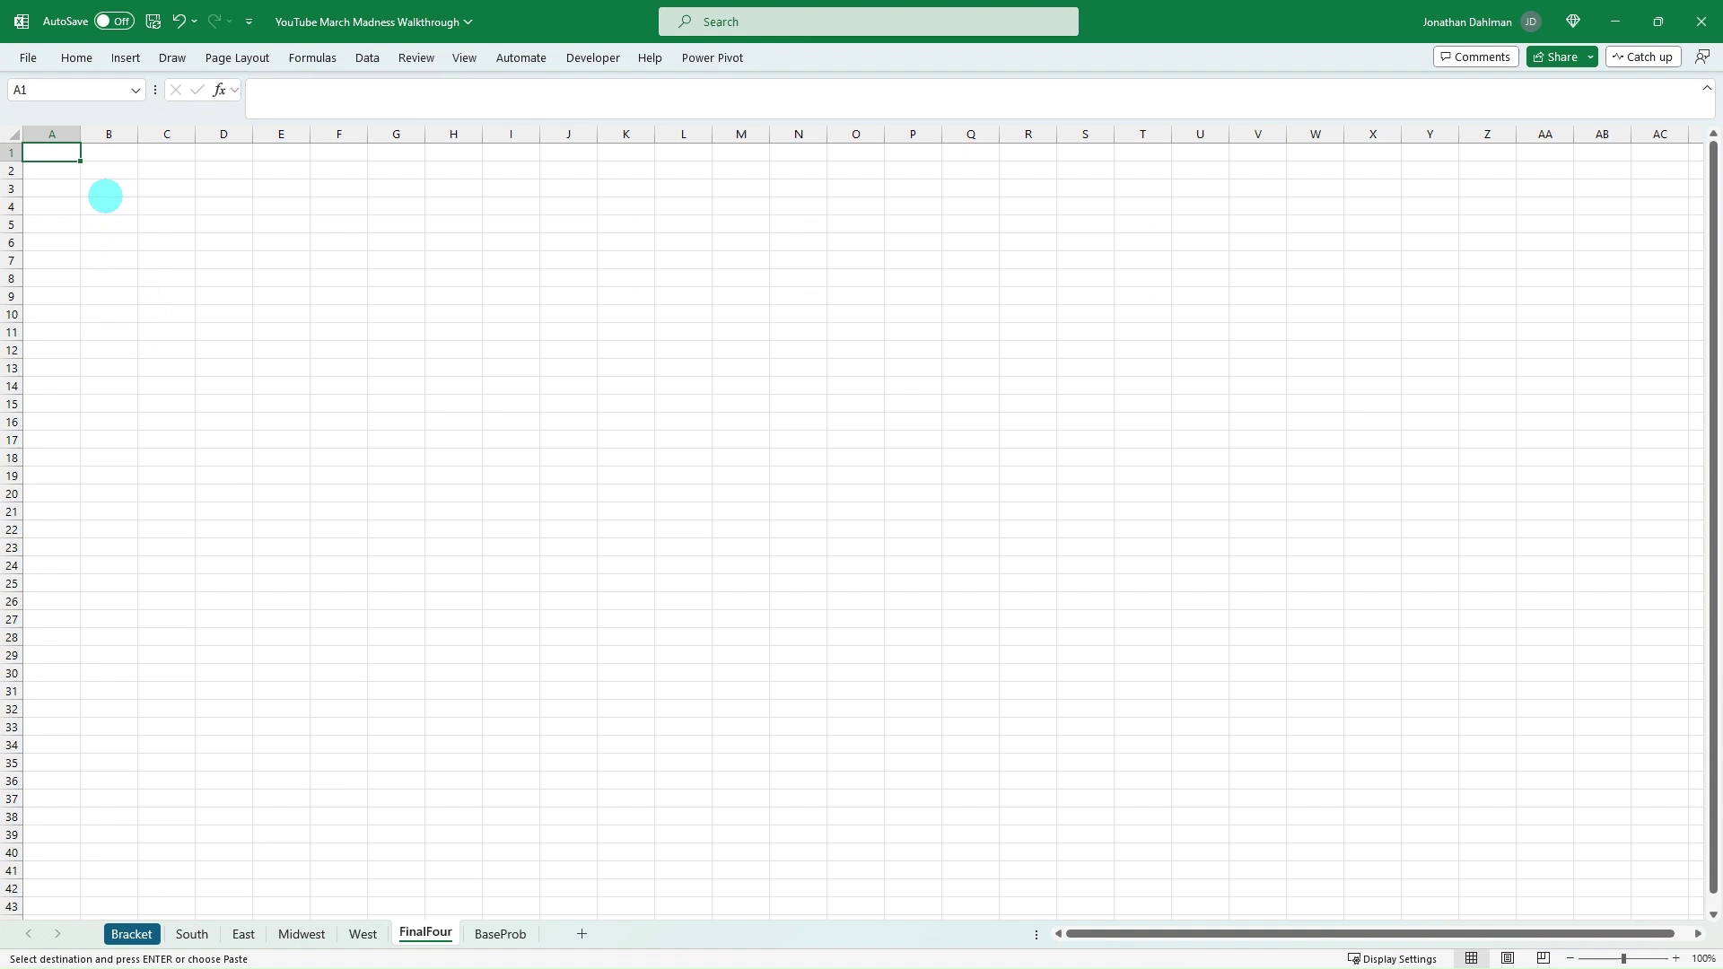
left_click(117, 206)
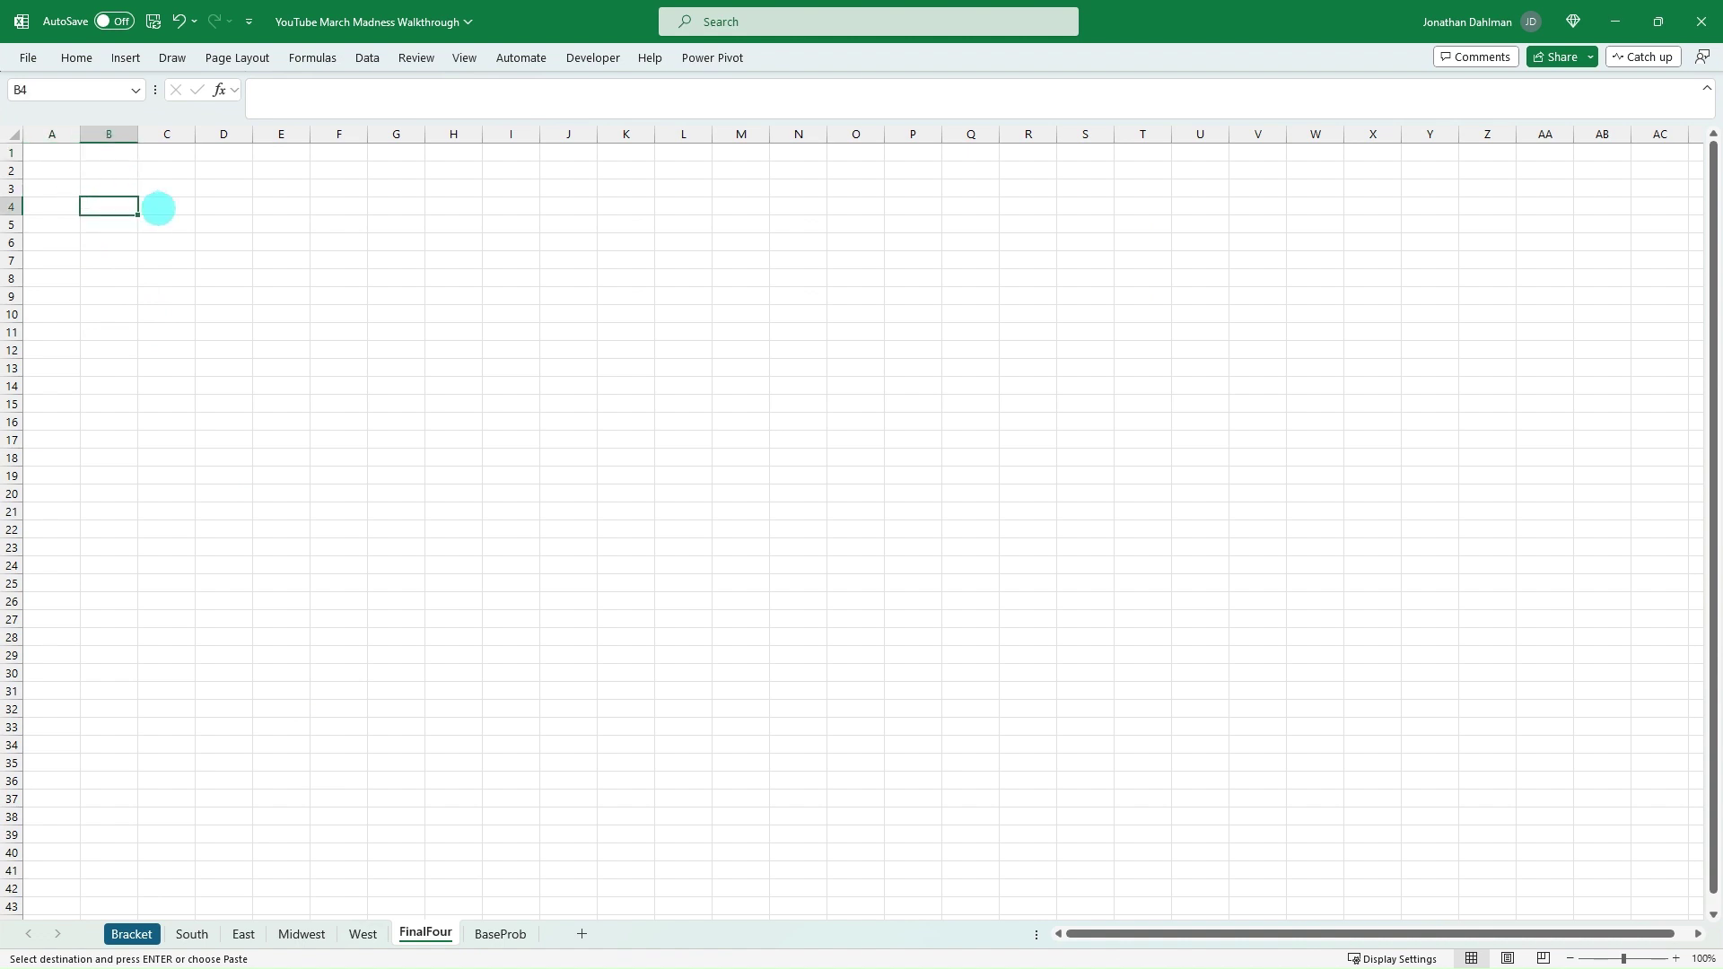
left_click(114, 189)
key("ctrl+v")
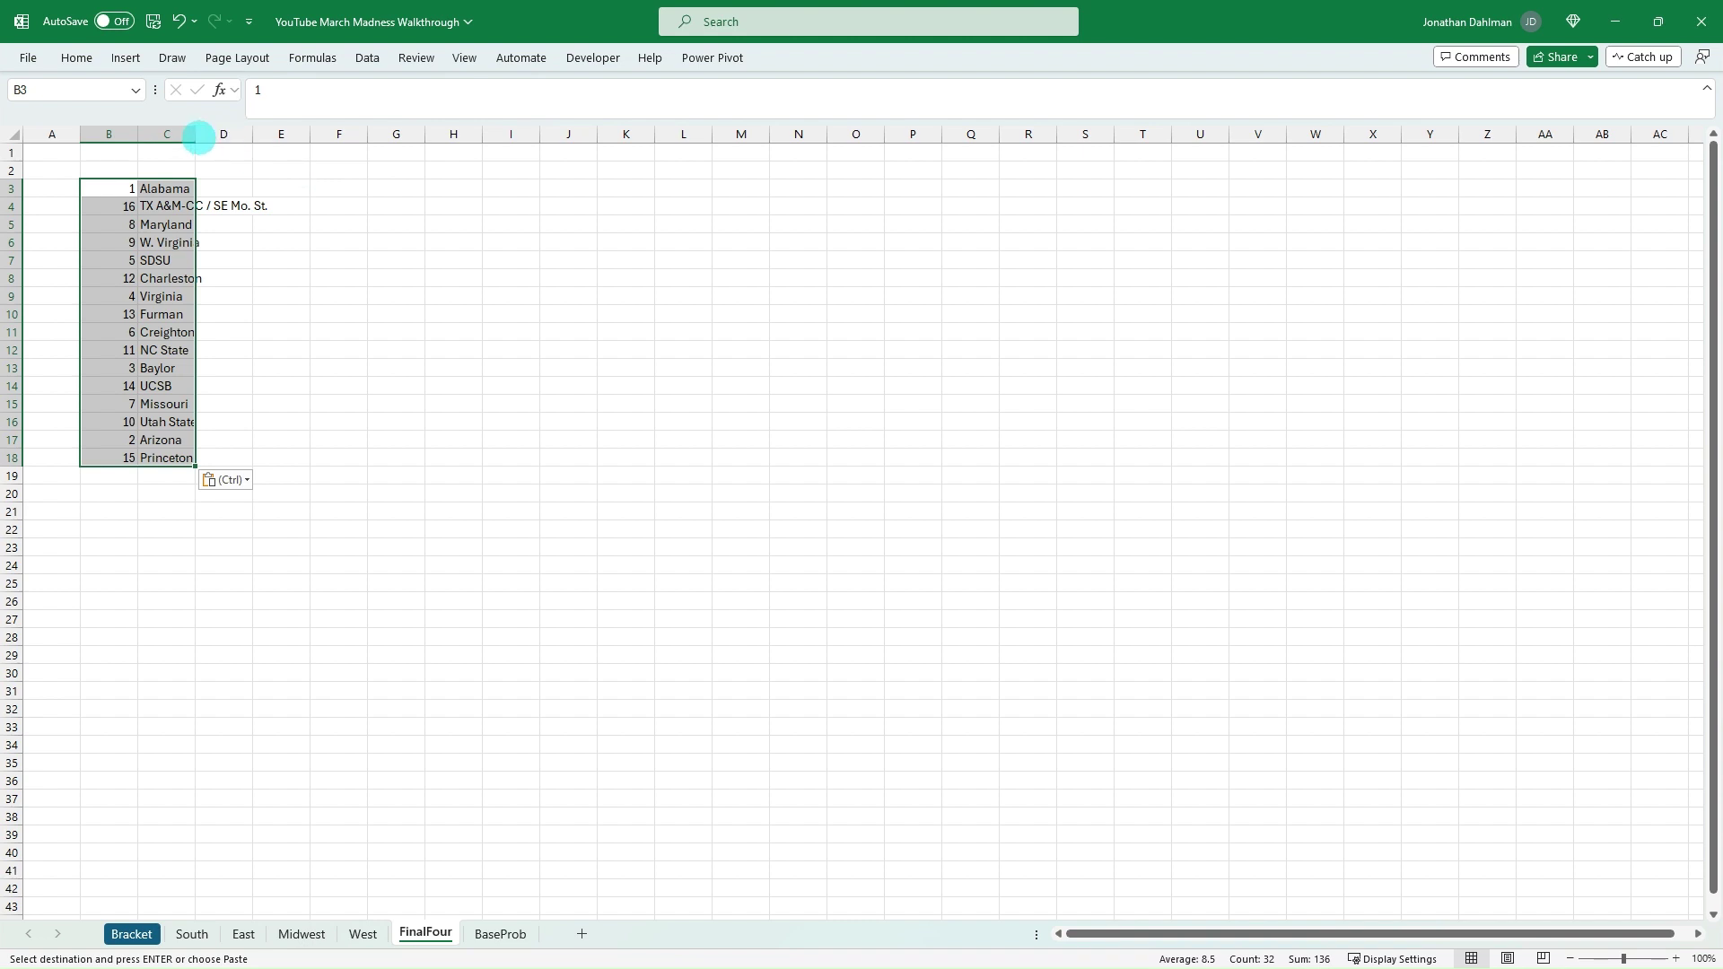
double_click(197, 134)
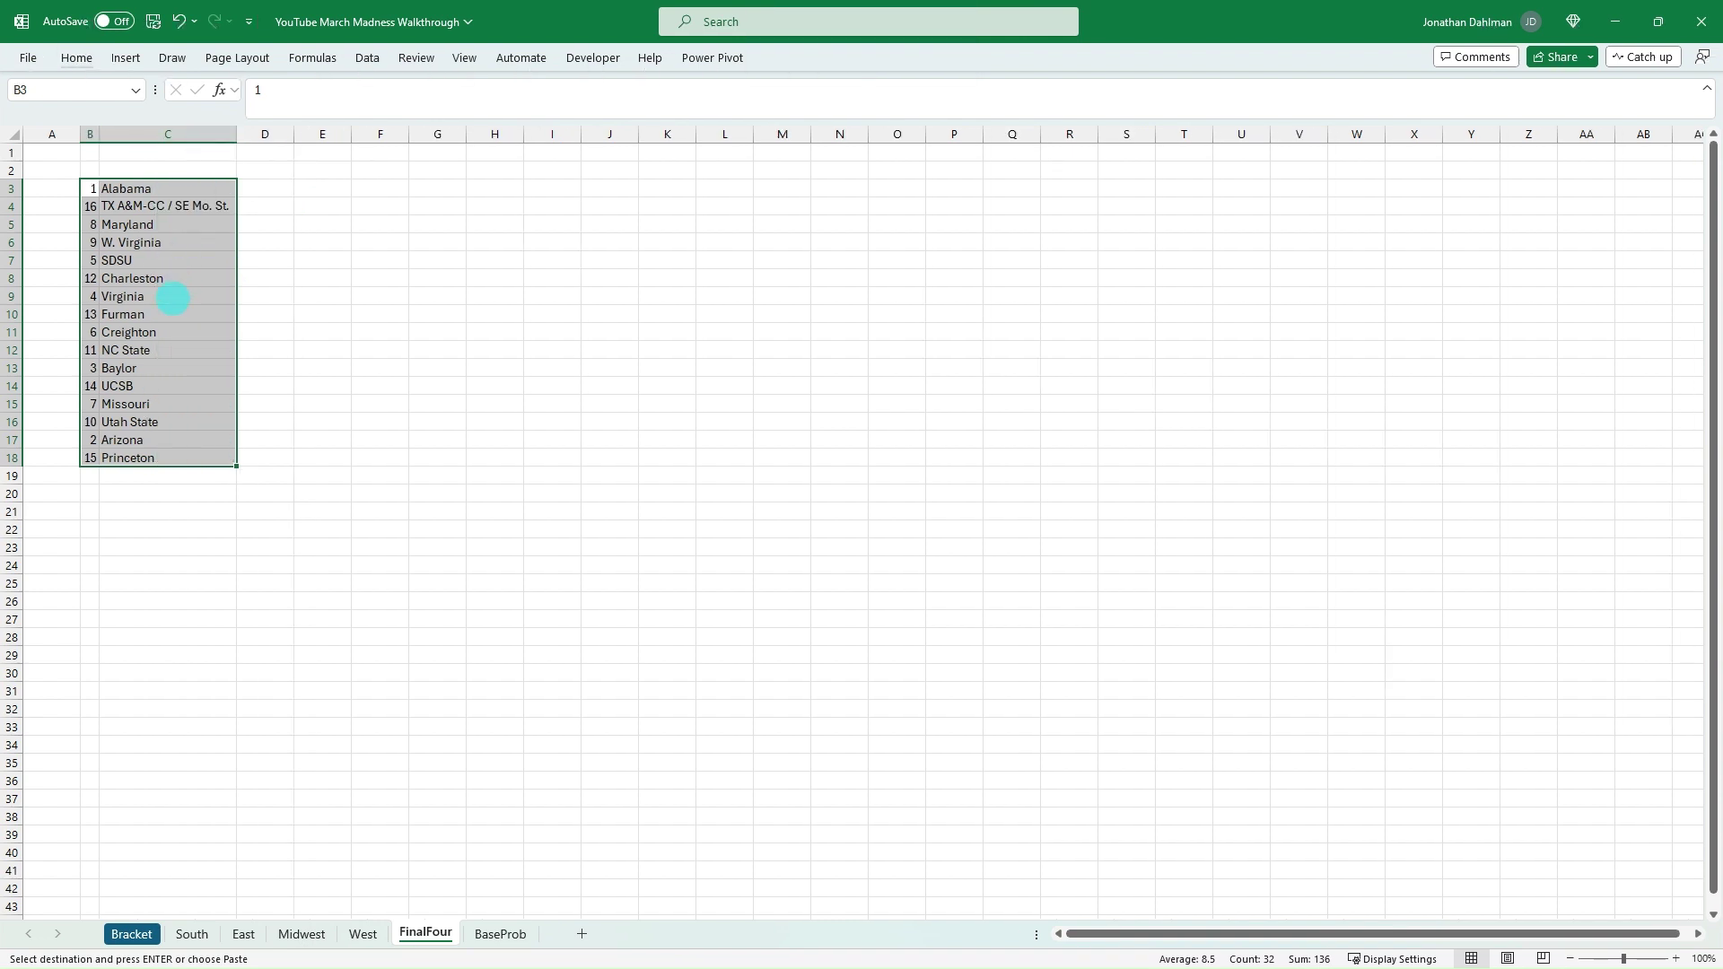
left_click(170, 384)
left_click(104, 474)
left_click(134, 193)
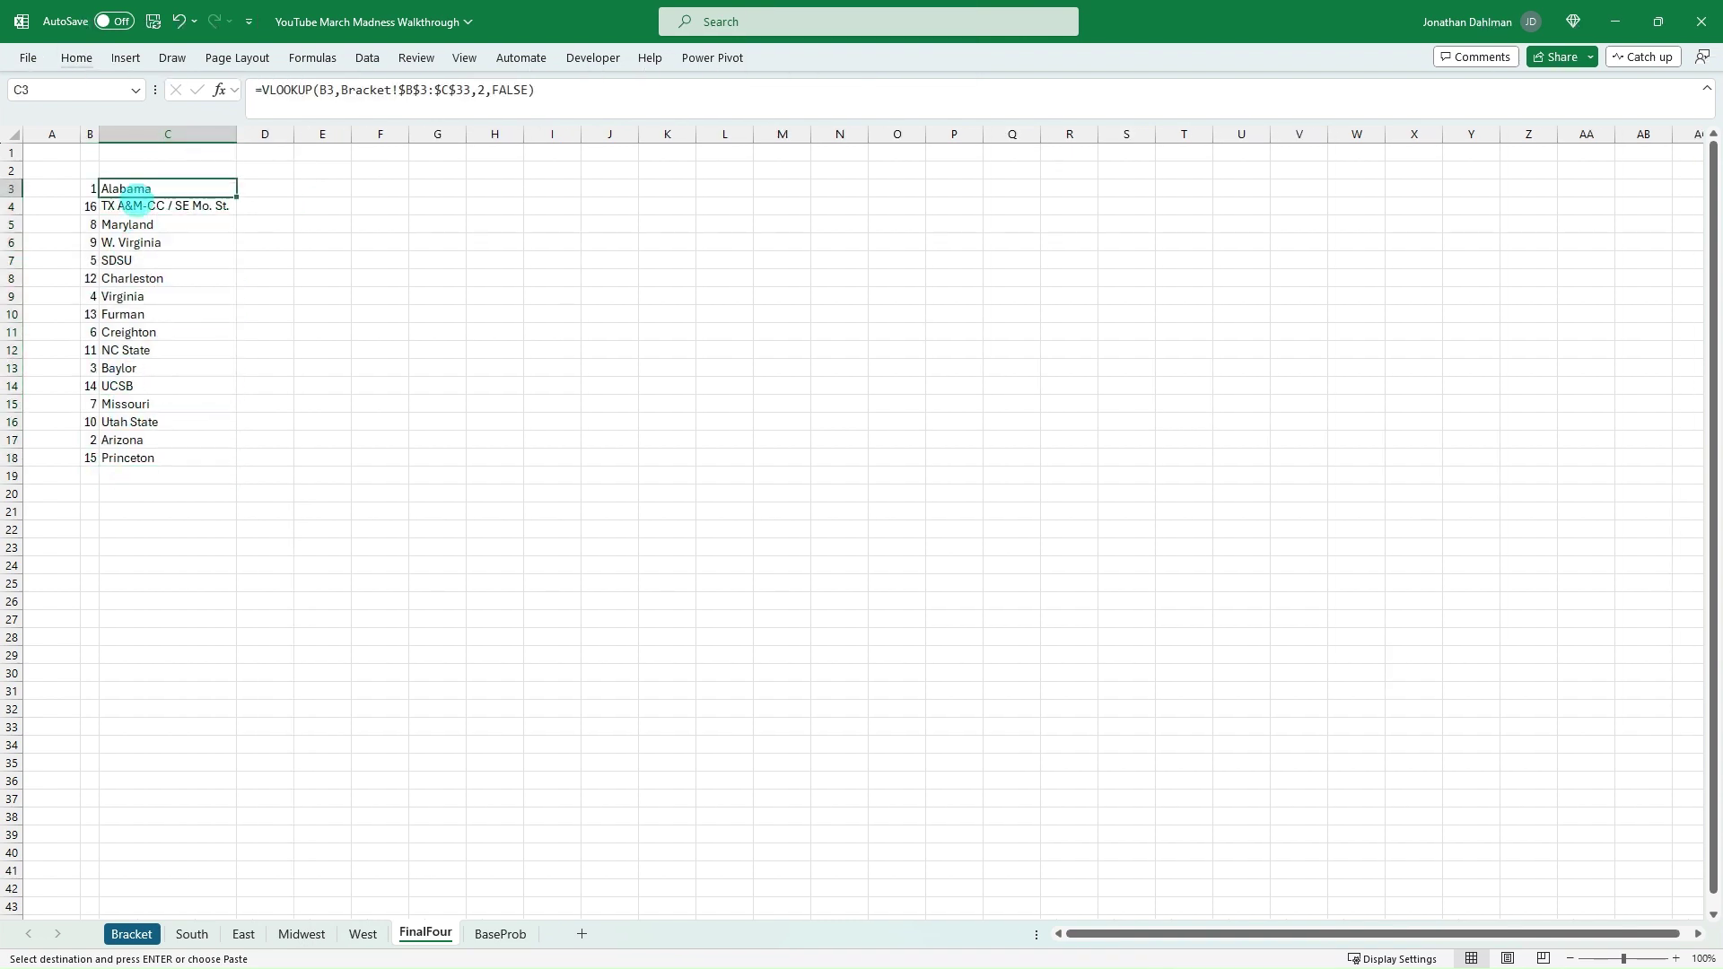
Step: Paste the East seeds and team names into B19 below the South teams
left_click(243, 934)
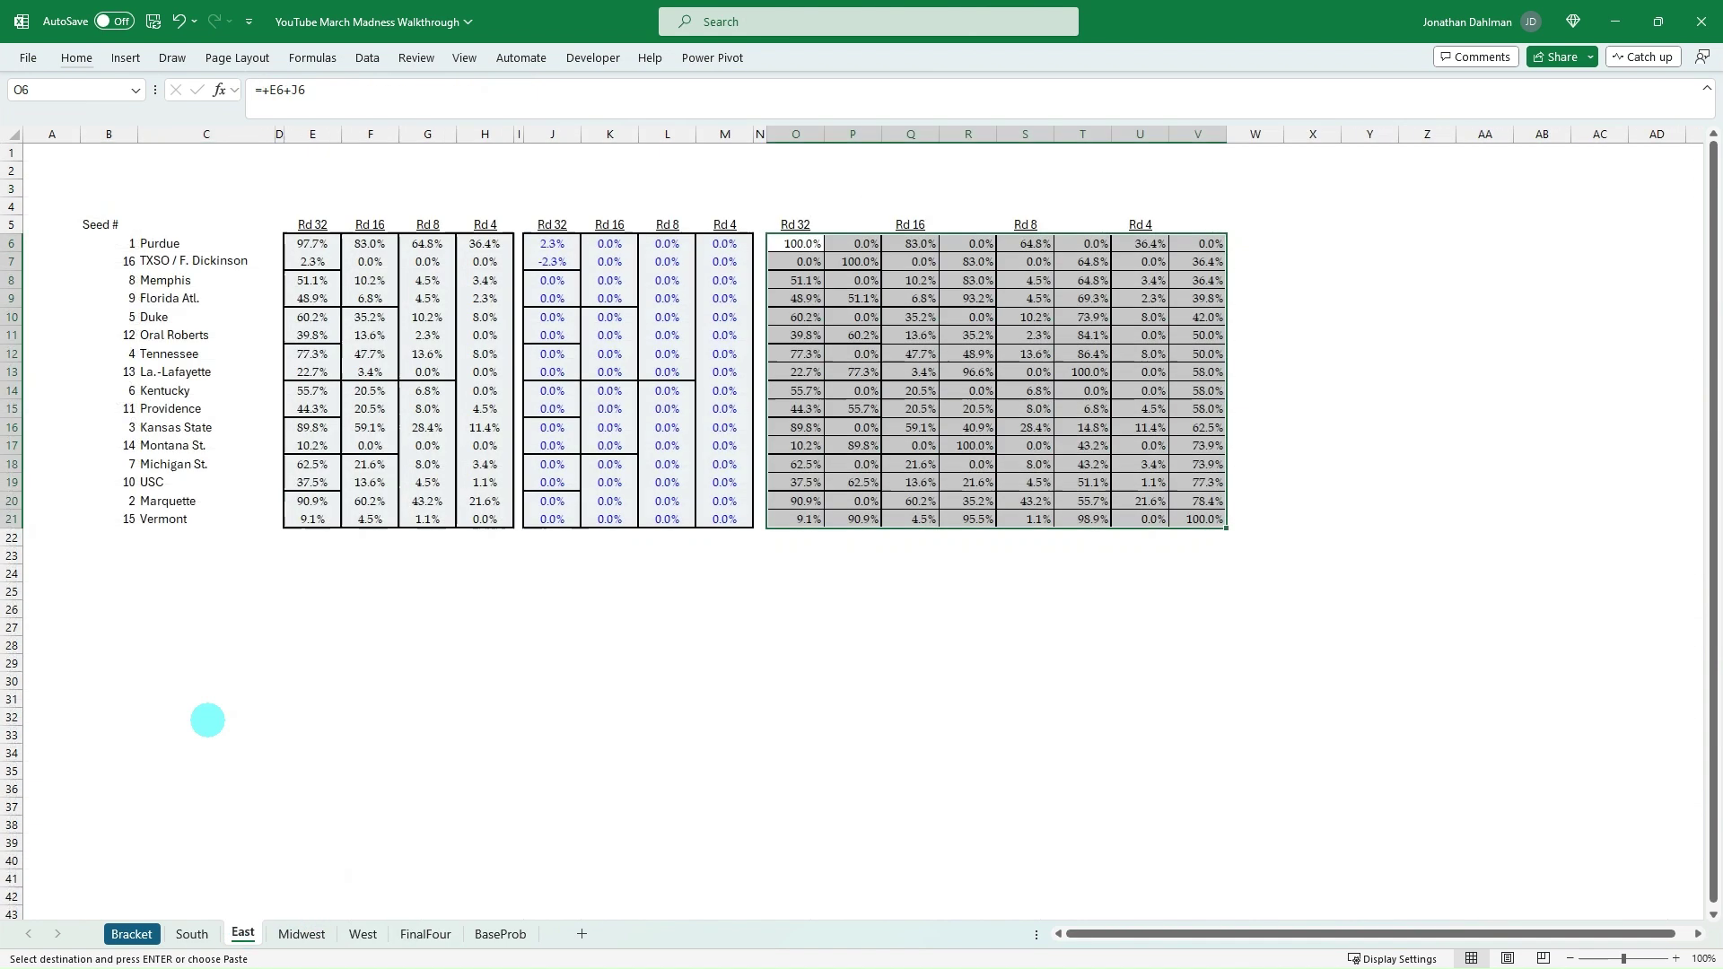
left_click_drag(126, 242, 171, 520)
key("ctrl+c")
left_click(425, 935)
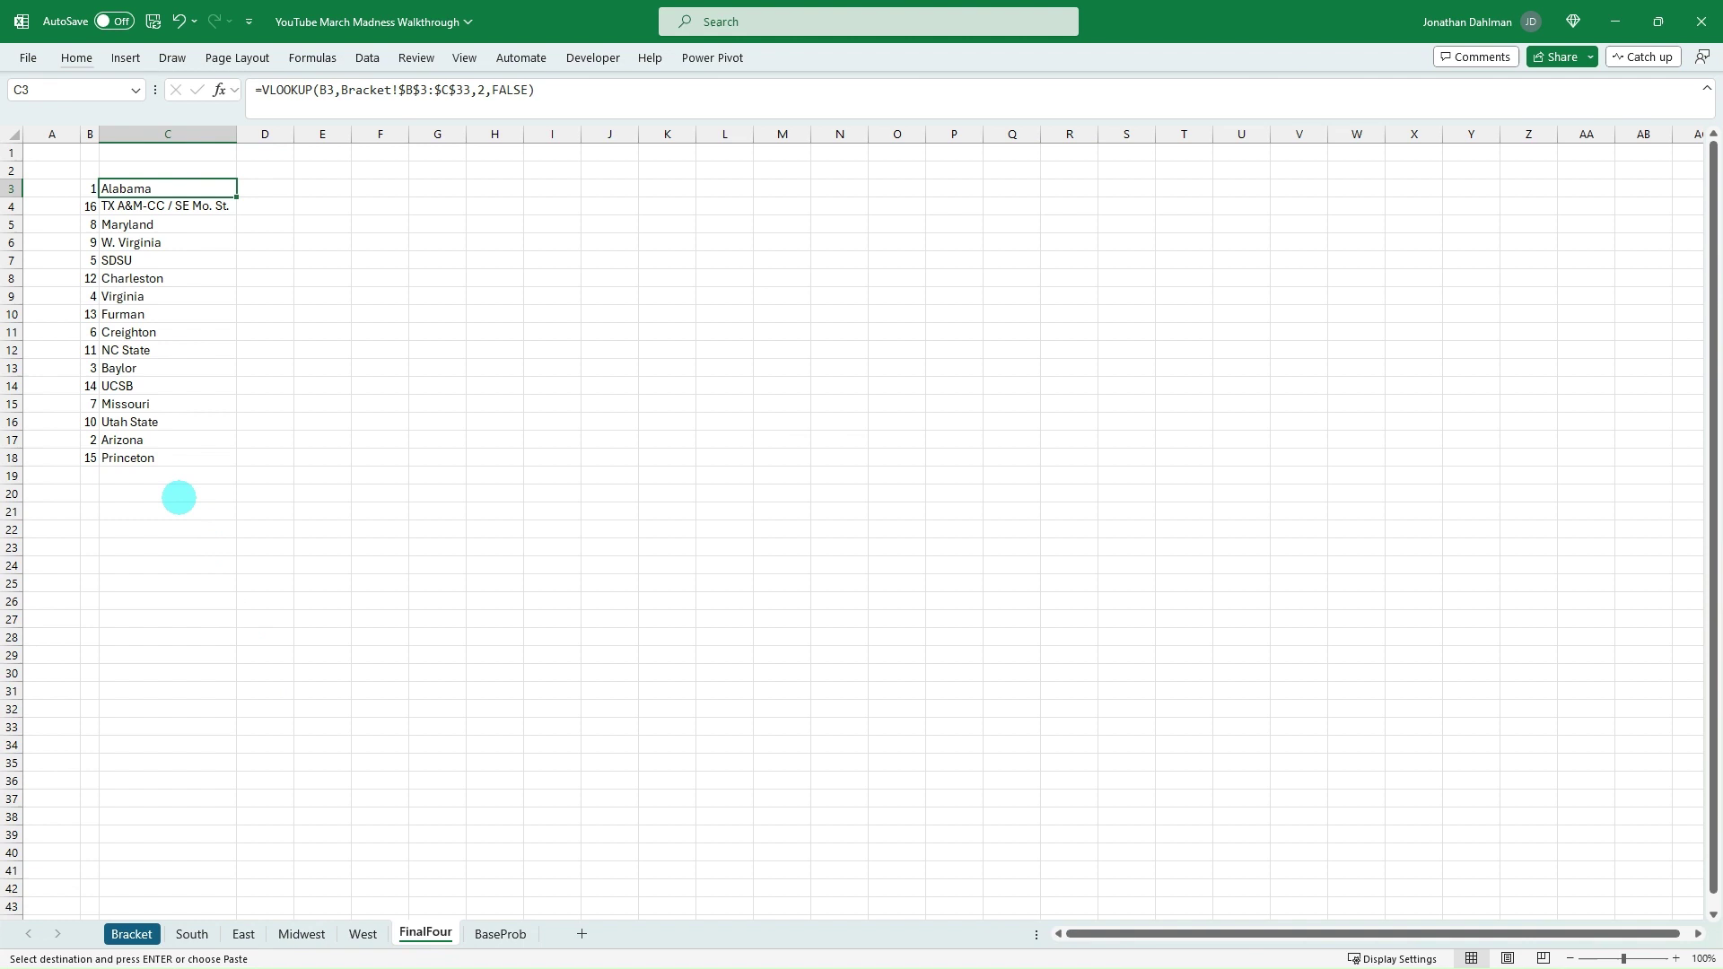
left_click(84, 475)
key("ctrl+v")
left_click(207, 478)
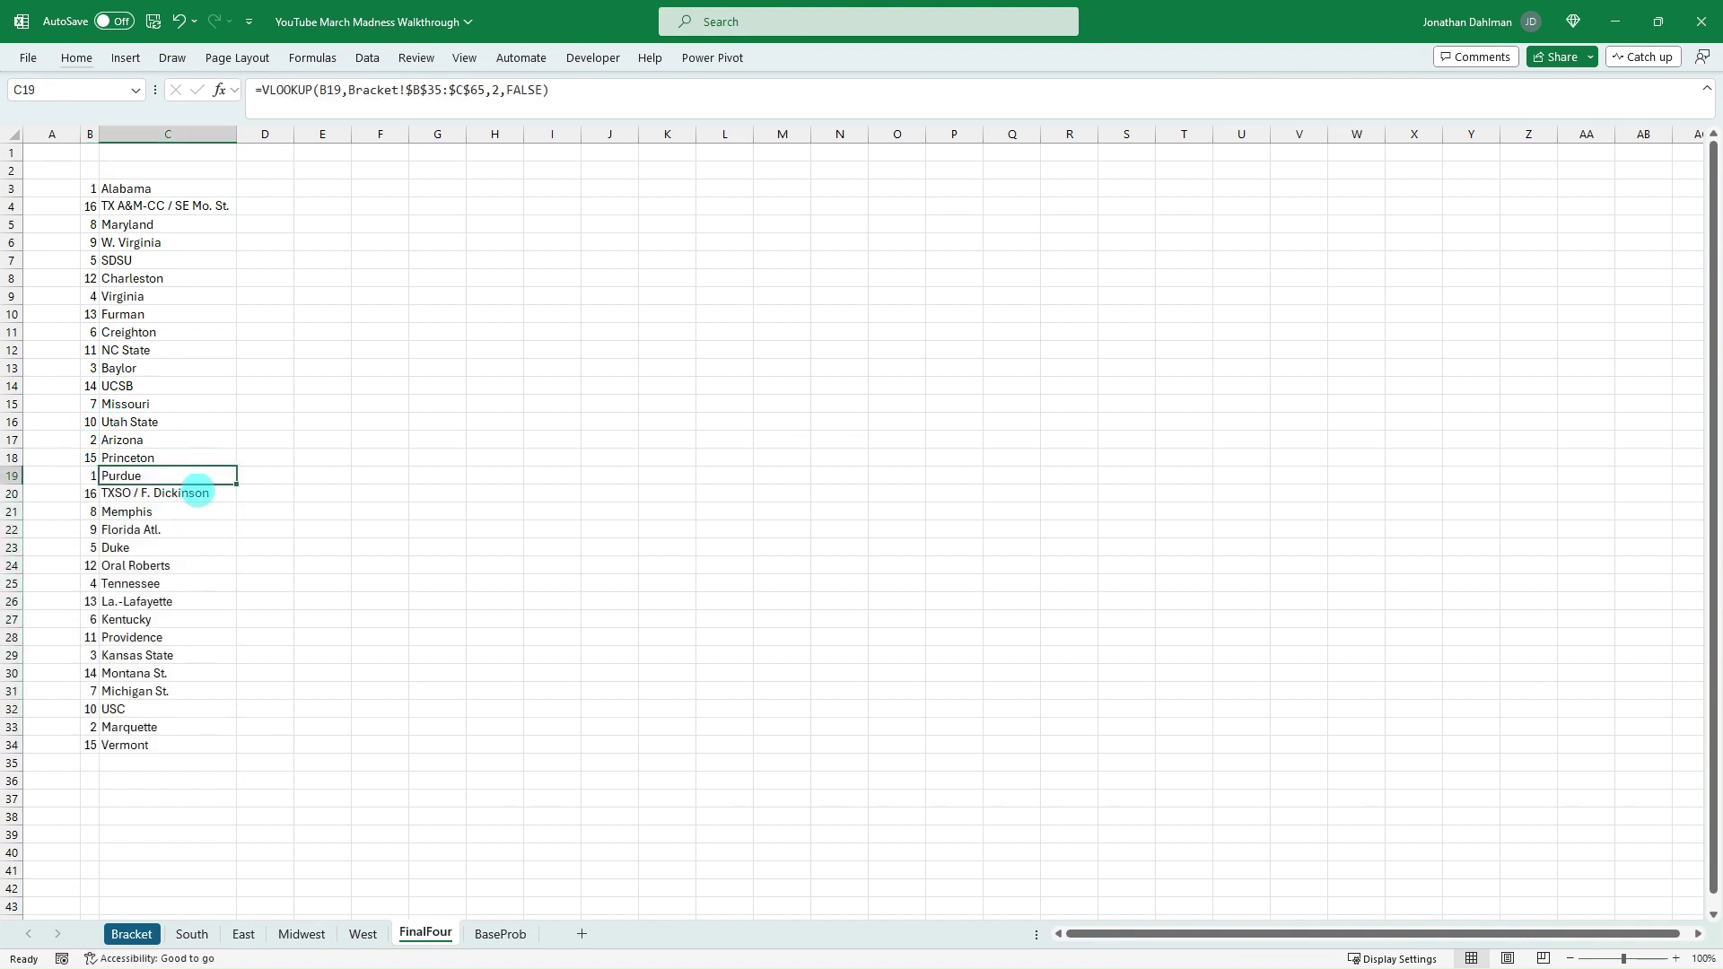
key("F2")
key("Escape")
scroll(269, 539, "down", 3)
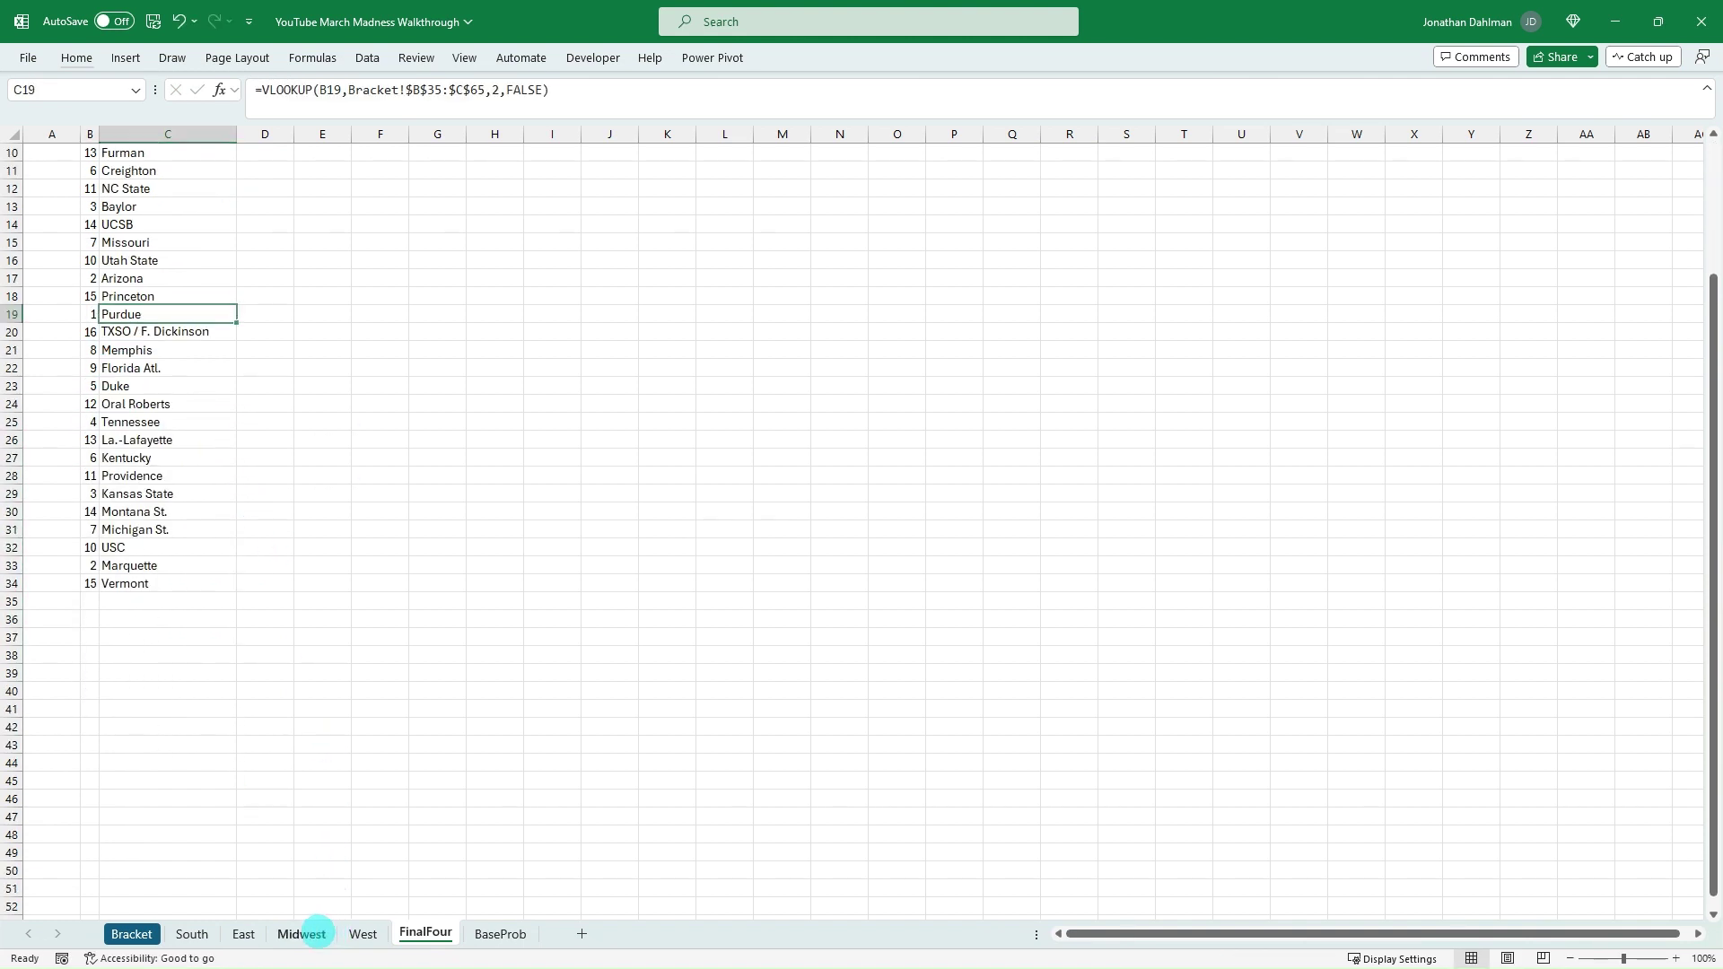
Step: Paste the Midwest seeds and team names into B35 below the East teams
left_click(302, 935)
left_click_drag(133, 246, 216, 521)
key("ctrl+v")
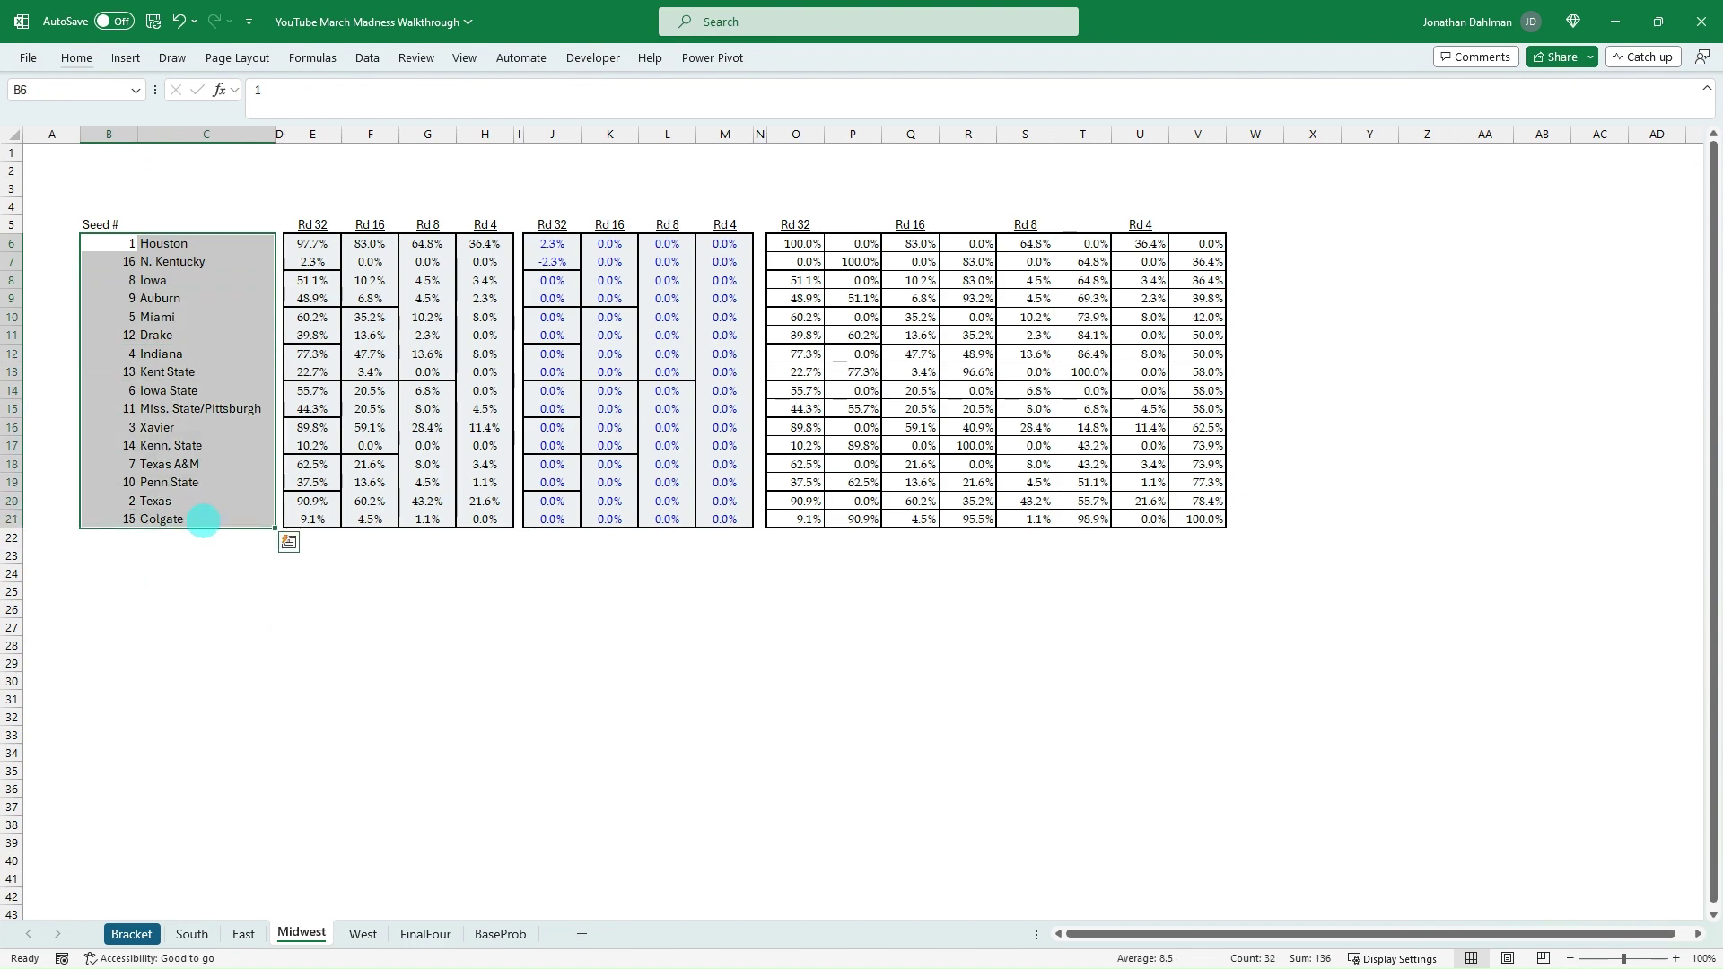
left_click(420, 935)
left_click(86, 600)
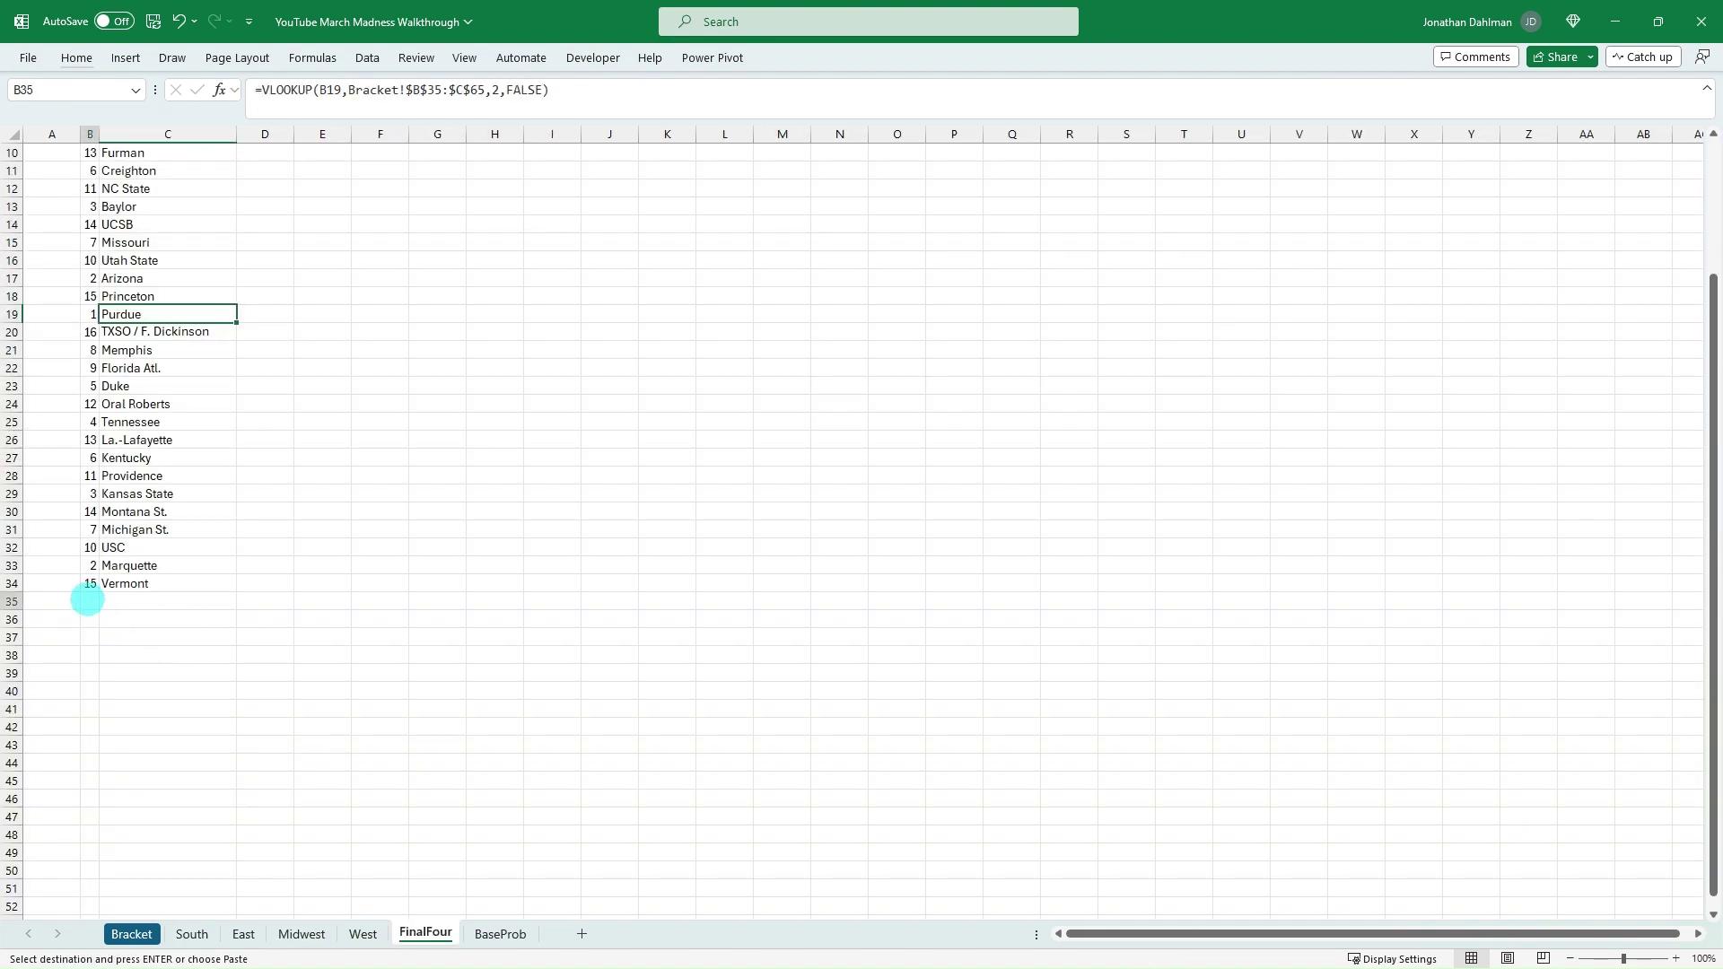
key("ctrl+v")
scroll(252, 539, "down", 3)
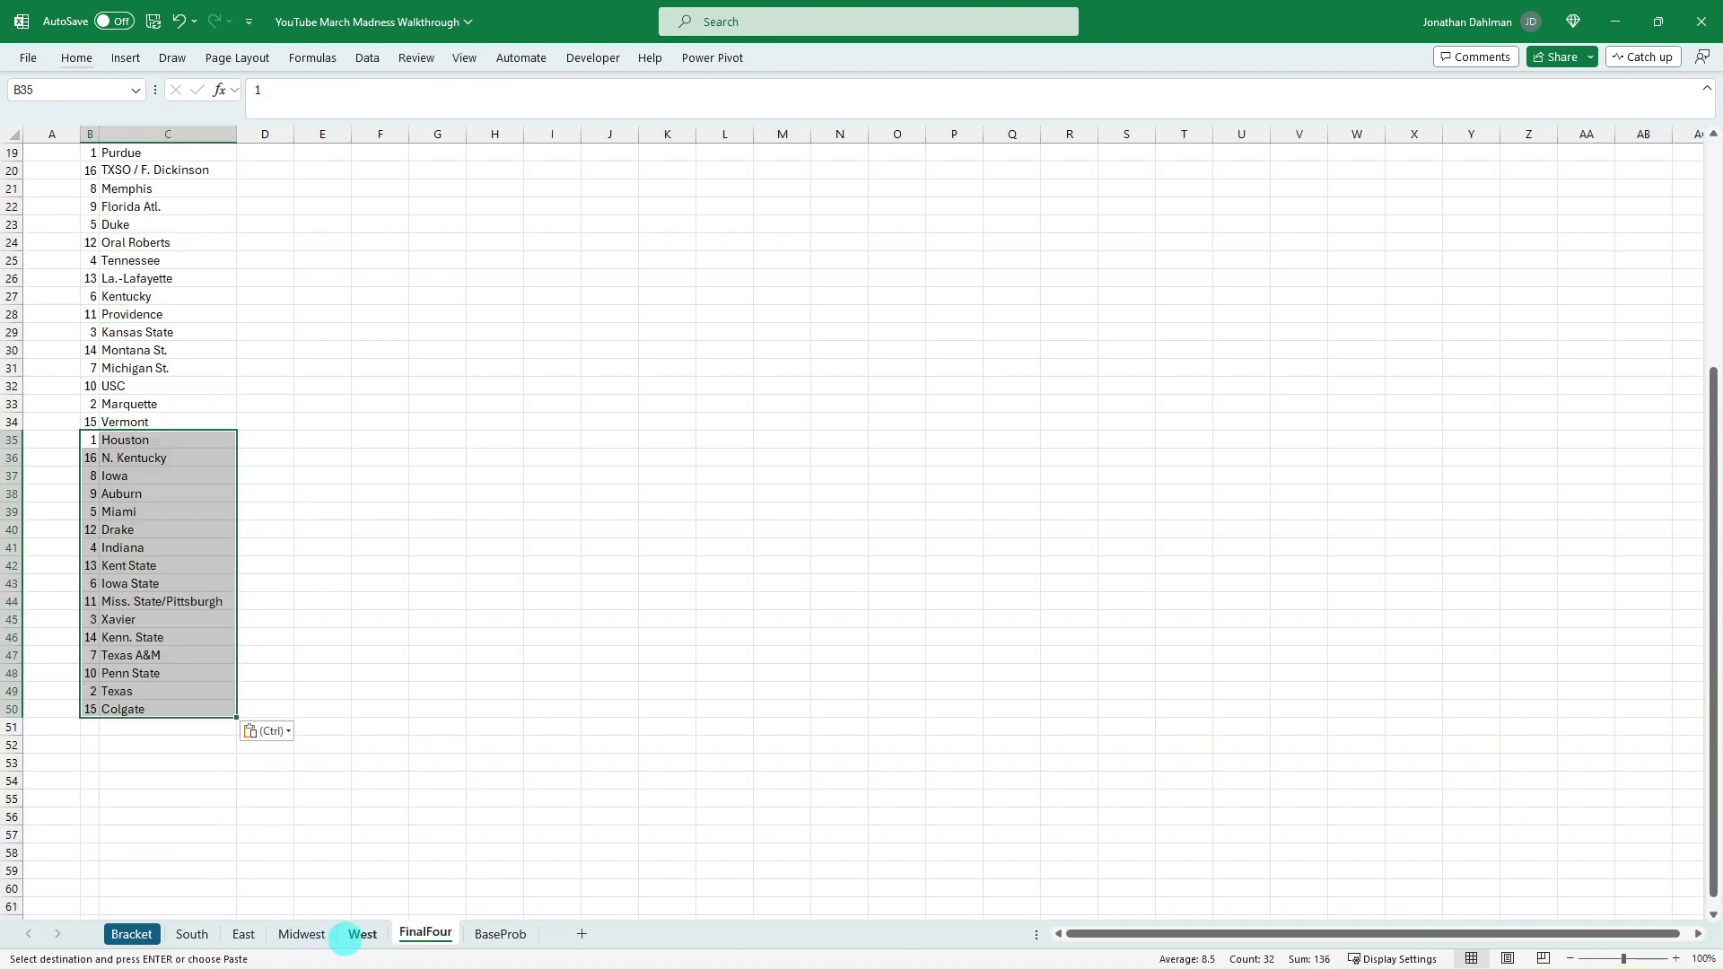
Step: Paste the West seeds and team names into B51 and confirm 64 teams are listed
left_click(361, 933)
left_click_drag(131, 243, 180, 516)
key("ctrl+c")
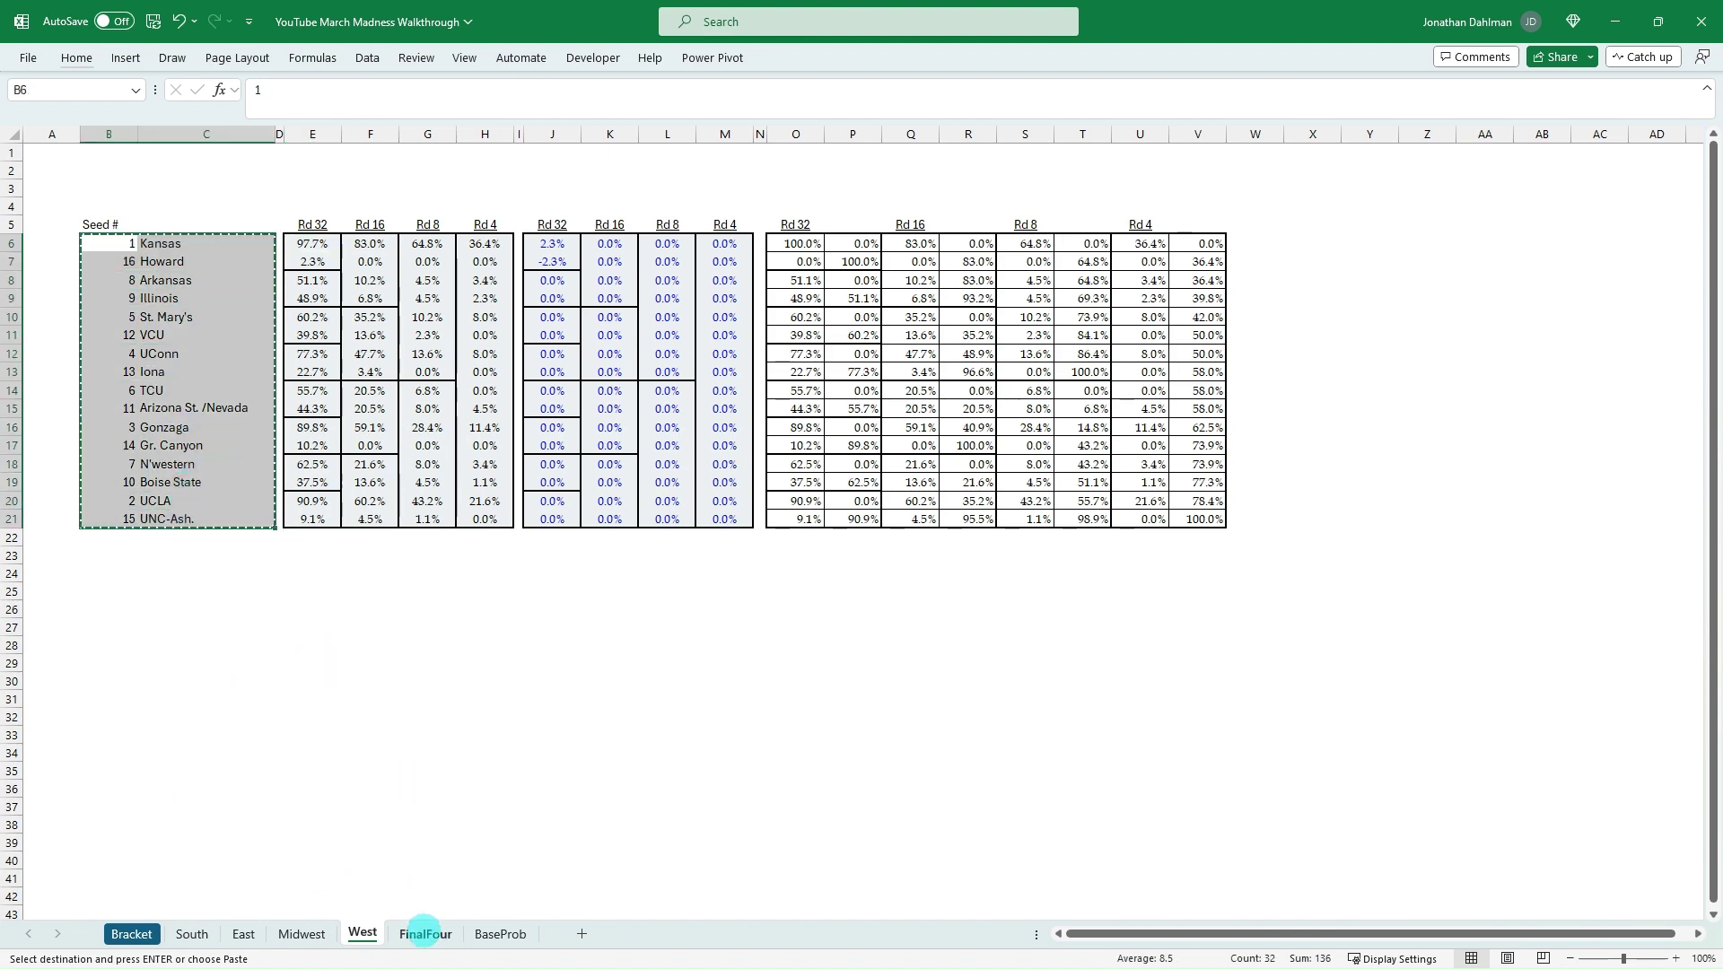
left_click(423, 934)
left_click(92, 729)
key("ctrl+v")
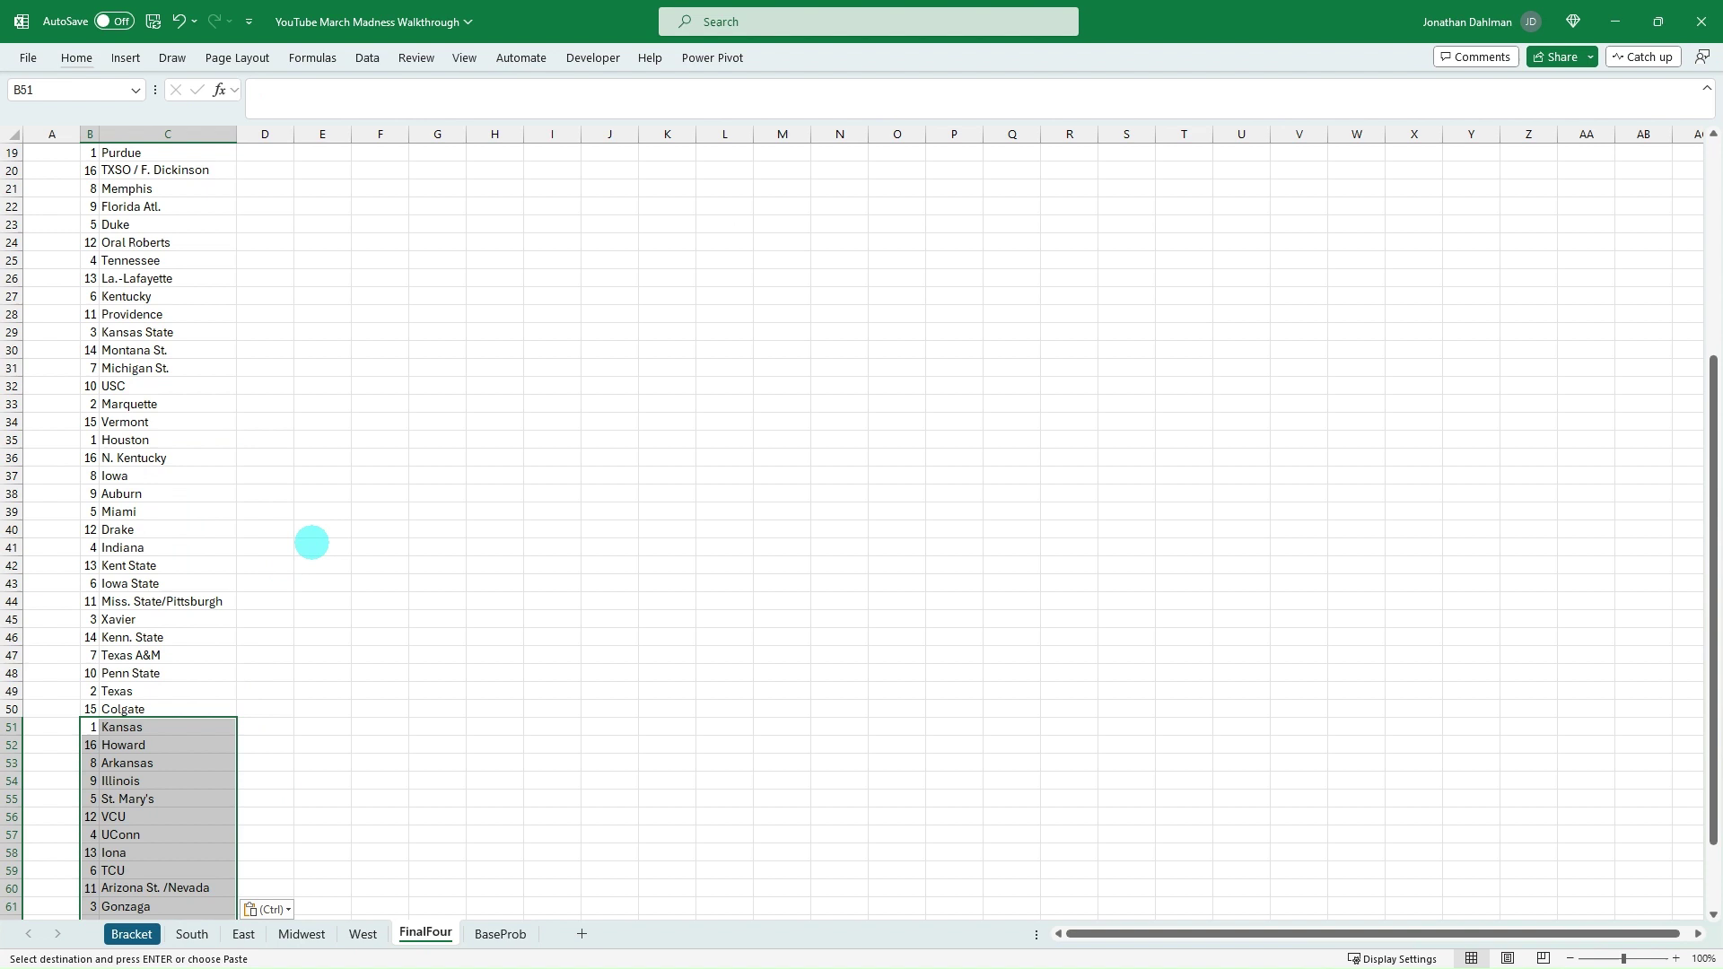
key("Escape")
left_click(173, 530)
key("ctrl+Down")
key("ctrl+shift+Up")
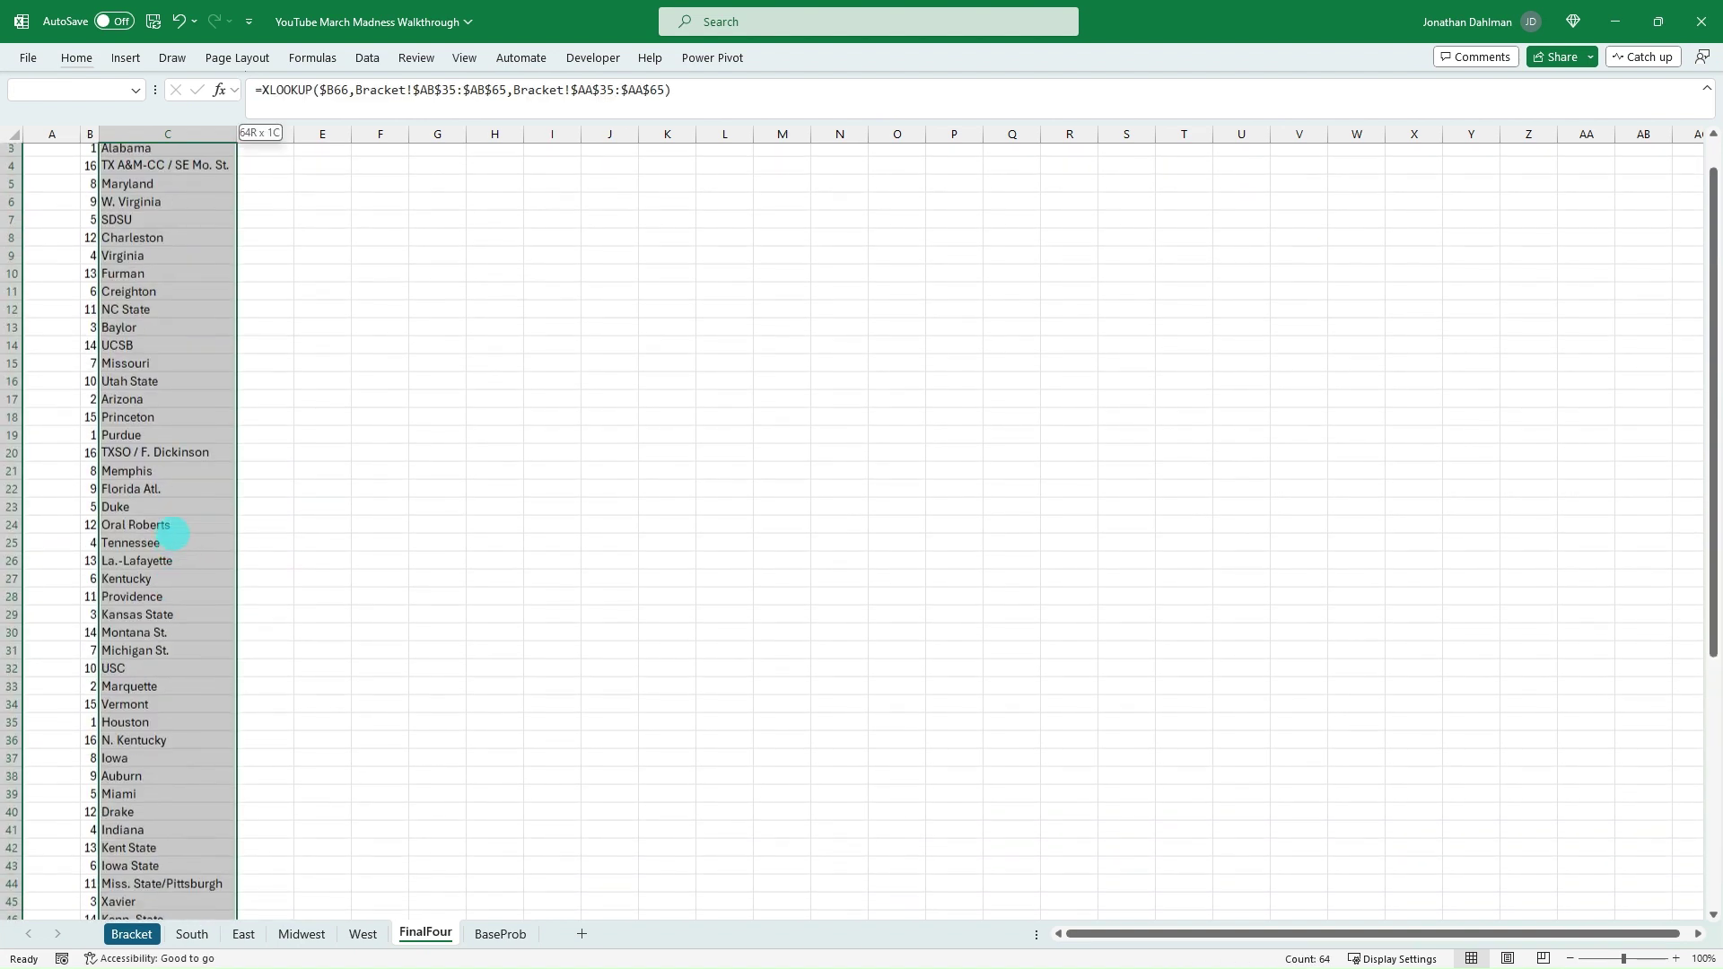
left_click(173, 530)
key("ctrl+Up")
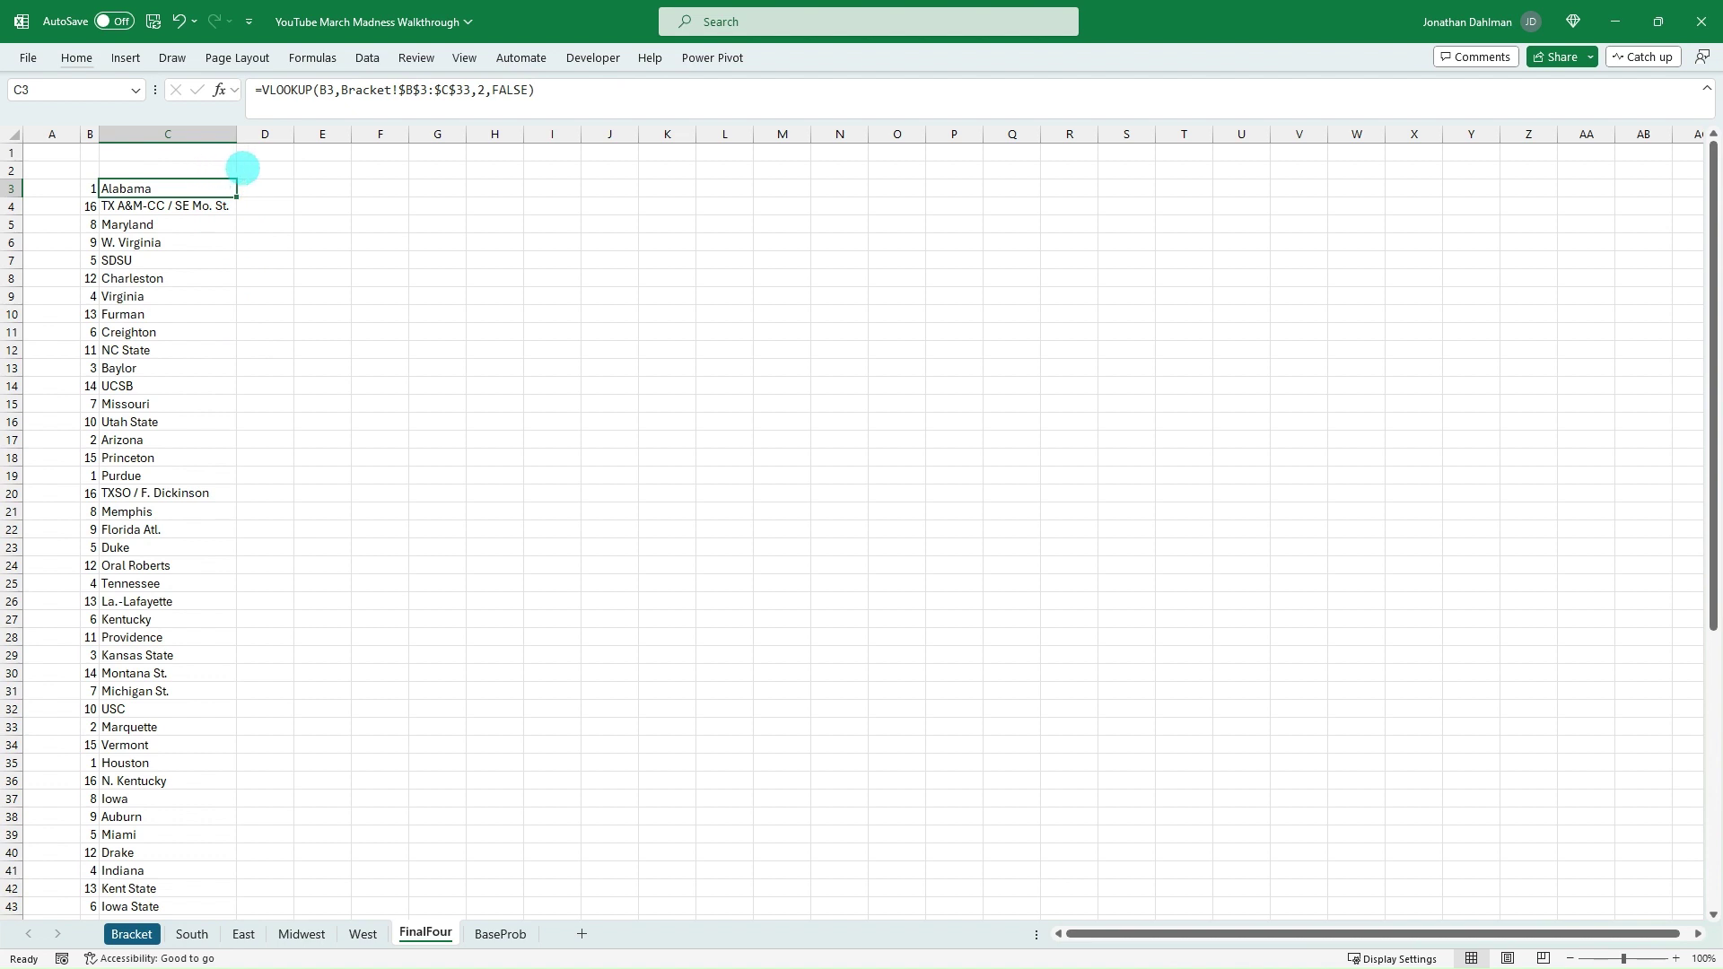
Step: Add a 'Championship Game Prob.' header and the formula =VLOOKUP($B3,BaseProb!$C$6:$I$21,6,FALSE) in D3
left_click(267, 170)
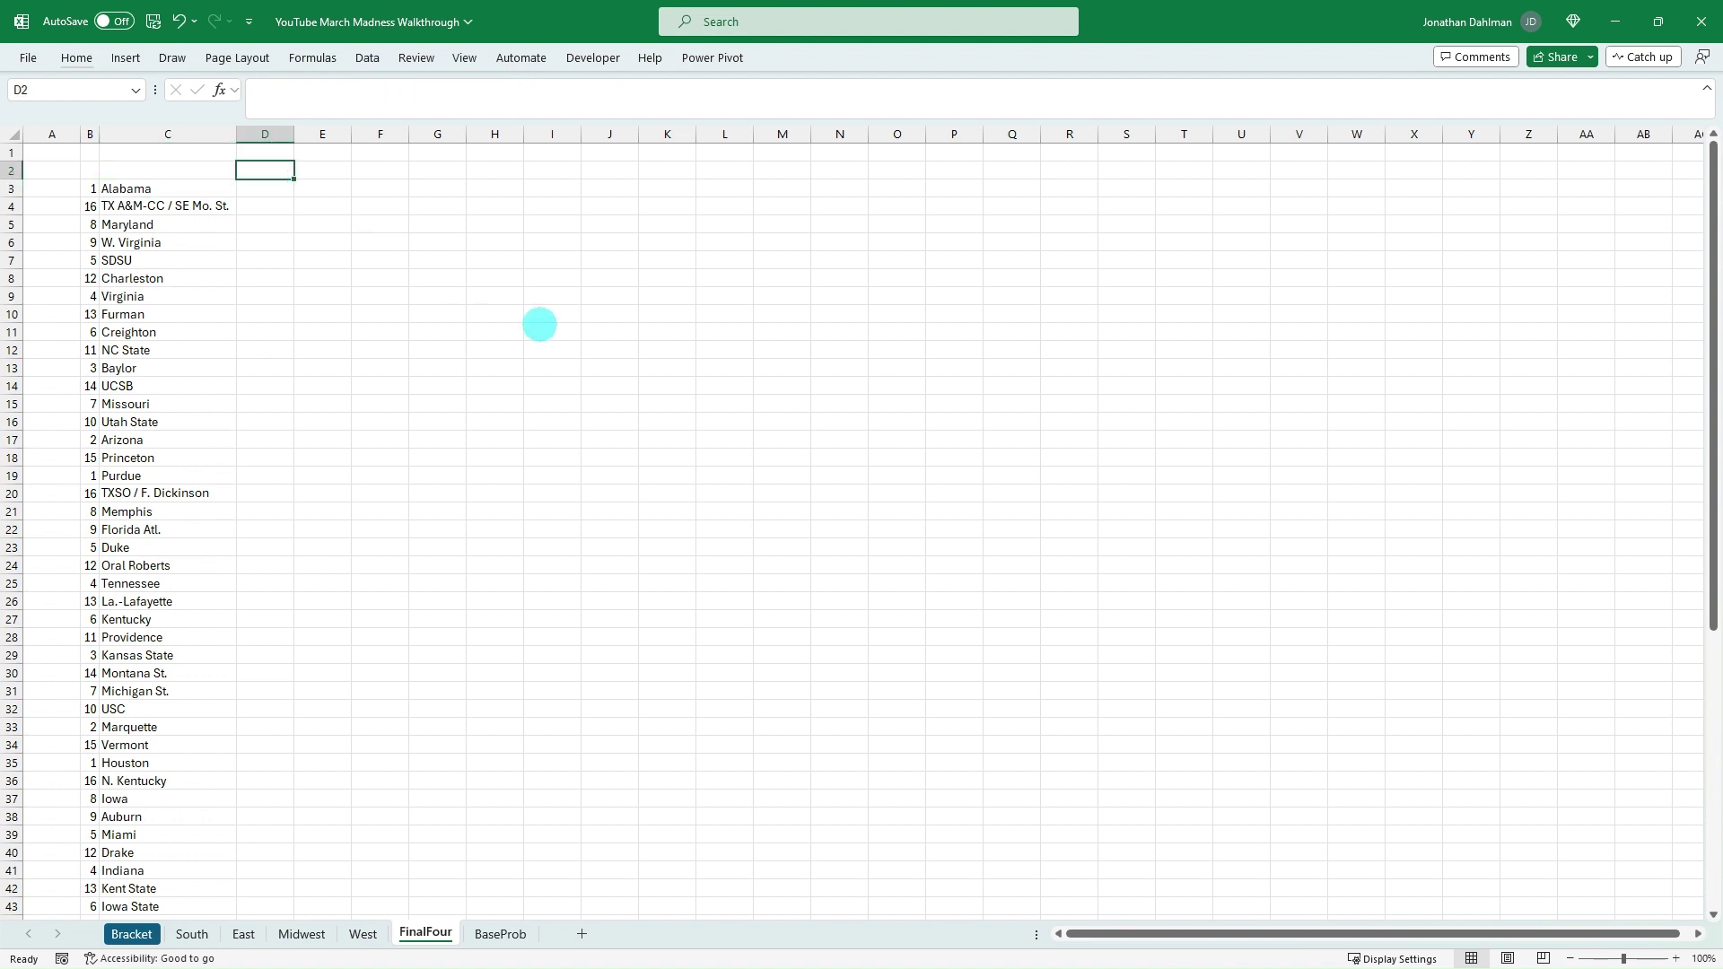
type("Cha")
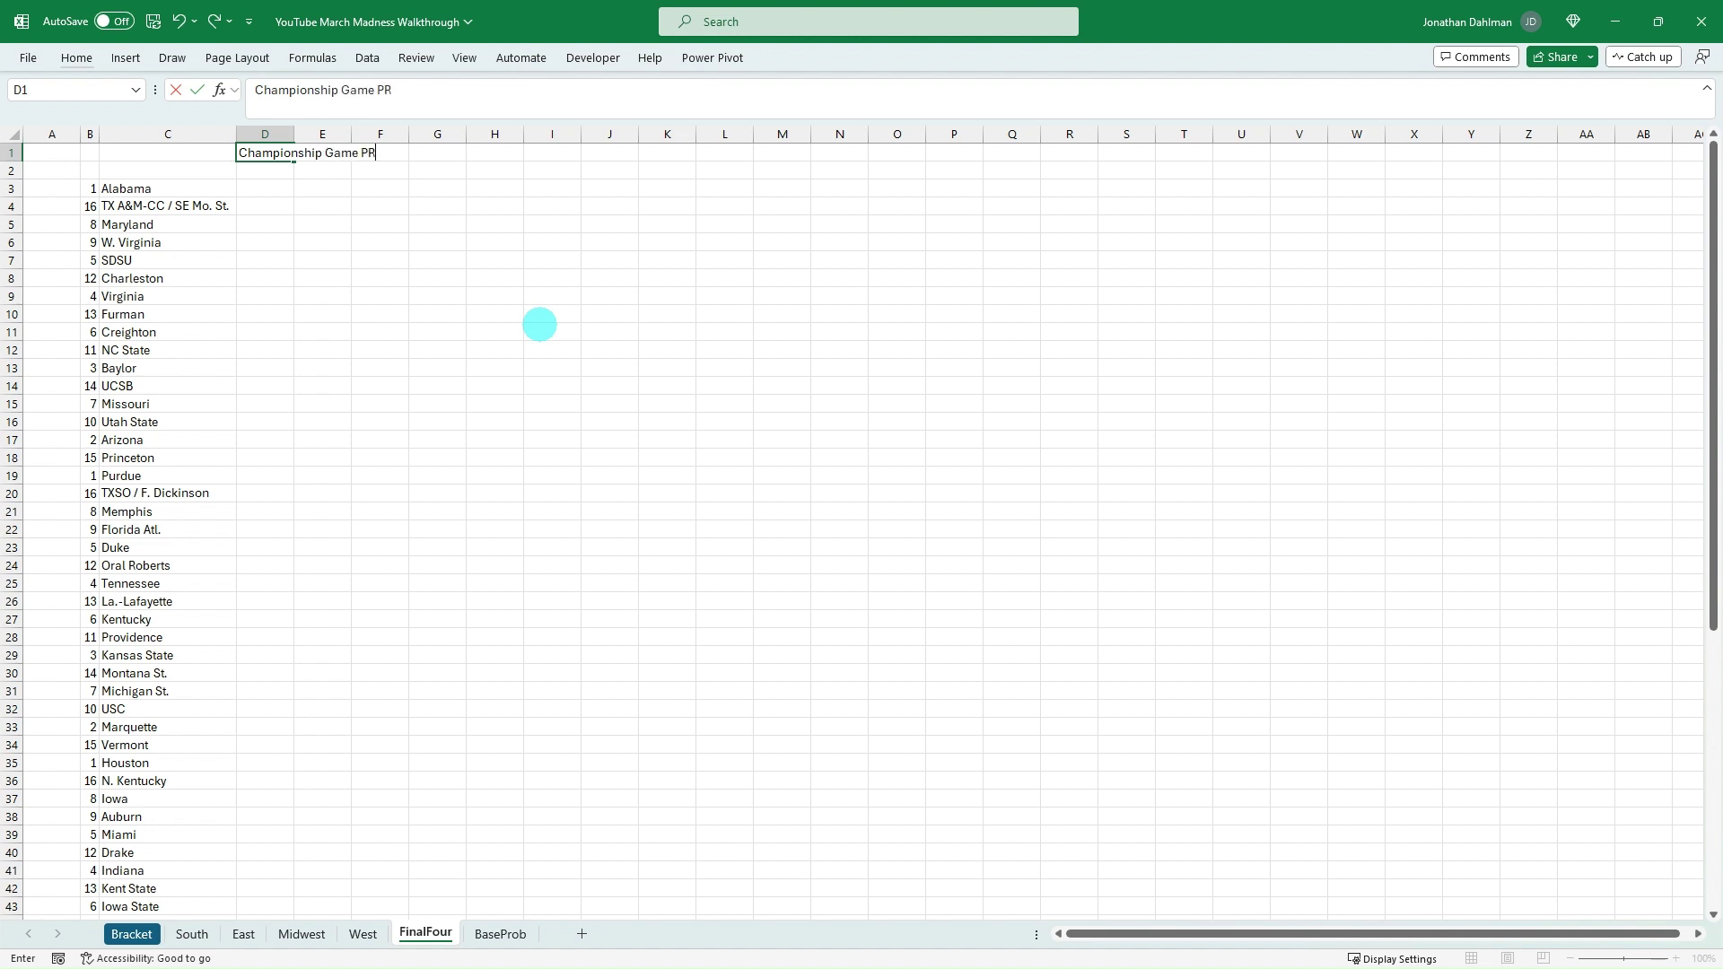
type("mpionship Game Prob.")
key("Return")
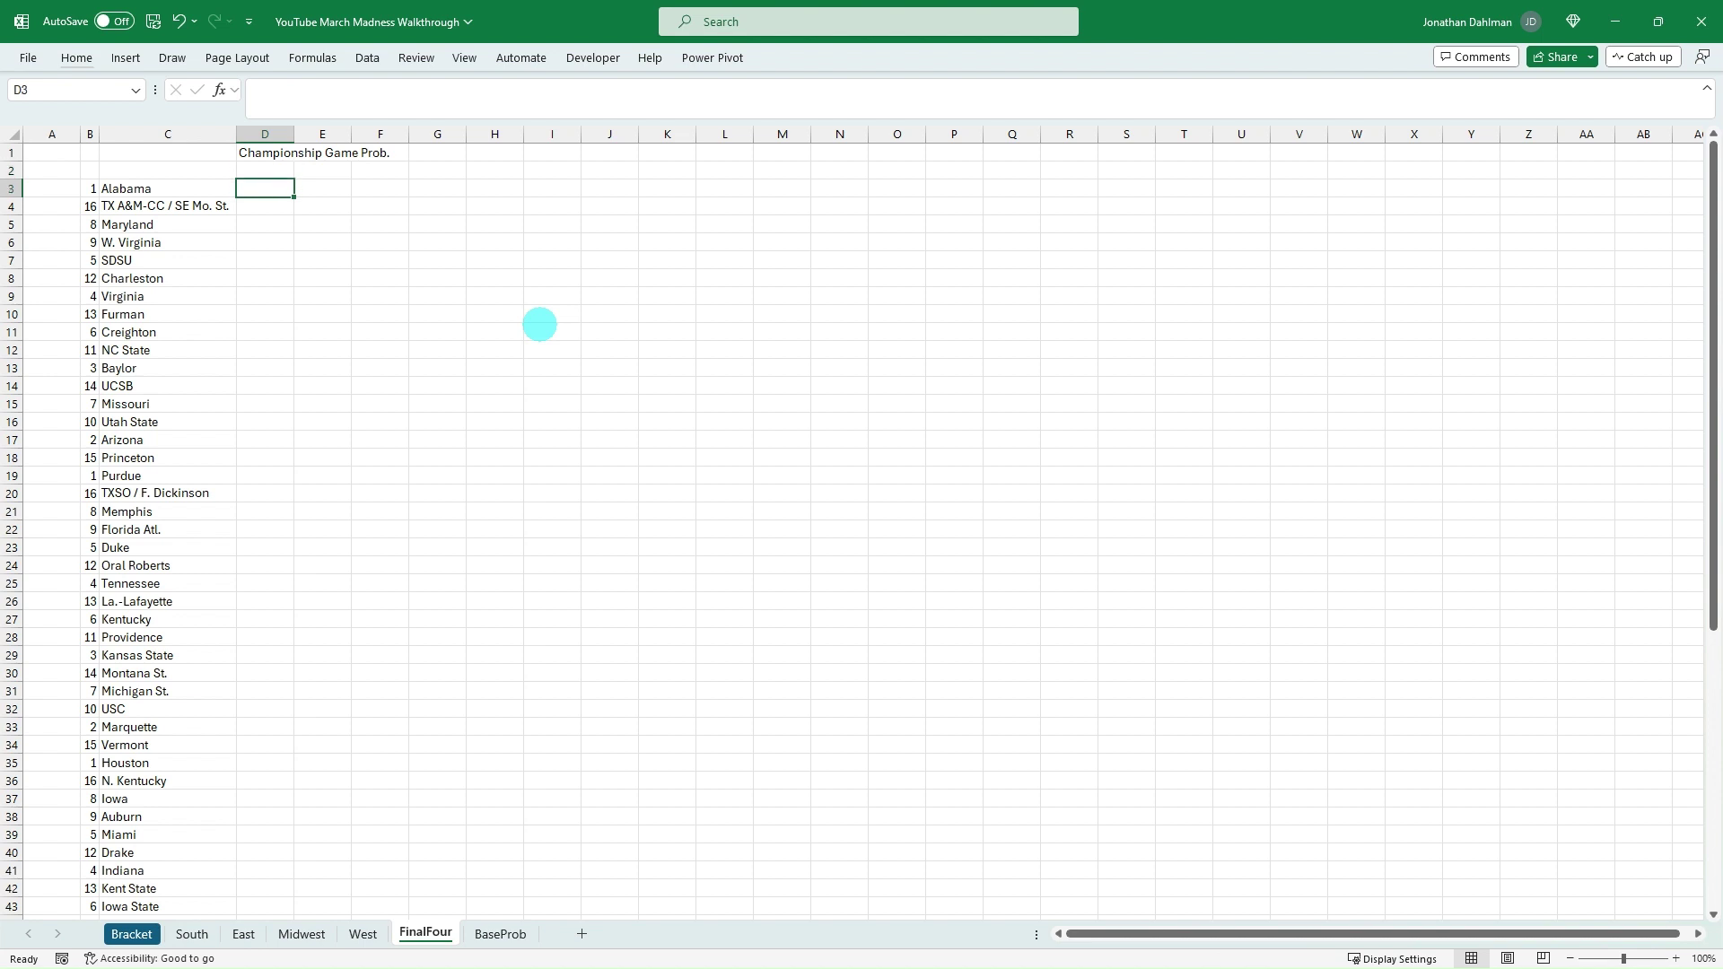
type("=vl")
key("Tab")
key("Left")
key("Left")
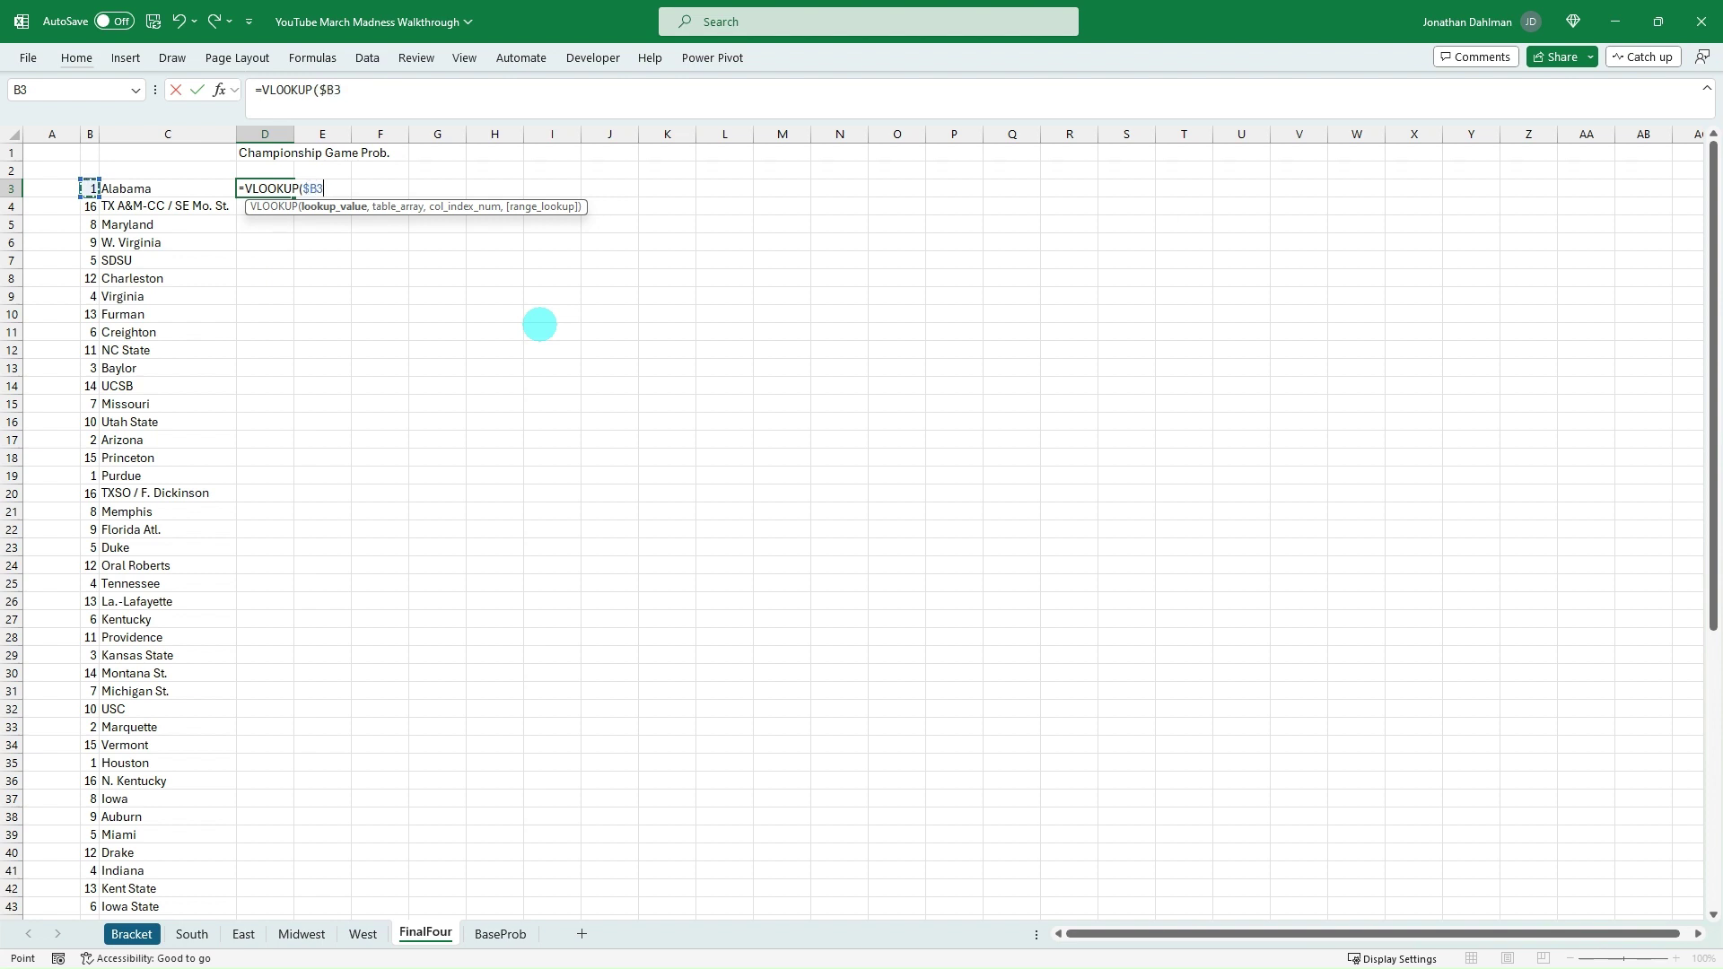
type(",")
left_click(500, 934)
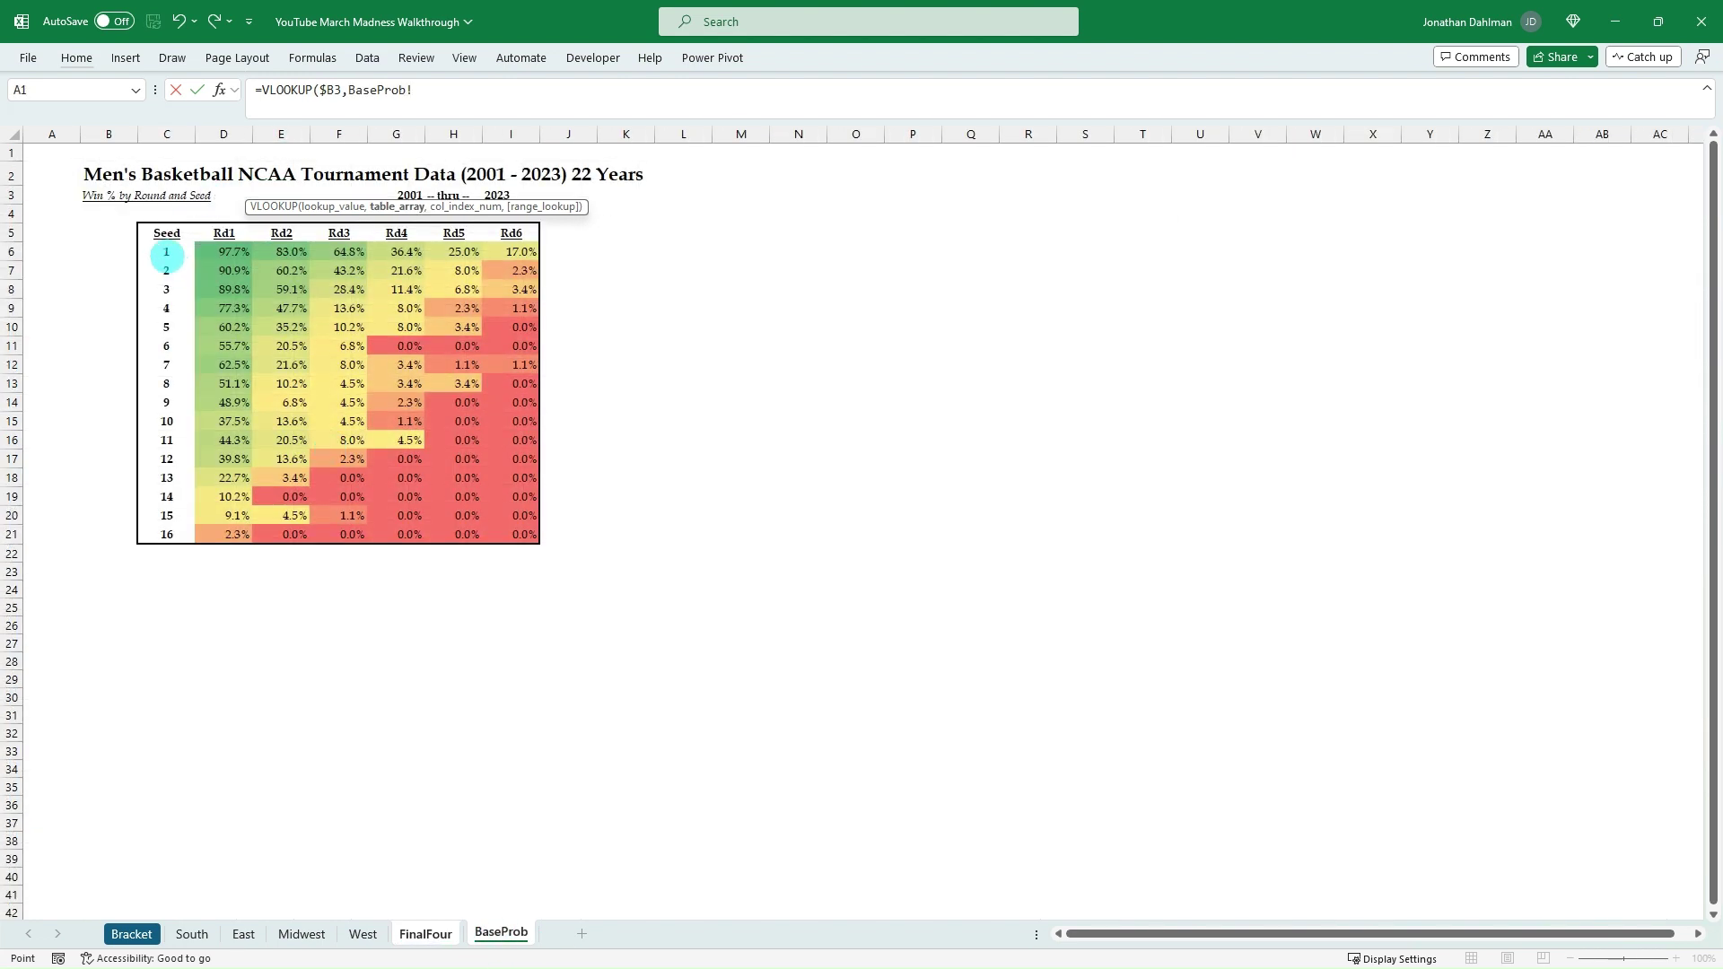
left_click_drag(166, 256, 514, 537)
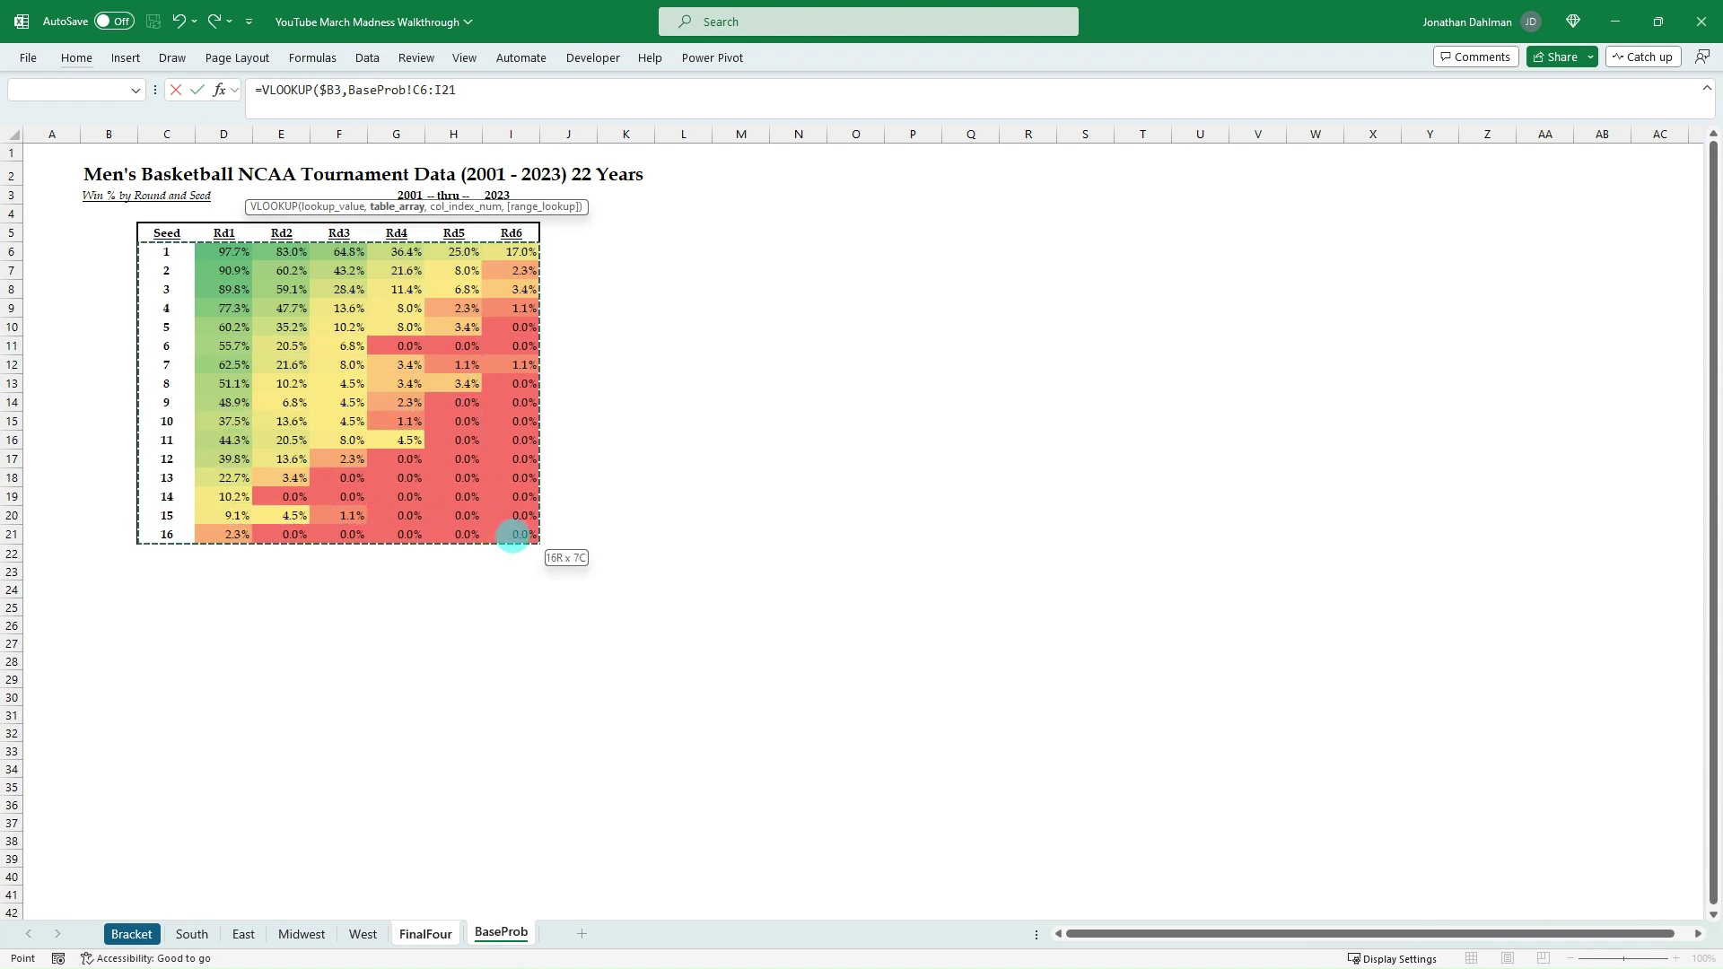
key("F4")
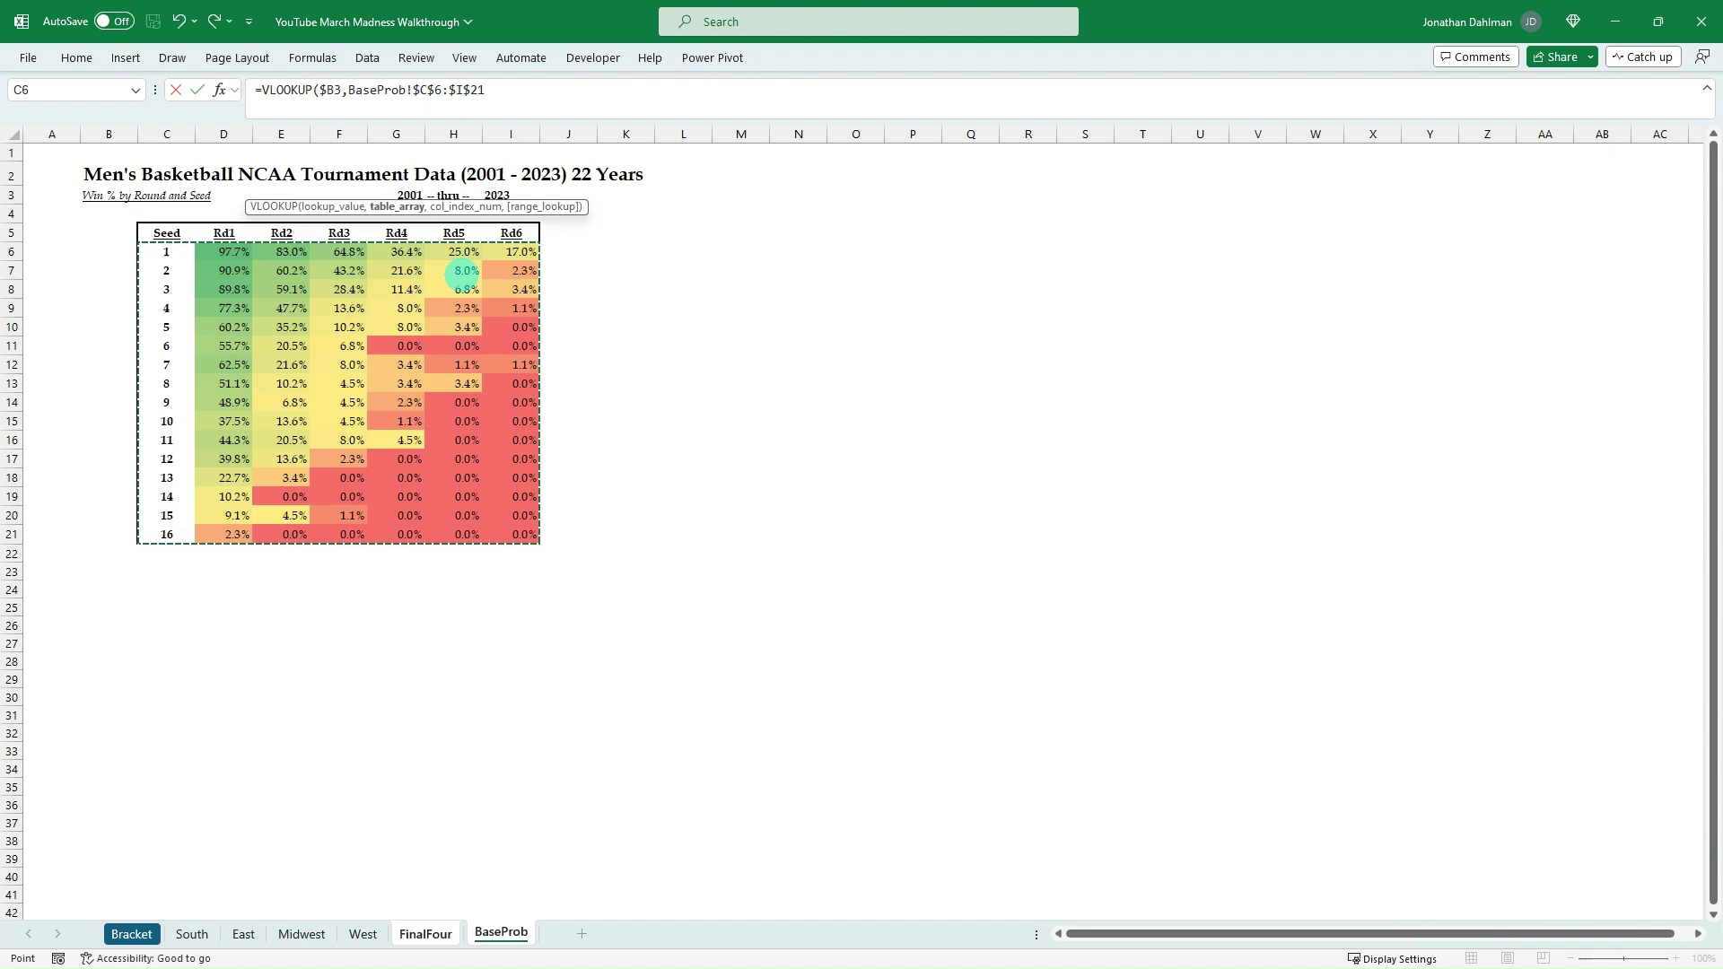
type(",")
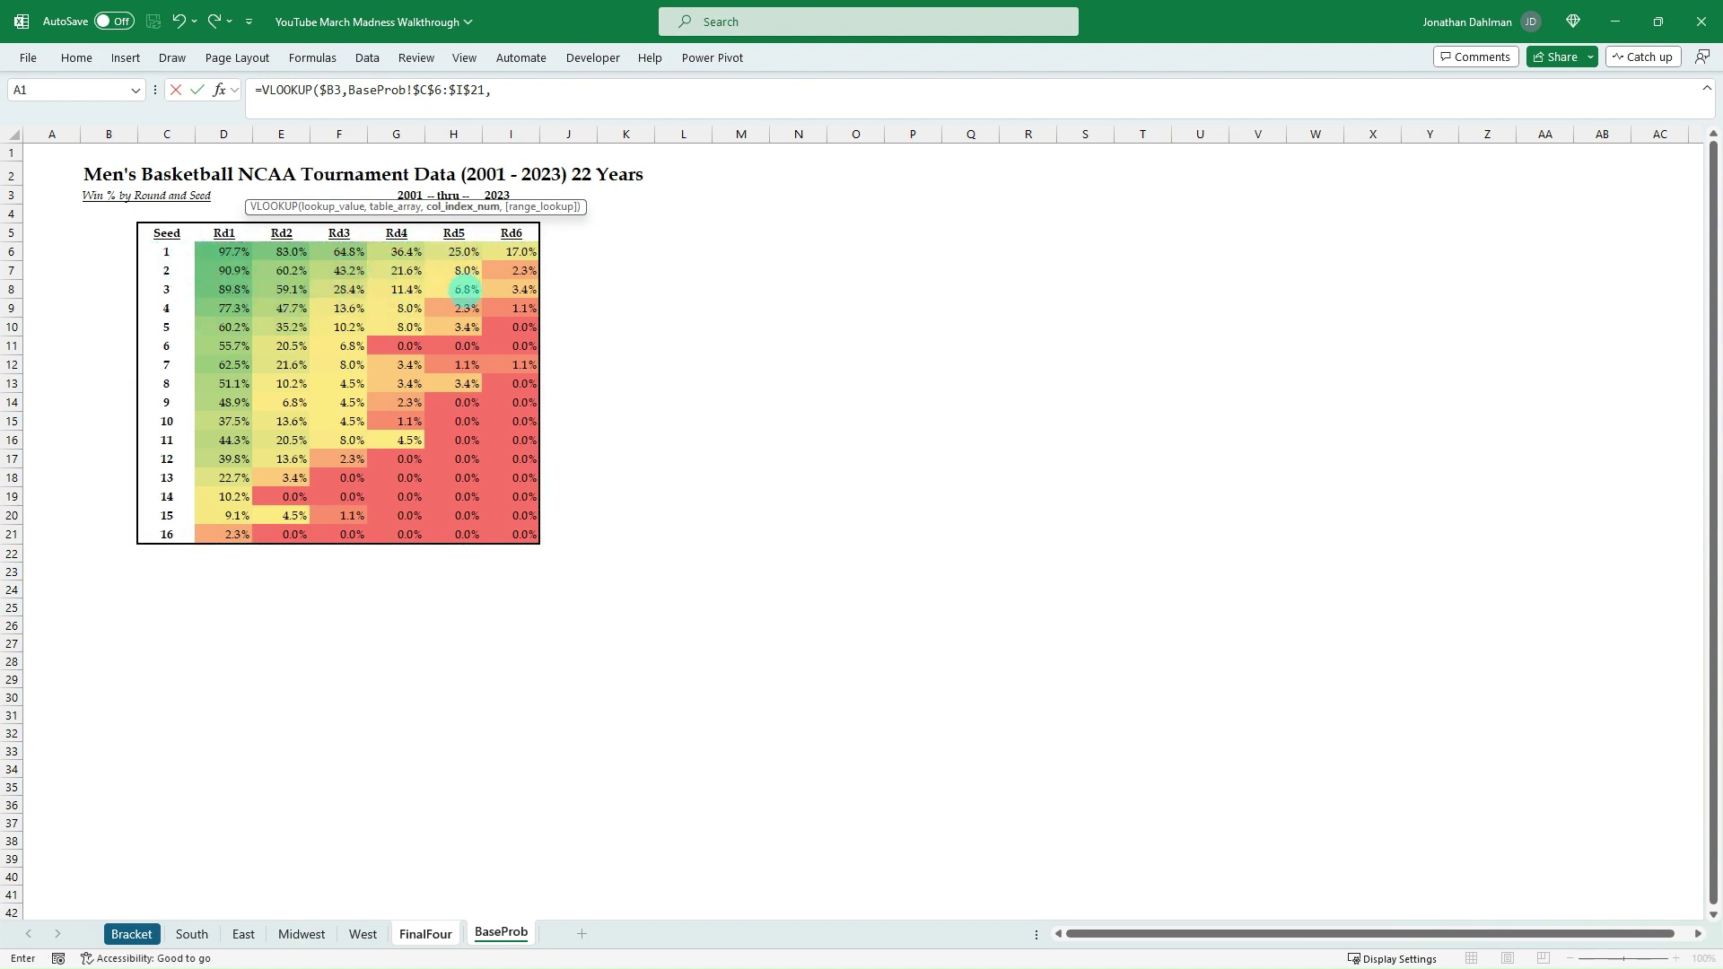
type("6,FALSE")
key("Return")
Step: Fill the championship probability formula down from D3 to D66
key("Up")
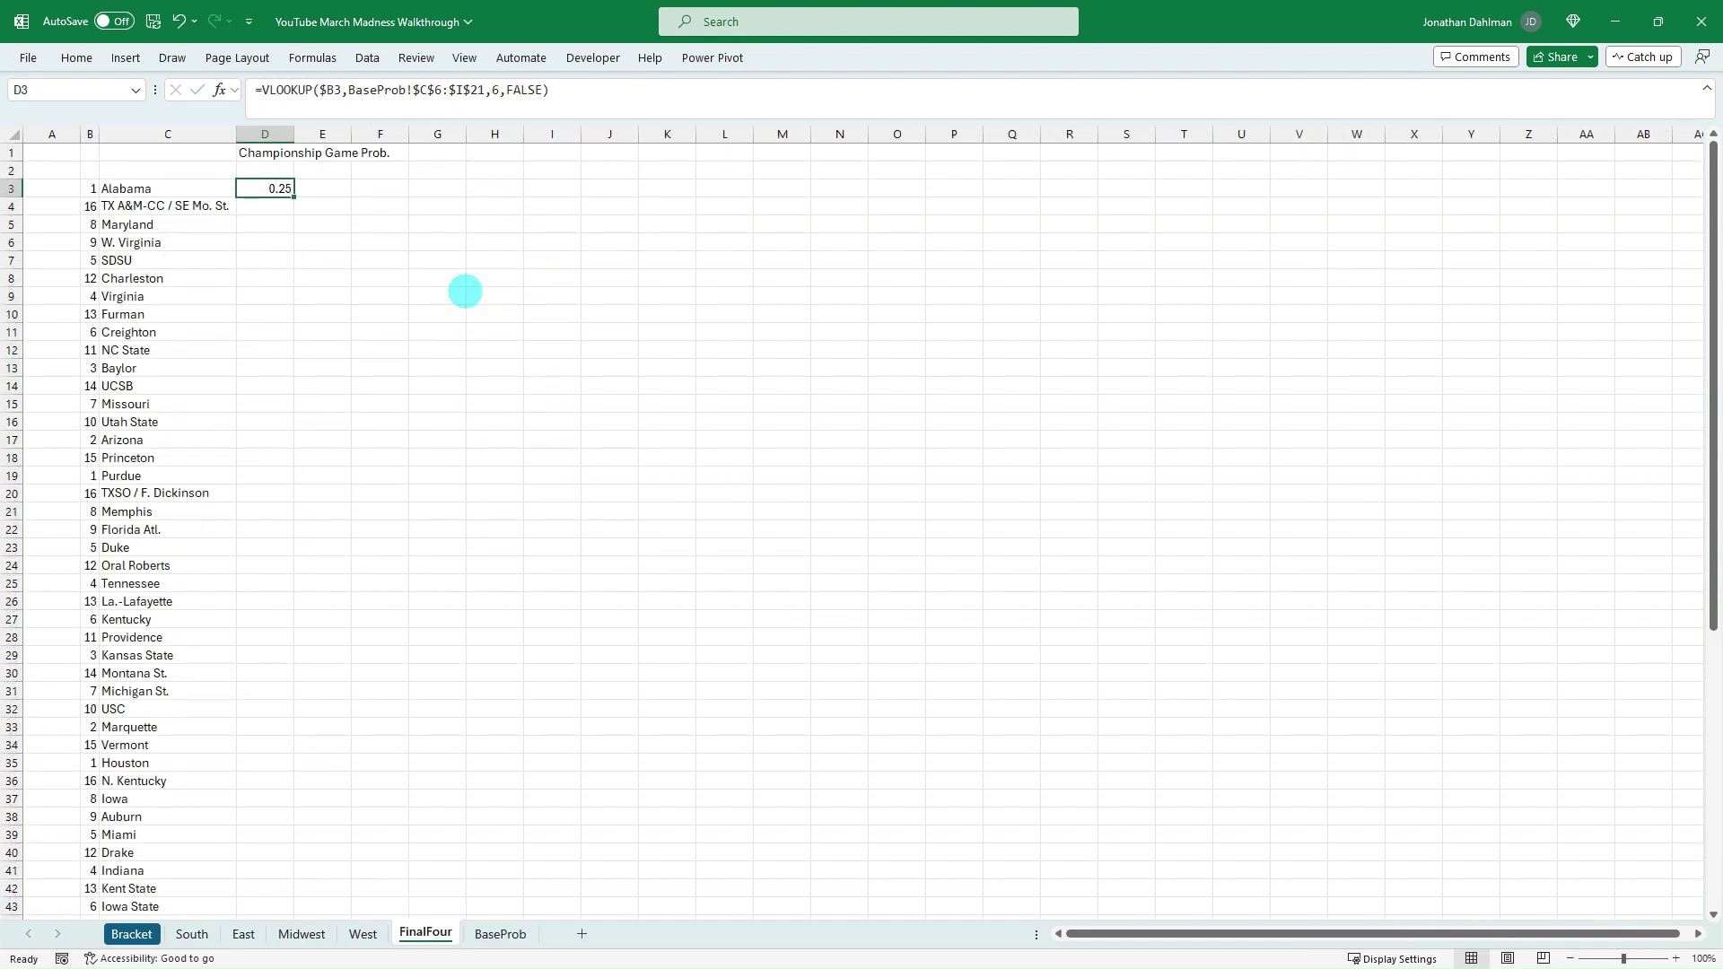
key("Left")
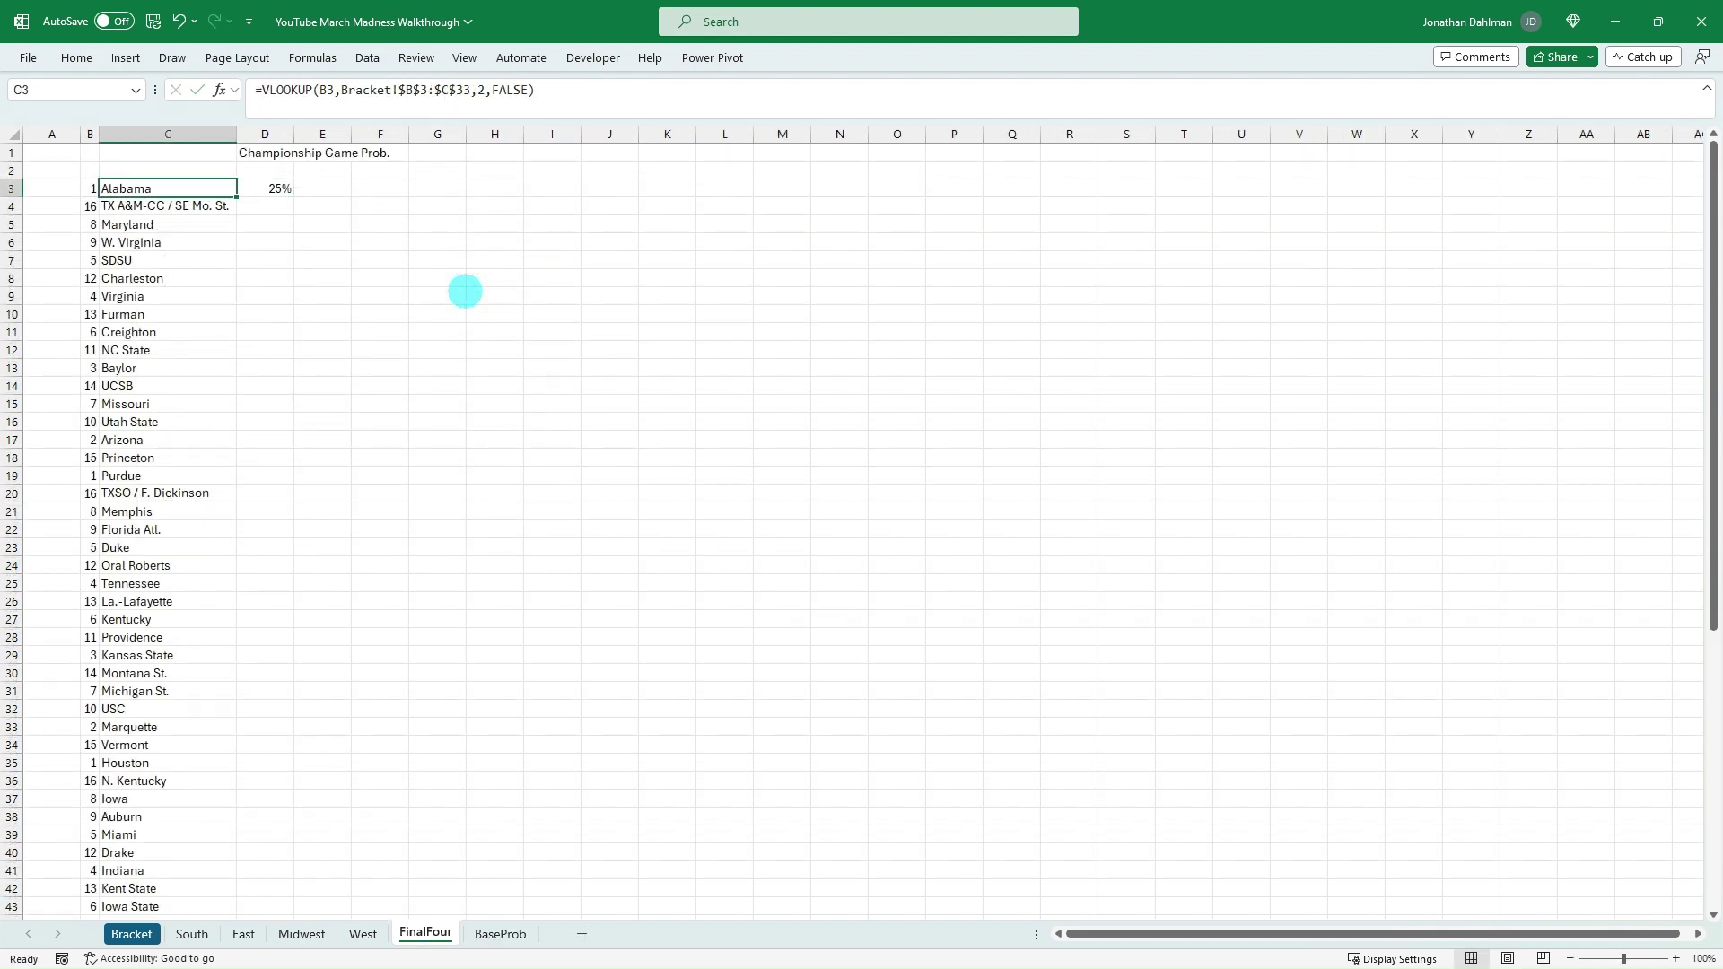
key("ctrl+Down")
key("Right")
key("ctrl+shift+Up")
key("ctrl+d")
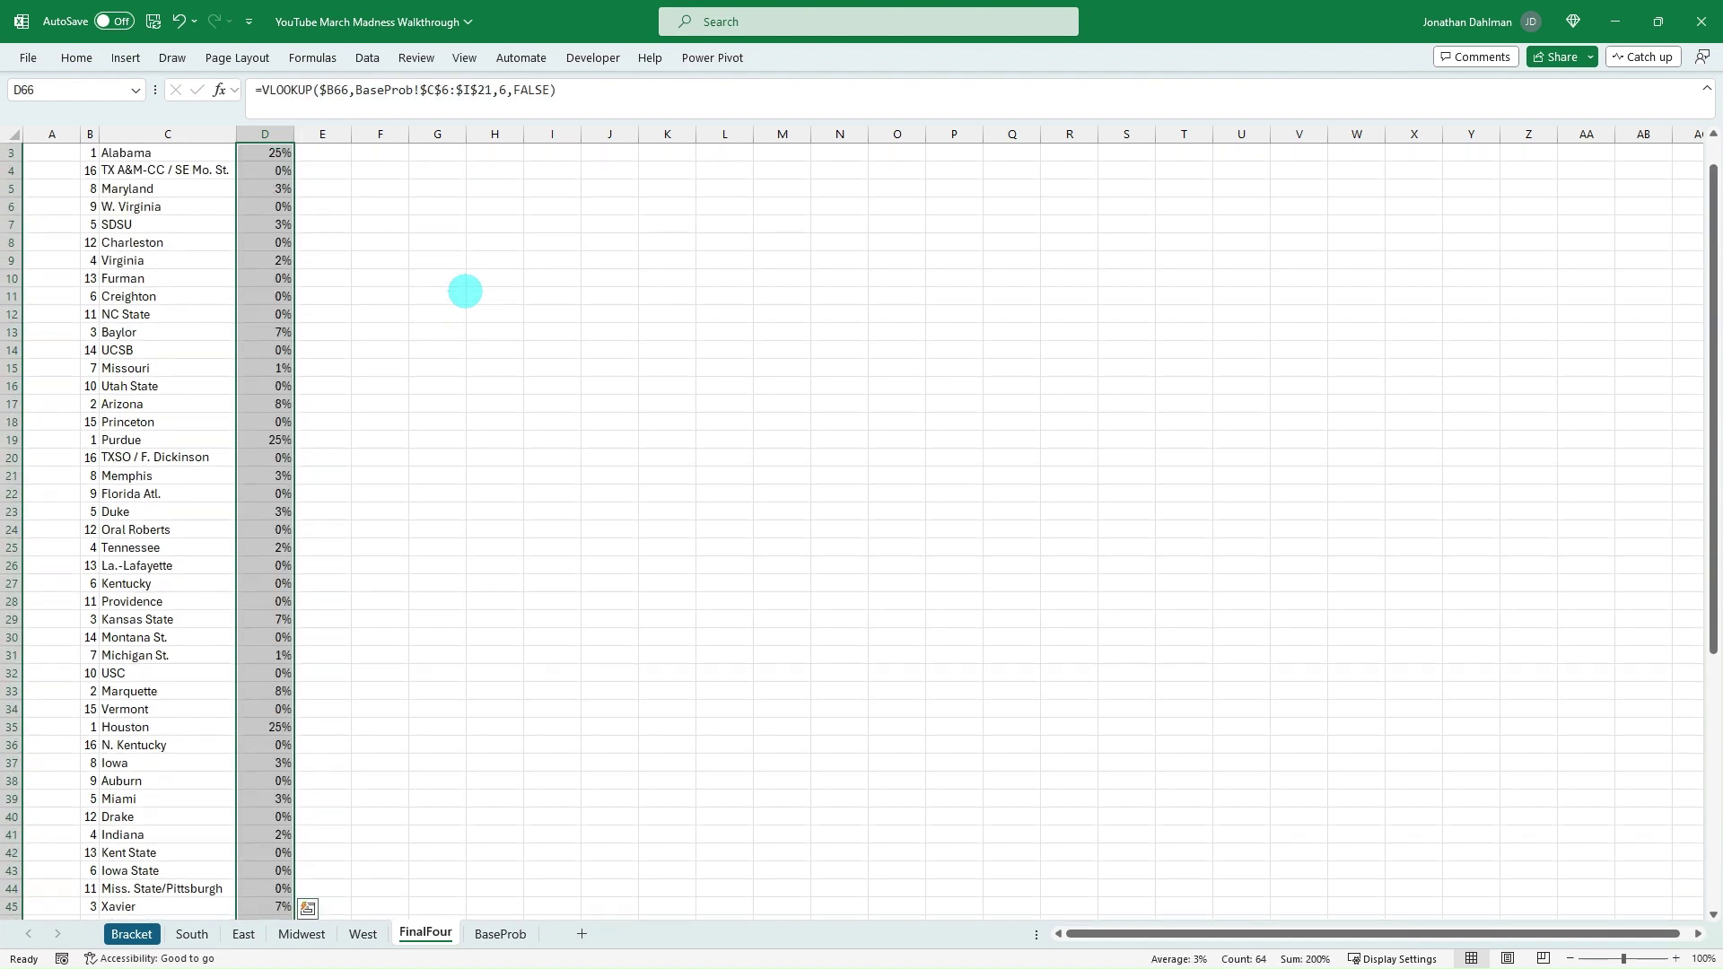
key("Down")
key("ctrl+Up")
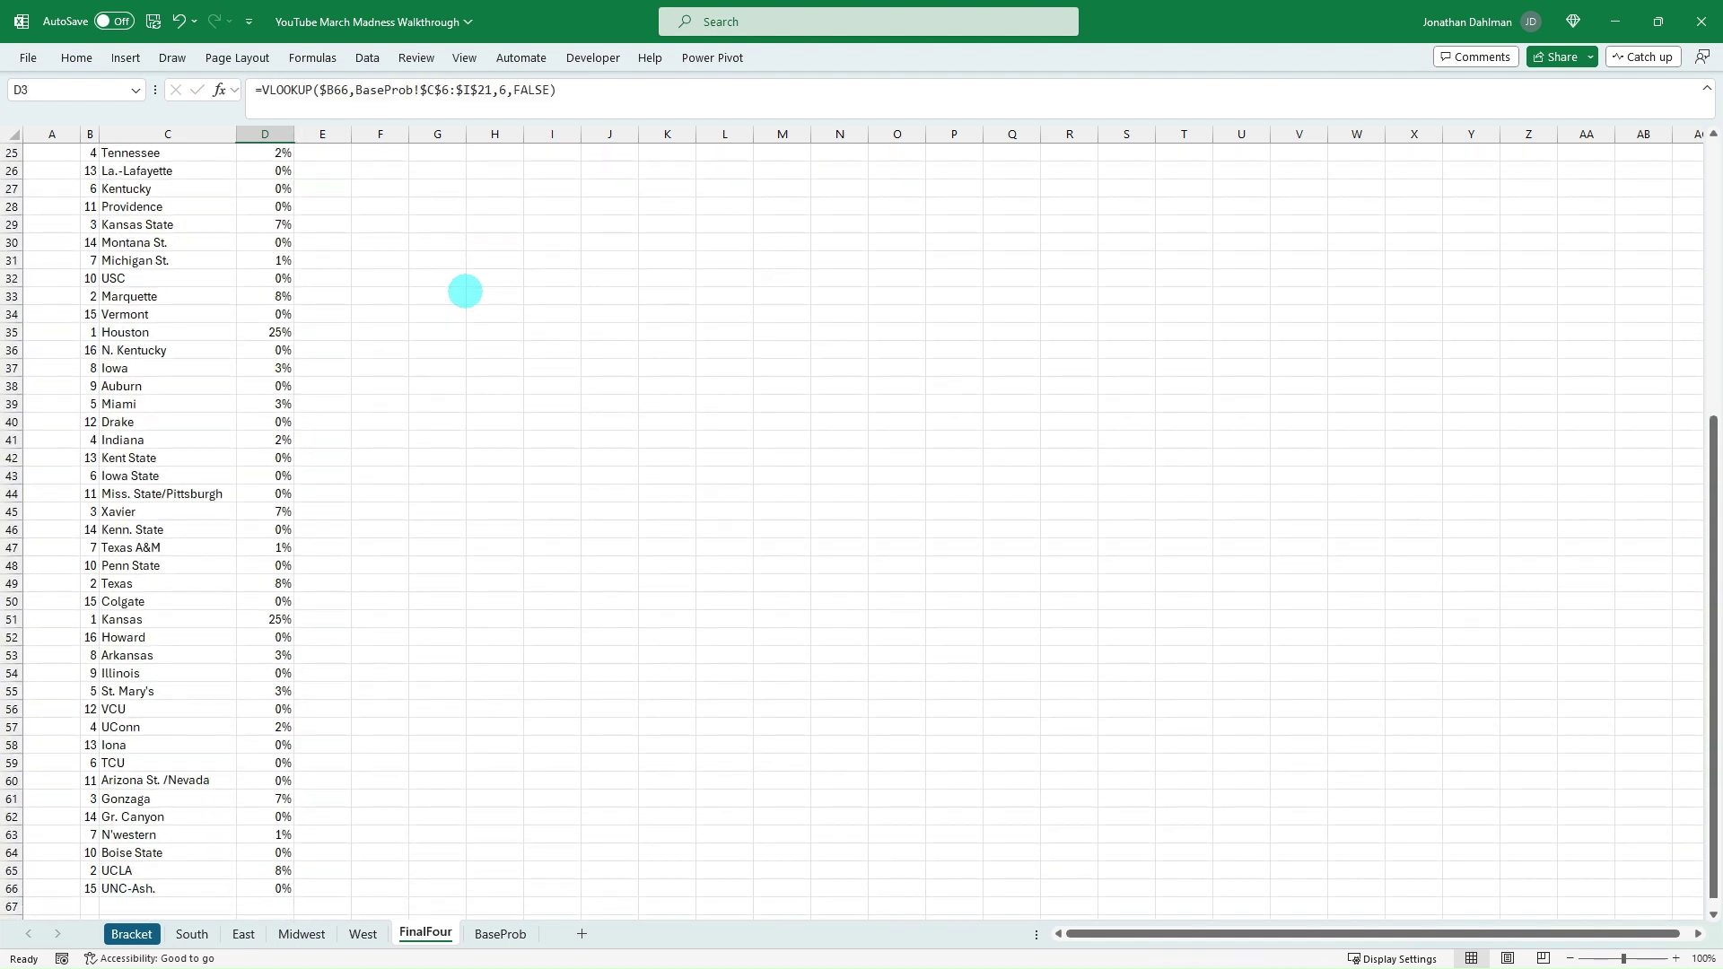
key("ctrl+Up")
scroll(465, 290, "up", 1)
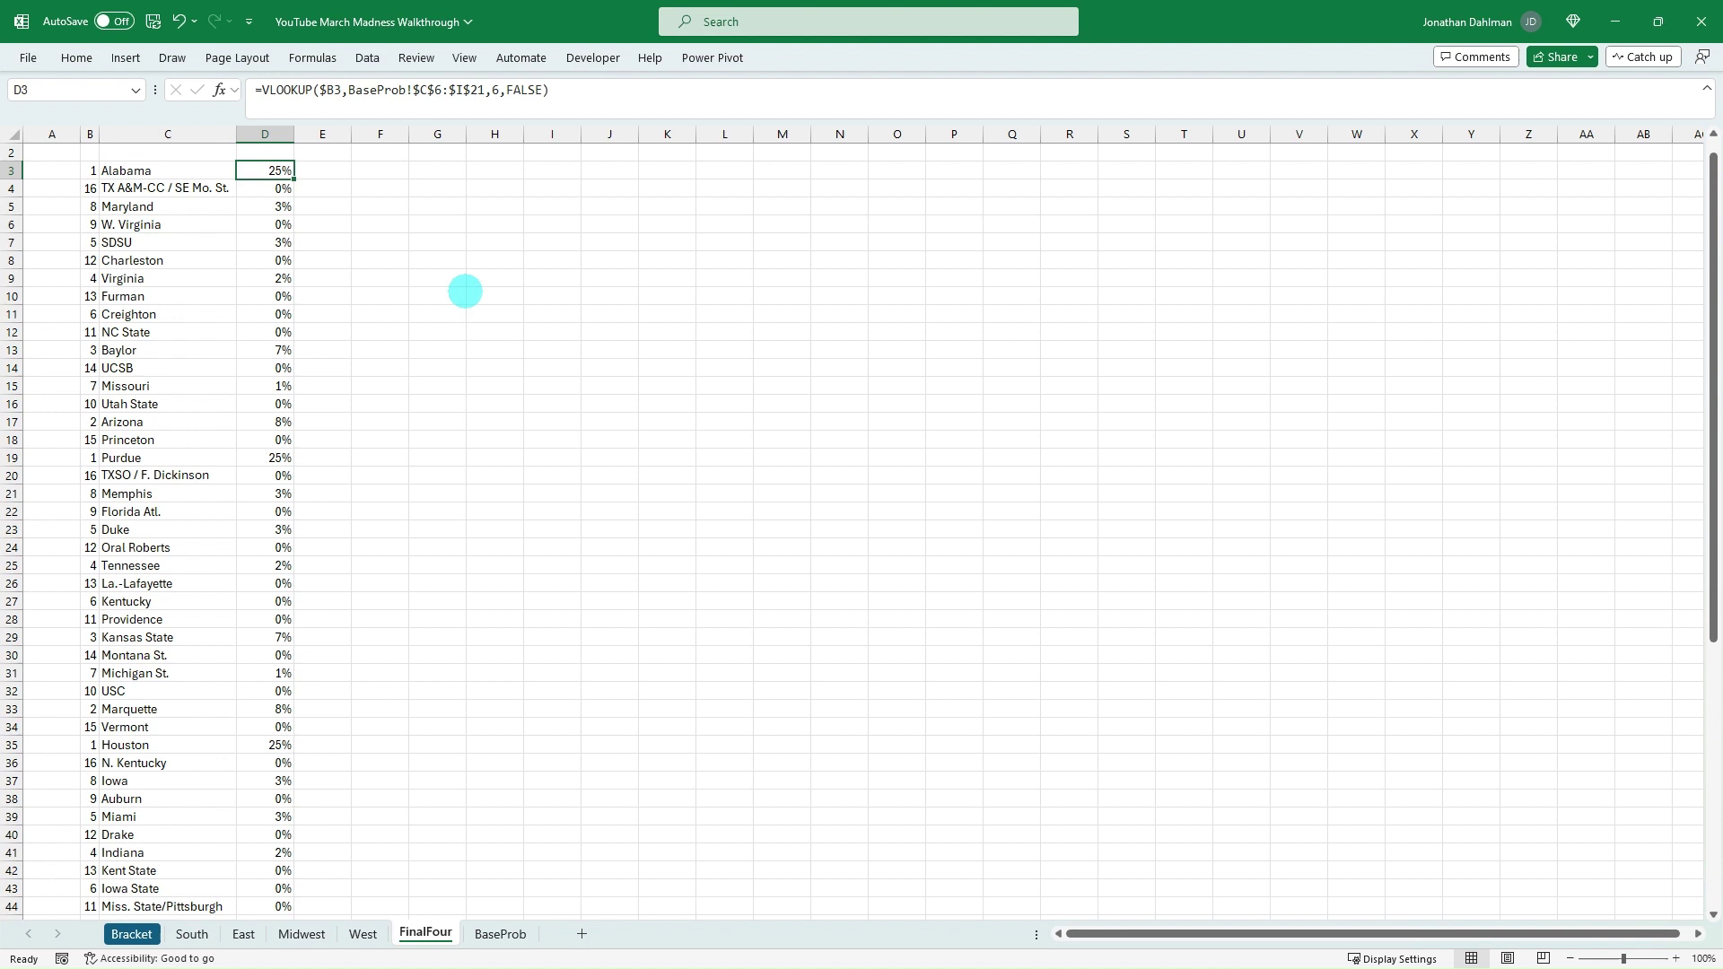
Step: Check the seed 1 and seed 2 Rd5 values on BaseProb against the FinalFour results
left_click(500, 935)
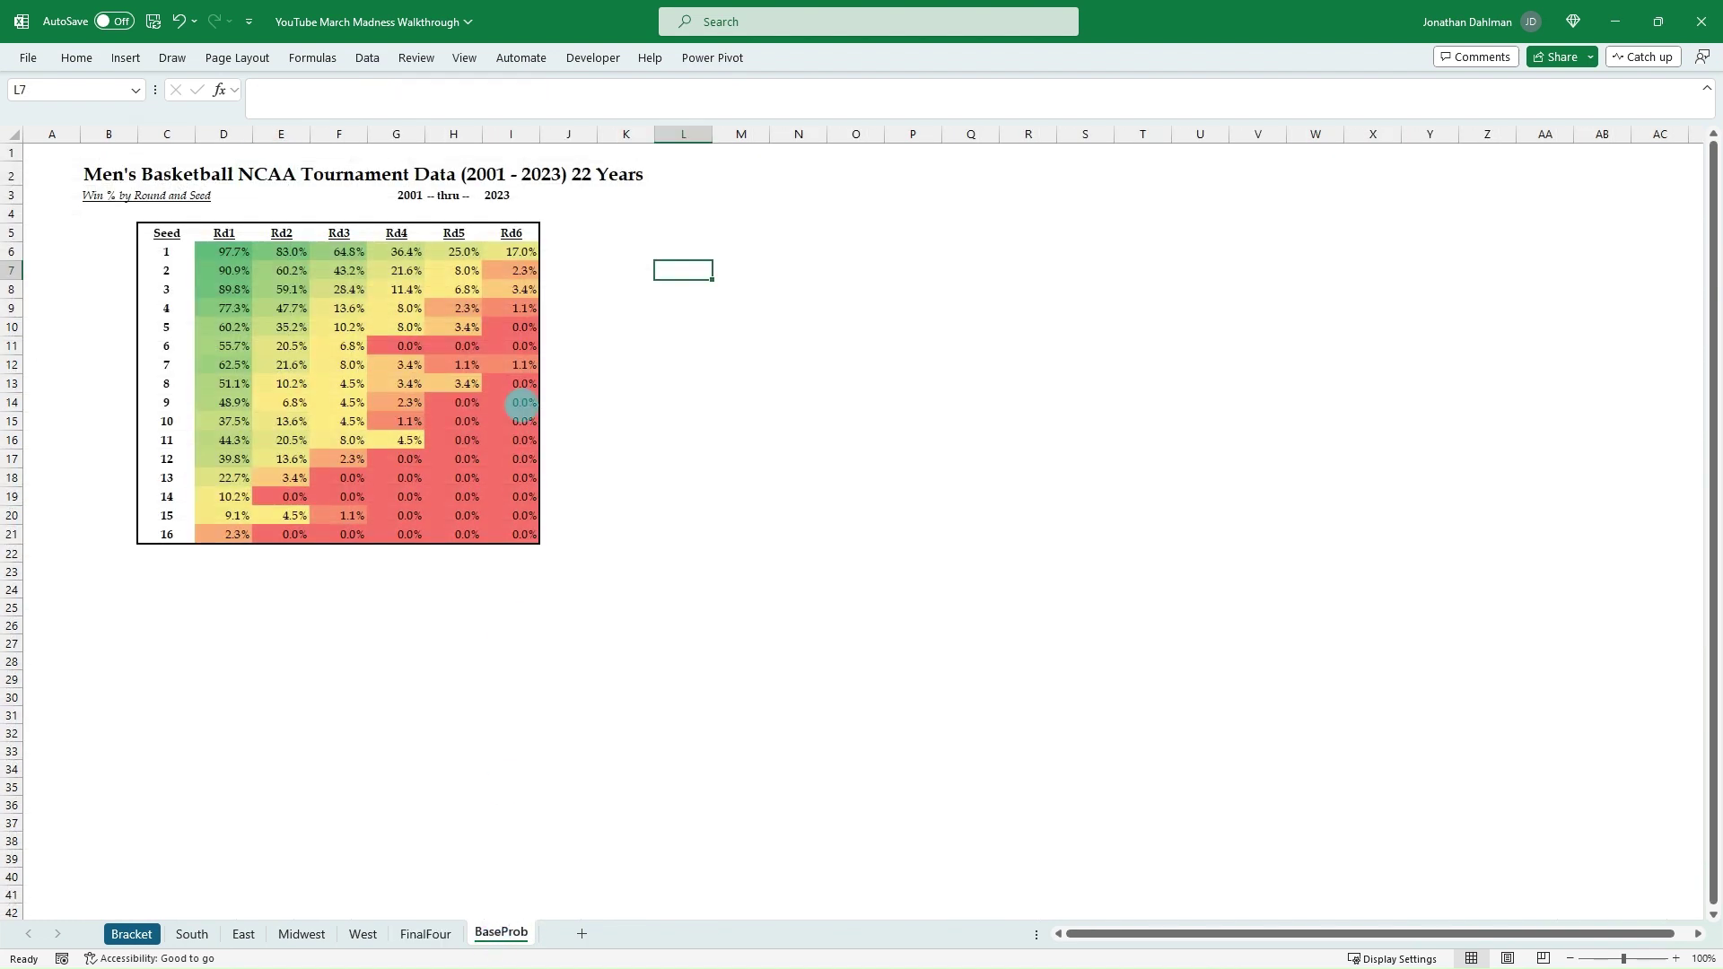
left_click(457, 247)
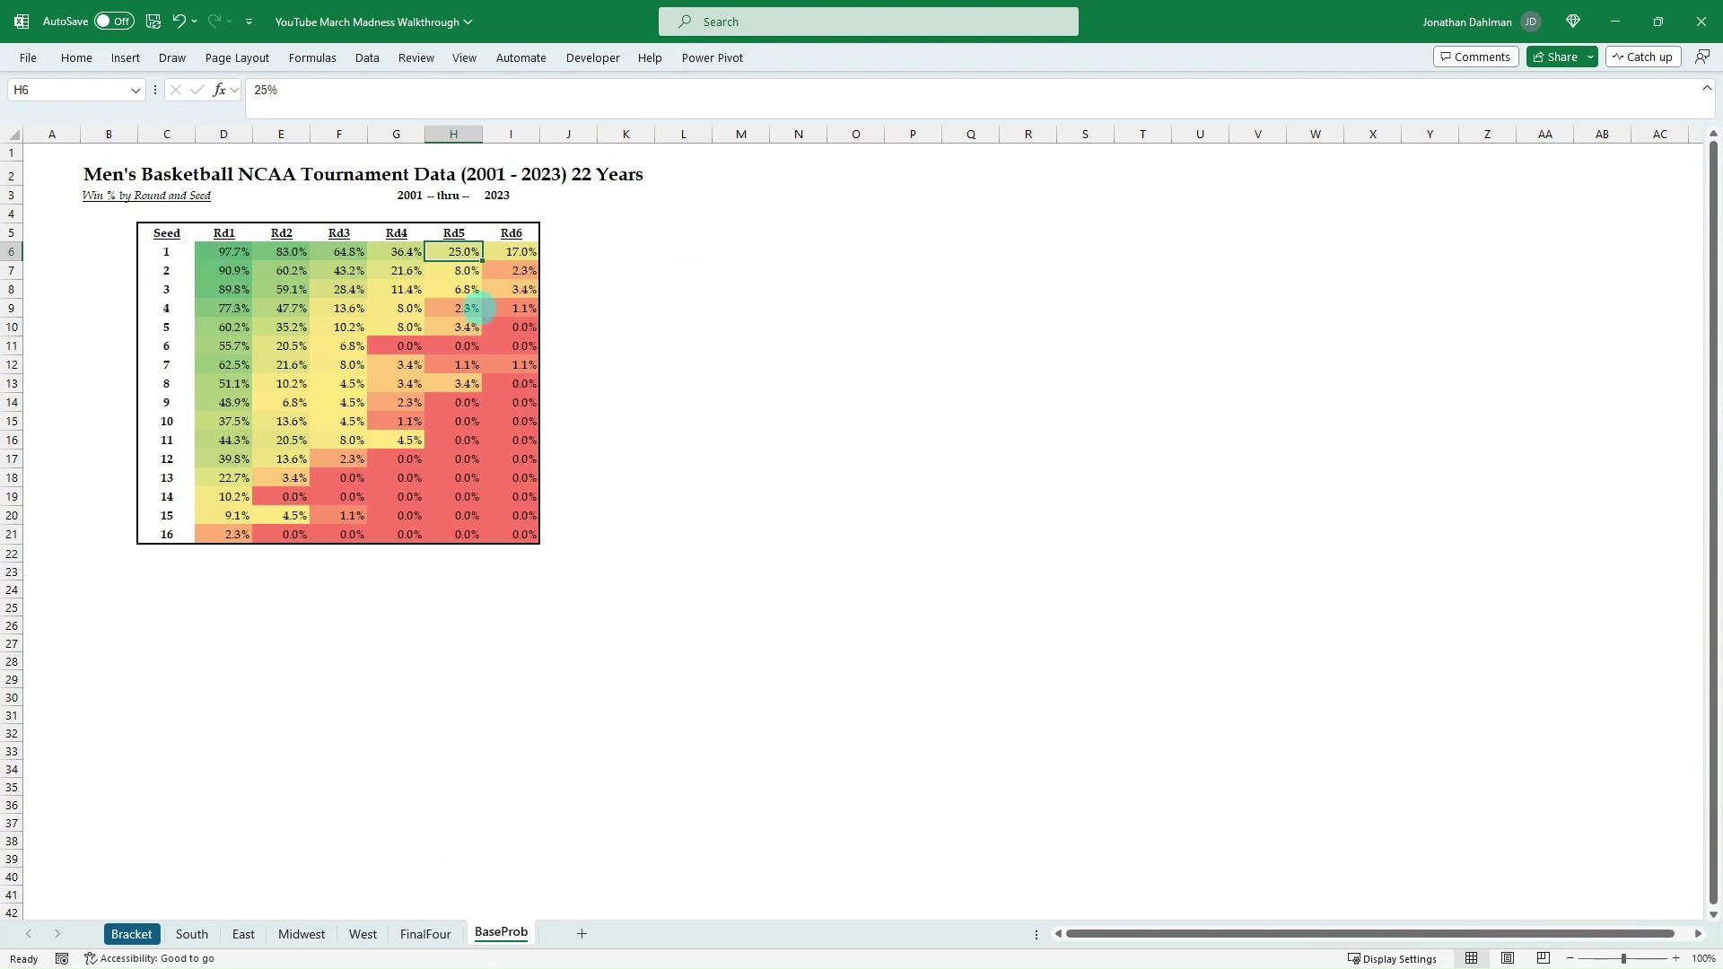
left_click(466, 272)
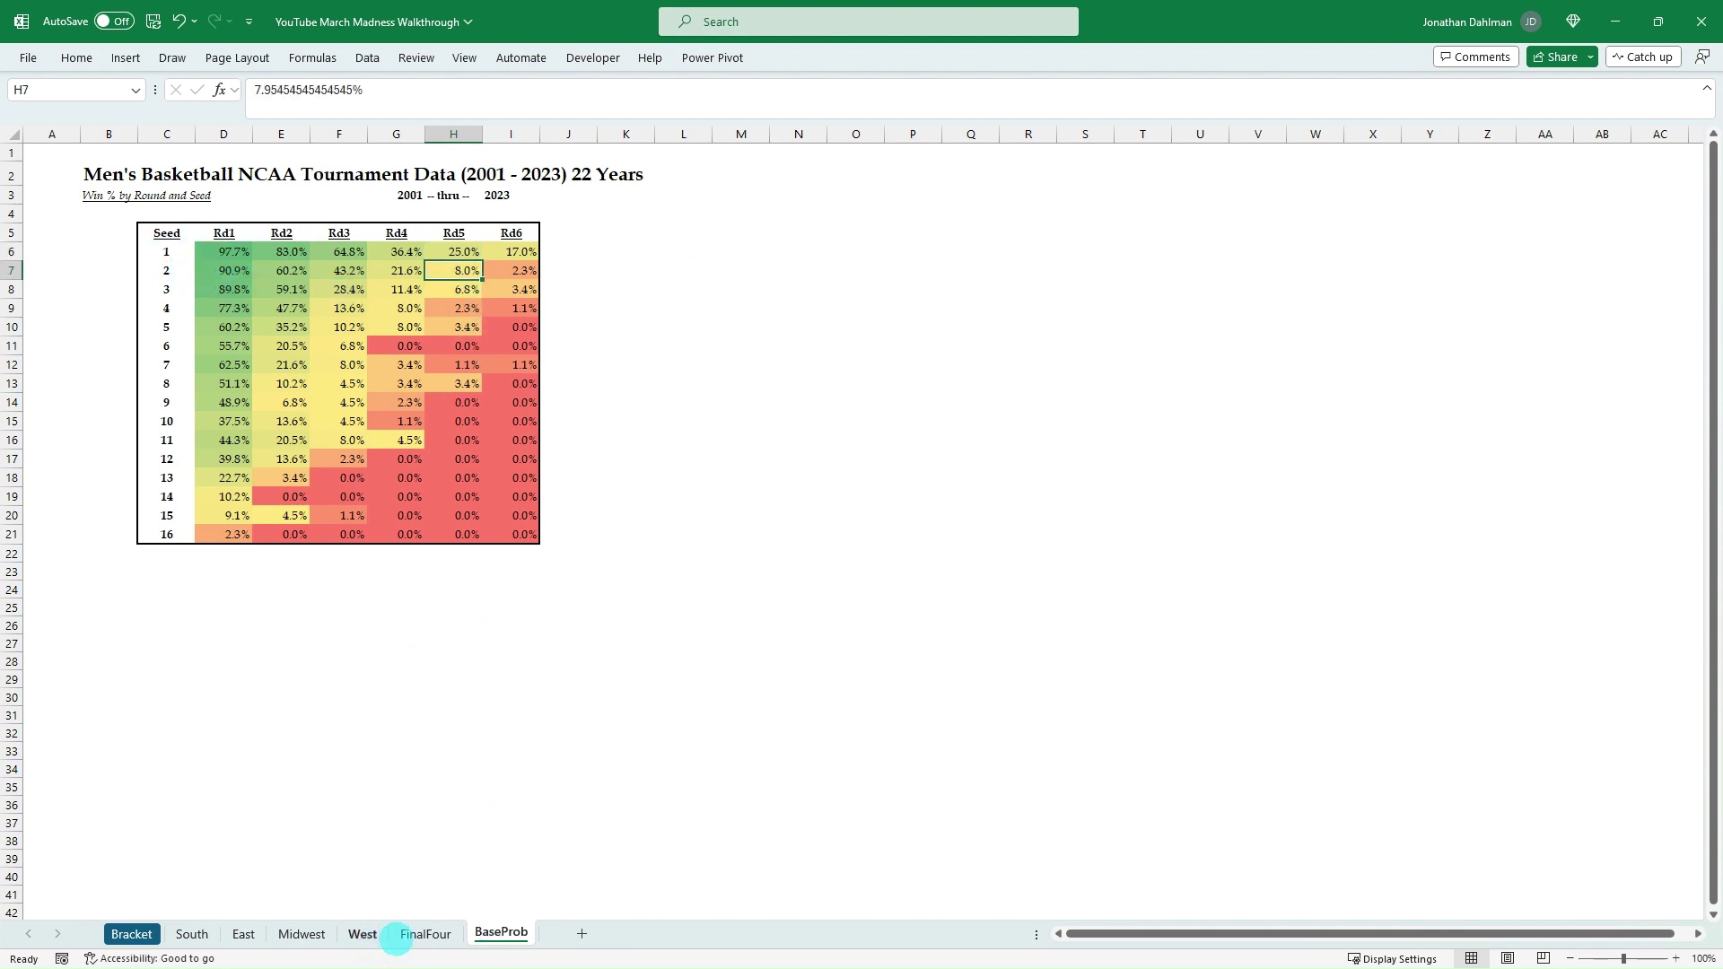
left_click(425, 934)
left_click(290, 426)
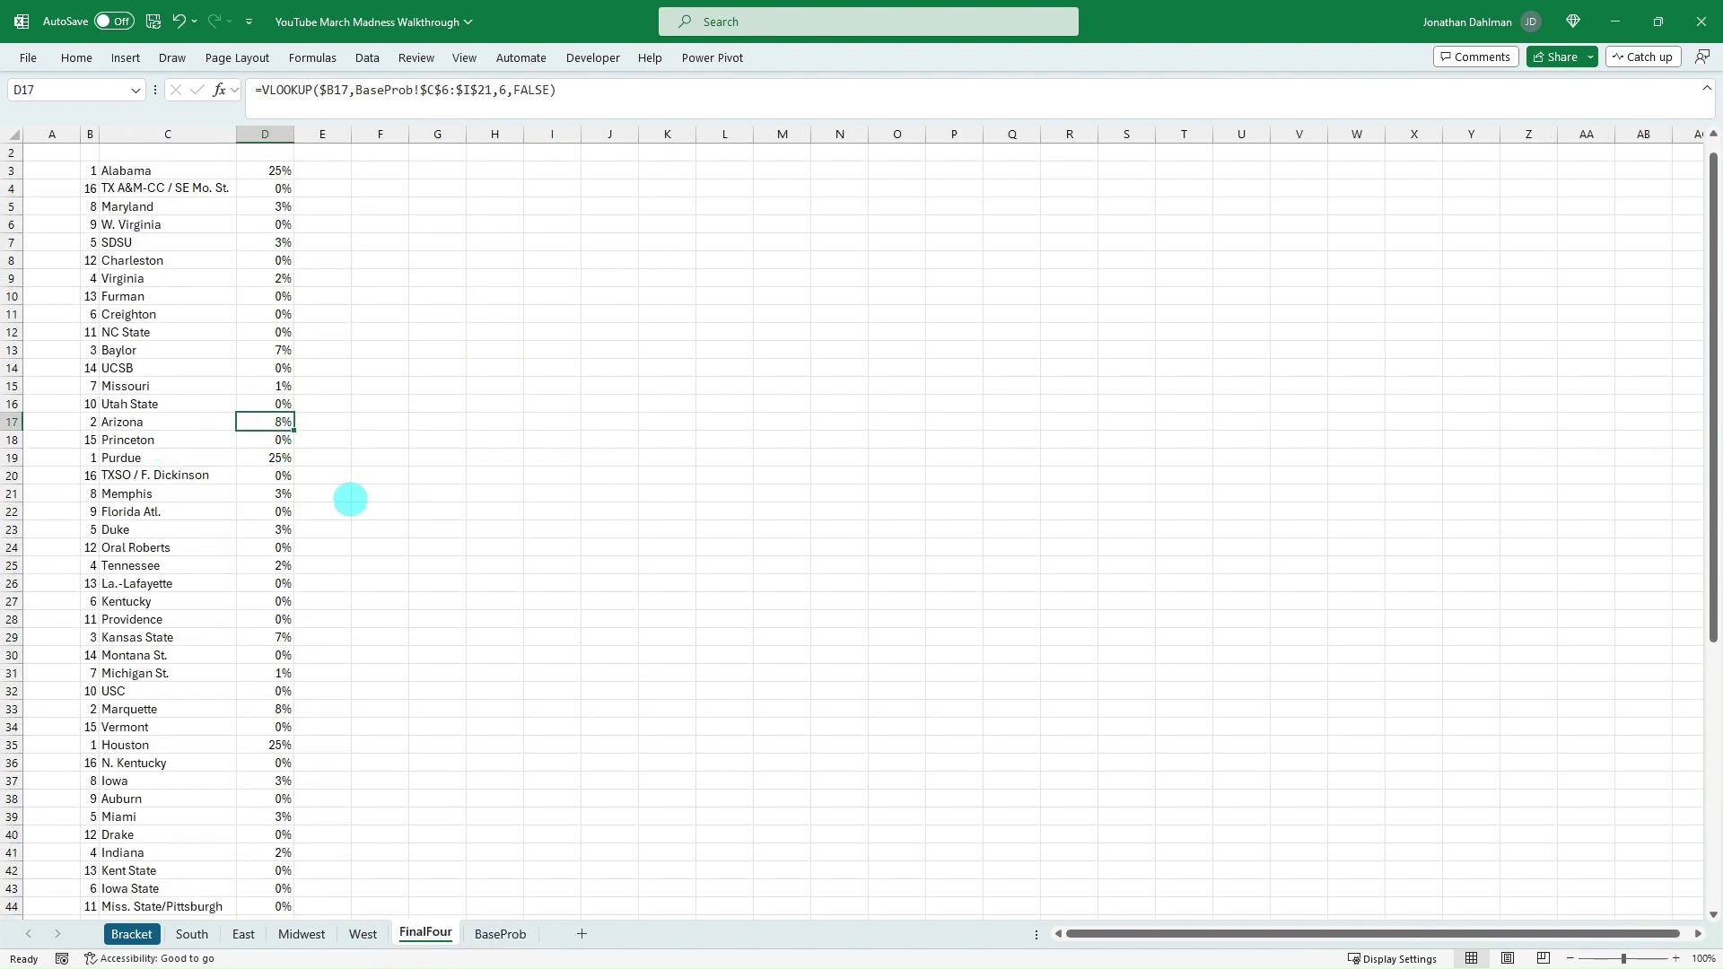
scroll(316, 475, "up", 1)
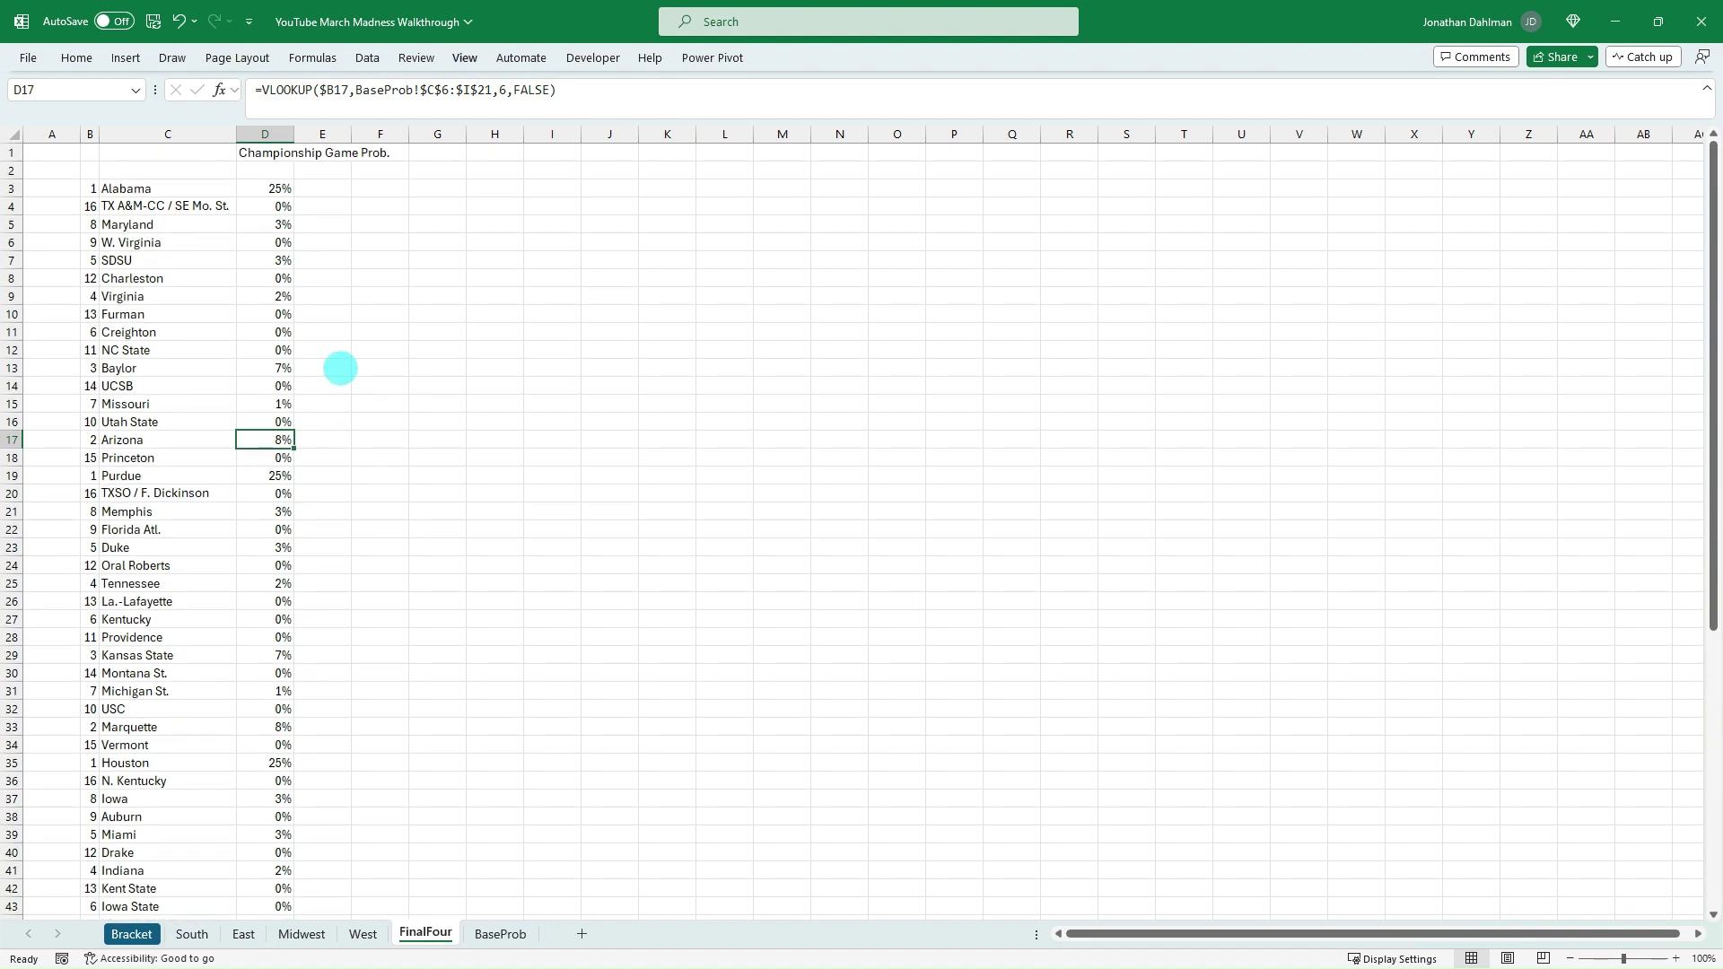
Step: Hide the sheet gridlines and show the column D probabilities to one decimal place
key("alt+w")
key("v")
key("g")
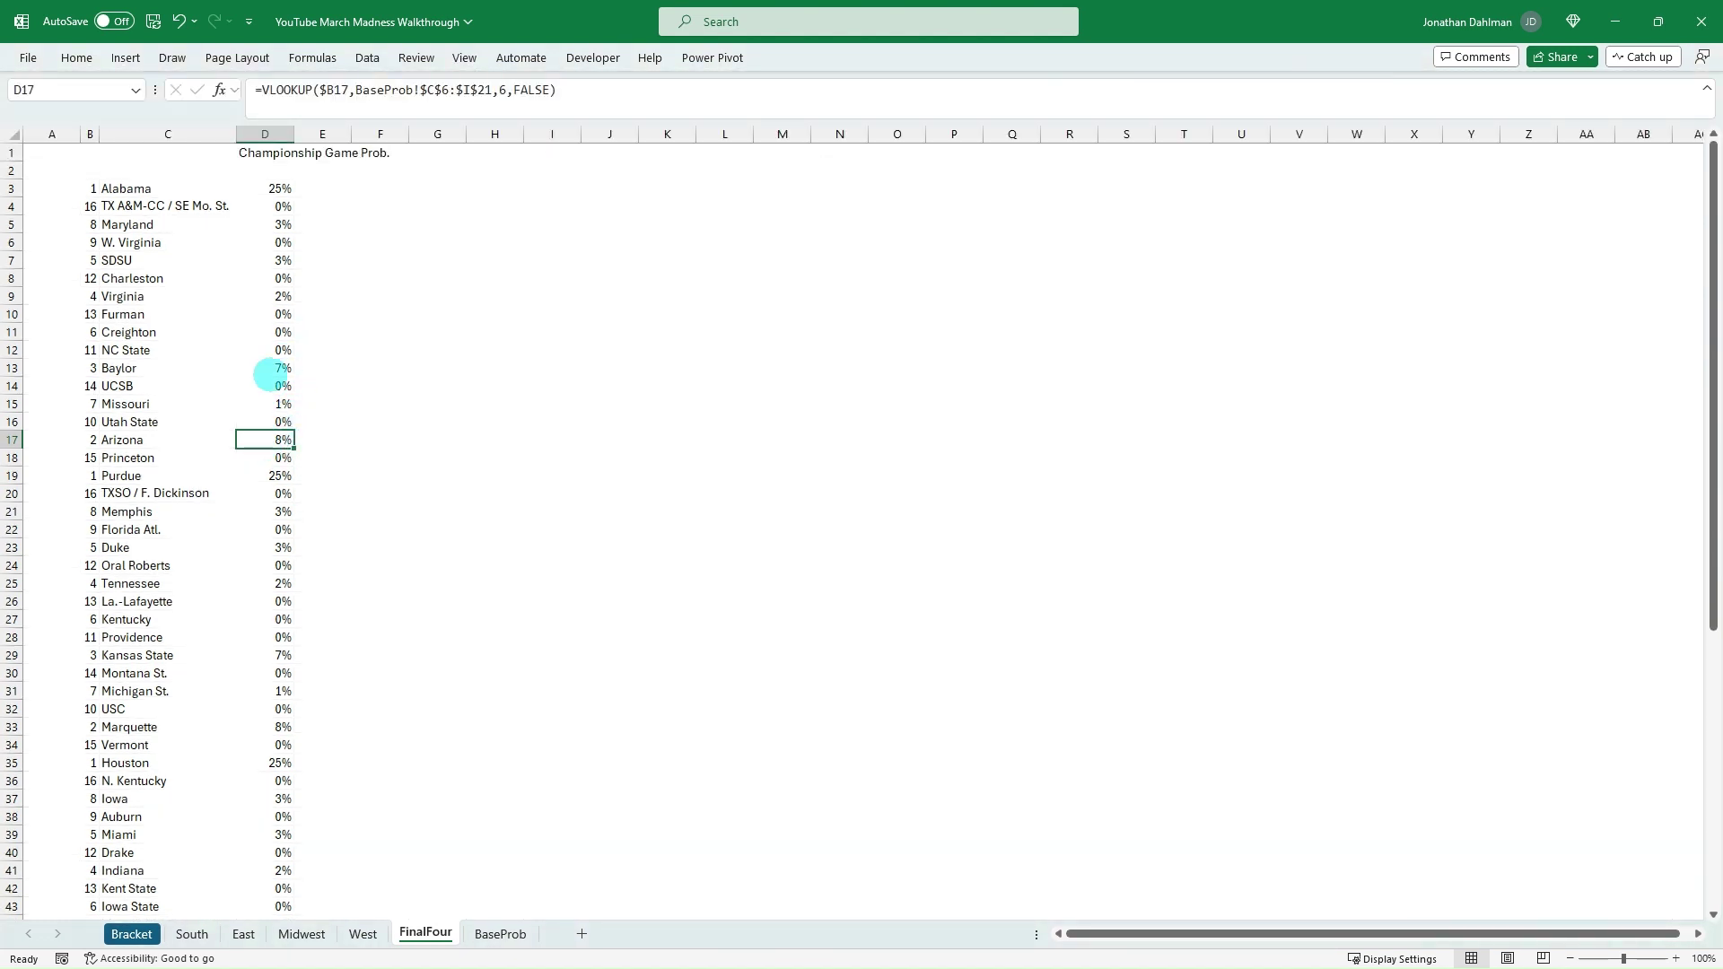
left_click(277, 187)
key("ctrl+shift+Down")
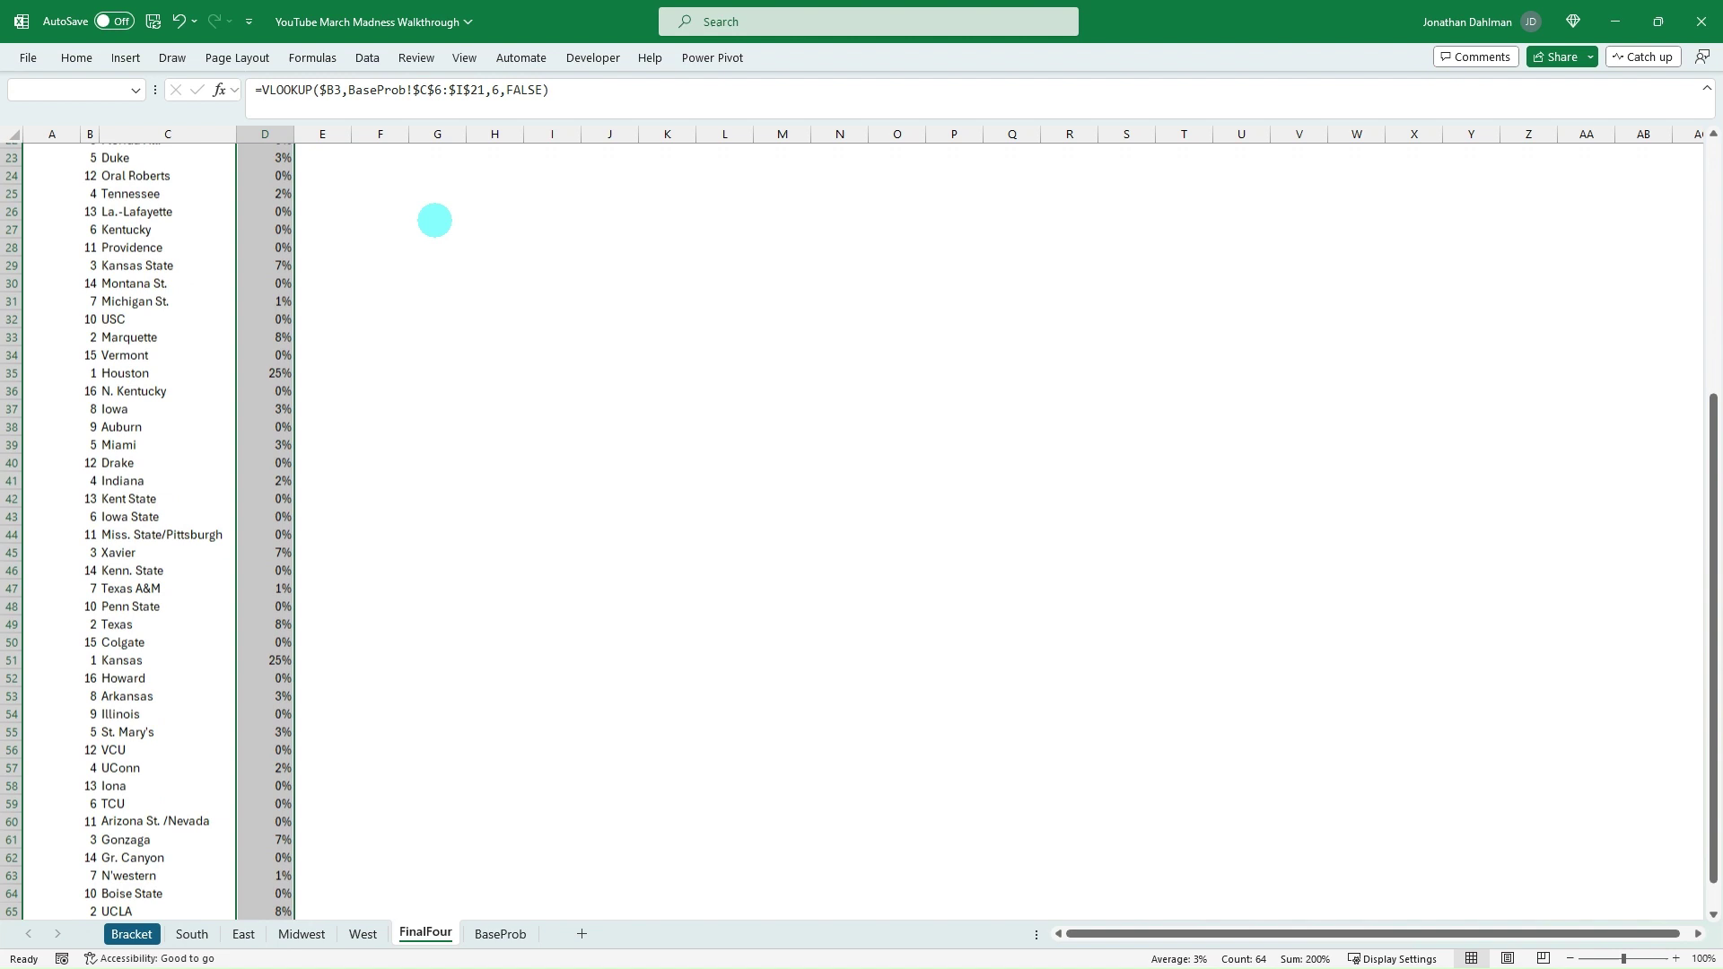
left_click(76, 58)
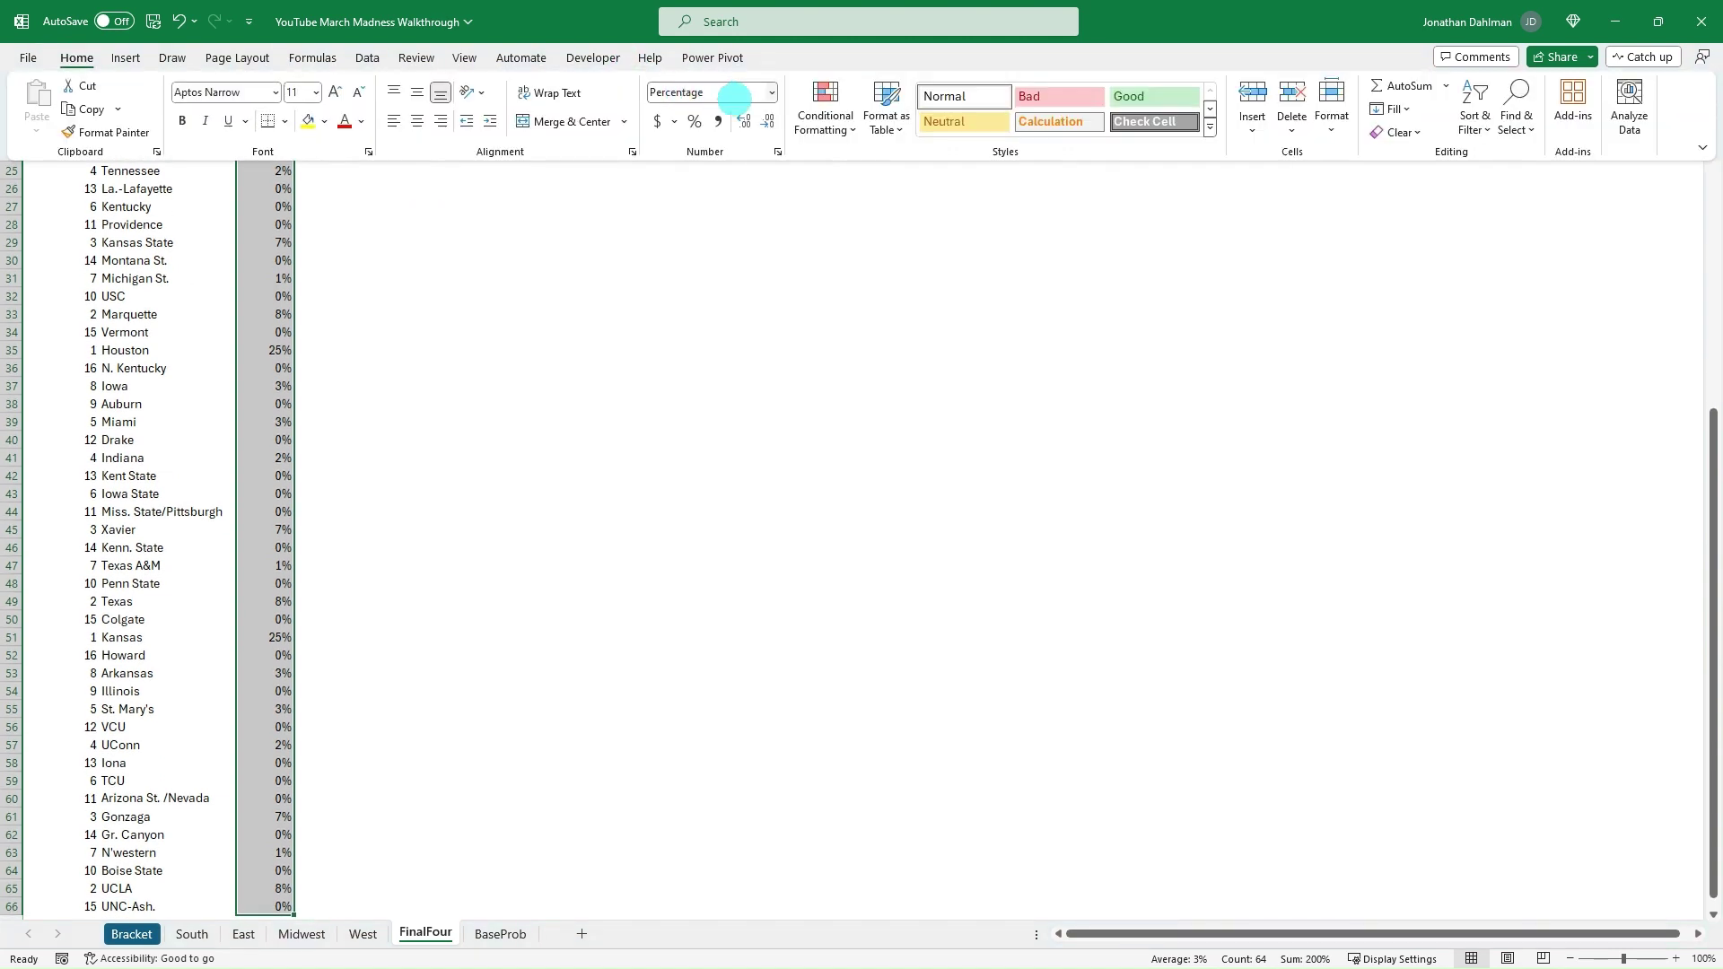
left_click(744, 122)
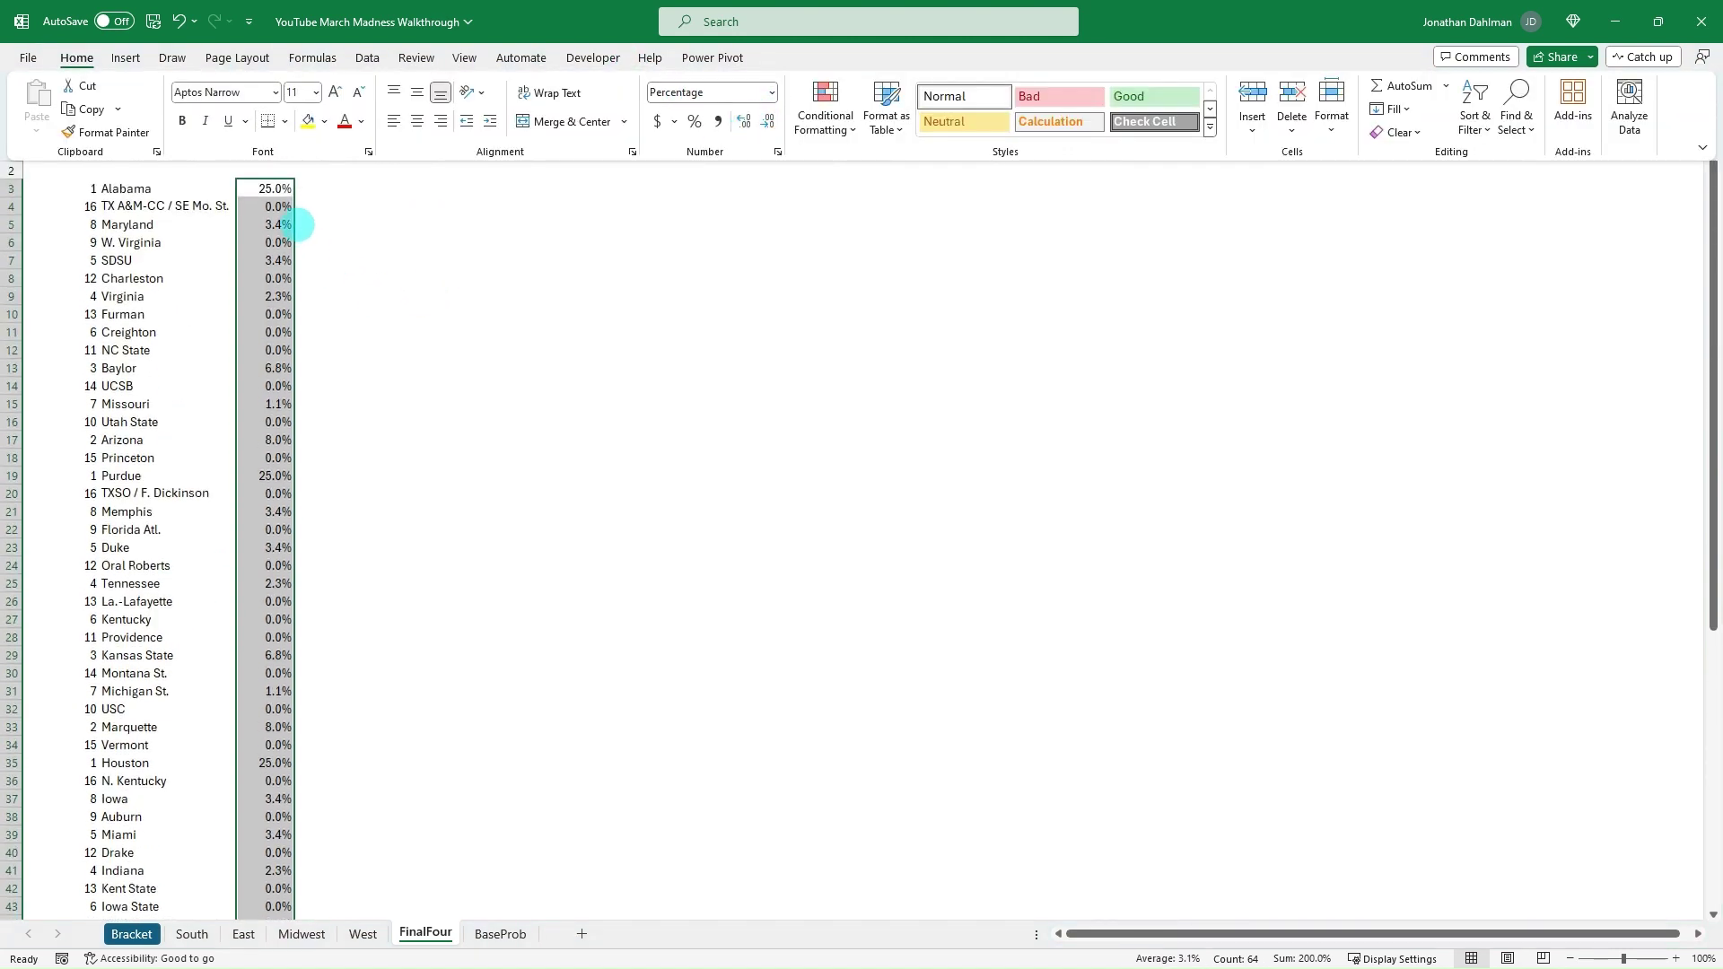
Step: Add centred Base and Adj headers in D2:E2
left_click(321, 186)
left_click(326, 186)
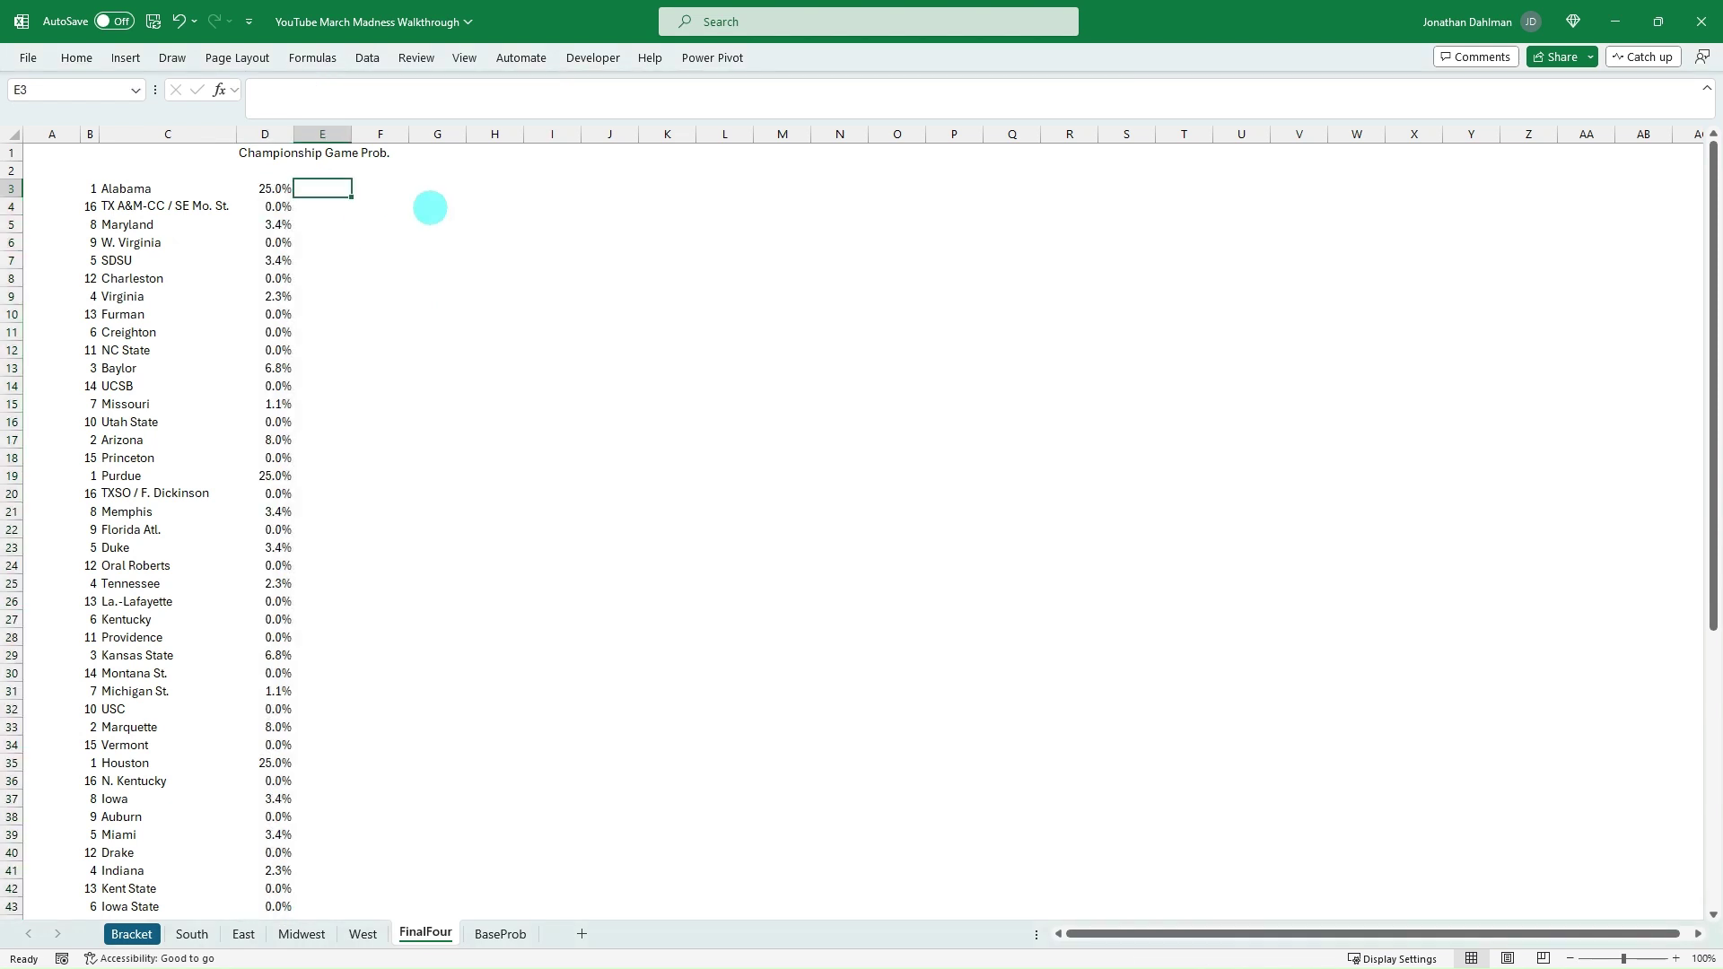
key("Up")
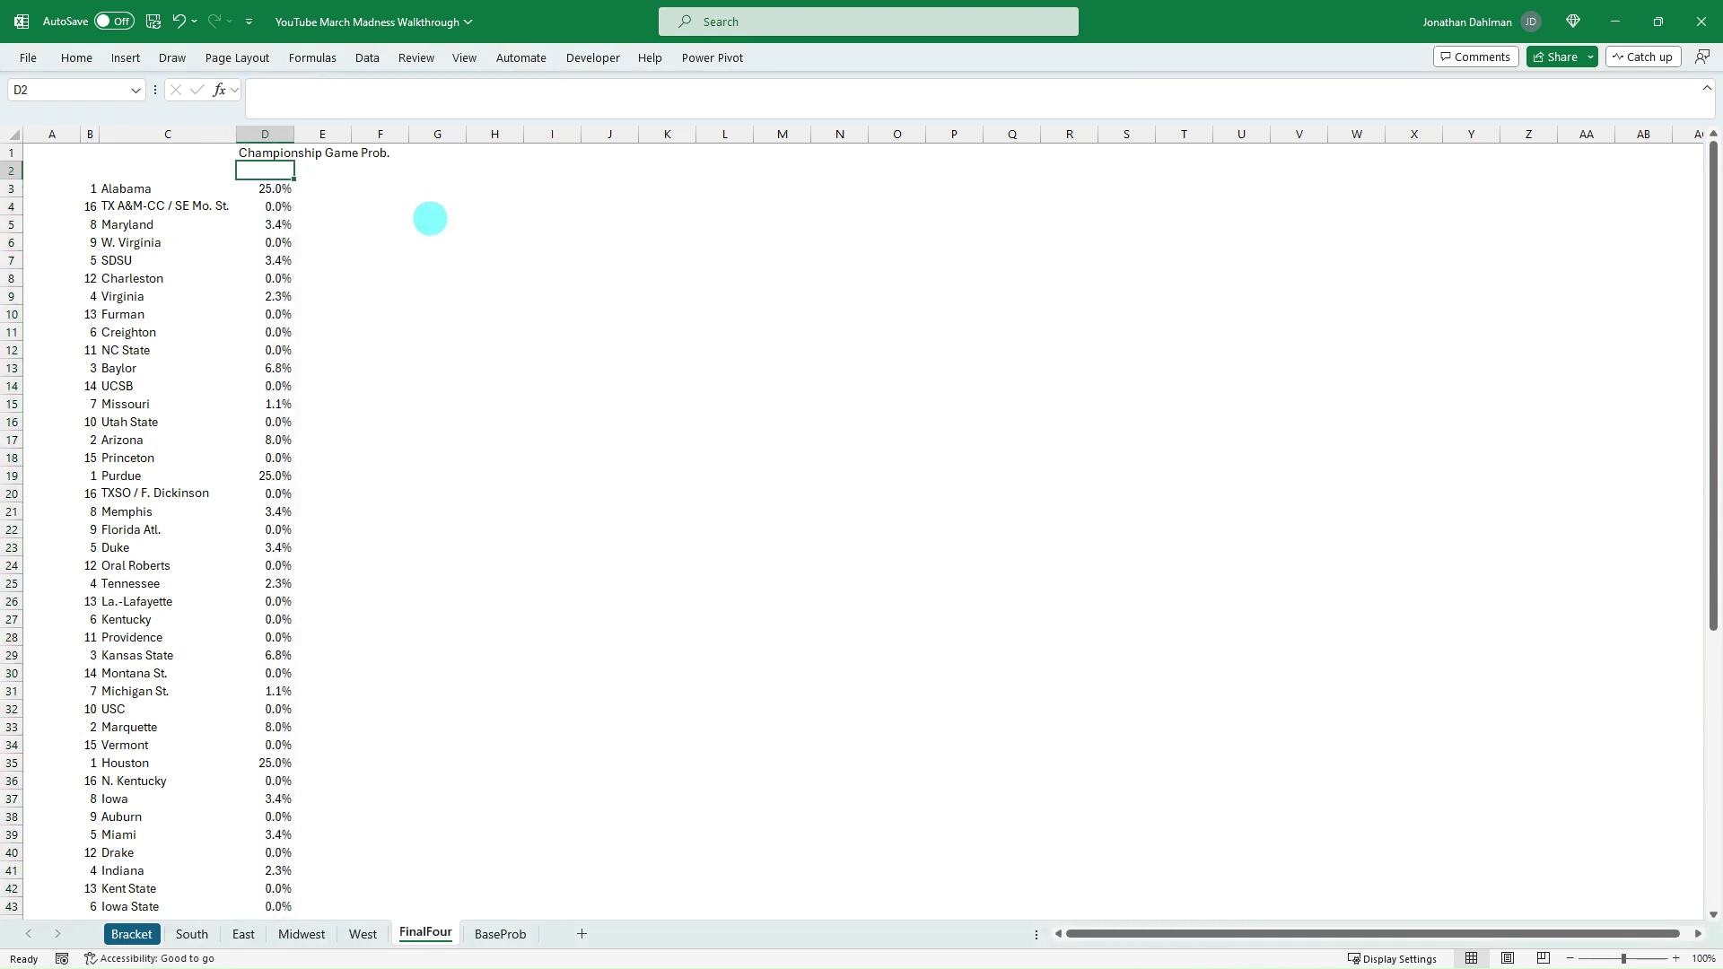
type("Base")
key("Right")
type("A")
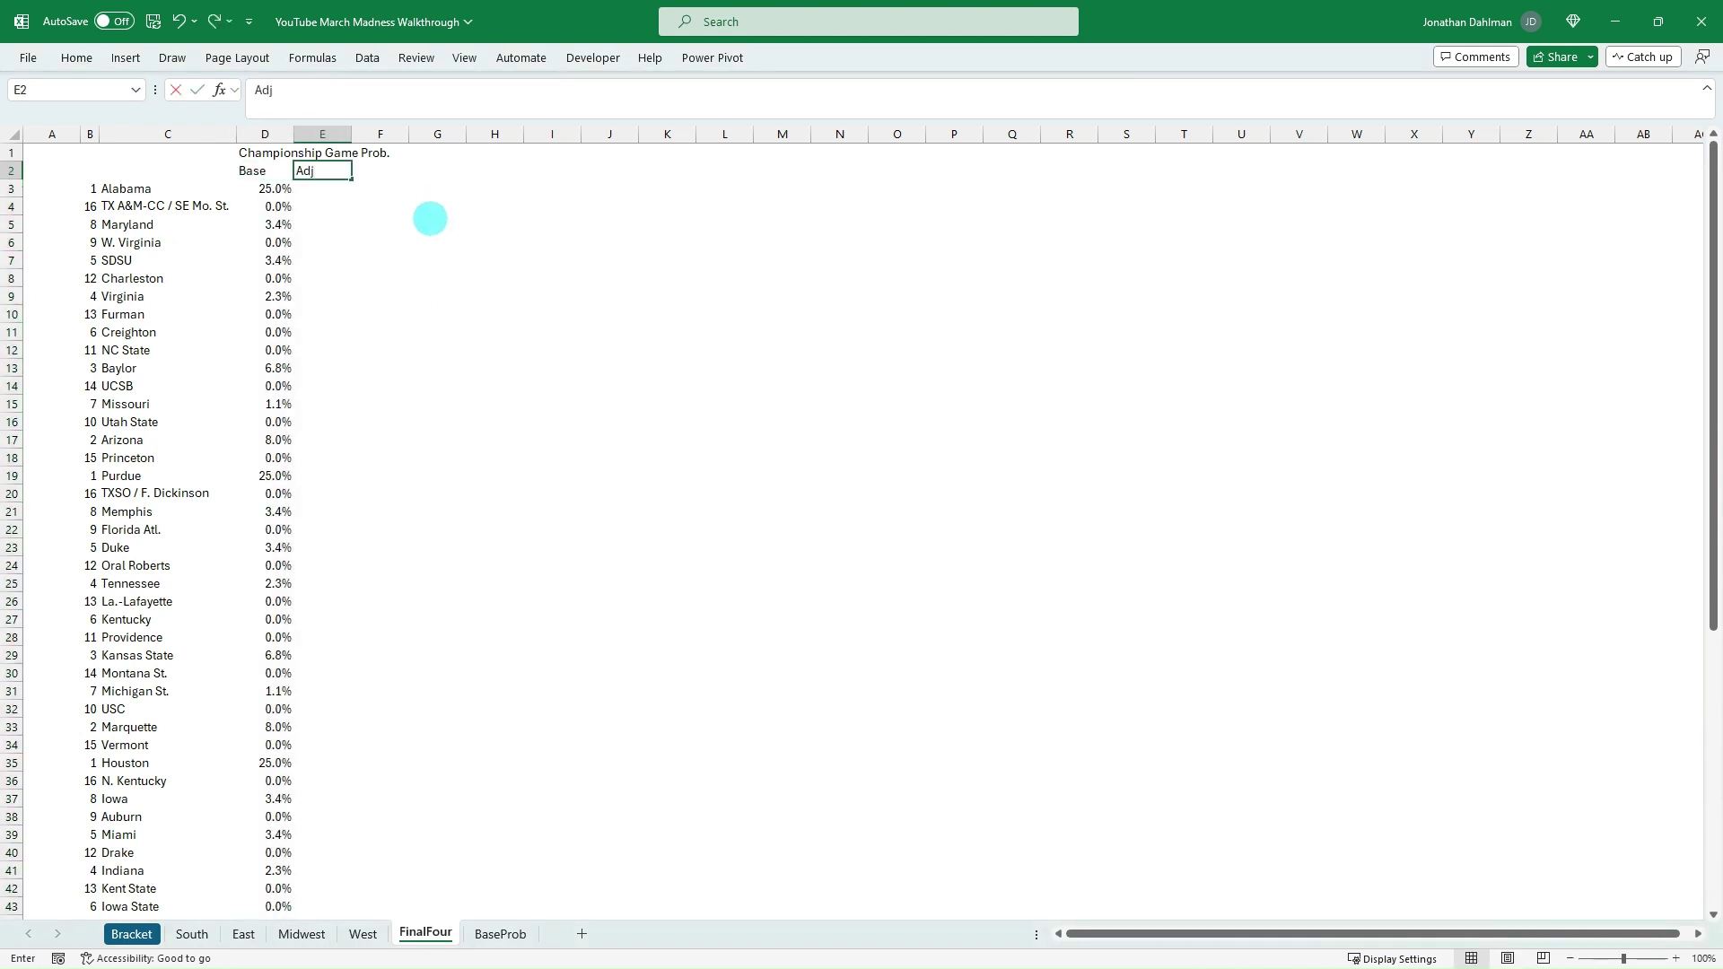
type("dj")
key("Left")
key("shift+Right")
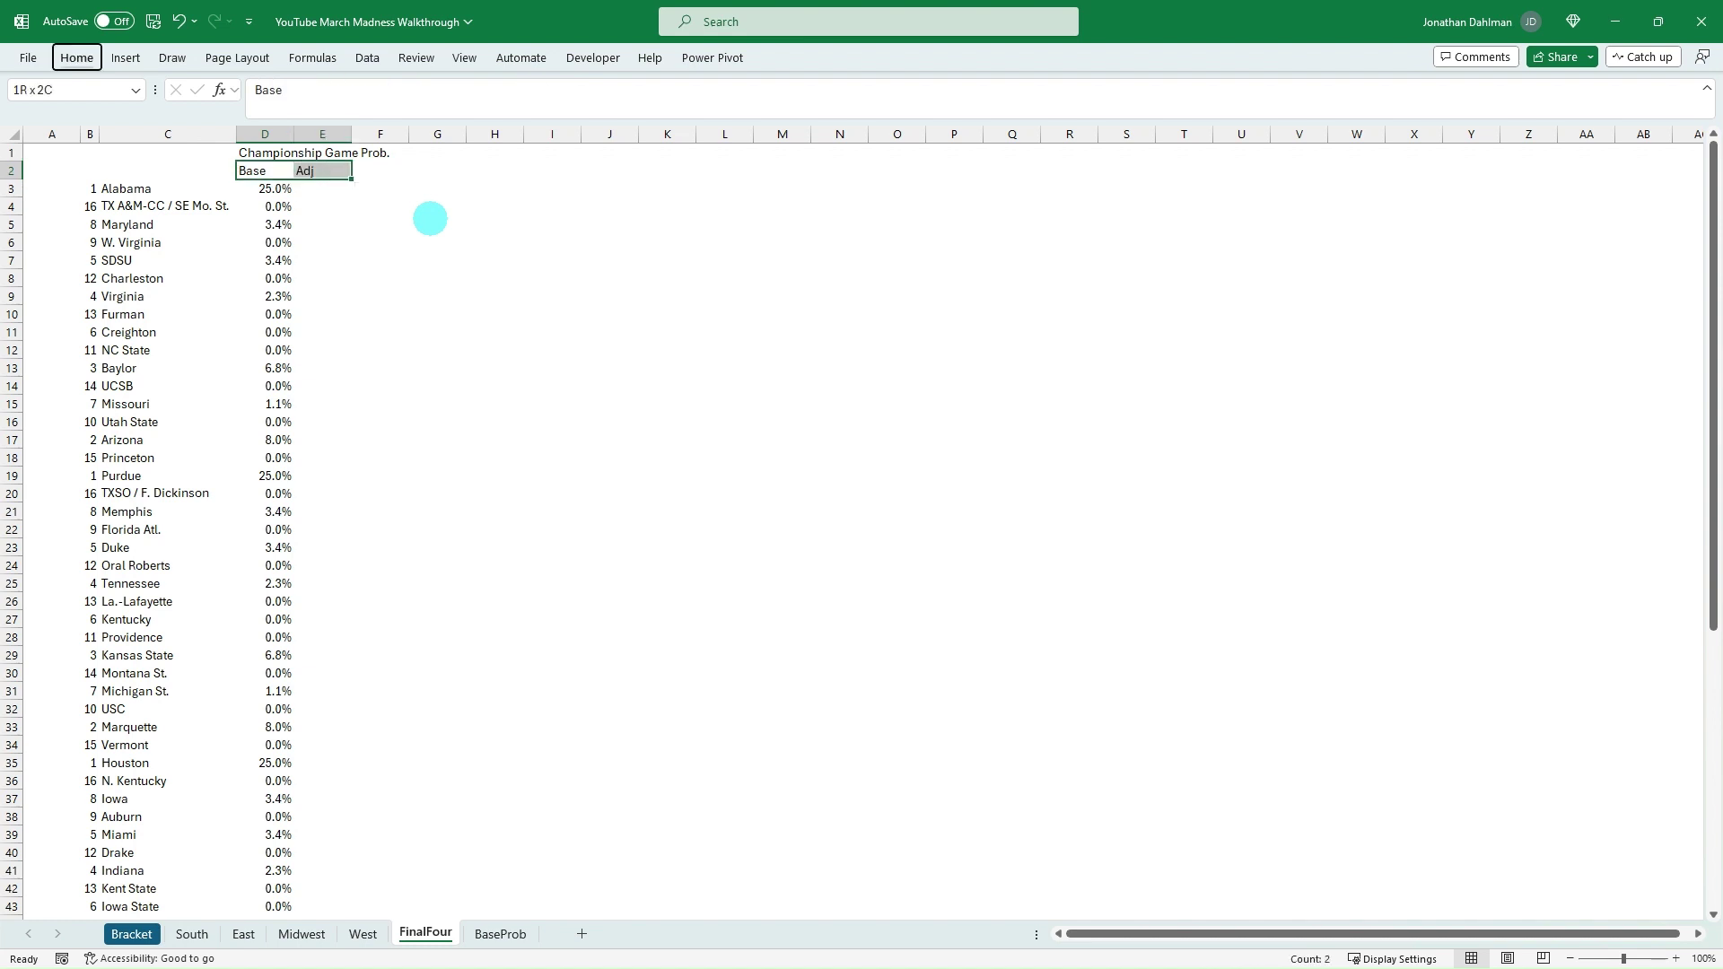
key("alt+h")
key("a")
key("c")
key("Right")
Step: Enter a 0 adjustment in E3 and paste D3's percentage format onto it
key("Down")
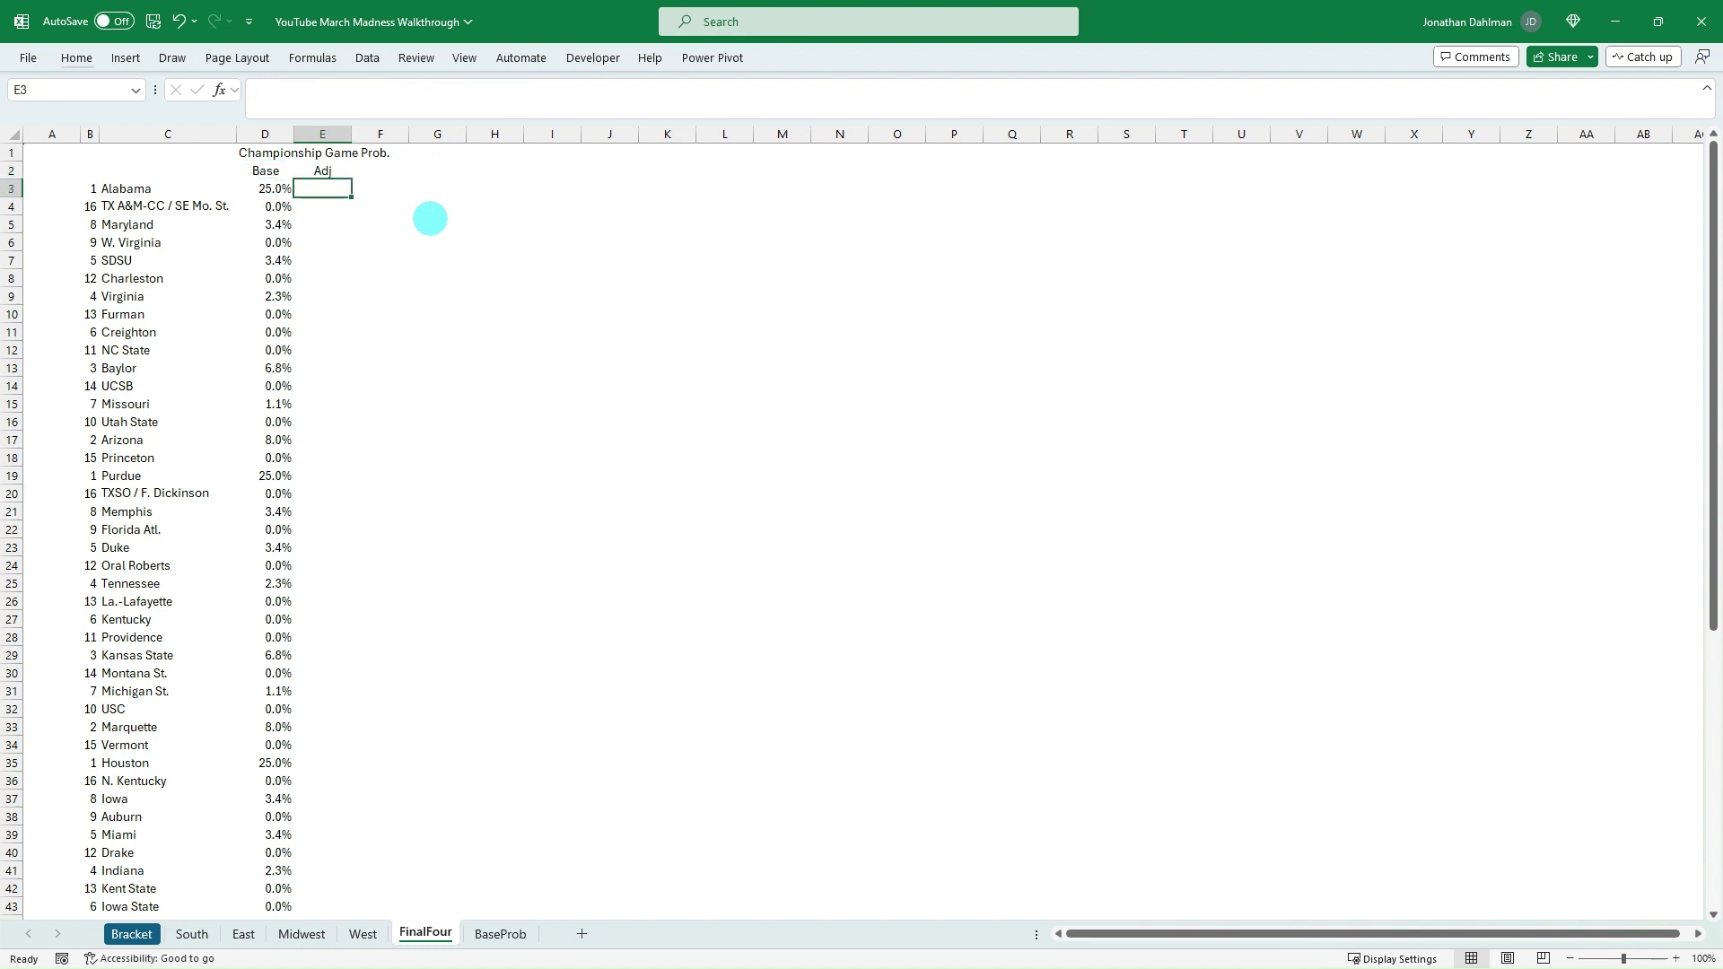
type("0")
key("Return")
key("Up")
key("Left")
key("ctrl+c")
key("Right")
key("alt+e")
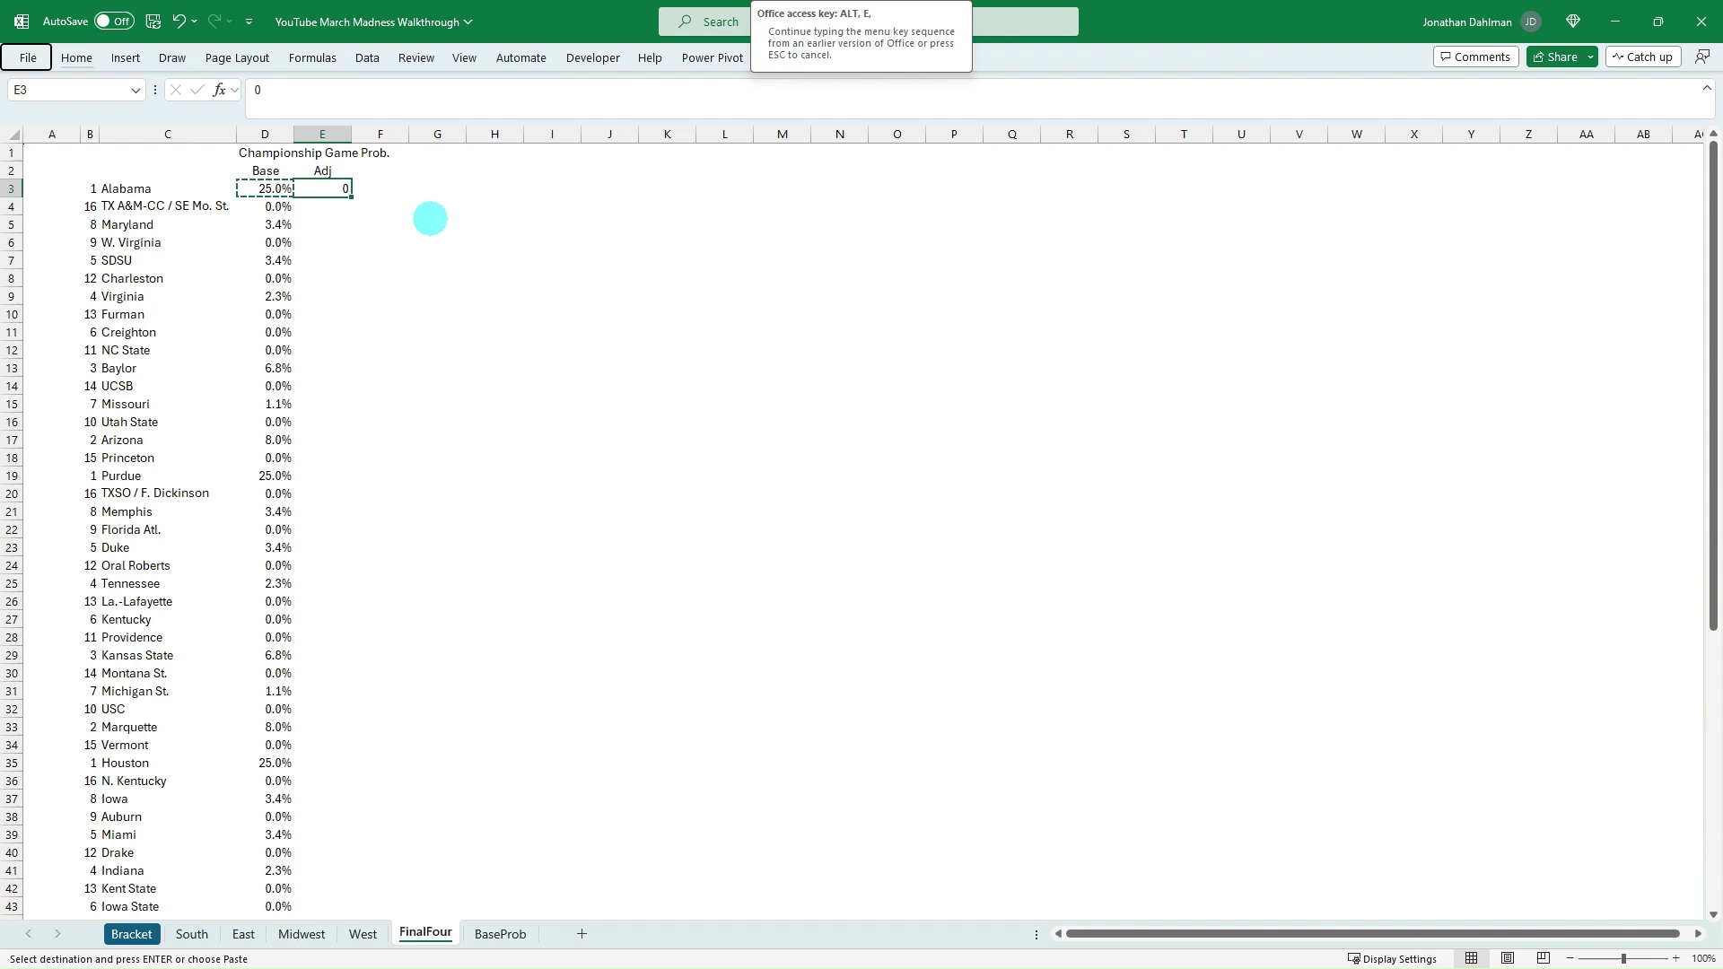
key("s")
key("t")
key("Return")
key("Escape")
key("Down")
Step: Fill the zero adjustment down column E to row 66
key("Up")
key("Left")
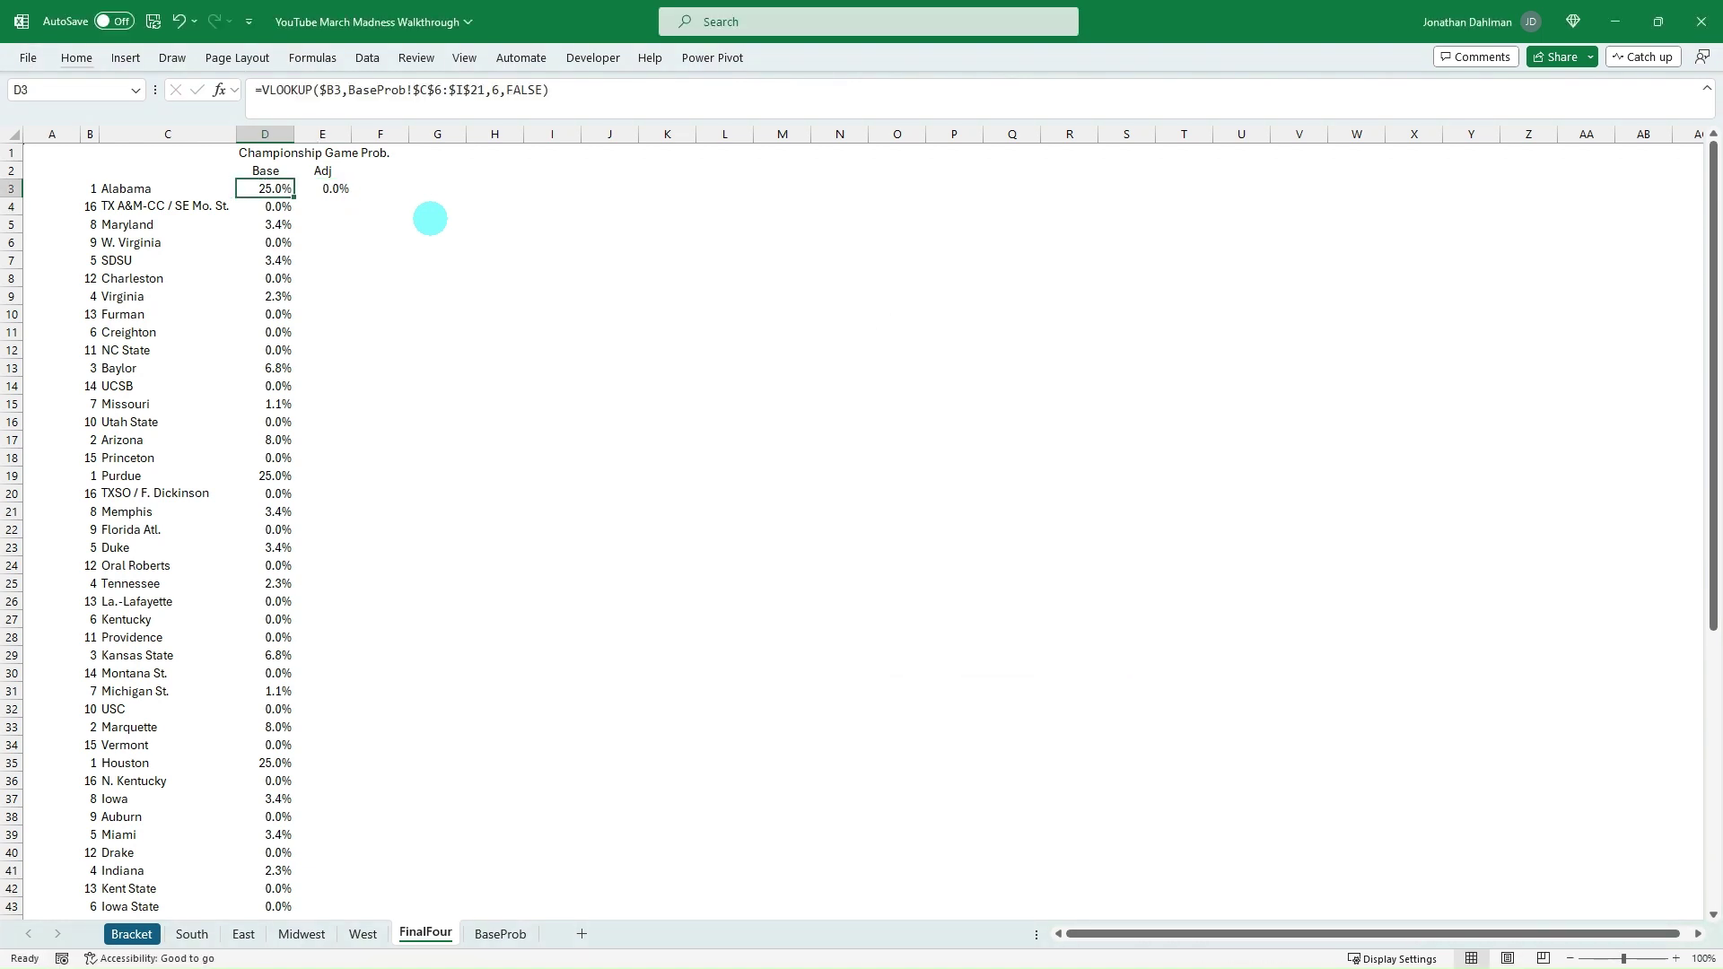
key("ctrl+Down")
key("Right")
key("ctrl+shift+Up")
key("ctrl+d")
Step: Colour all adjustment values in E3:E66 blue
key("Up")
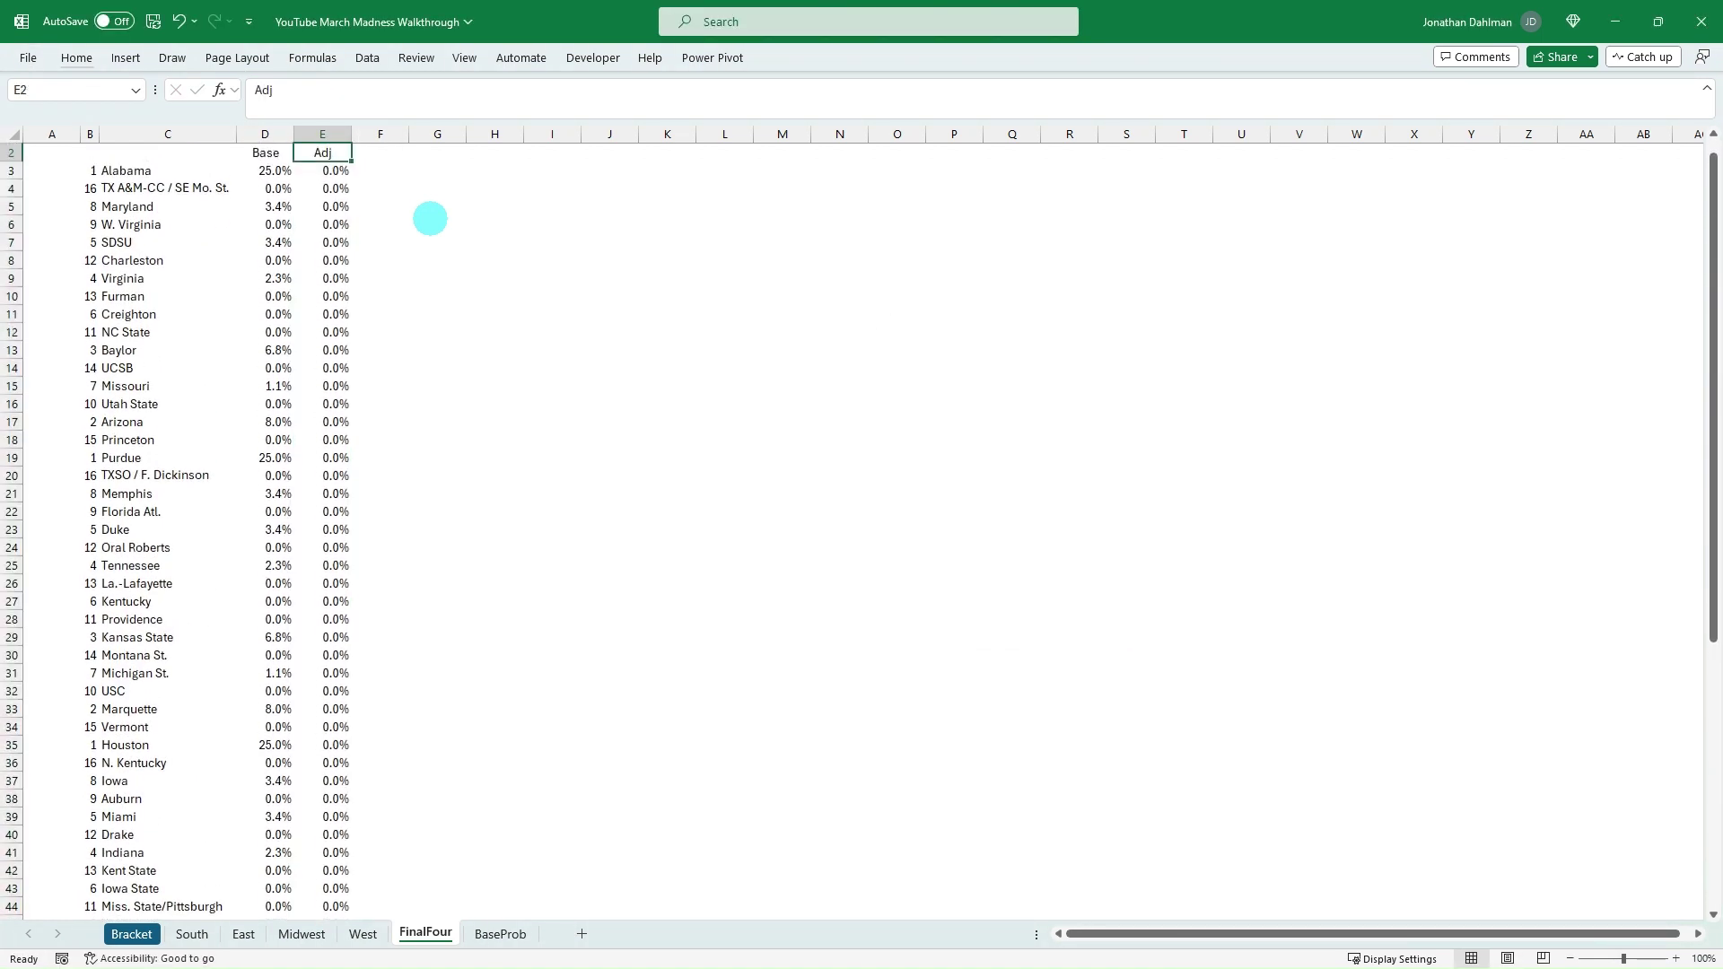
key("Down")
key("ctrl+shift+Down")
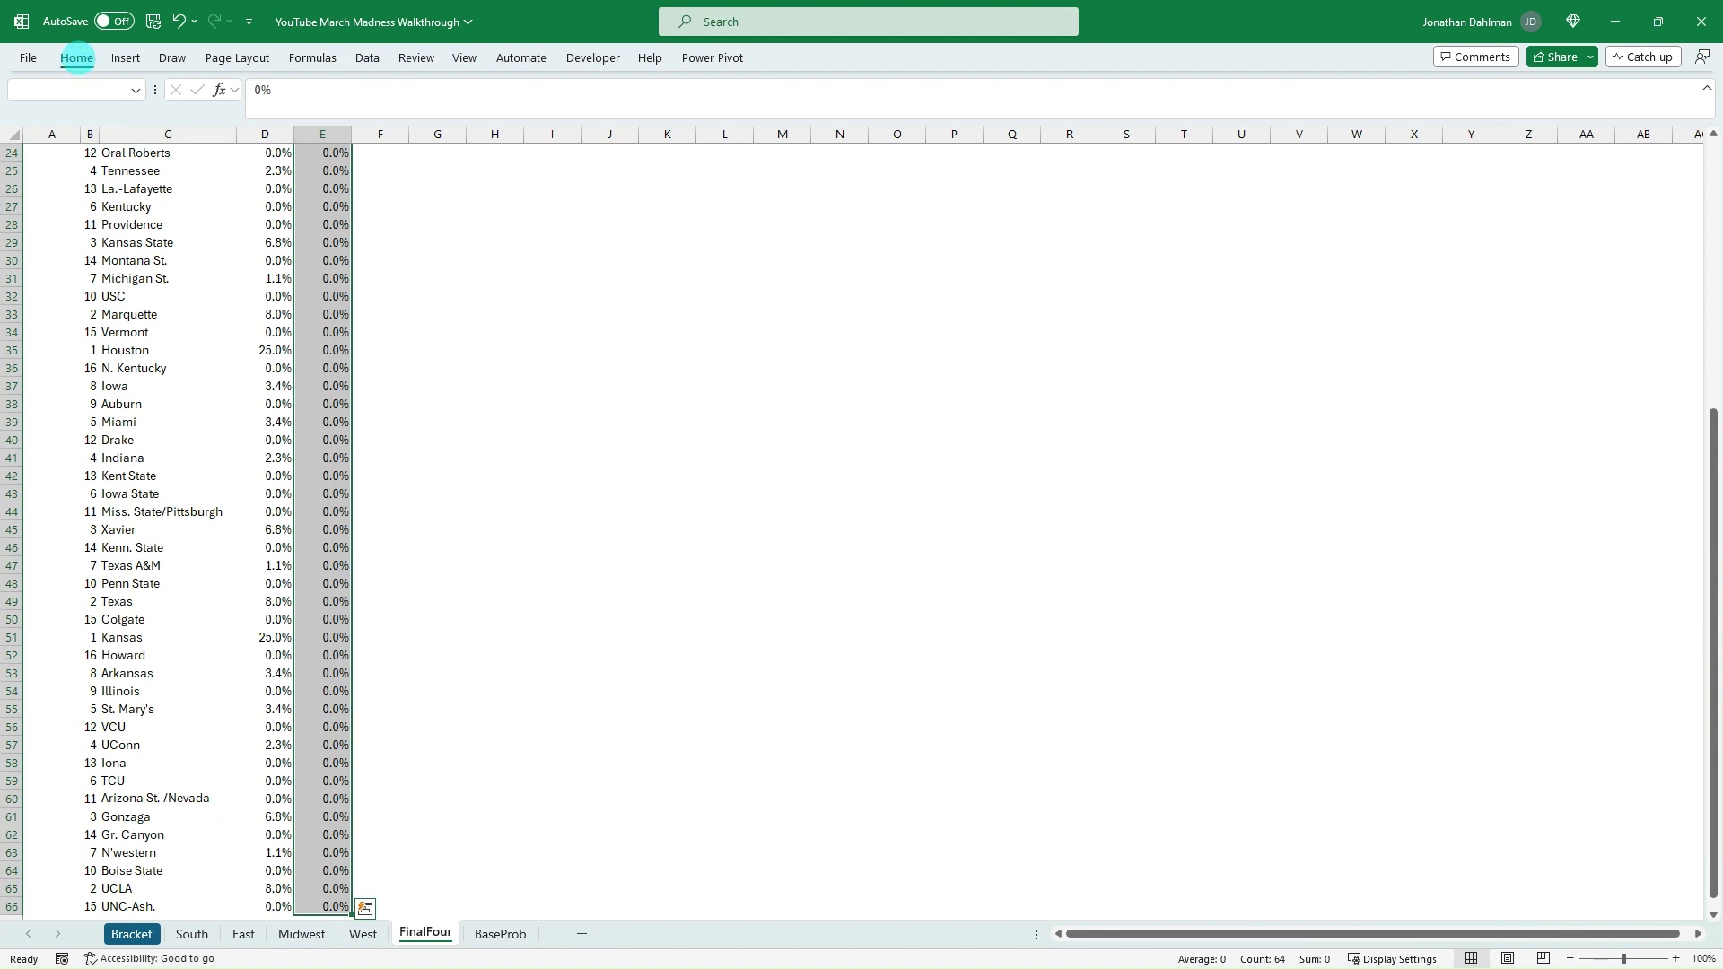
left_click(76, 58)
left_click(360, 121)
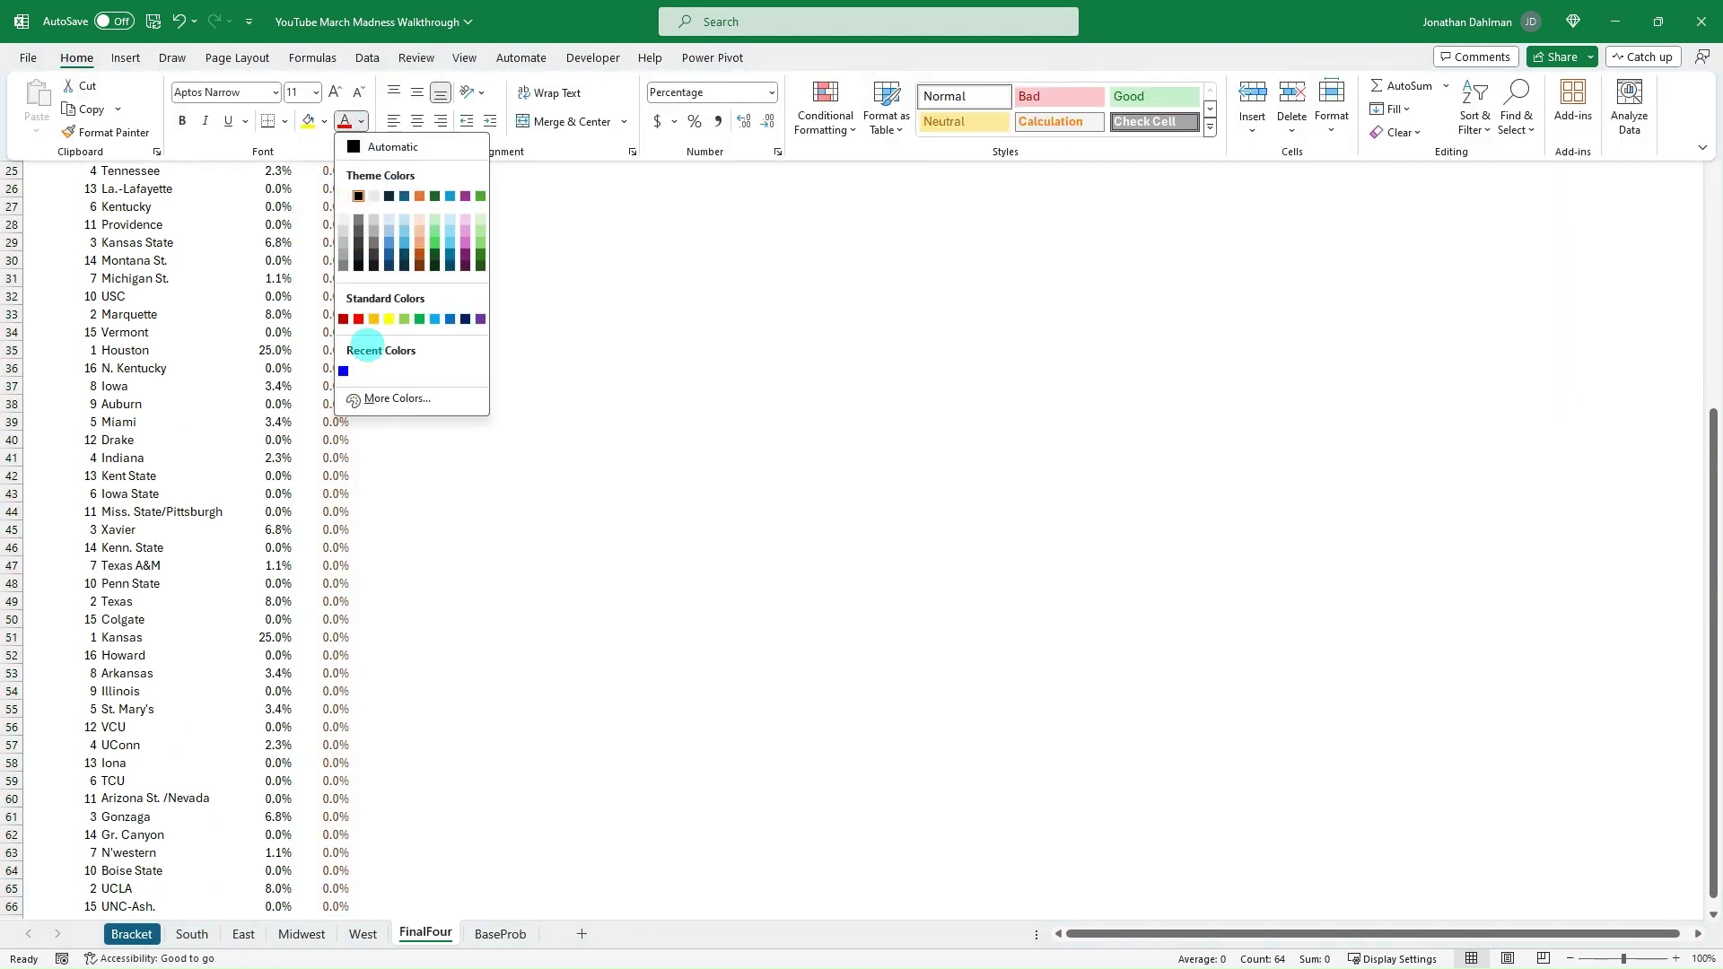
left_click(343, 370)
Step: Check that the blue 0.0% adjustments run from the top of the list to the bottom
scroll(341, 359, "up", 8)
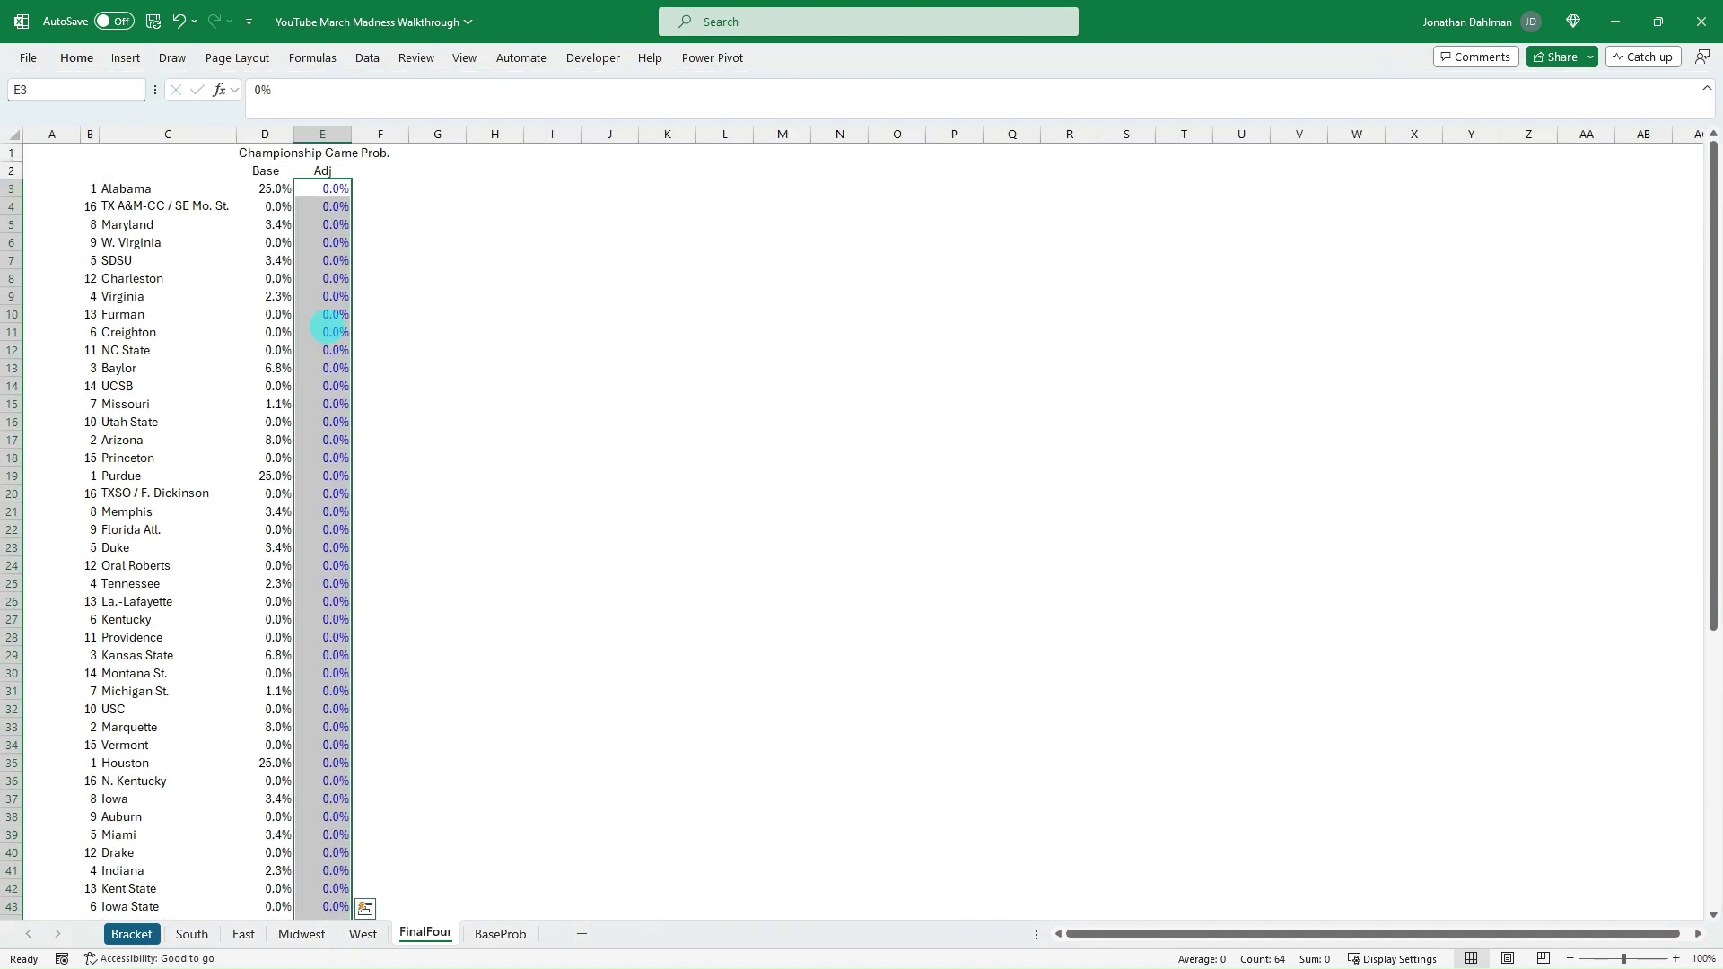
left_click(318, 206)
left_click(337, 226)
key("ctrl+Down")
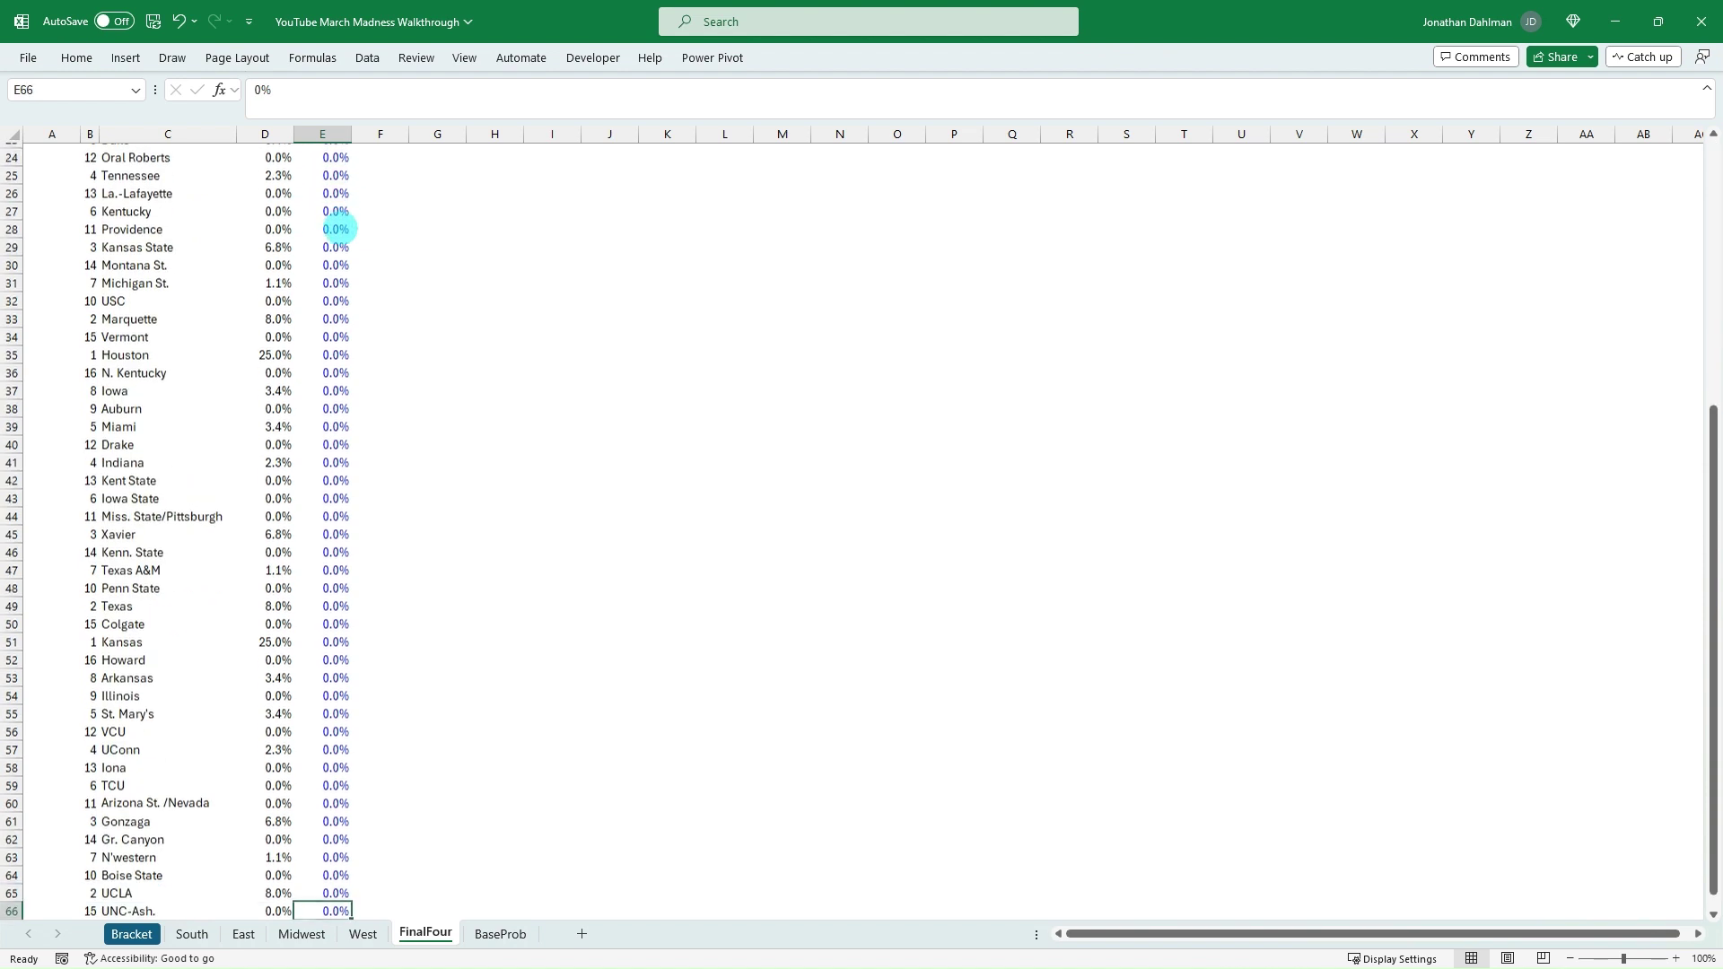
key("ctrl+Up")
scroll(336, 226, "up", 1)
key("Down")
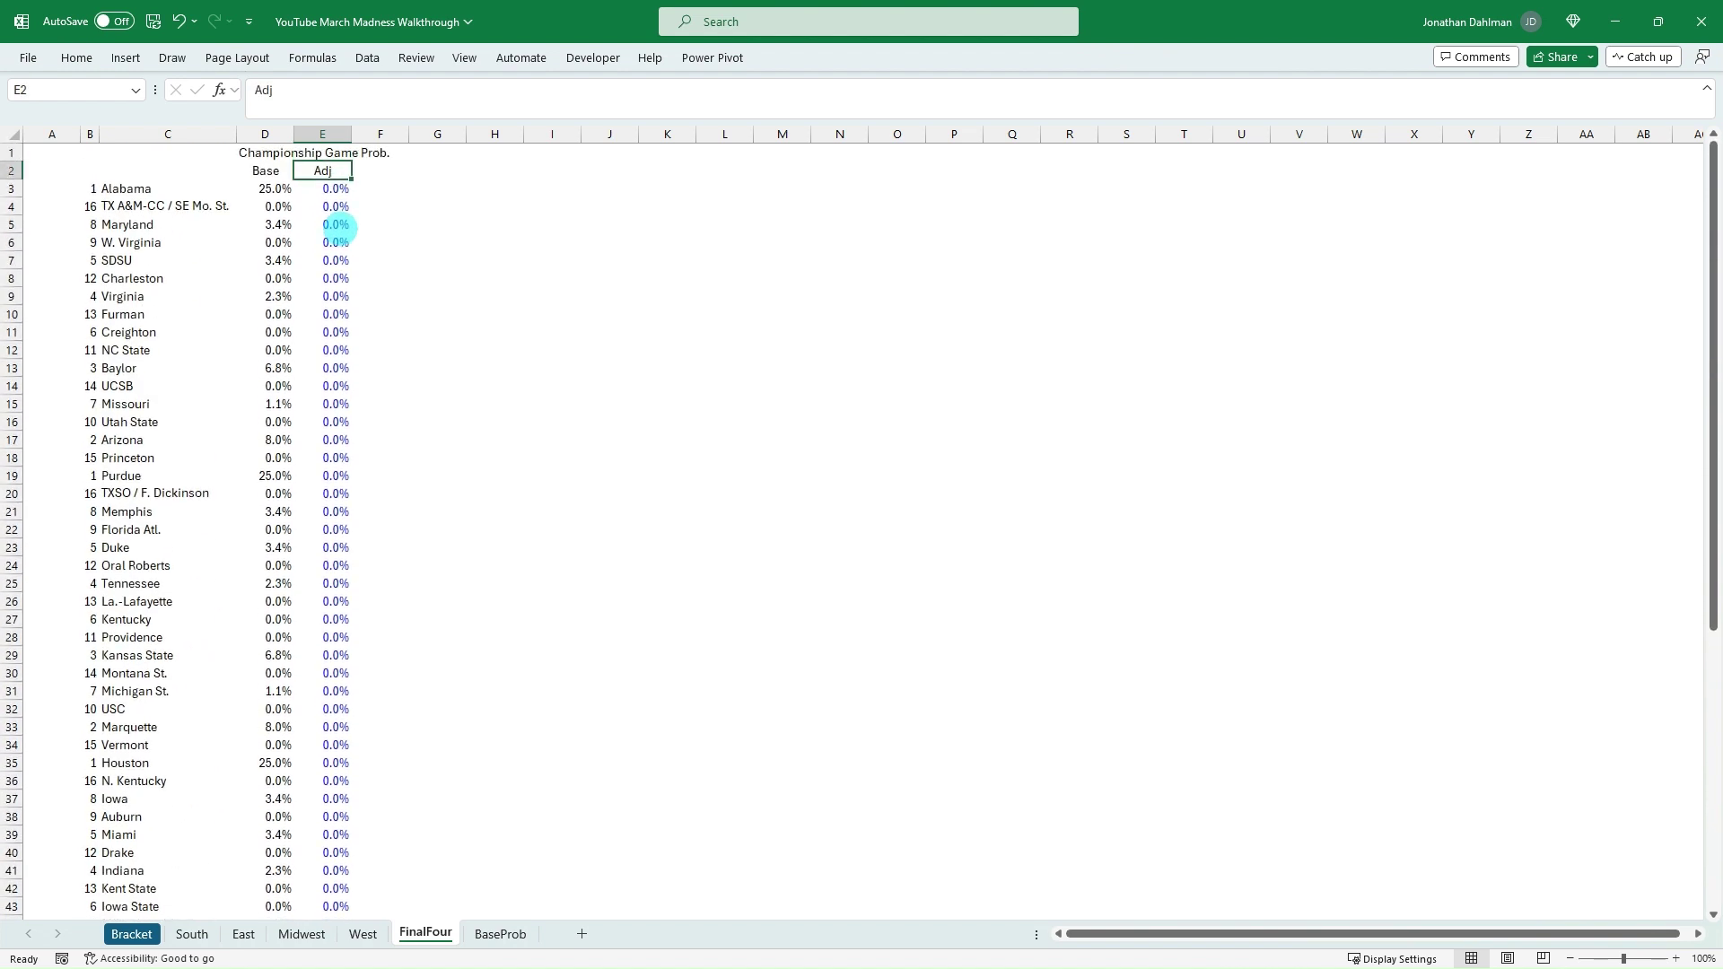
key("Right")
Step: Add a Total % header in F2 and a total formula starting =+D3 in F3
key("Down")
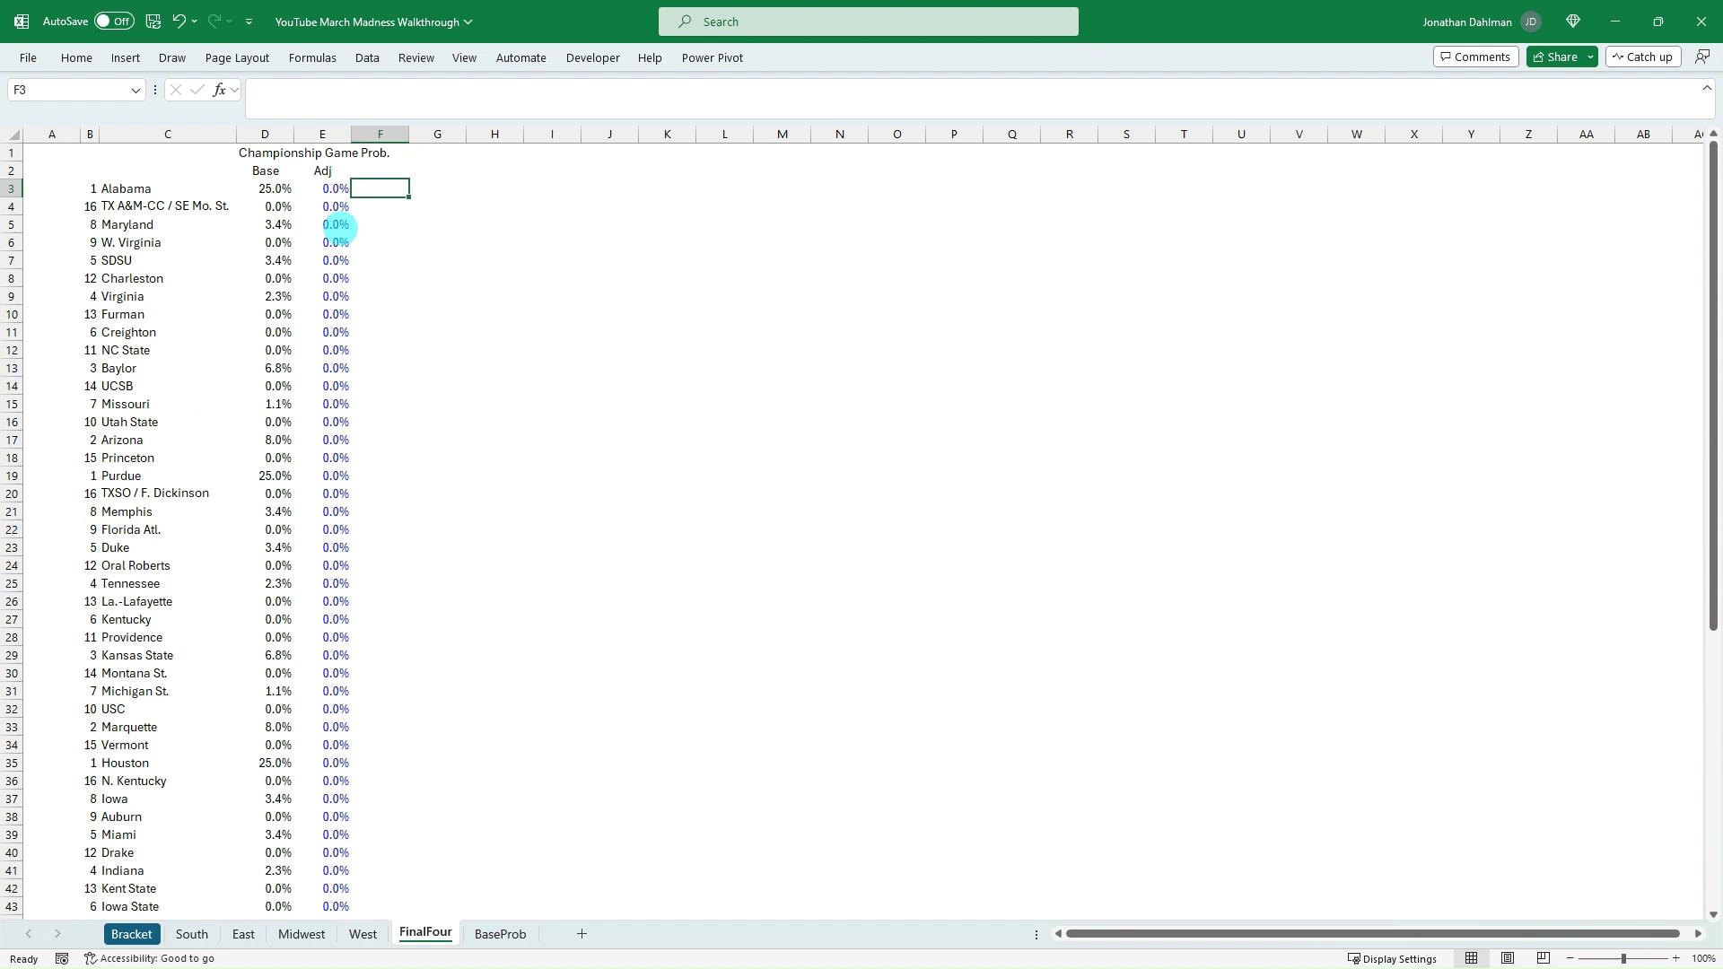
type("Total")
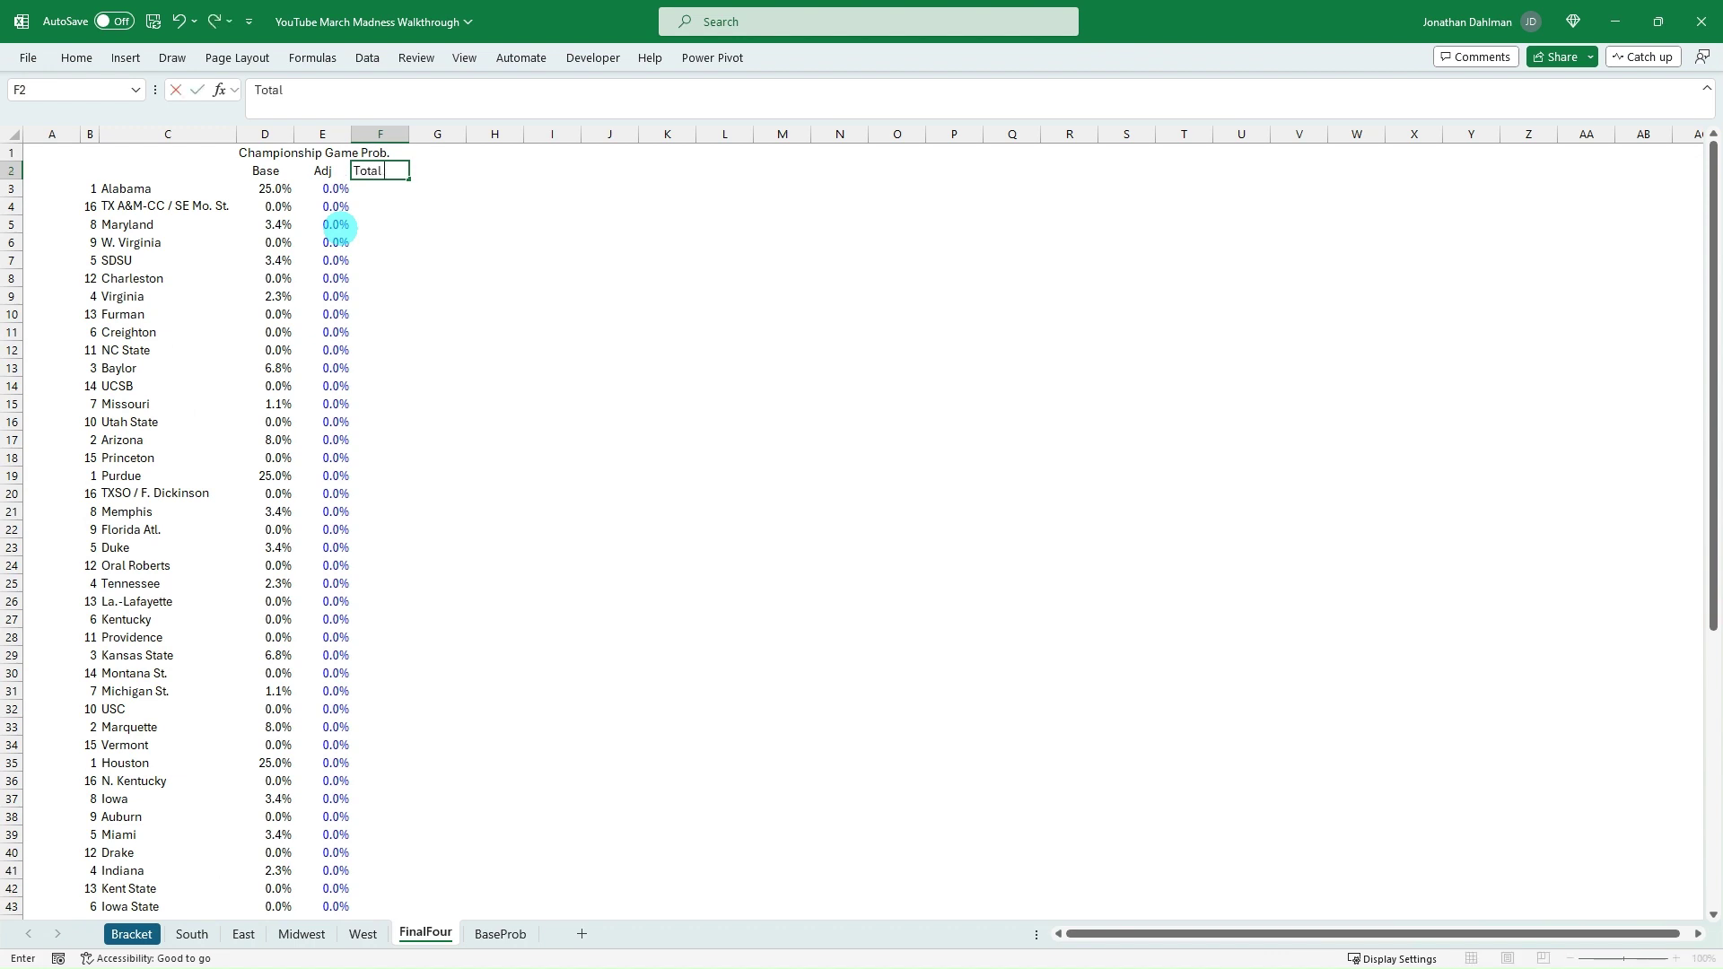
type(" %")
key("Return")
type("+")
key("Left")
key("Left")
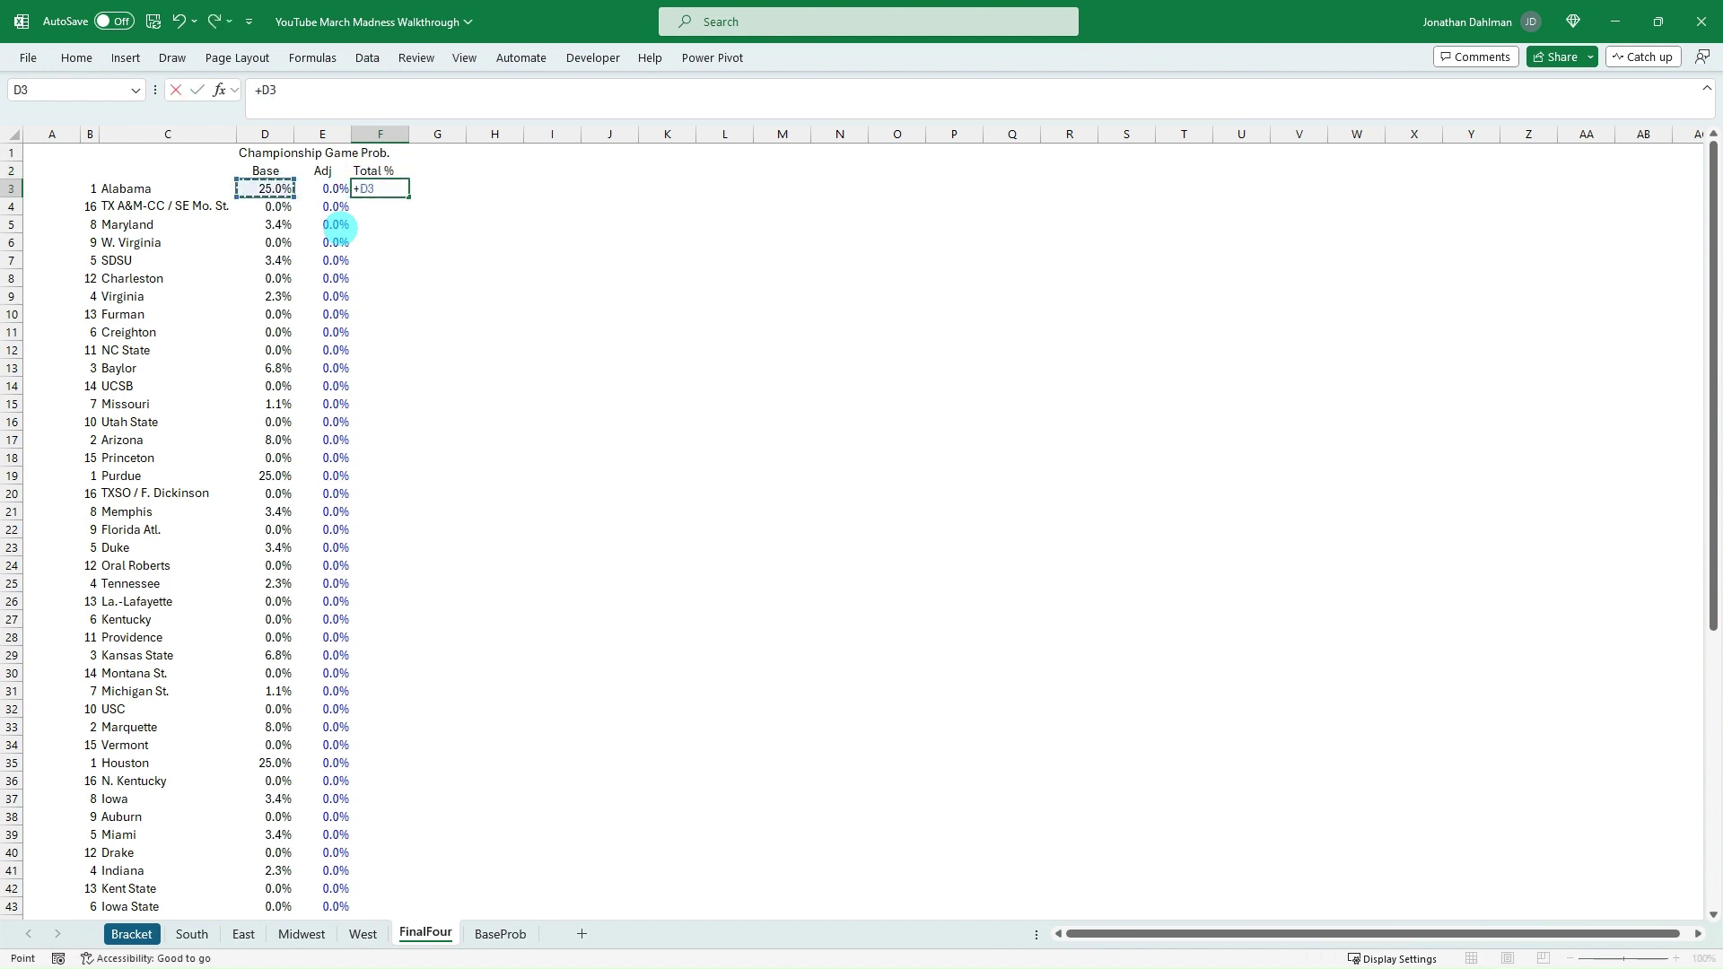
key("Return")
Step: Fill the Total % formula down column F to row 66
key("Left")
key("ctrl+Down")
key("Right")
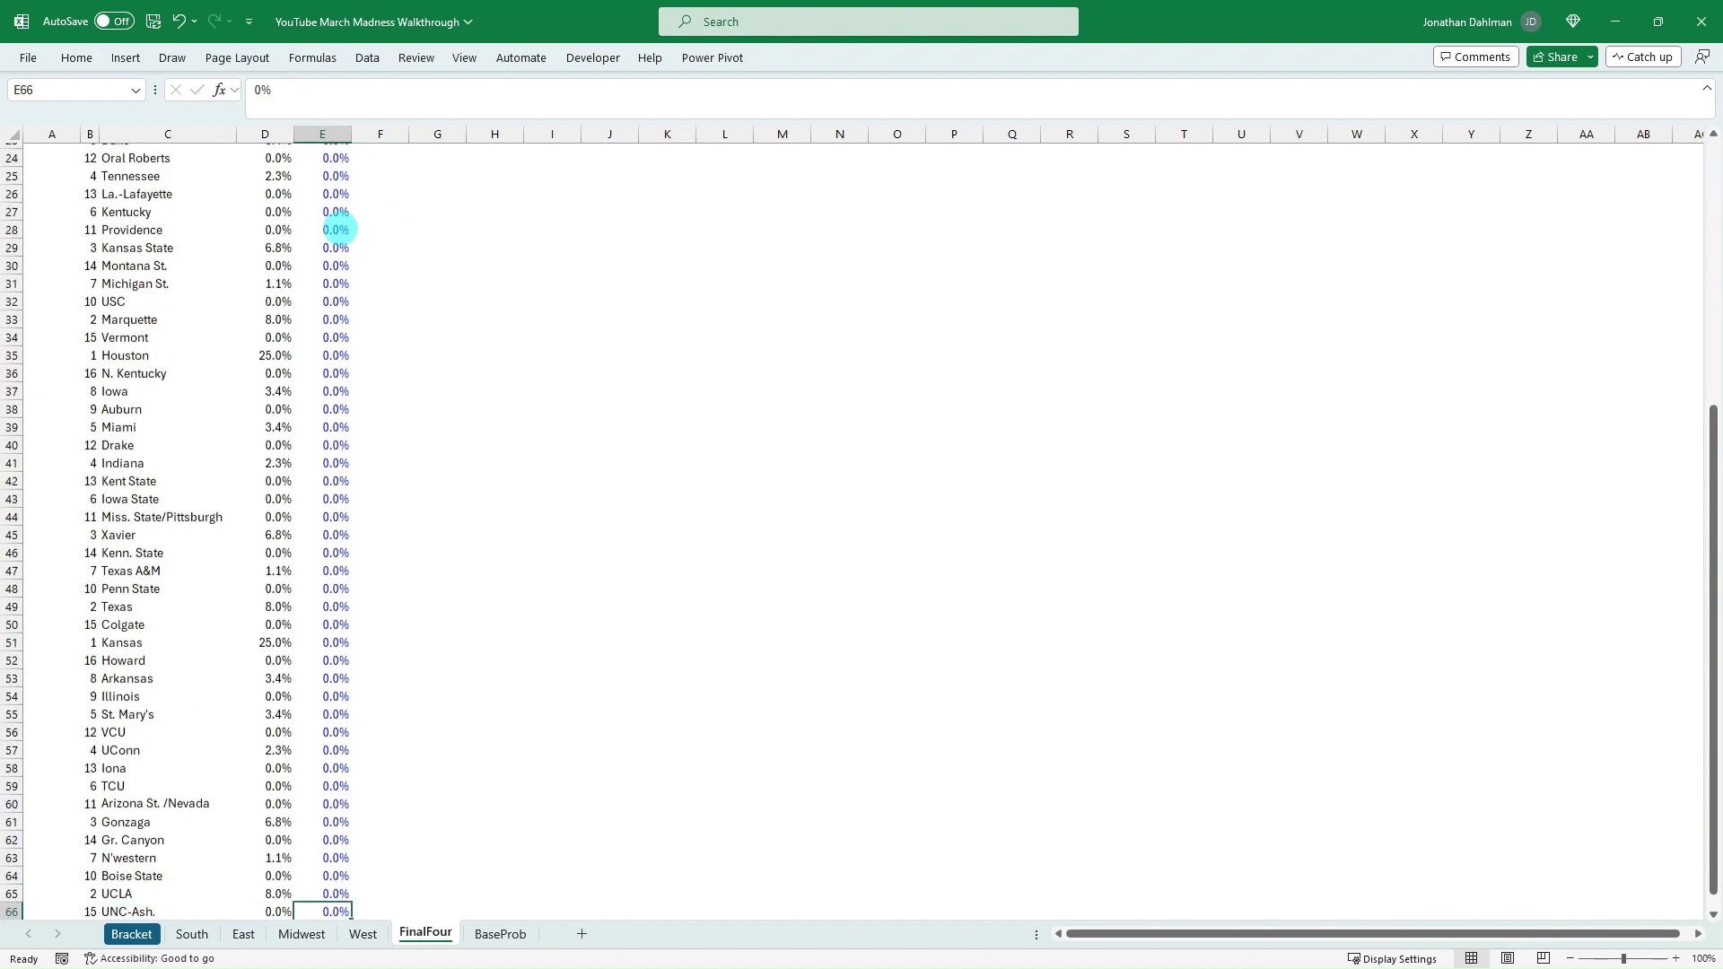
key("ctrl+shift+Up")
key("ctrl+d")
key("ctrl+Up")
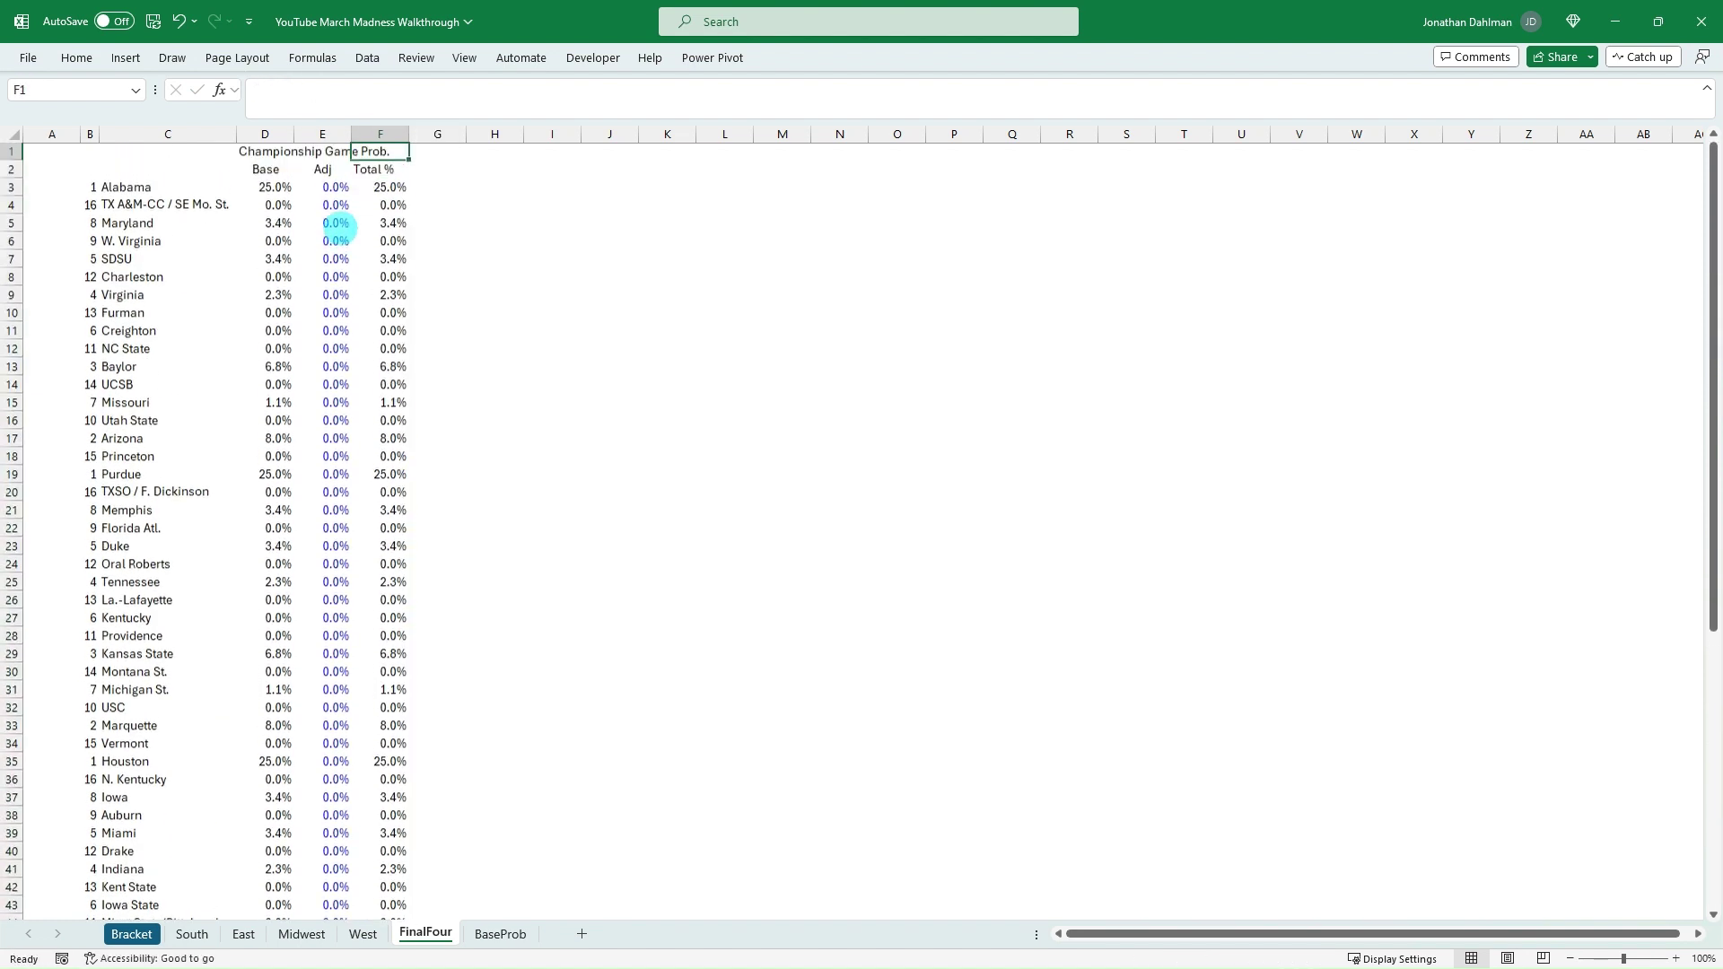
Step: Underline the Base, Adj and Total % headers in D2:F2
key("Left")
key("Left")
key("shift+Right")
key("shift+Right")
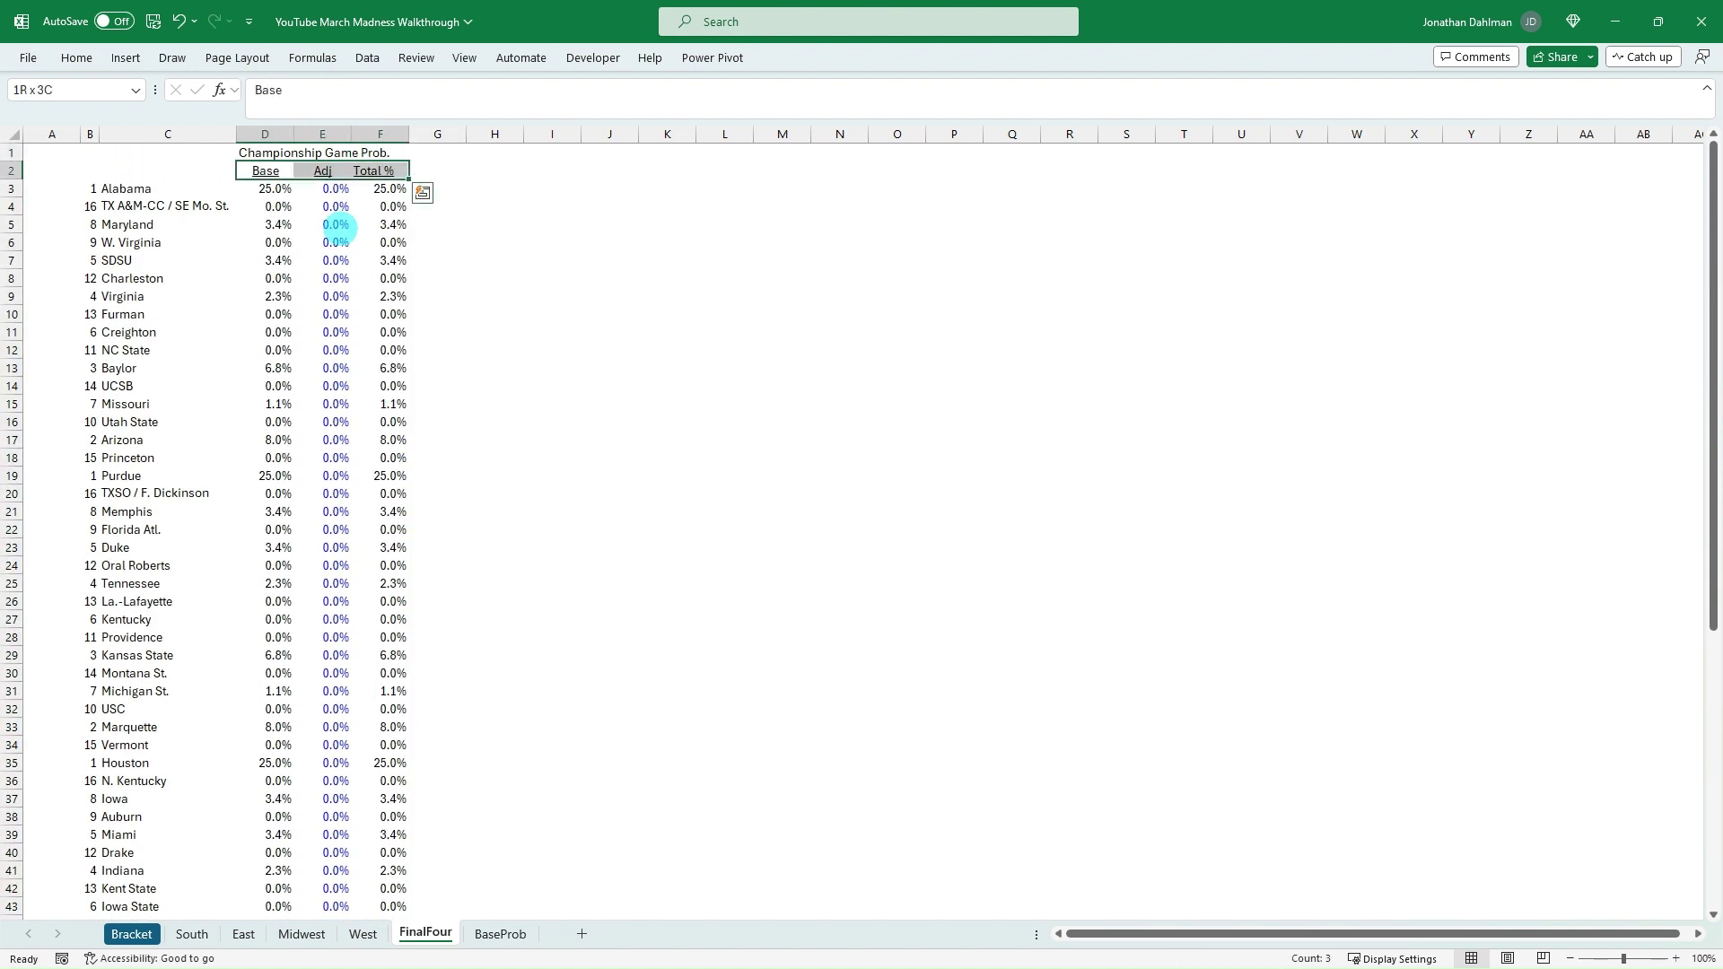
key("Right")
key("Right")
key("Right")
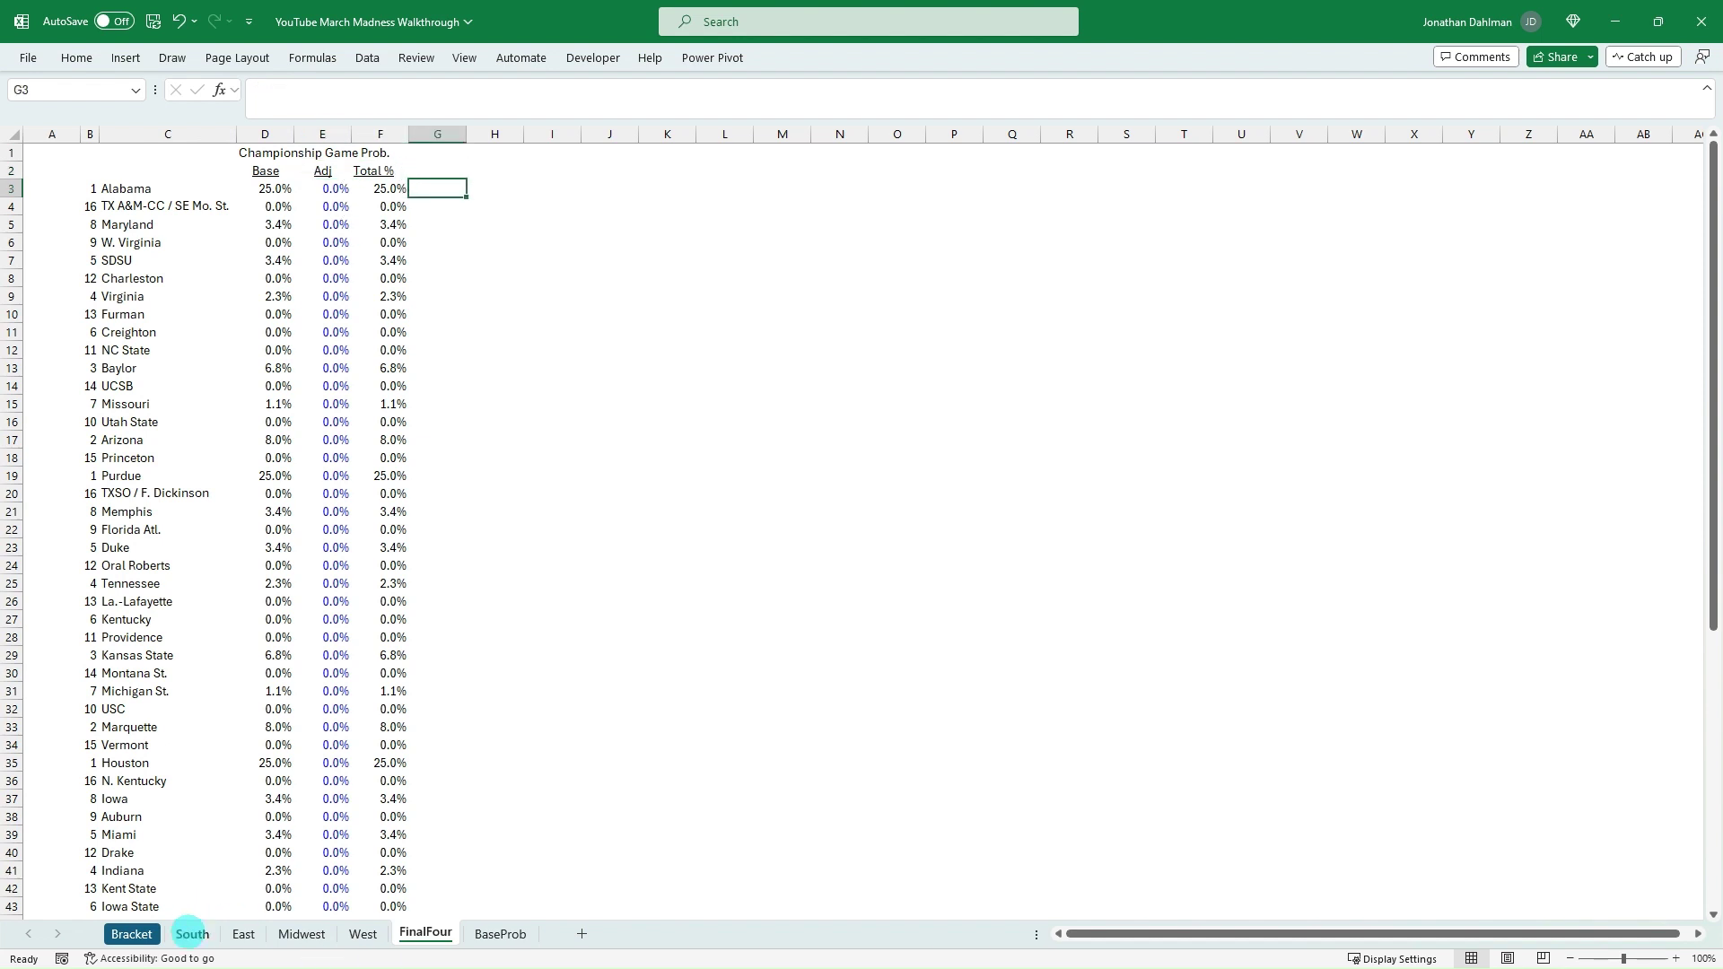
Step: Review the South sheet's Rd 4 formulas in column U and cumulative sums in column V
left_click(192, 934)
left_click(1145, 244)
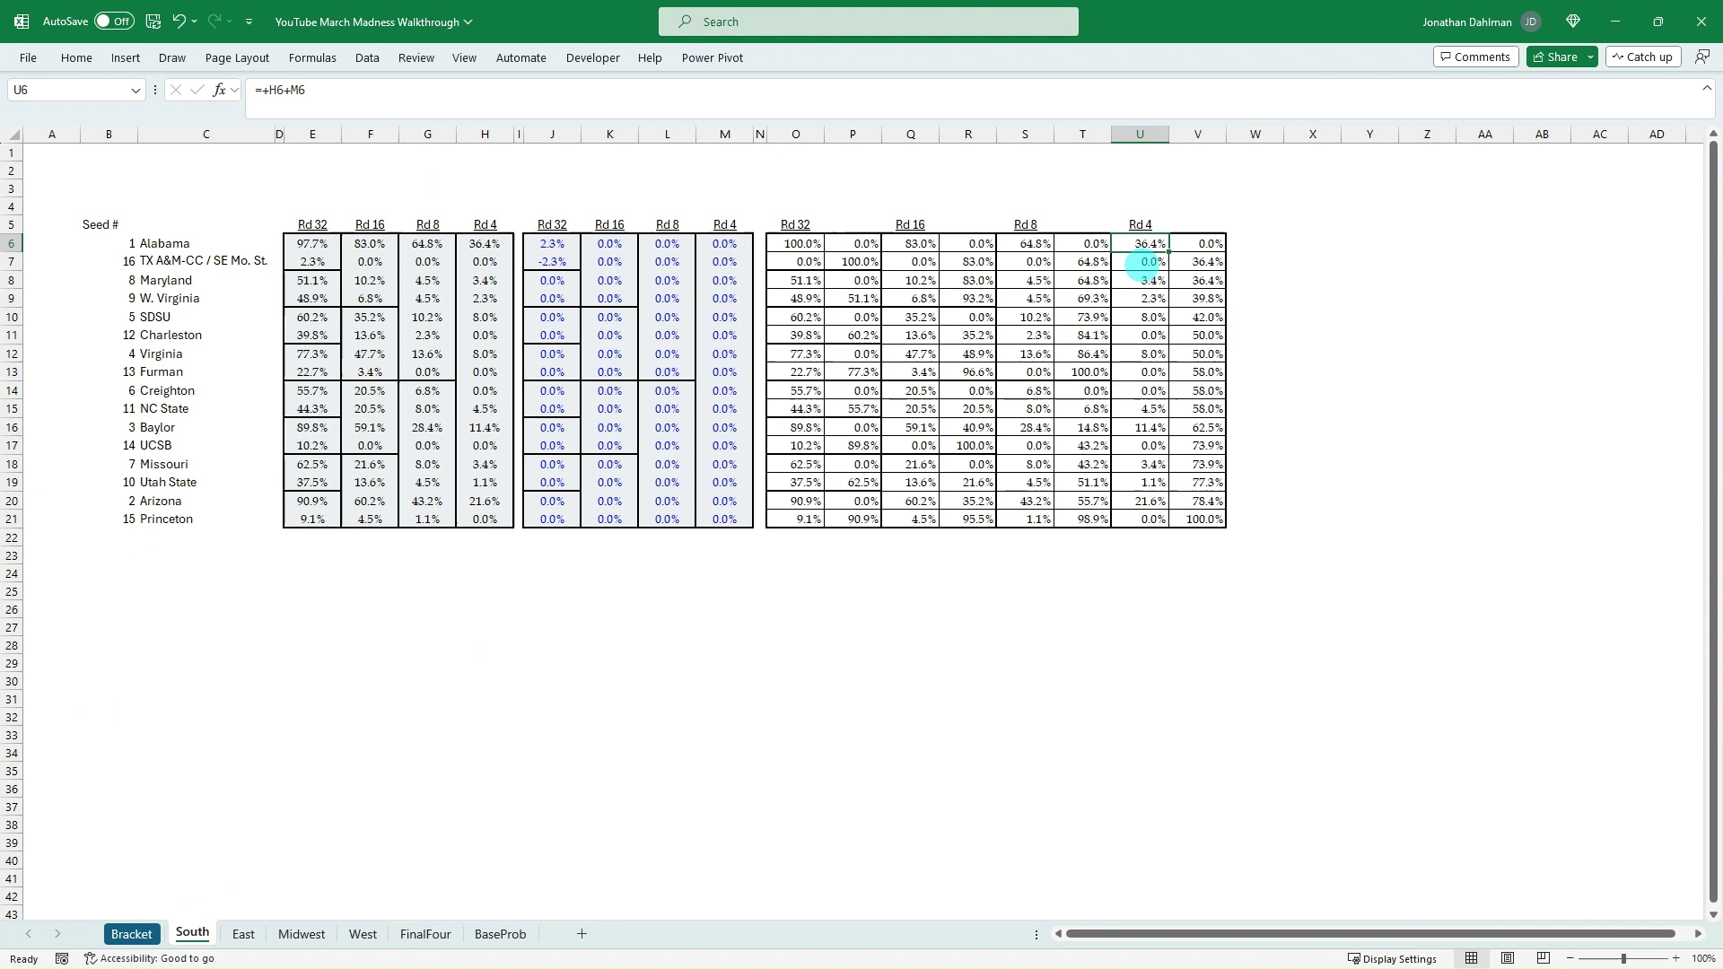
left_click(1144, 262)
left_click(1142, 280)
left_click(1140, 371)
left_click(1199, 244)
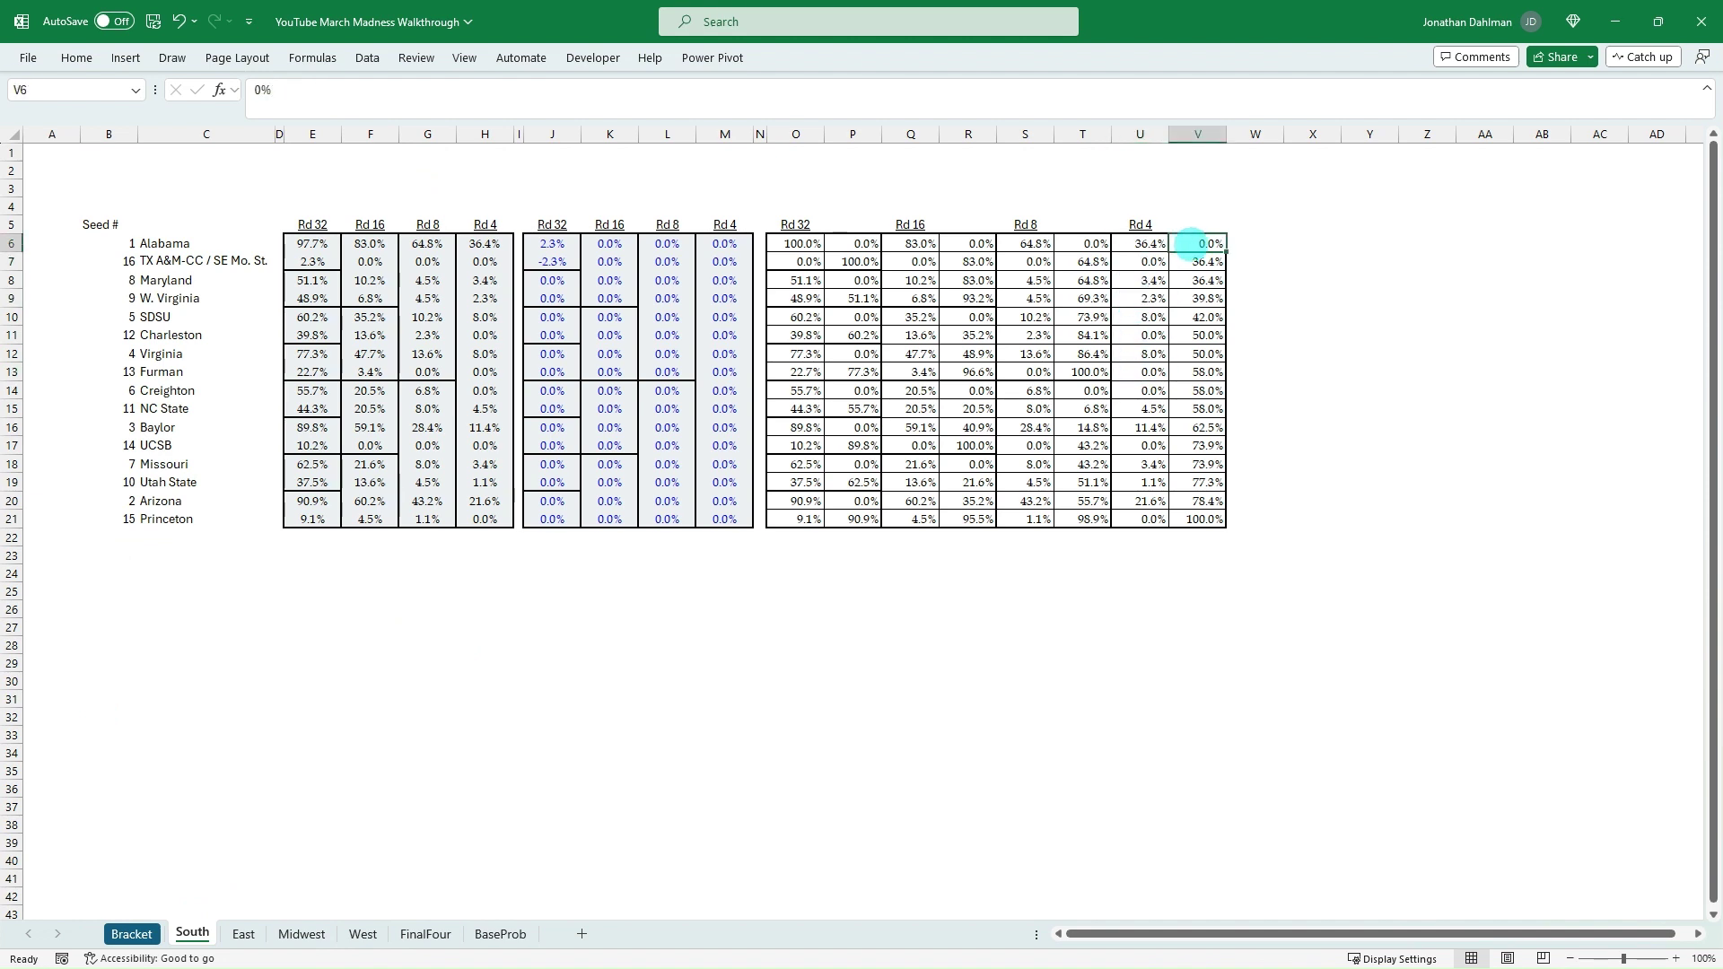
key("Down")
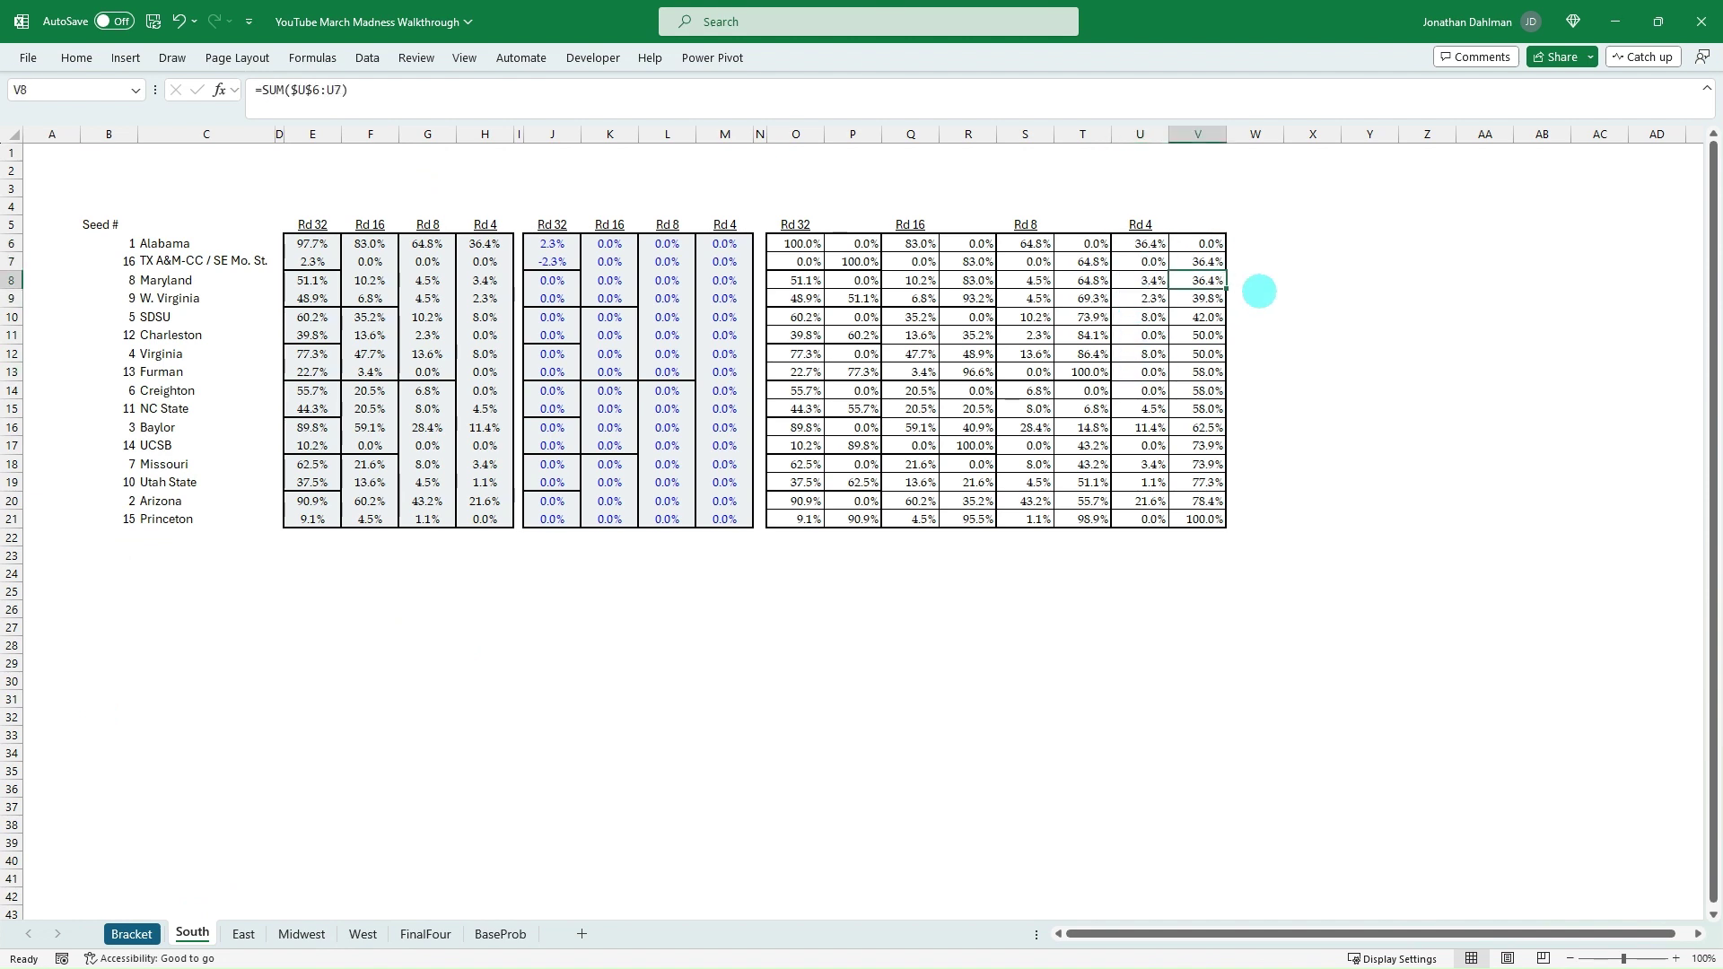
key("F2")
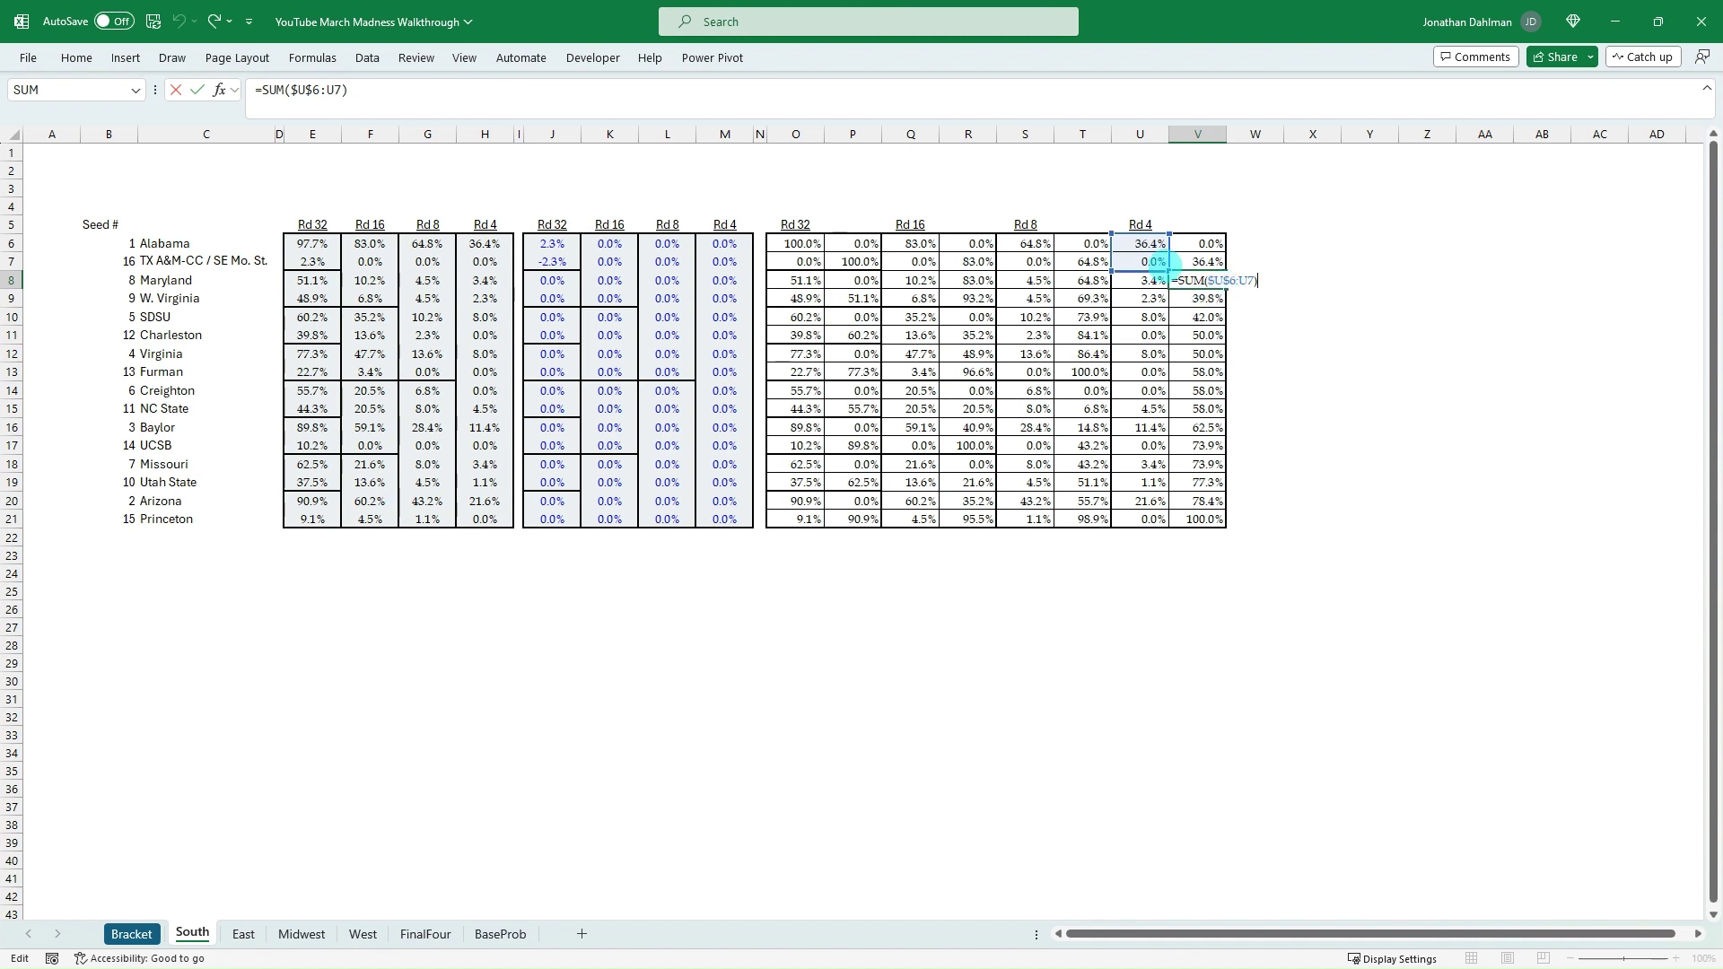
key("Return")
key("F2")
key("Return")
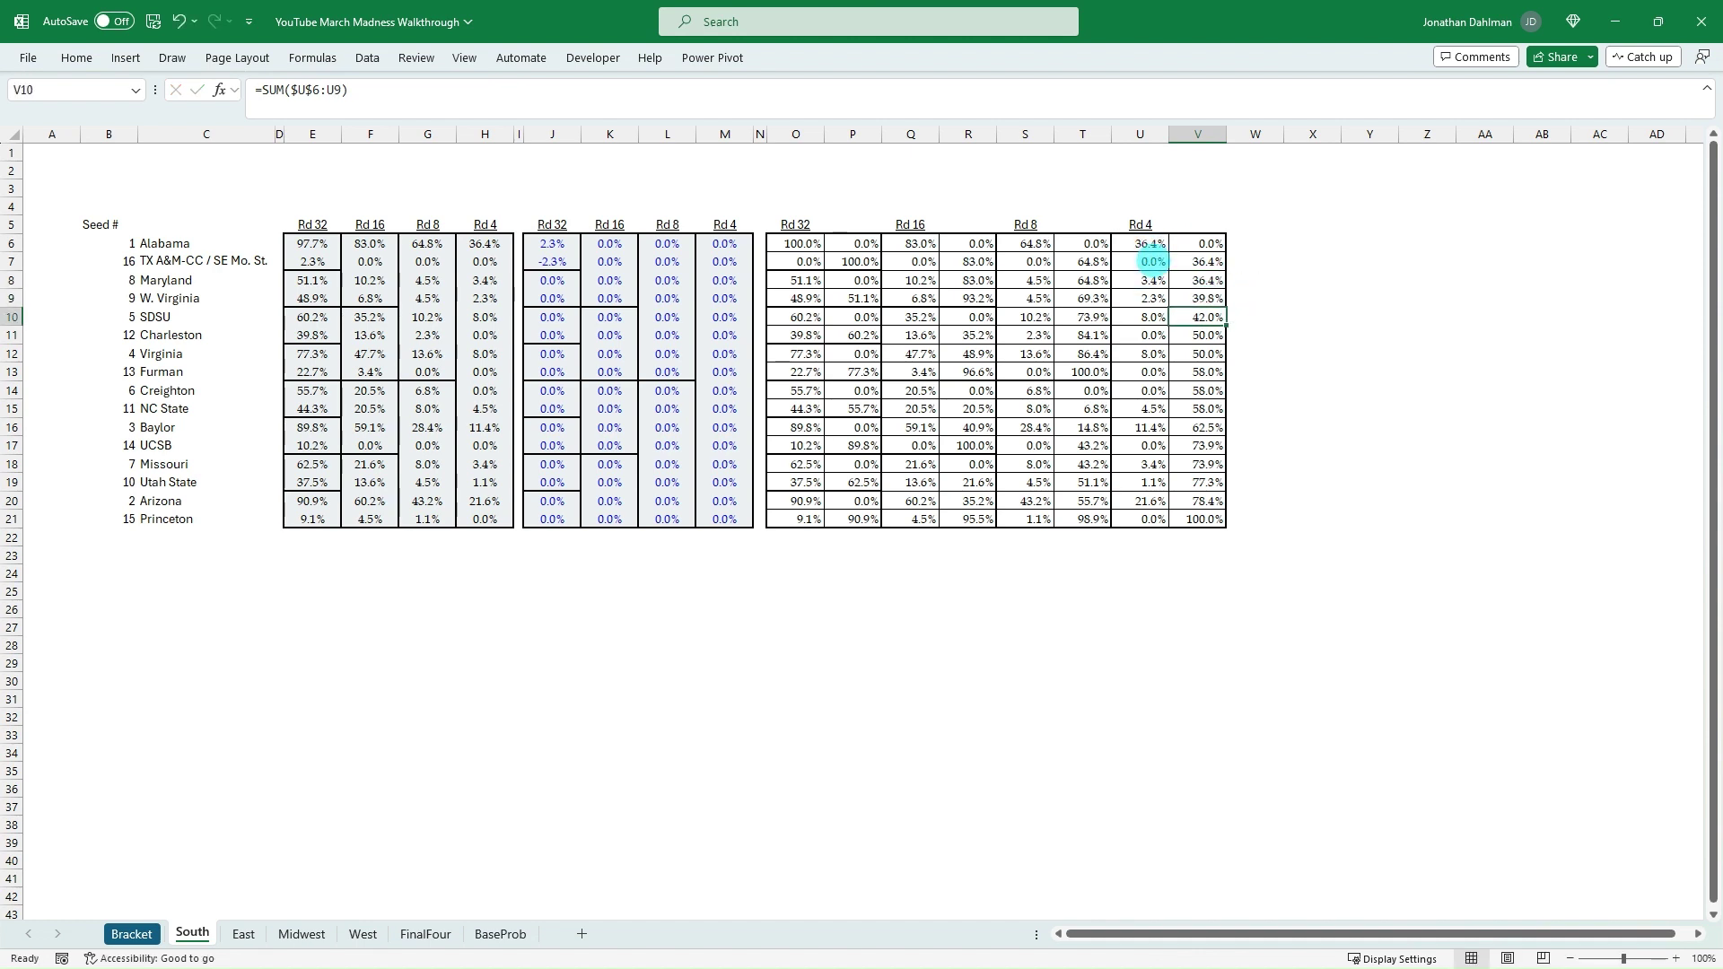
Step: On FinalFour, enter a SUM running-total formula in G3 and anchor G4's range at F3
left_click(446, 931)
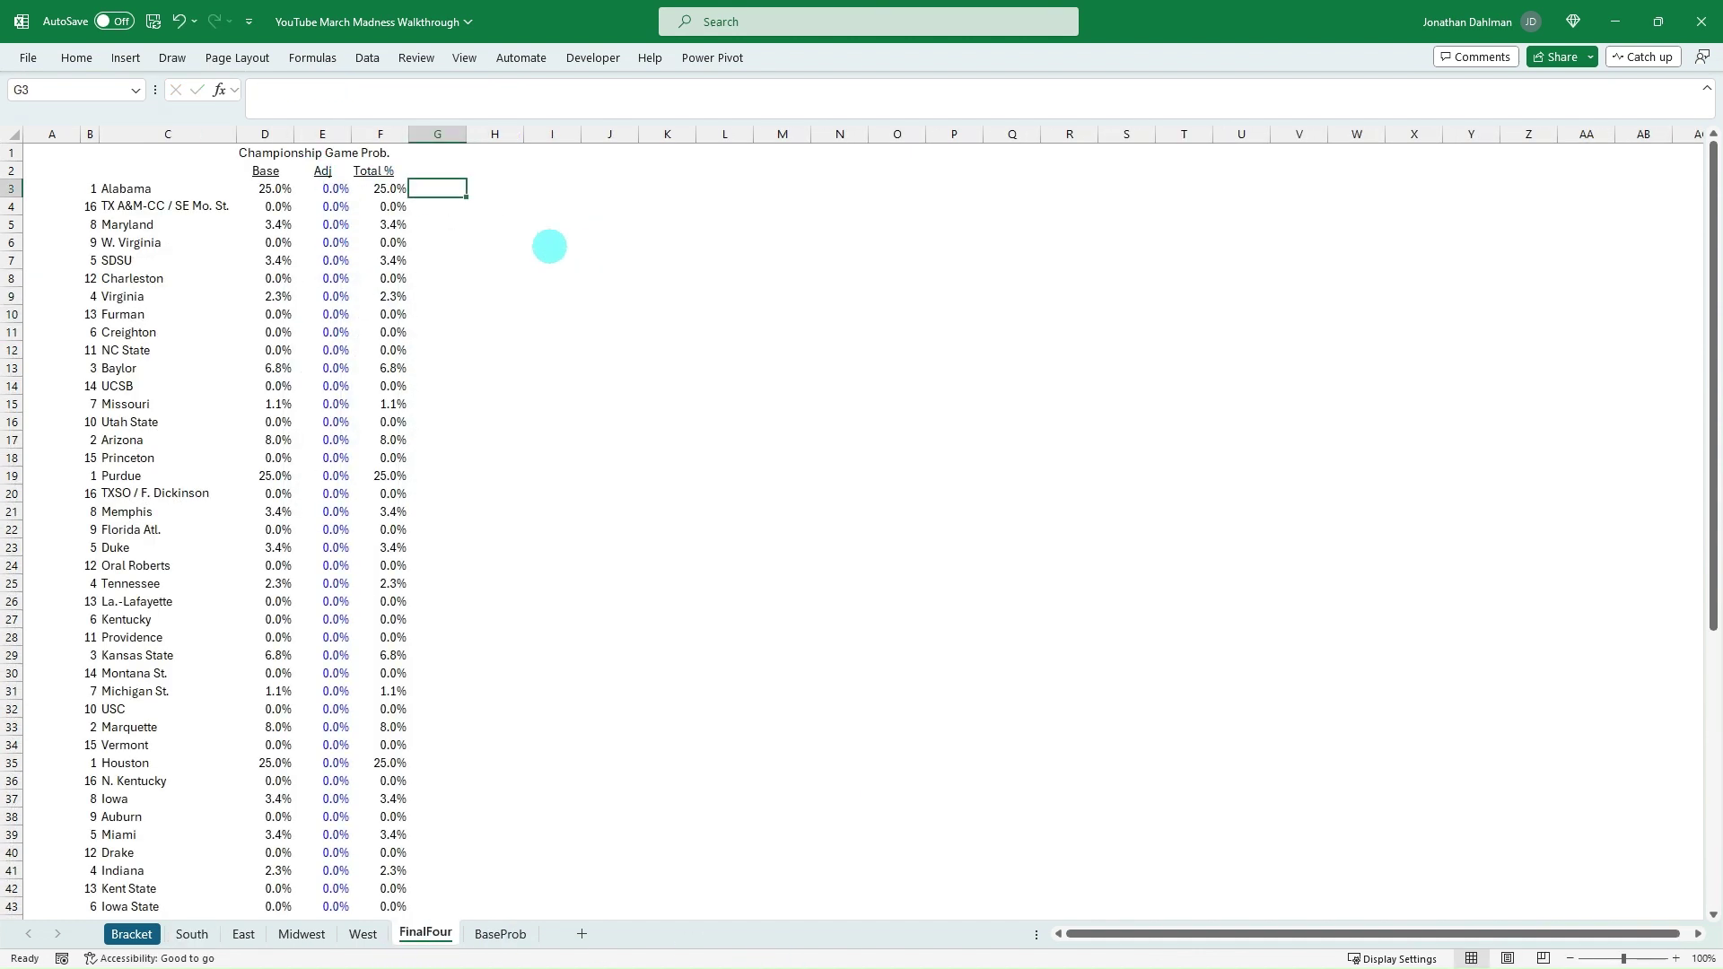
type("=sum")
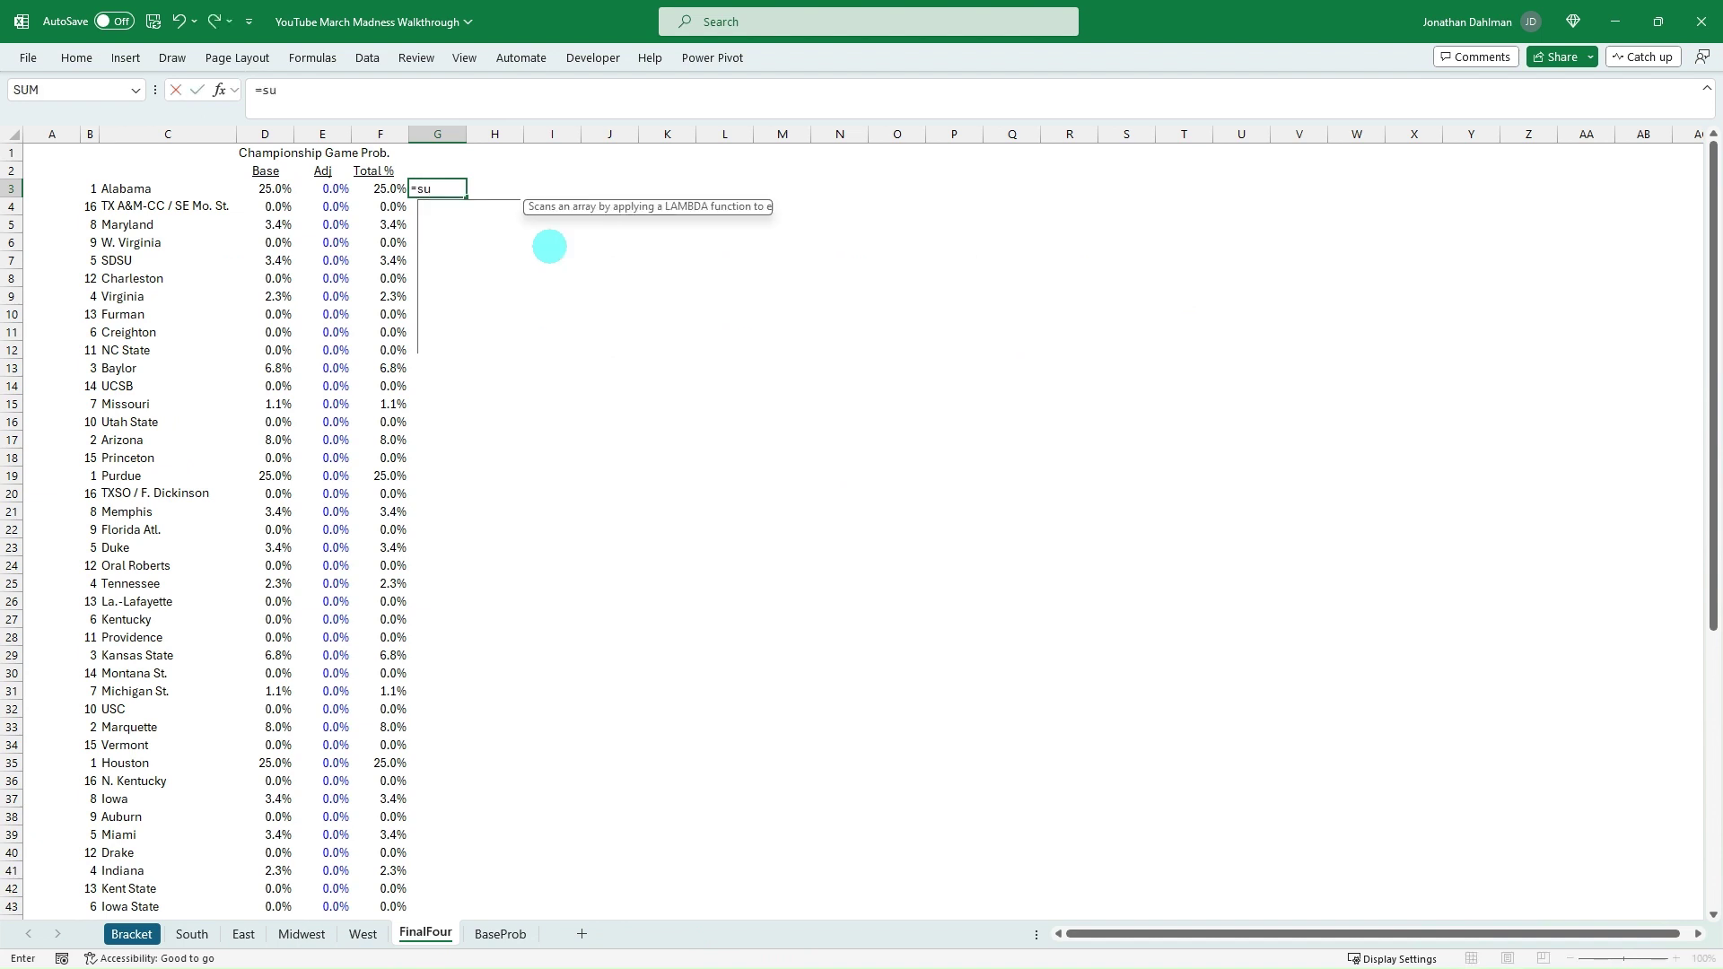
key("Tab")
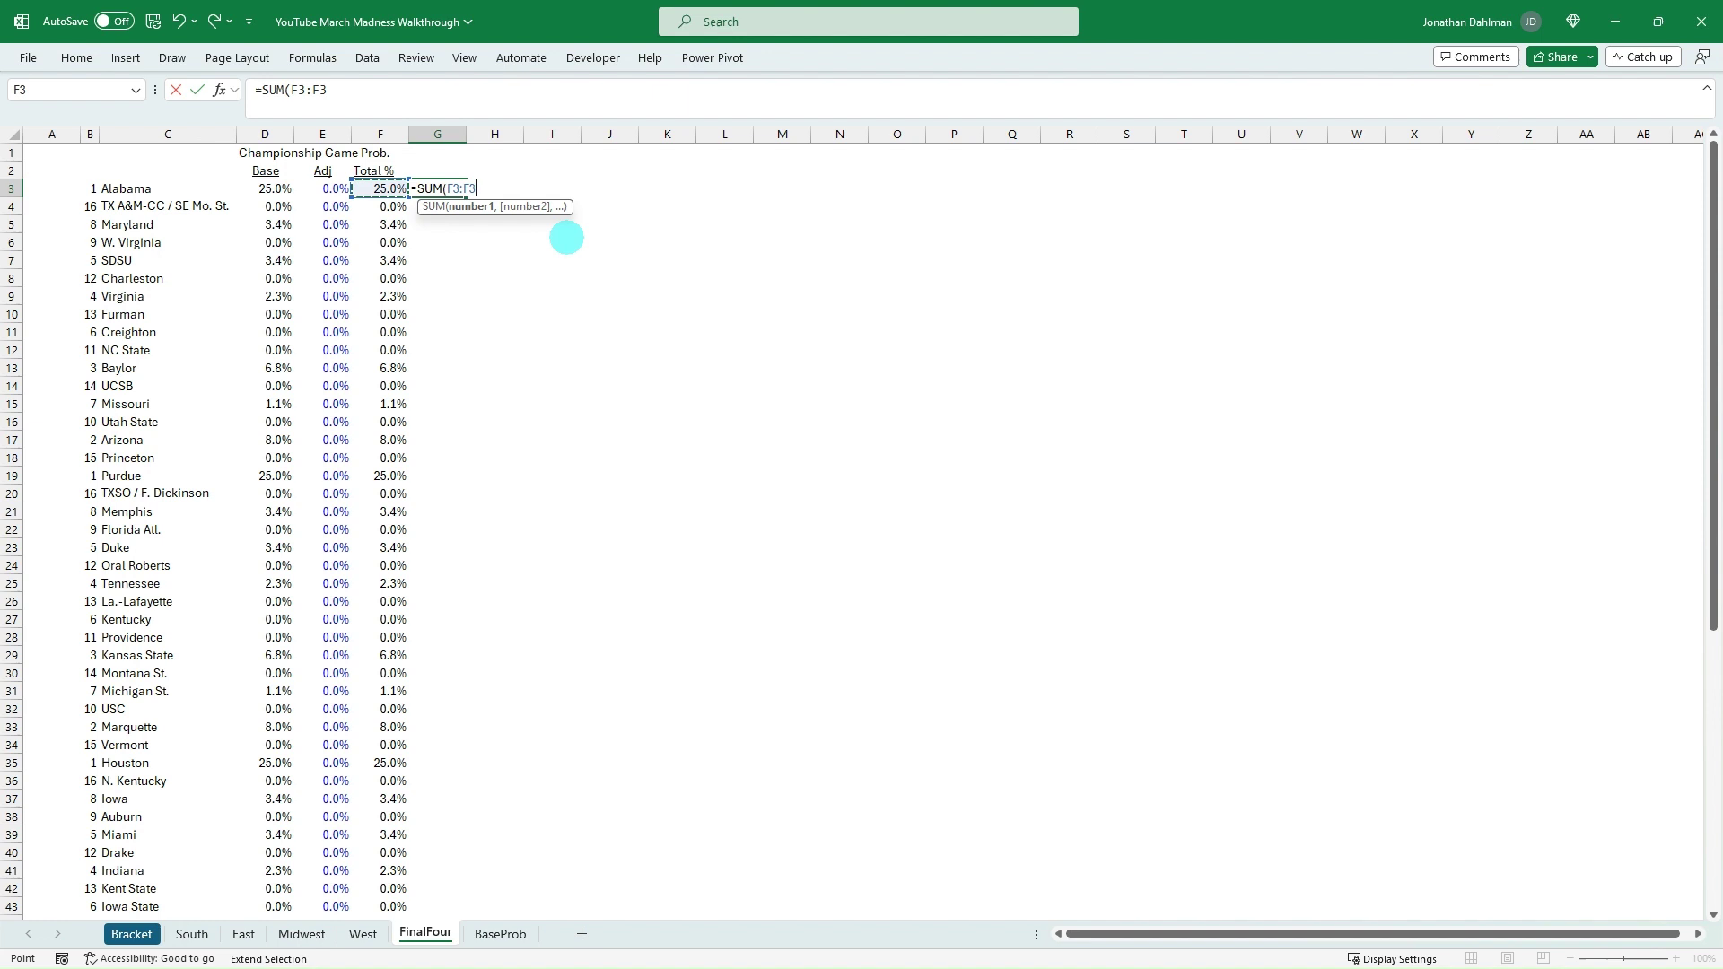
type(")")
key("Return")
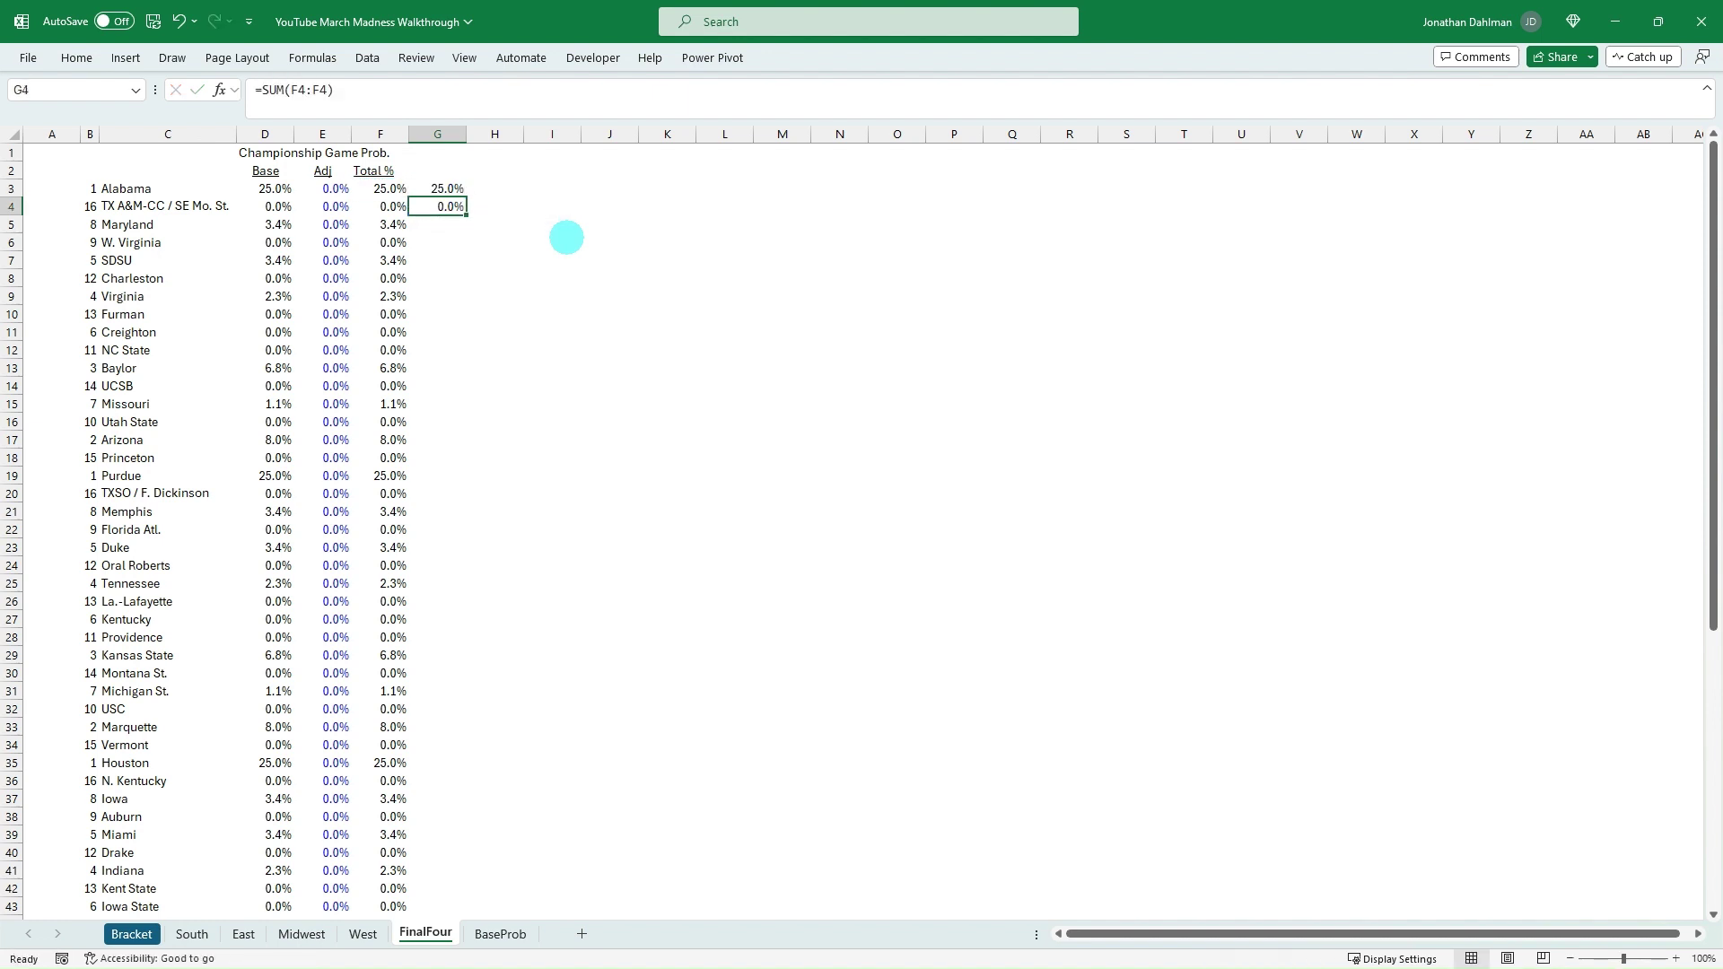
key("F2")
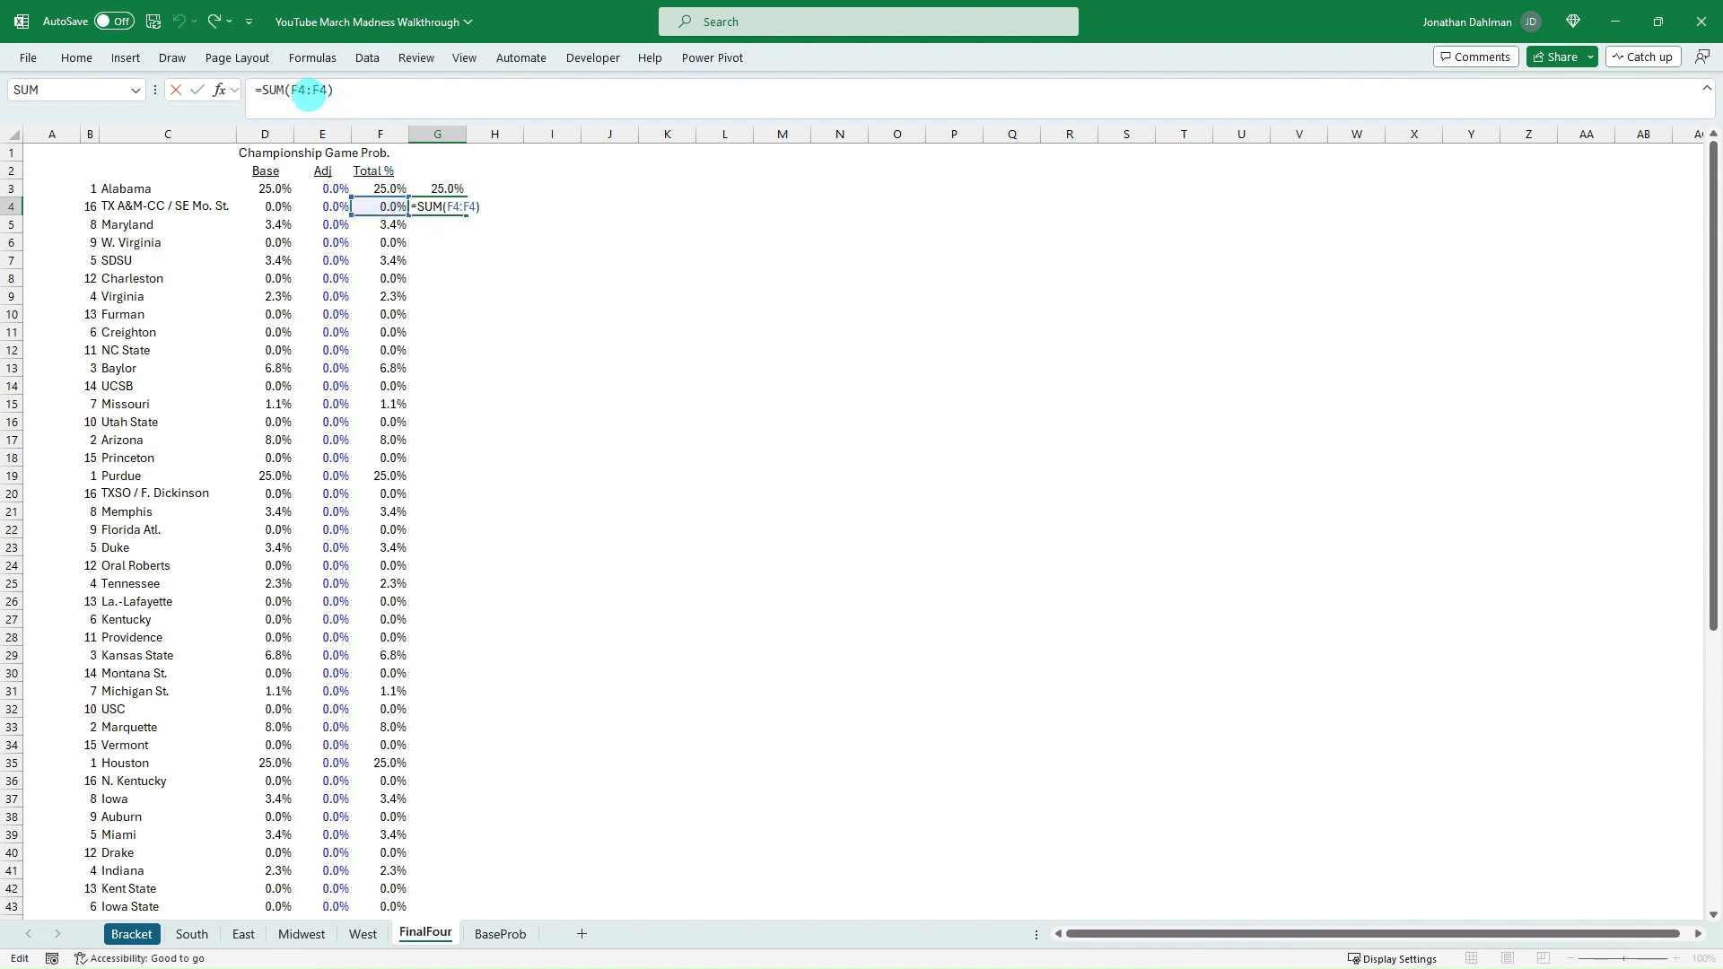
left_click(305, 90)
left_click_drag(298, 90, 306, 90)
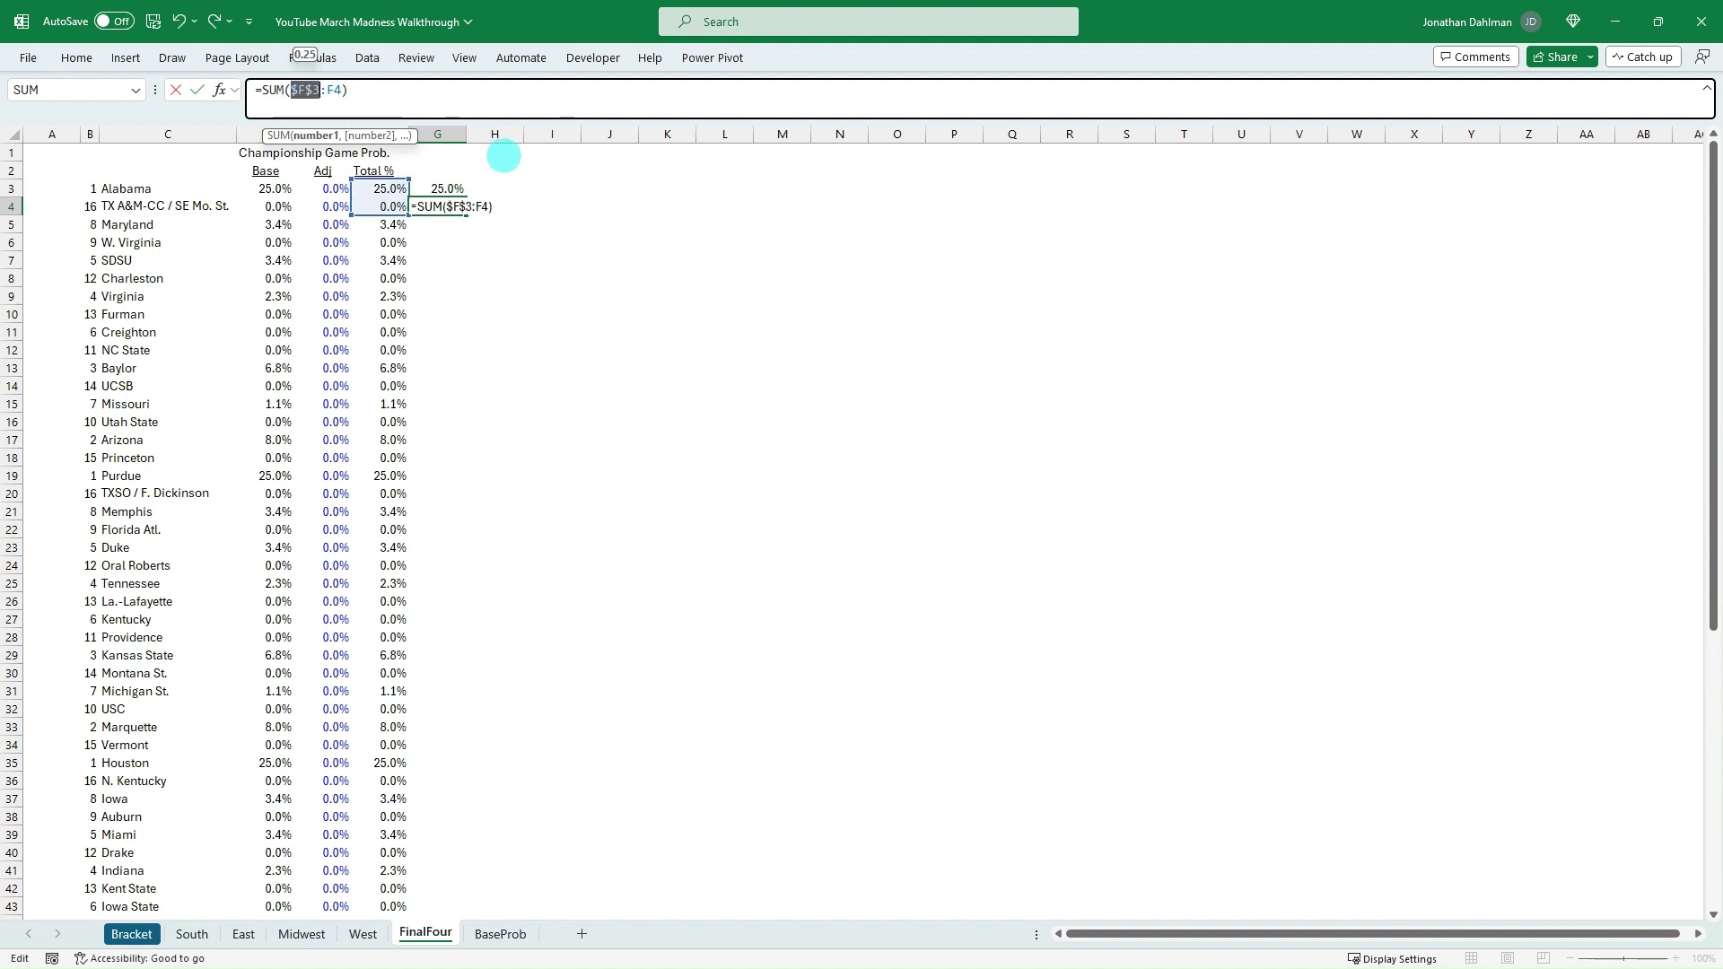
key("Return")
Step: Compare with the South sheet's V7 cumulative formula, then return to FinalFour
left_click(192, 935)
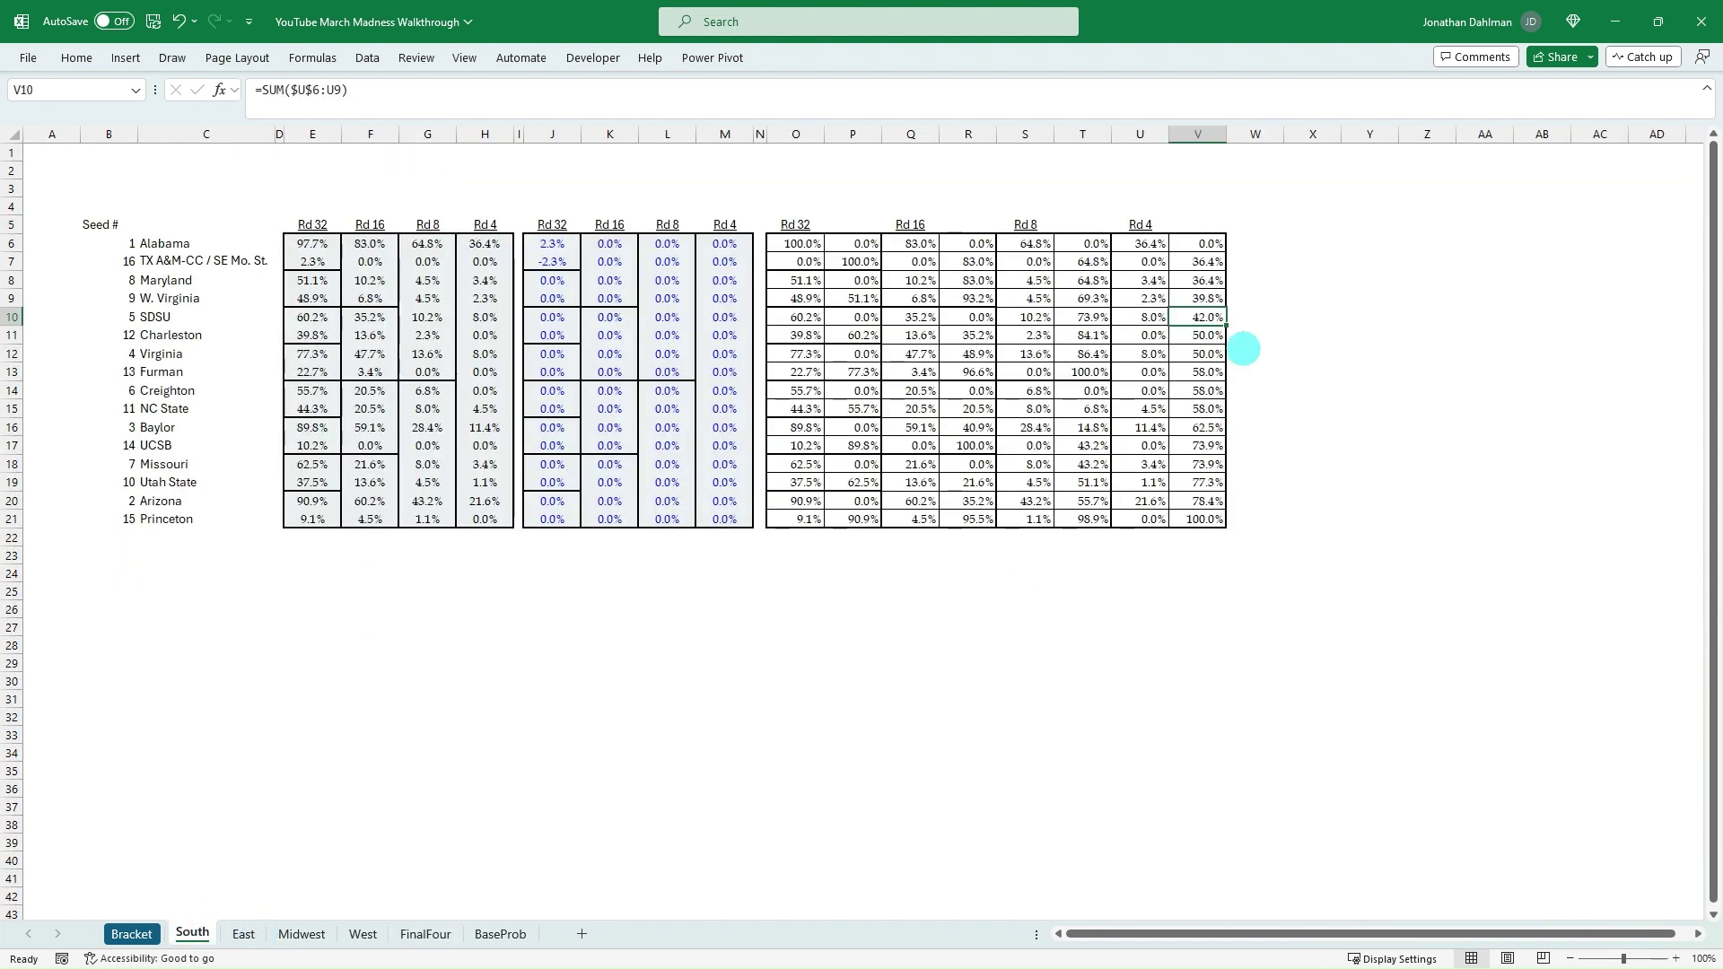
left_click(1199, 262)
double_click(1199, 262)
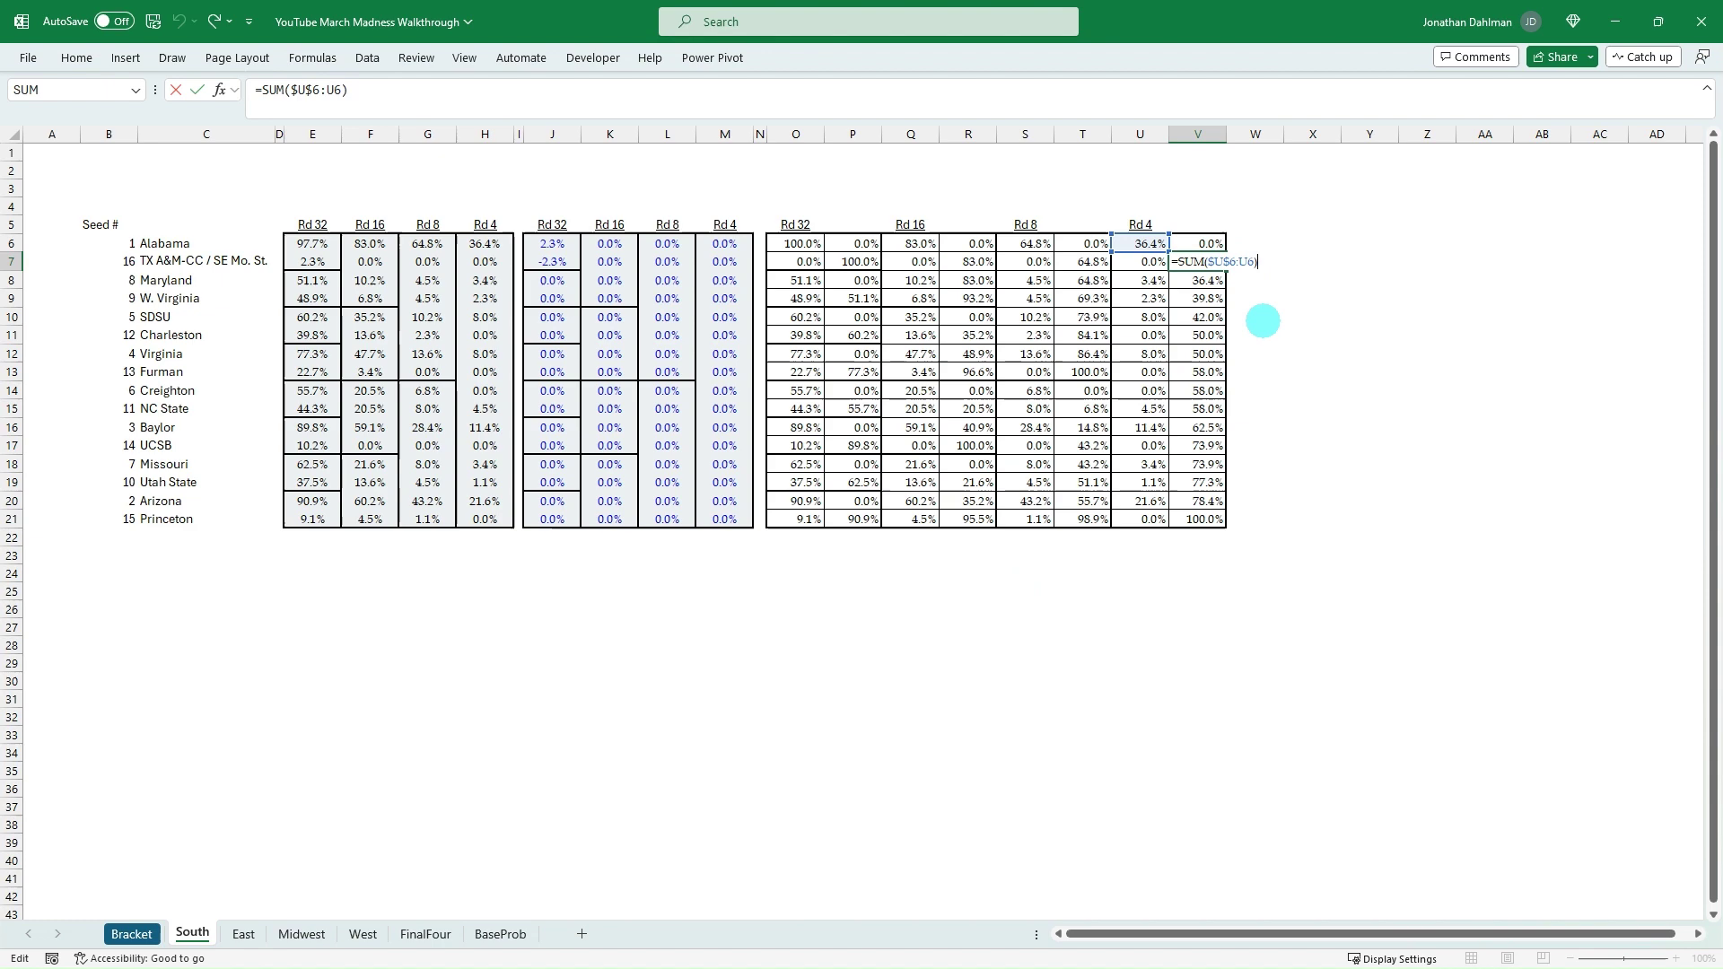
key("ctrl+Return")
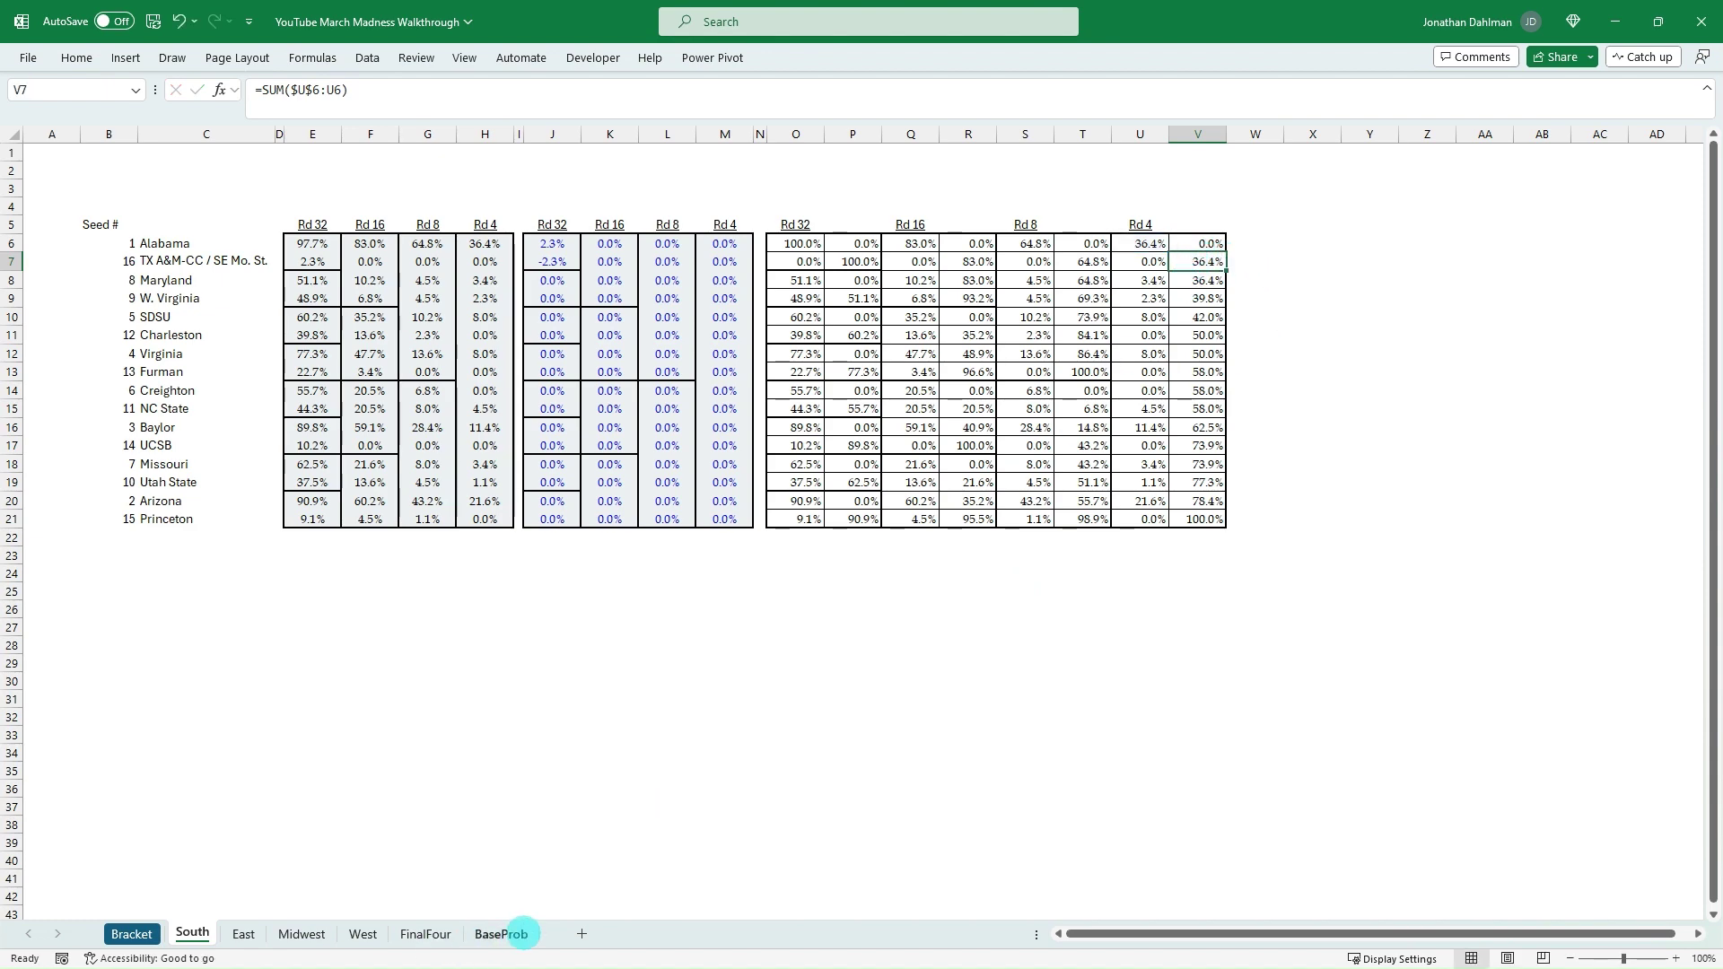
left_click(501, 934)
left_click(426, 935)
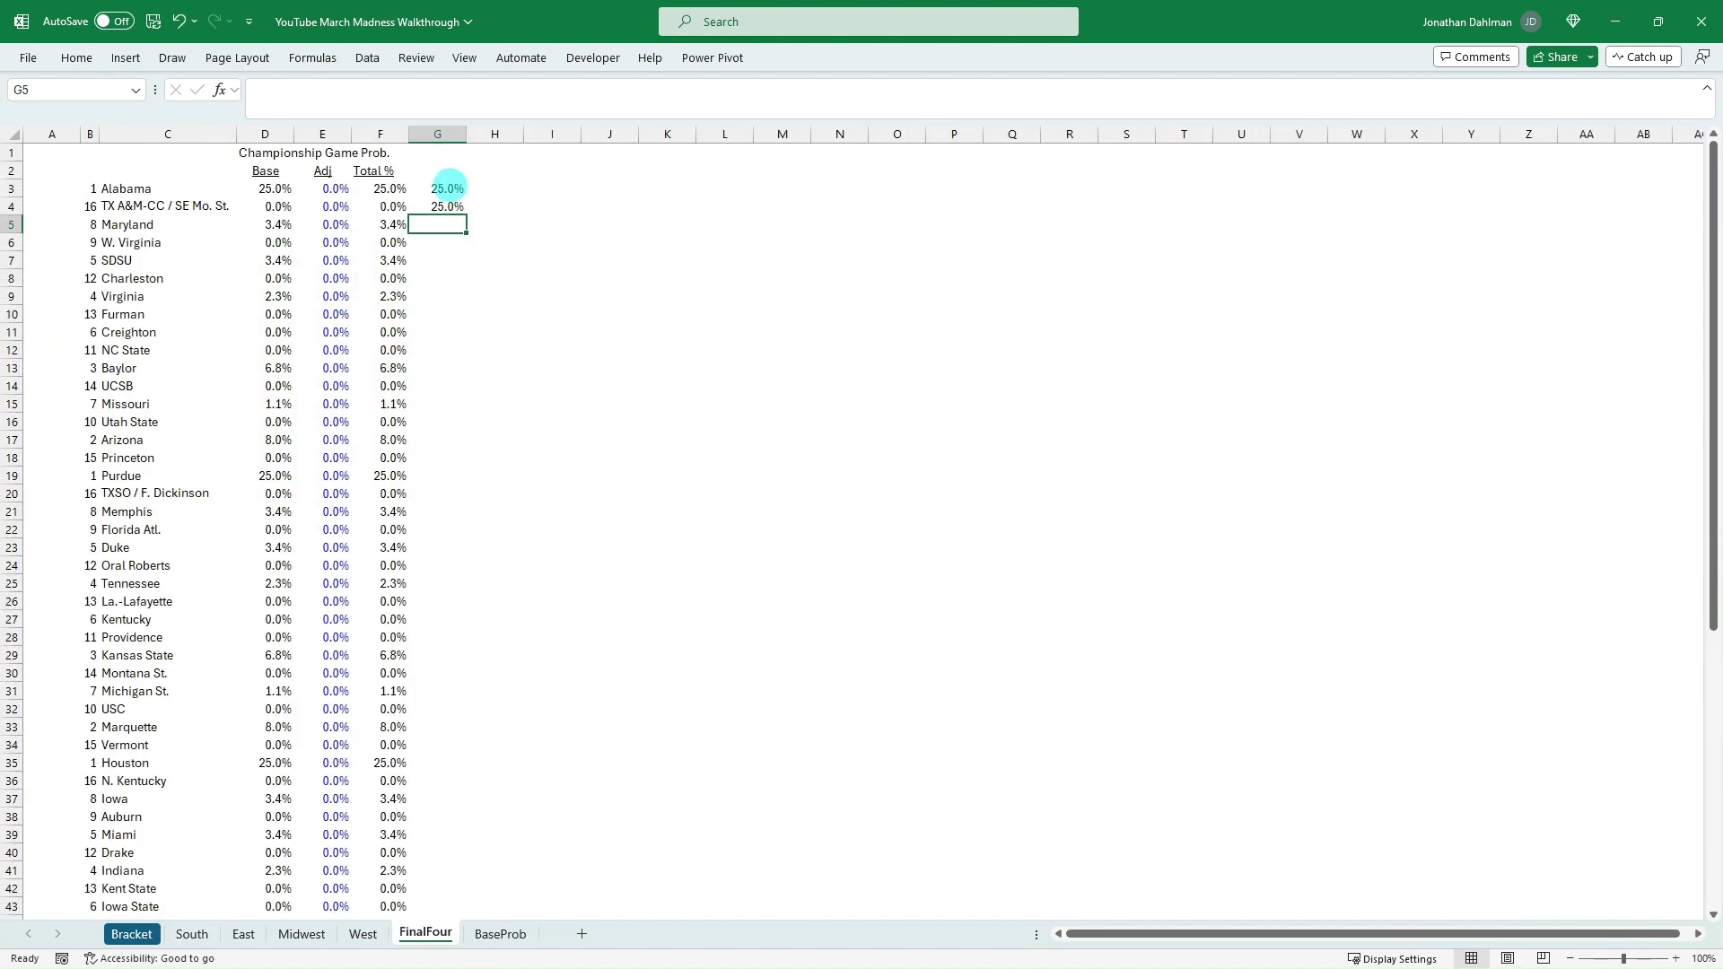
Step: Correct G4 to =SUM($F$3:F3) and fill it into G5
double_click(444, 205)
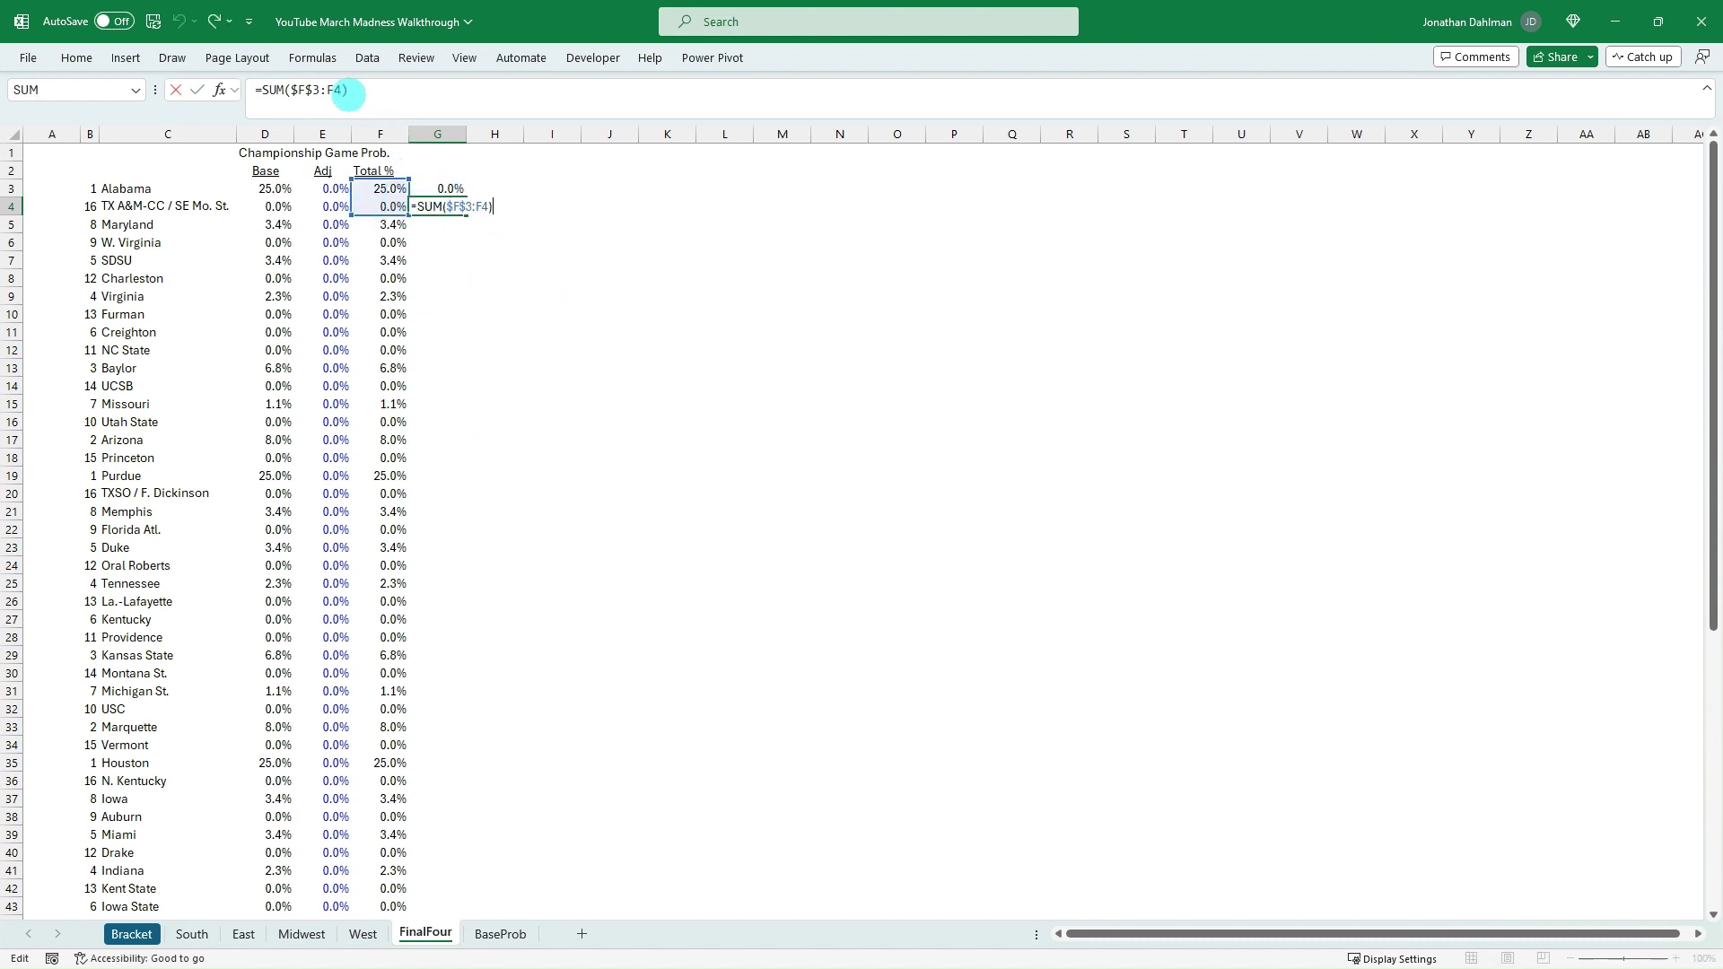
left_click(340, 89)
left_click_drag(344, 90, 335, 90)
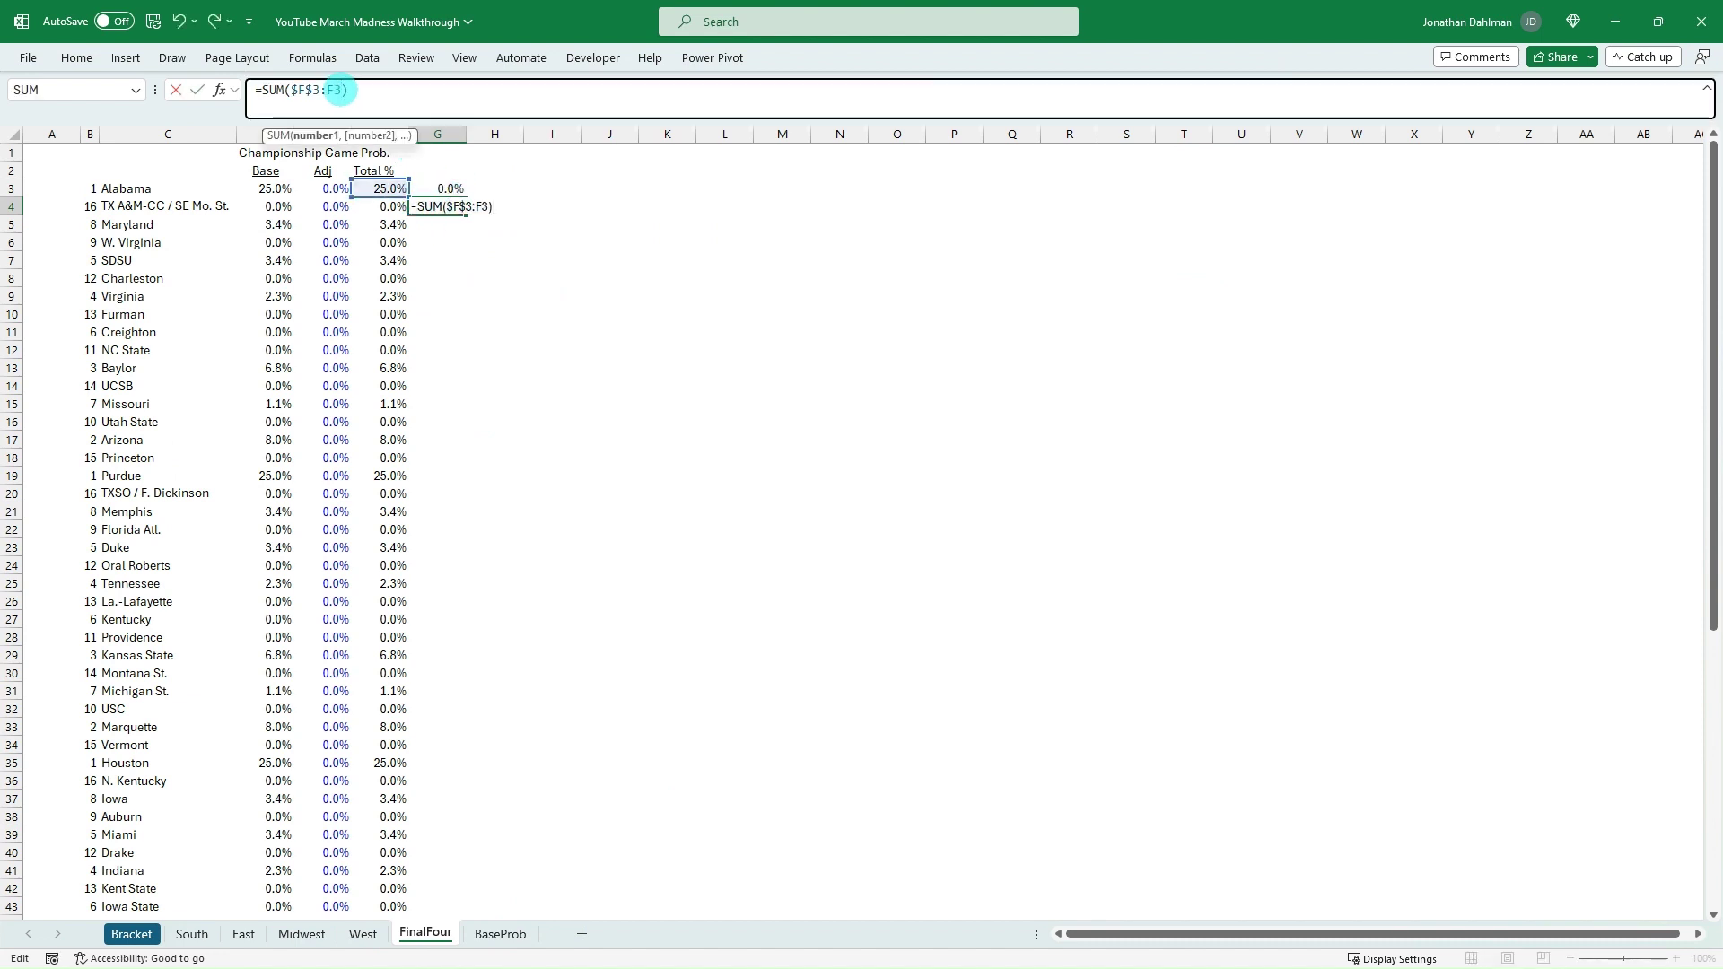
type("3")
key("Return")
key("ctrl+d")
Step: Fill the running total down to G34, reaching 100.0% at Vermont, and select G3:G34
key("F2")
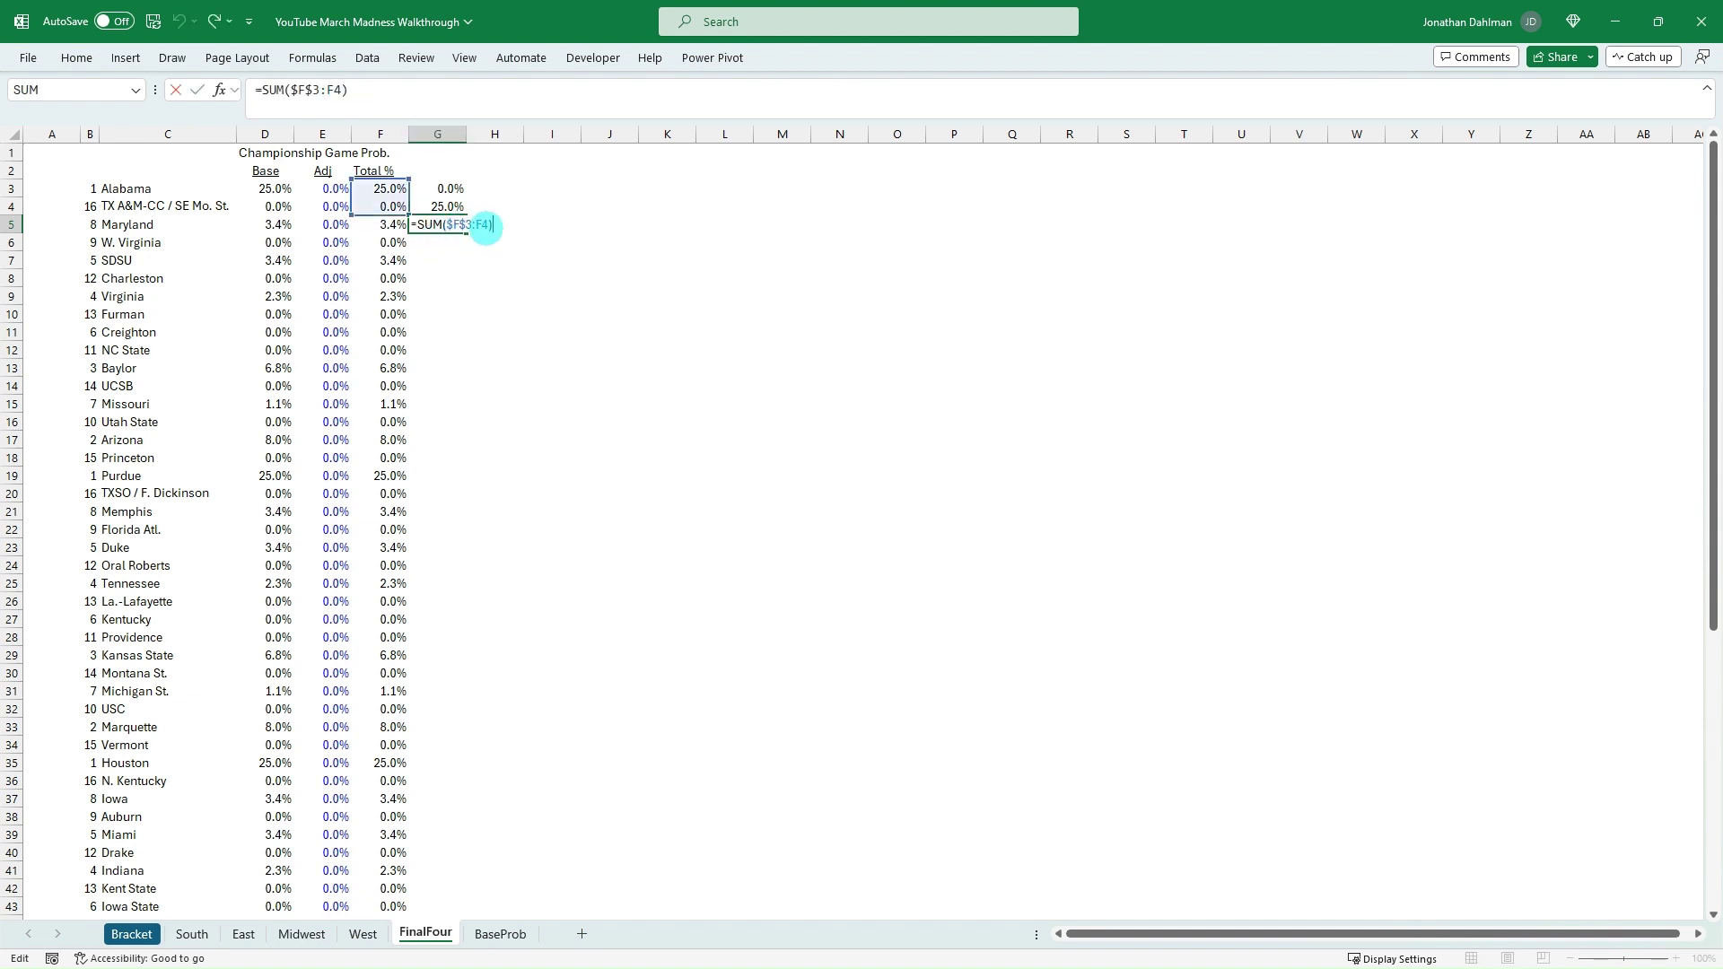
key("Escape")
key("shift+Down")
key("shift+Down")
key("shift+Down")
key("shift+Down")
key("shift+Down")
key("shift+Down")
key("shift+Down")
key("shift+Down")
key("shift+Down")
key("shift+Down")
key("shift+Down")
key("shift+Down")
key("shift+Down")
key("shift+Down")
key("shift+Down")
key("shift+Down")
key("shift+Down")
key("shift+Down")
key("shift+Down")
key("shift+Down")
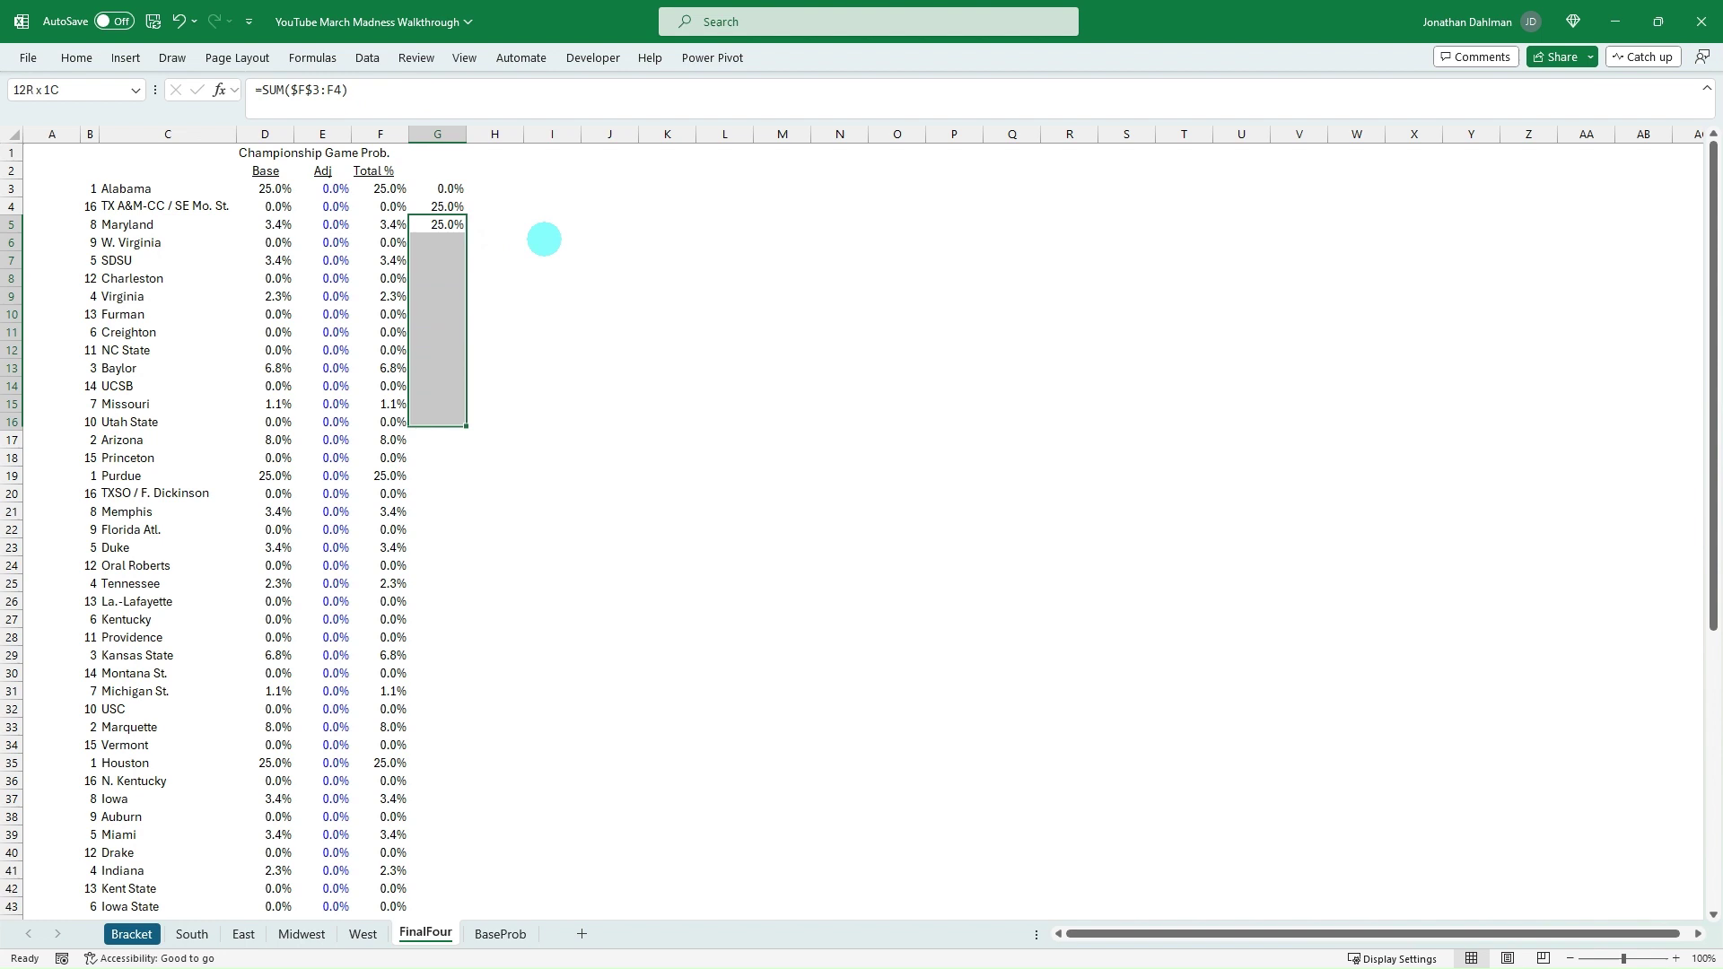
key("shift+Up")
key("shift+Up")
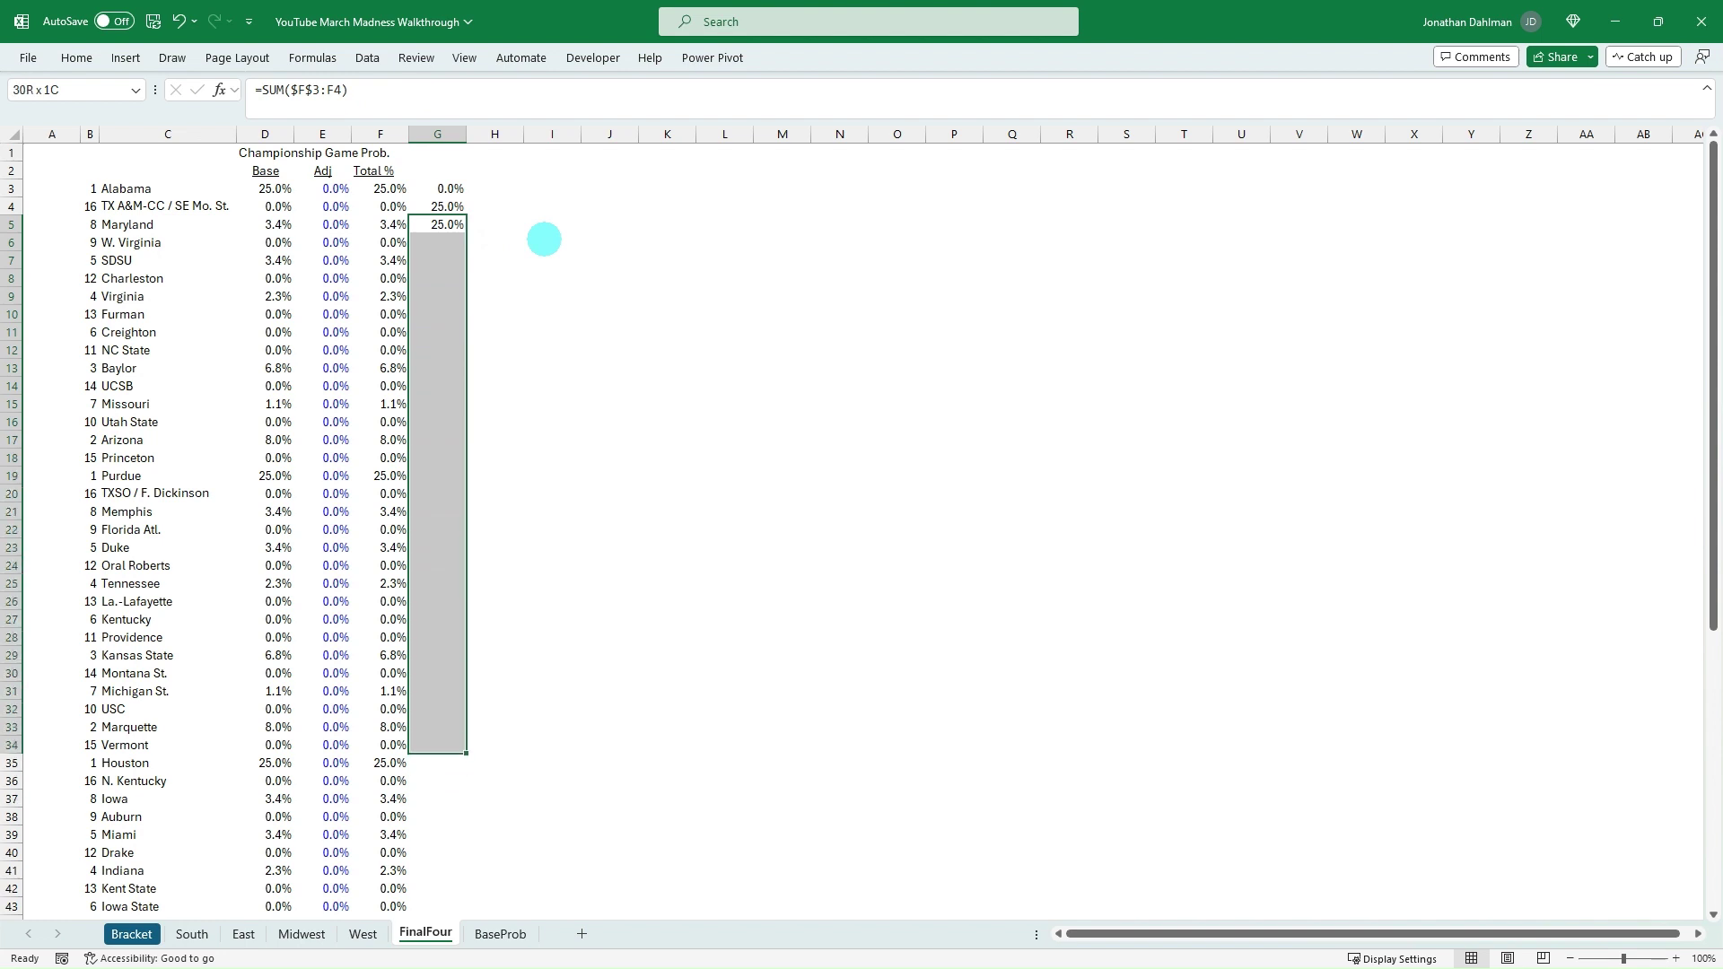
key("ctrl+d")
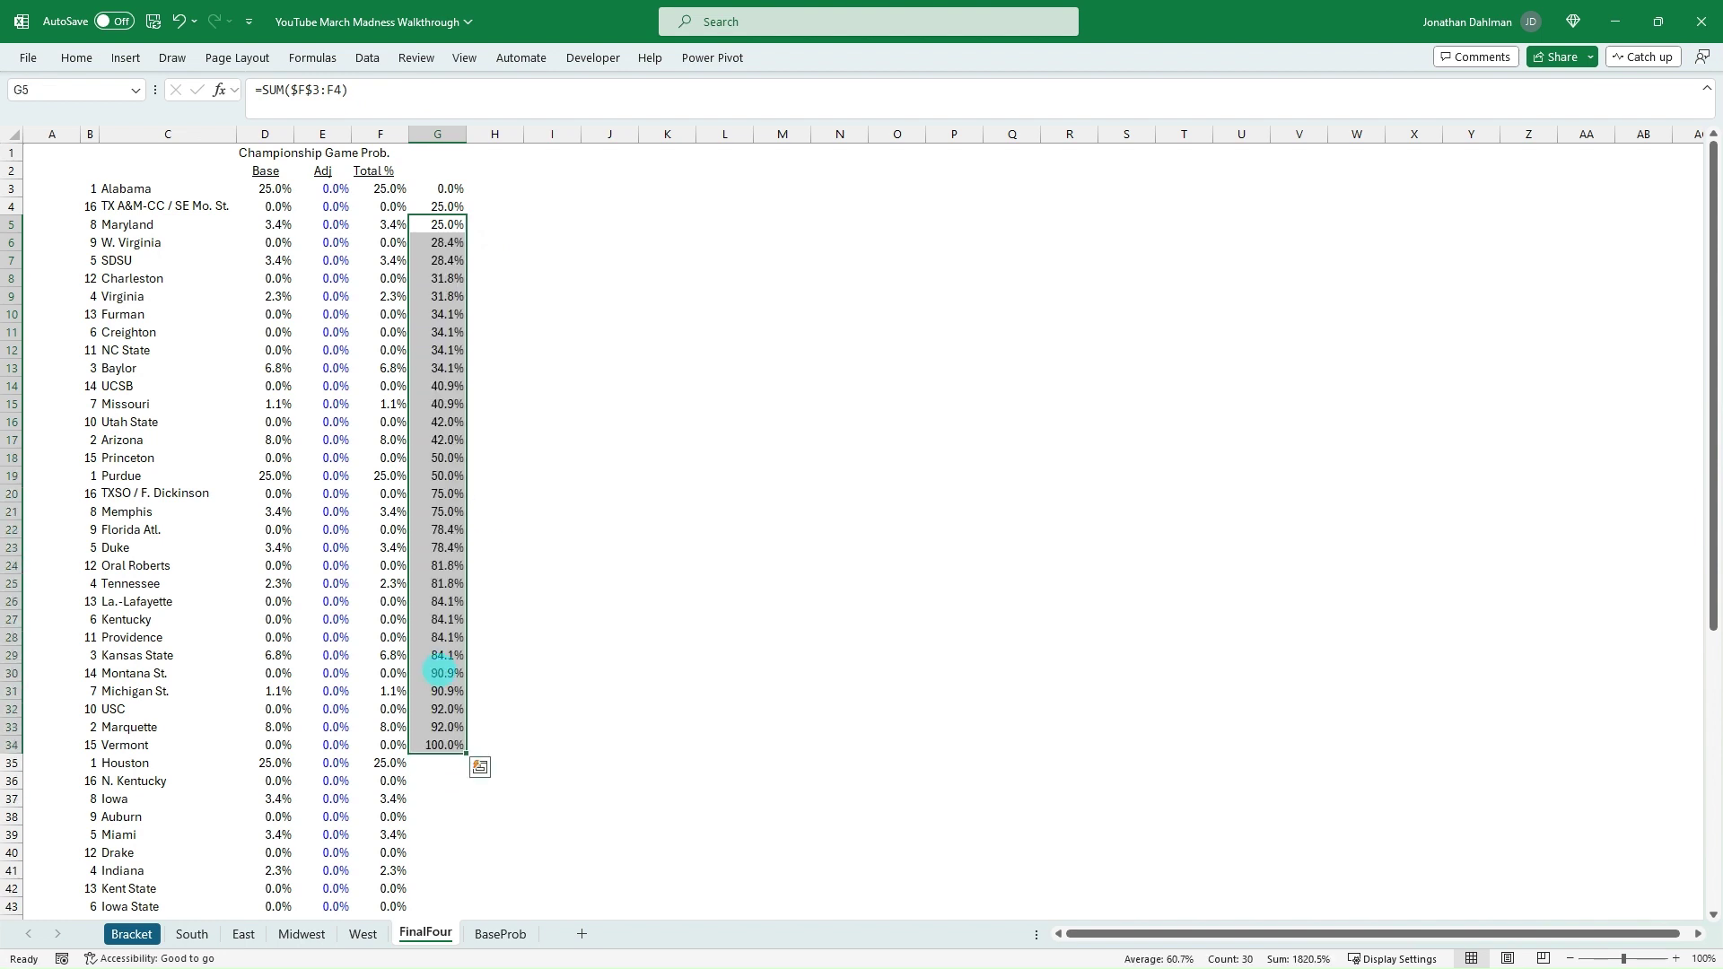
left_click(446, 745)
key("F2")
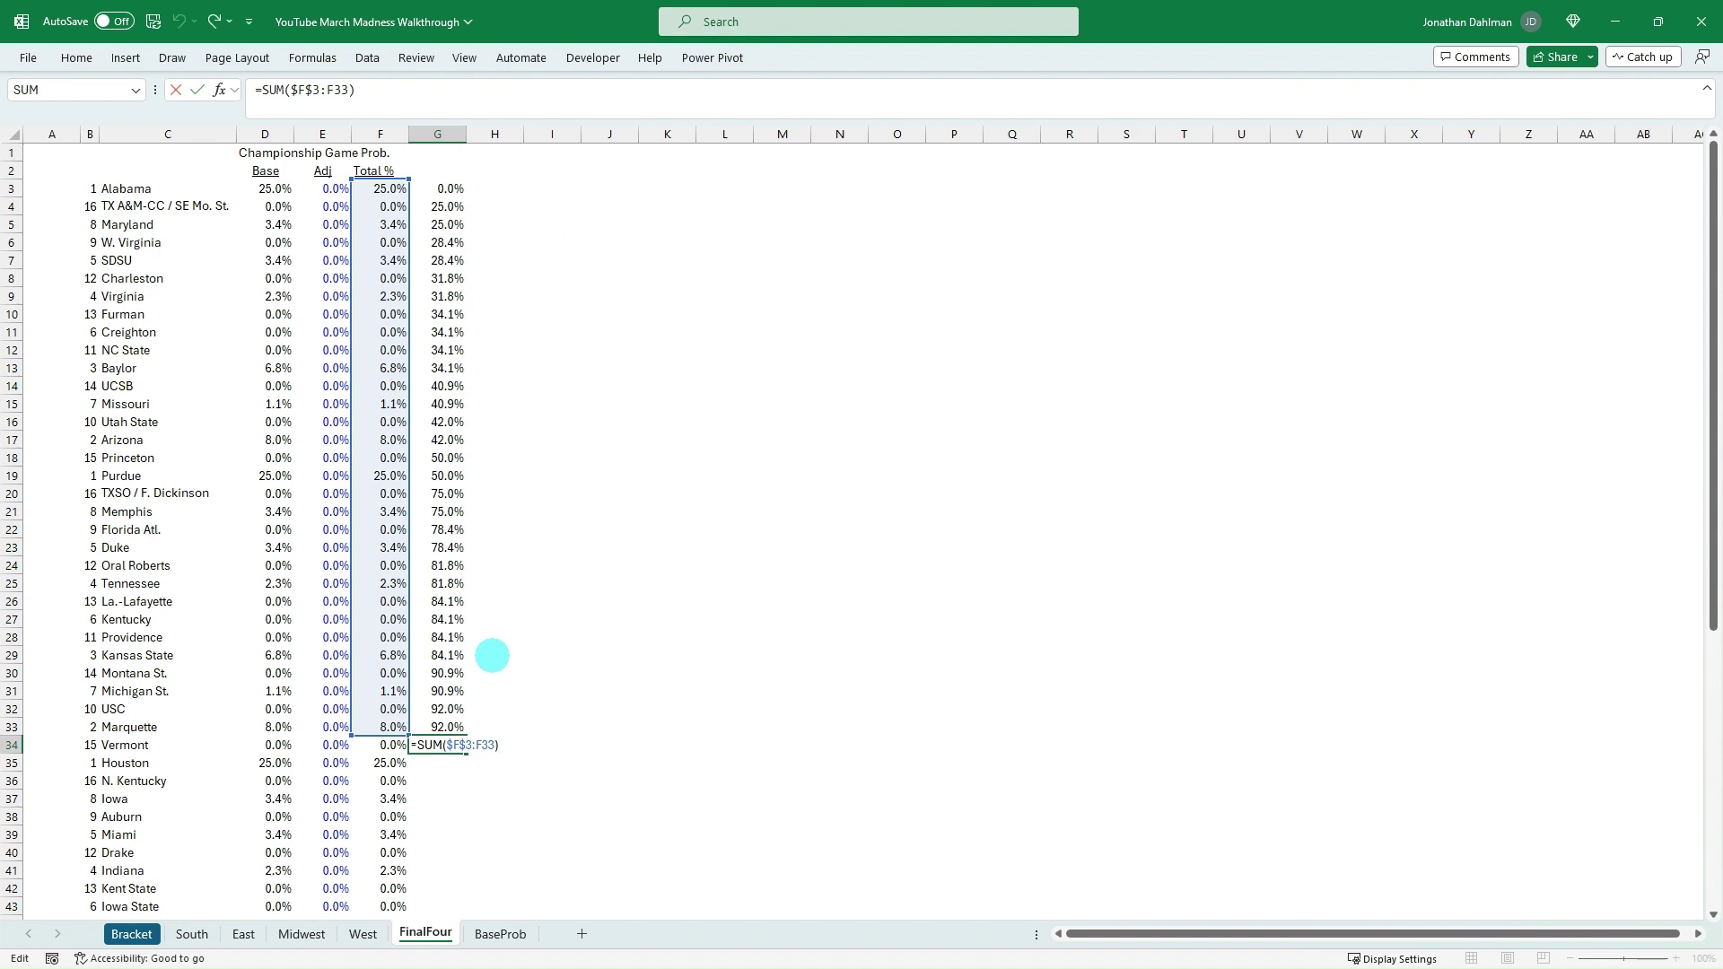
key("Escape")
key("ctrl+shift+Up")
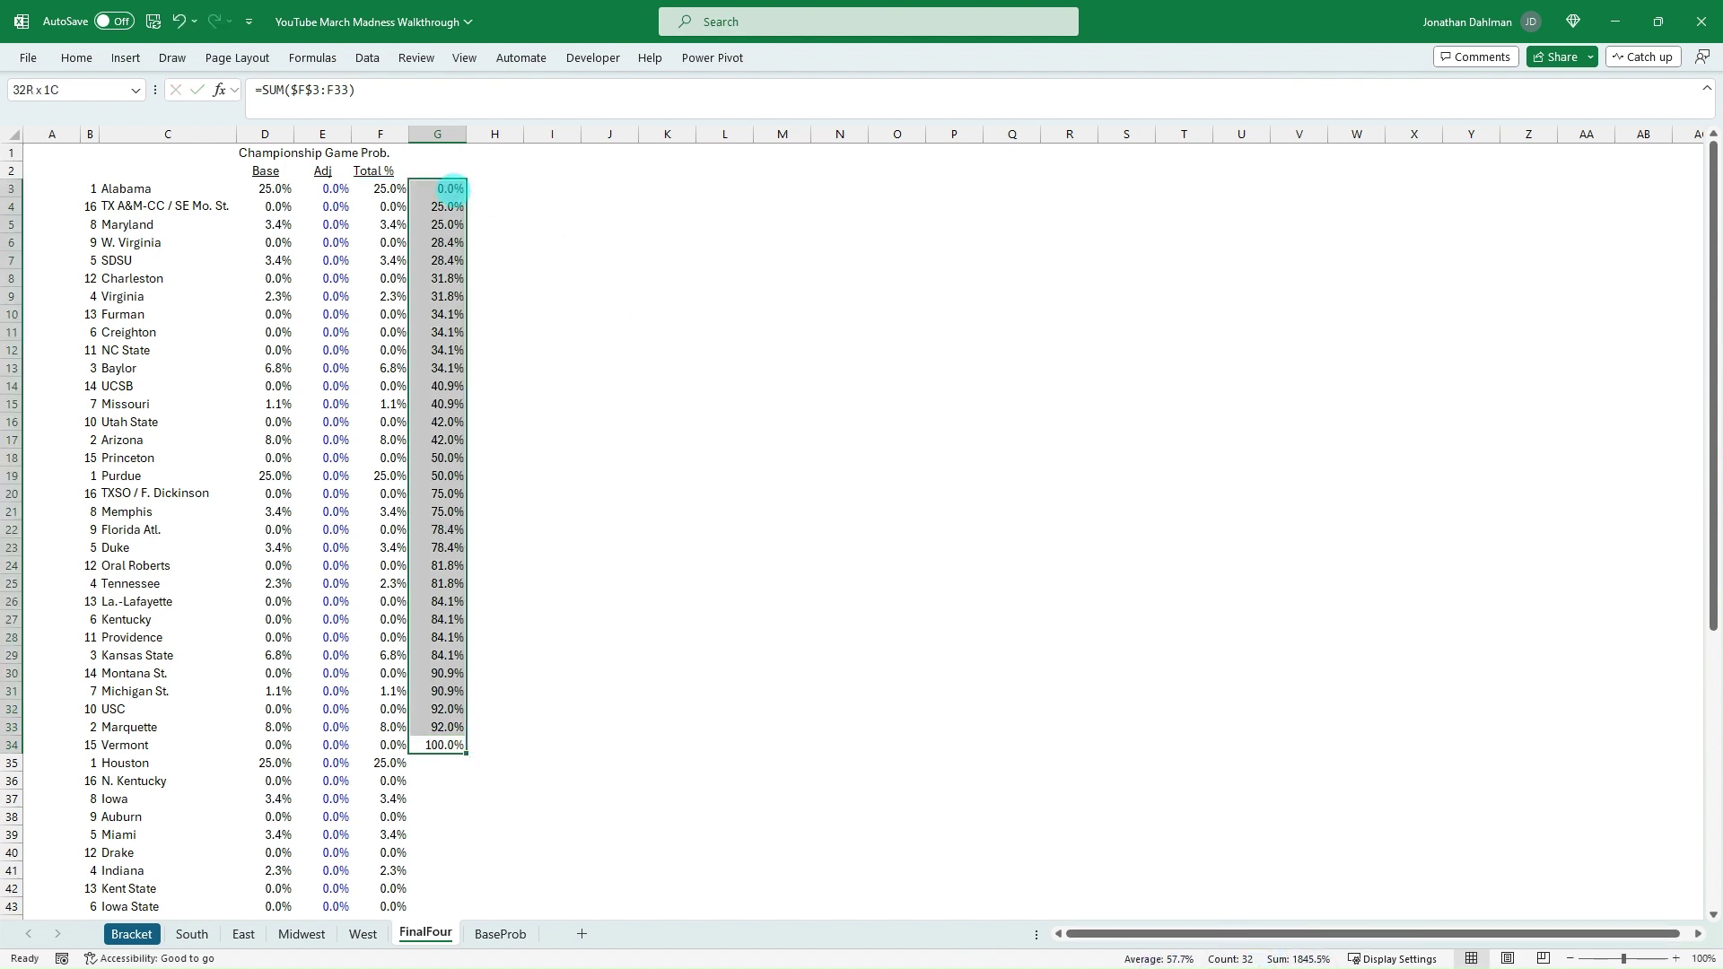
Step: Copy the running totals G3:G34 and paste them starting at G35
key("ctrl+c")
scroll(535, 469, "down", 6)
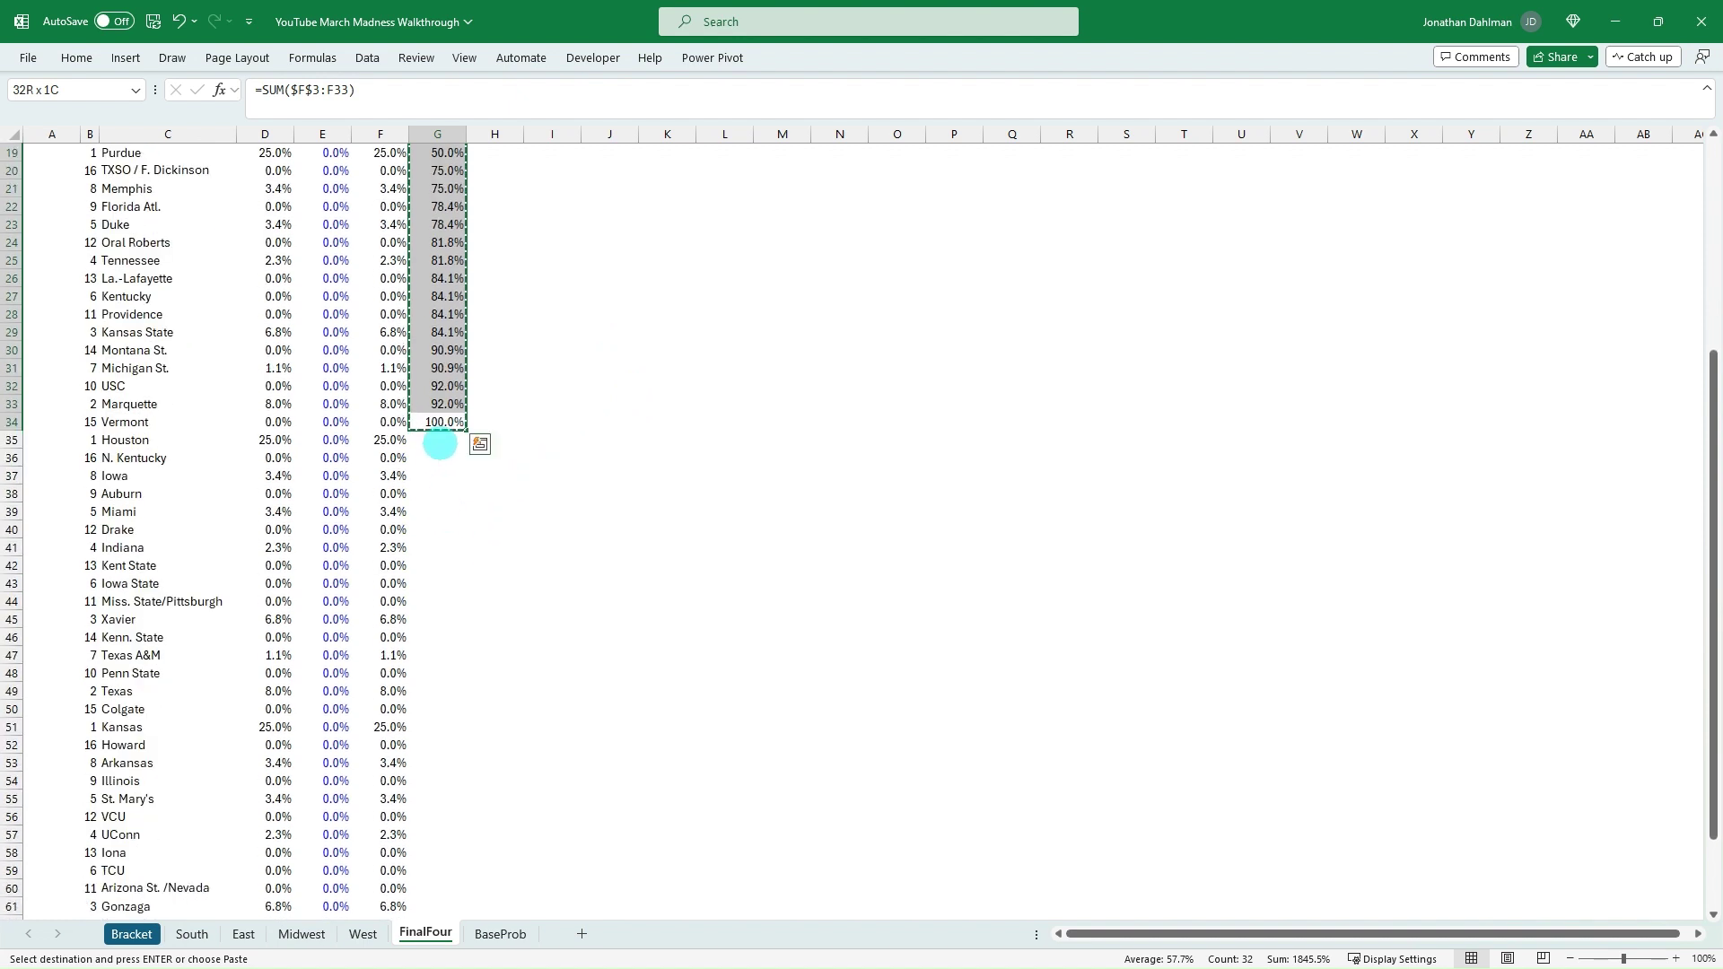
left_click(440, 443)
key("ctrl+v")
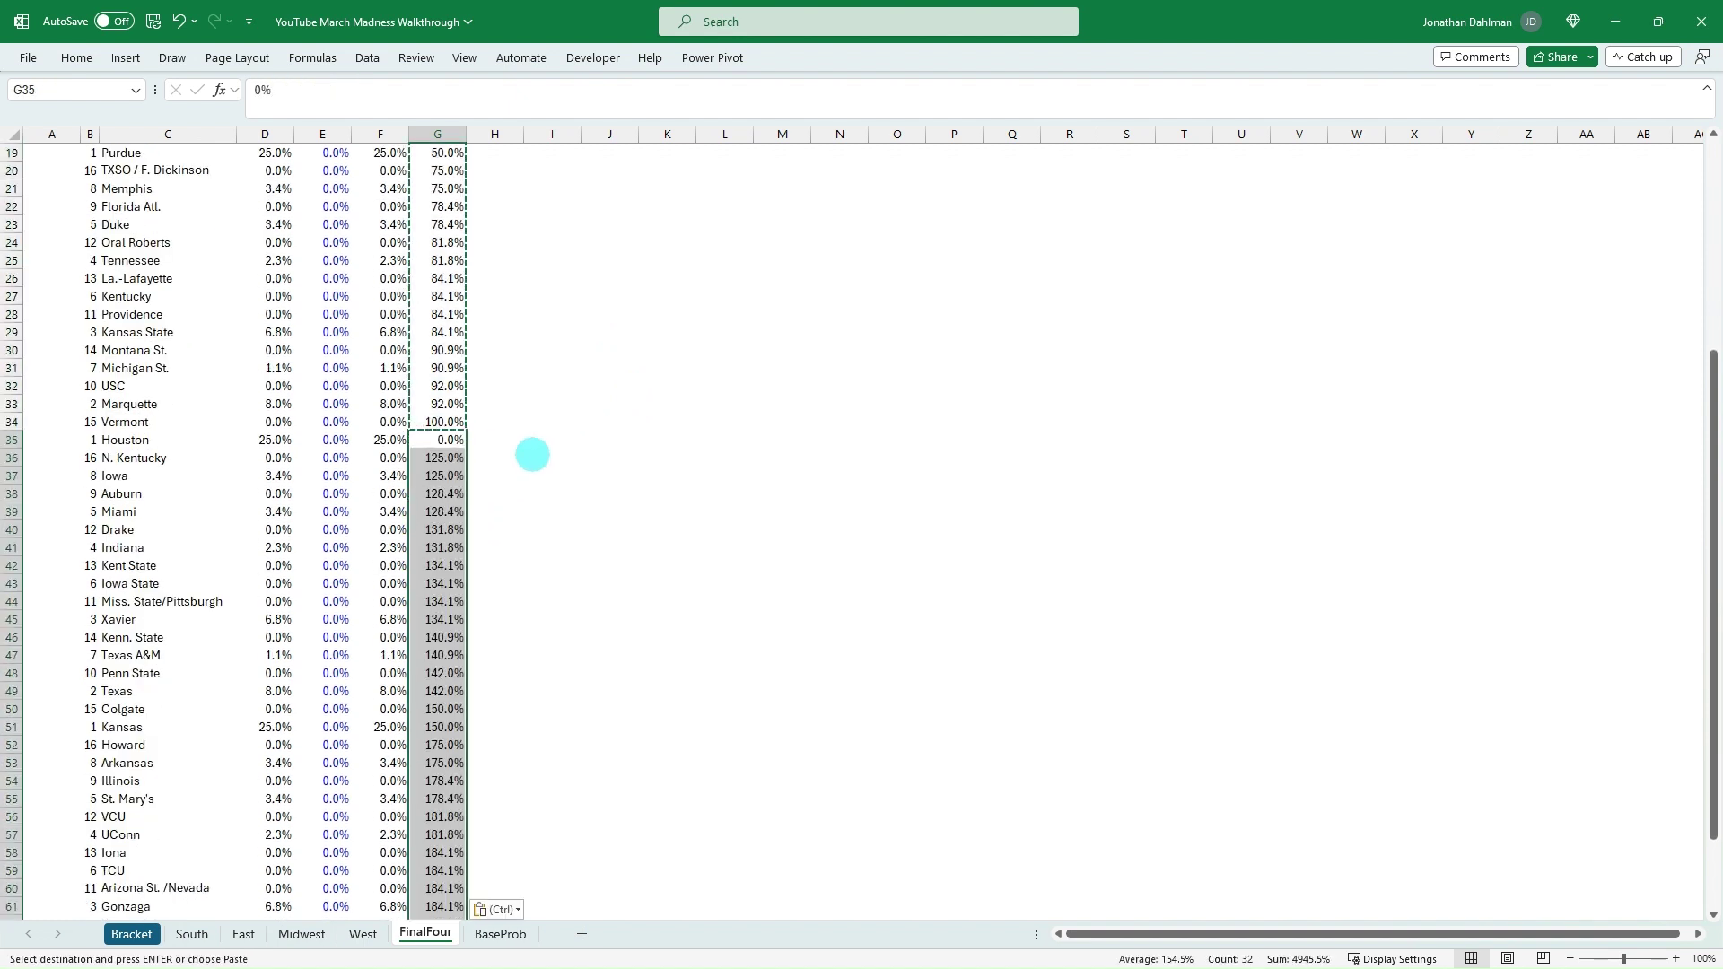
double_click(449, 440)
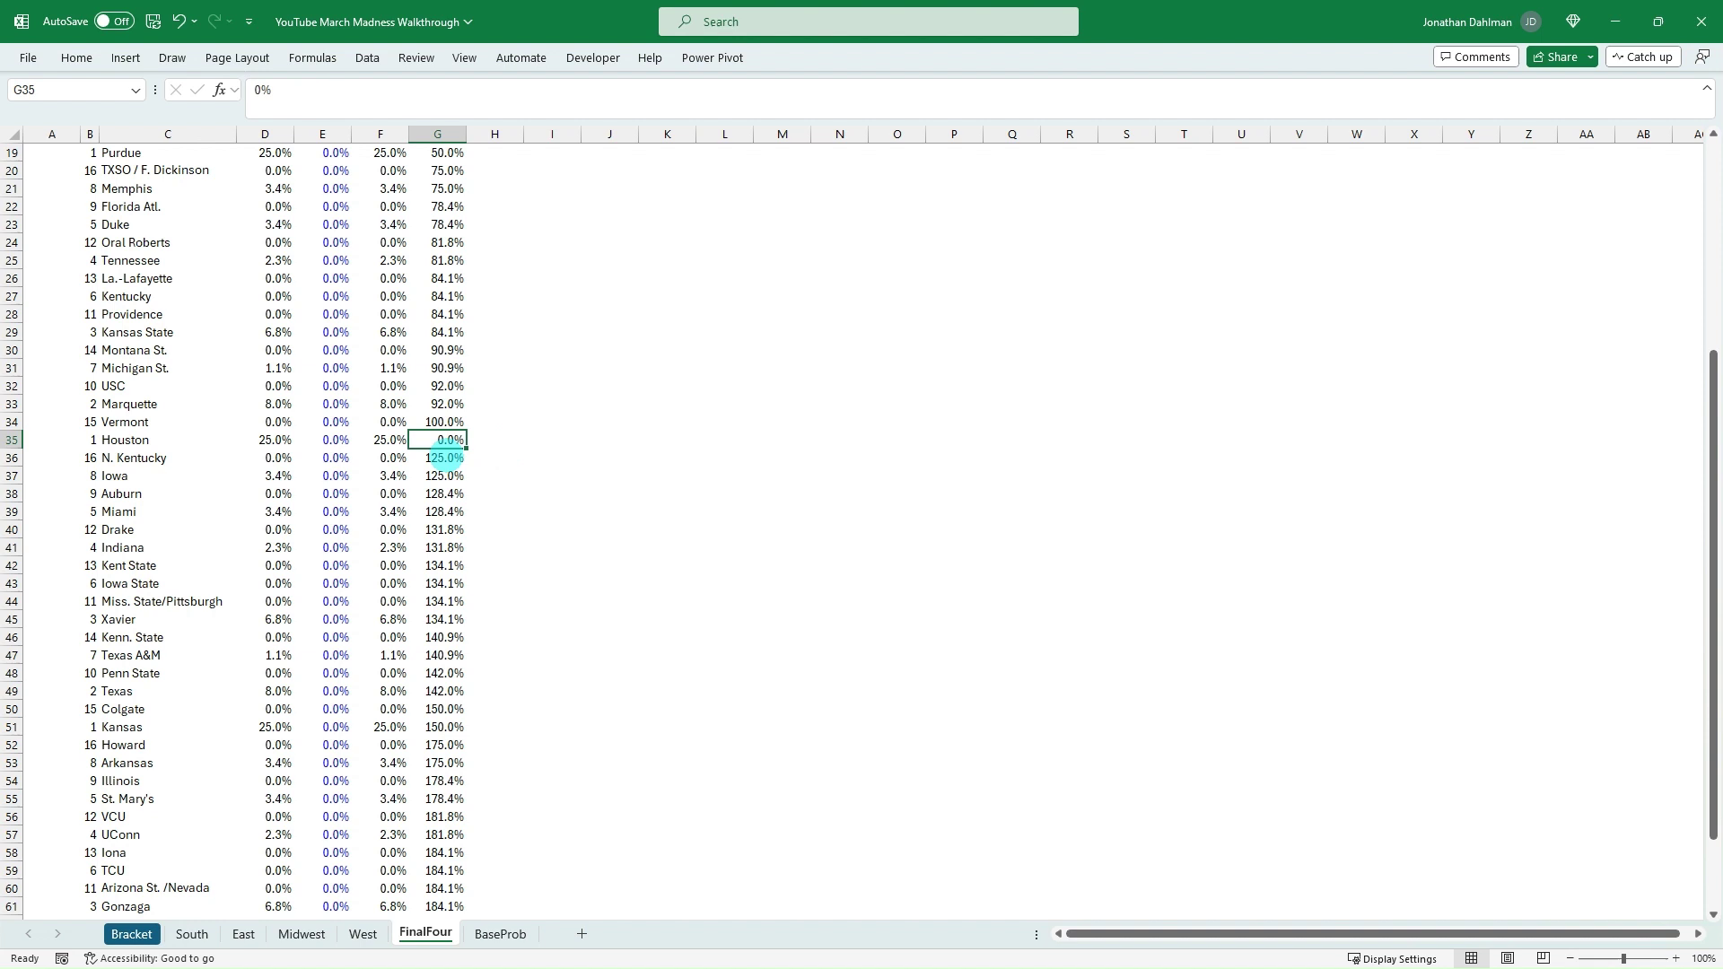
Step: Change G36's formula to =SUM($F$35:F35) so the total restarts at Houston
double_click(453, 457)
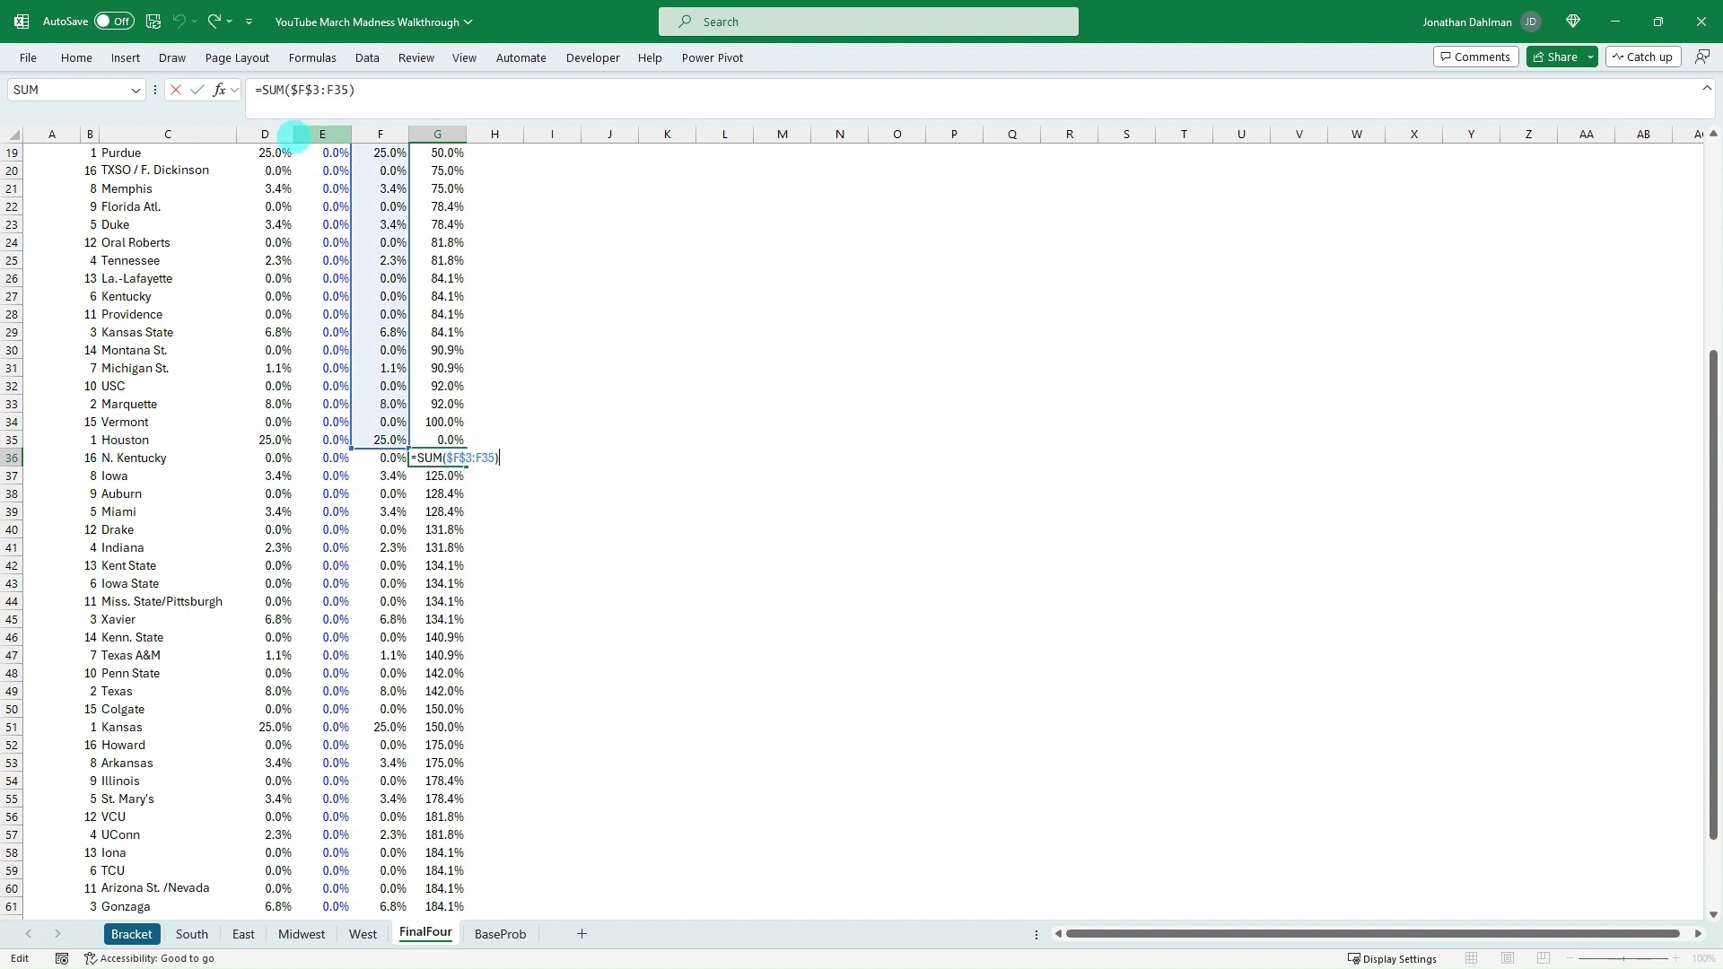
left_click(317, 90)
type("4")
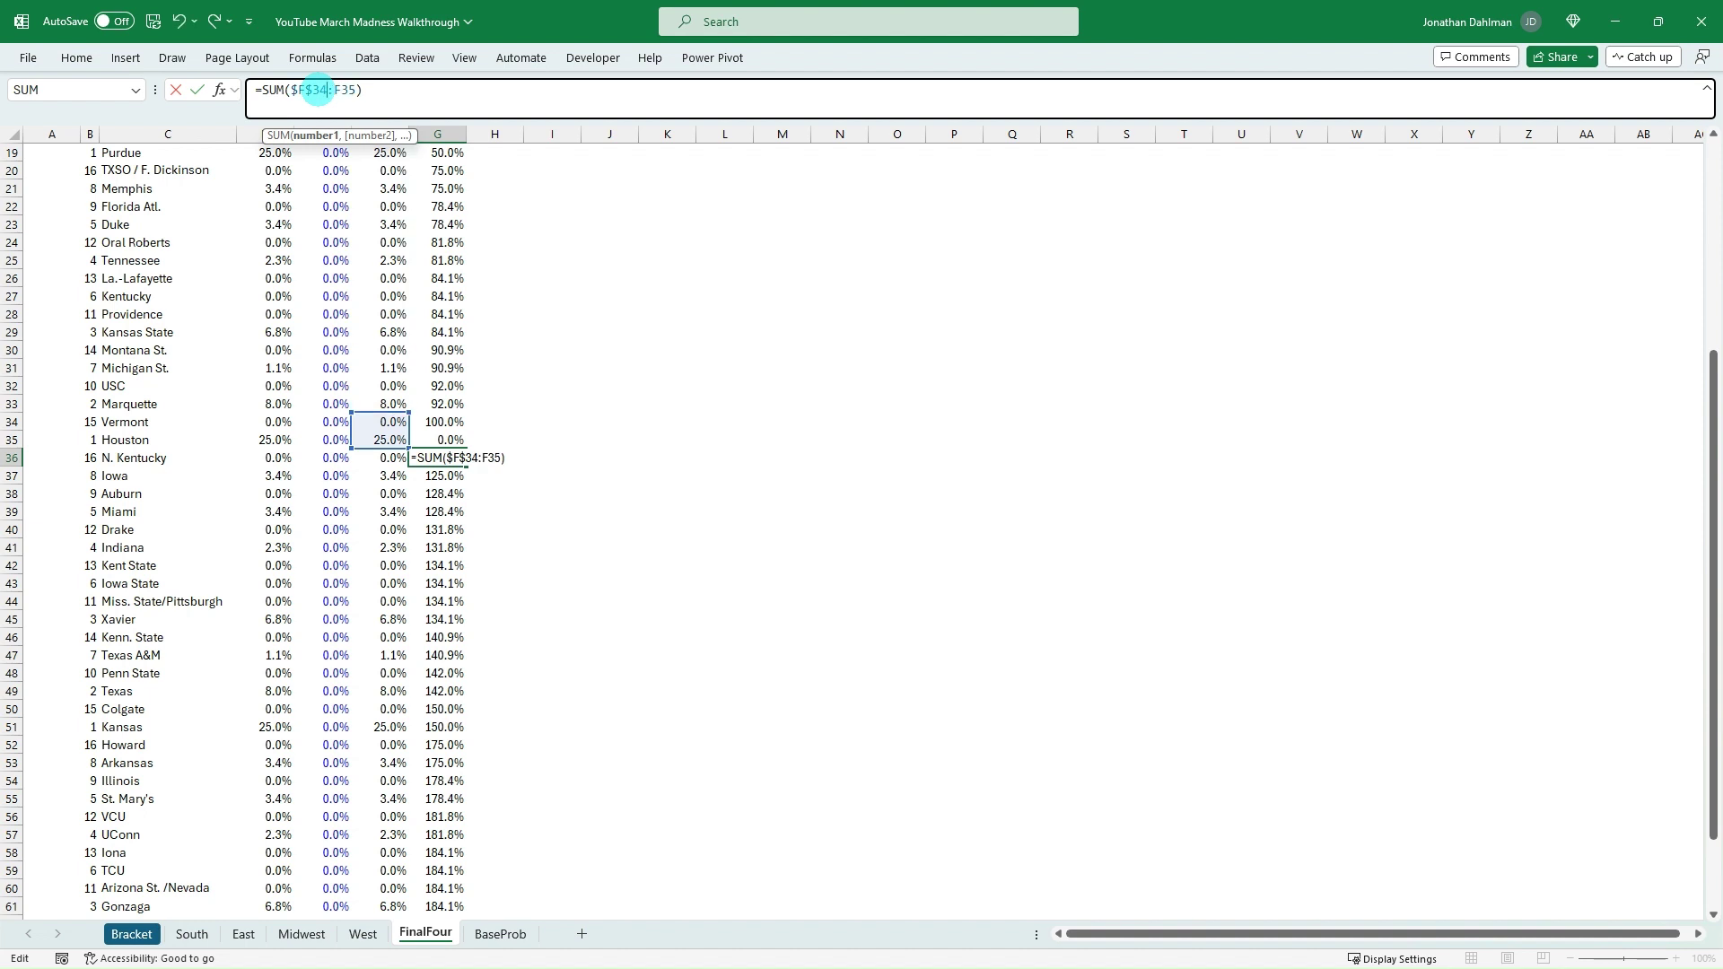
key("BackSpace")
type("5")
key("Return")
Step: Fill G36's running total down to G66, reaching 100.0% at UNC-Ash, and select G35:G66
key("Up")
key("ctrl+shift+Down")
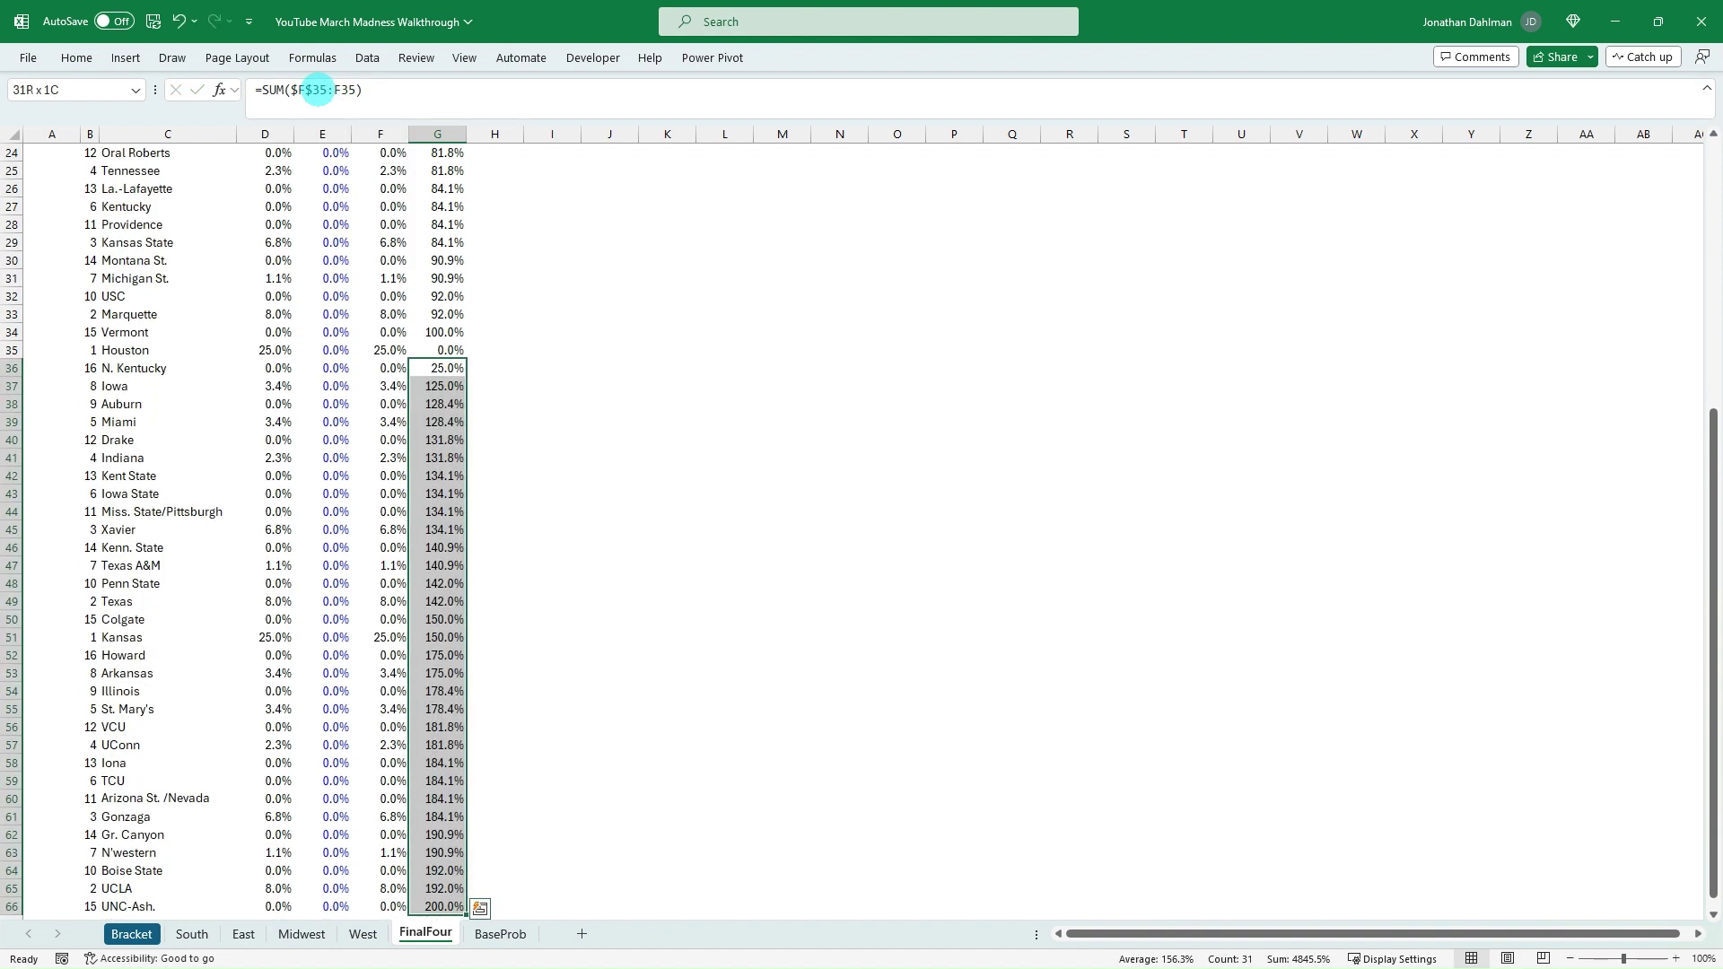
key("ctrl+d")
left_click(449, 386)
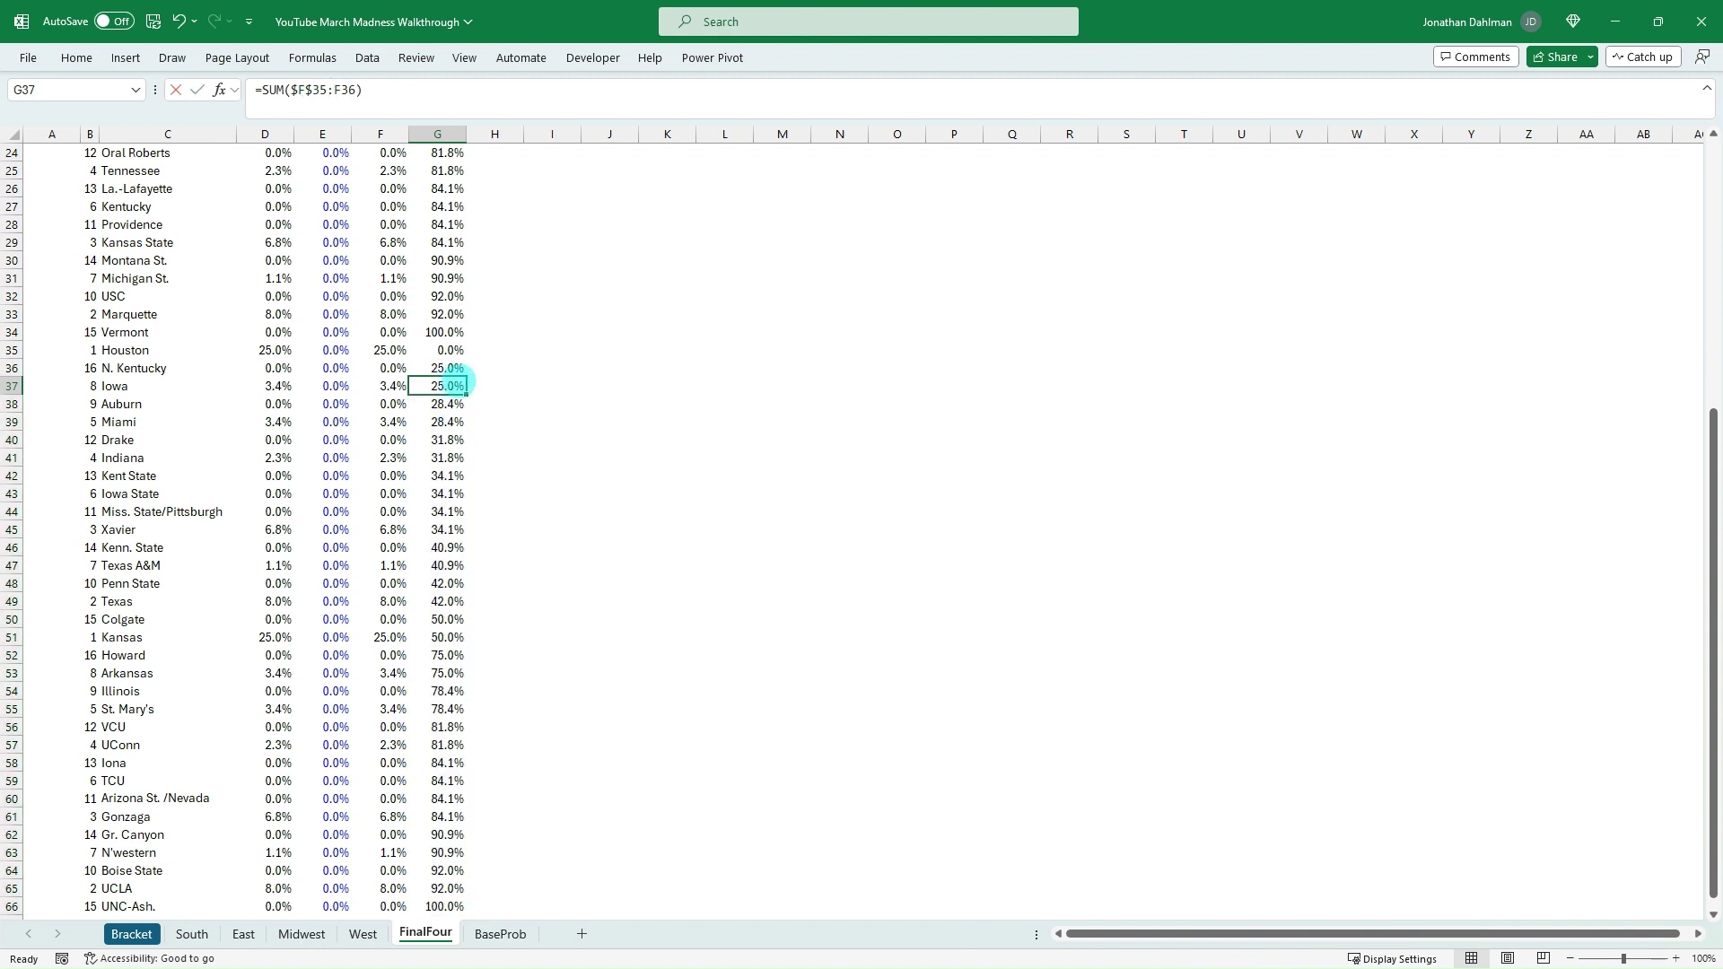
double_click(466, 383)
key("Escape")
key("Up")
key("Up")
key("ctrl+shift+Down")
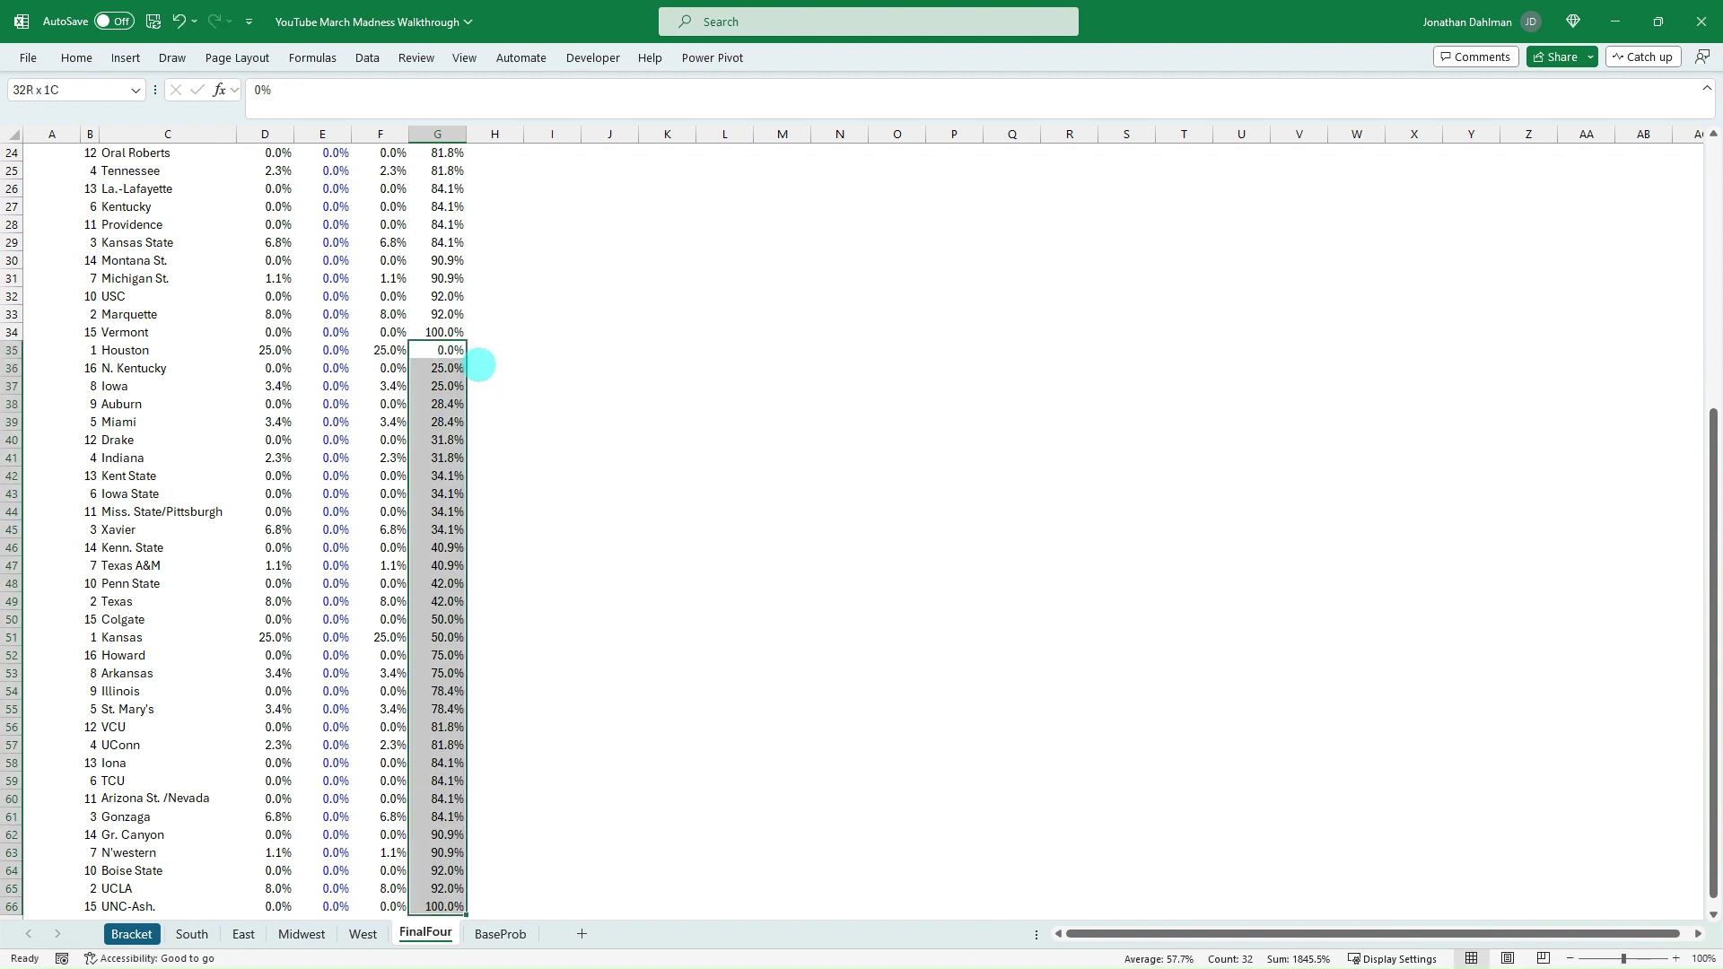
scroll(476, 368, "up", 4)
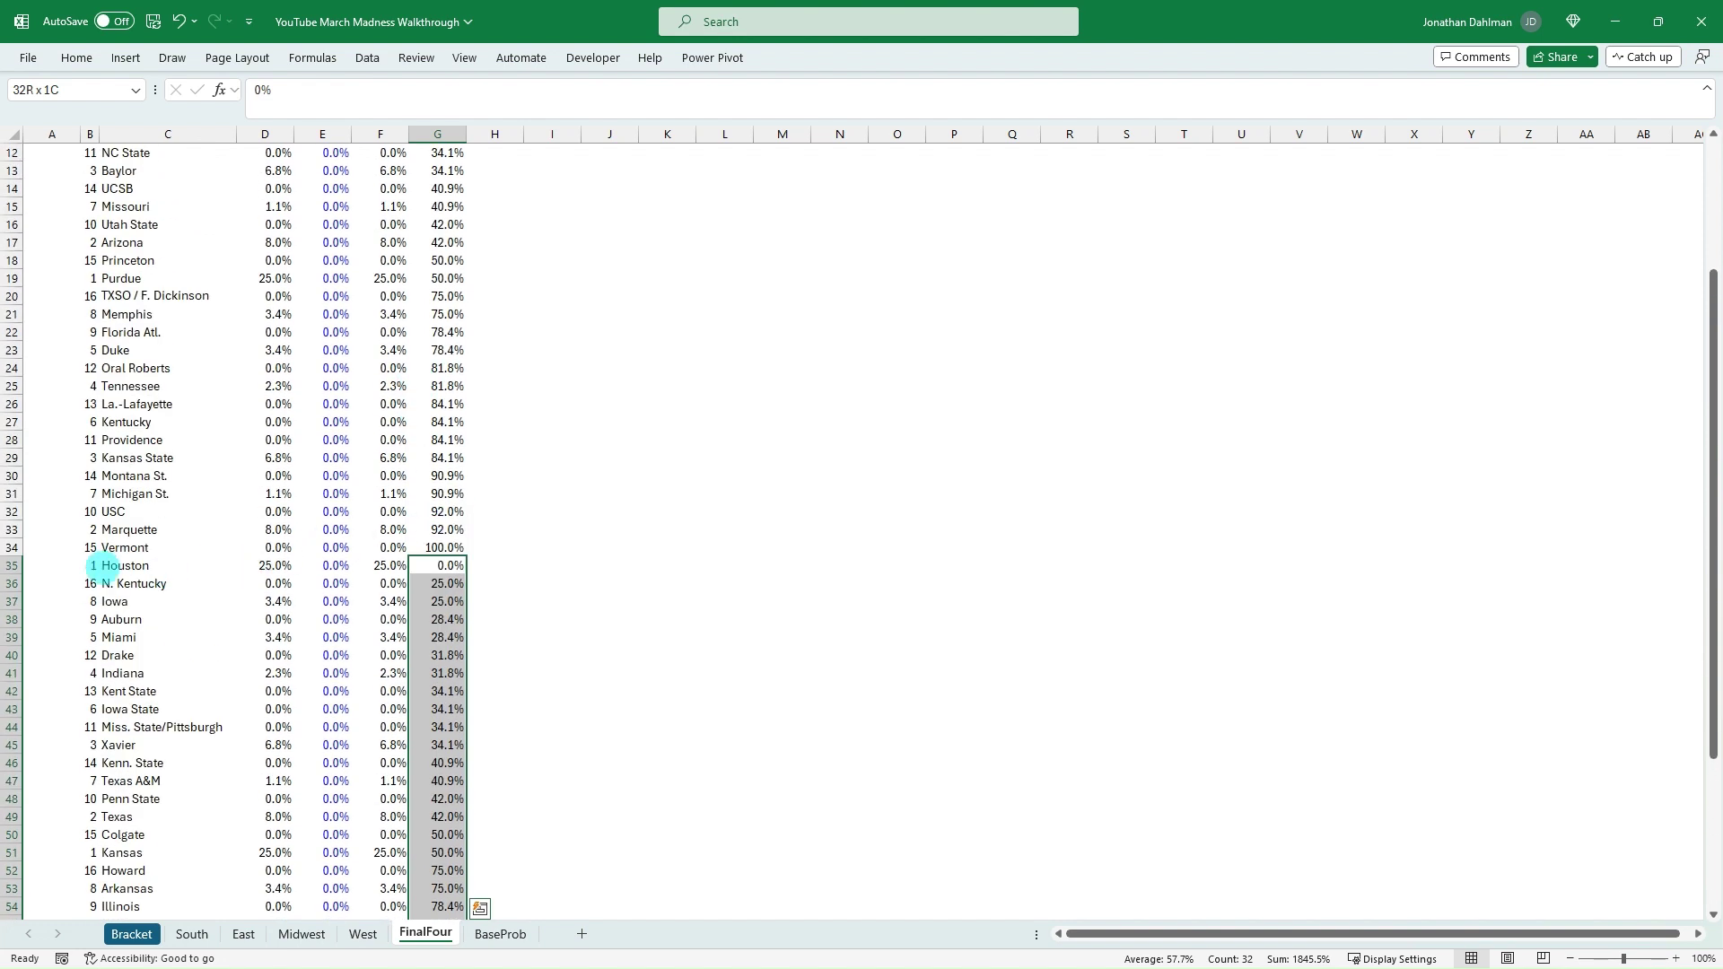
Step: Select the table's probability numbers from Houston's row and the first half's team rows
left_click(104, 566)
left_click(93, 566)
key("ctrl+shift+Right")
key("Right")
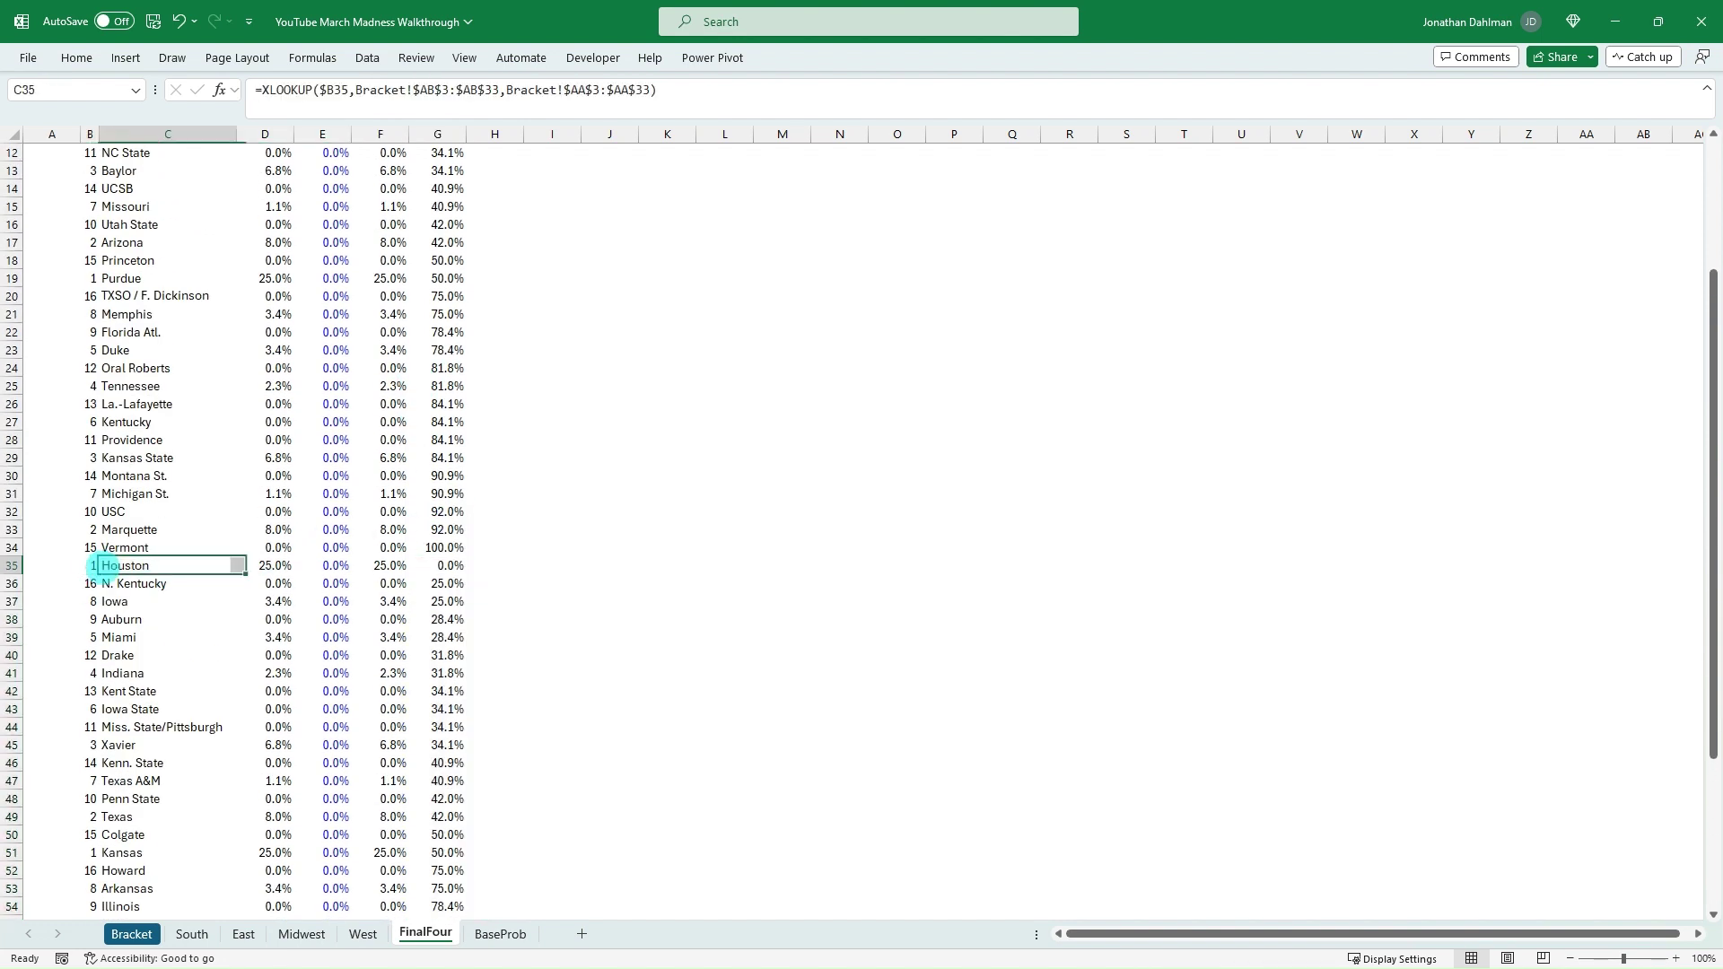
key("Right")
key("ctrl+shift+Right")
key("ctrl+shift+Down")
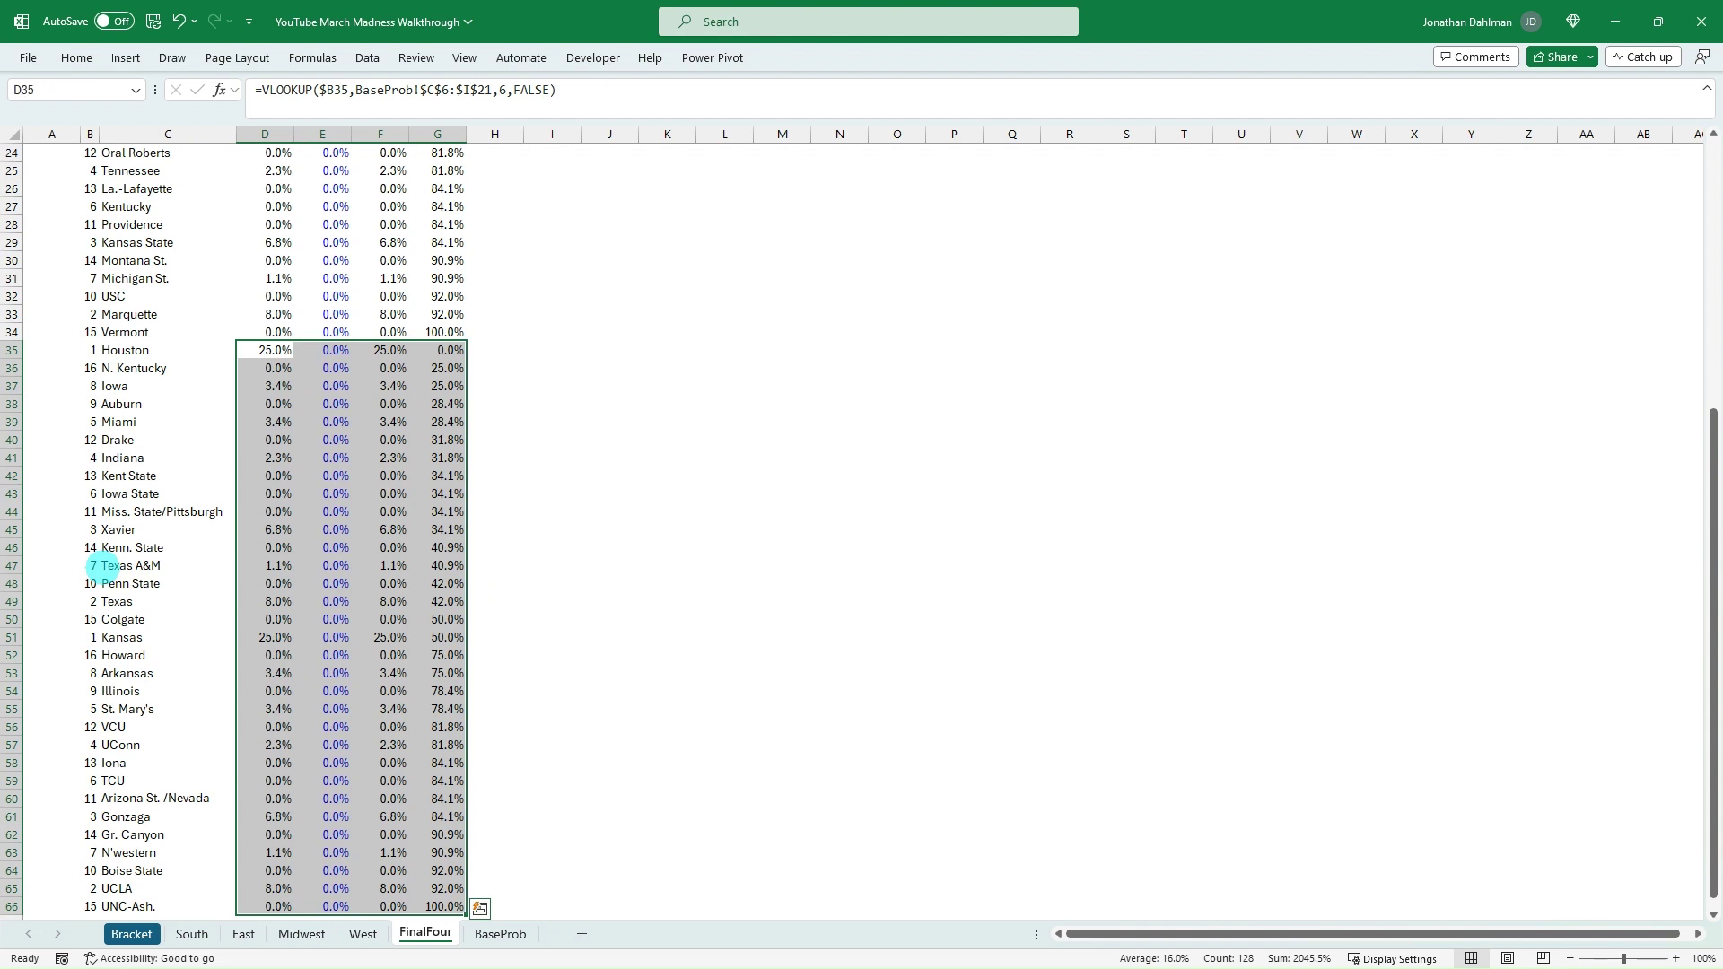
key("Up")
key("shift+Right")
key("shift+Right")
key("shift+Right")
key("ctrl+shift+Up")
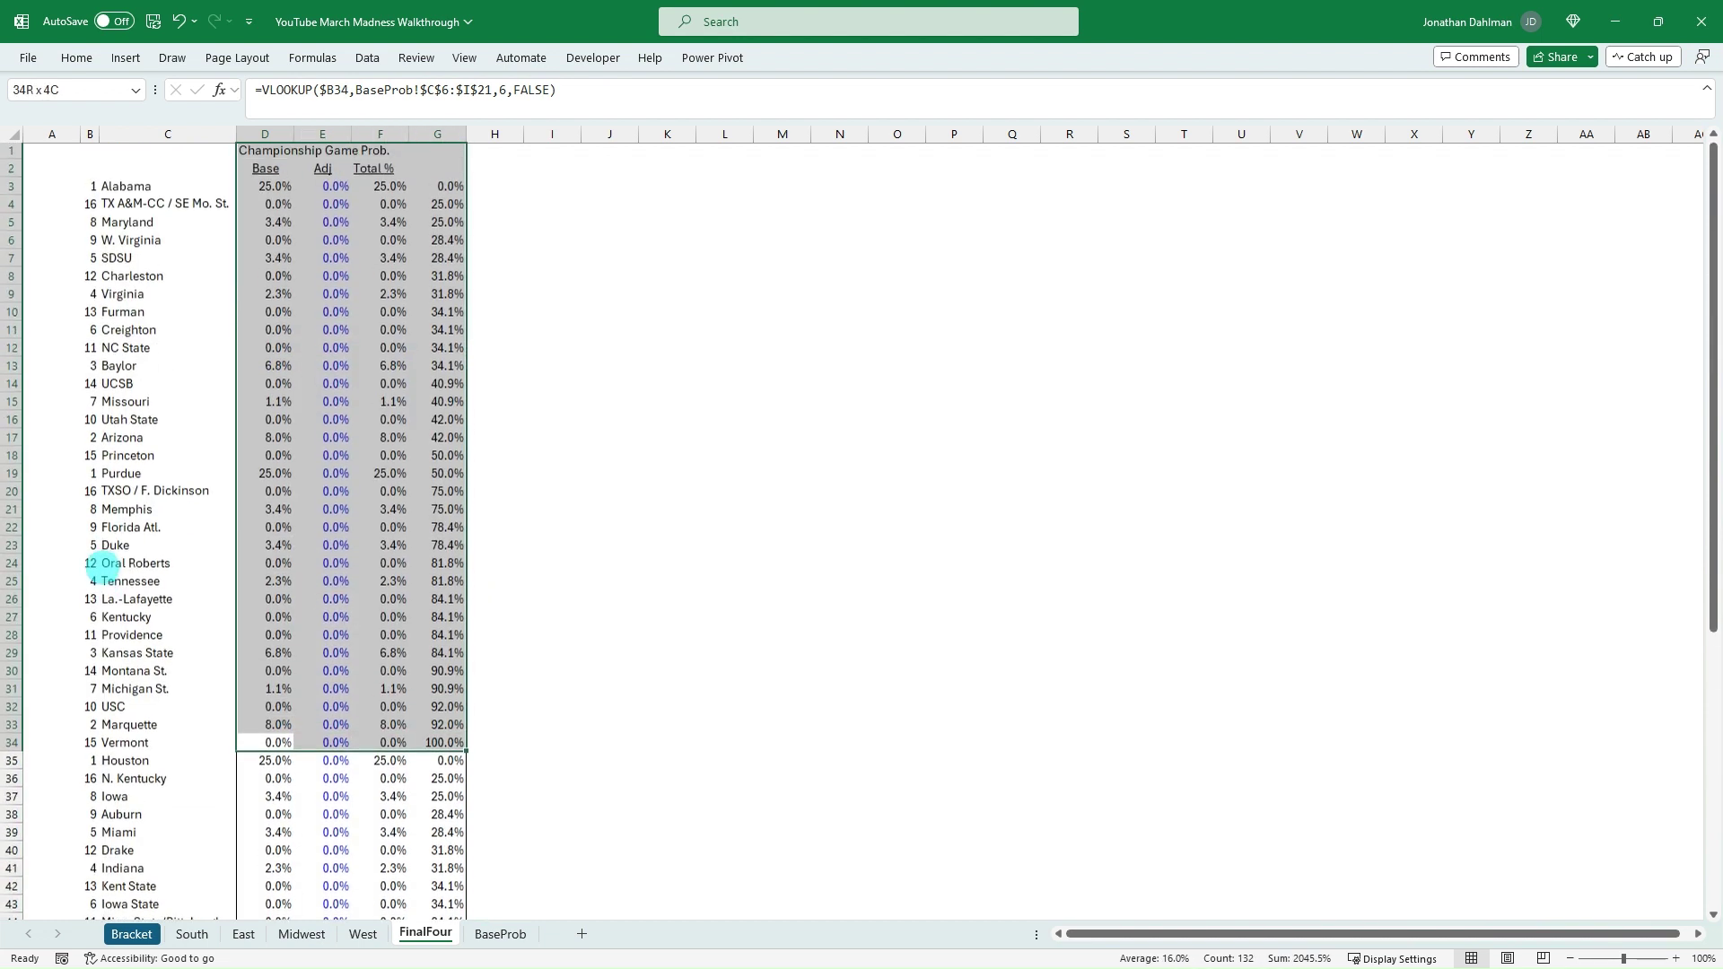
key("shift+Down")
key("shift+Down")
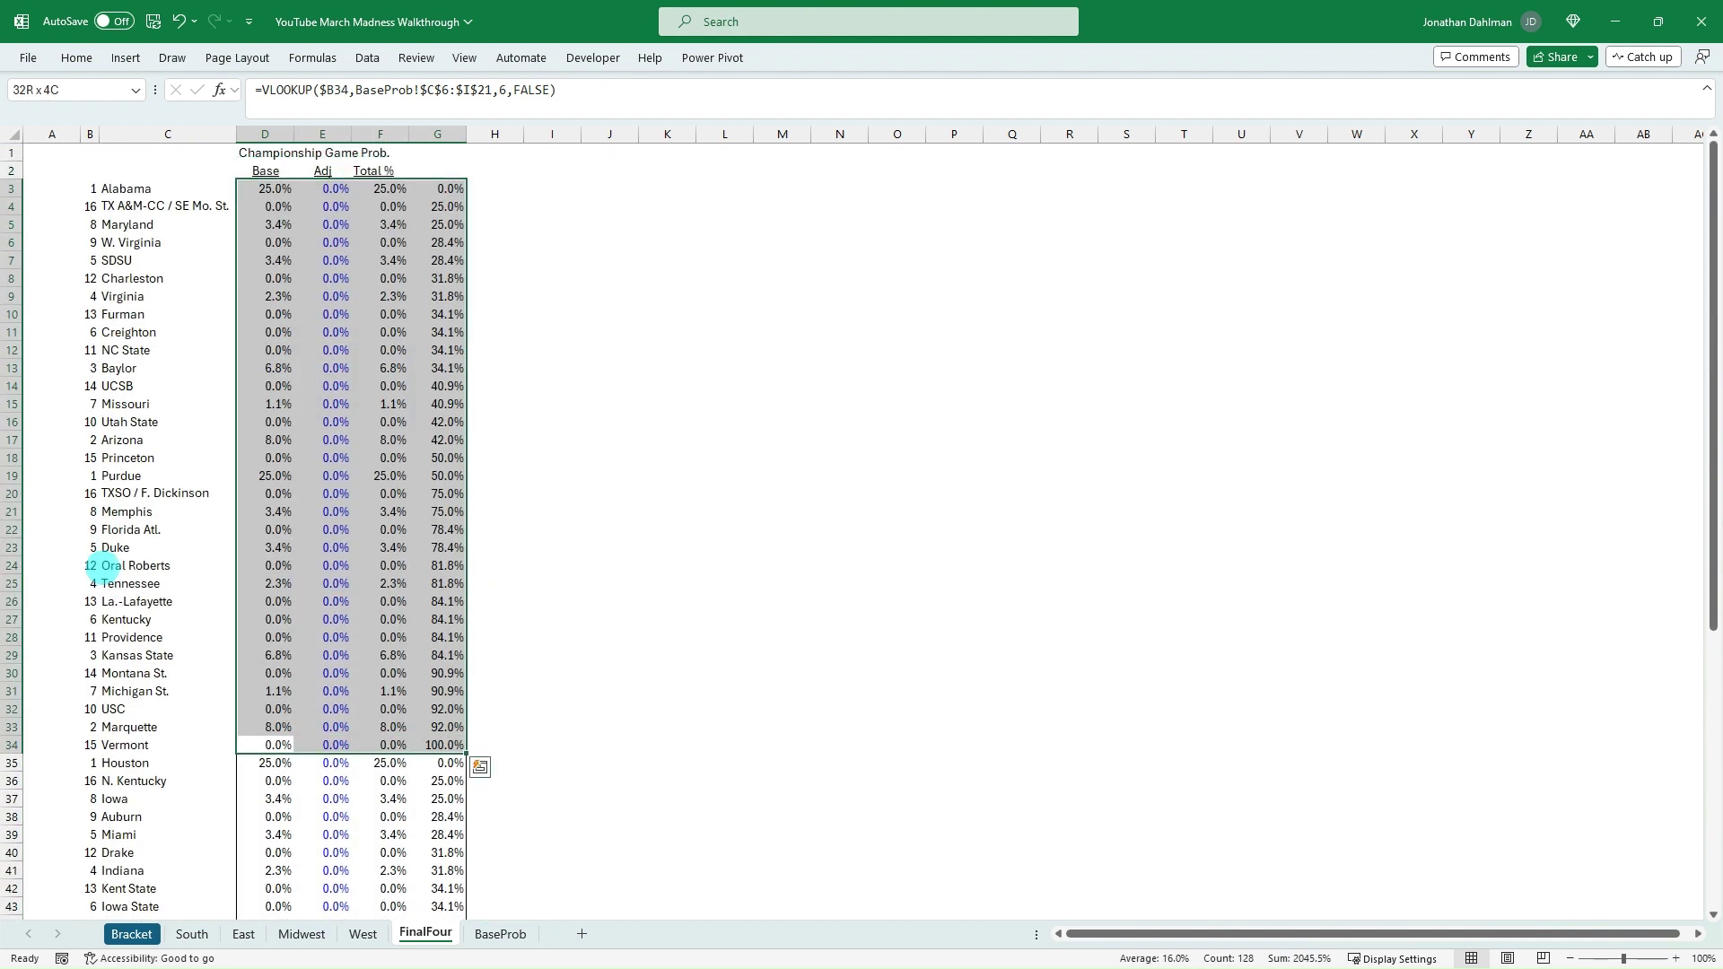
Step: Enter the header Lookup in G2 with the Total % header's formatting pasted onto it
left_click(444, 171)
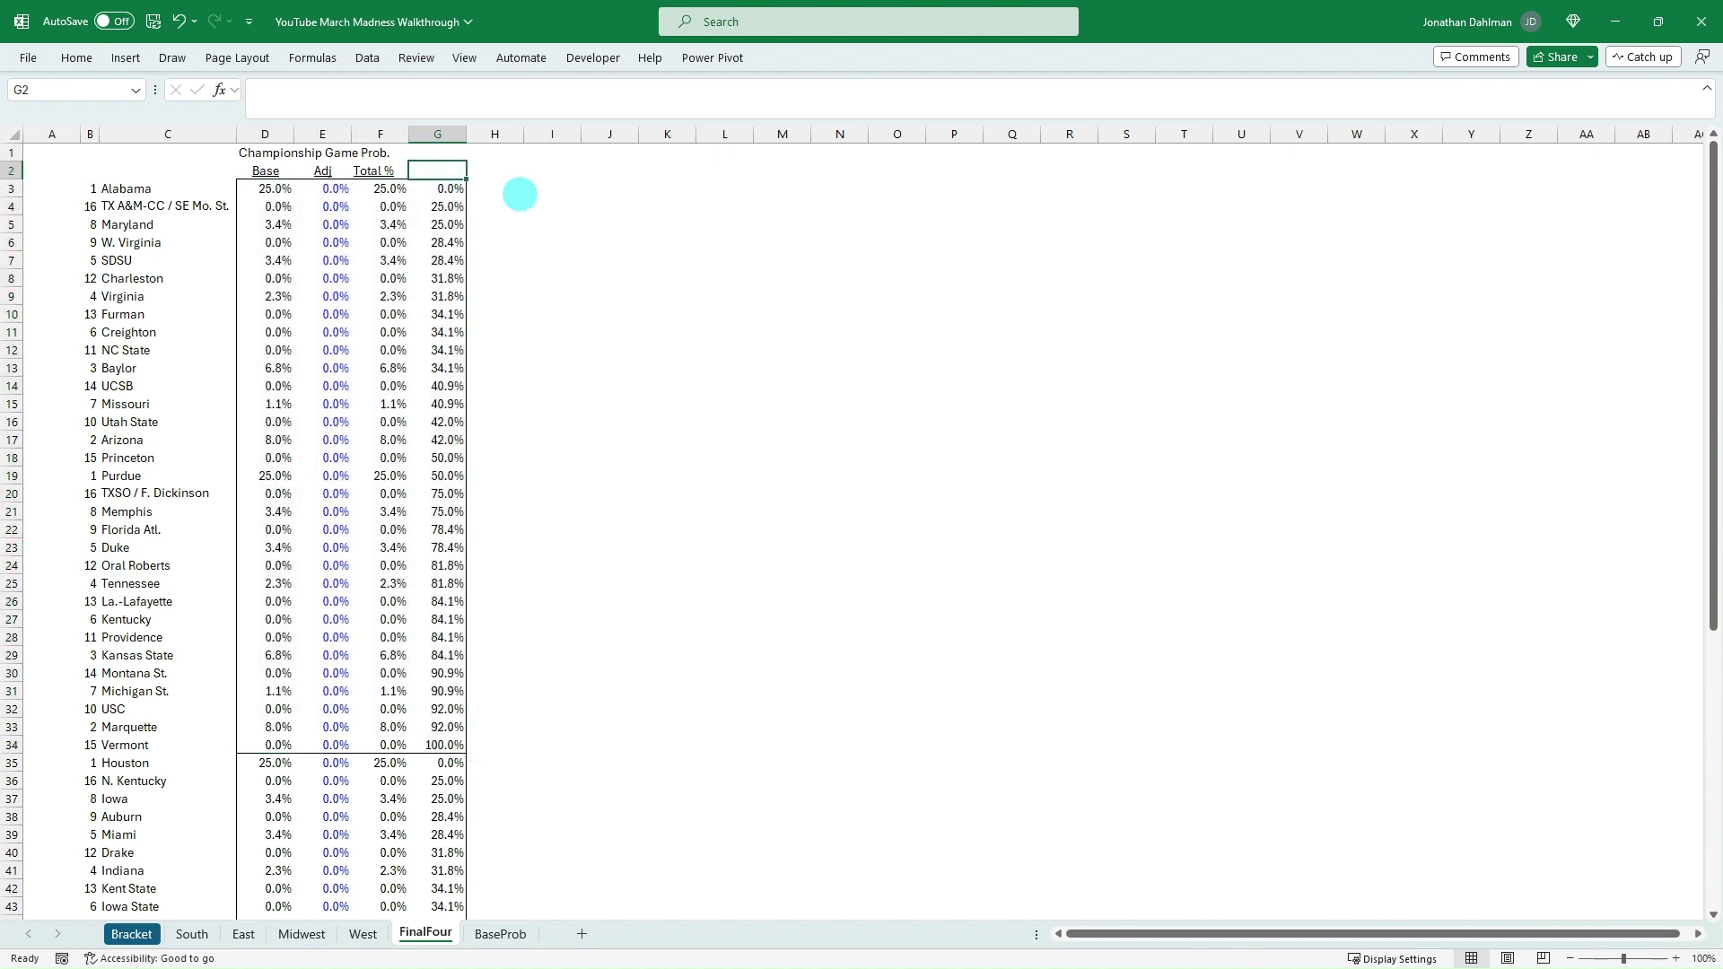
type("Look")
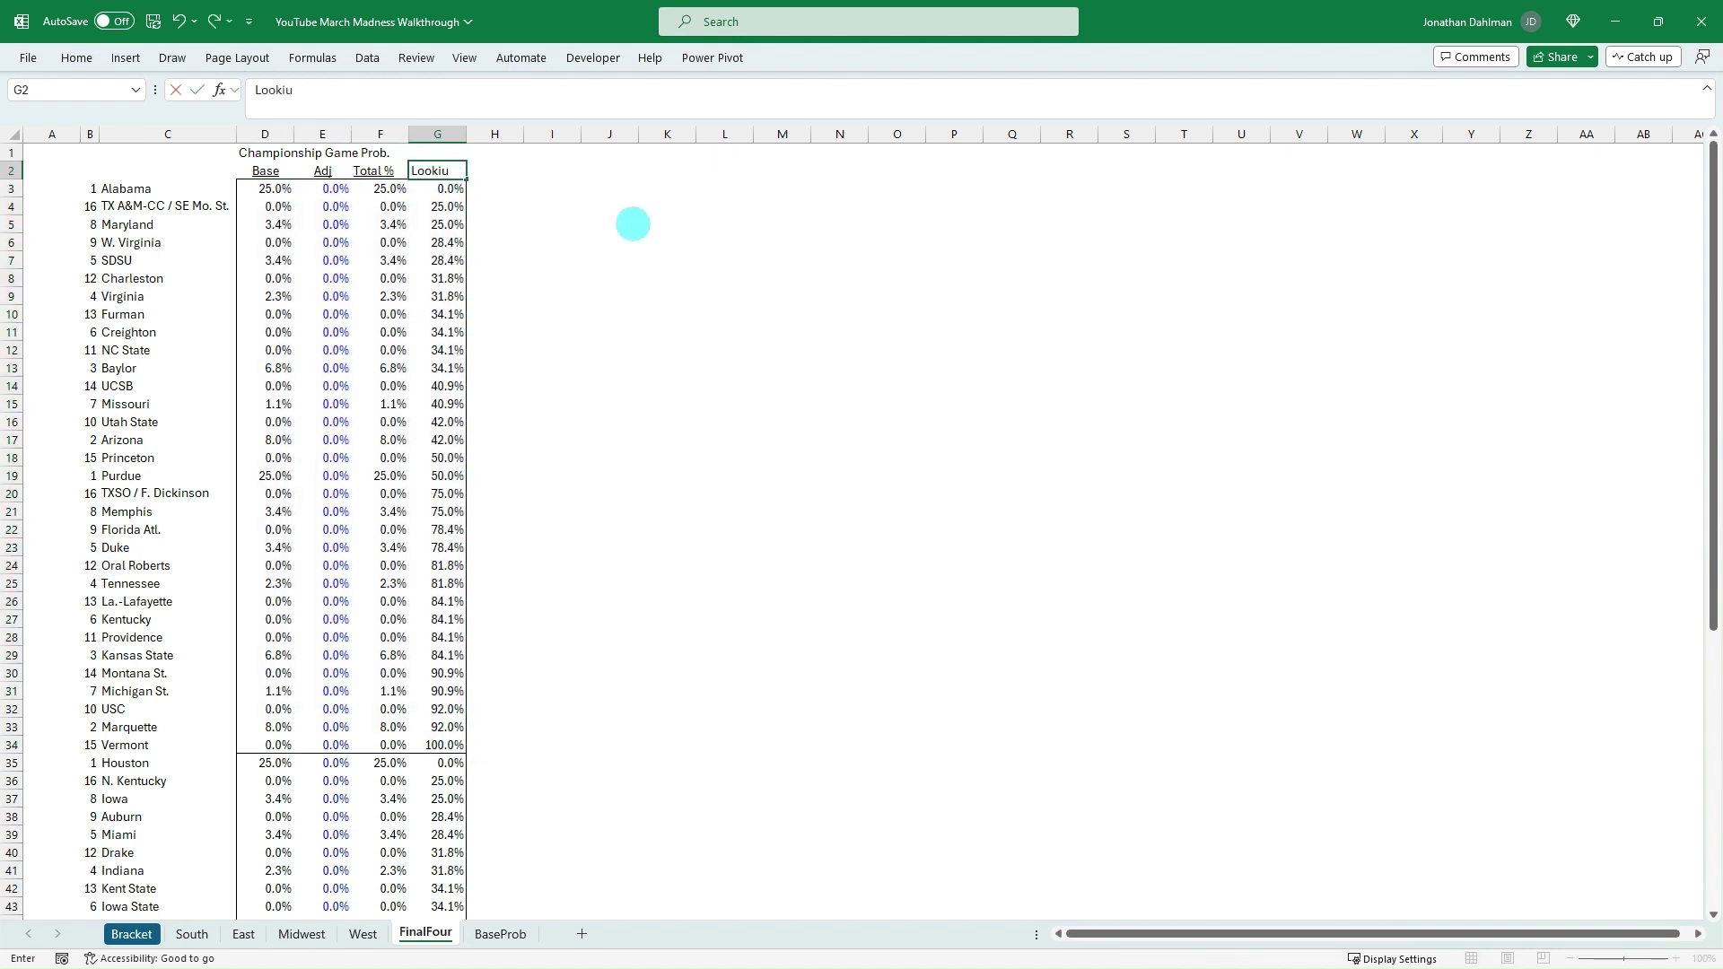
type("up")
key("Return")
key("Up")
key("Left")
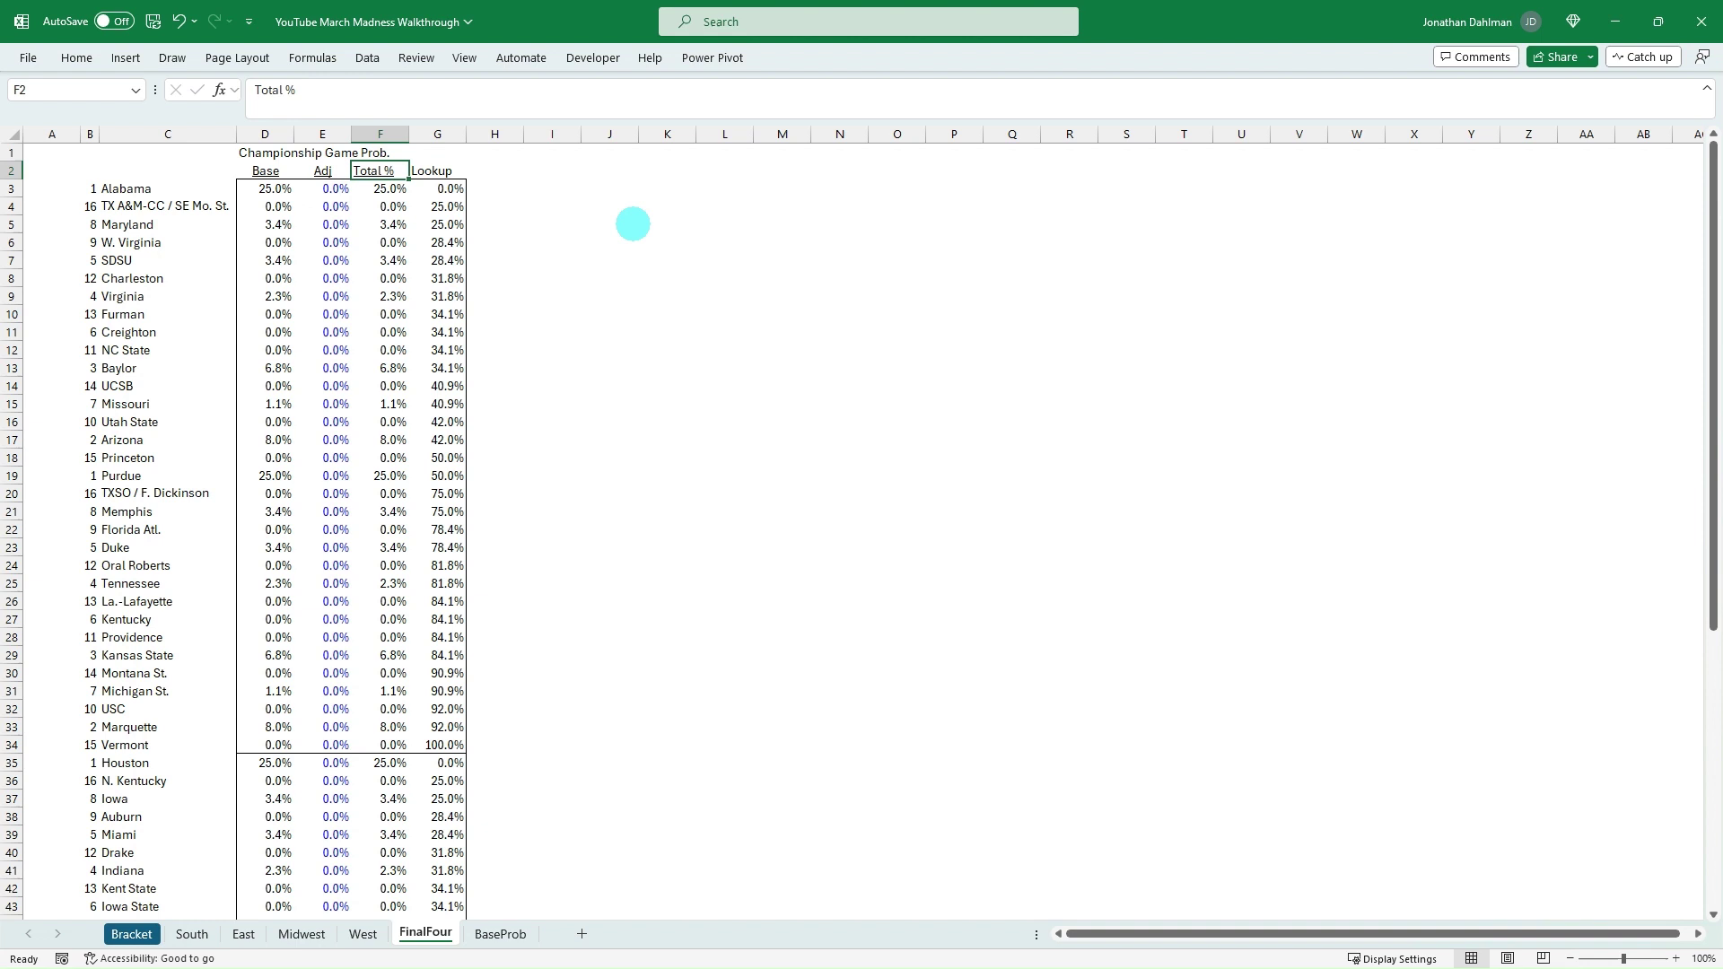
key("ctrl+c")
key("Right")
key("ctrl+alt+v")
key("t")
key("Return")
Step: Centre-align the Base, Adj, Total % and Lookup headers in D2:G2
key("Escape")
key("Left")
key("Left")
key("Left")
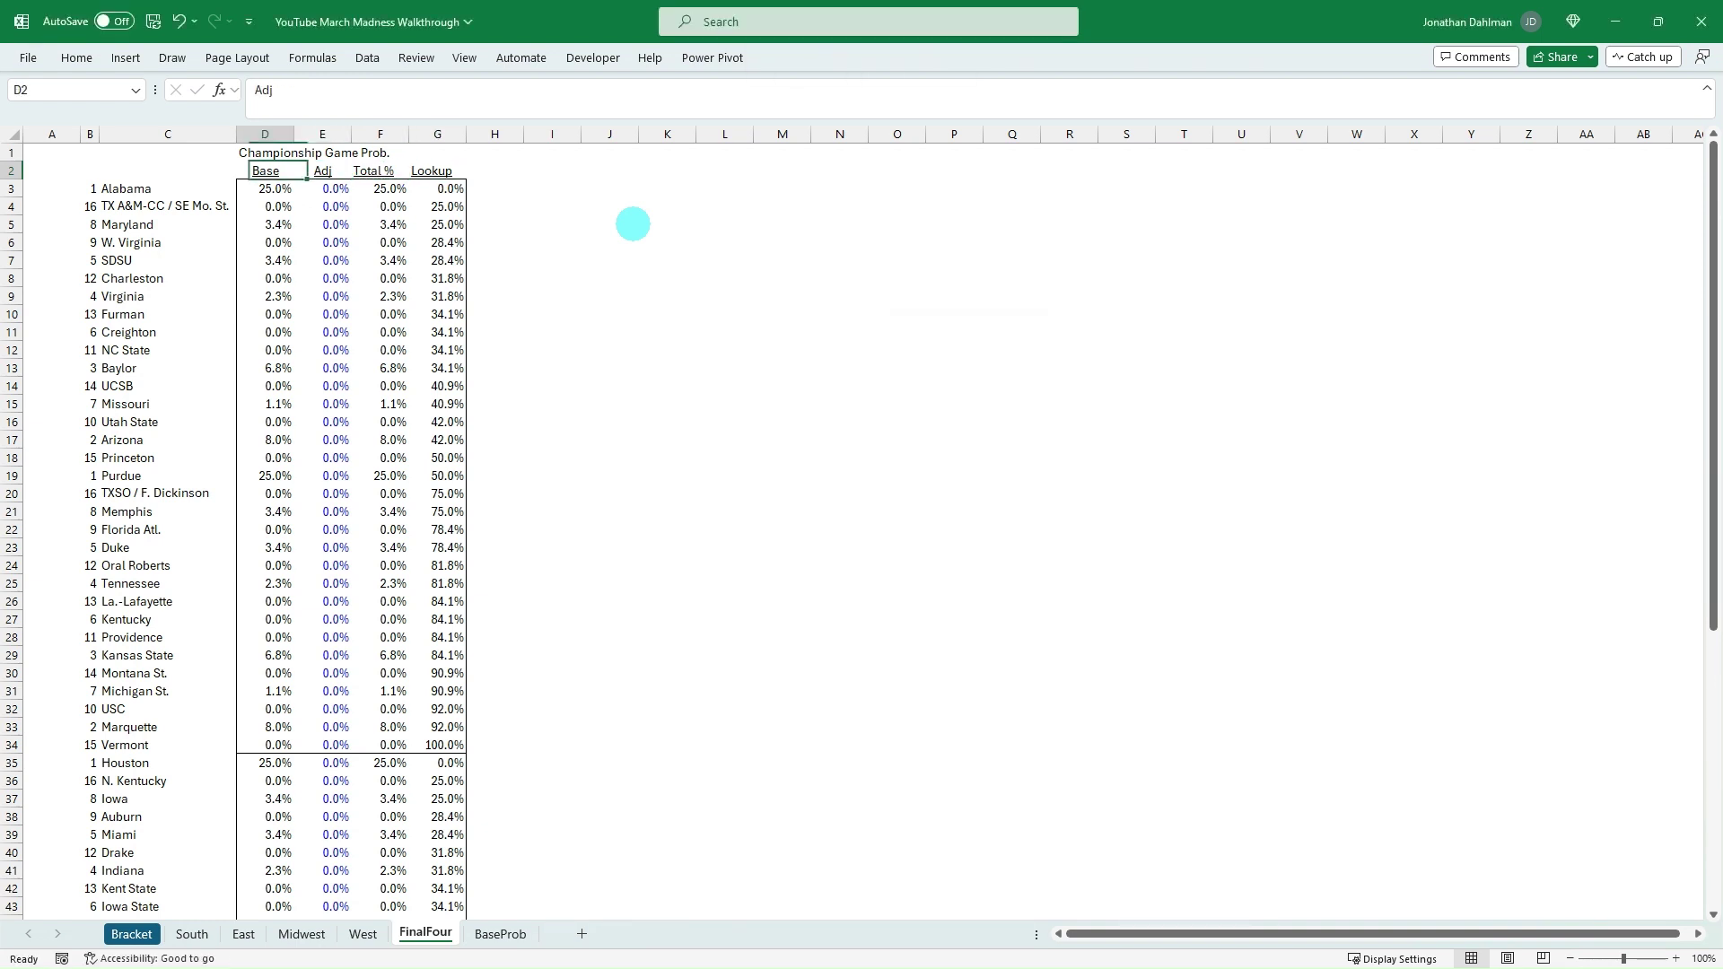
key("shift+Right")
key("shift+Right")
key("shift+Right")
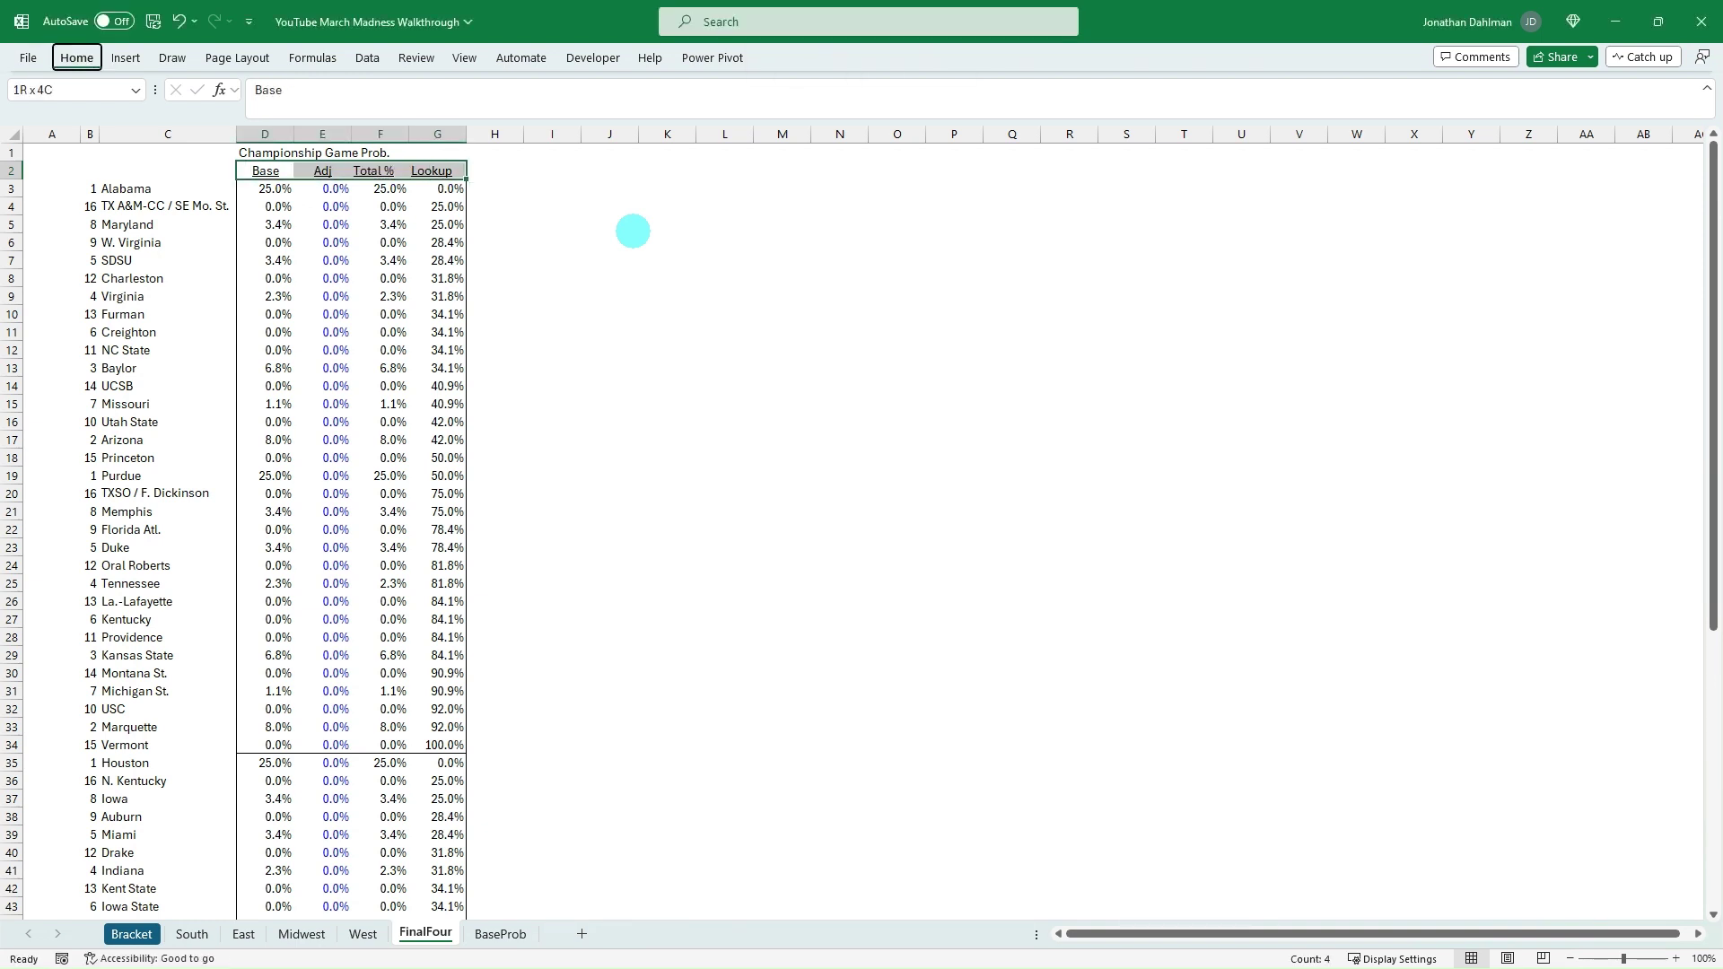
key("h")
key("a")
key("l")
left_click(551, 260)
left_click_drag(266, 171, 416, 171)
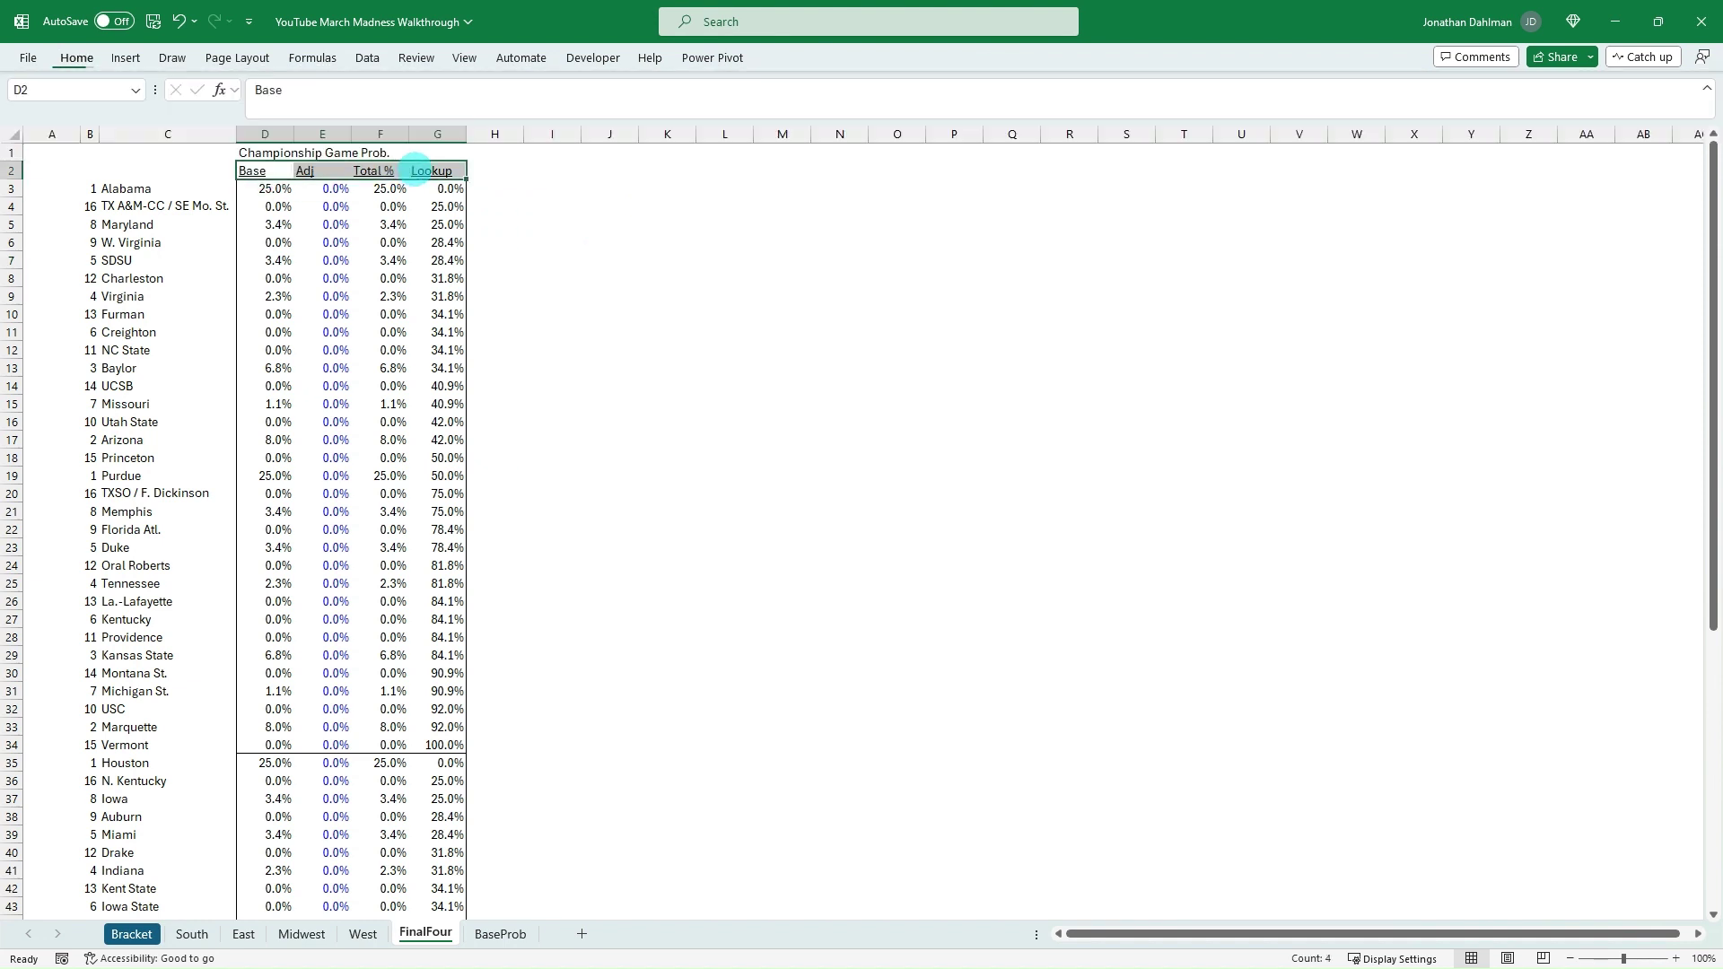
key("alt+h")
key("a")
key("c")
left_click(396, 260)
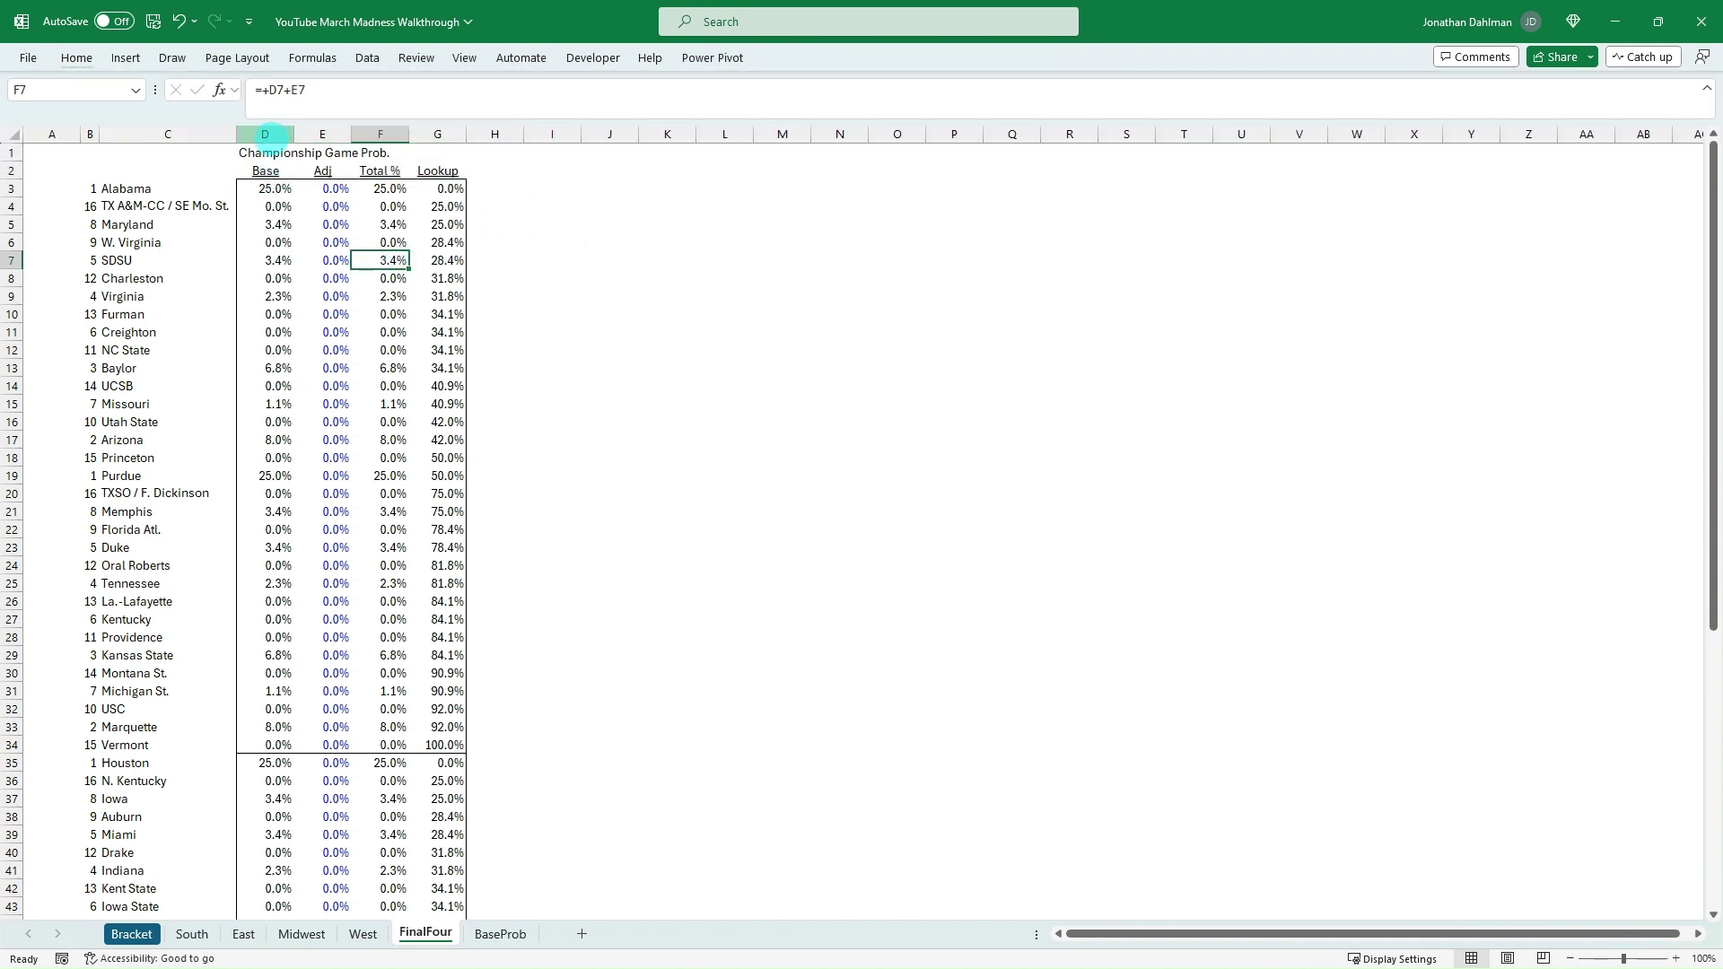
Step: Copy the table in columns D through G into columns I through L
left_click_drag(265, 134, 448, 135)
key("ctrl+c")
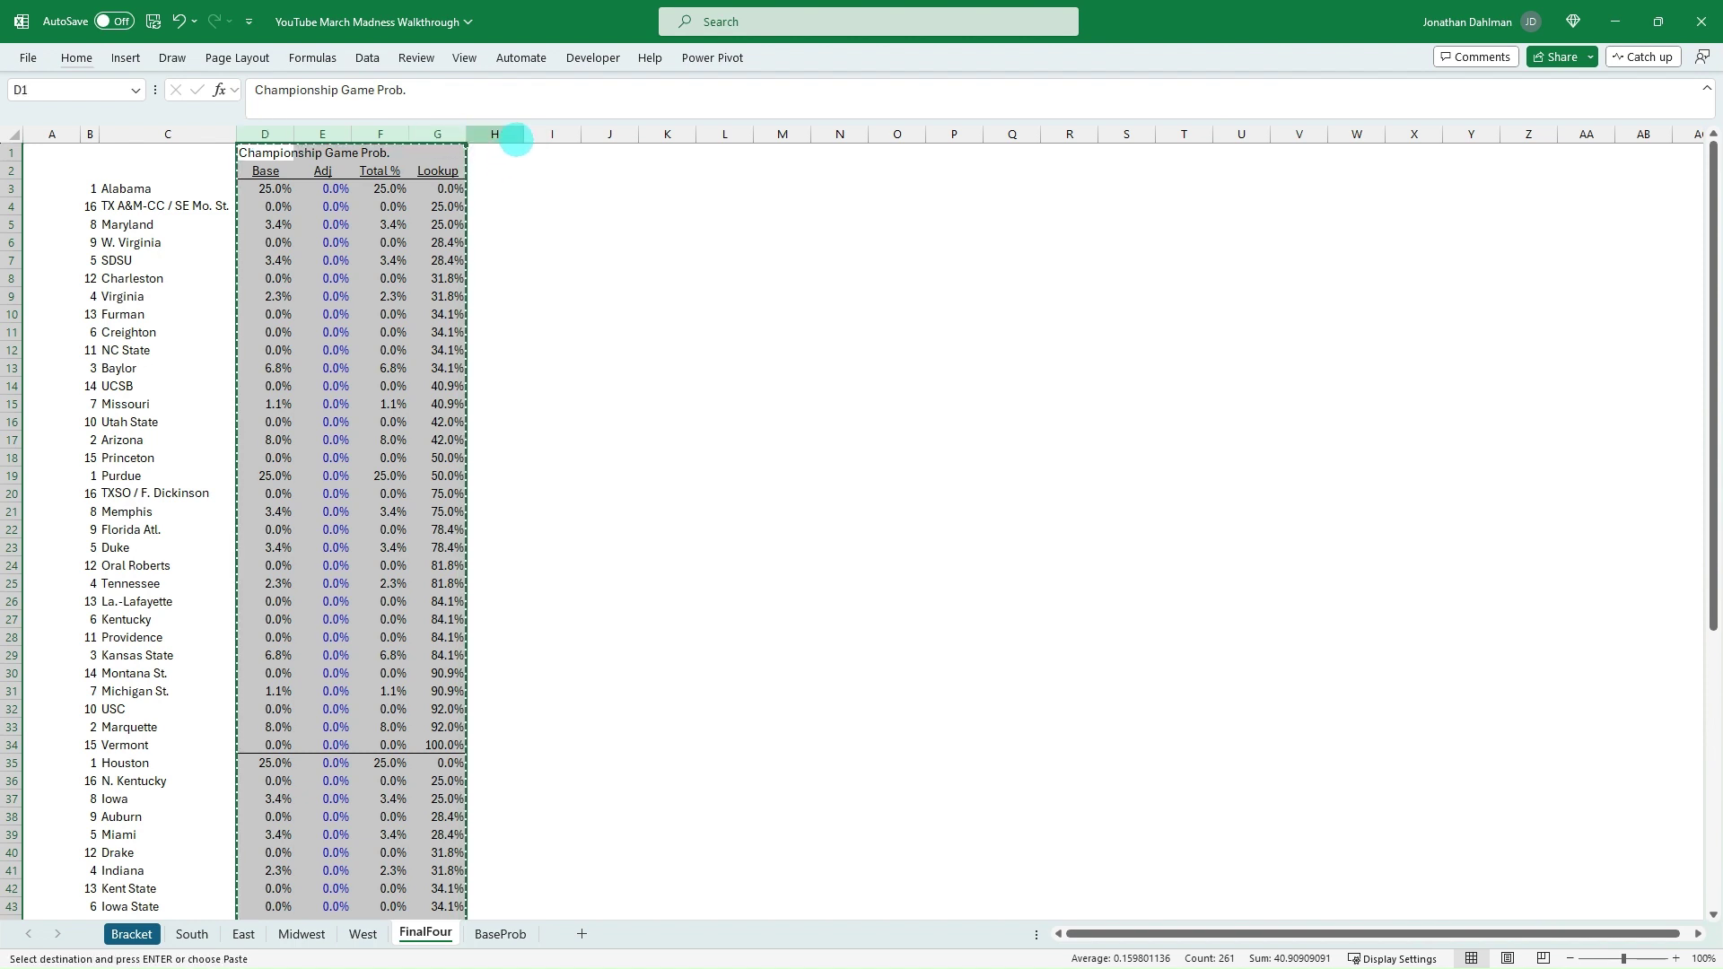
left_click(552, 134)
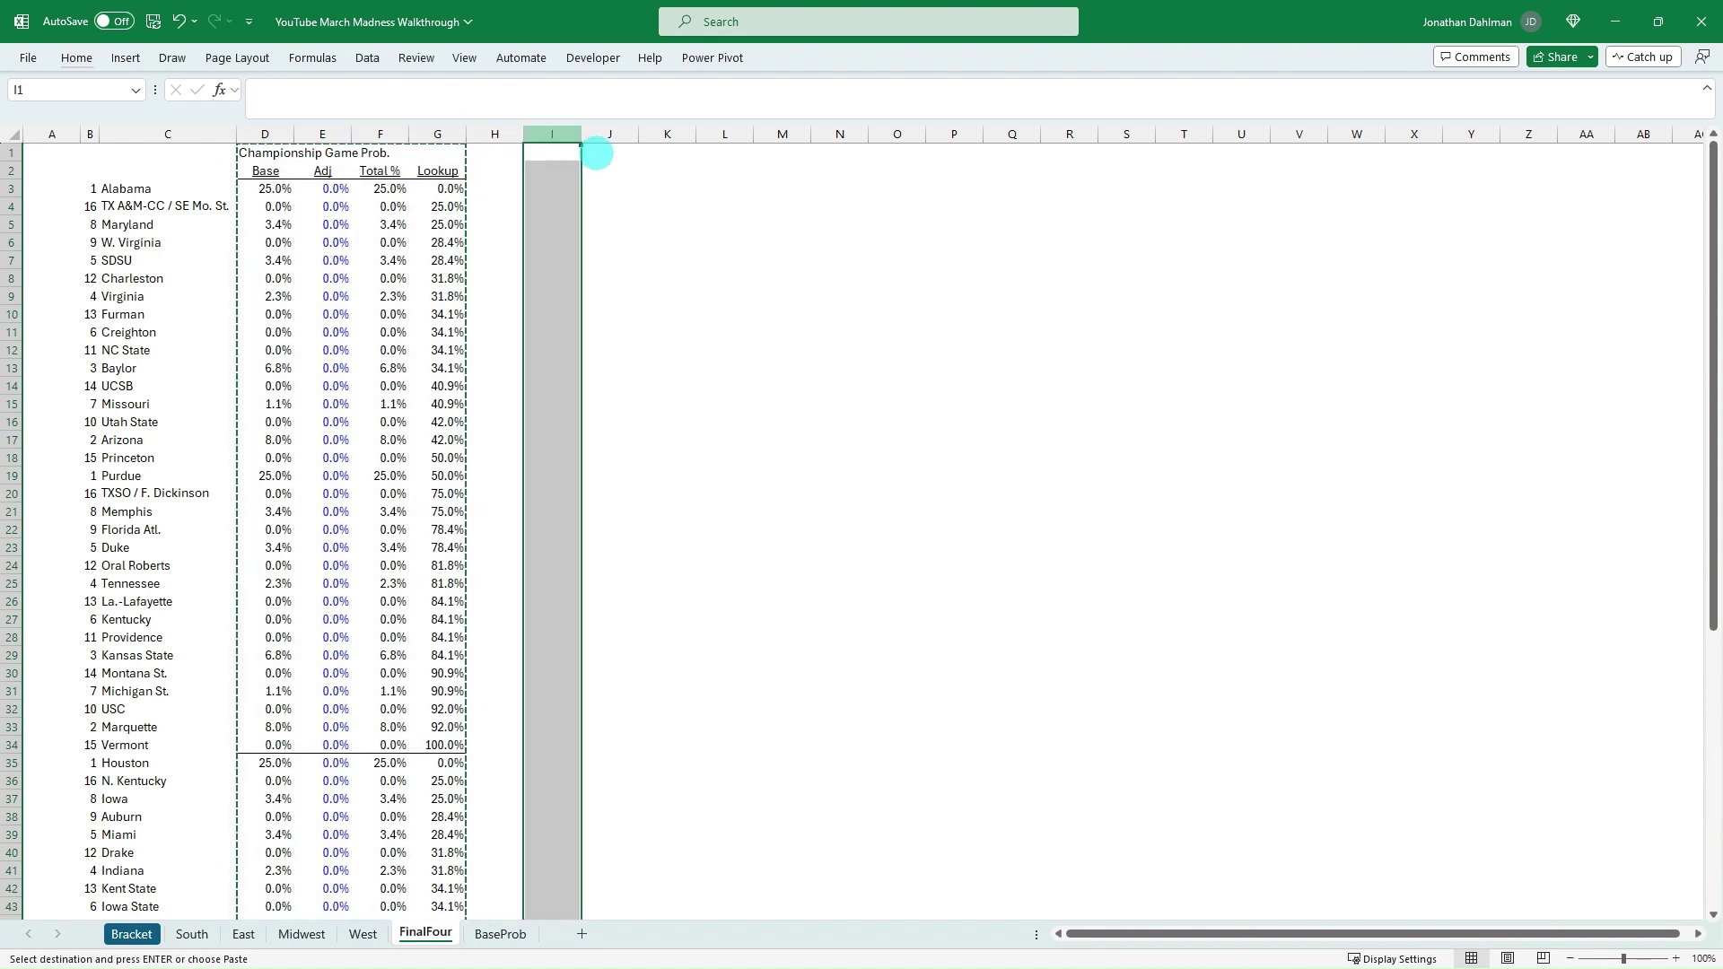
key("ctrl+v")
key("Escape")
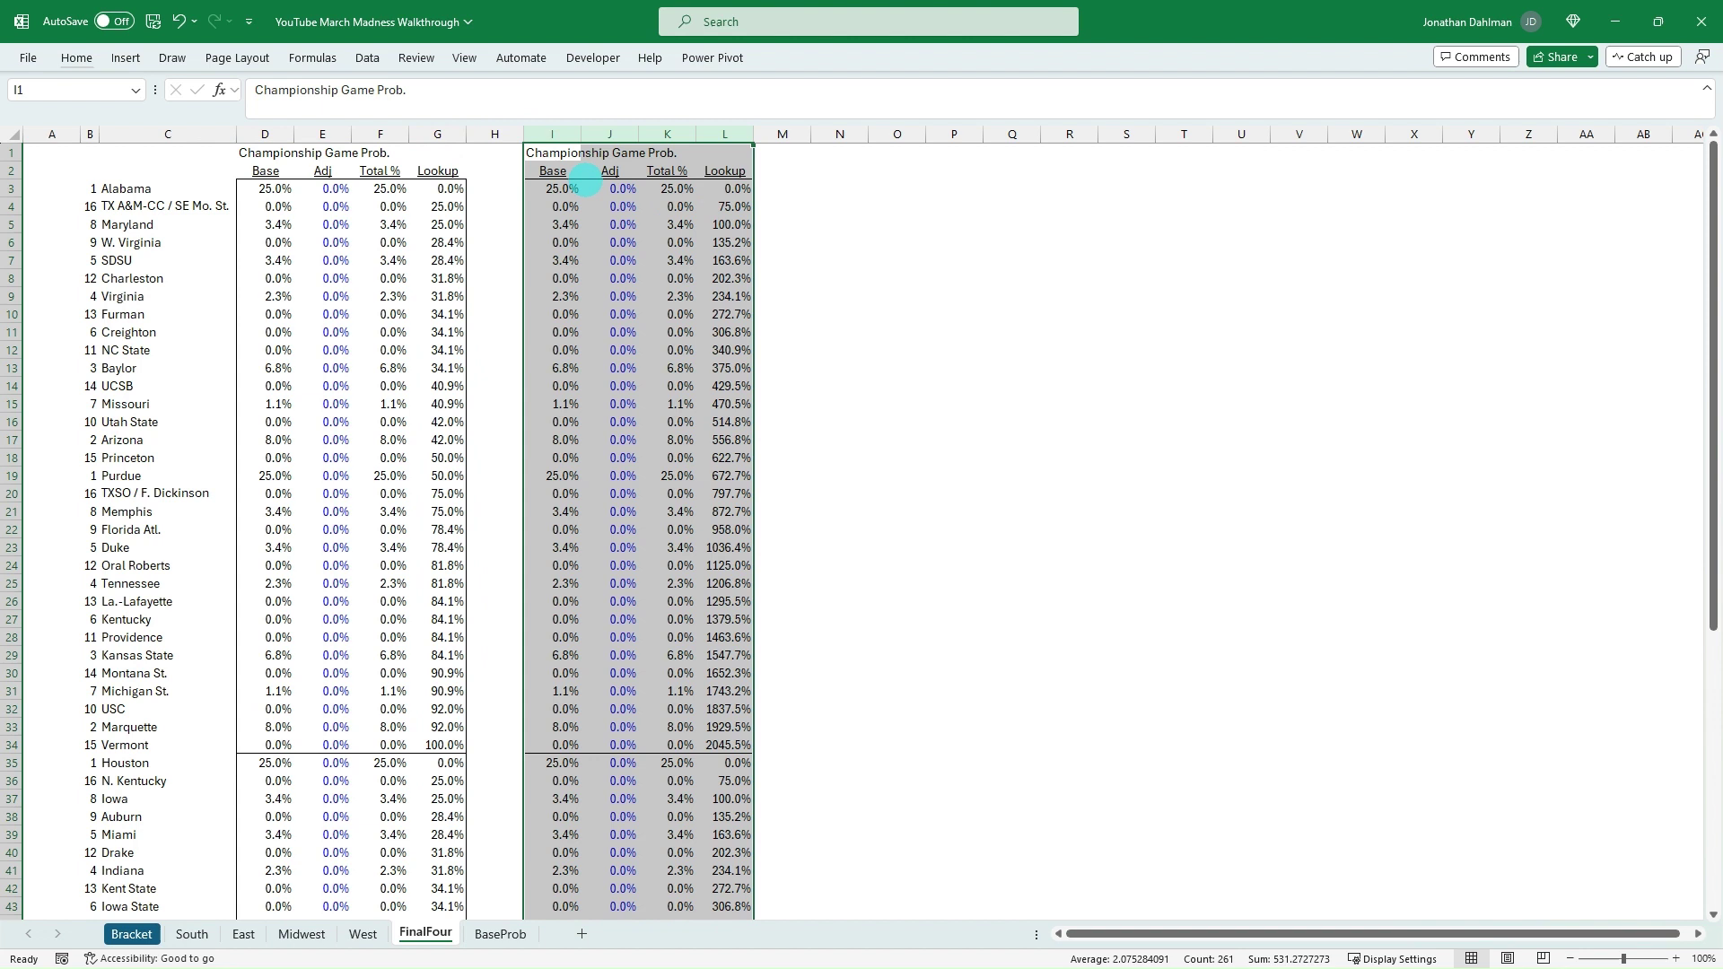
Step: Retitle the copied table in I1 as Champion Prob
left_click(556, 154)
left_click(364, 90)
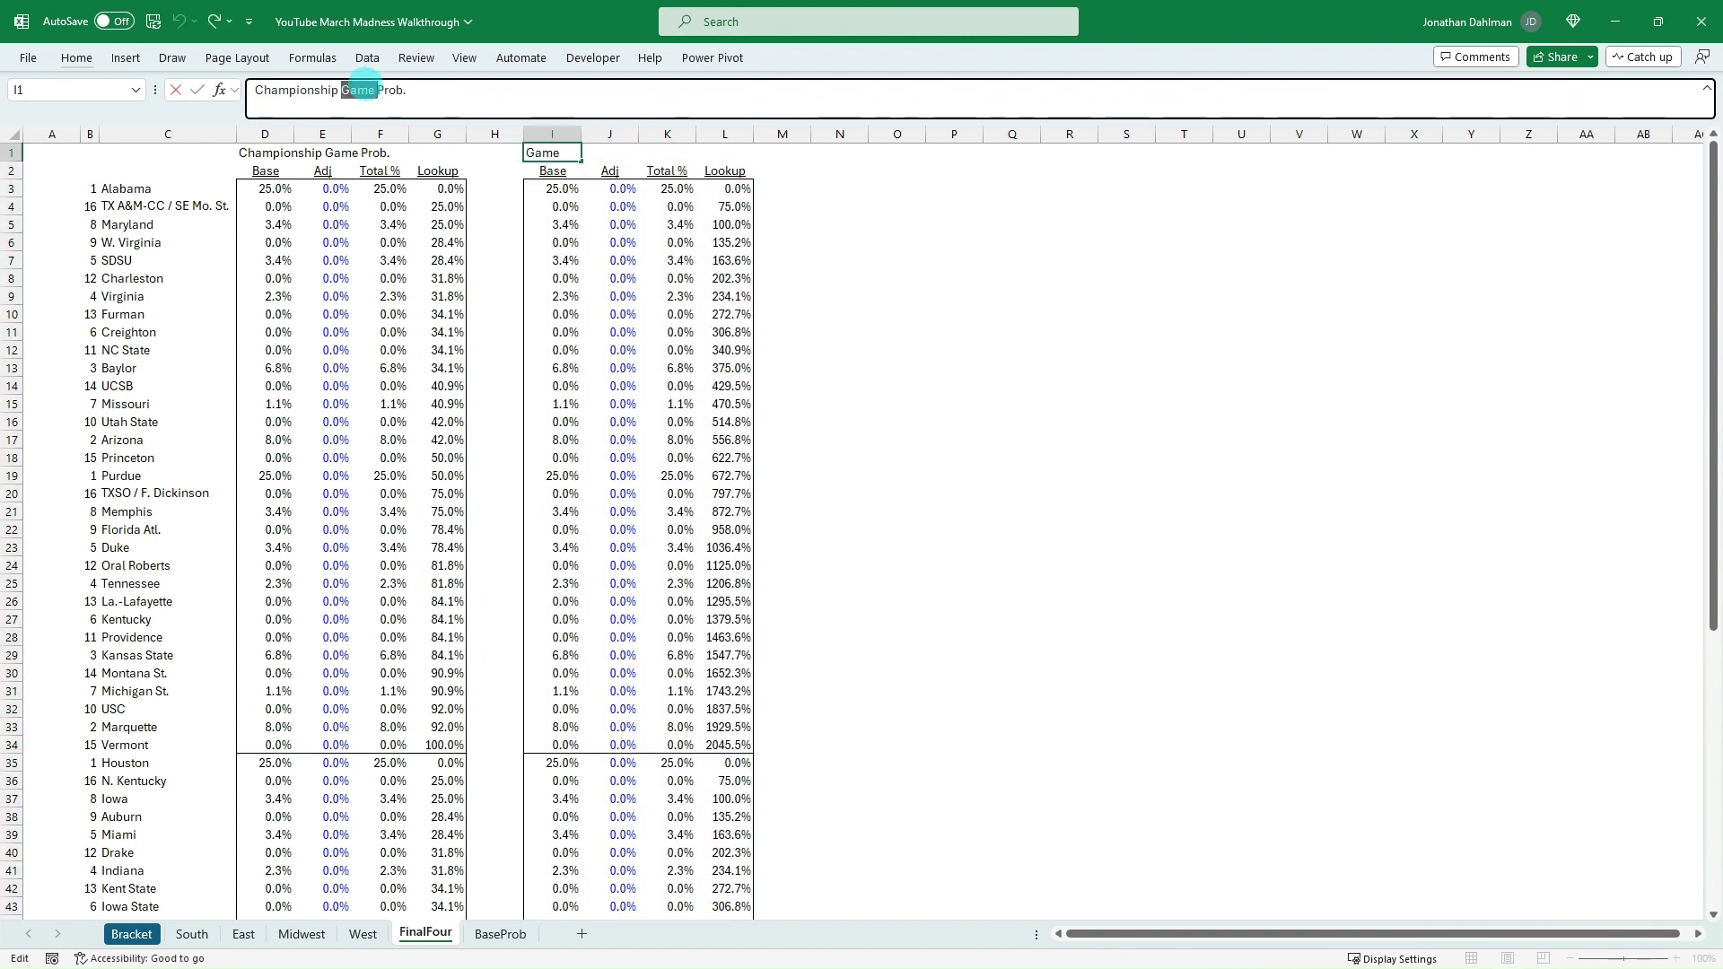
key("BackSpace")
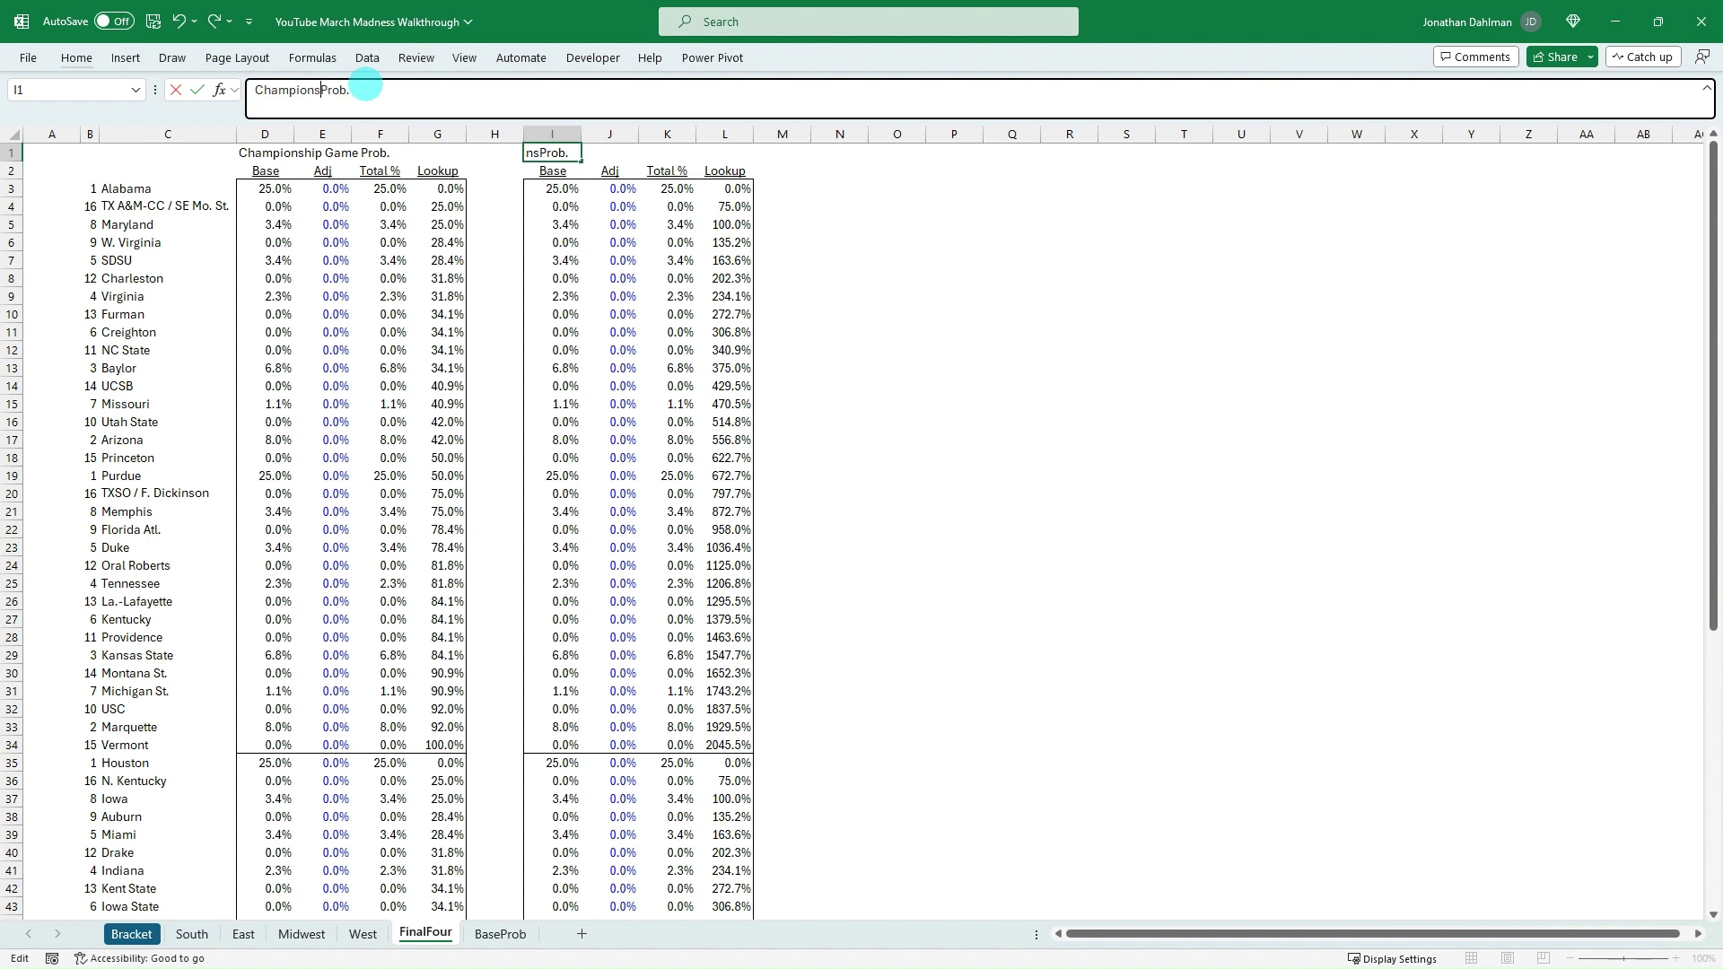
key("Return")
key("Return")
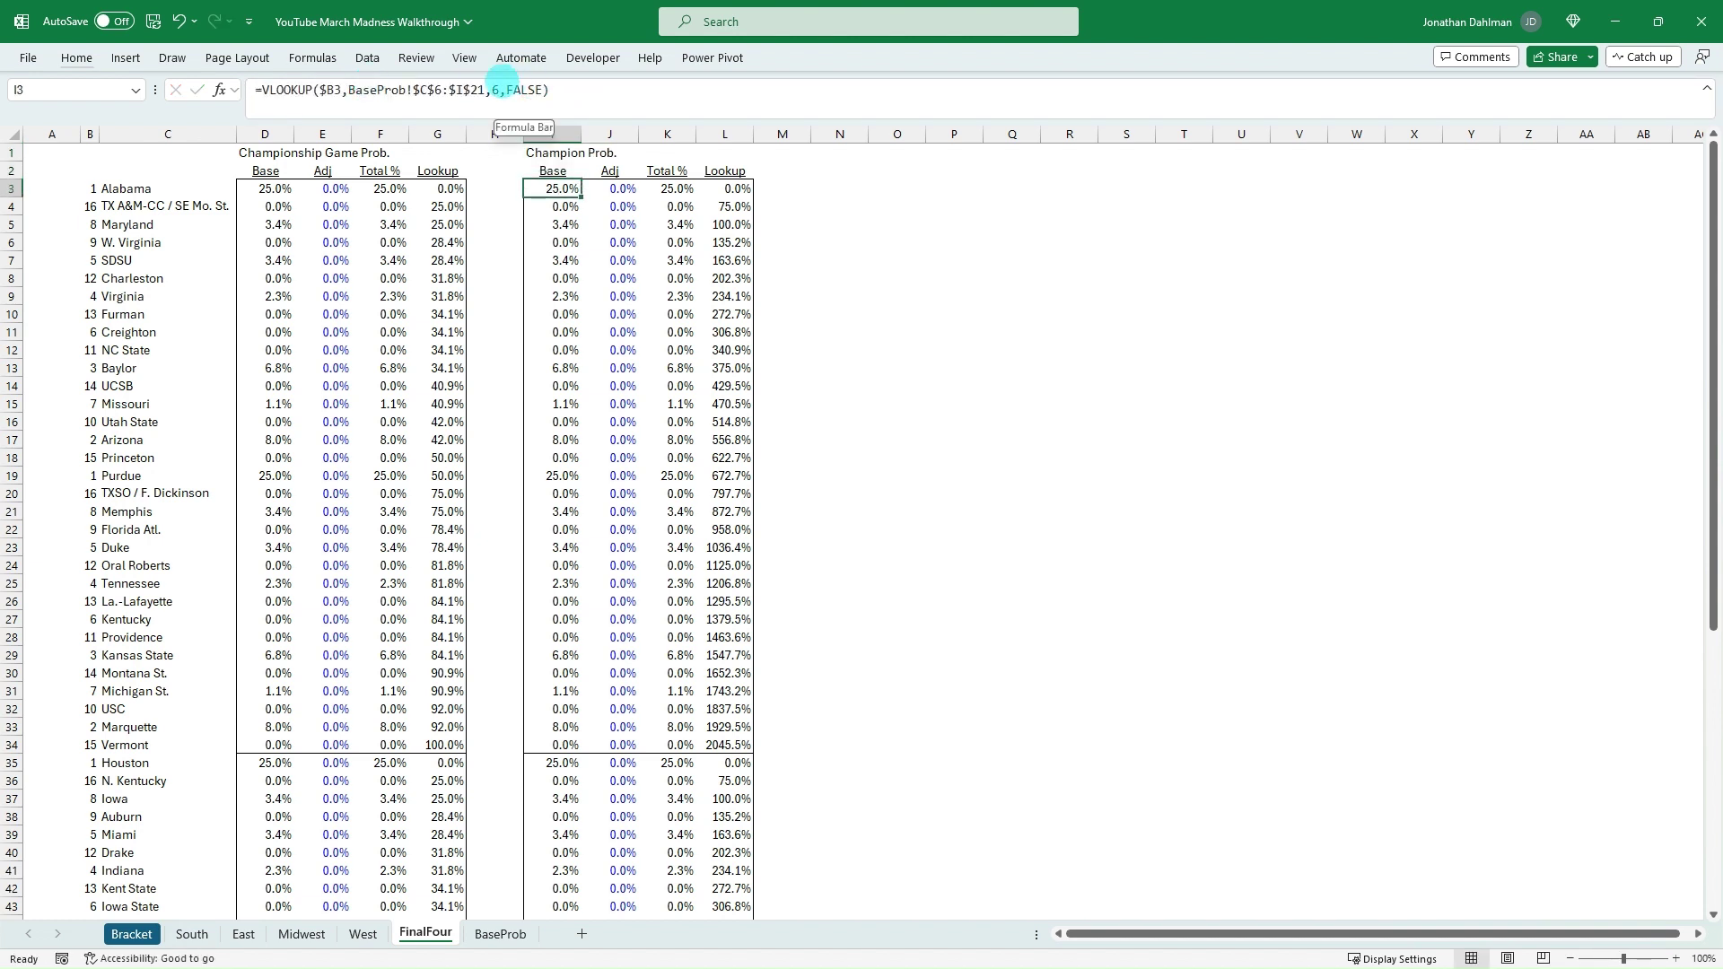
Step: Change I3's VLOOKUP column index to 7 and paste the formula down I4 to the last team
left_click(500, 85)
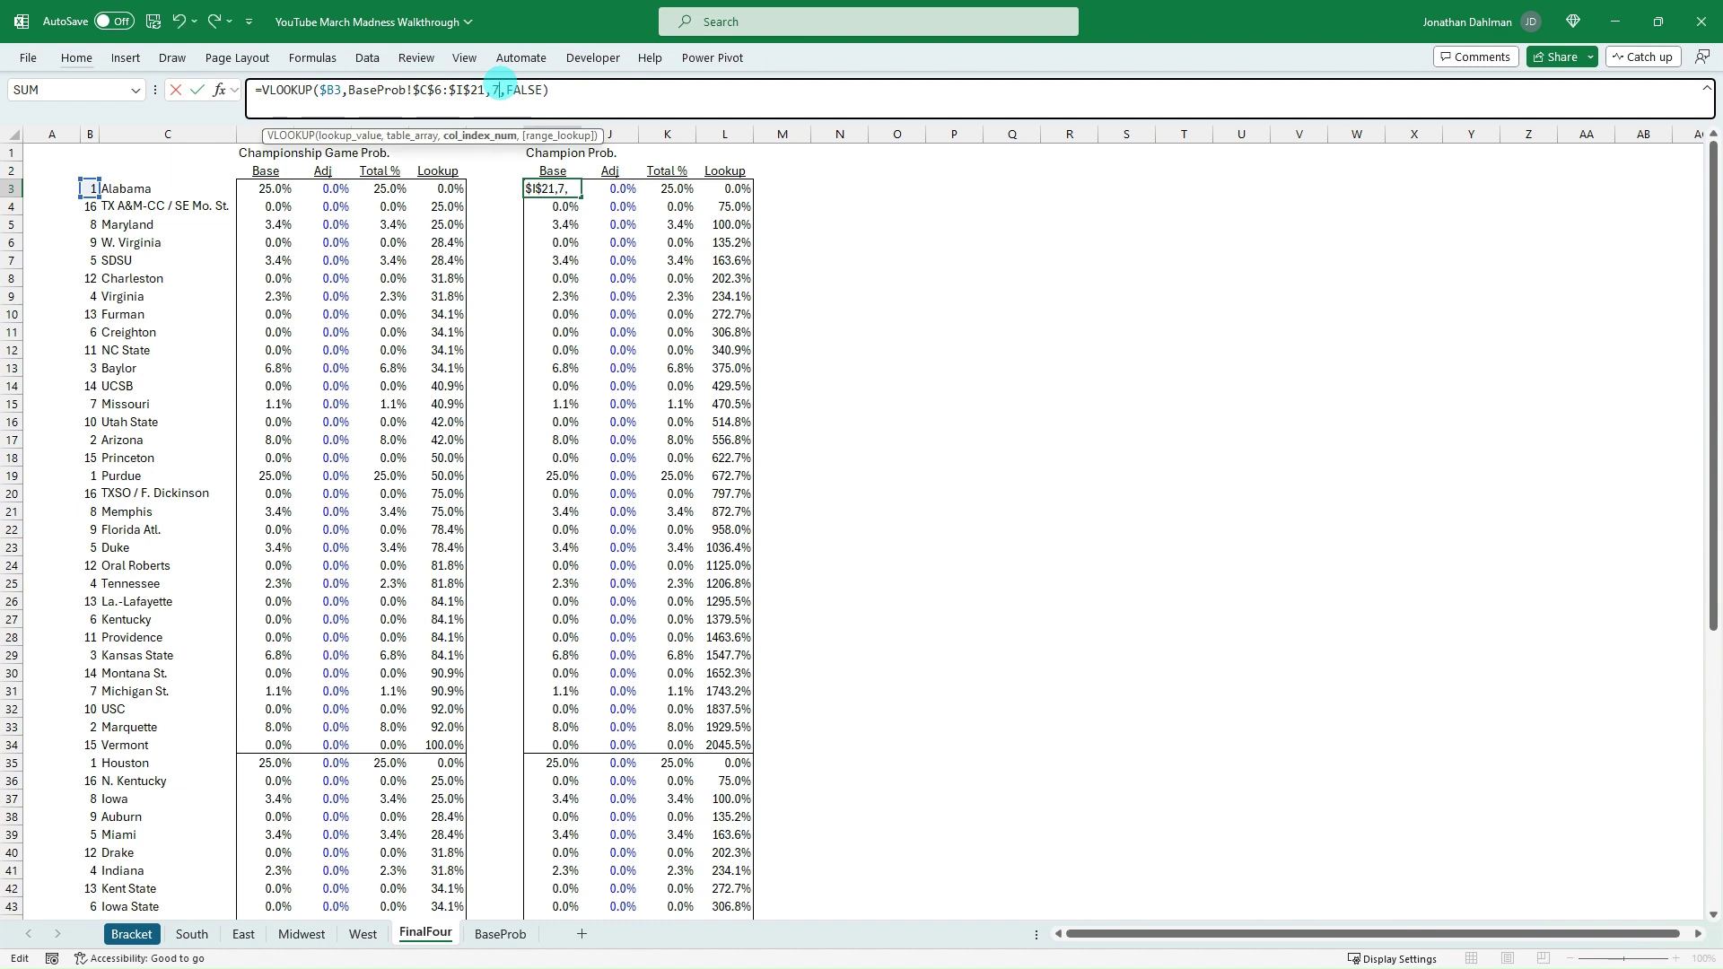
type("7")
key("Return")
key("Up")
key("ctrl+c")
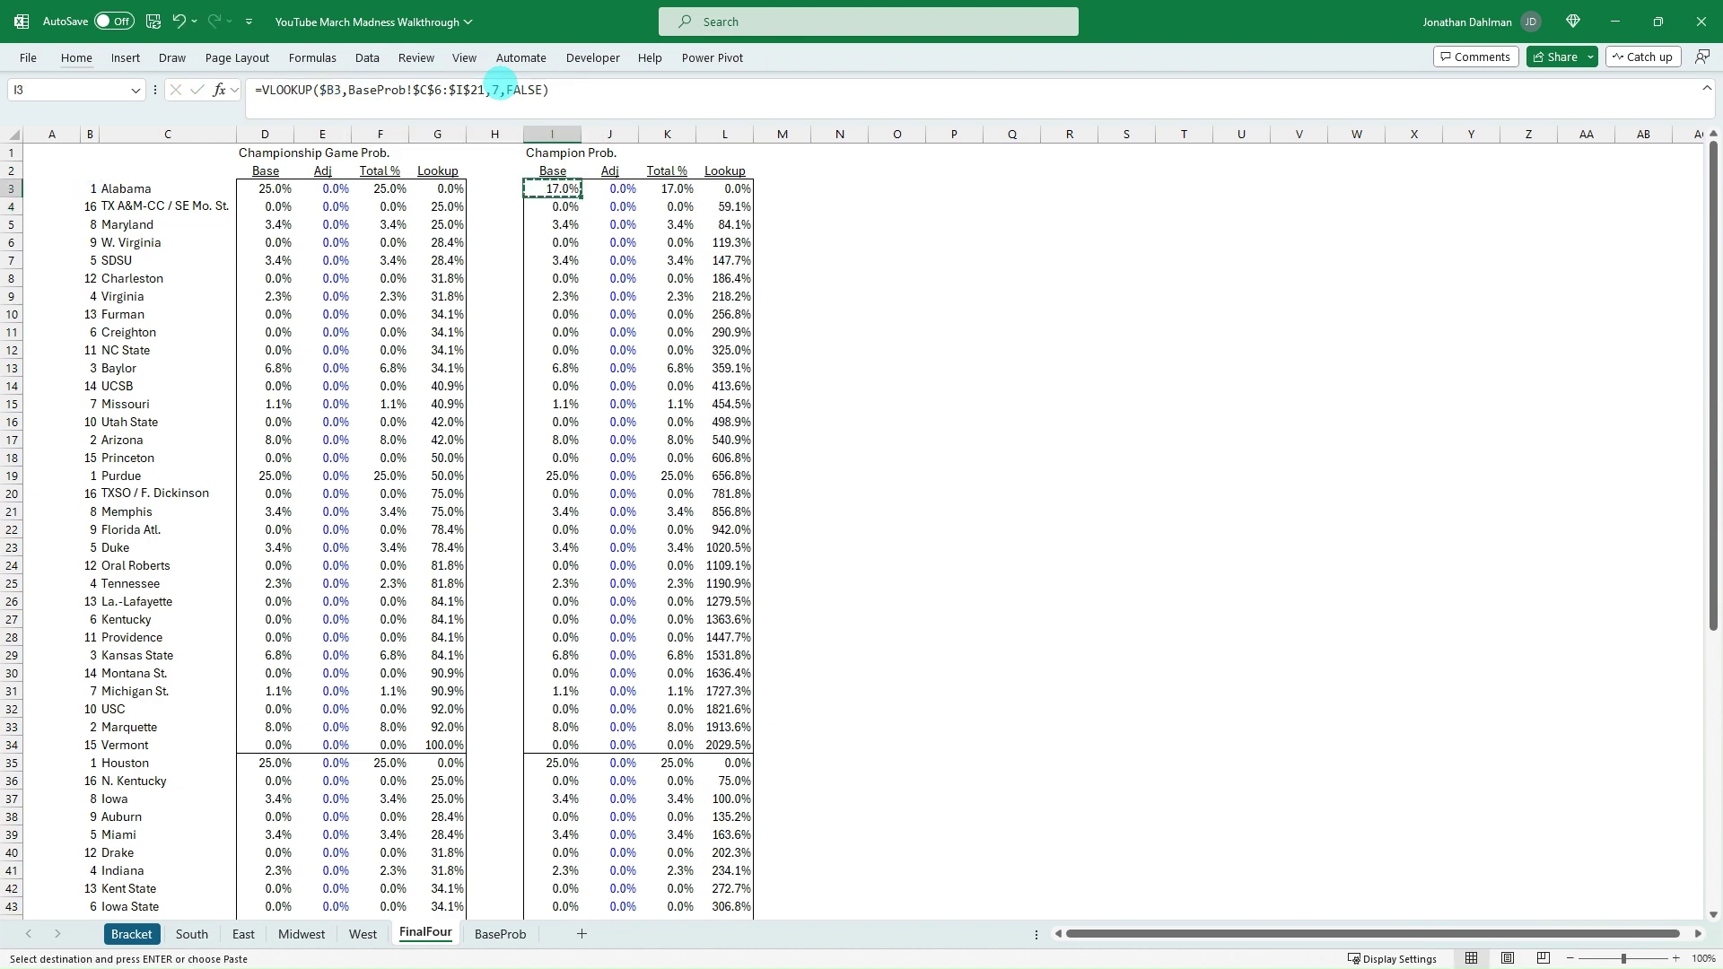
key("Down")
key("ctrl+shift+Down")
key("ctrl+alt+v")
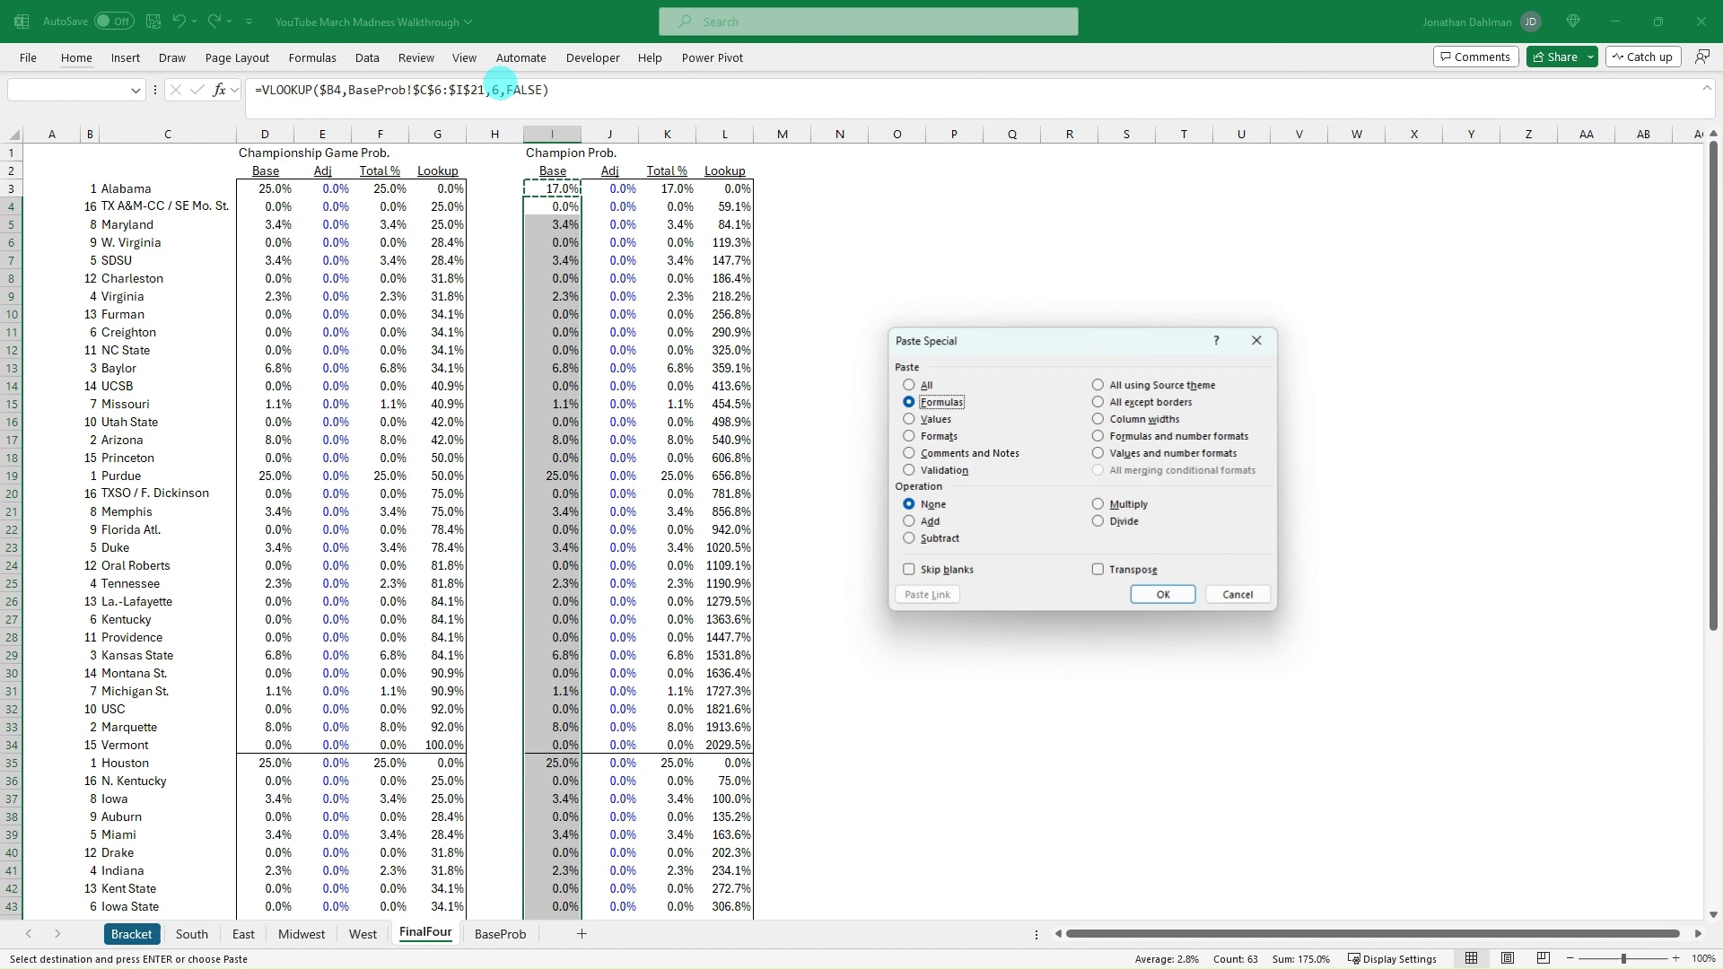
key("f")
key("Return")
key("Escape")
Step: Enter =+I3+J3 in K3 and open L4's running-sum formula for editing
key("Up")
key("Right")
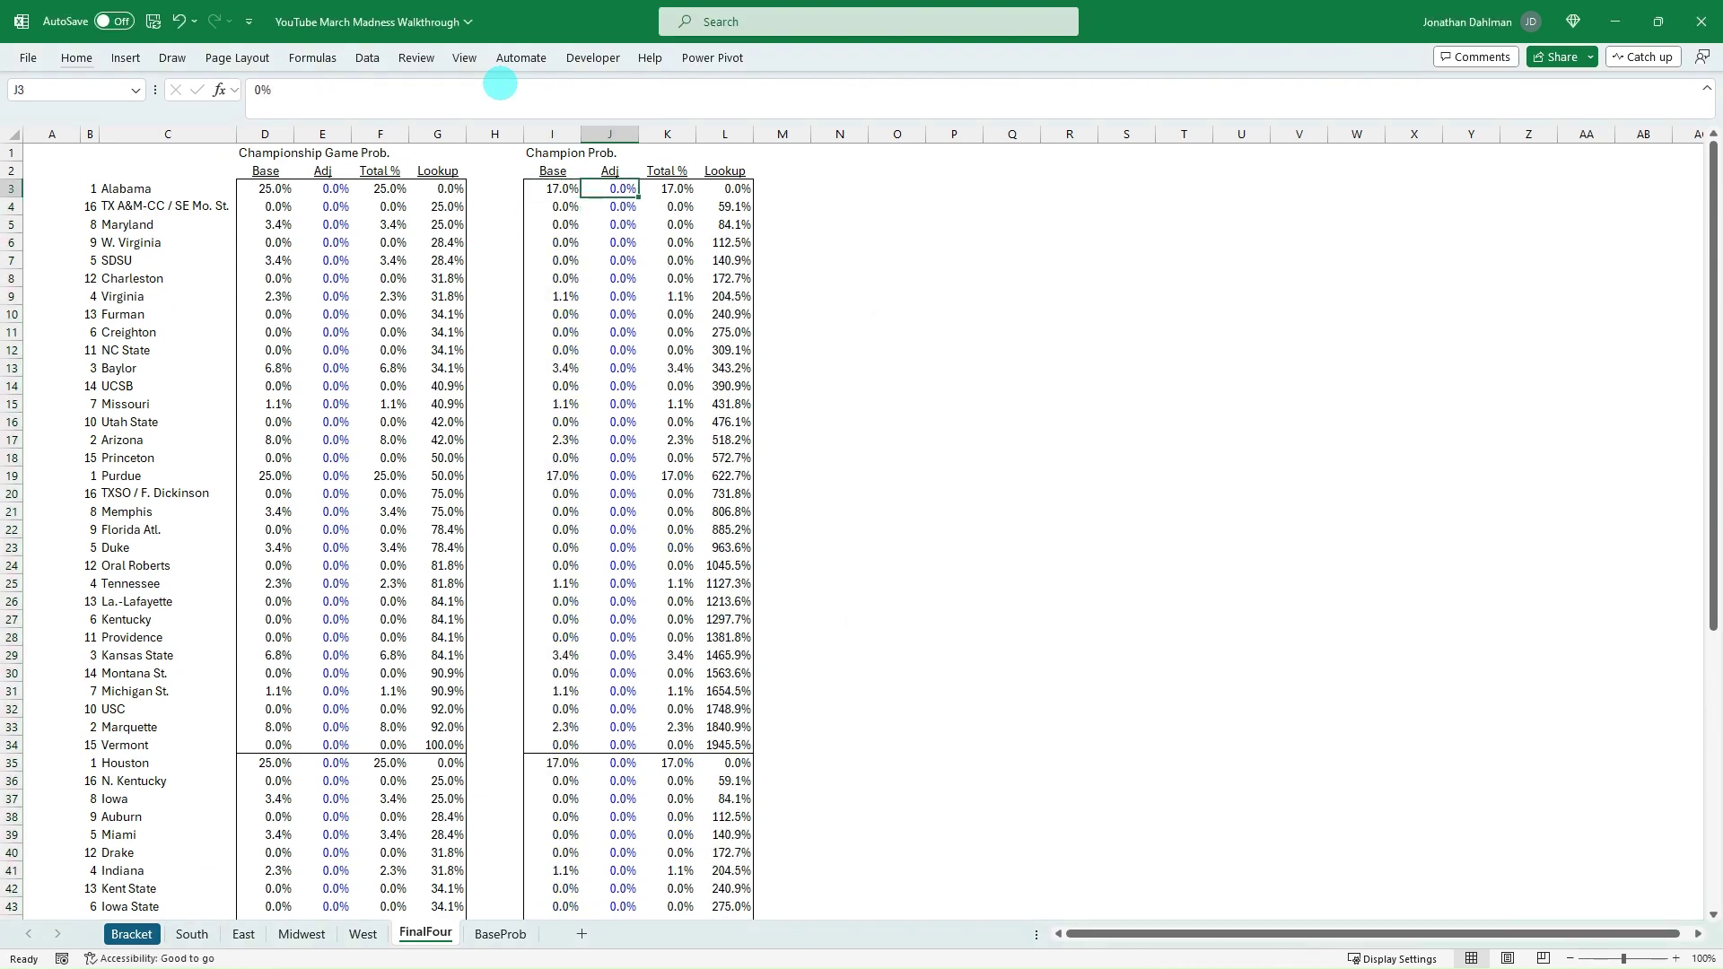
key("Right")
type("=+")
key("Left")
key("Left")
type("+")
key("Left")
key("Tab")
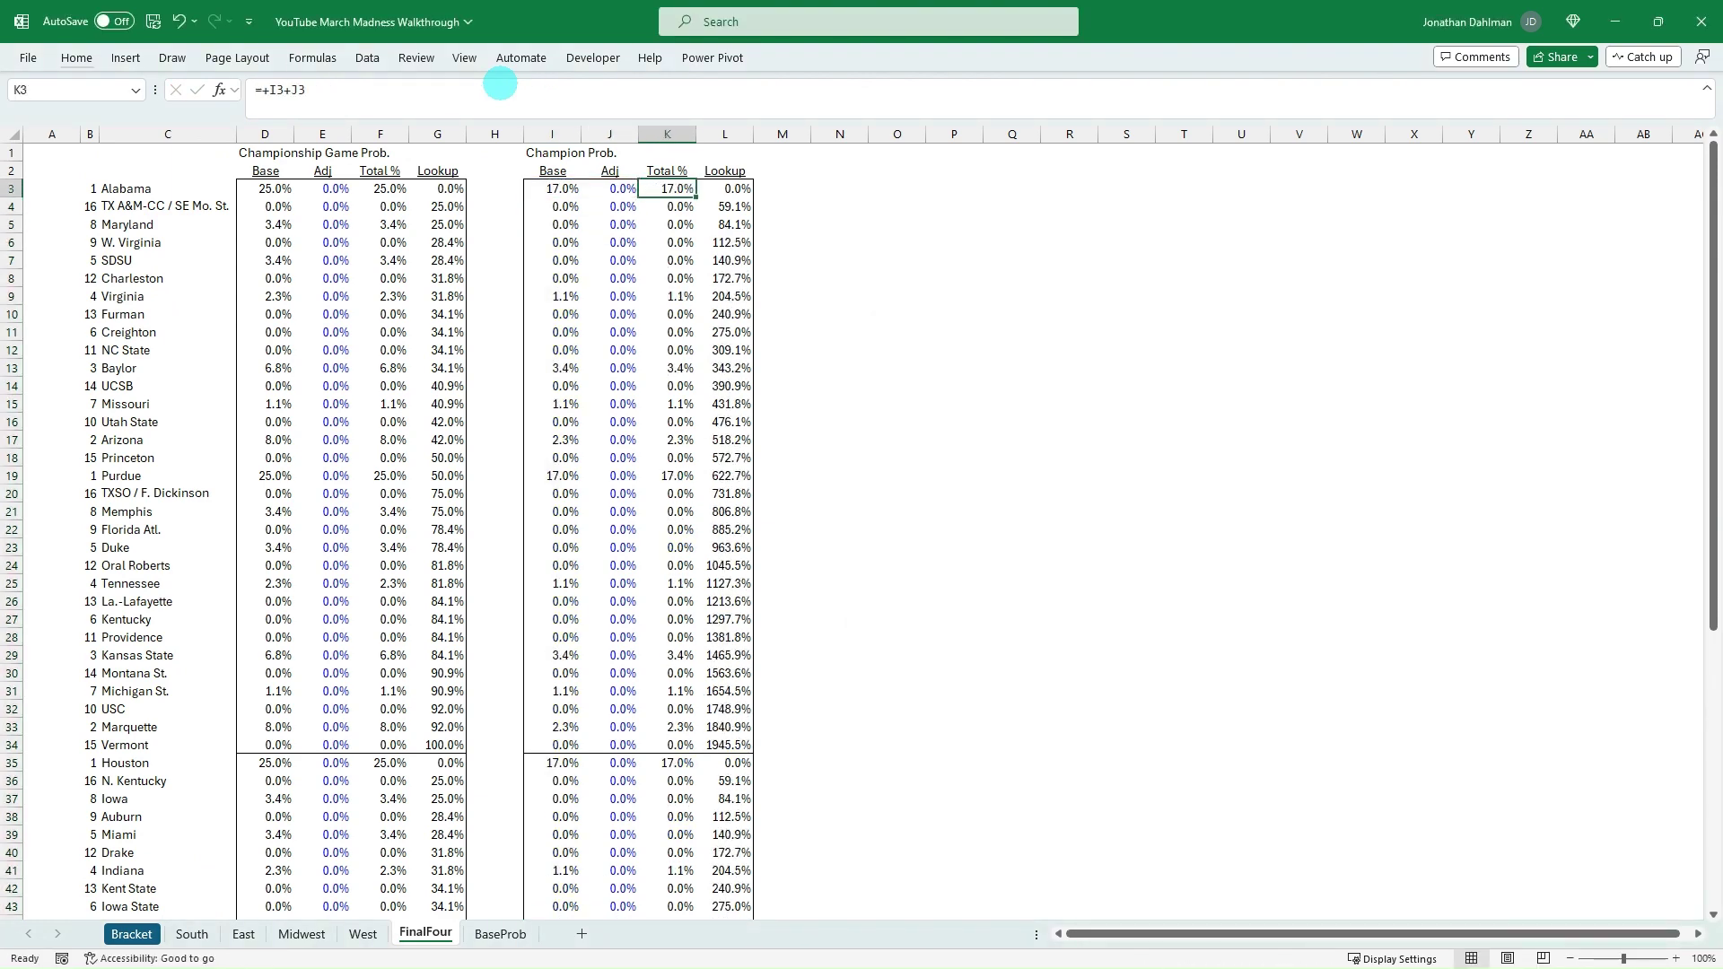
key("Down")
key("F2")
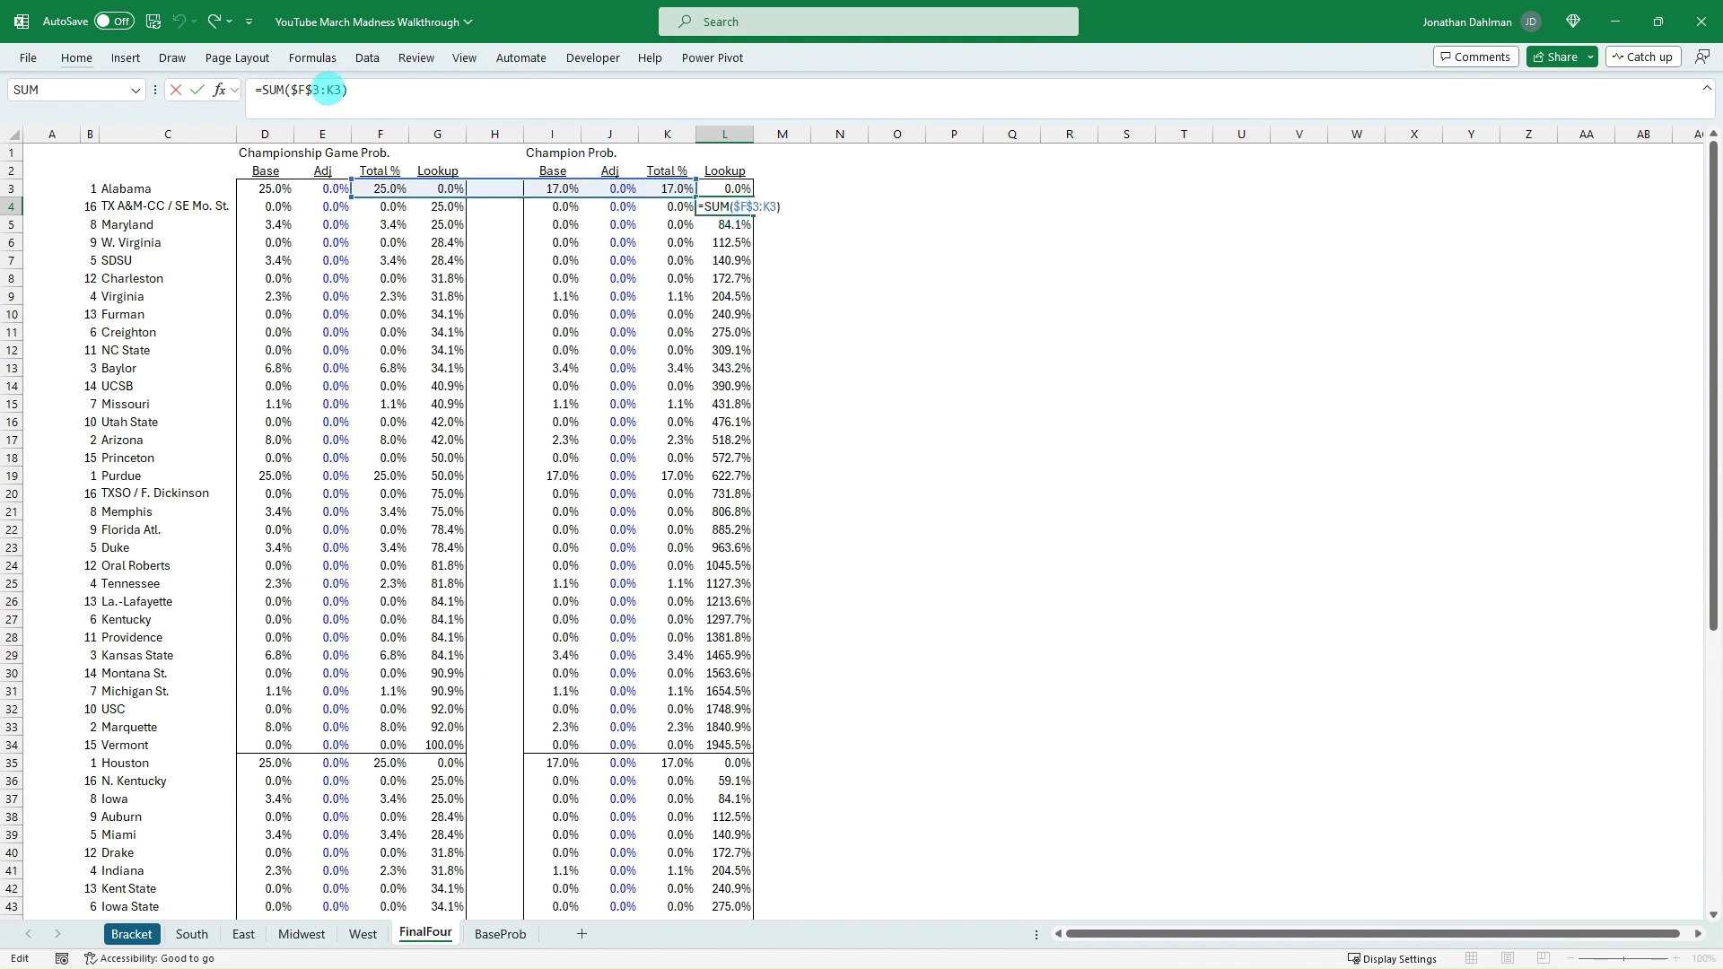
Step: Fix L4's running-sum anchor to column K and fill it down column L
left_click(305, 90)
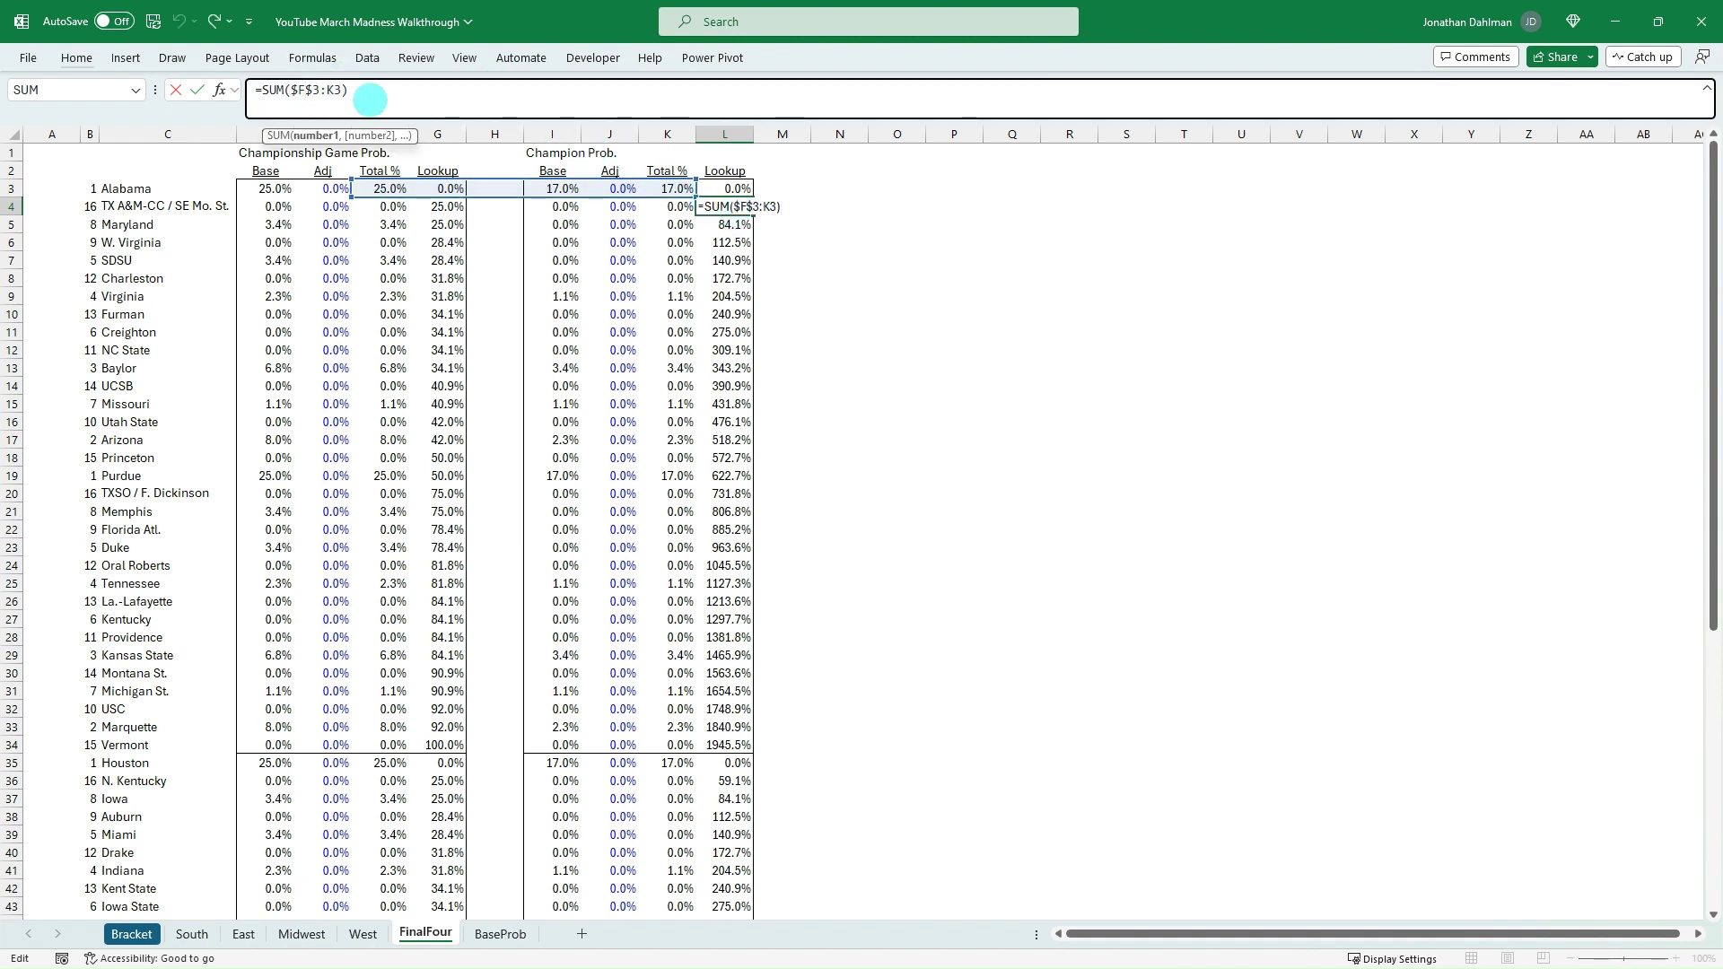
key("BackSpace")
type("k")
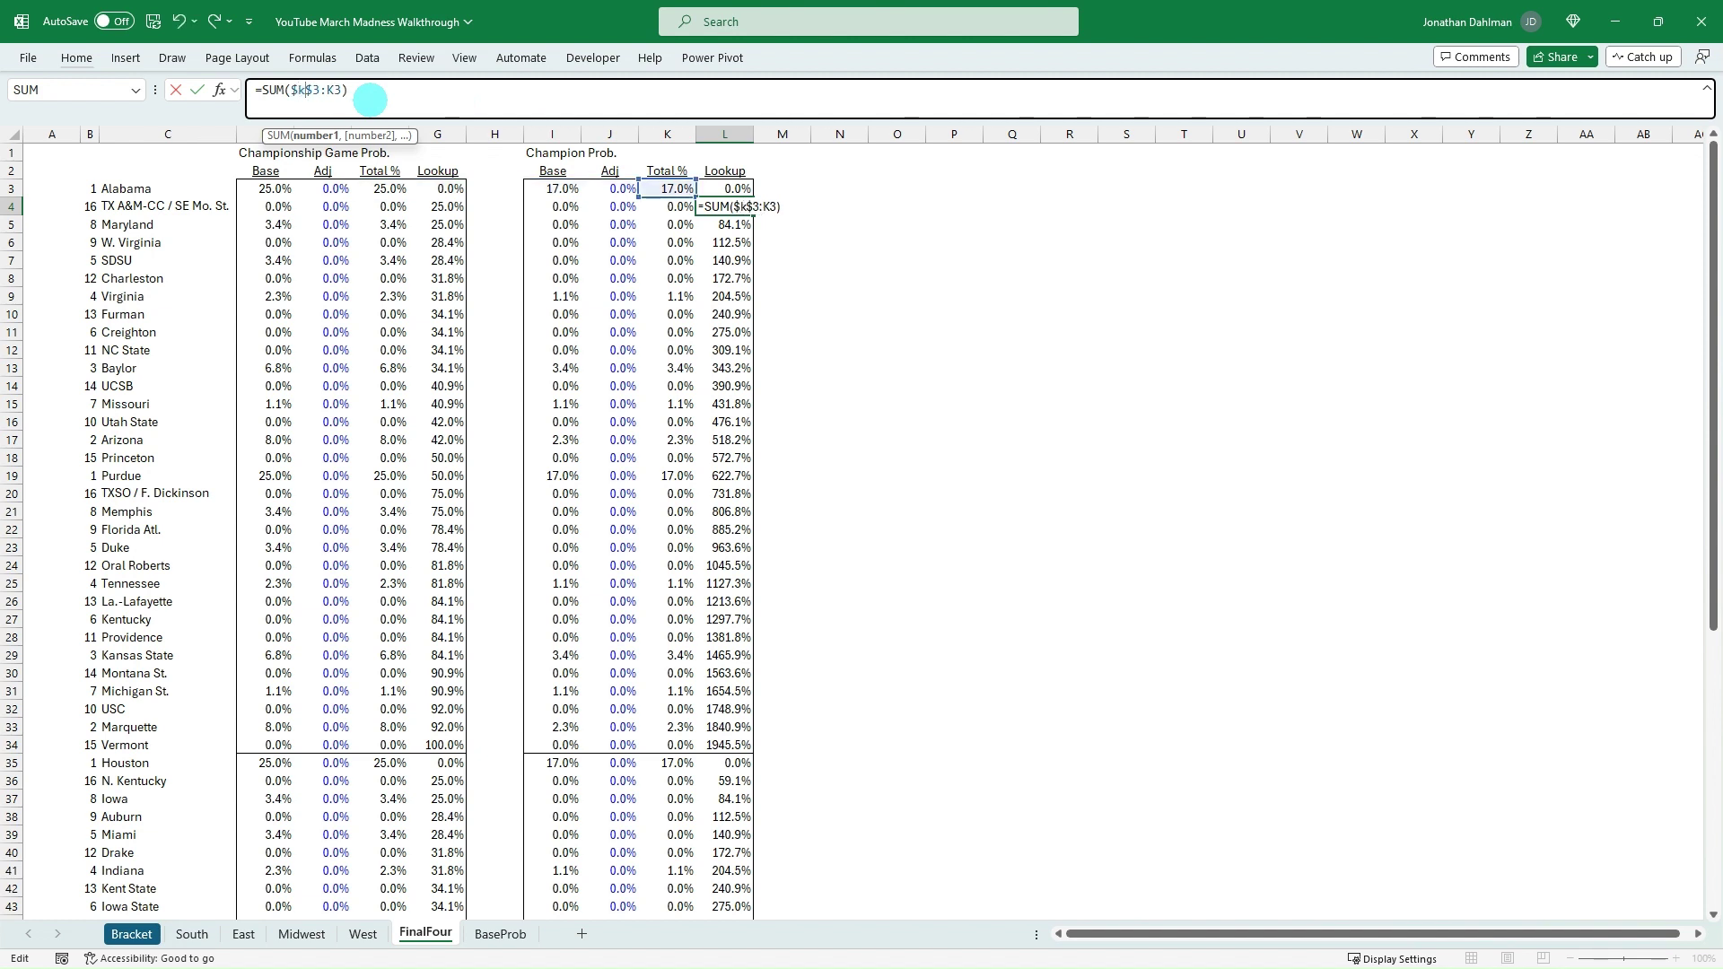
key("ctrl+Return")
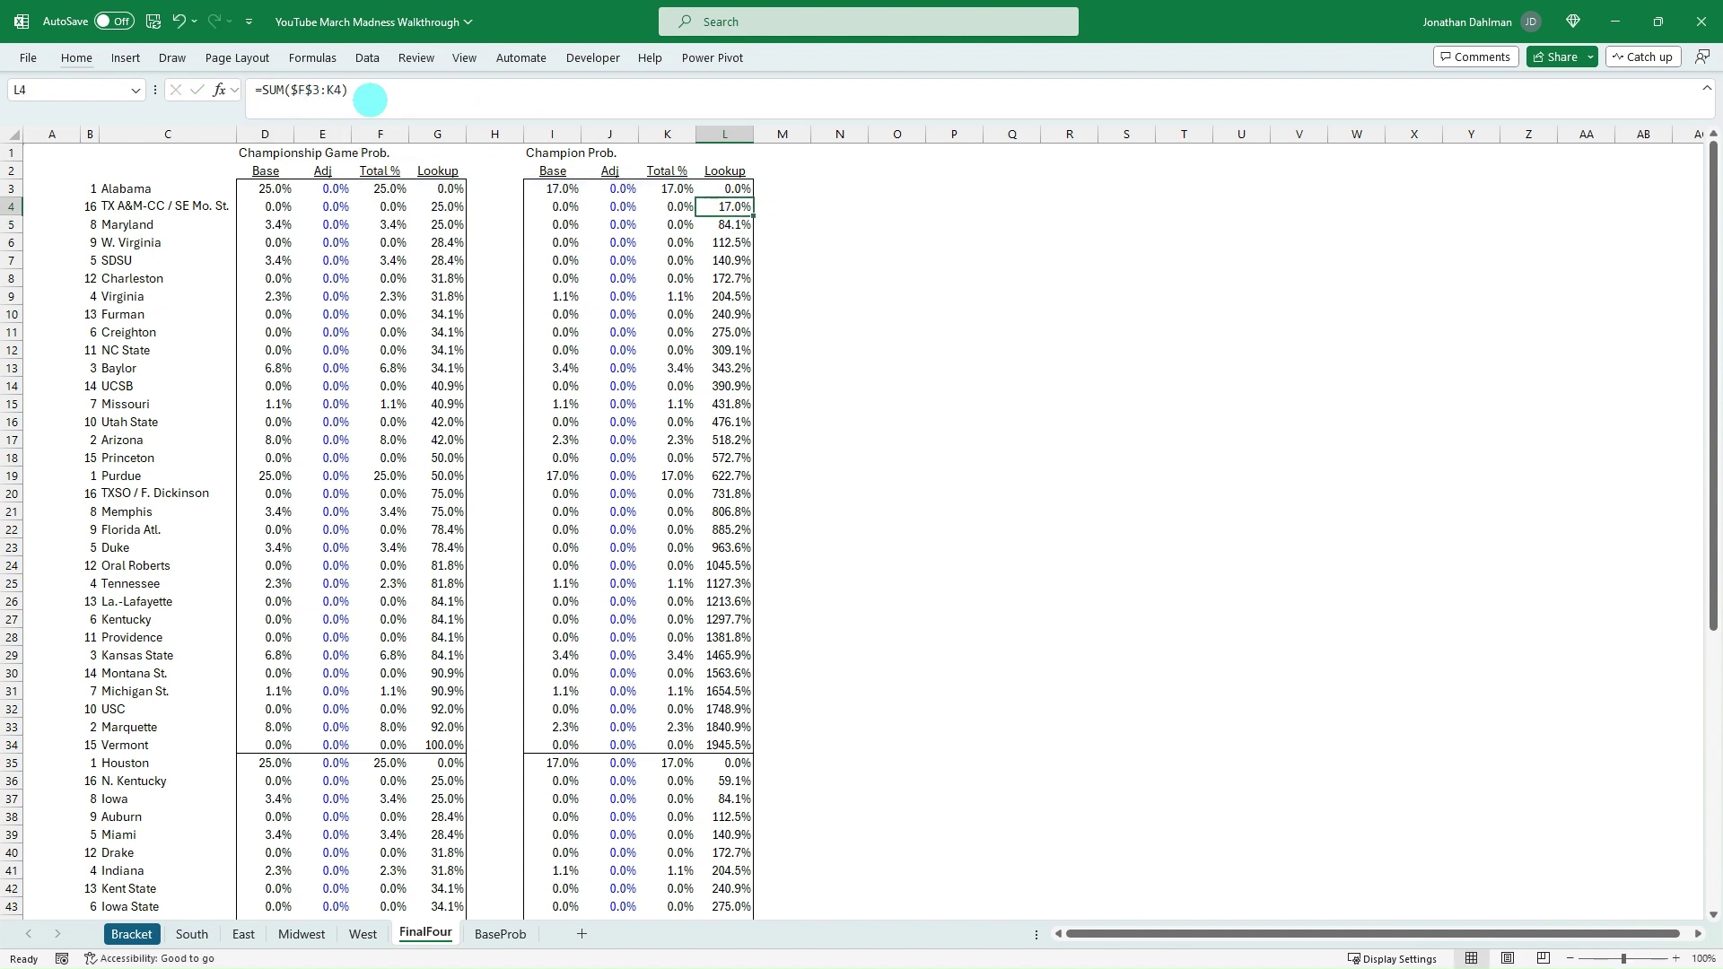
key("ctrl+c")
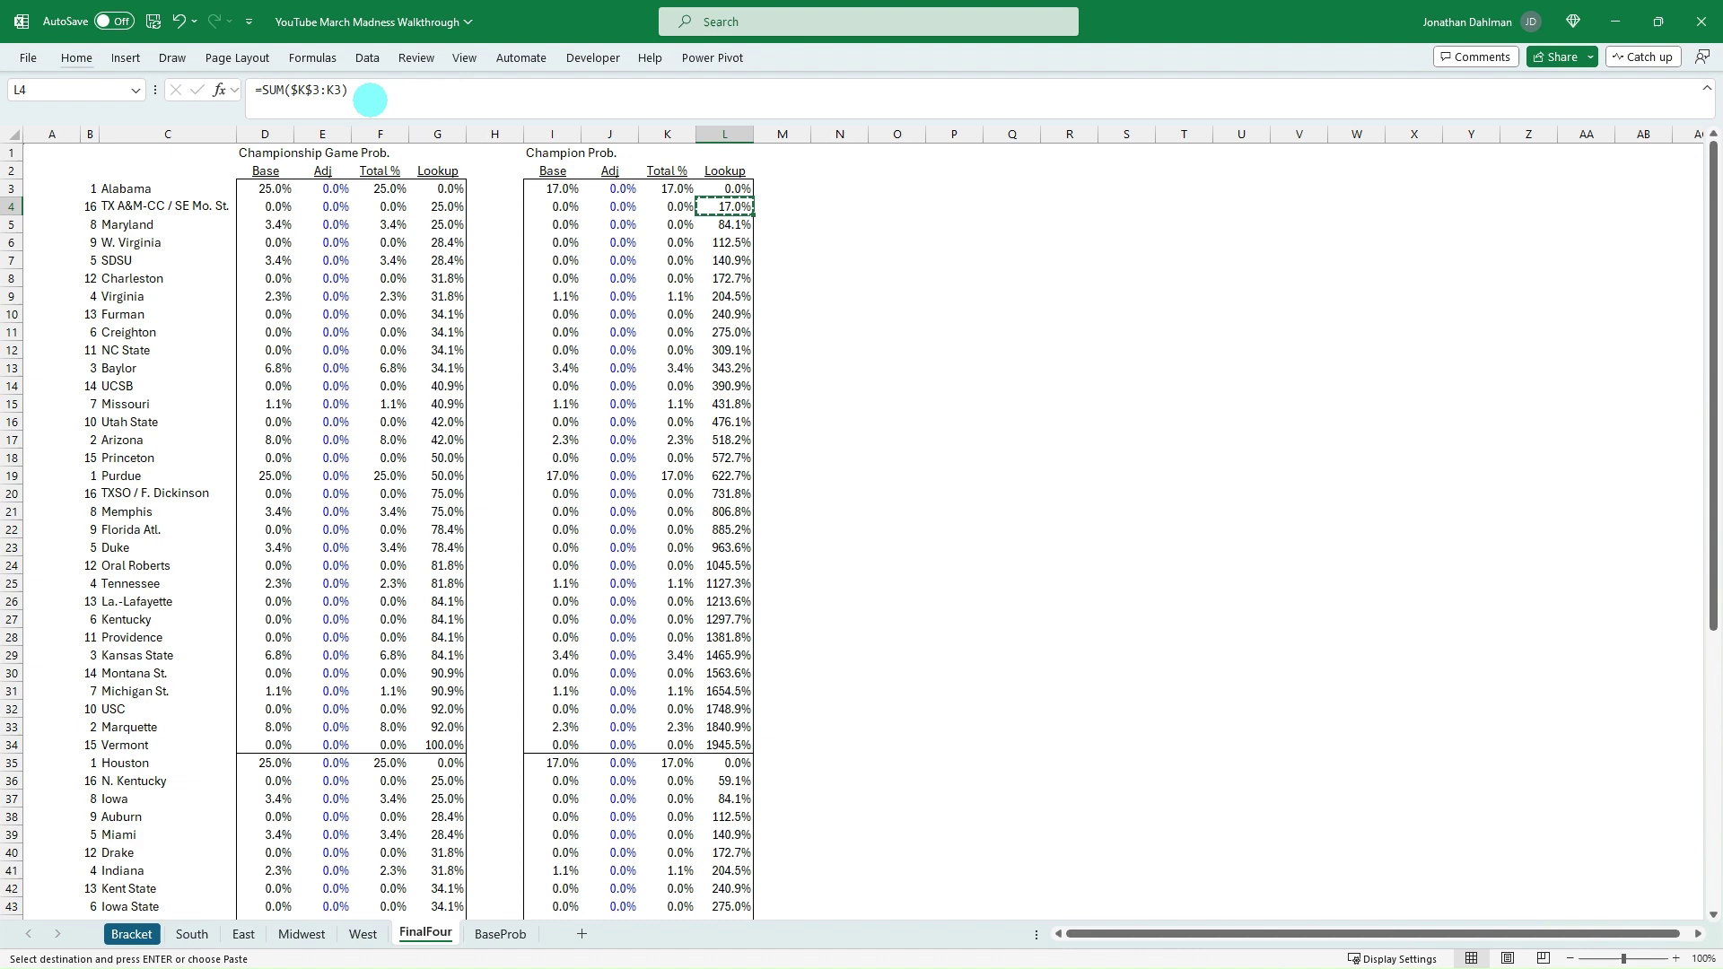
key("Down")
key("ctrl+shift+Down")
key("ctrl+v")
key("ctrl+Up")
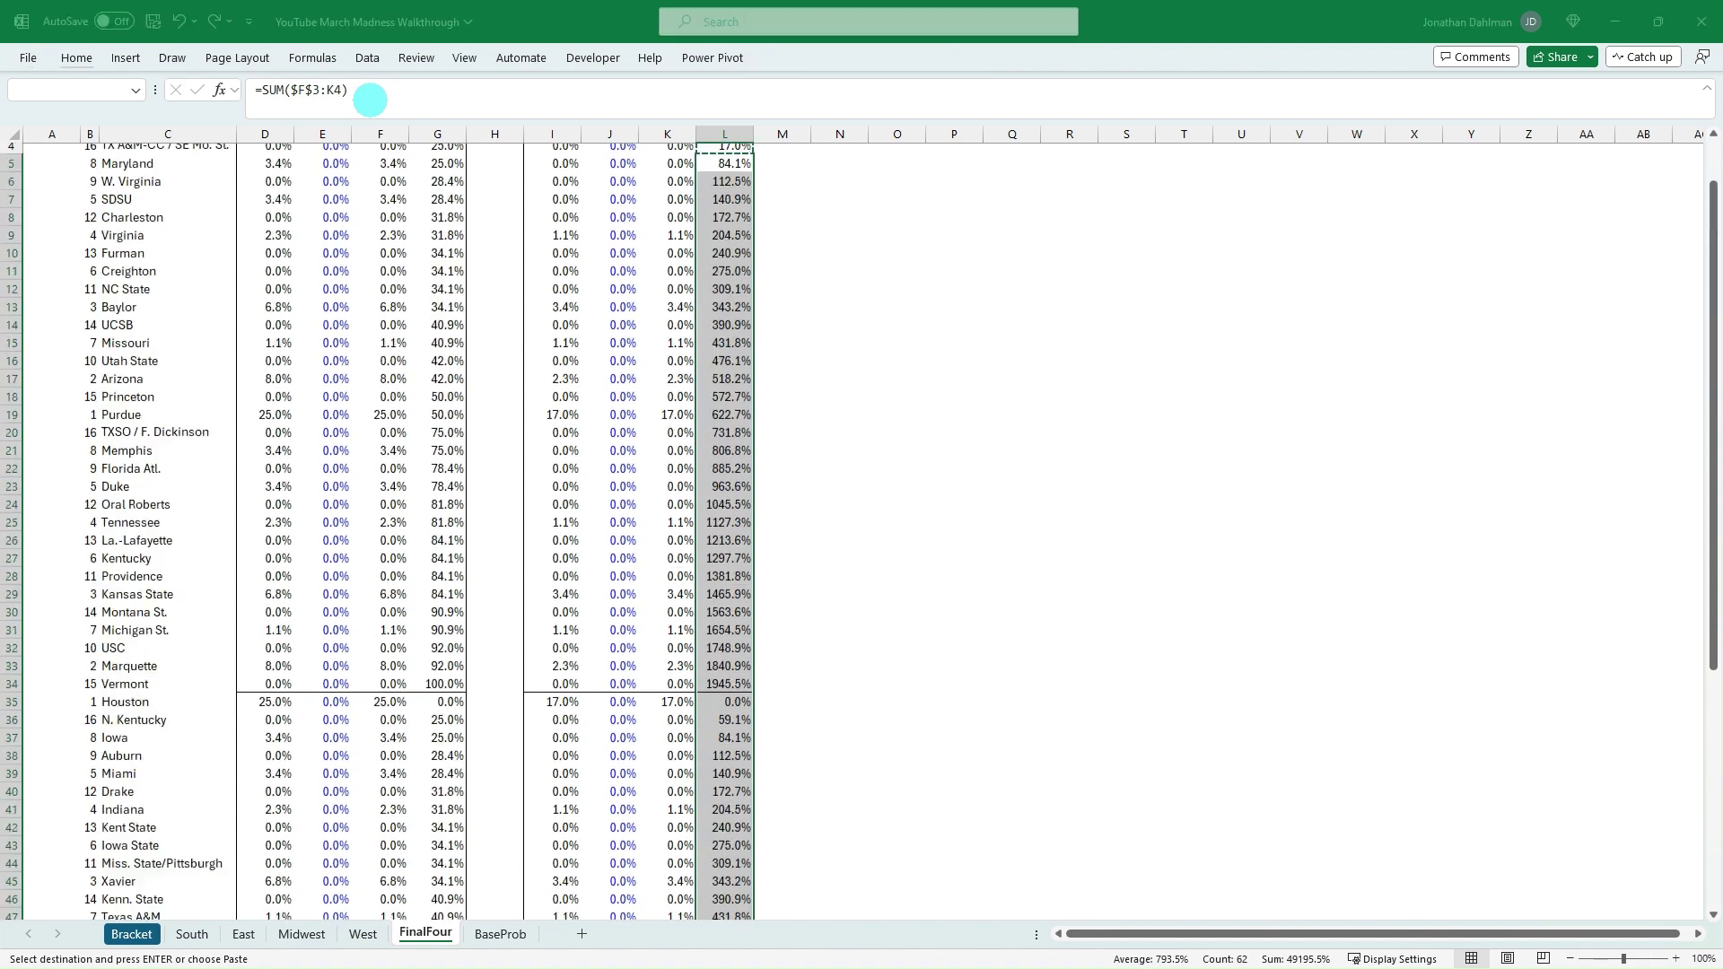
key("Escape")
Step: Review column L's cumulative totals, confirming L66 reaches 100.0%
key("Down")
key("Left")
key("Left")
key("Left")
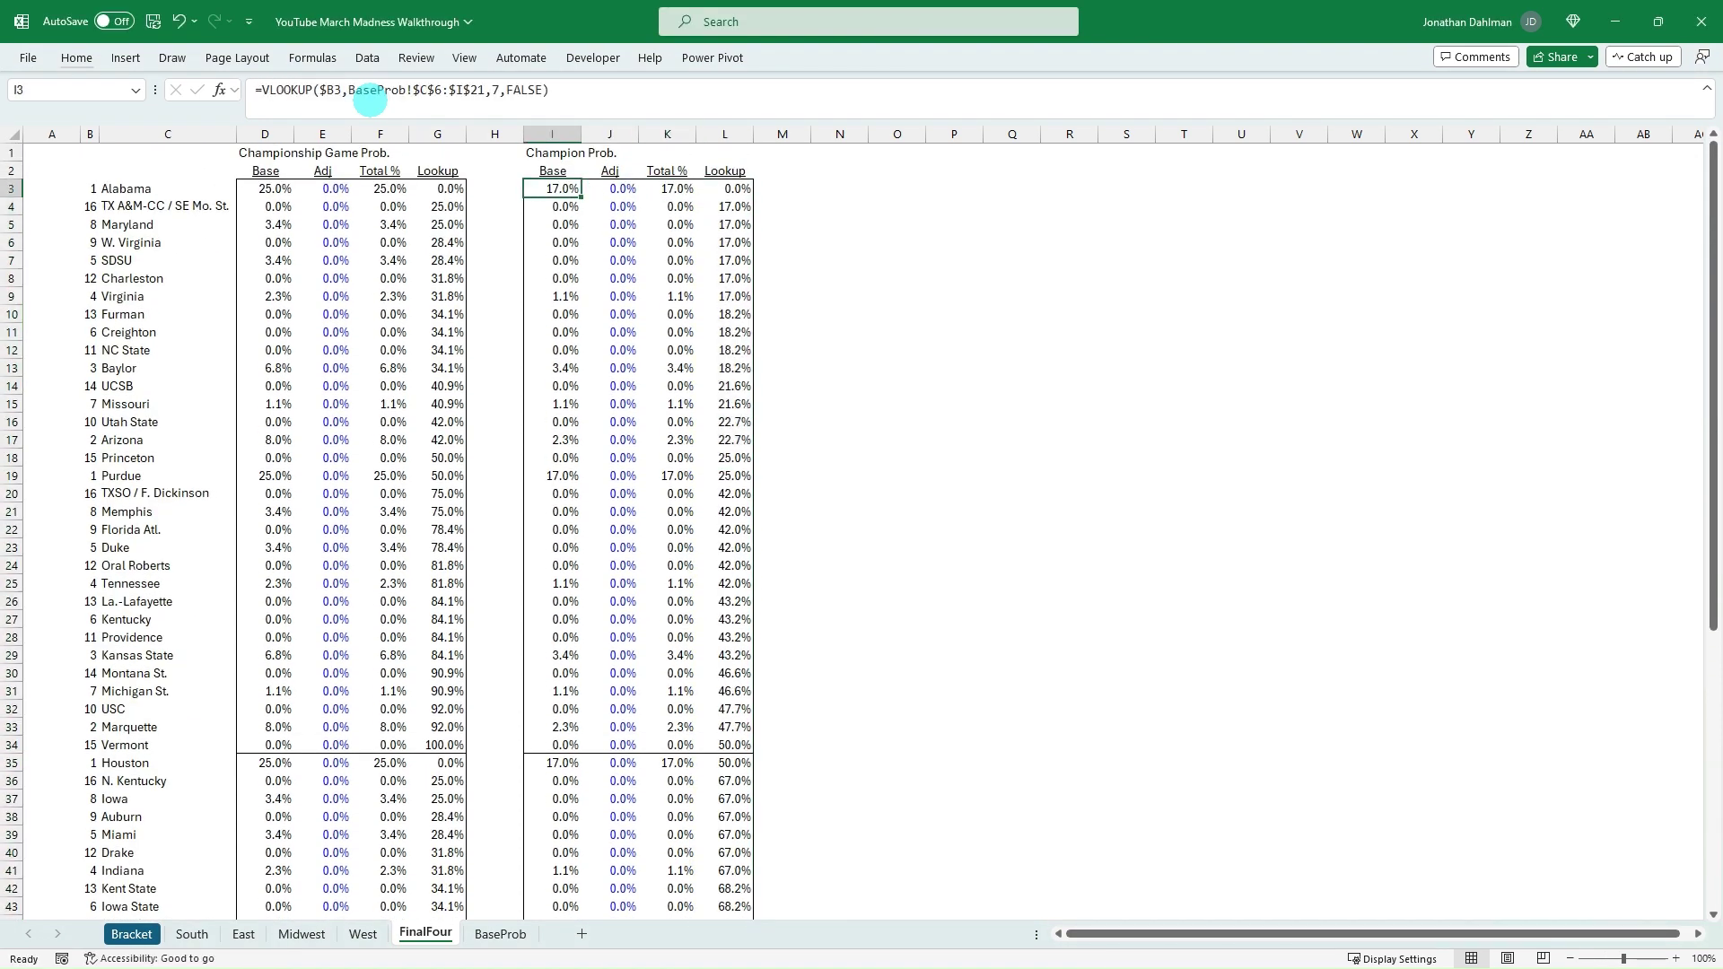
key("shift+Right")
key("shift+Right")
key("shift+Right")
key("ctrl+shift+Down")
key("ctrl+BackSpace")
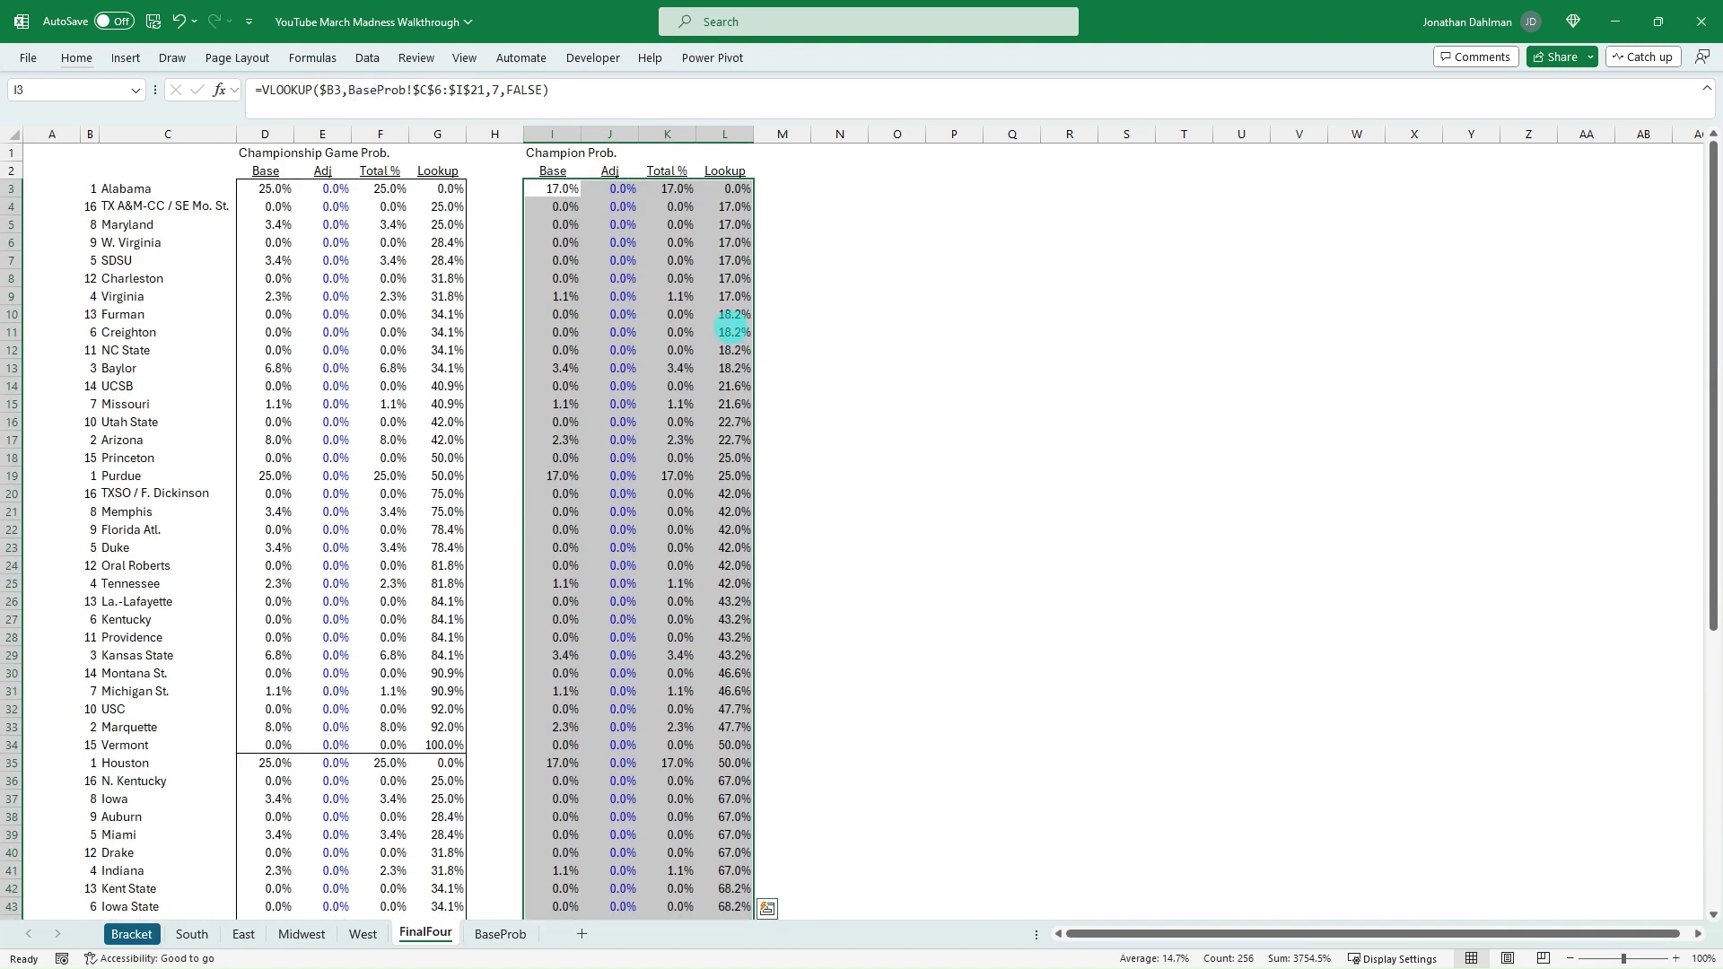
double_click(729, 331)
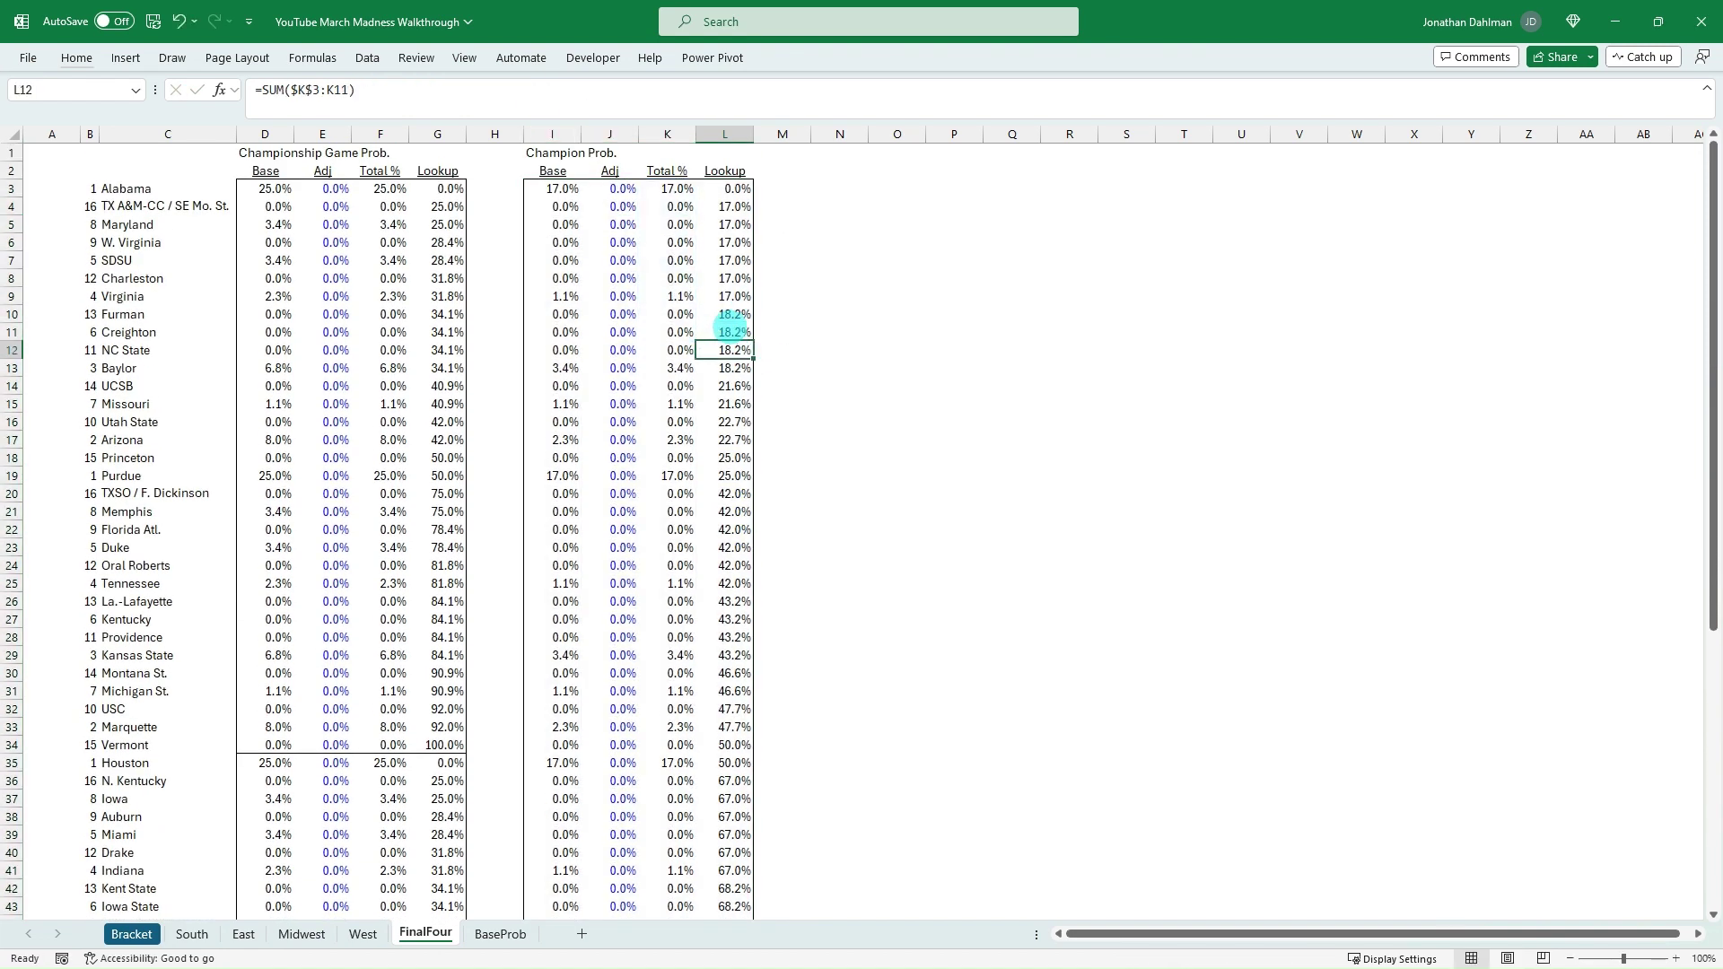
key("Escape")
key("ctrl+Down")
key("F2")
key("Escape")
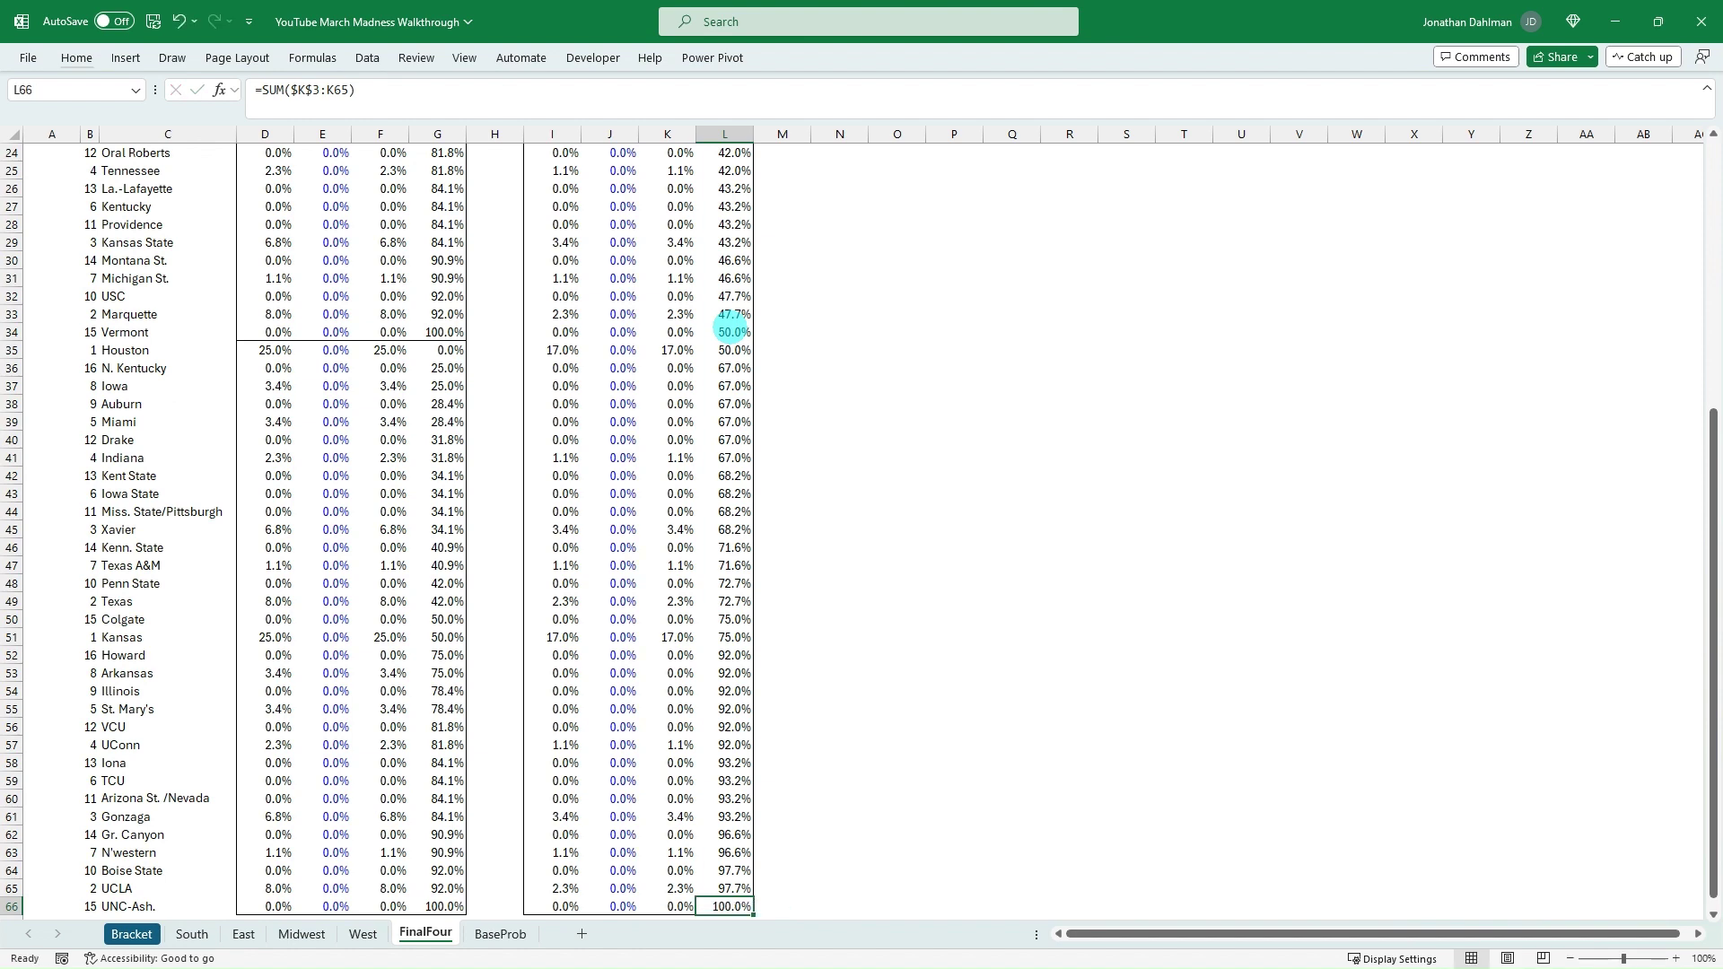
scroll(731, 330, "up", 8)
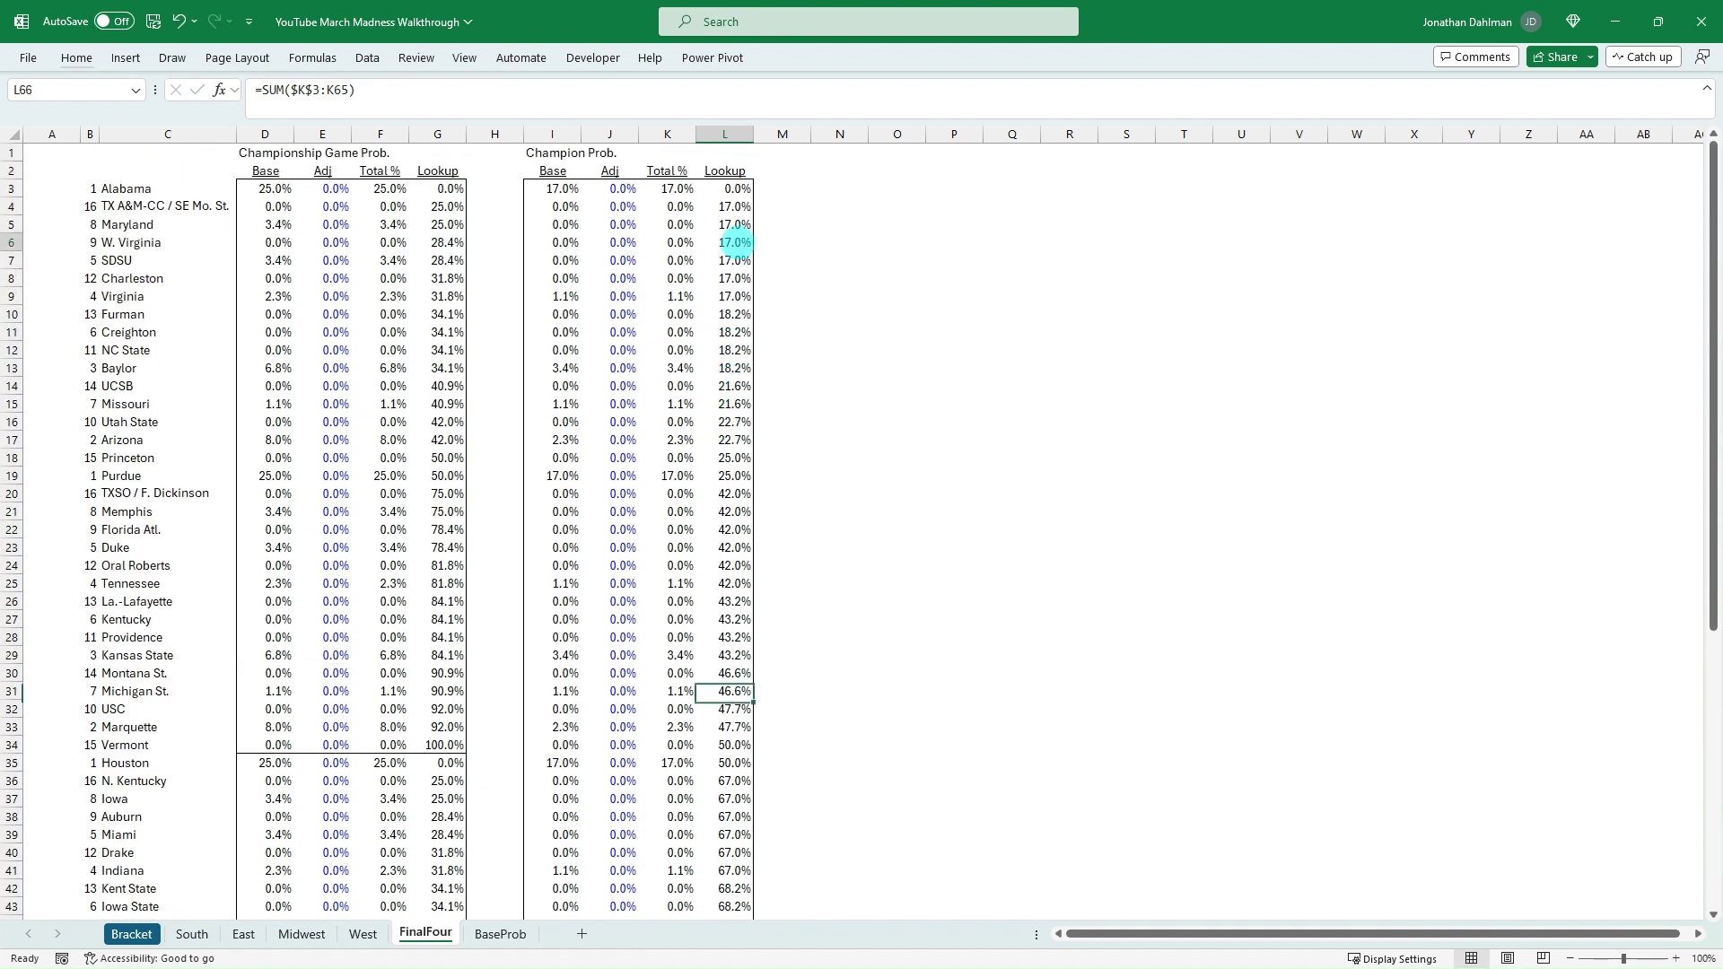
left_click(732, 244)
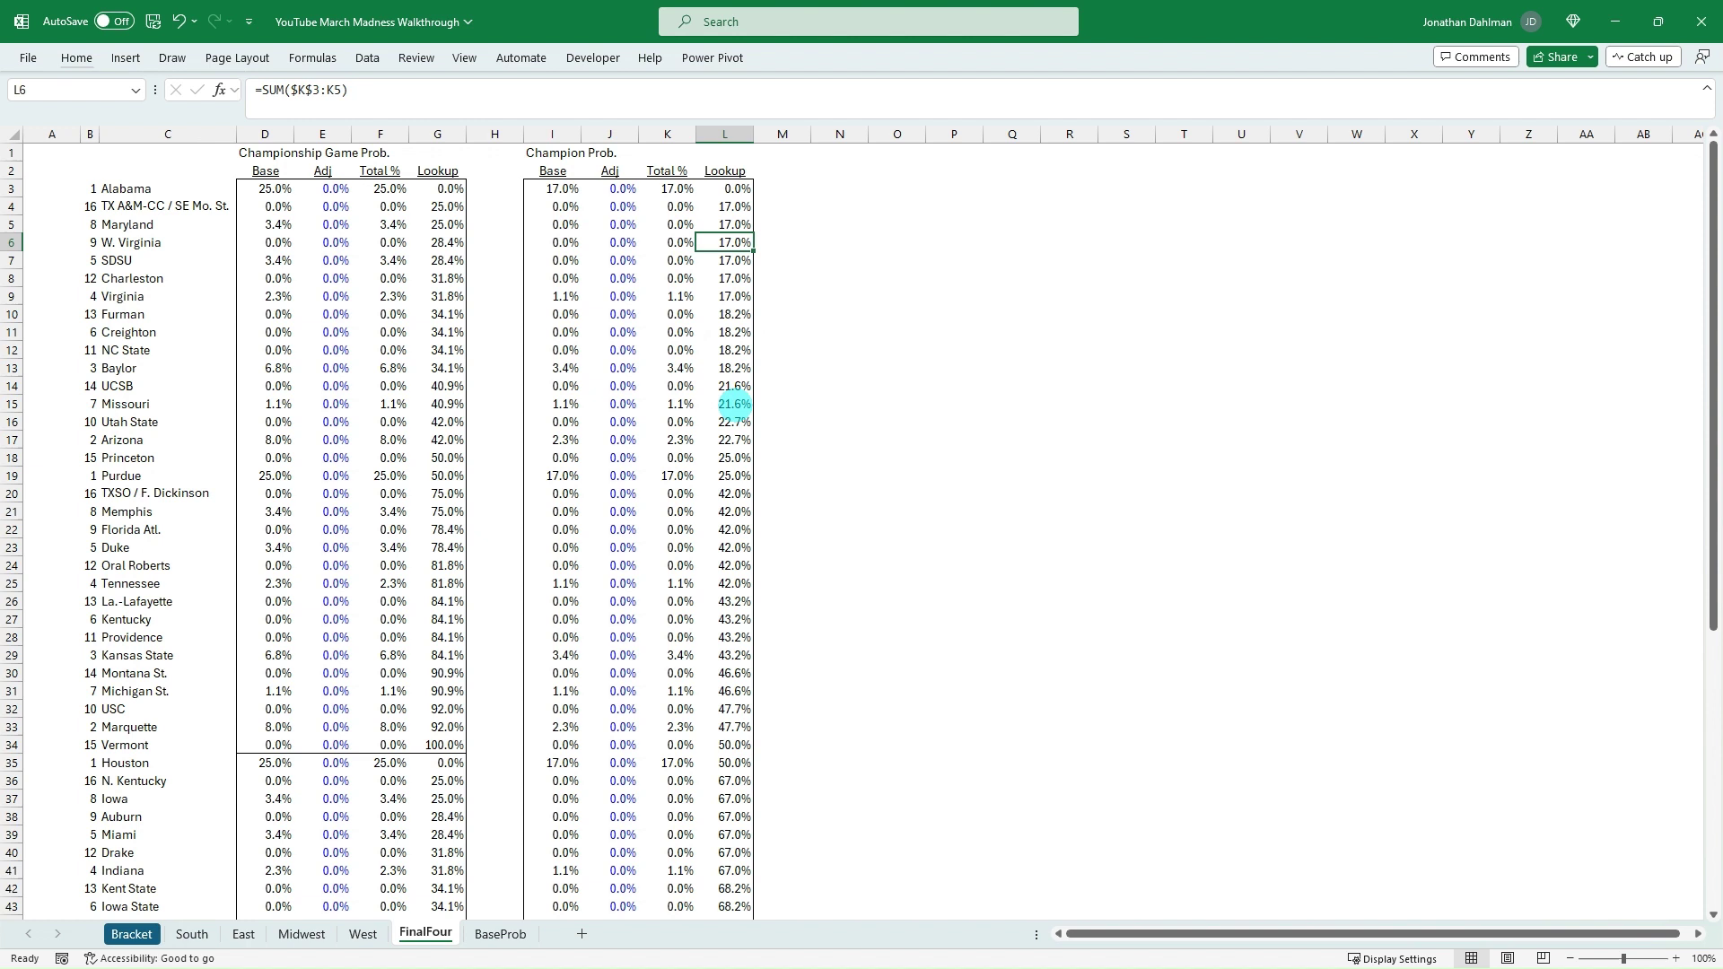
key("Down")
key("Down")
key("Down")
key("Down")
key("Down")
key("Down")
key("Down")
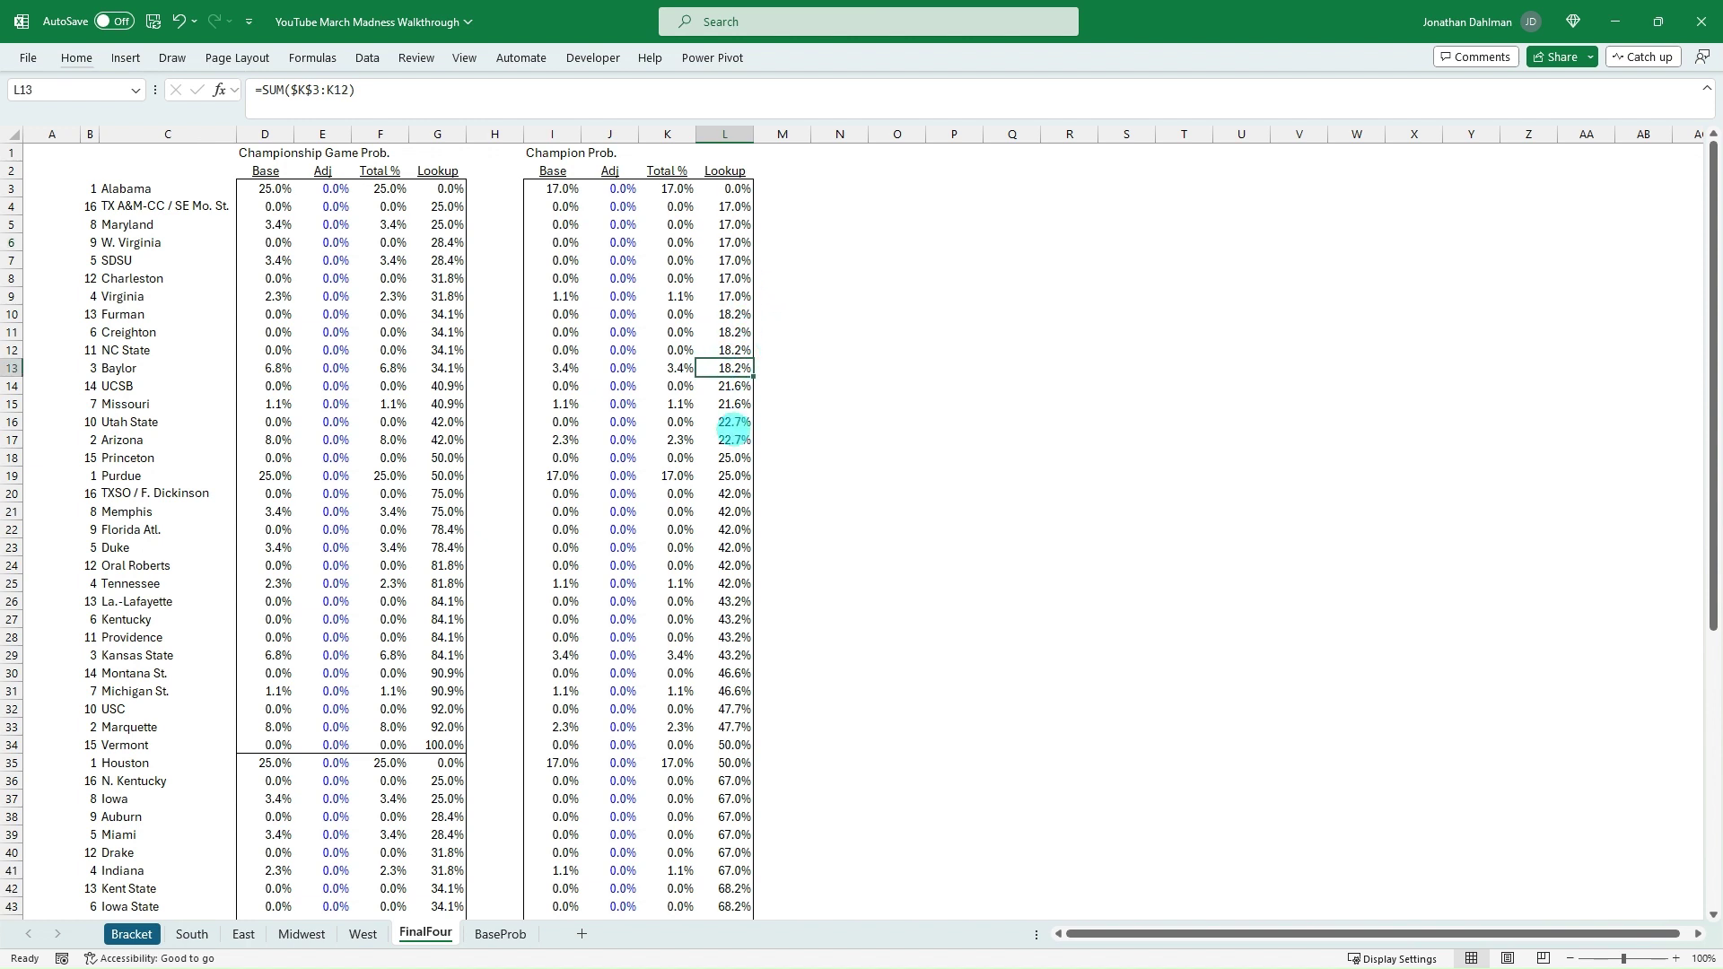
Step: Browse the South, East, Midwest and West region sheets, then return to FinalFour
left_click(192, 933)
left_click(244, 934)
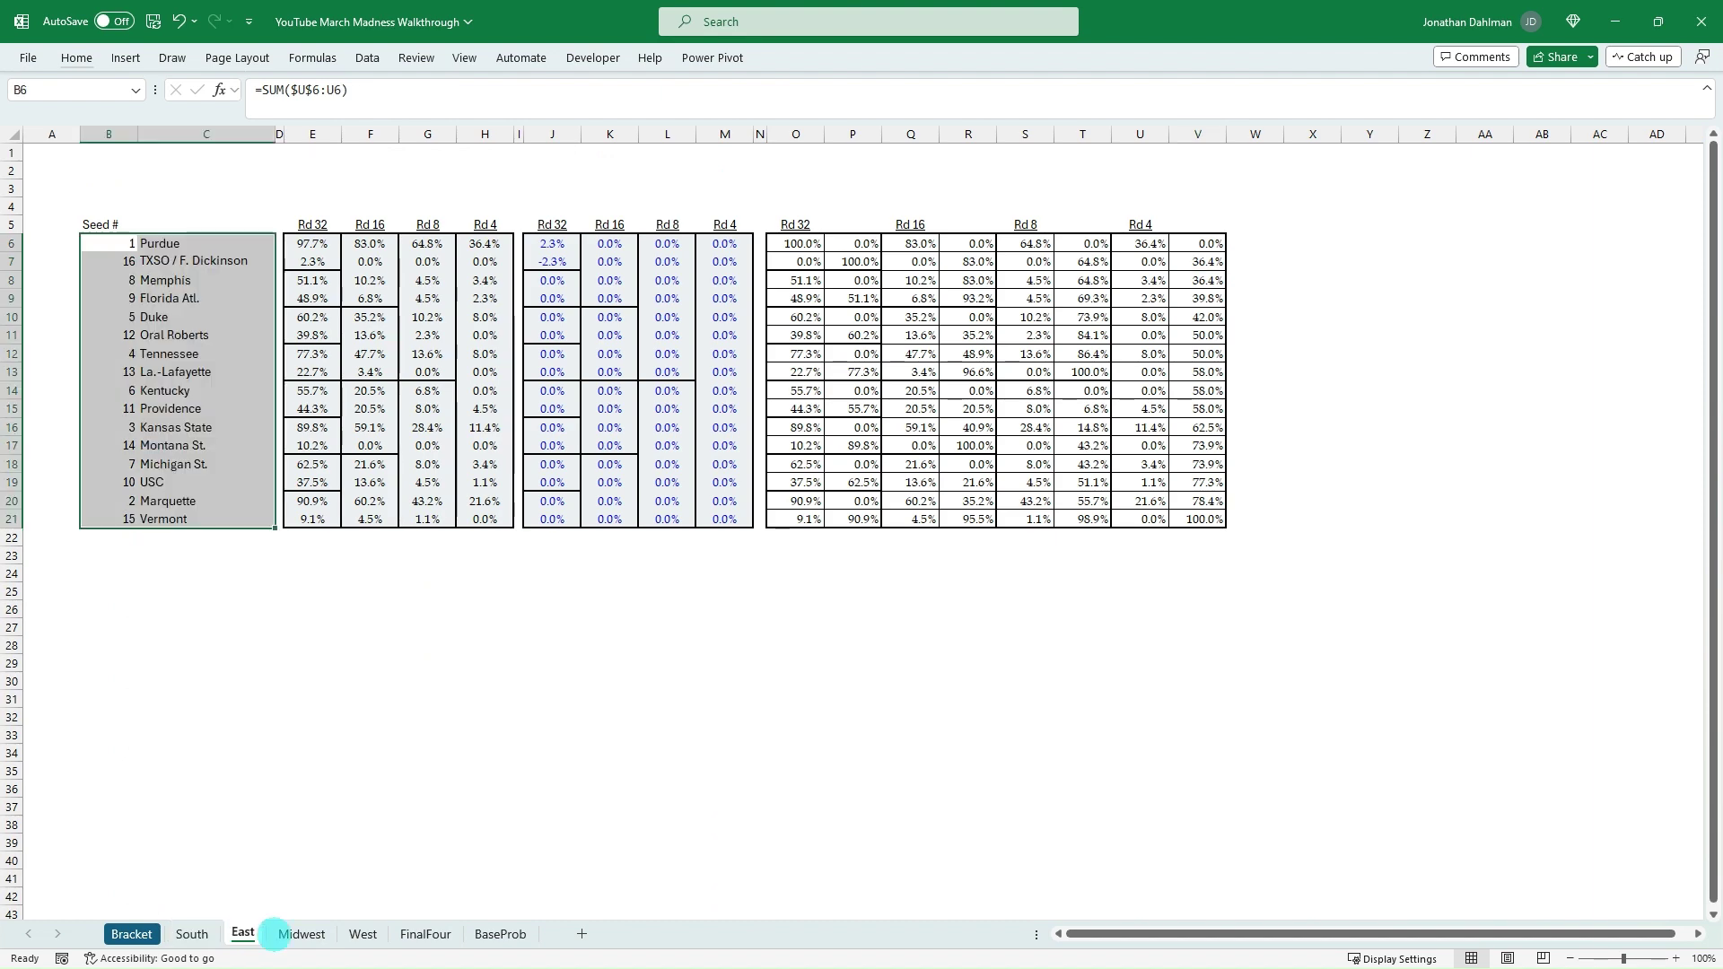
left_click(302, 933)
left_click(363, 934)
left_click(421, 934)
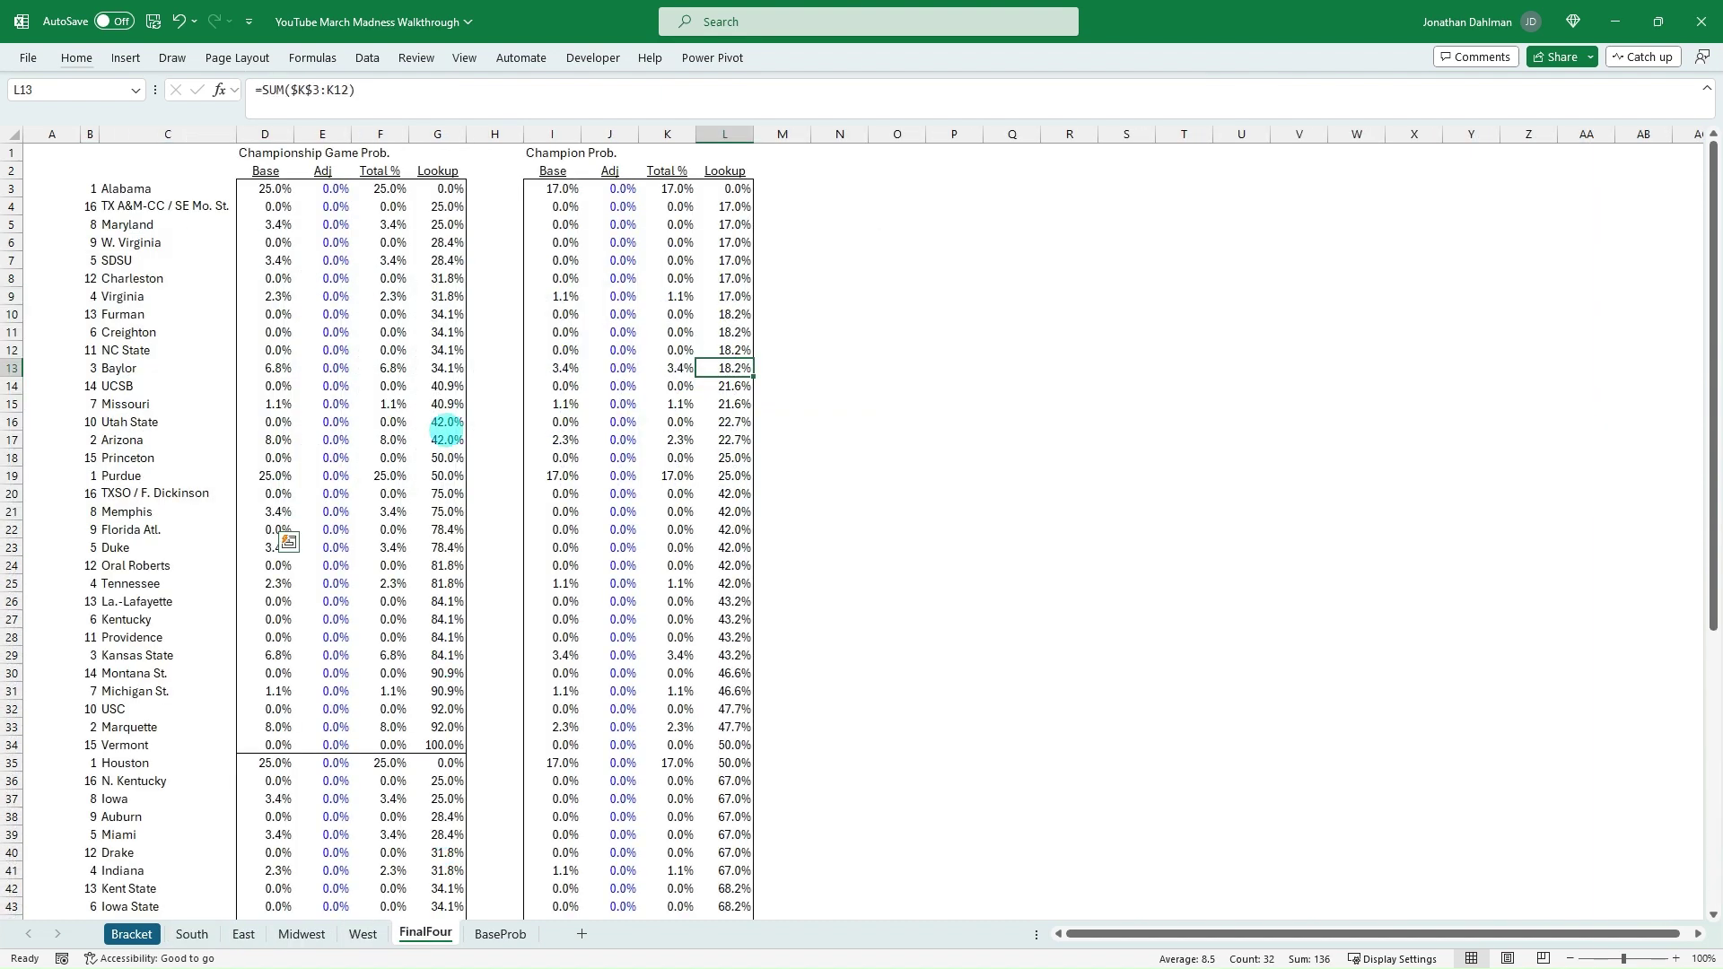
Step: Select FinalFour's columns D:G and I:L and check K5's Total % formula
left_click_drag(266, 135, 438, 134)
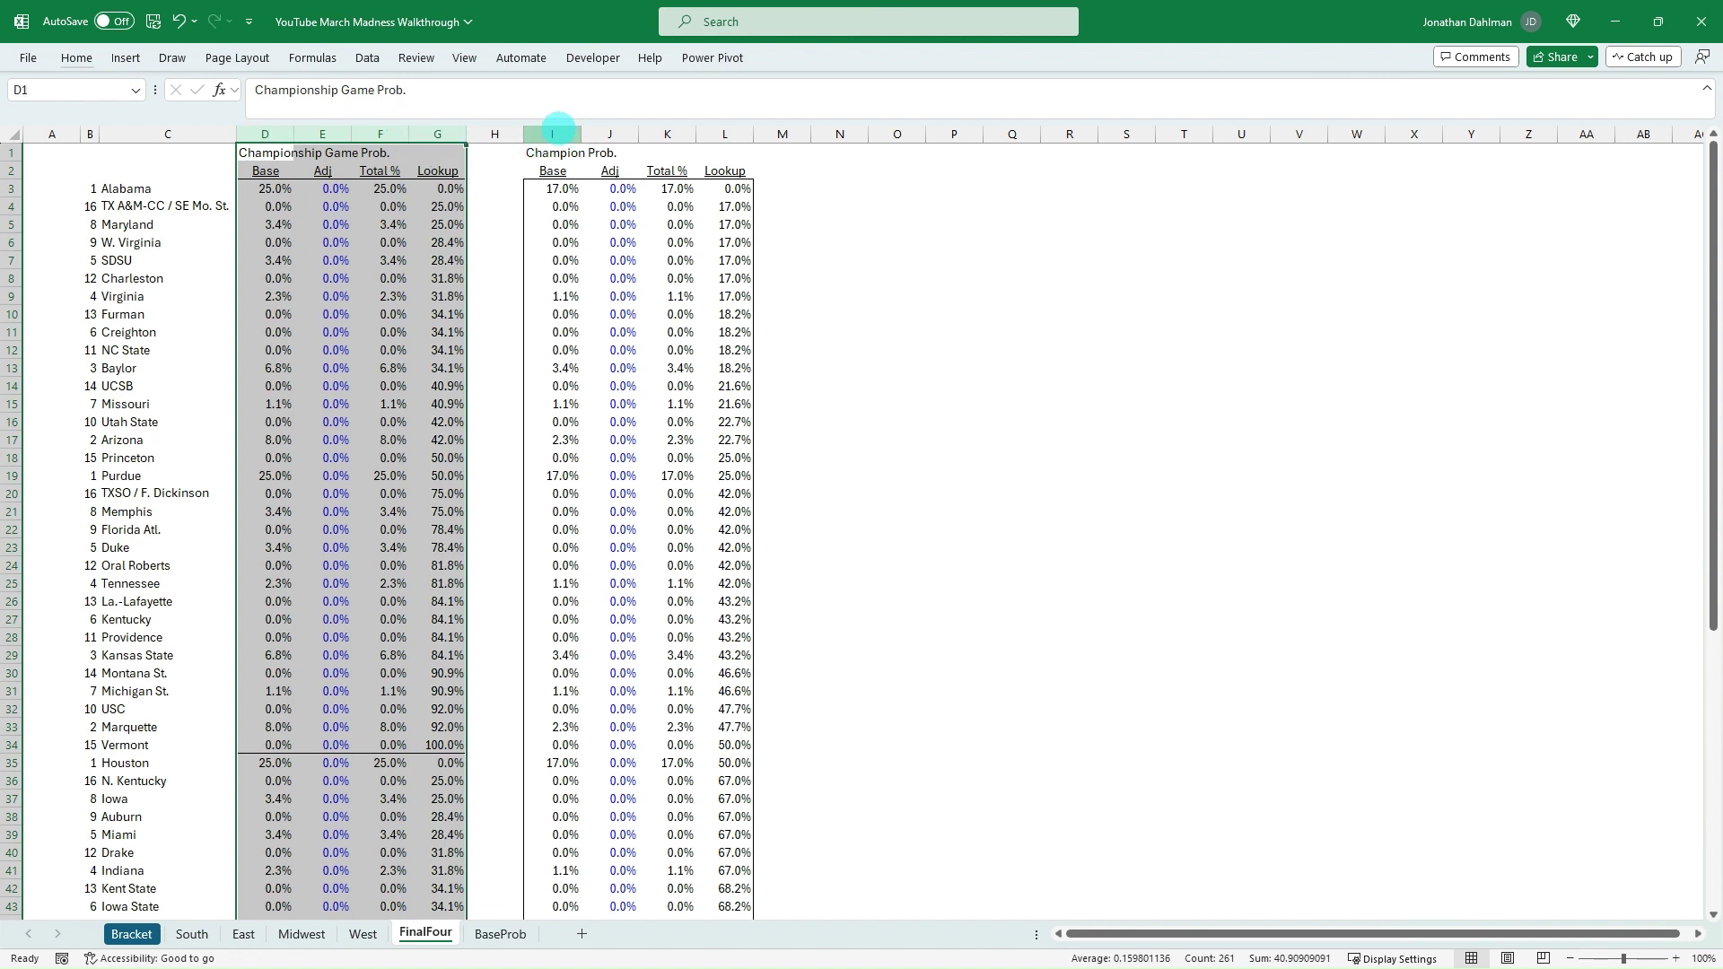
left_click_drag(552, 135, 727, 130)
left_click(685, 225)
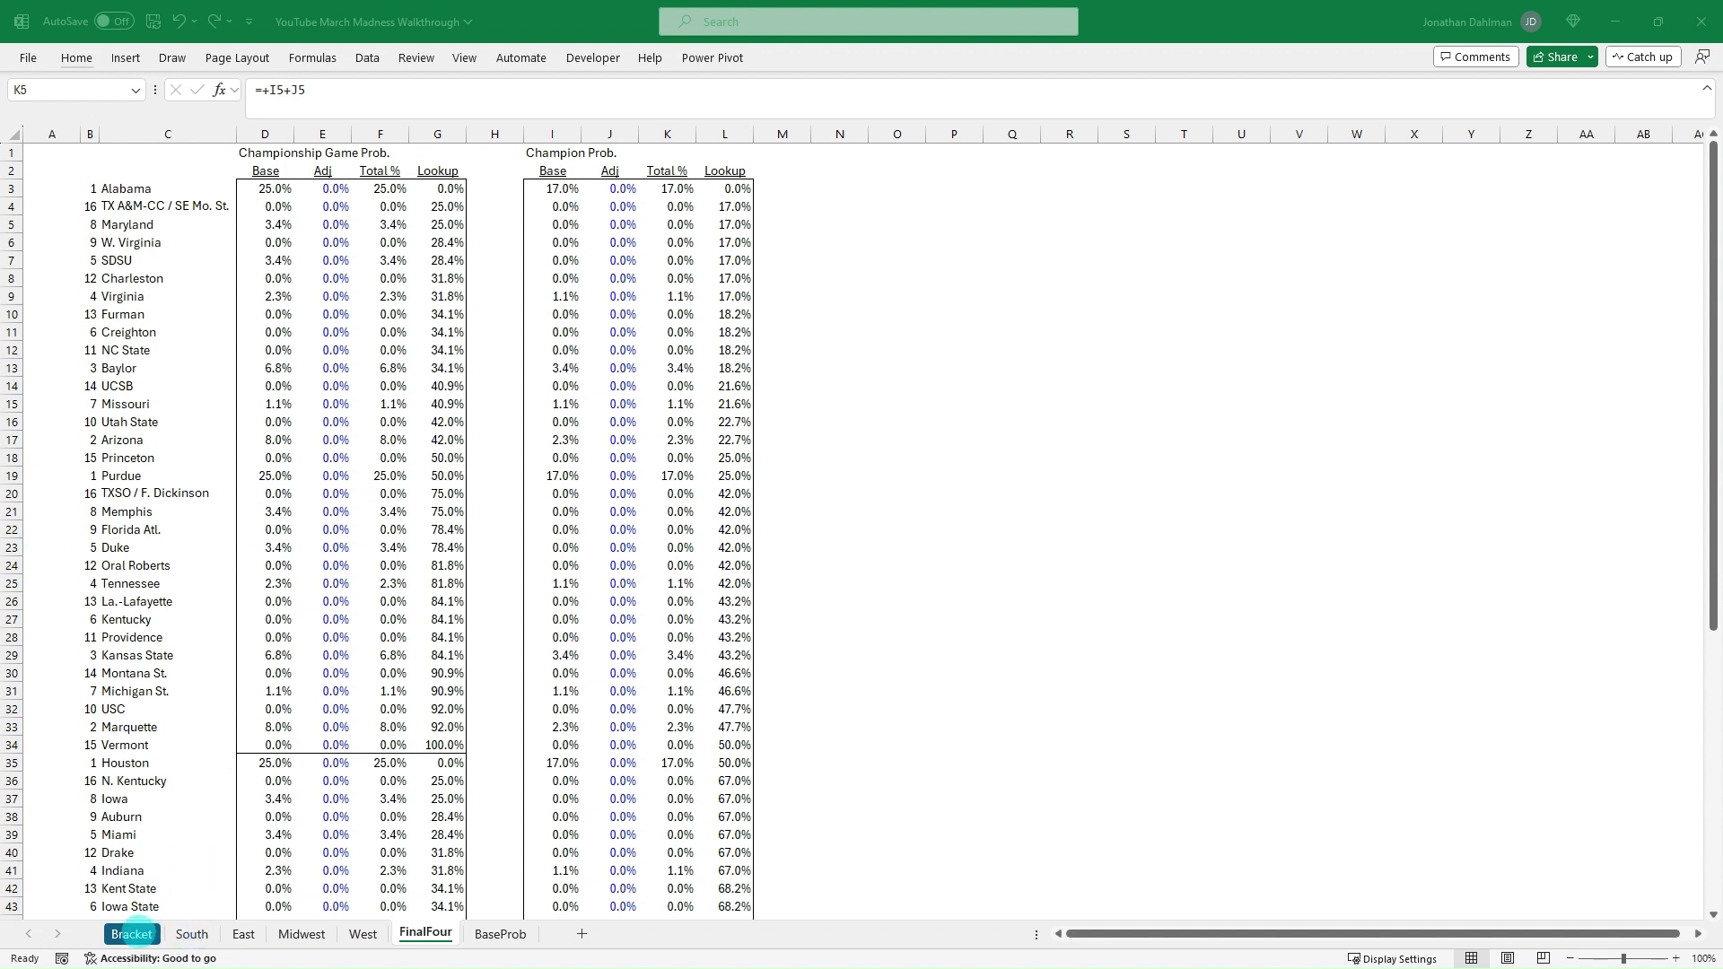
left_click(133, 935)
scroll(850, 525, "up", 8)
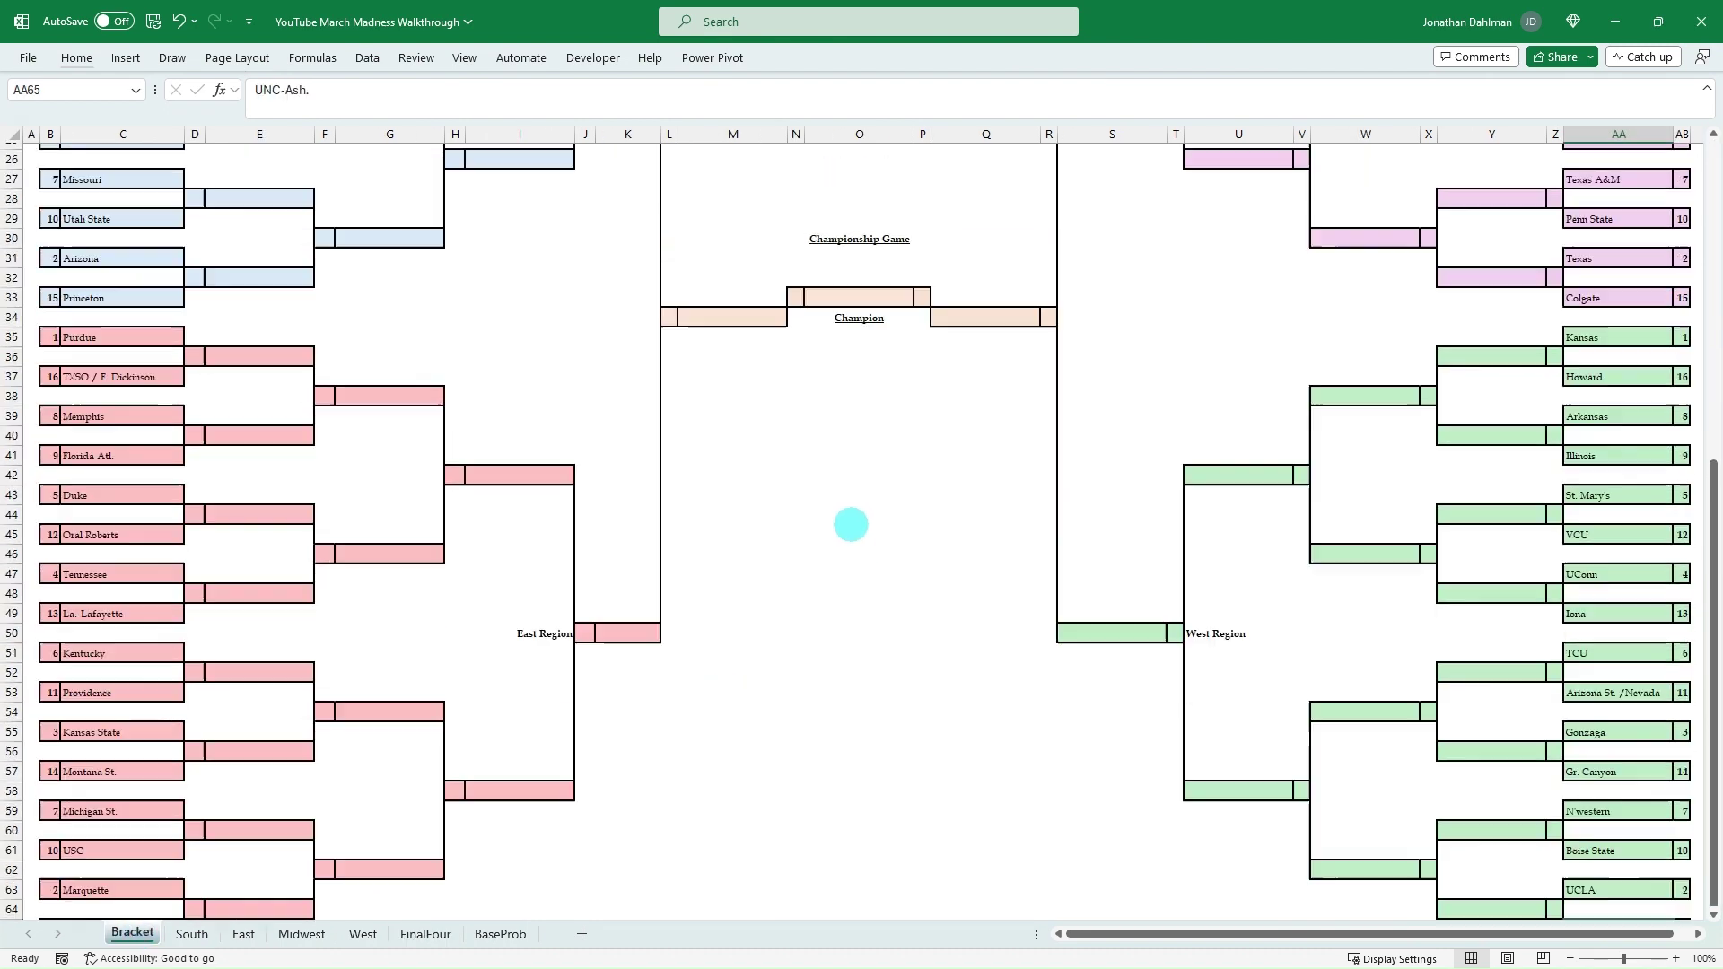
scroll(850, 525, "up", 2)
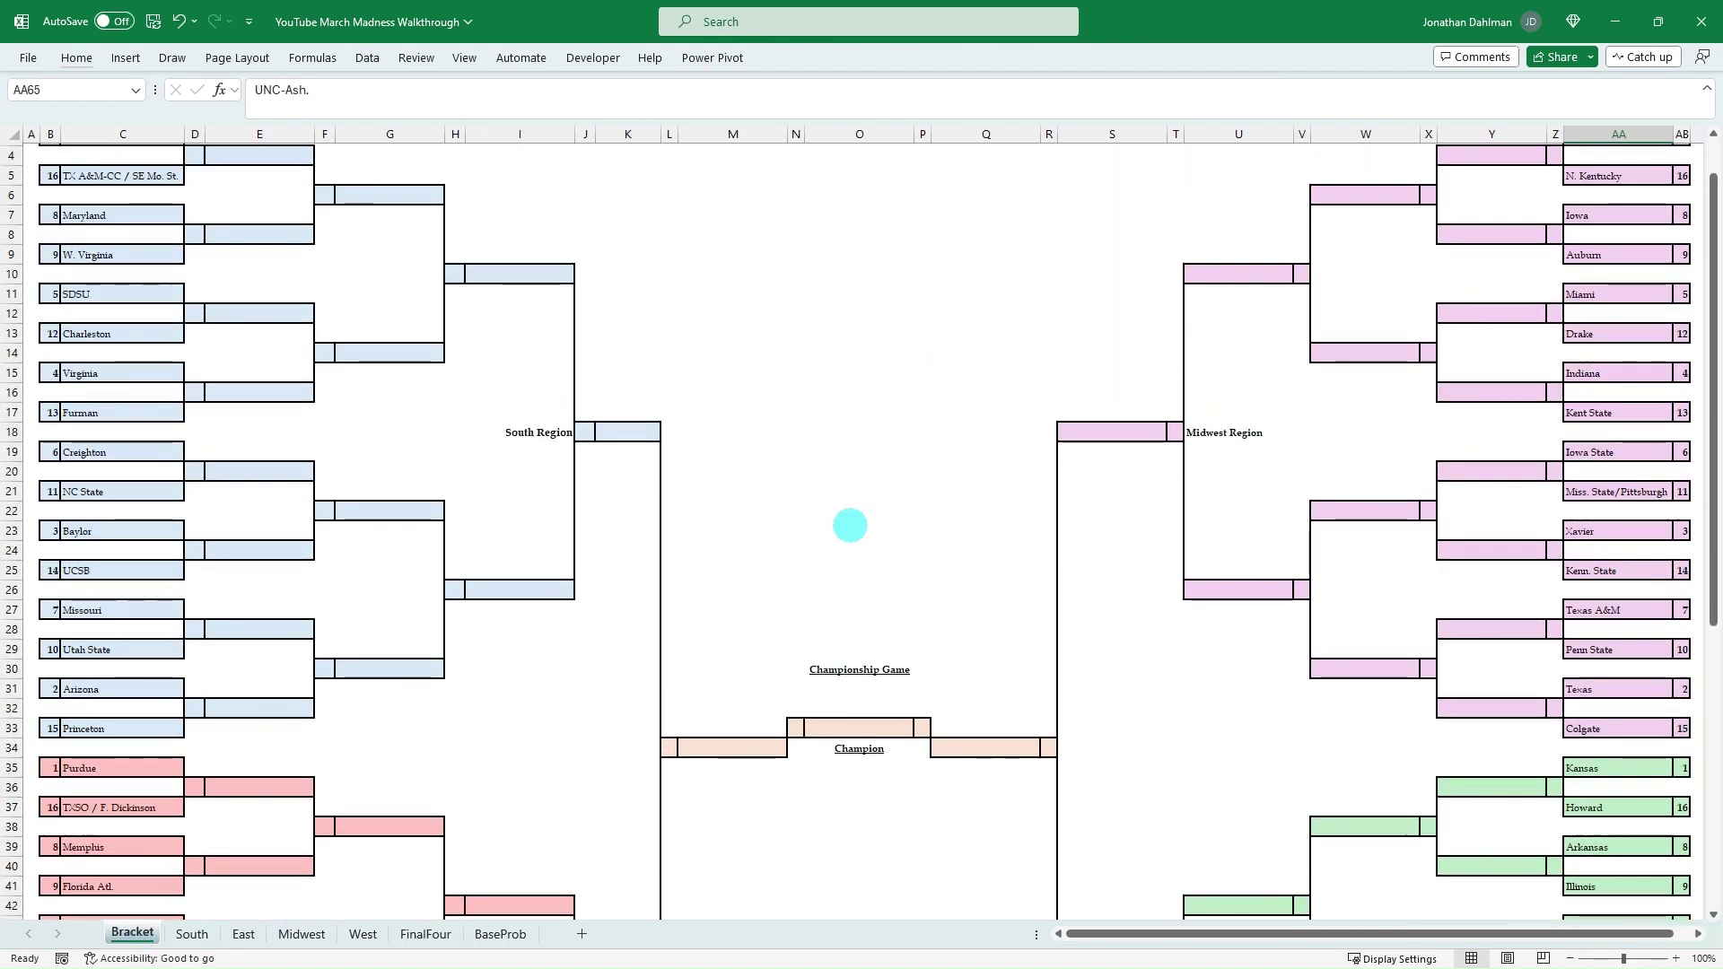
left_click(879, 783)
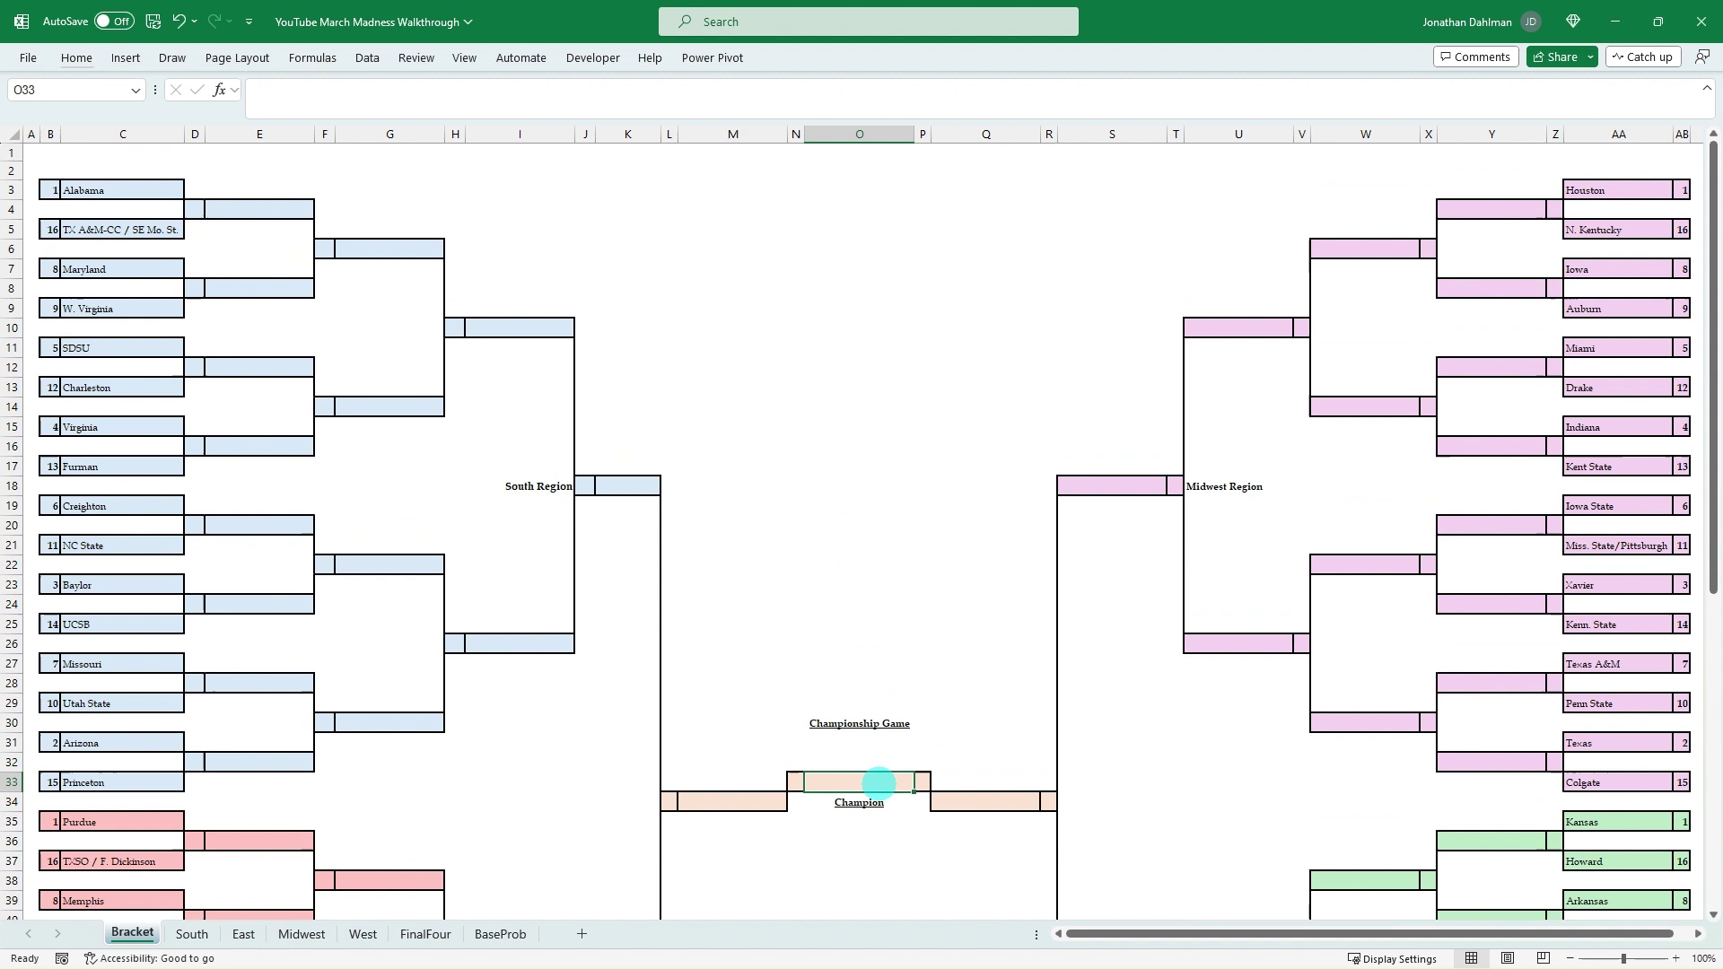
left_click(751, 801)
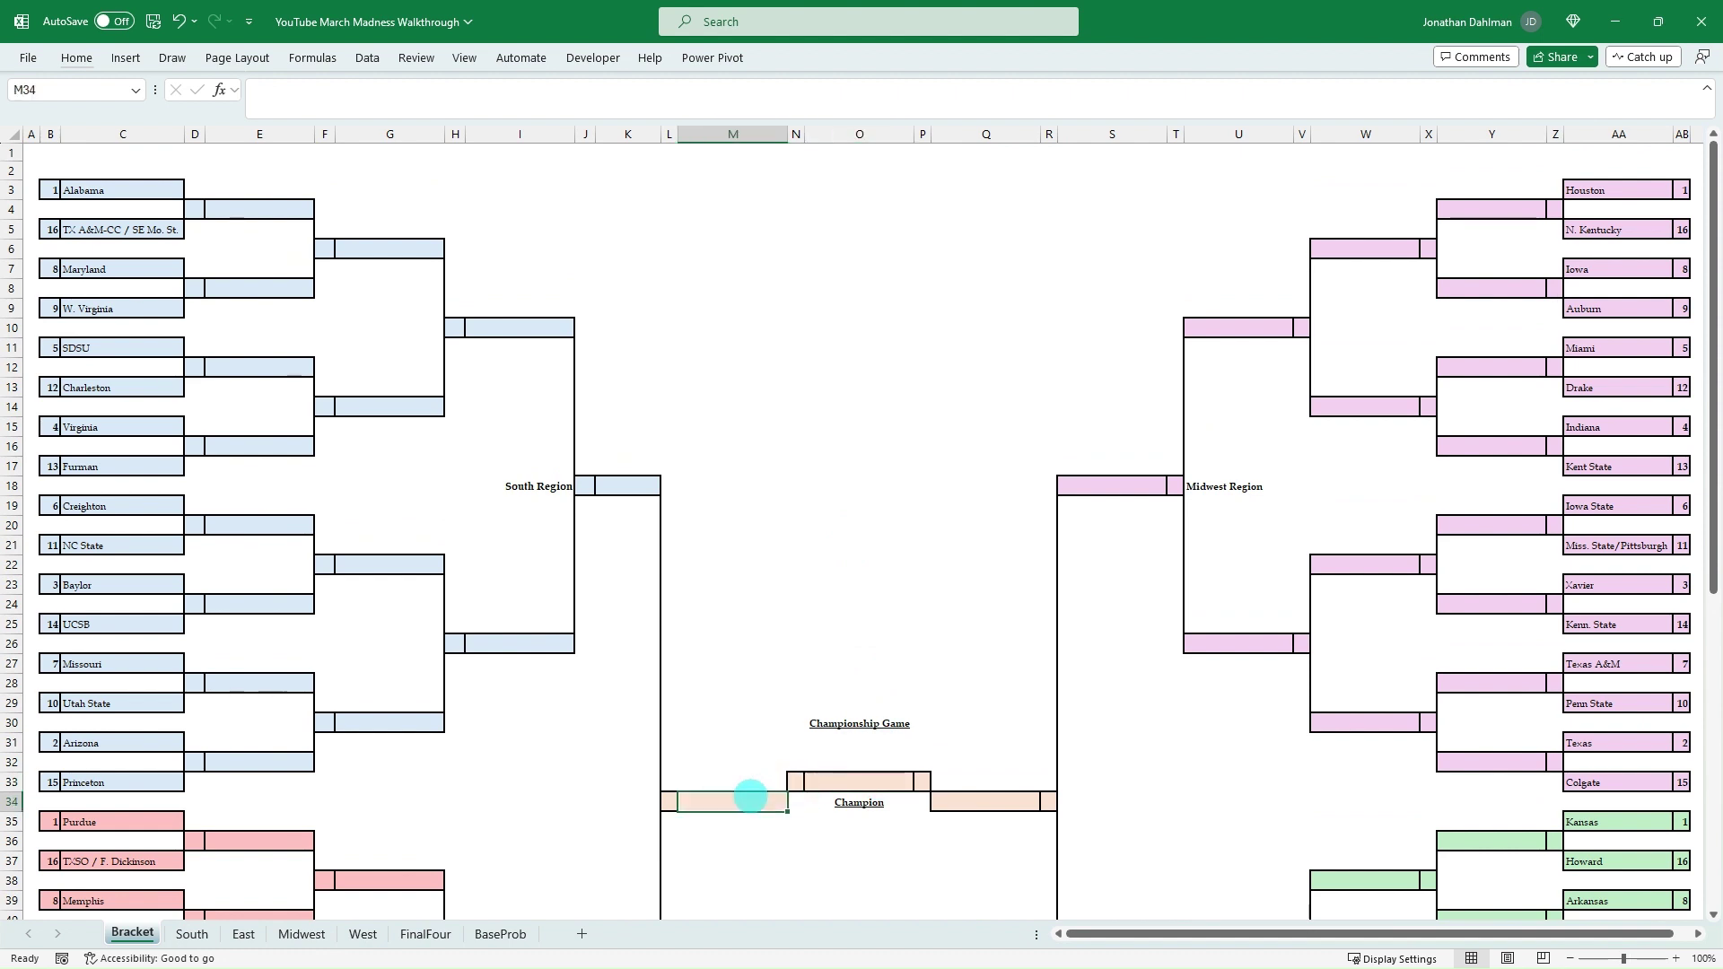
left_click(965, 803)
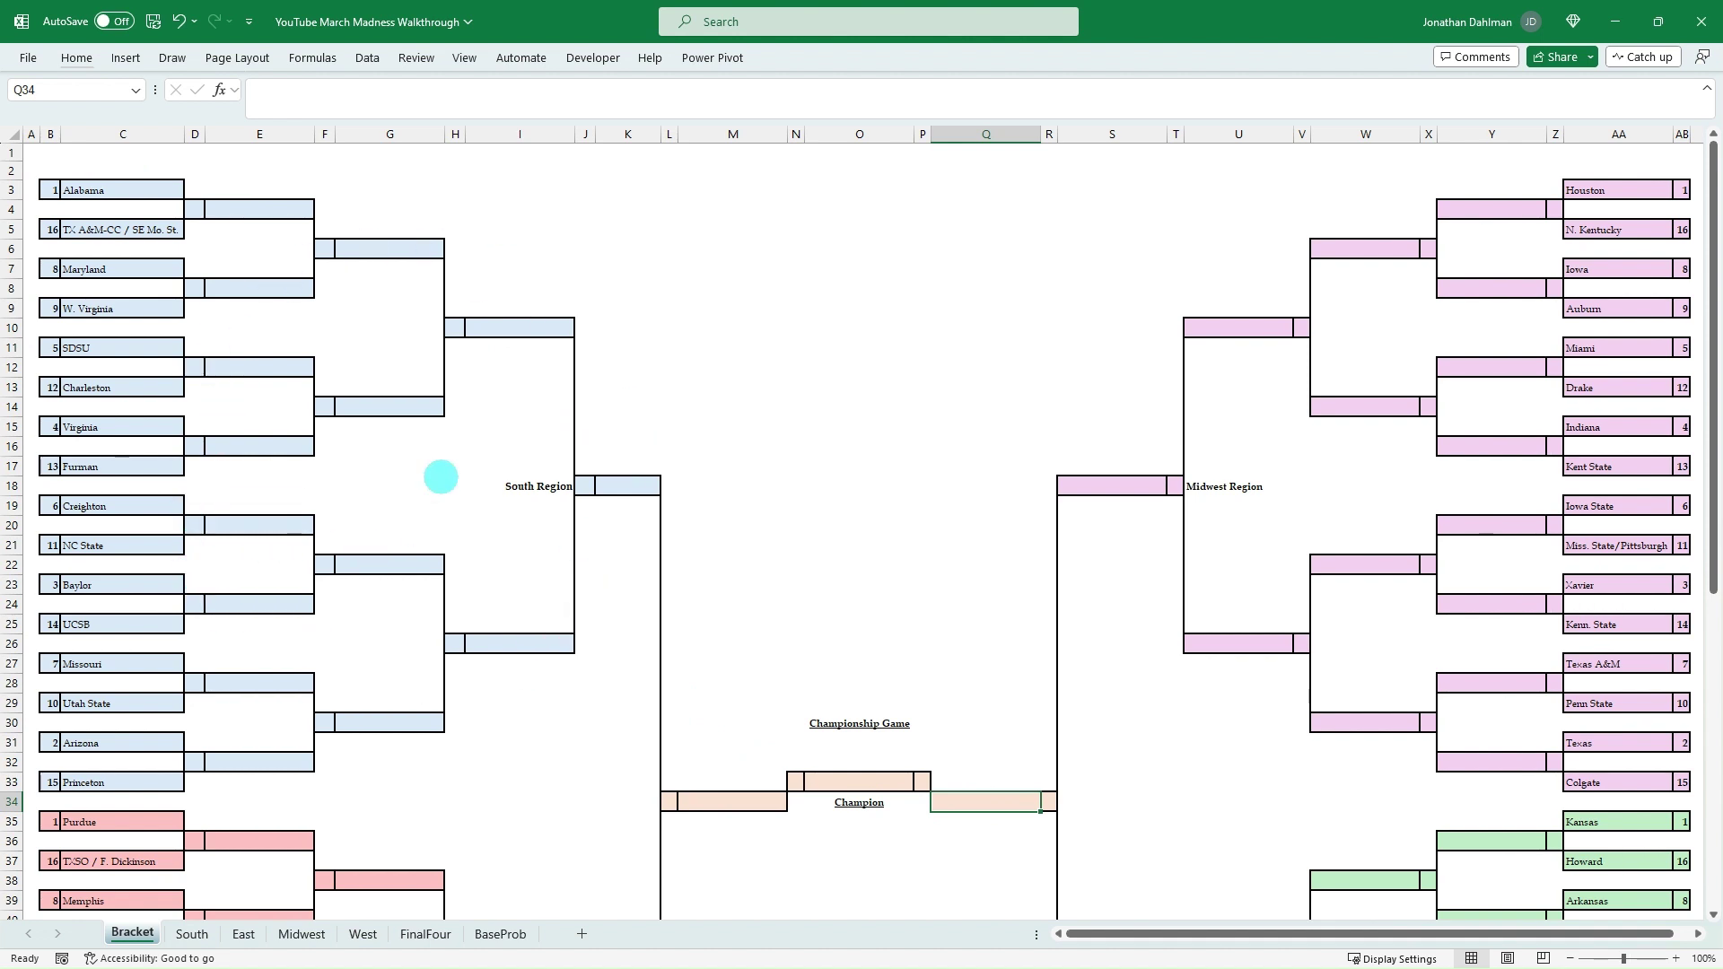
scroll(476, 369, "down", 3)
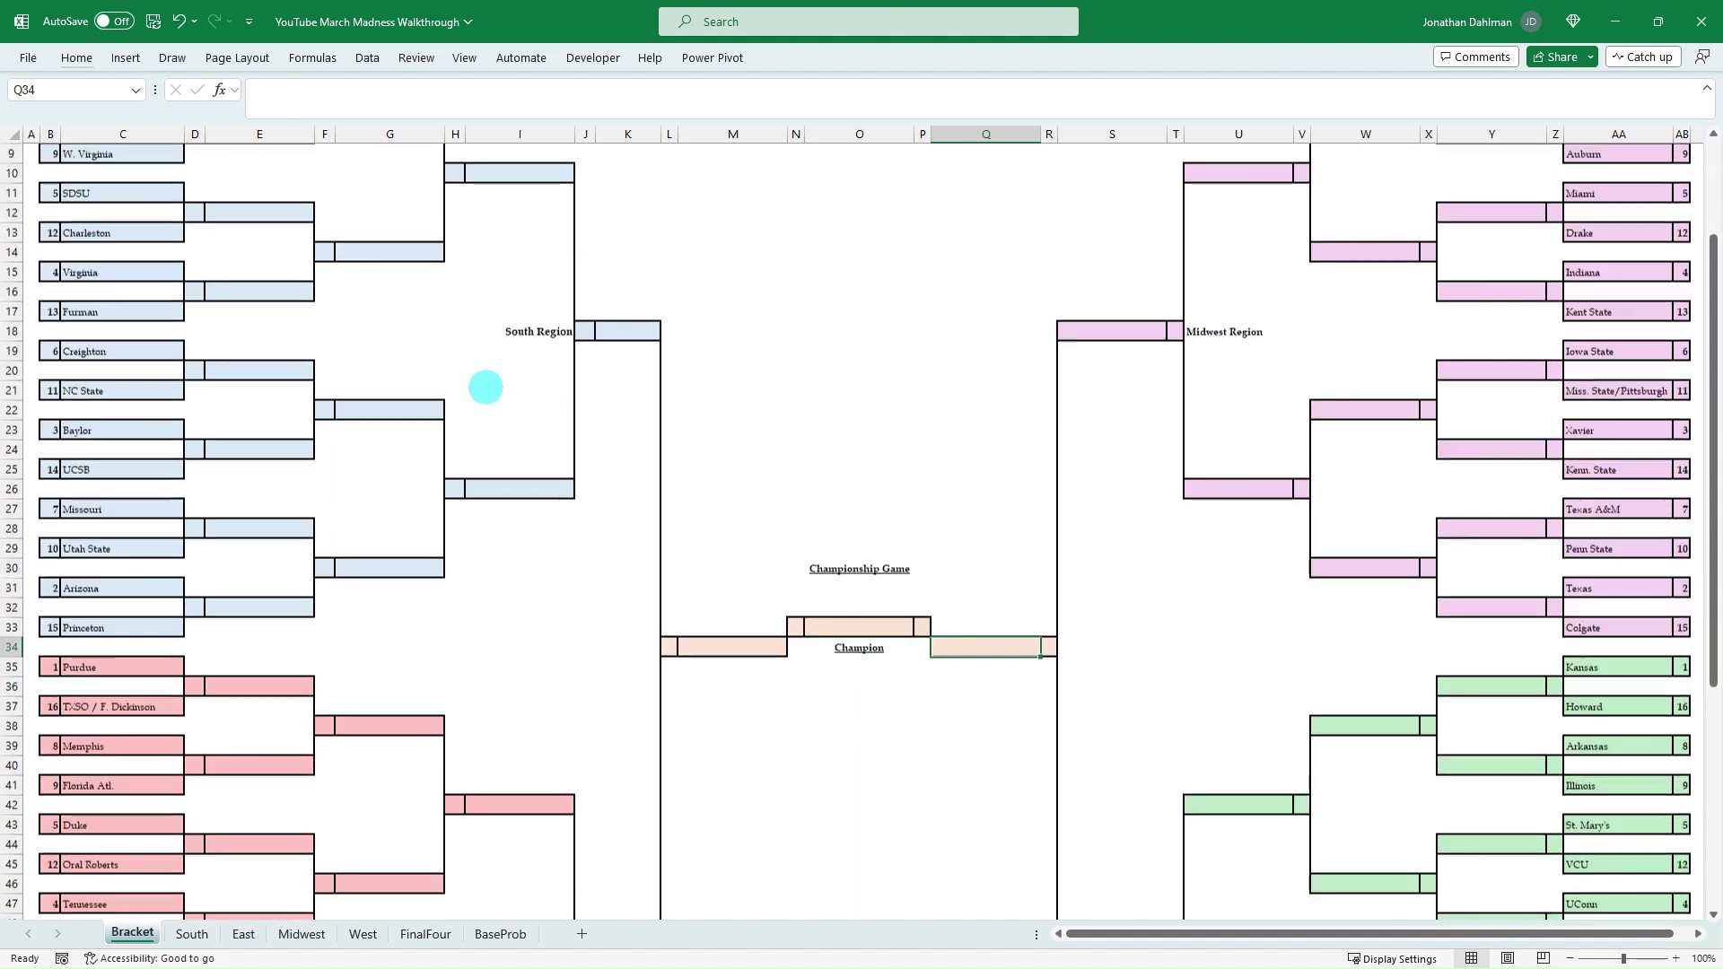
scroll(443, 421, "down", 4)
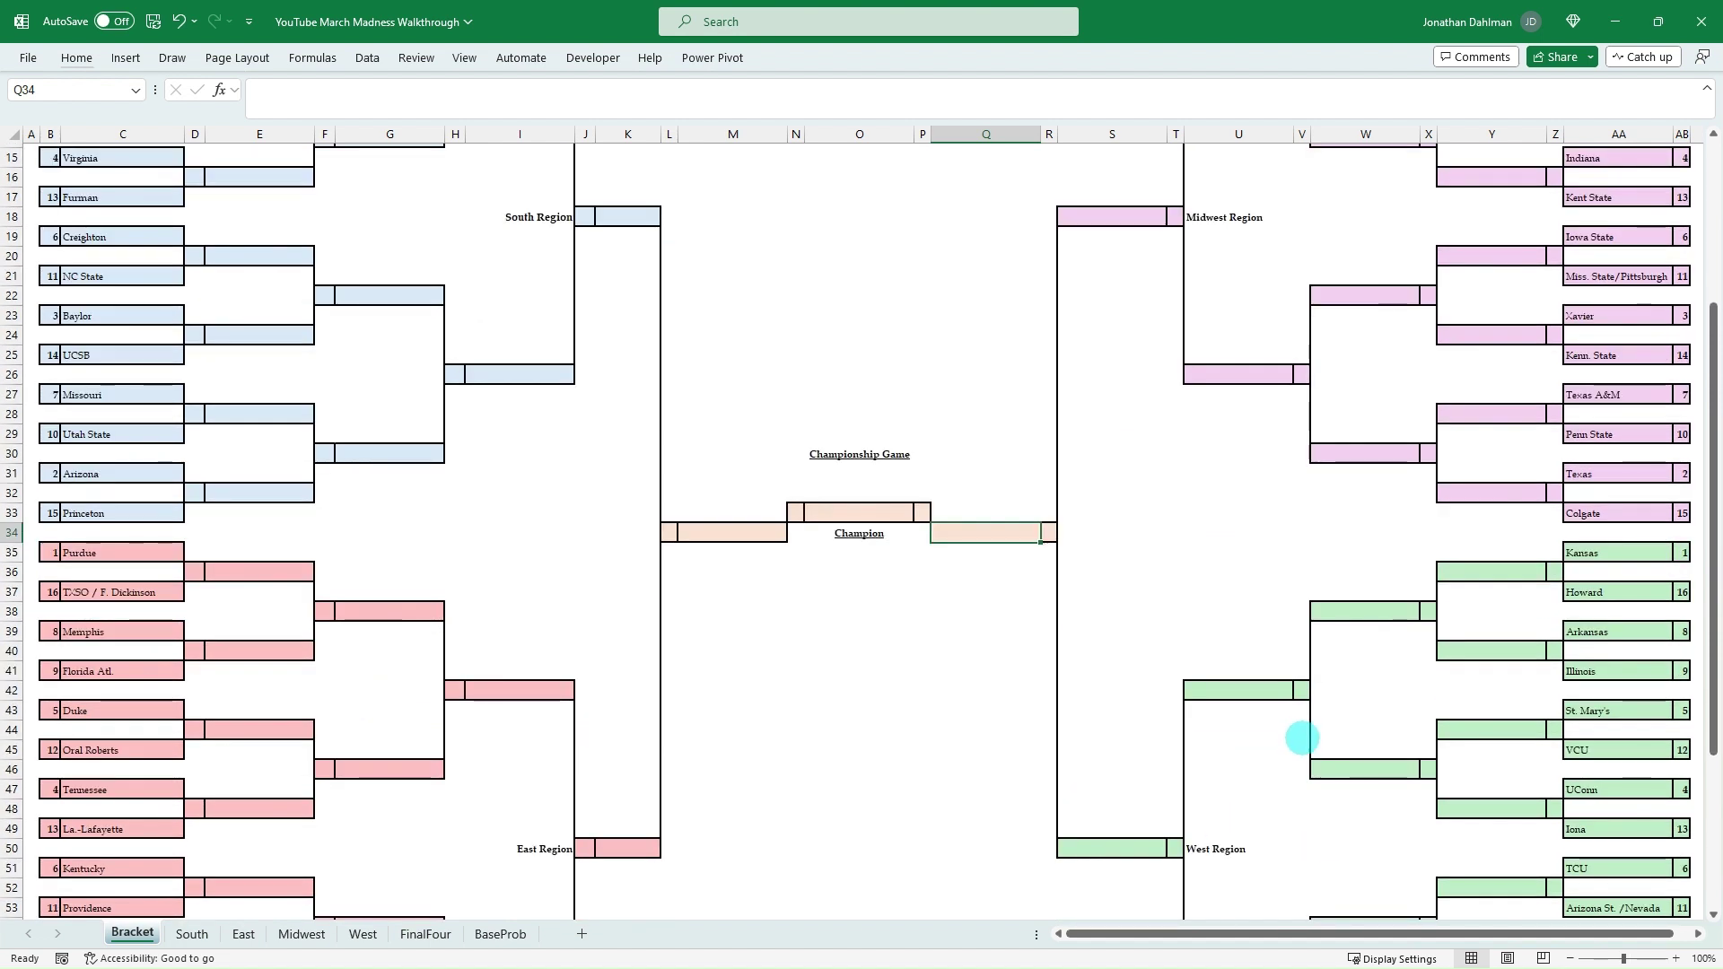
scroll(1293, 737, "up", 5)
scroll(1287, 738, "up", 1)
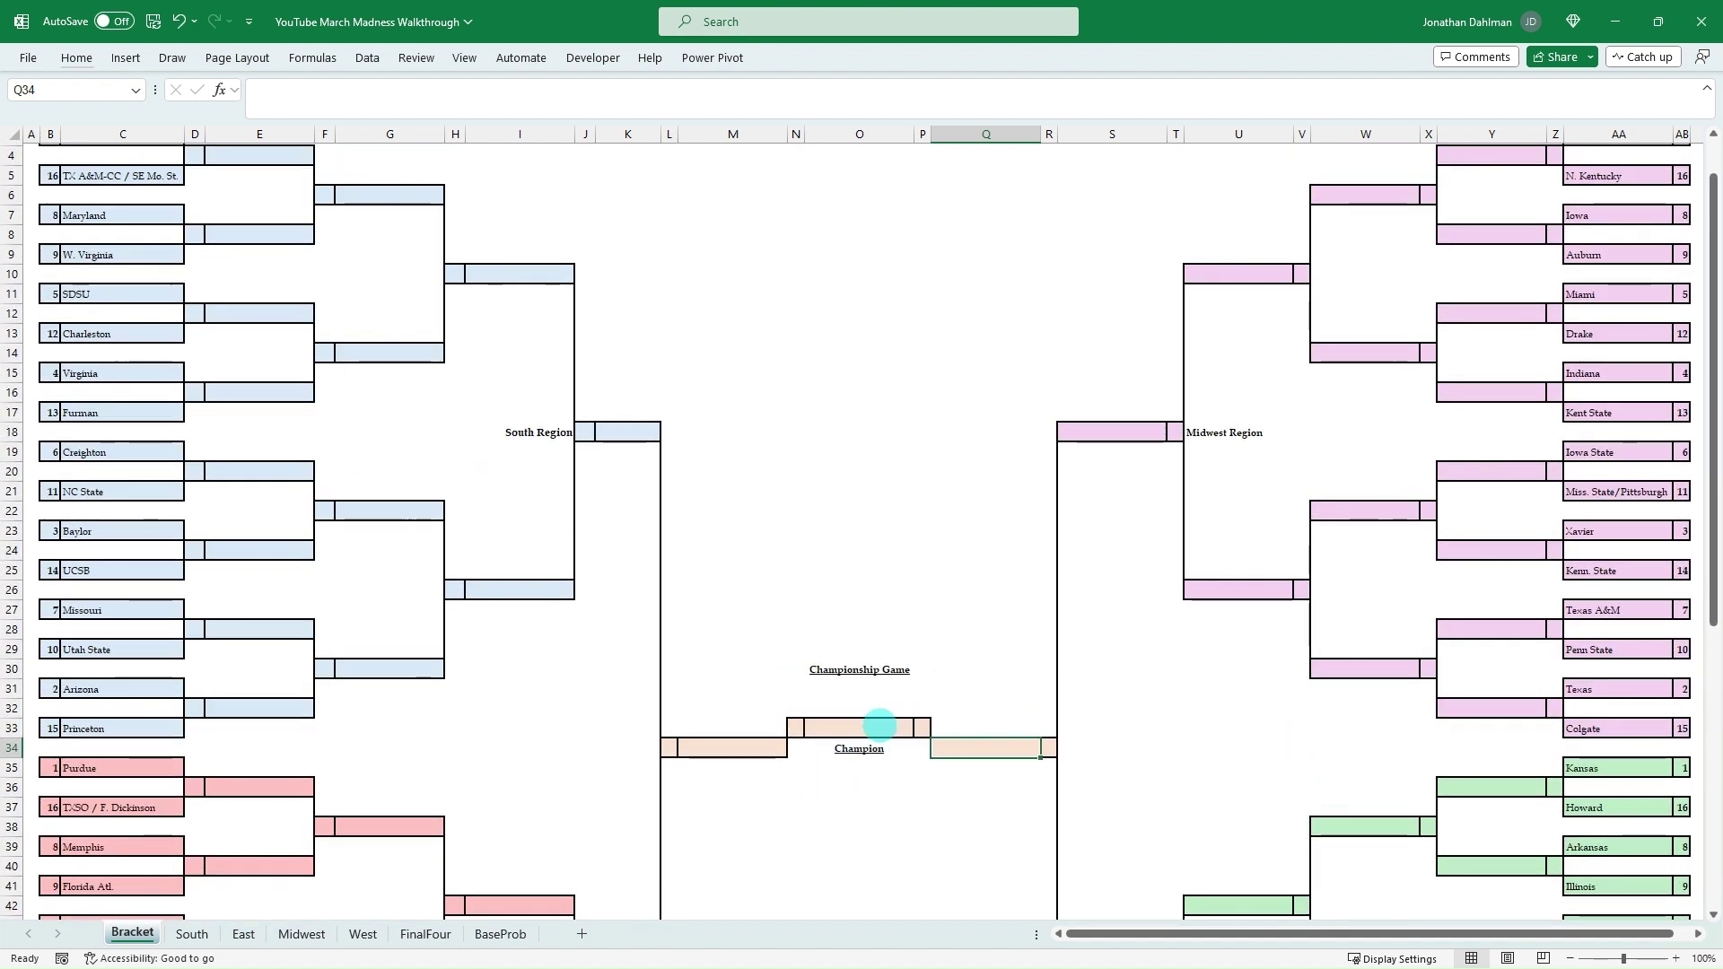
left_click(850, 723)
scroll(882, 566, "up", 1)
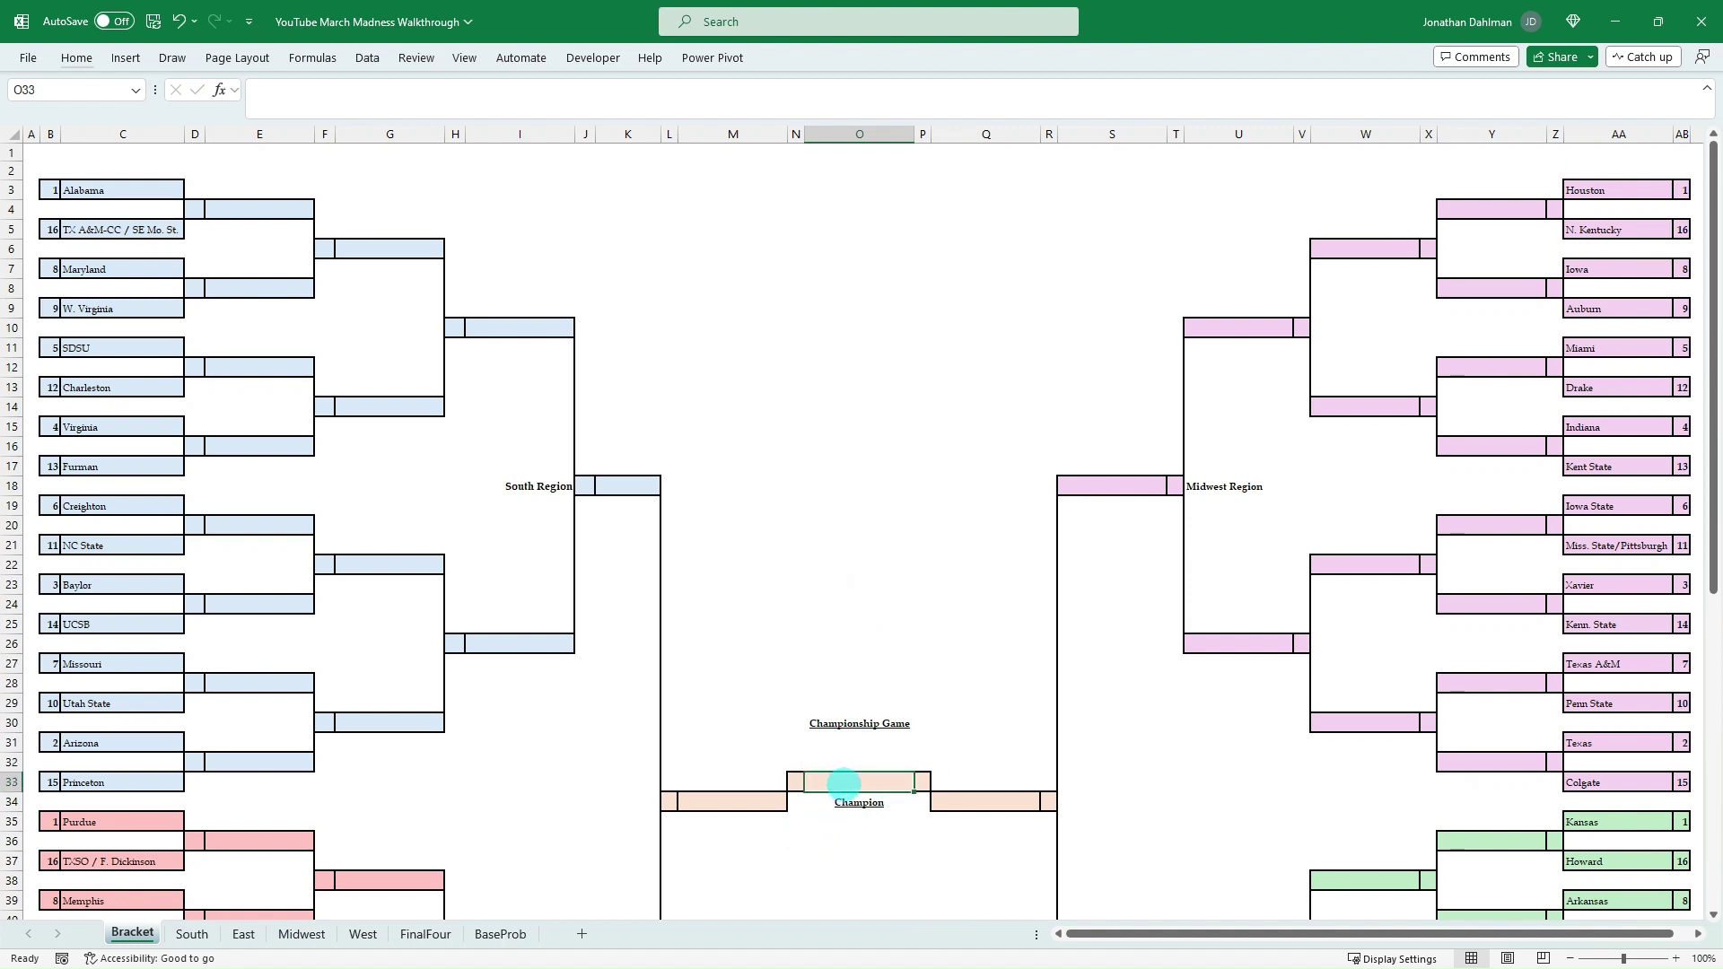
Step: In O33, build =LOOKUP(RAND(),FinalFour!L3:L66,FinalFour!C3:C66) for the champion
type("=")
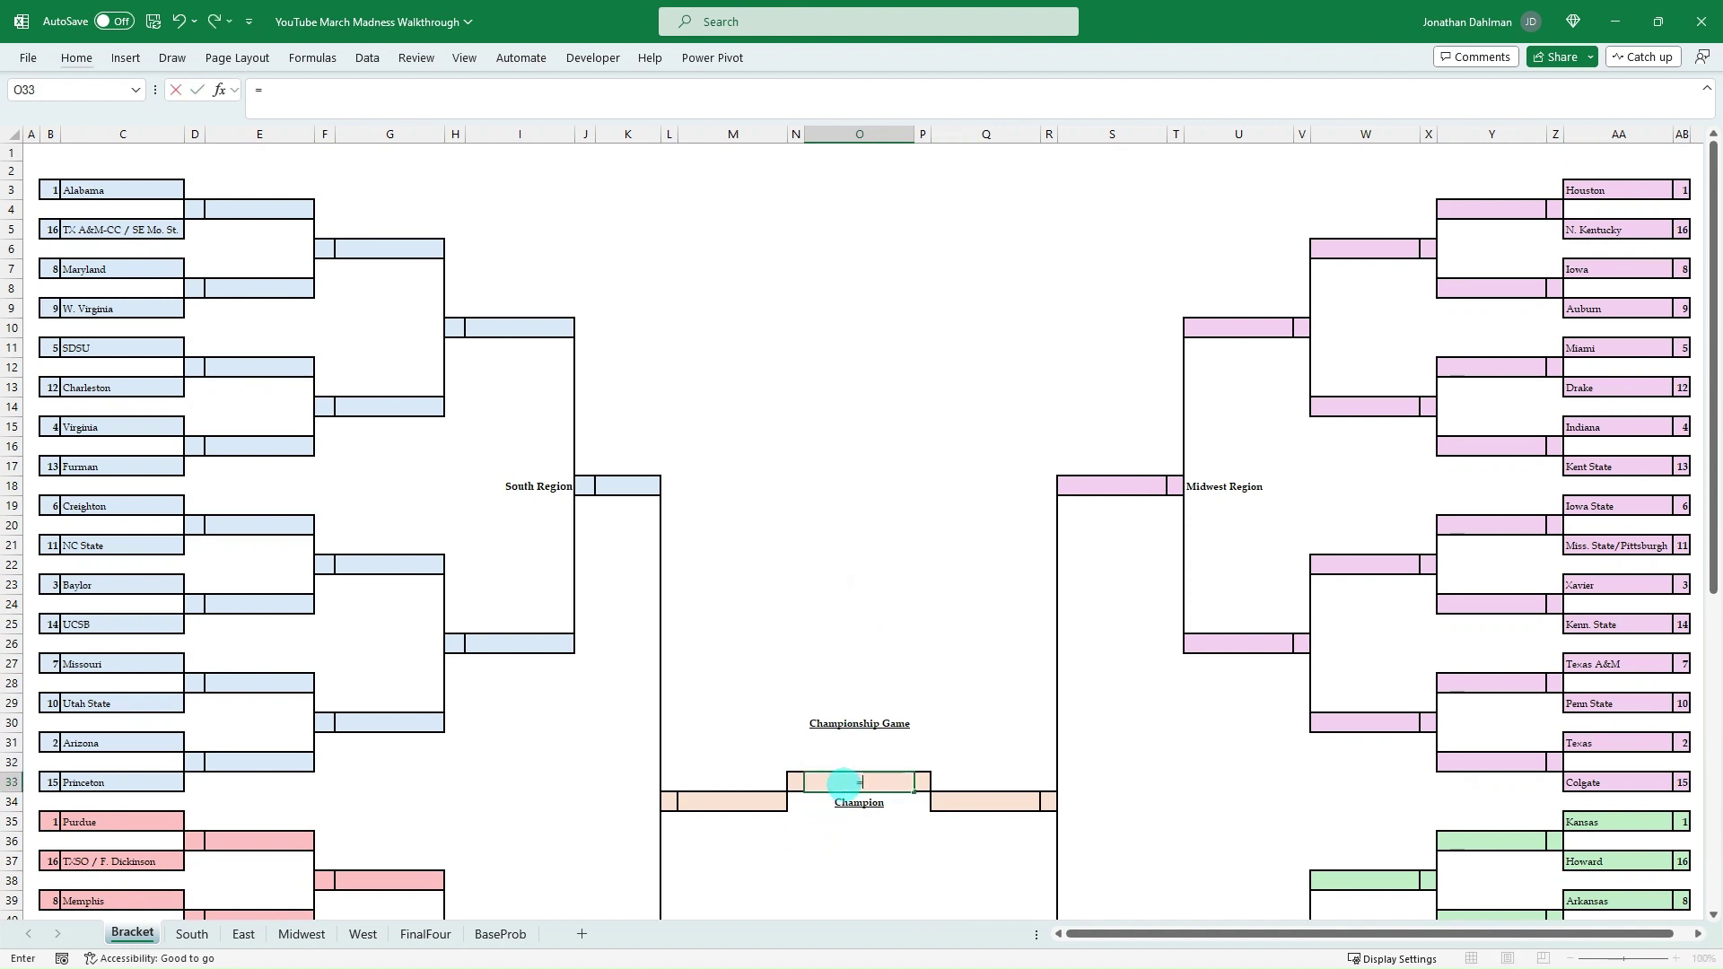
type("look")
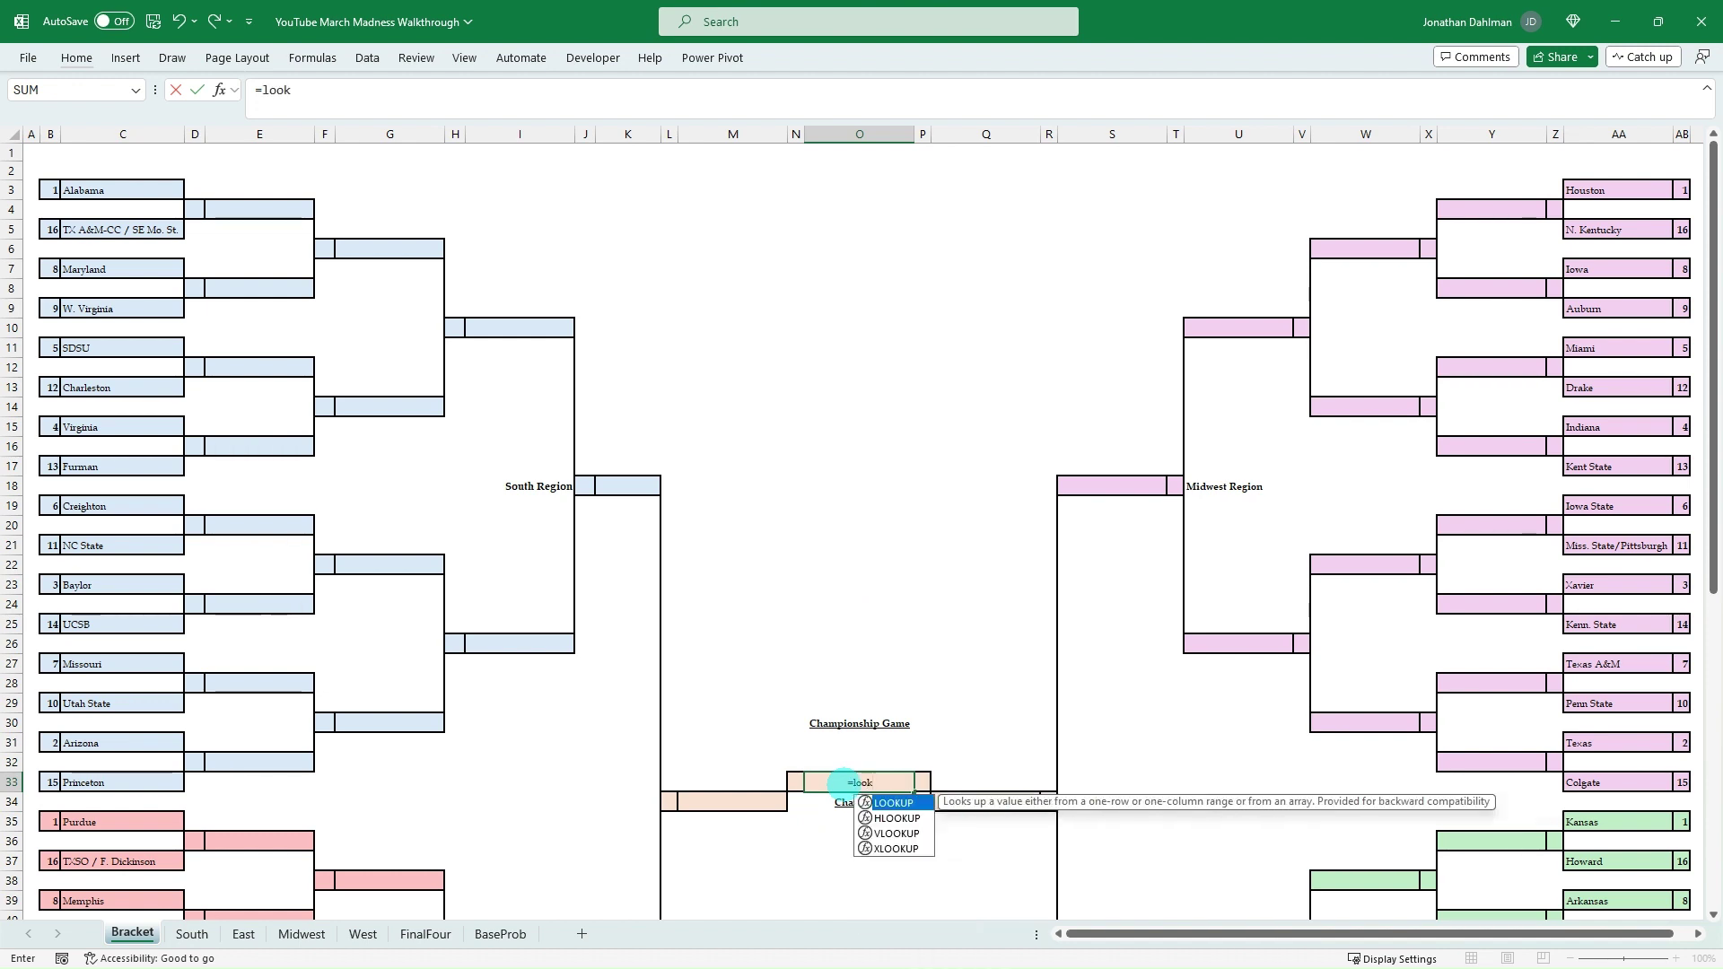
key("Tab")
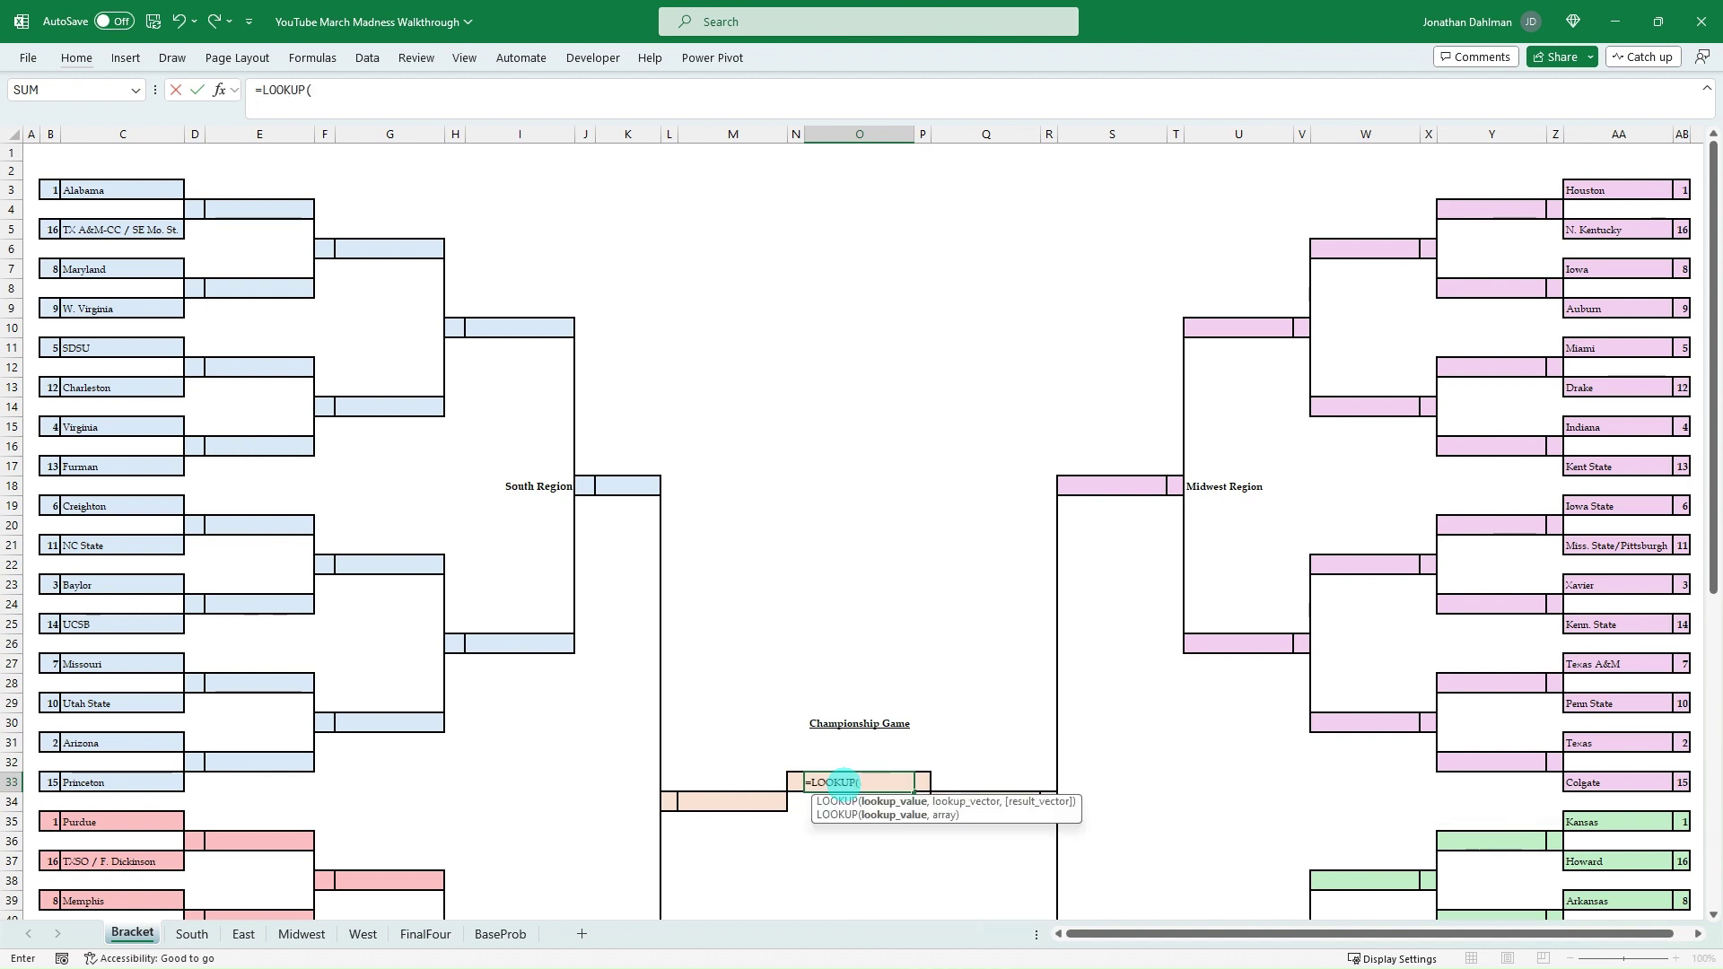
type("rand")
key("Tab")
type("),")
left_click(424, 942)
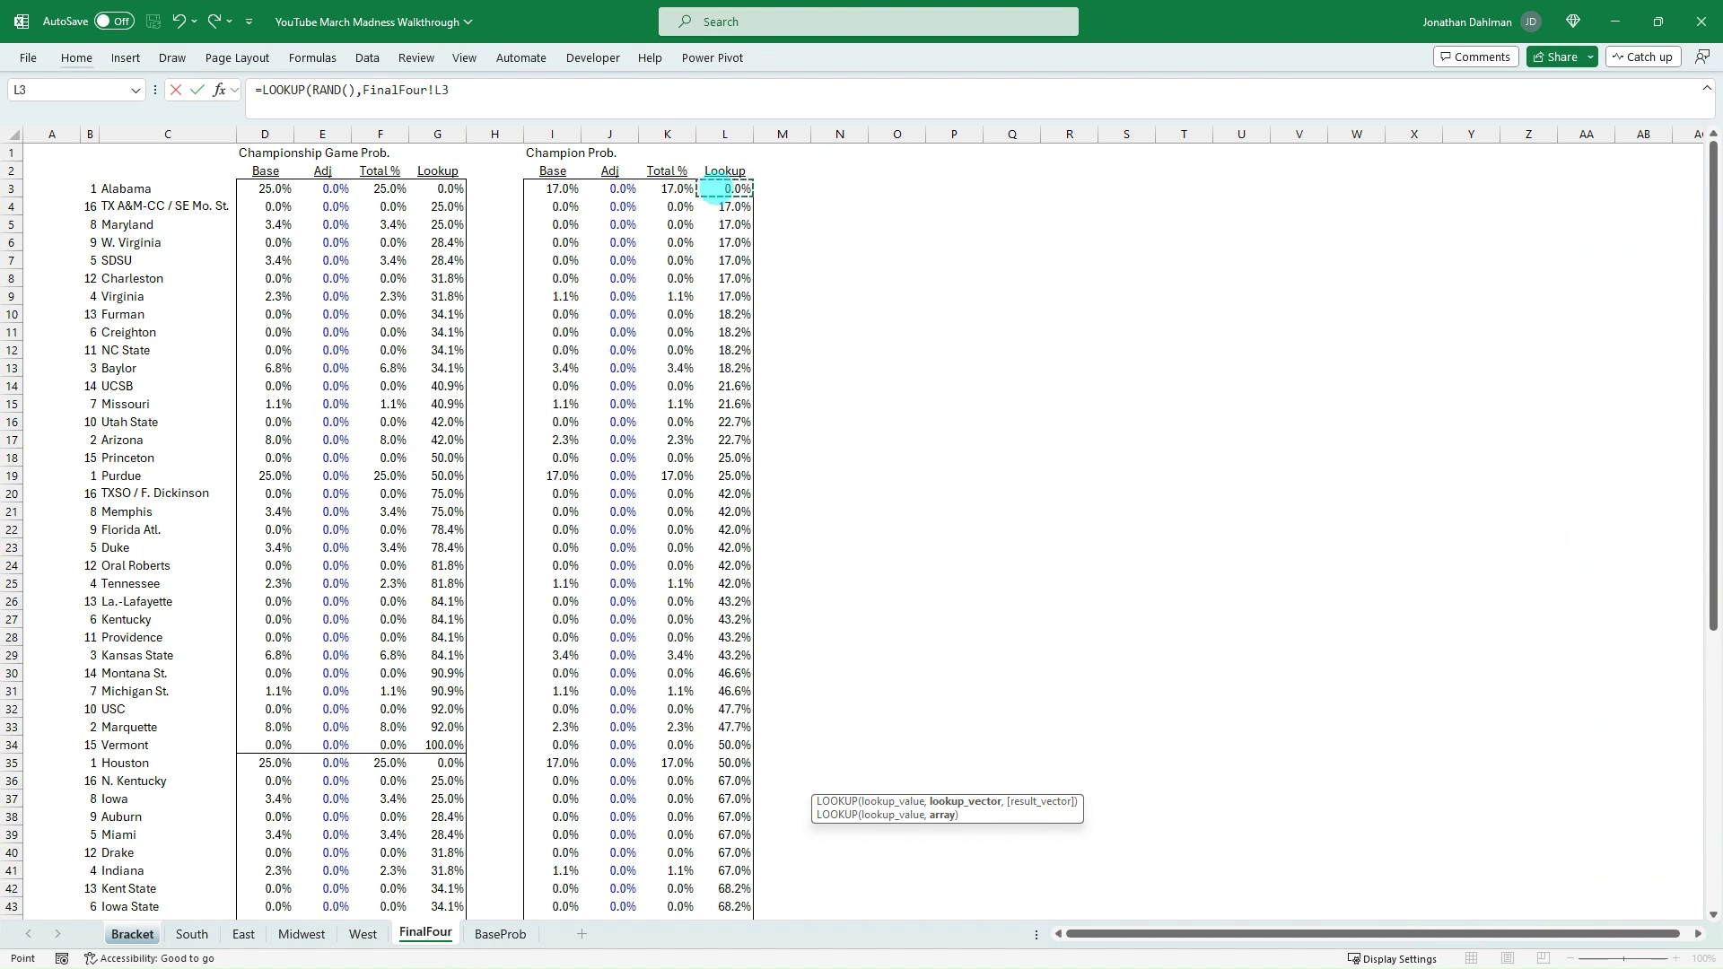
key("ctrl+shift+Down")
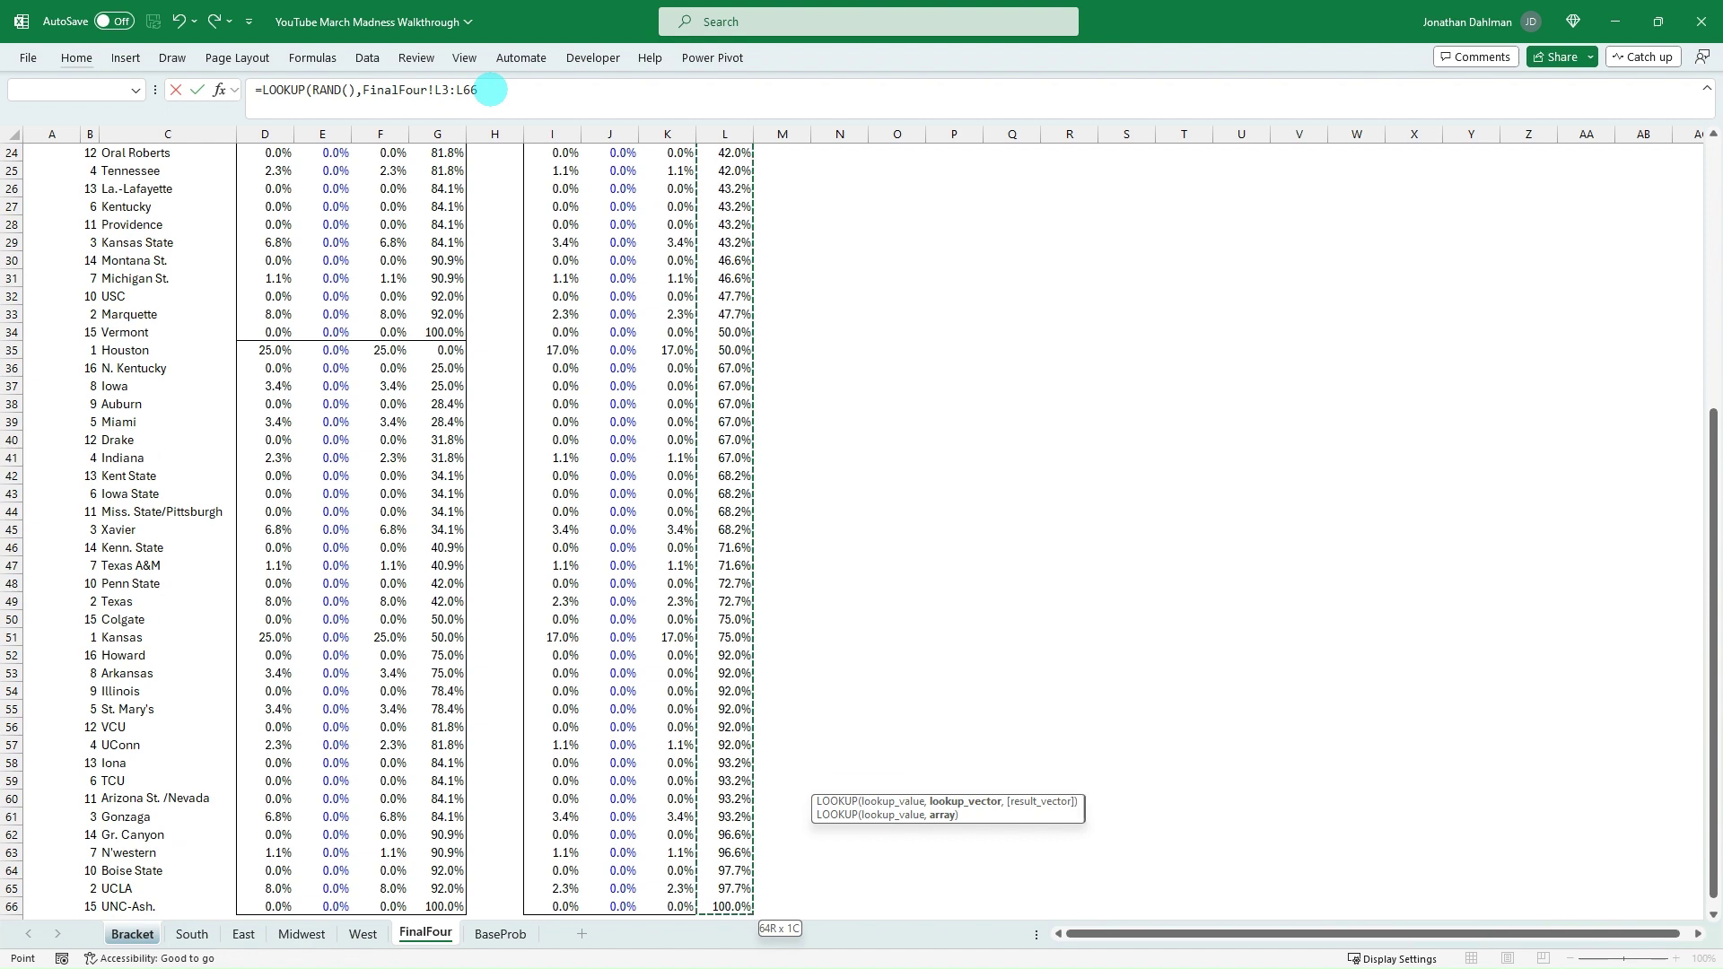
type(",")
left_click(656, 169)
key("ctrl+Up")
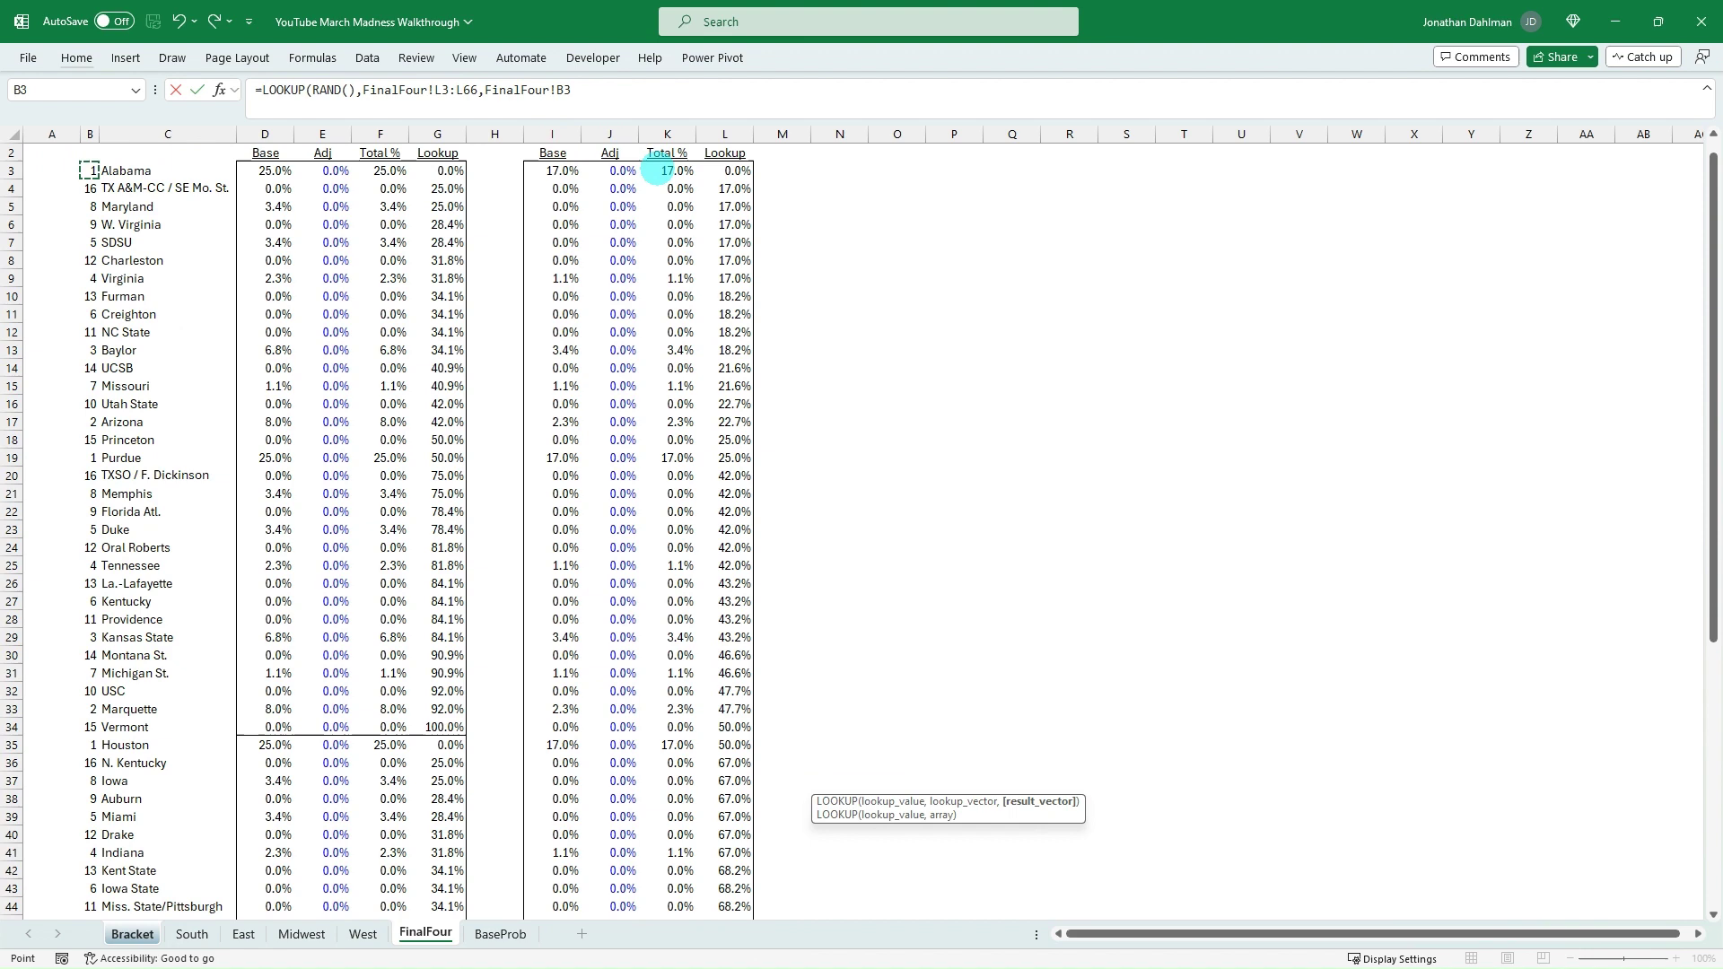
key("Right")
key("ctrl+shift+Down")
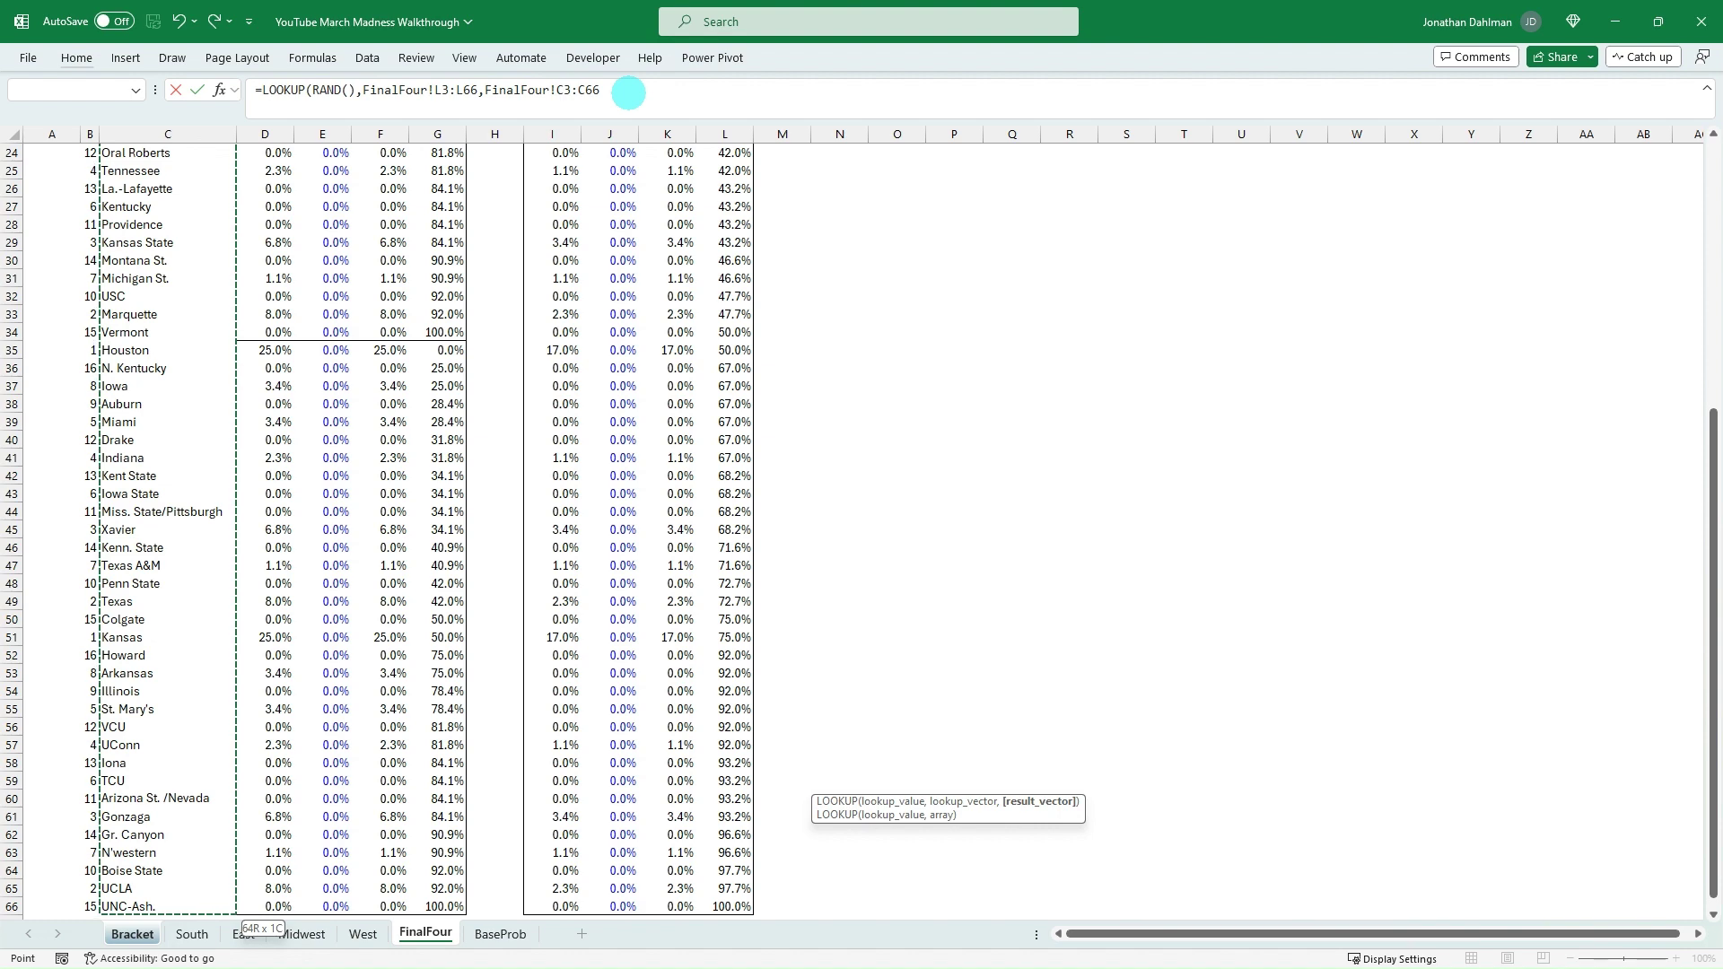
Step: Commit the champion LOOKUP formula and recalculate with F9 to draw a champion
type(")")
key("Return")
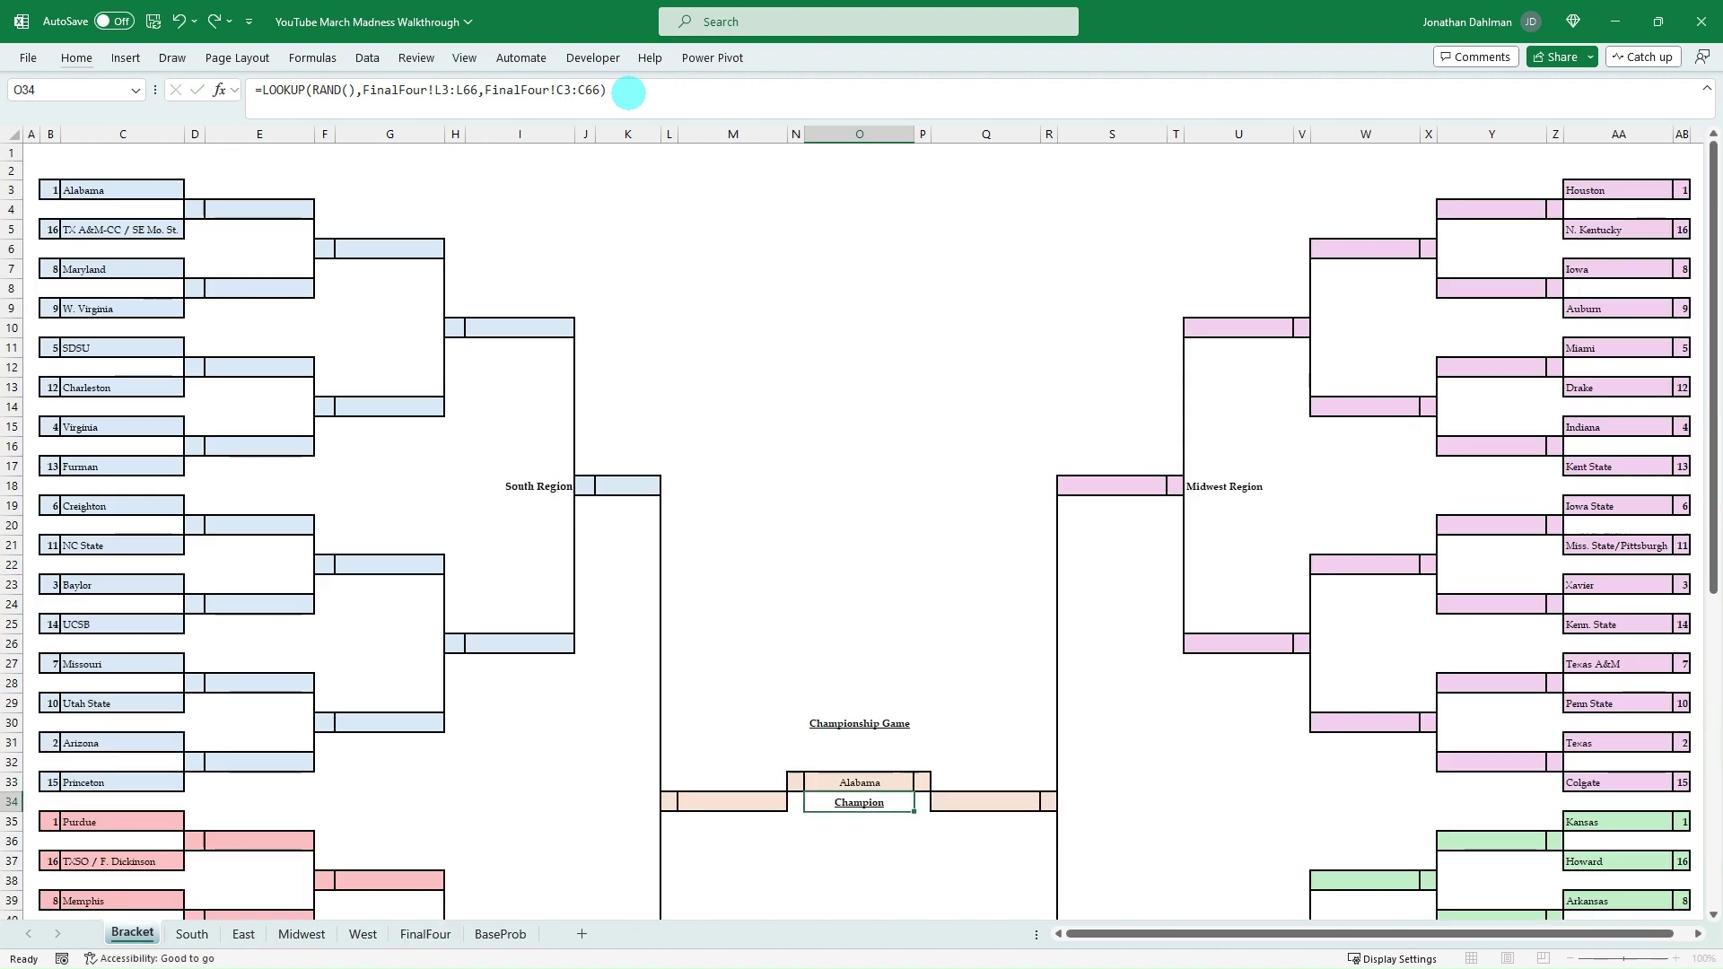
key("Up")
scroll(908, 500, "down", 2)
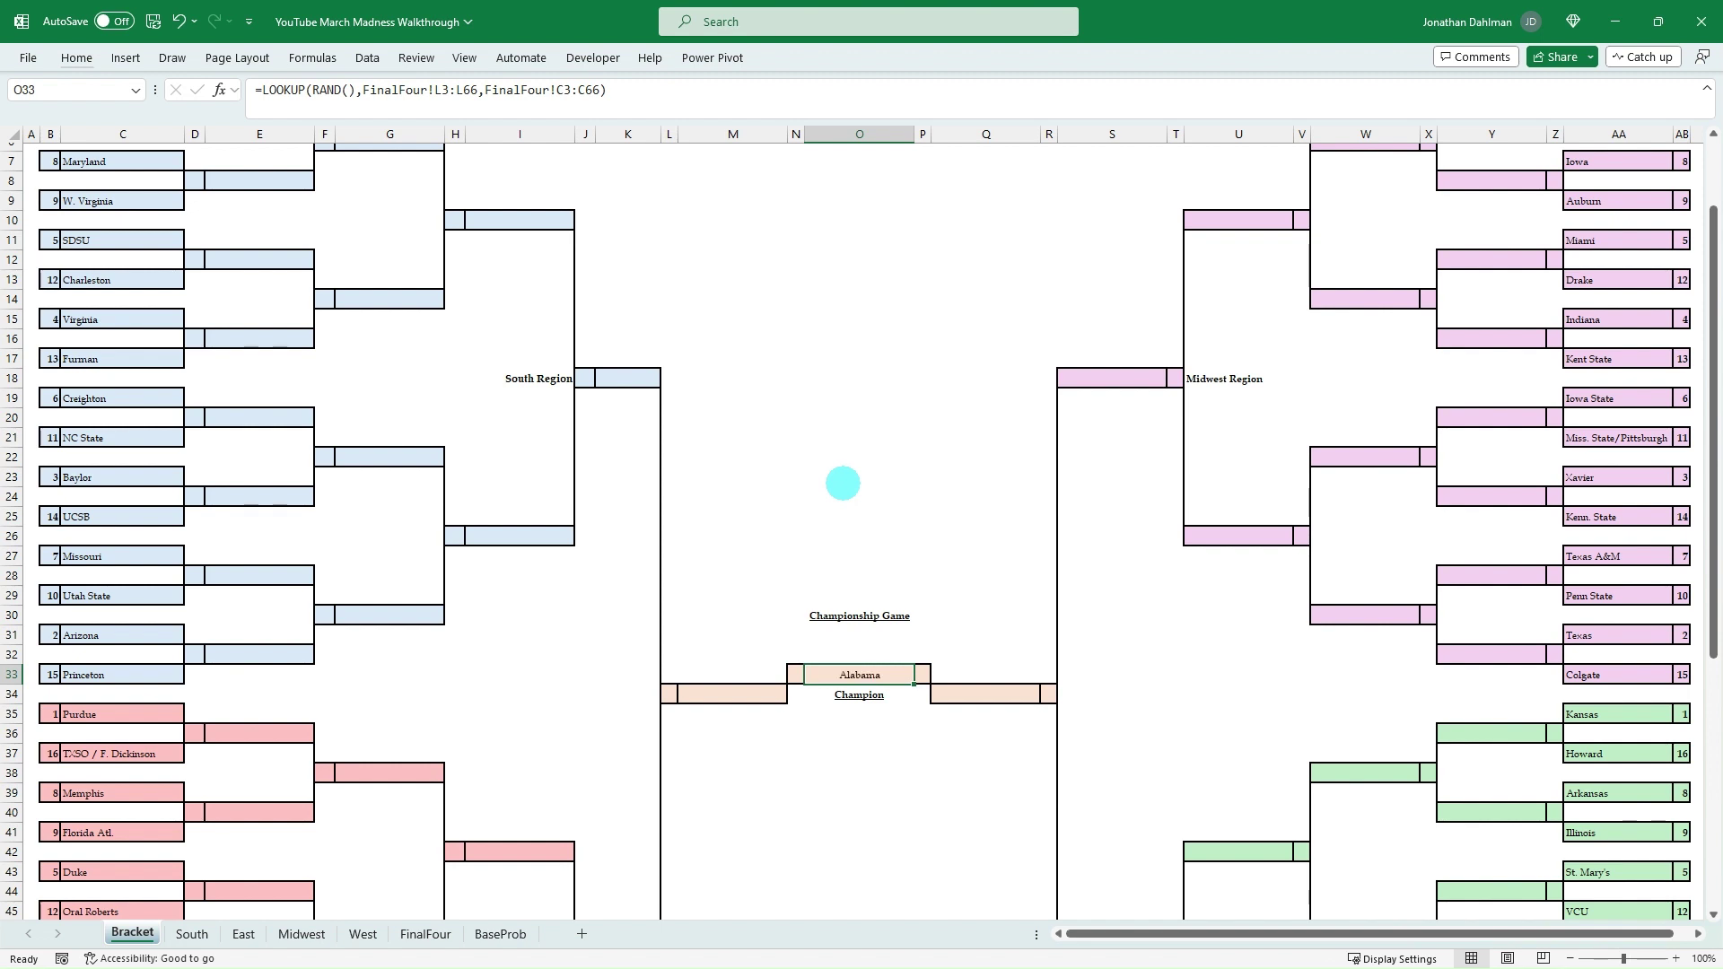
key("F9")
key("F9")
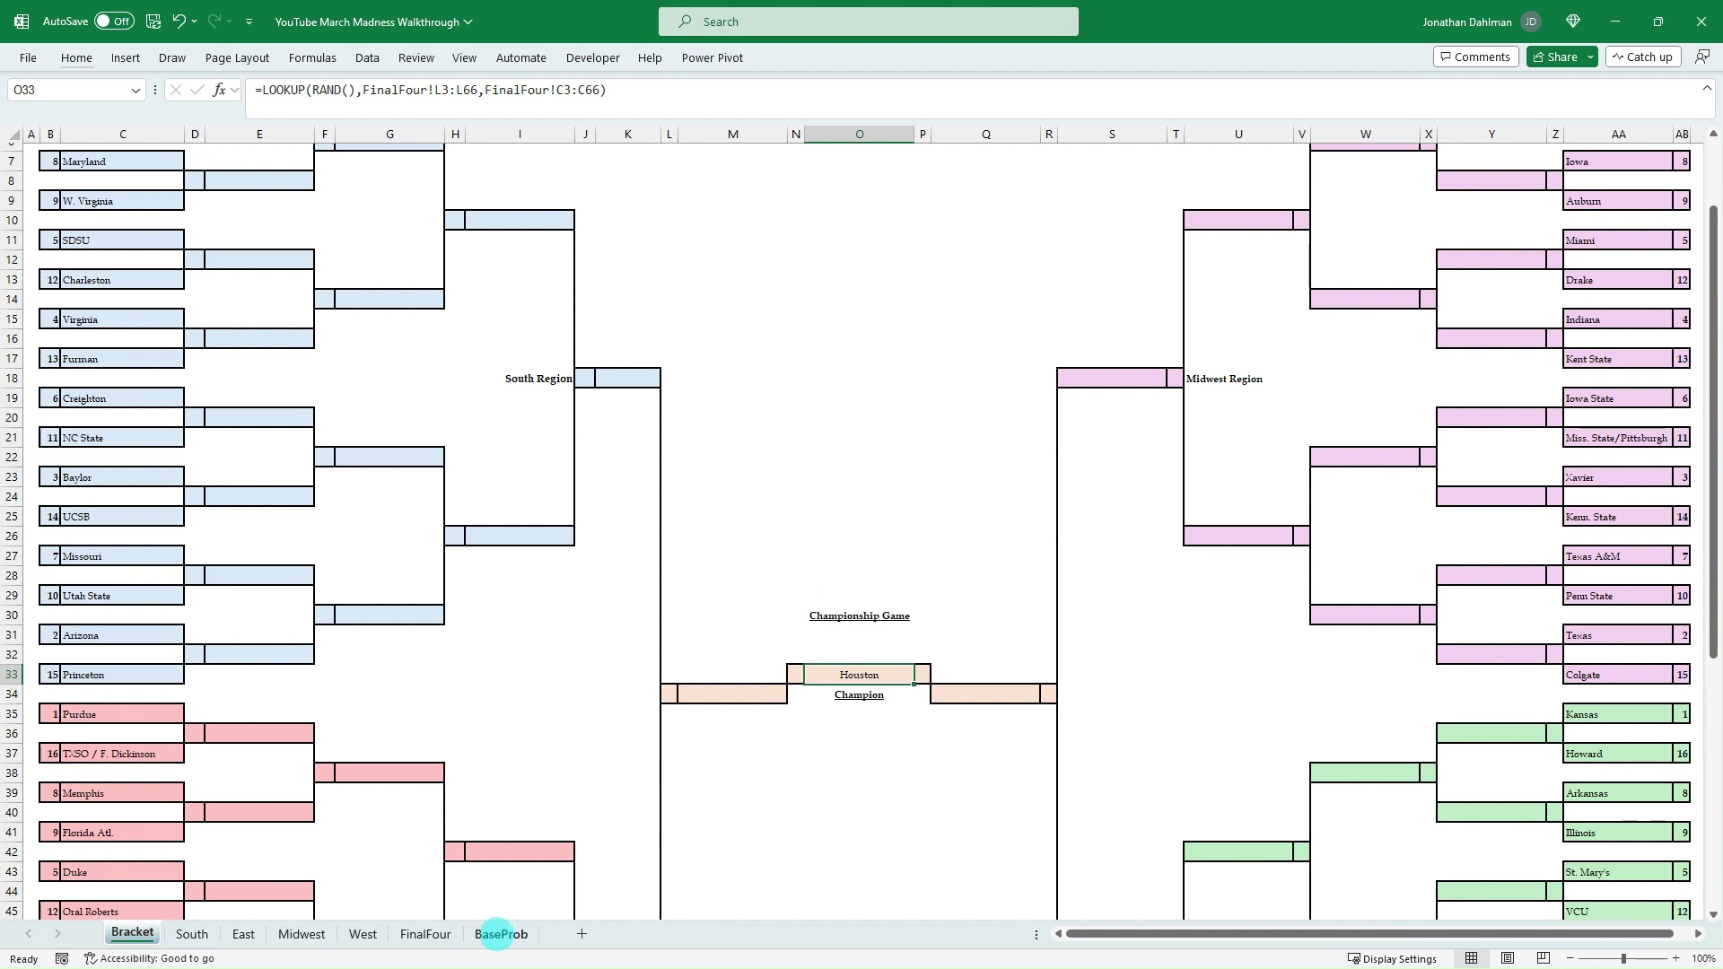
Step: Check FinalFour's Lookup column L and the Total % formulas in K3 through K19
left_click(426, 934)
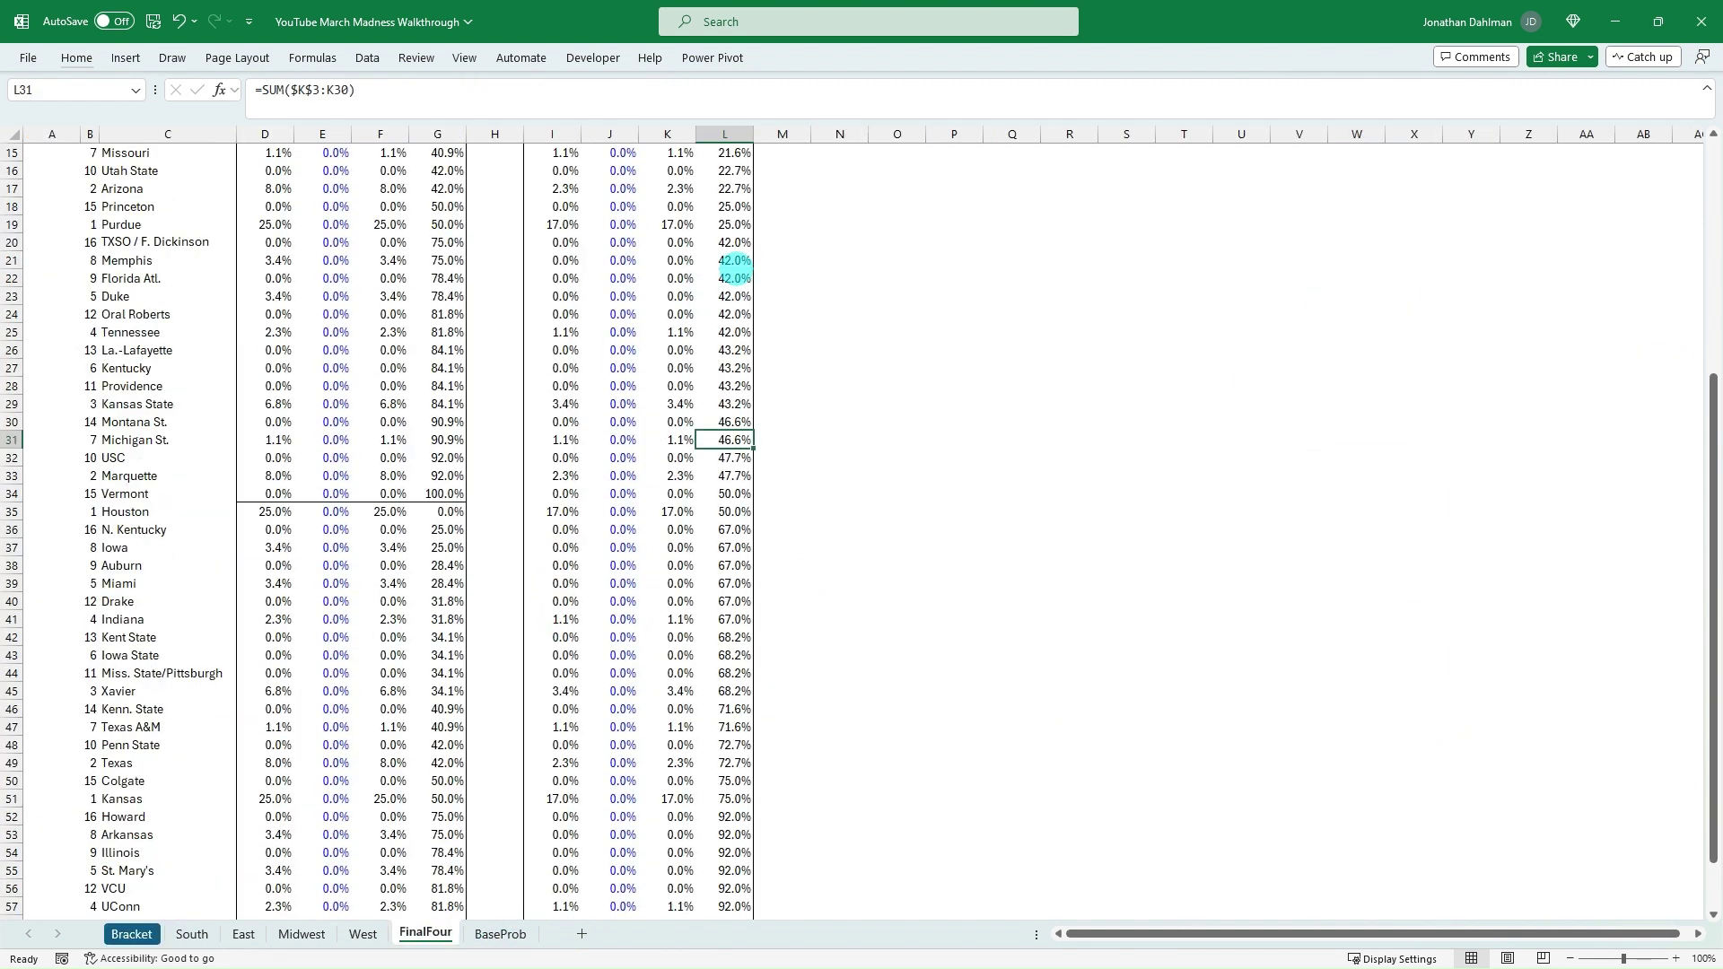
scroll(734, 269, "up", 5)
left_click(729, 133)
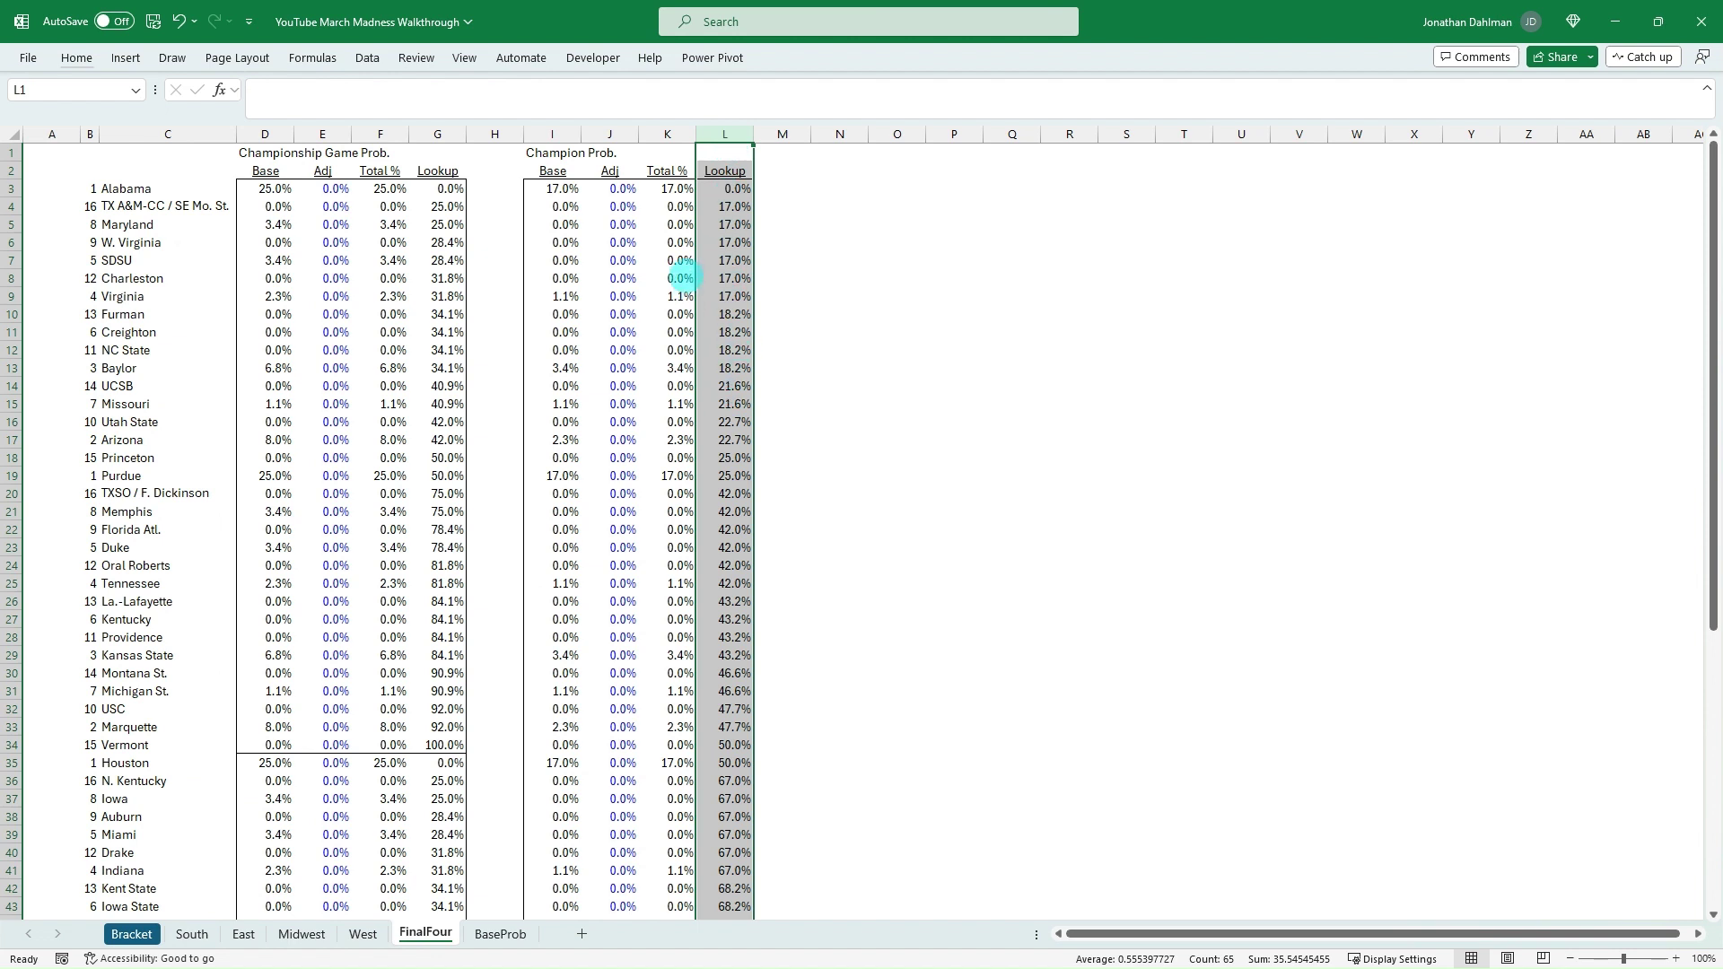
left_click(677, 261)
left_click(673, 314)
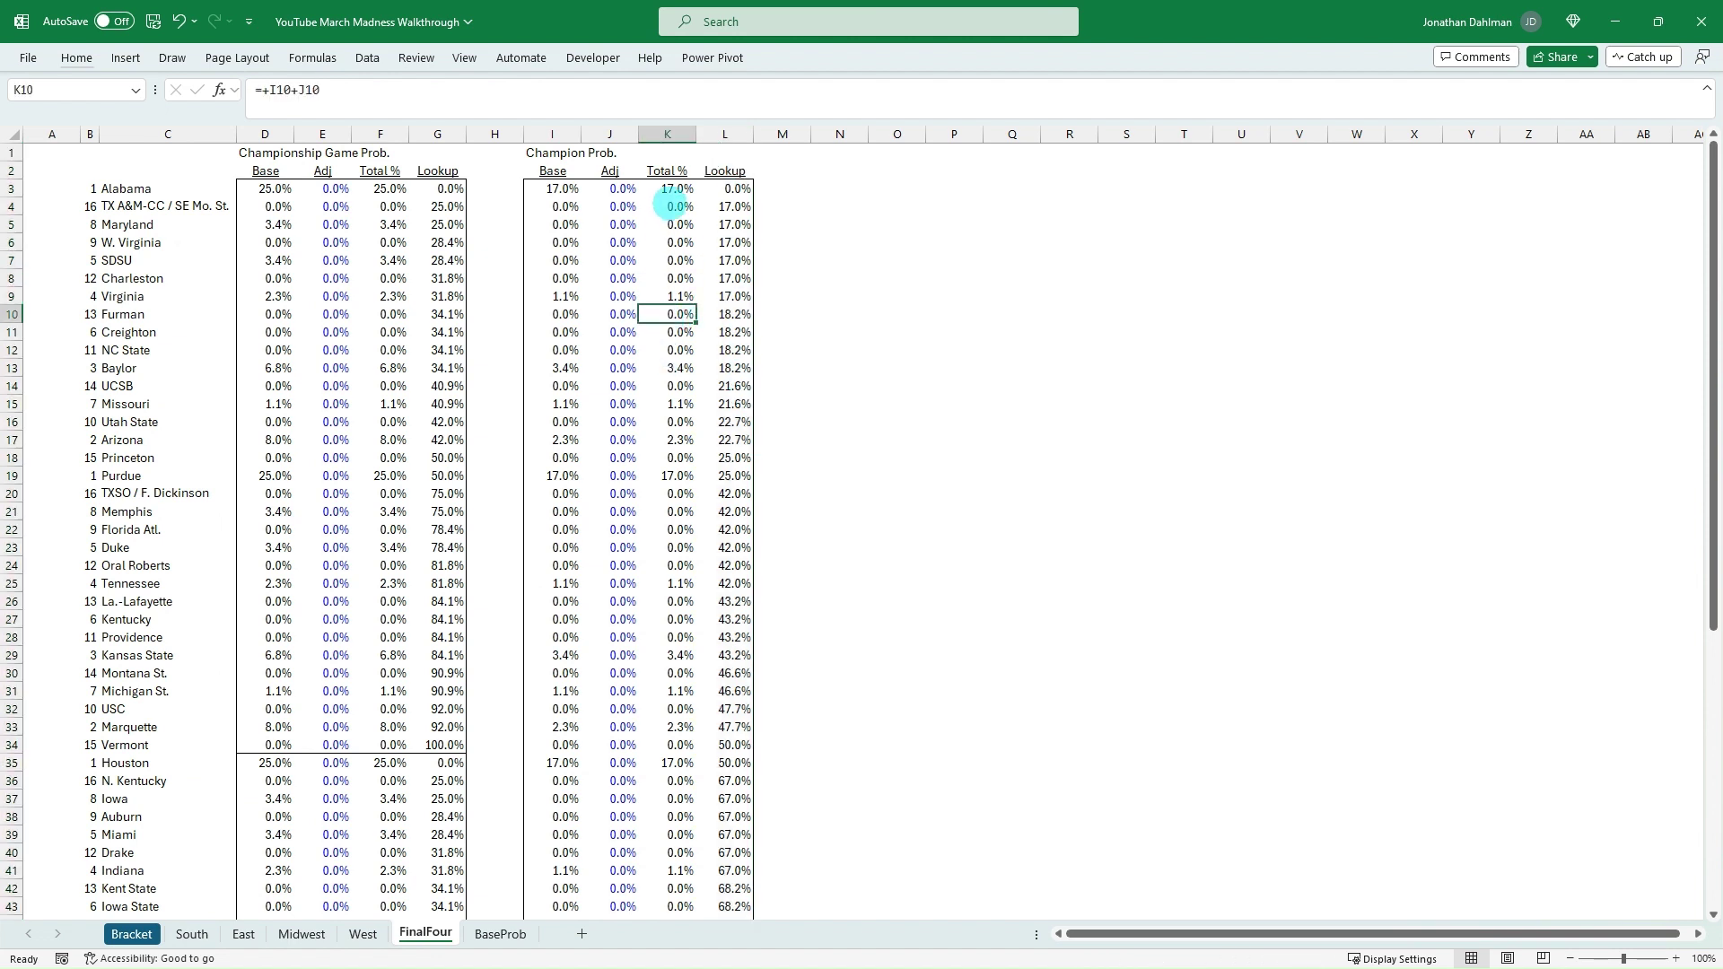
left_click(673, 188)
left_click(674, 224)
left_click(682, 279)
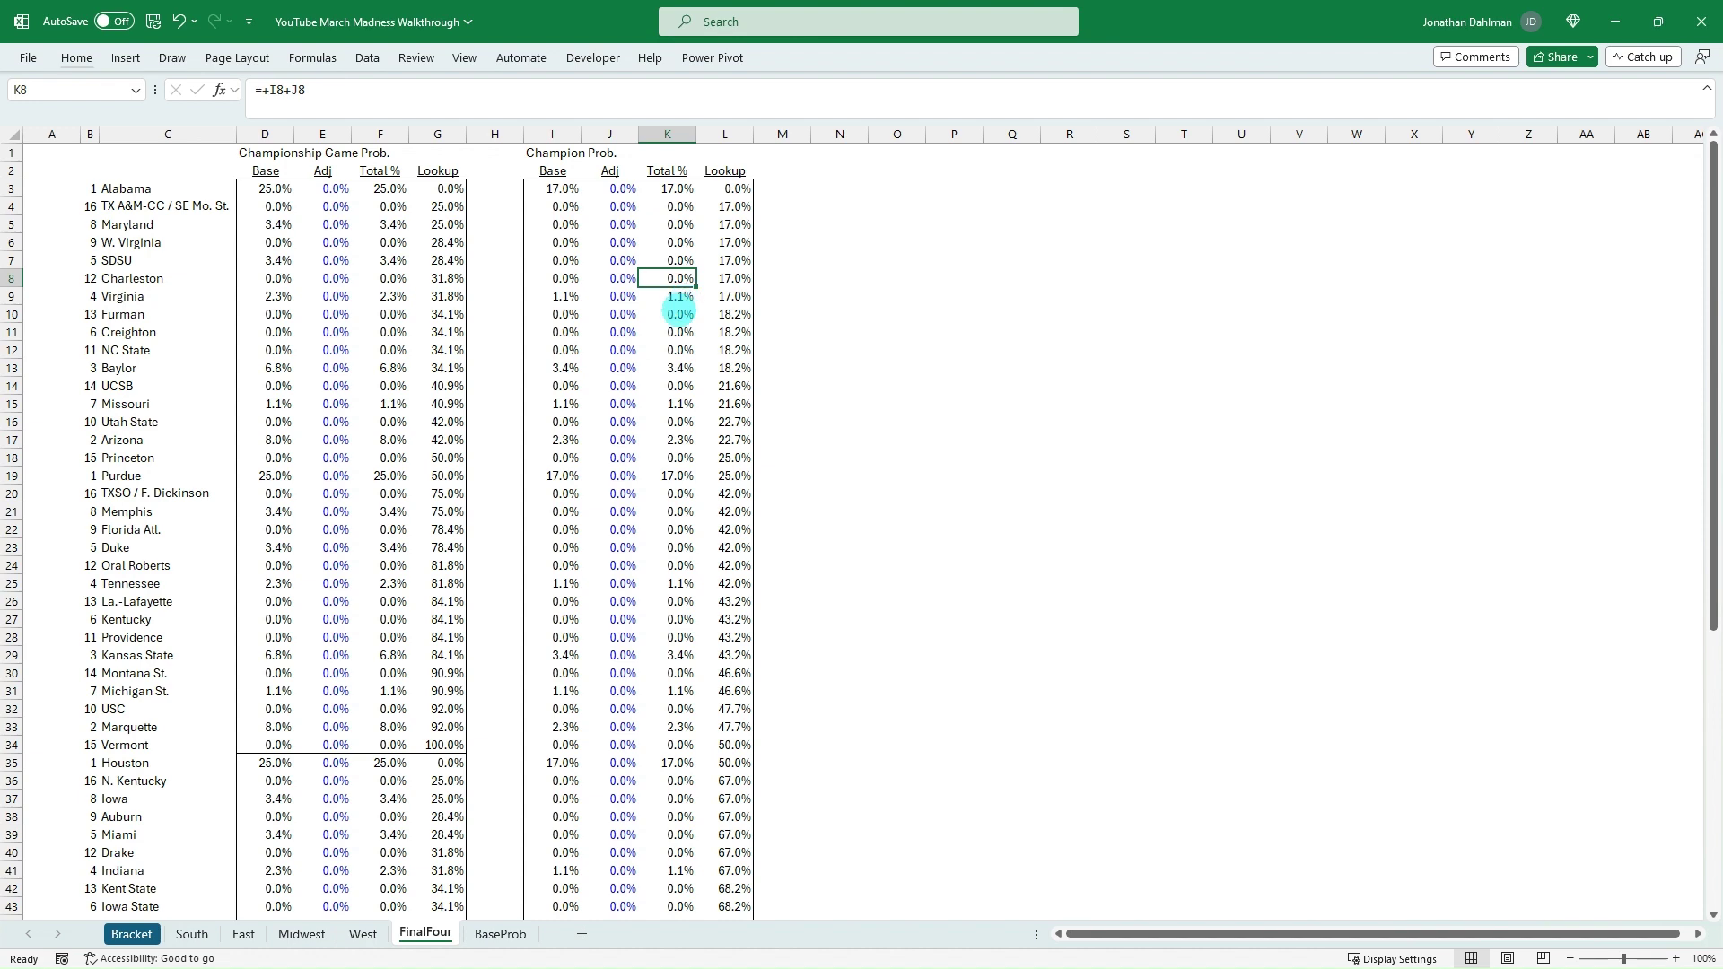
left_click(676, 315)
left_click(678, 386)
left_click(677, 476)
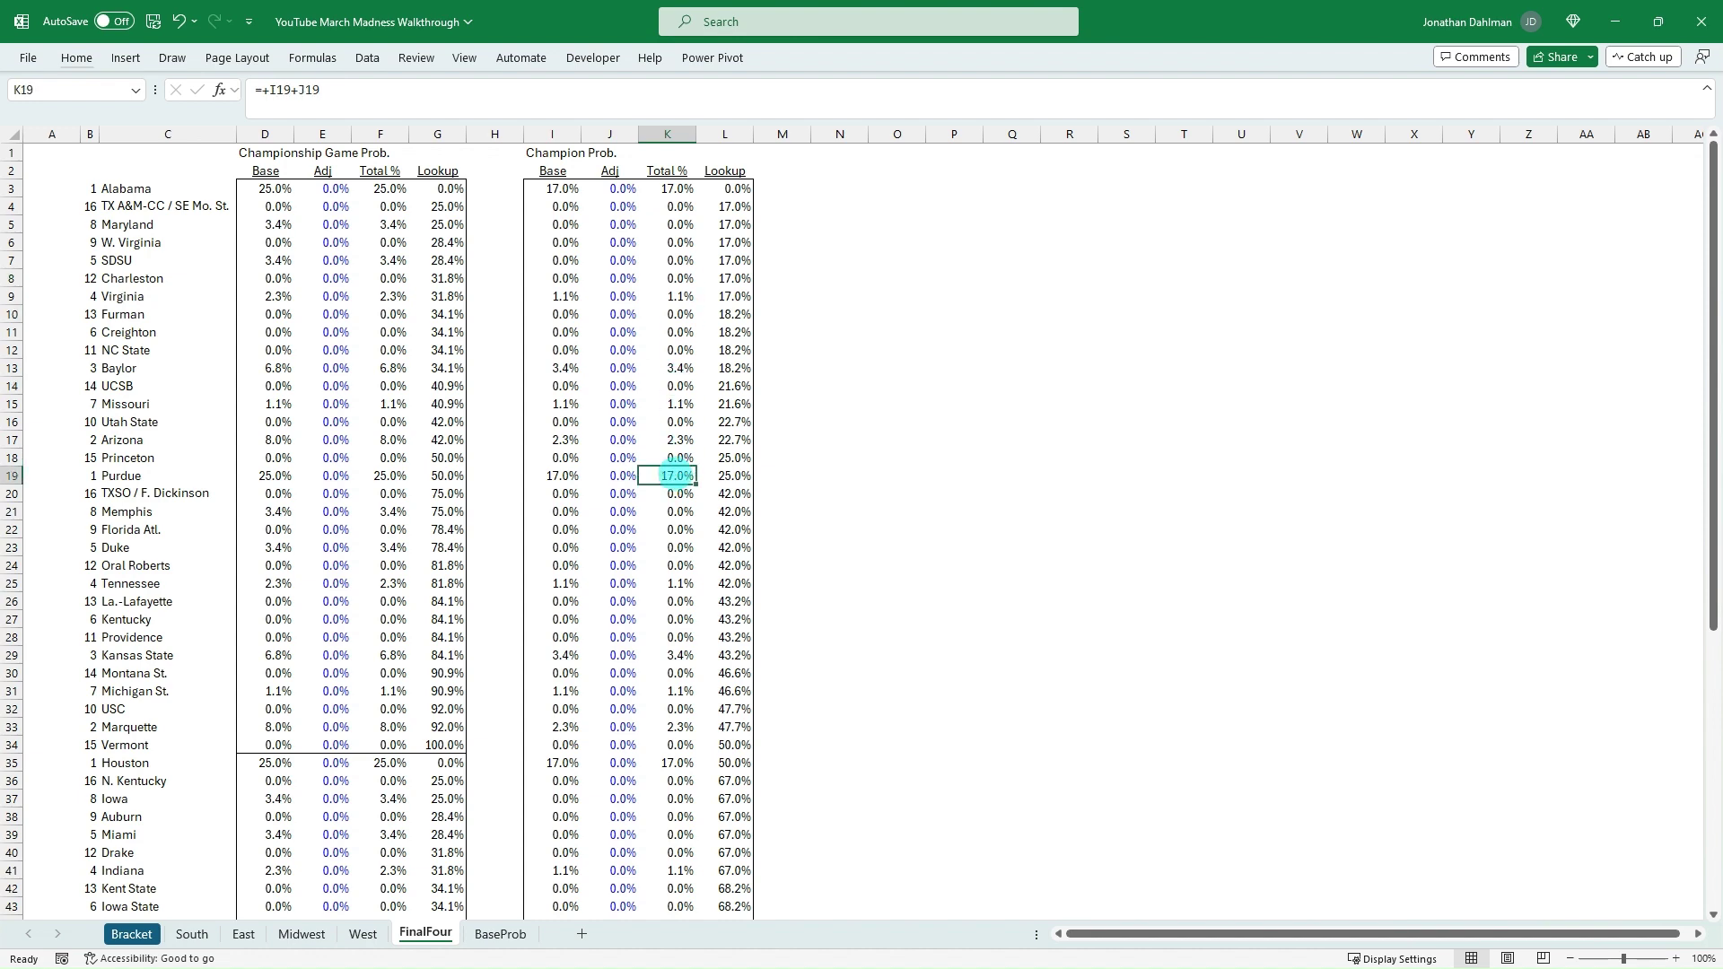
Step: Back on the Bracket, recalculate twice to redraw finalists and champion
left_click(132, 934)
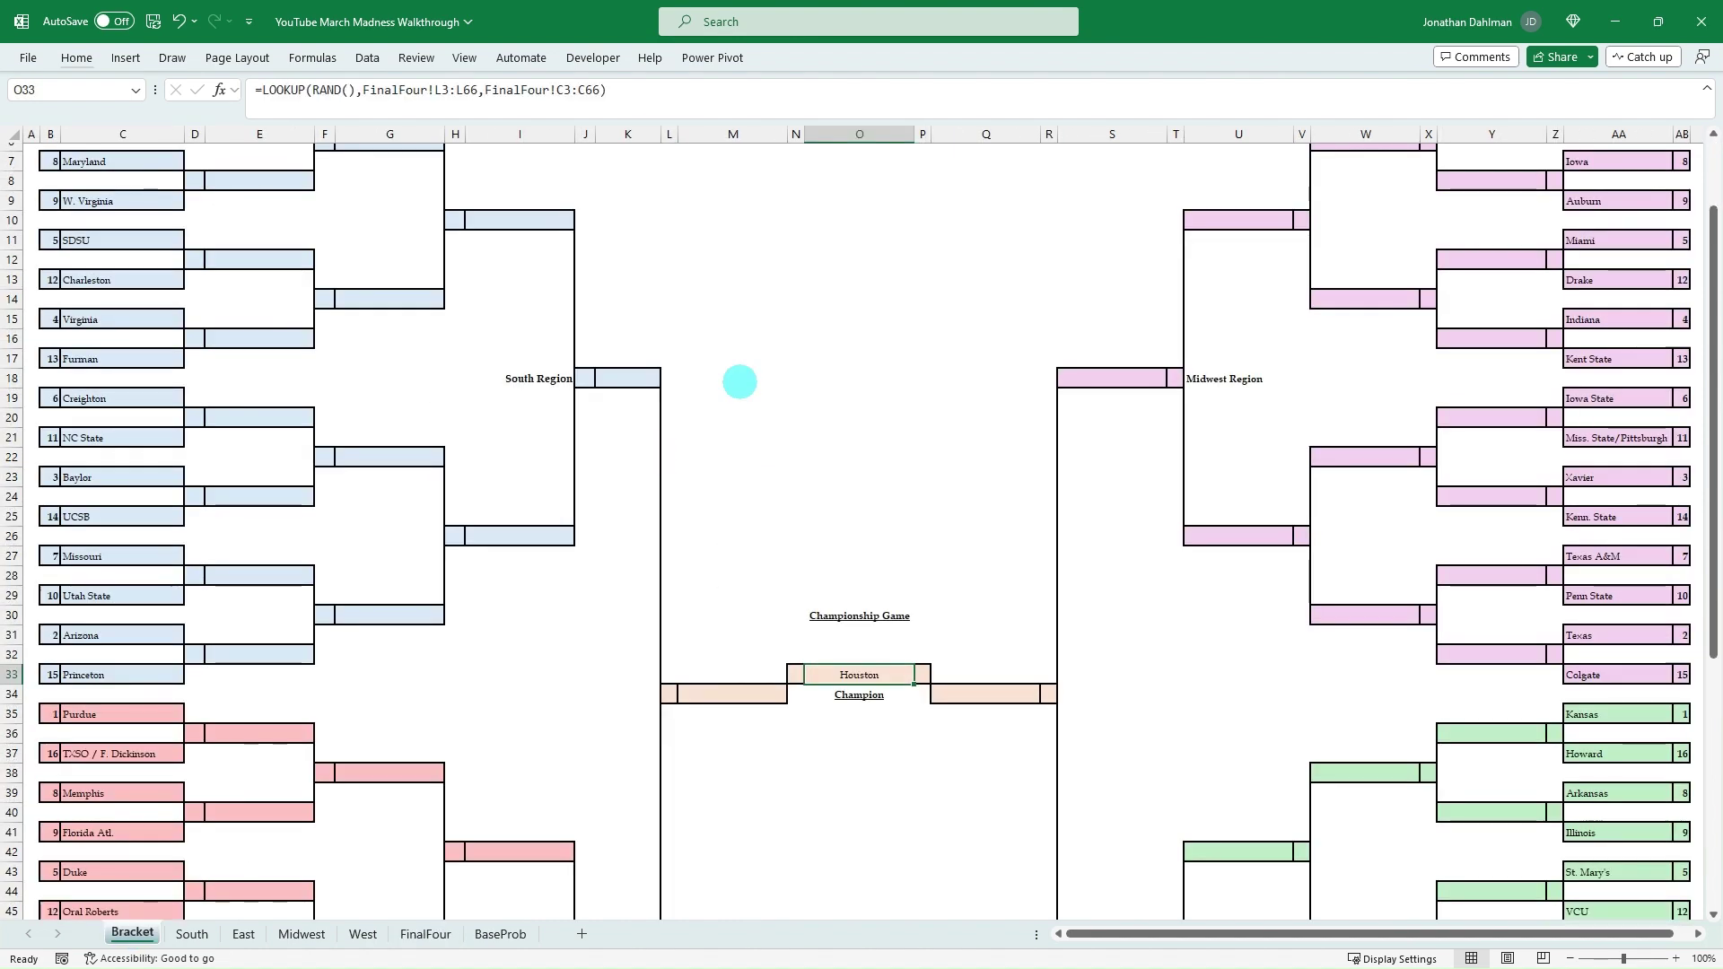
key("F9")
key("F9")
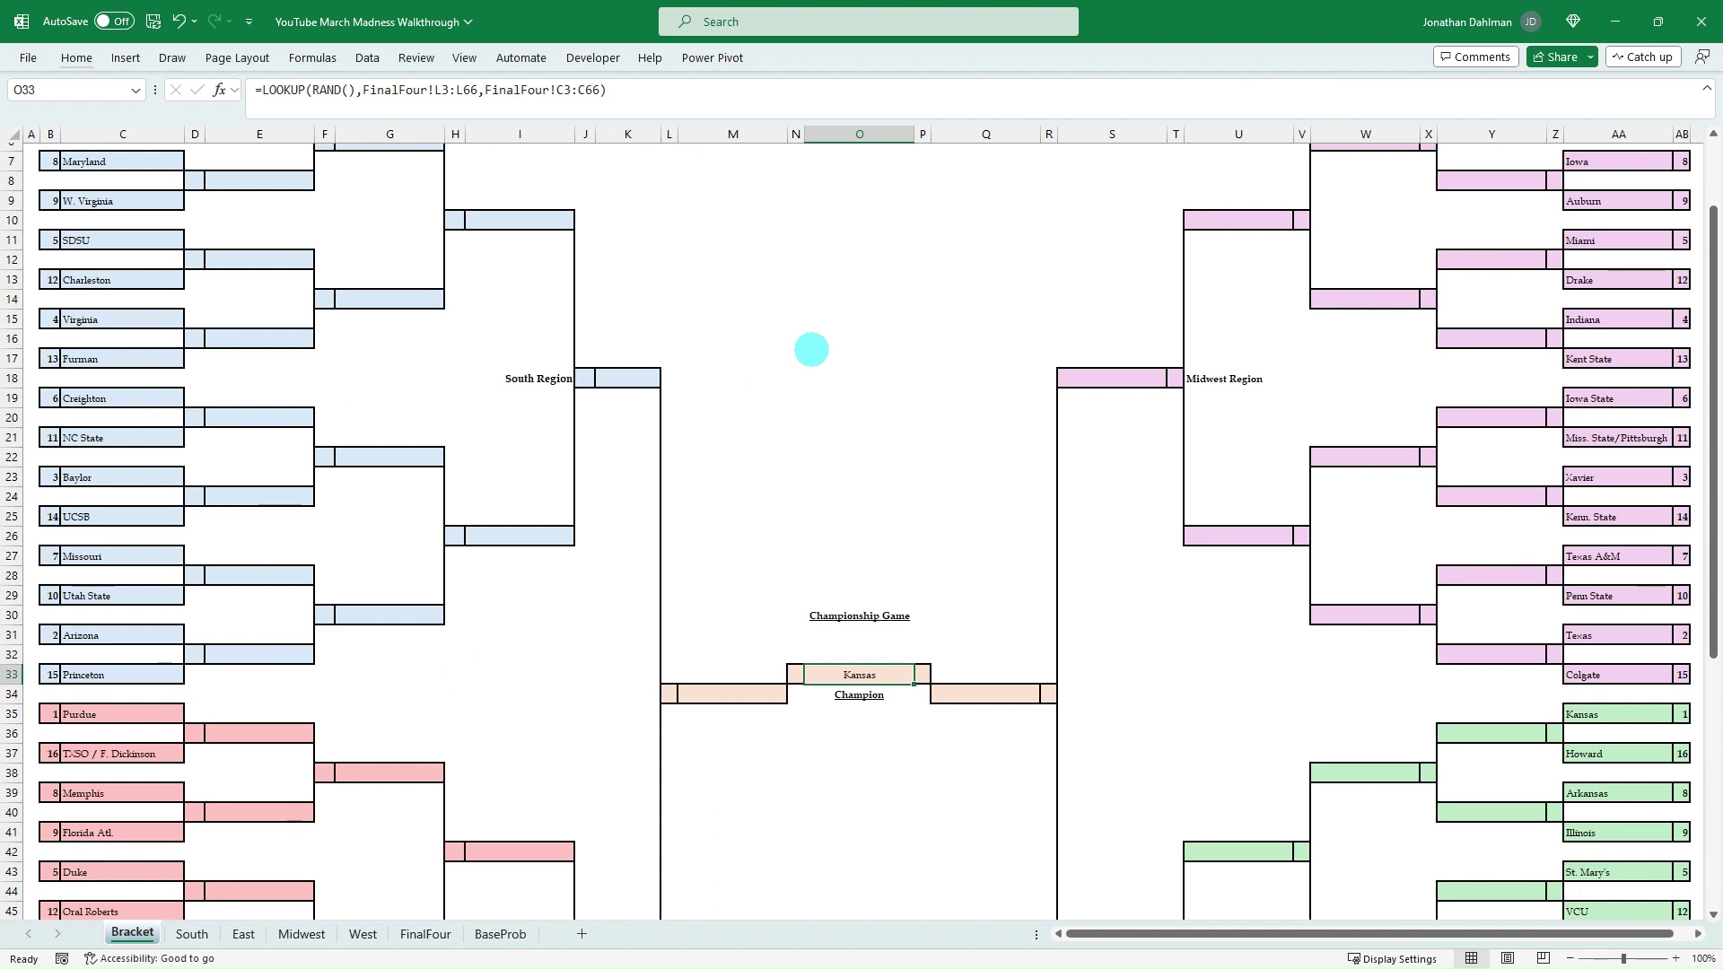
key("F9")
key("F9")
Step: Save the workbook and compare the finalist formulas in M34 and Q34
scroll(811, 349, "up", 3)
key("ctrl+s")
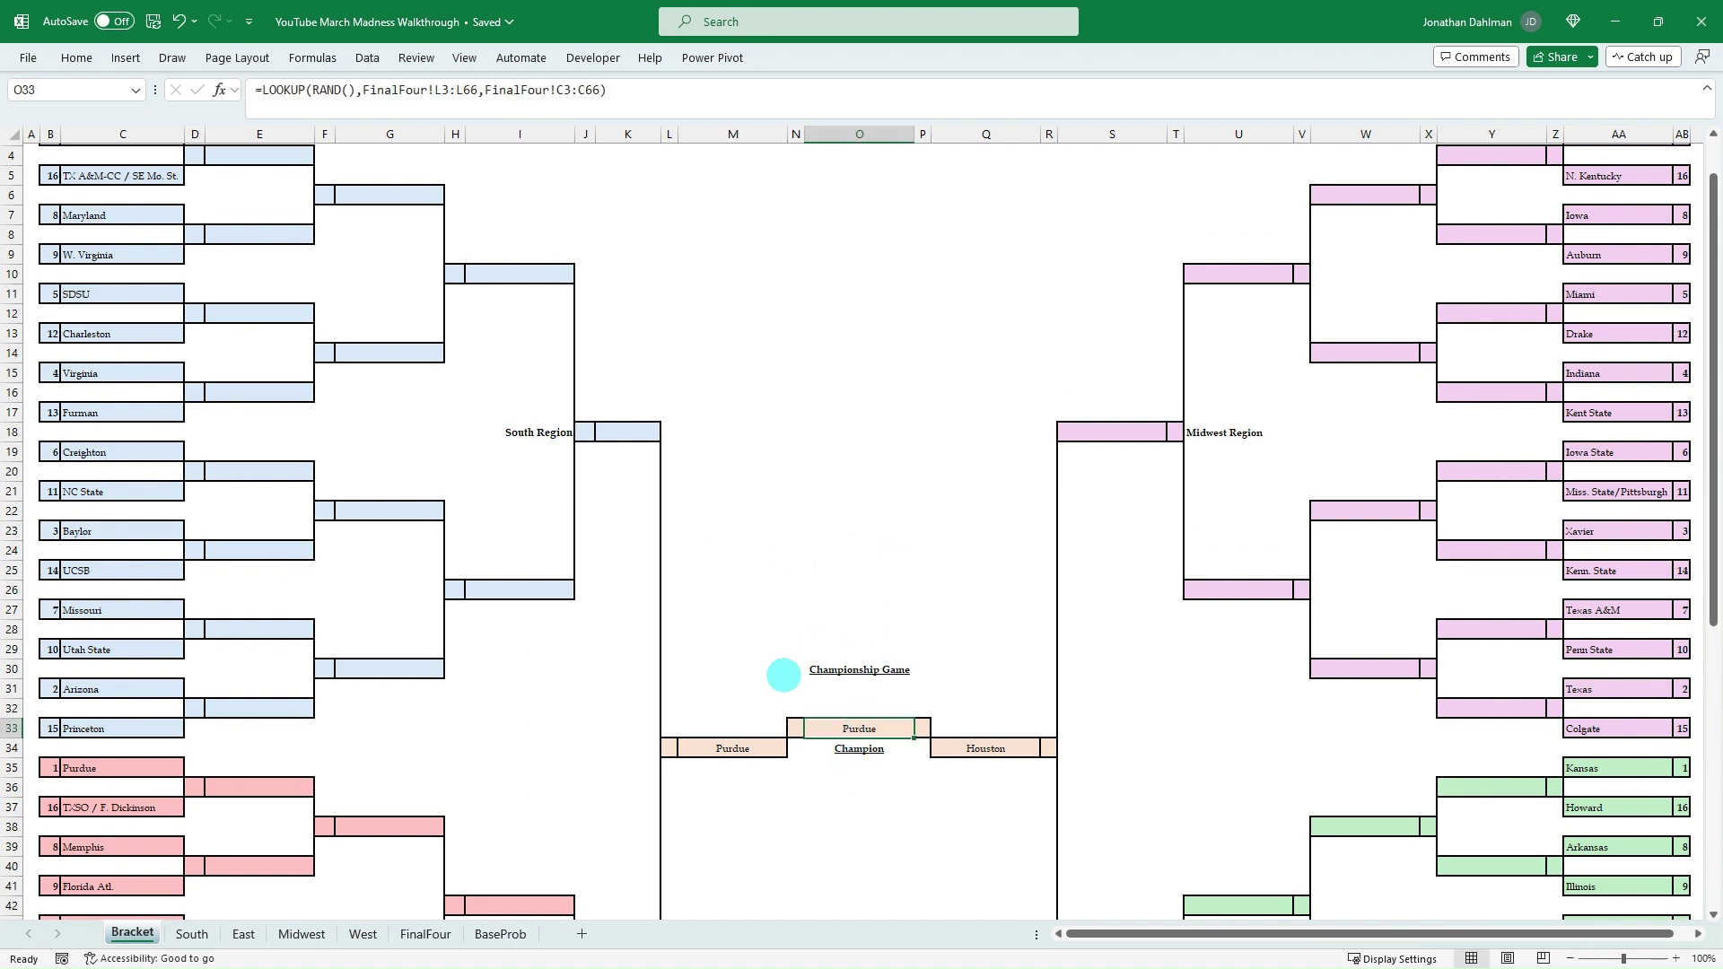
left_click(733, 749)
left_click(985, 749)
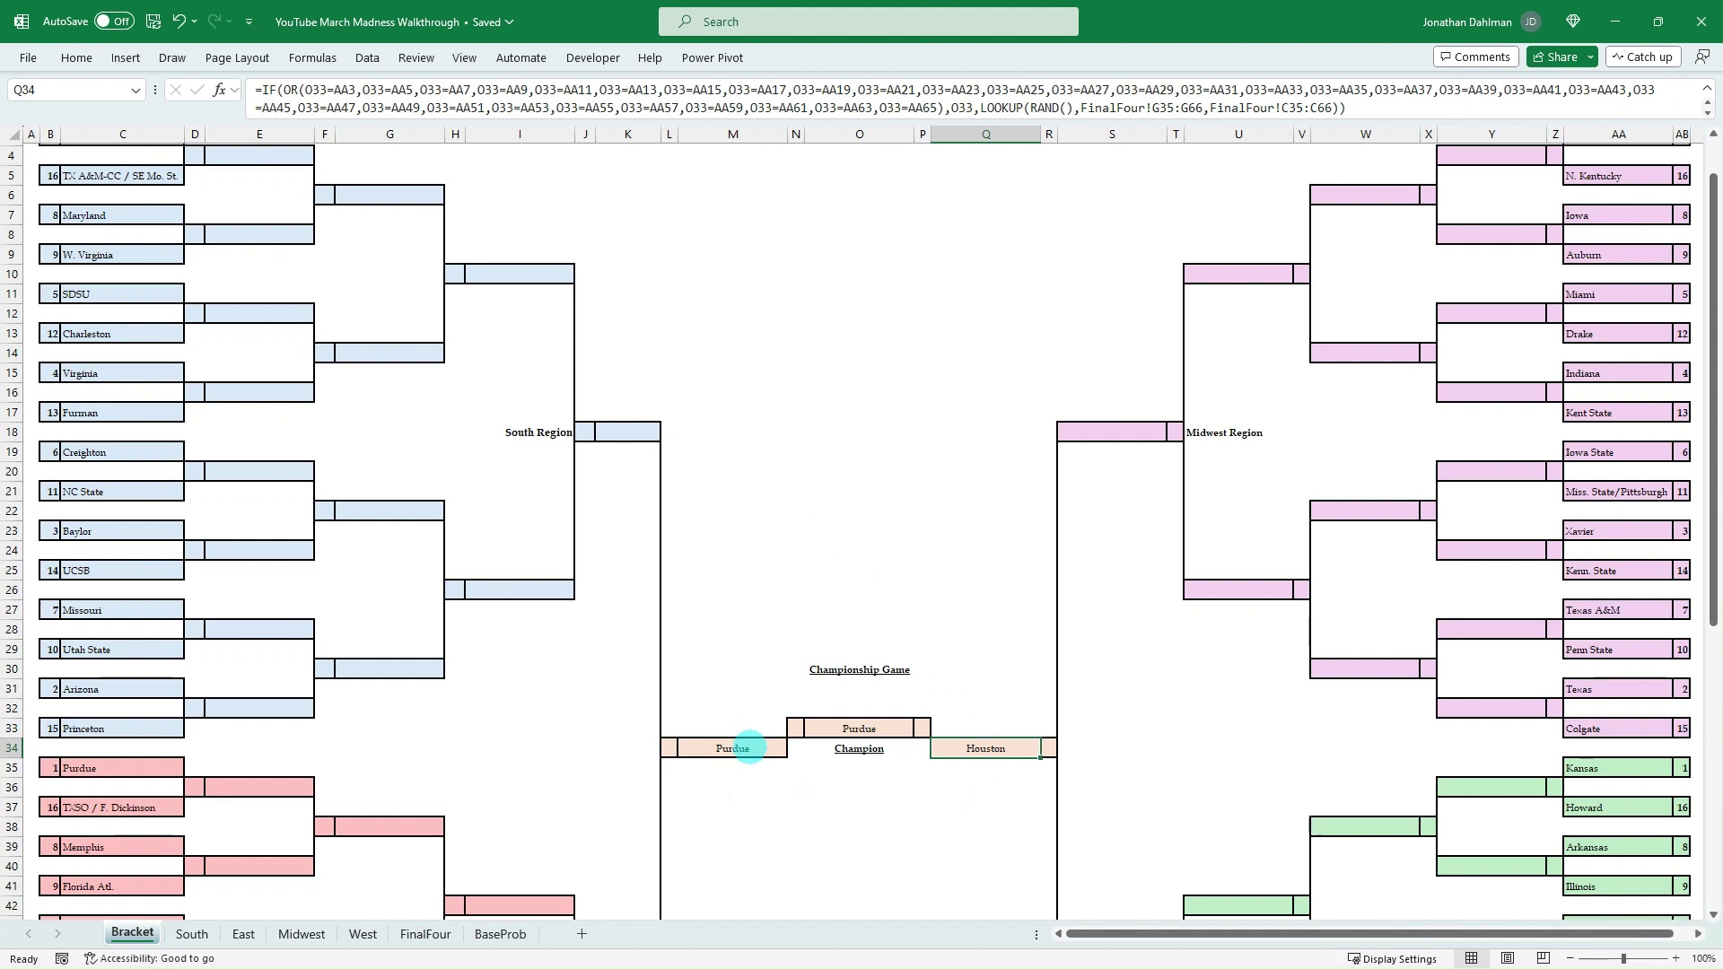
left_click(747, 747)
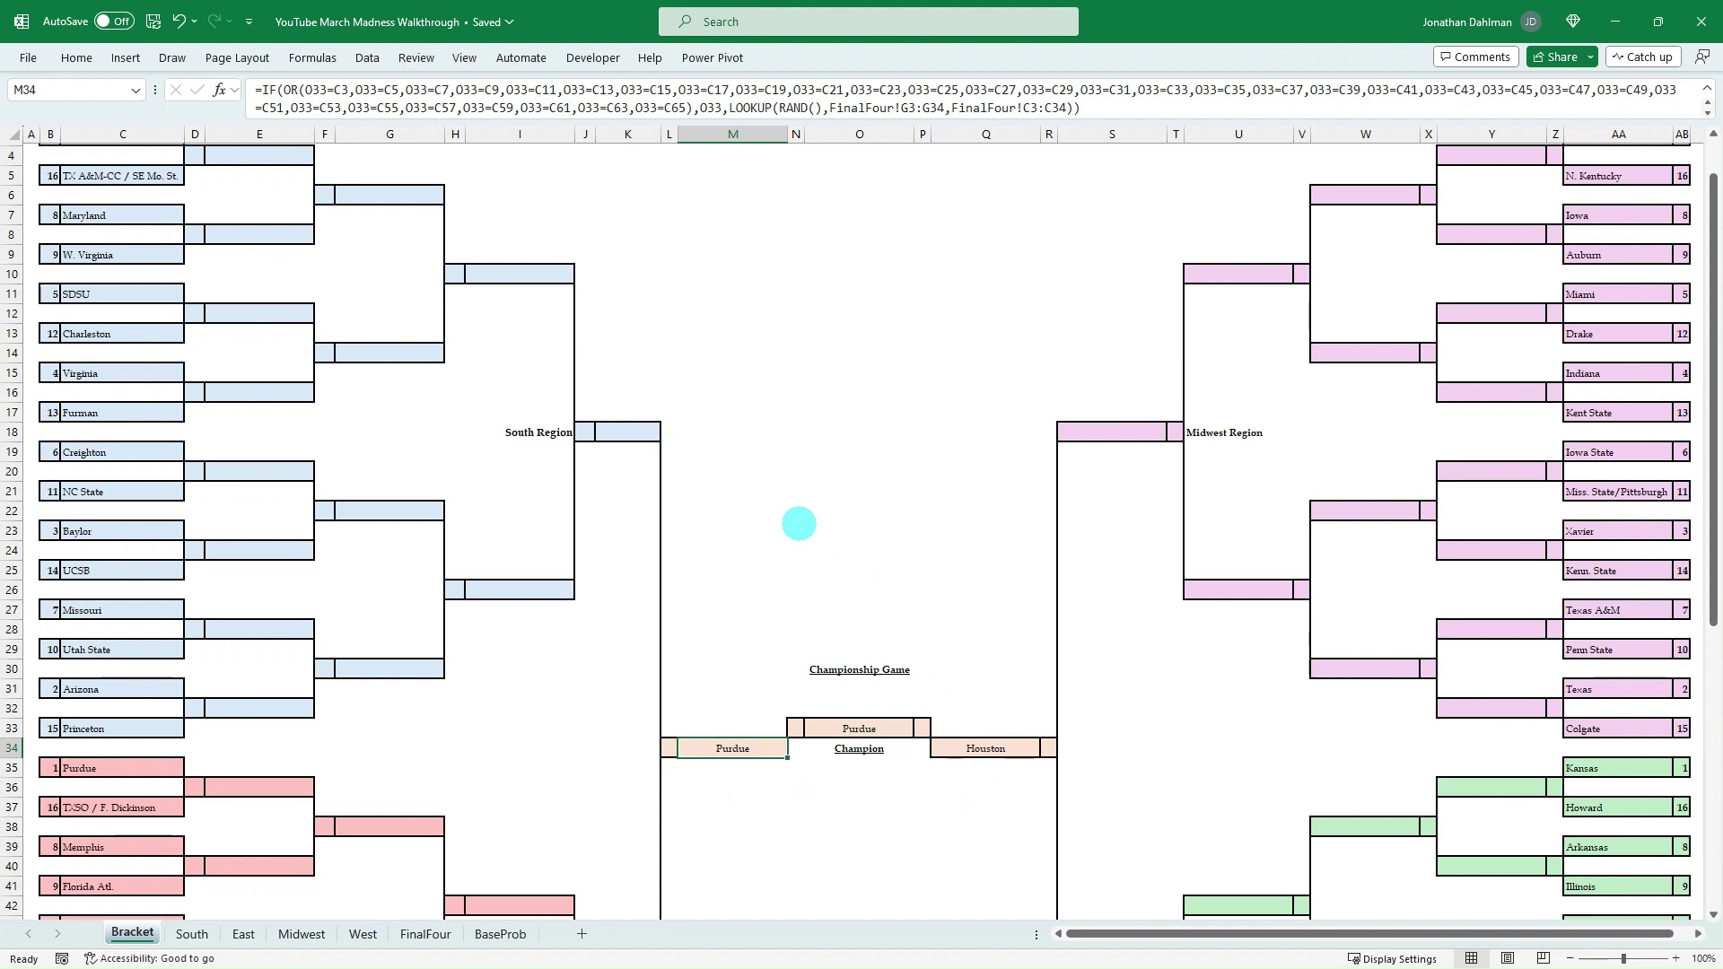
key("F2")
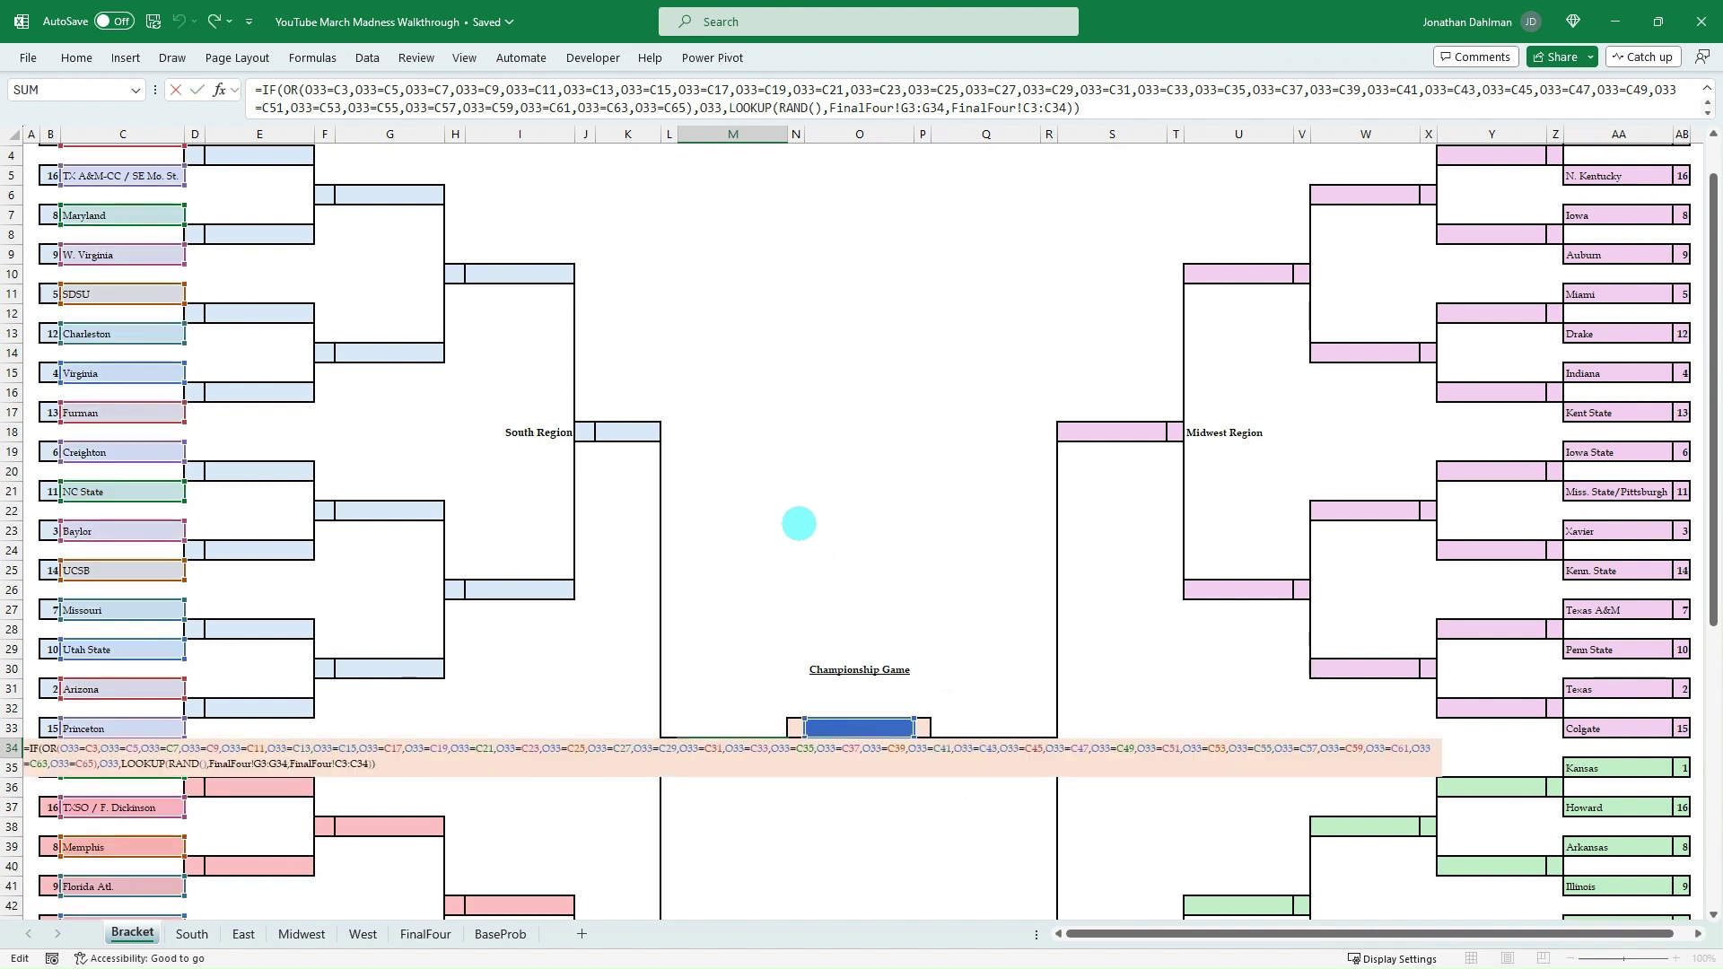
key("ctrl+Return")
Step: Trace M34's formula references across the bracket, leaving it unchanged
scroll(799, 523, "up", 1)
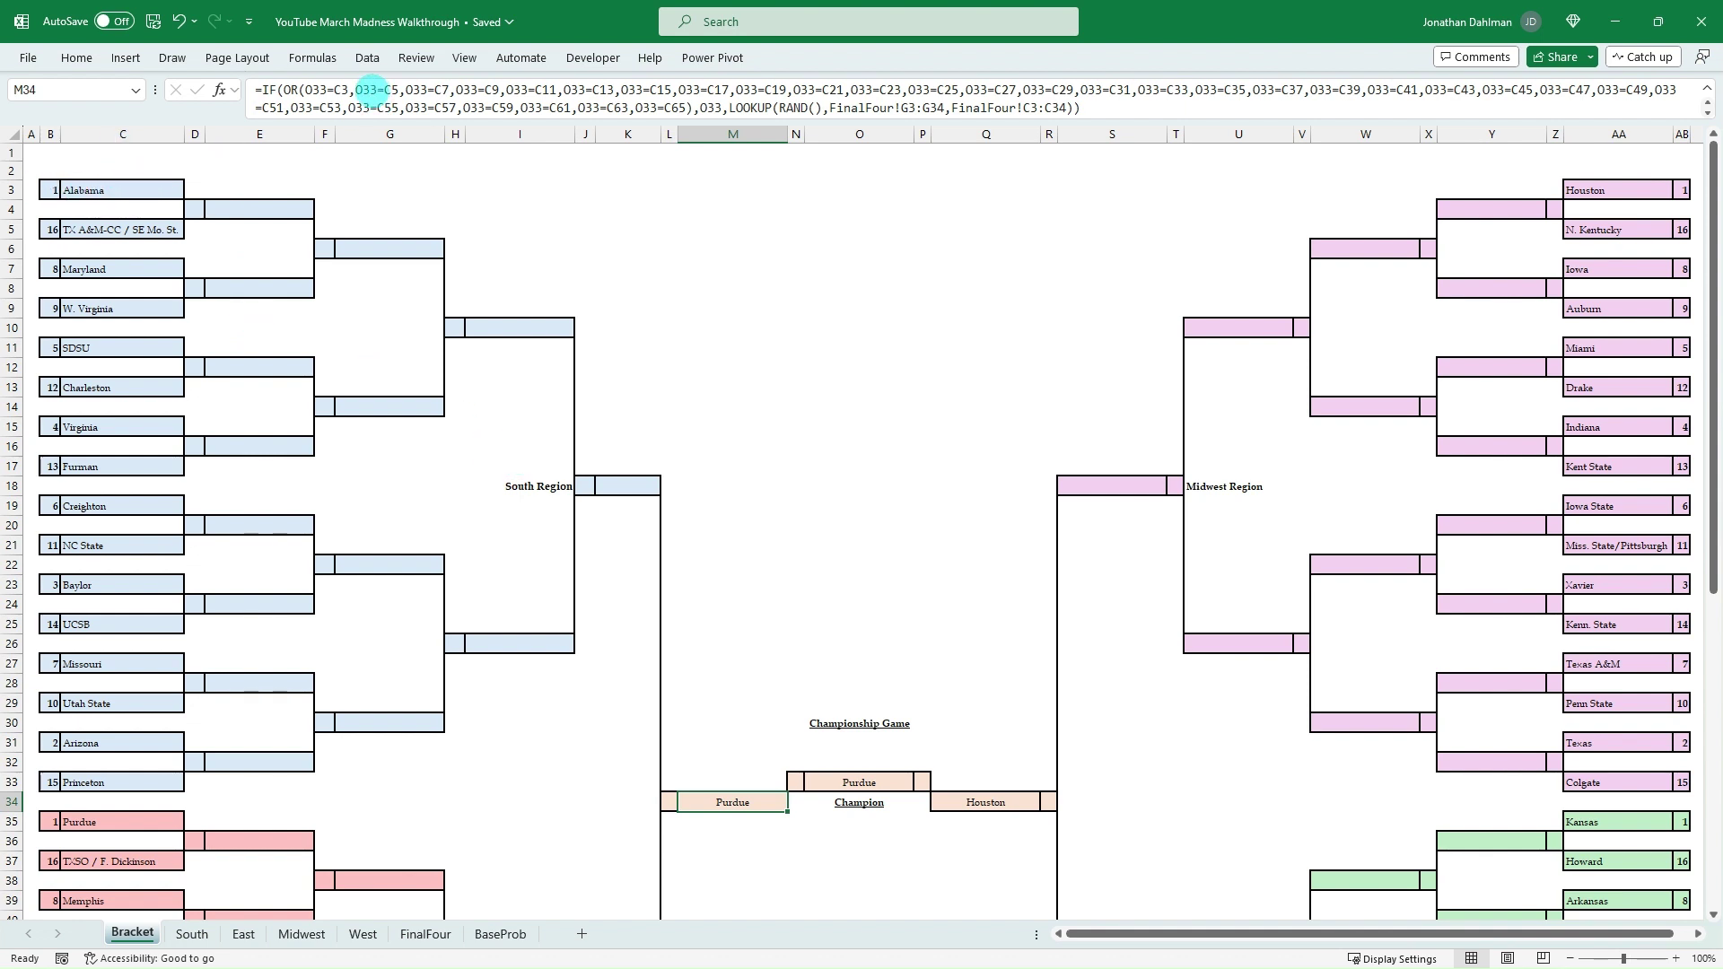
key("F2")
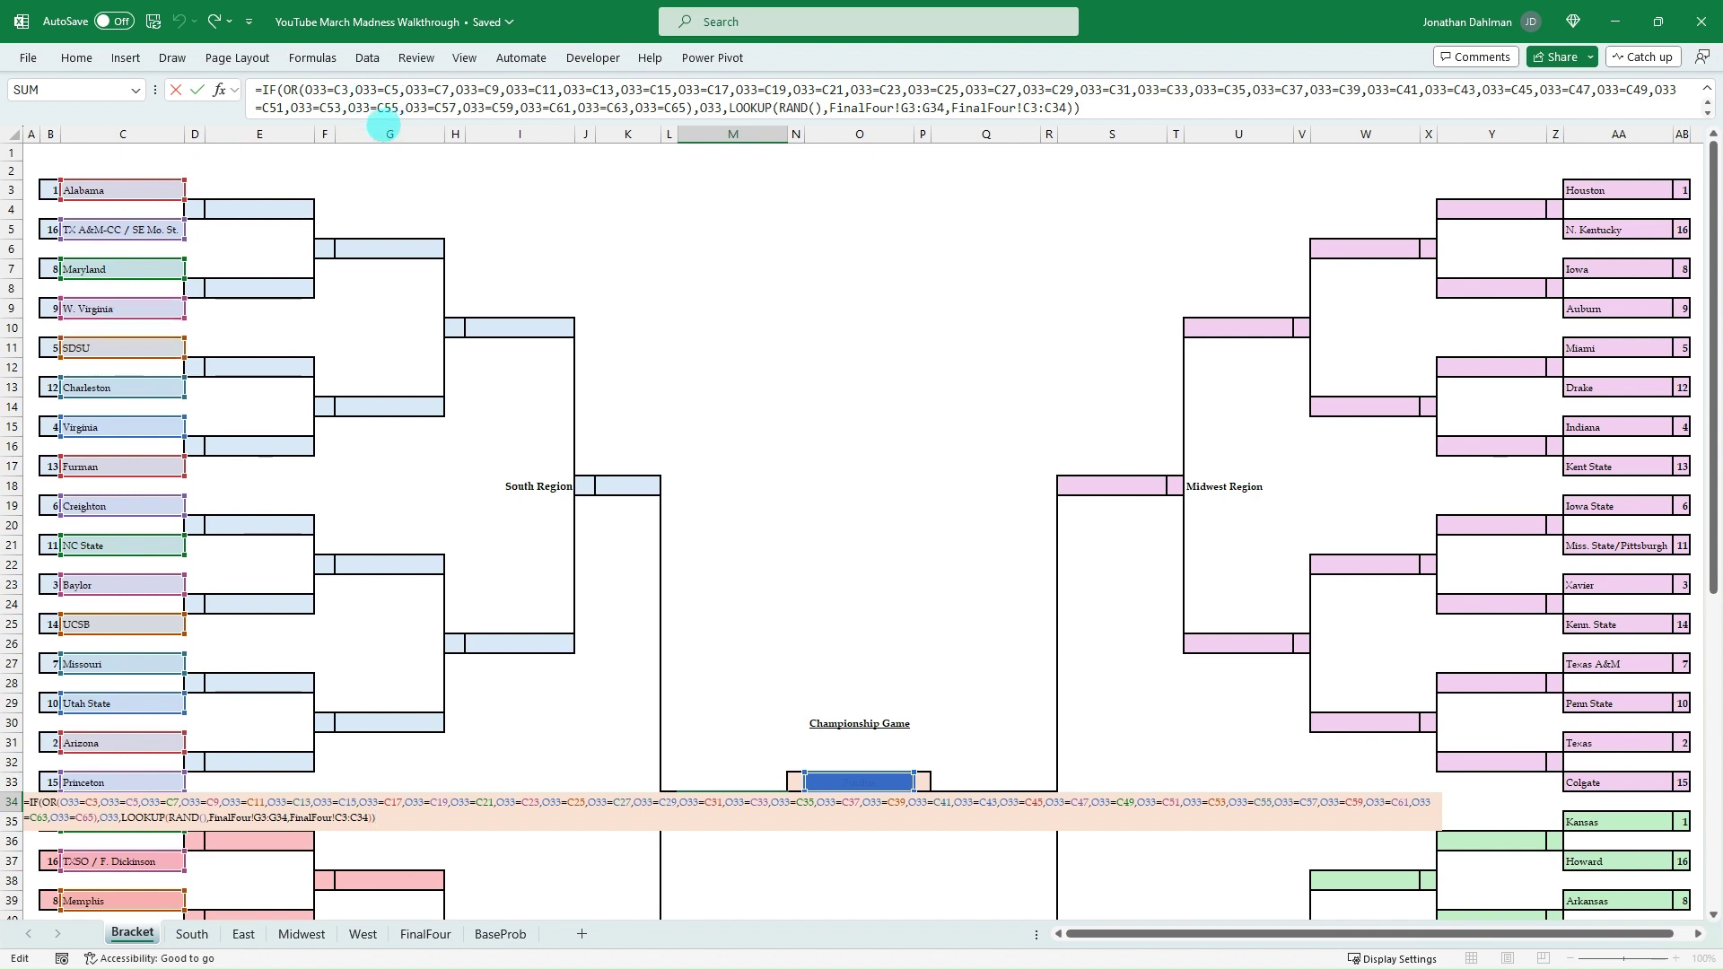
scroll(271, 275, "down", 1)
scroll(271, 276, "down", 7)
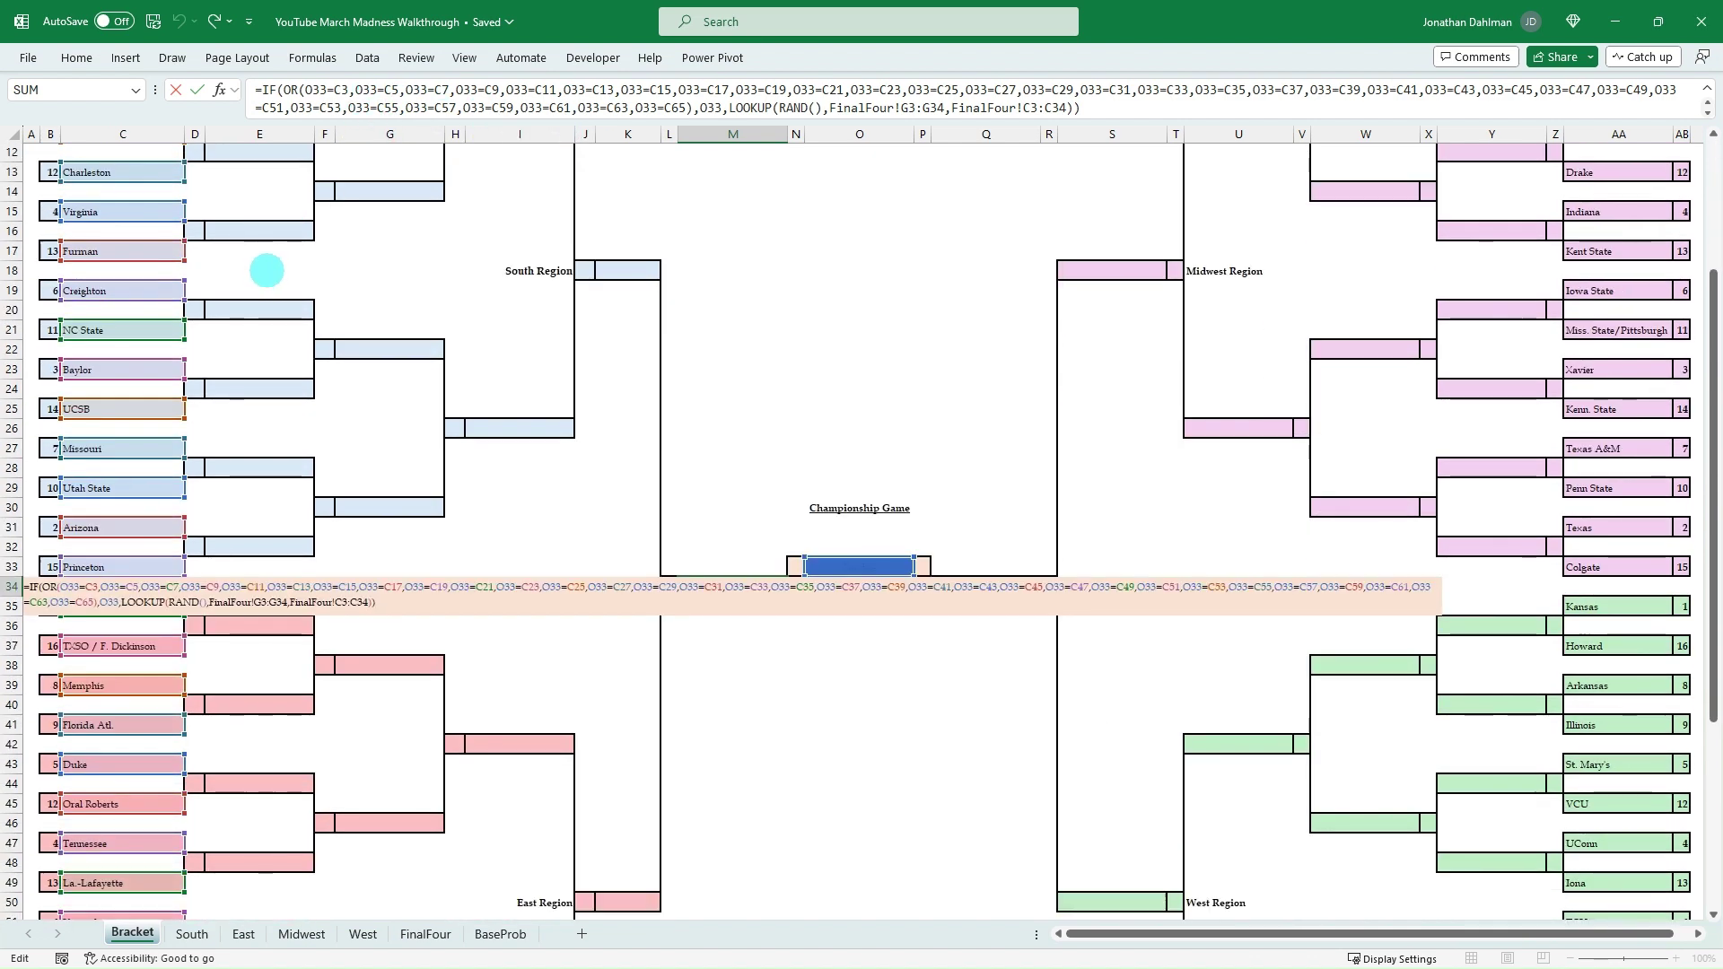
scroll(252, 264, "down", 2)
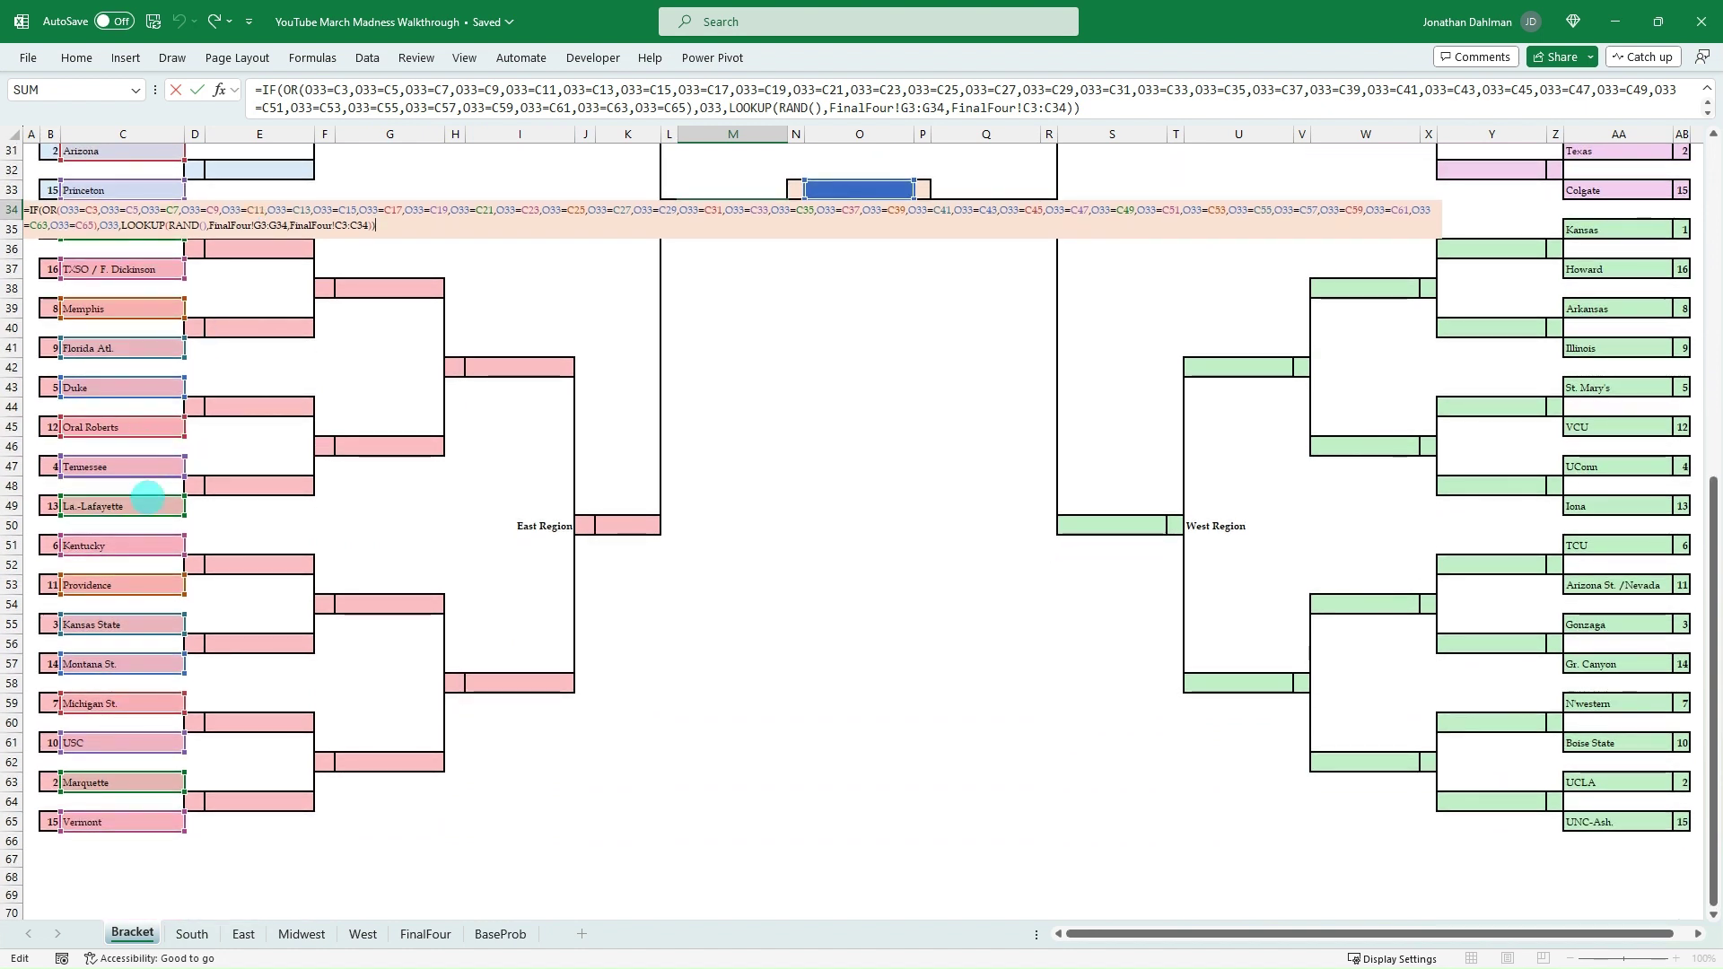
scroll(159, 464, "up", 9)
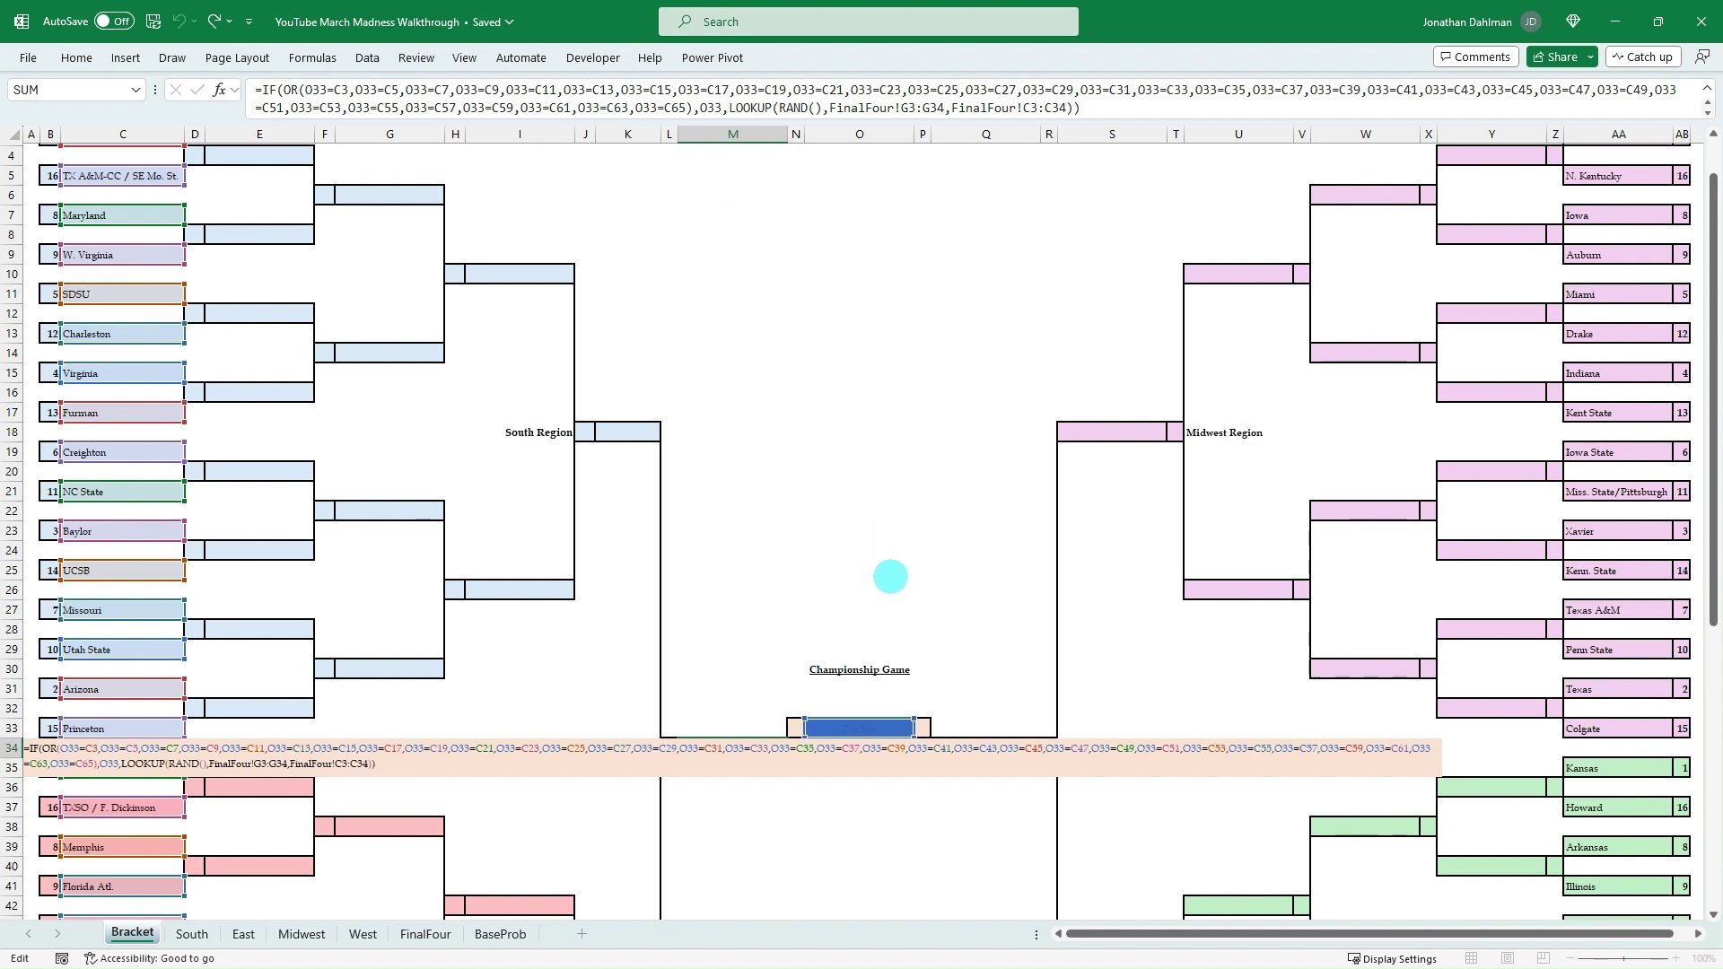
key("ctrl+Return")
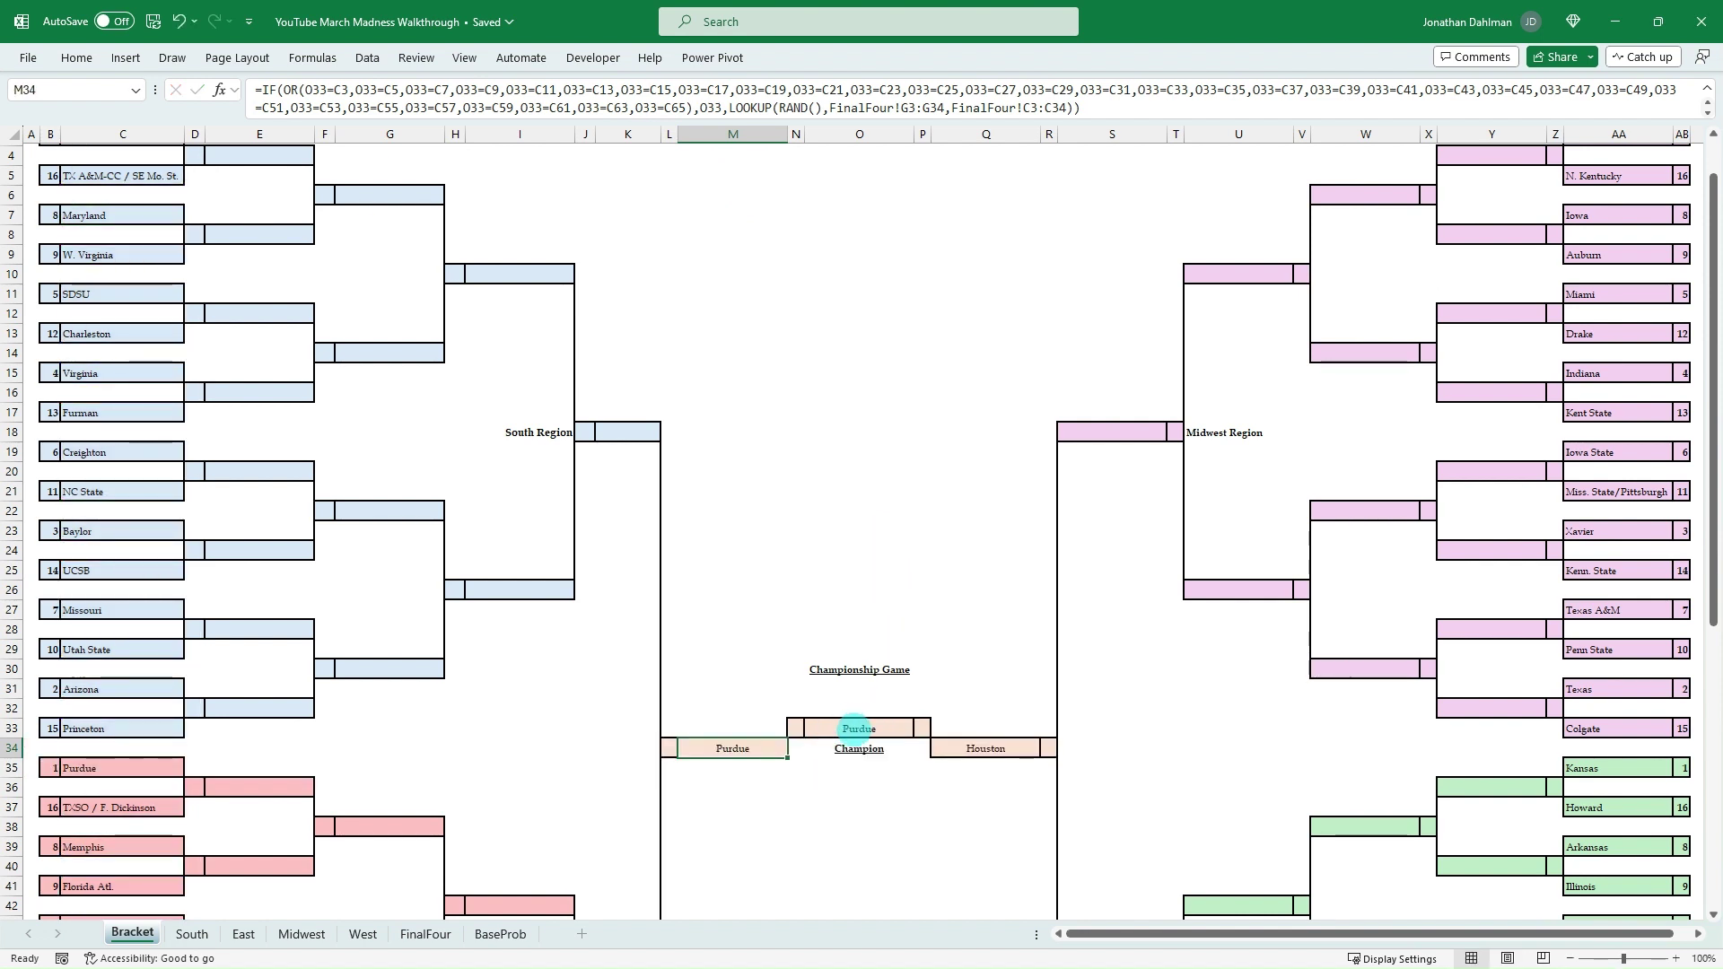
scroll(850, 715, "down", 4)
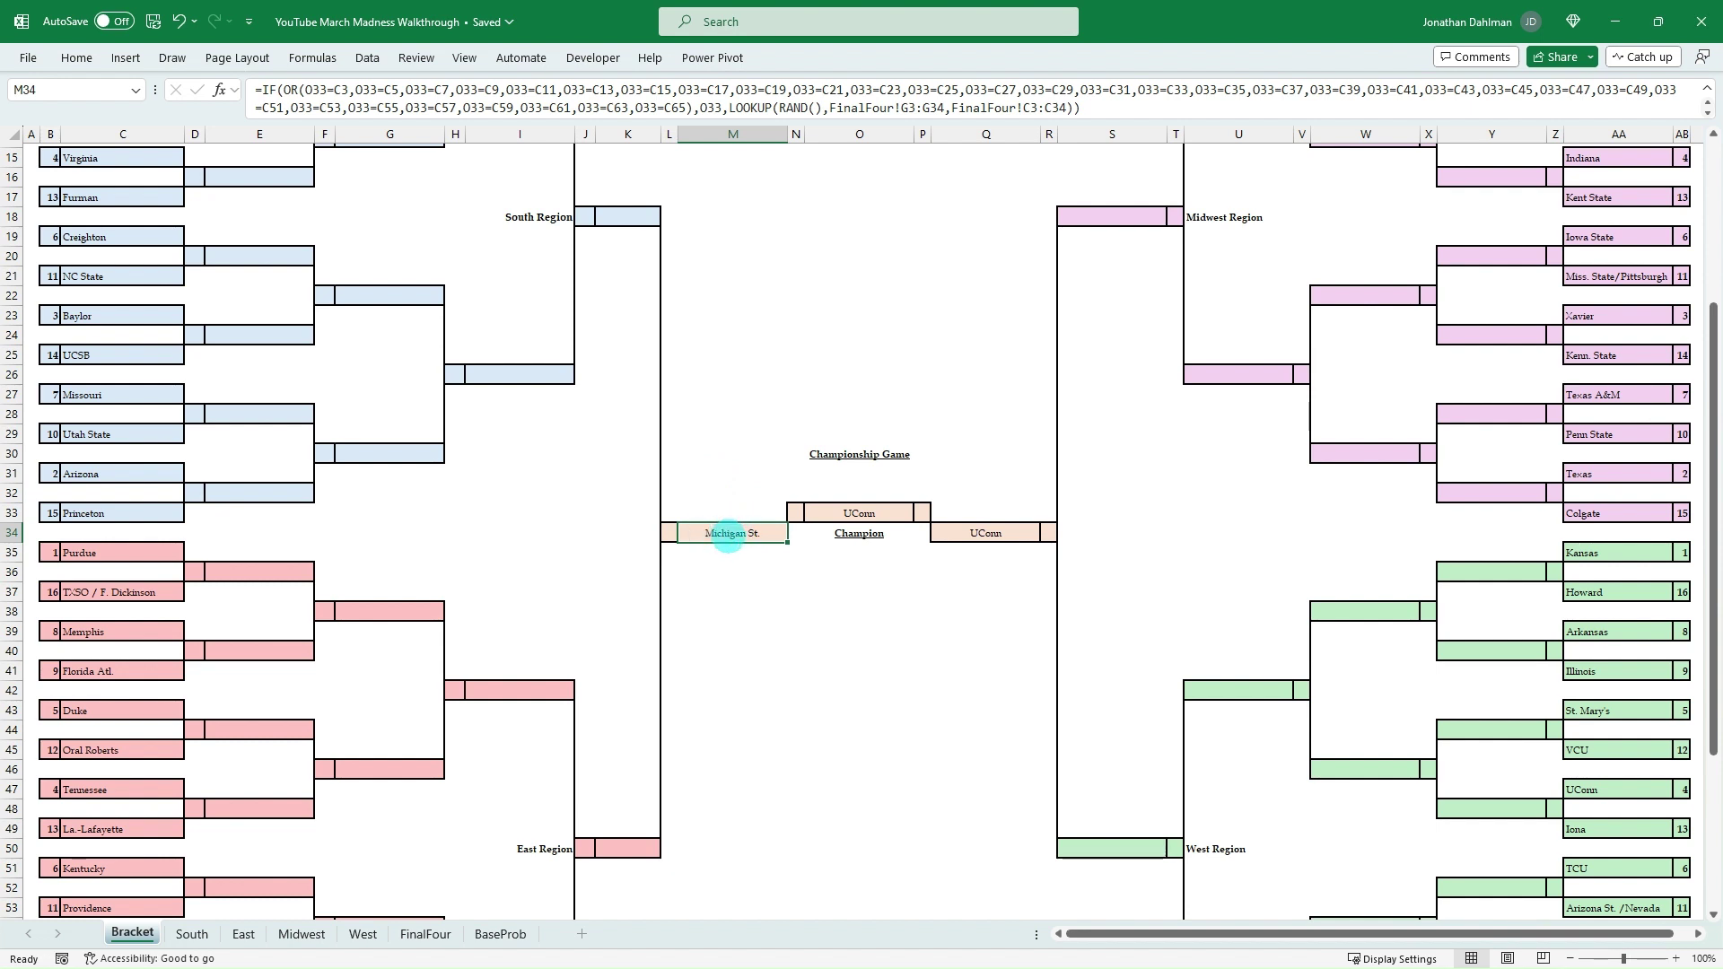
scroll(779, 501, "up", 2)
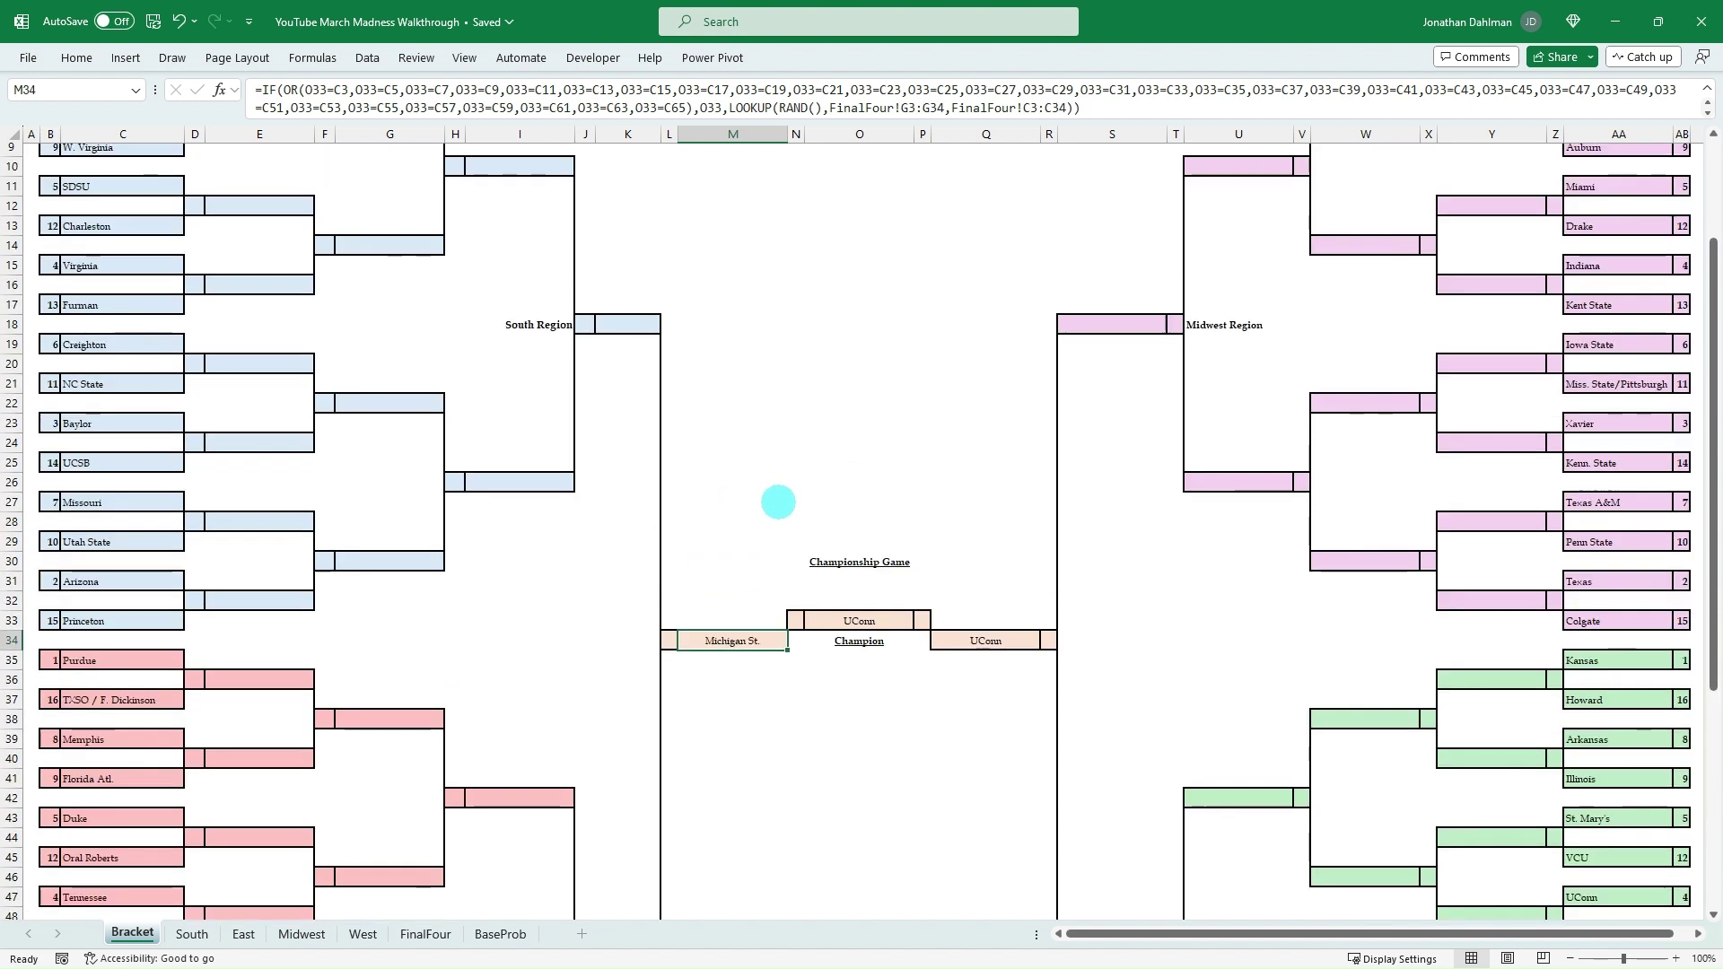
Step: Show Q34's formula references, then recheck M34's formula
left_click(986, 639)
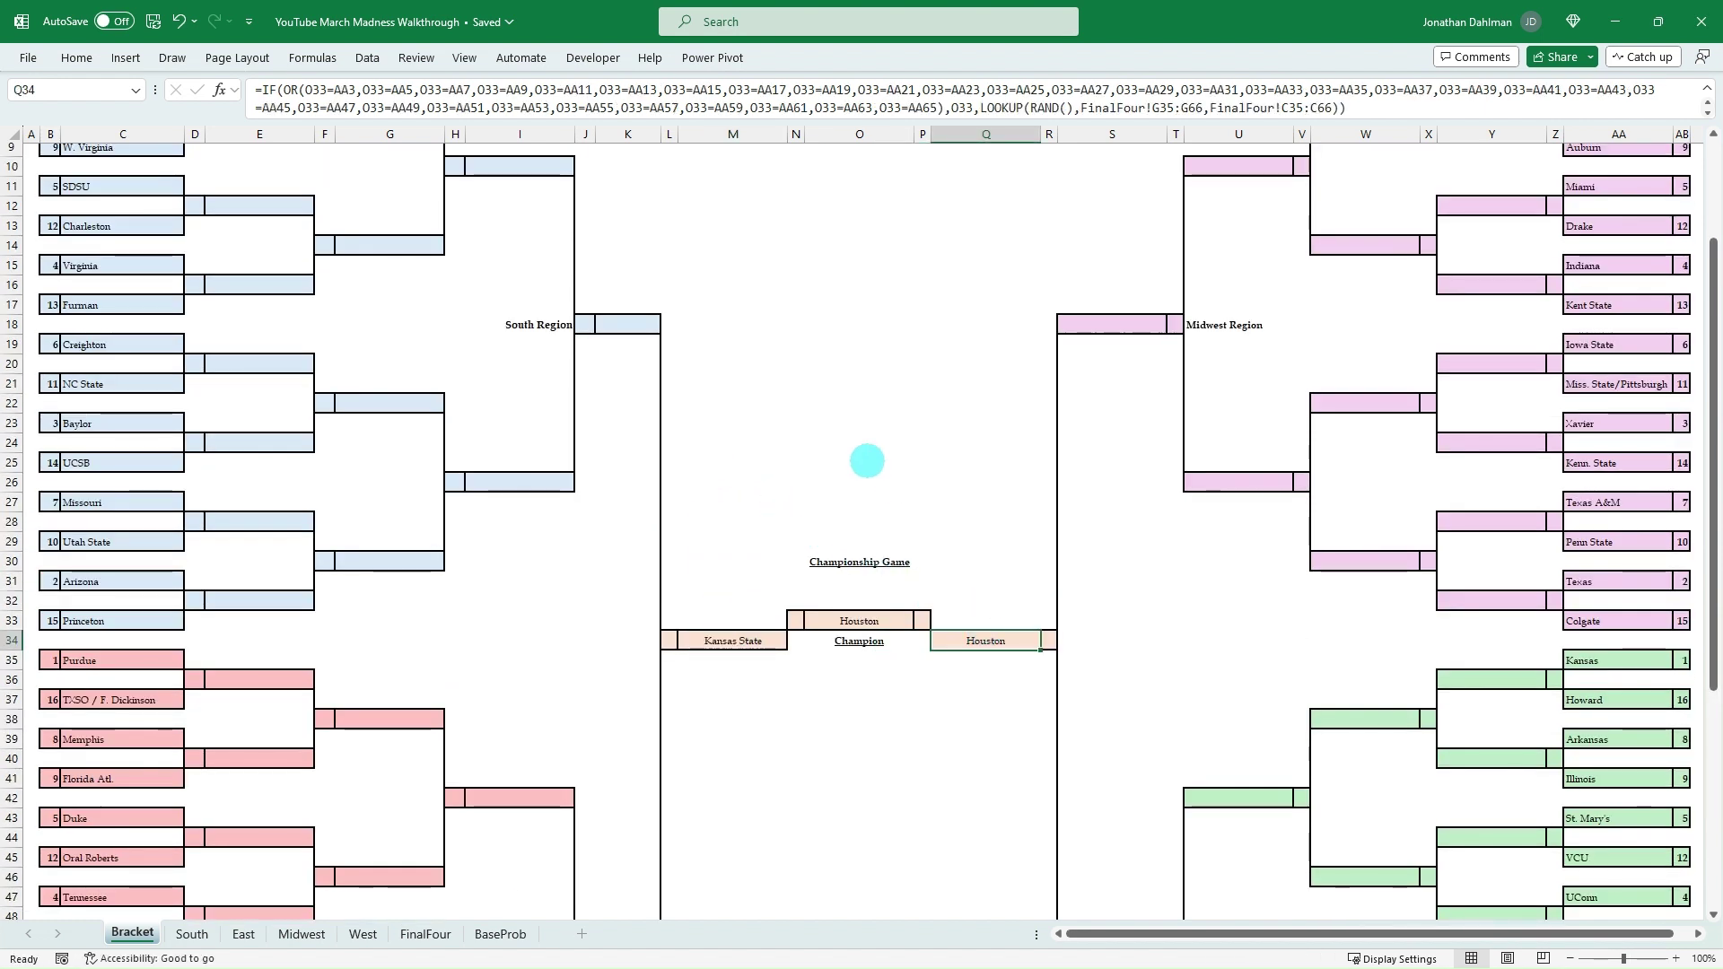
key("F2")
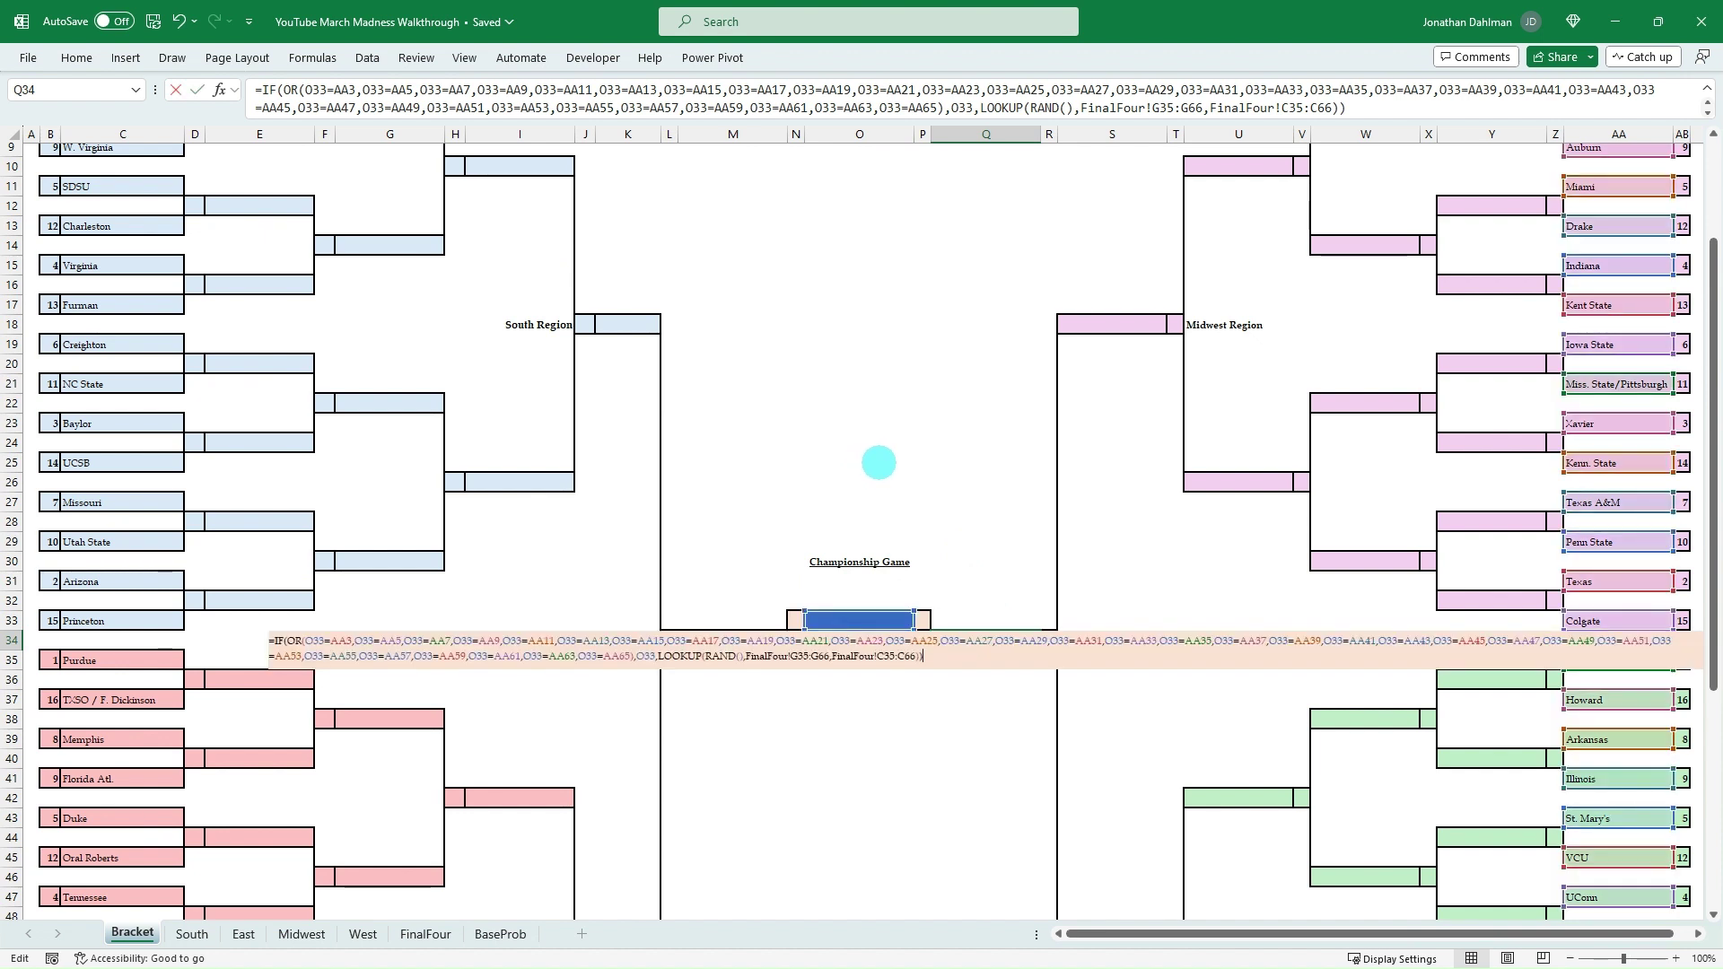
key("ctrl+Return")
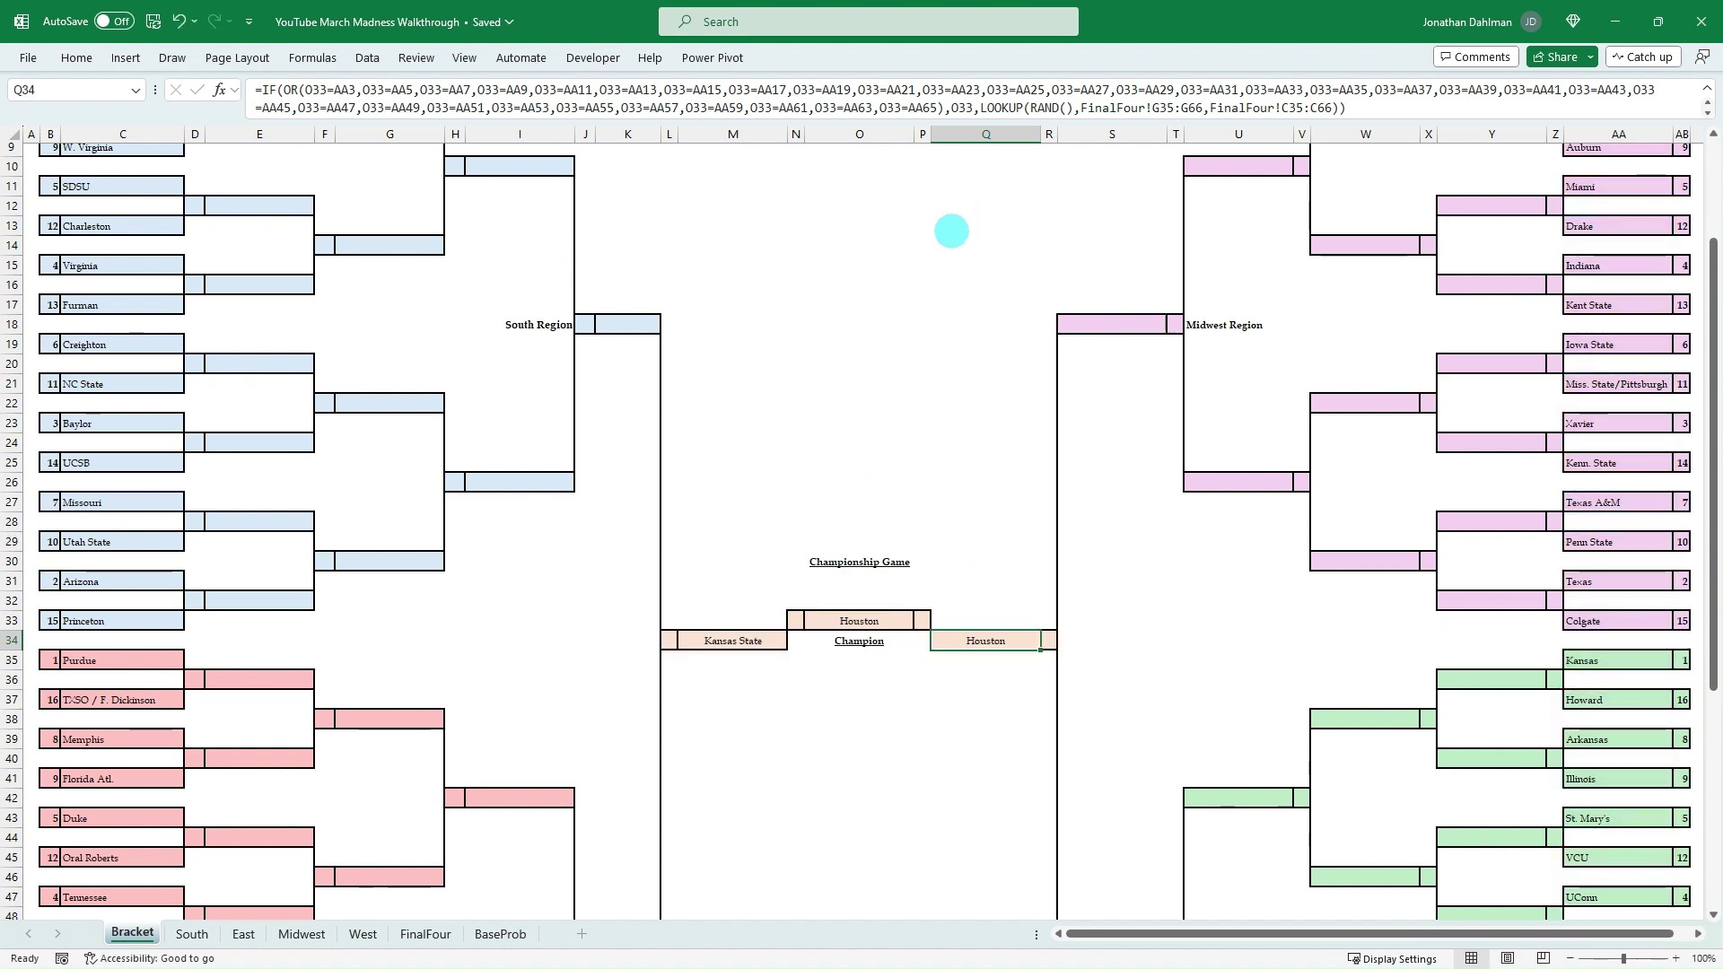
left_click(741, 642)
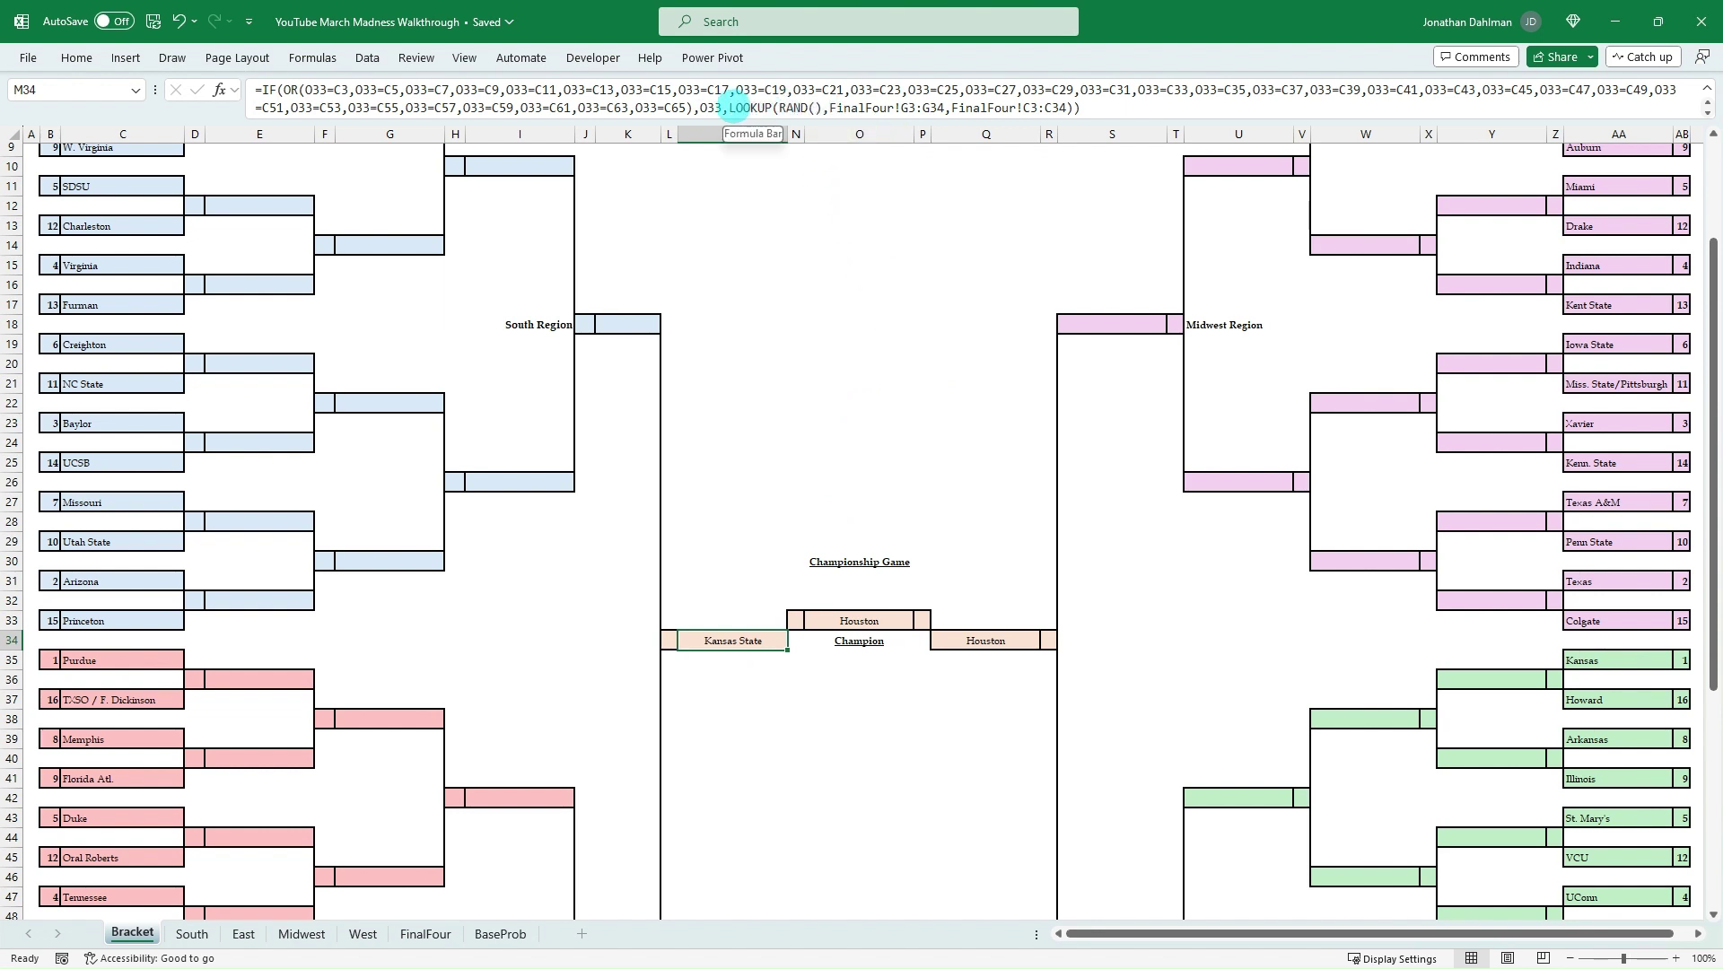
left_click(731, 108)
key("Escape")
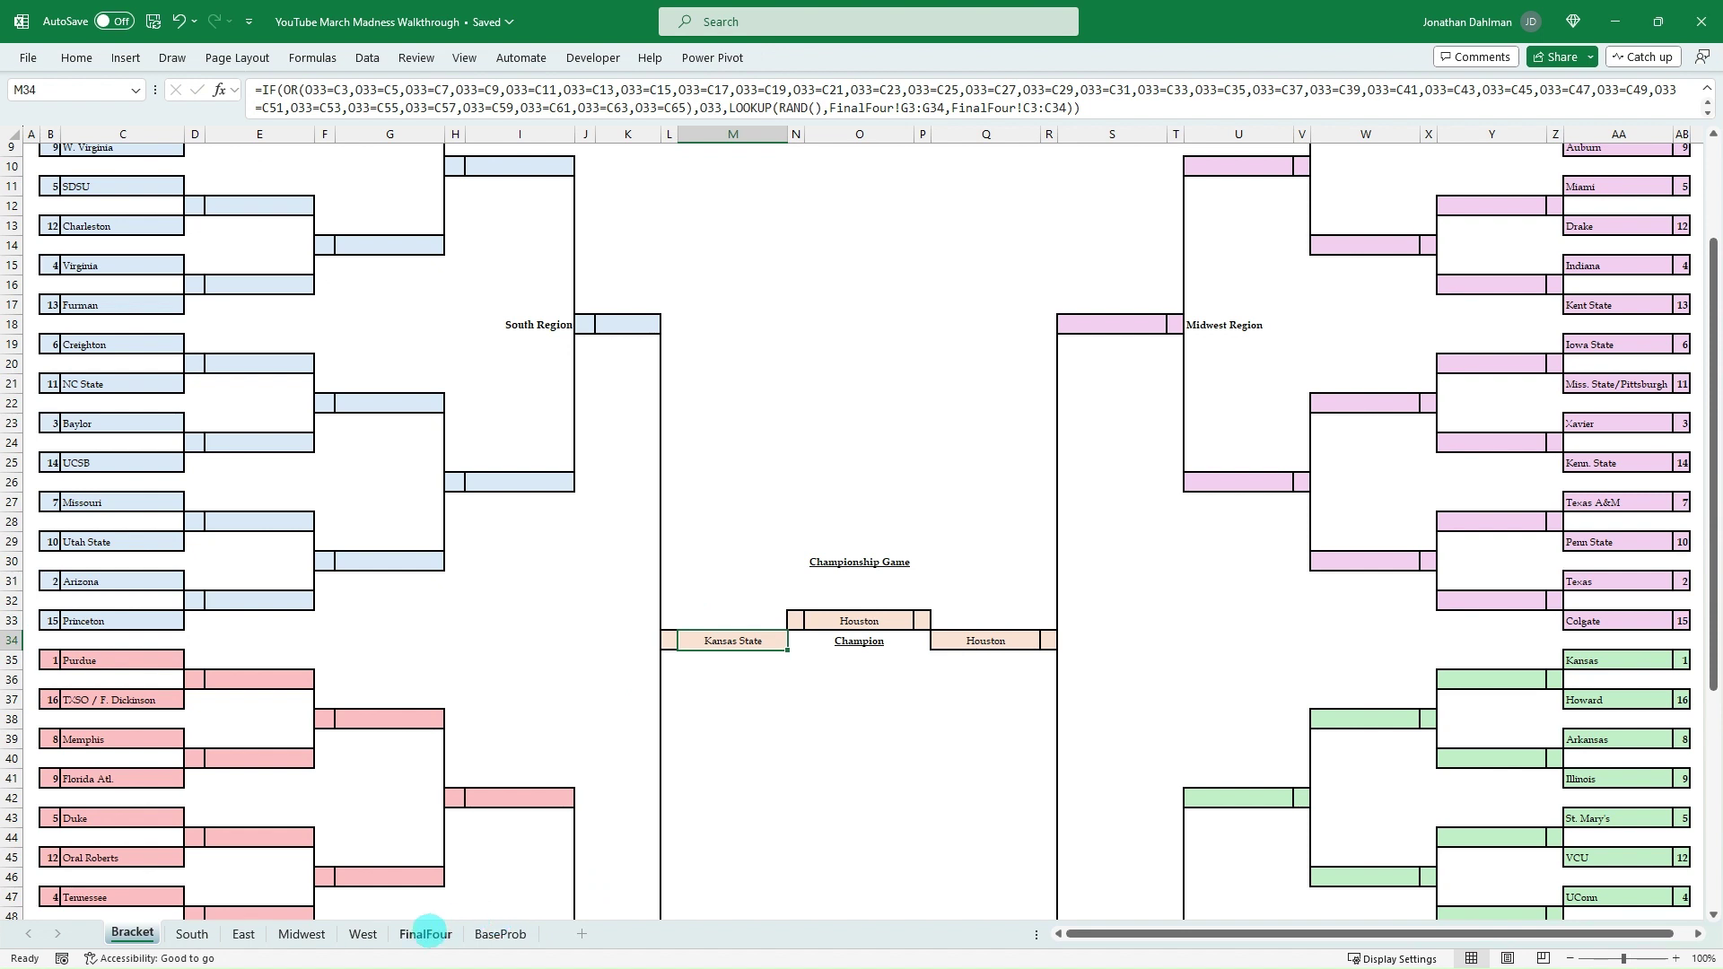
left_click(425, 934)
scroll(414, 395, "up", 2)
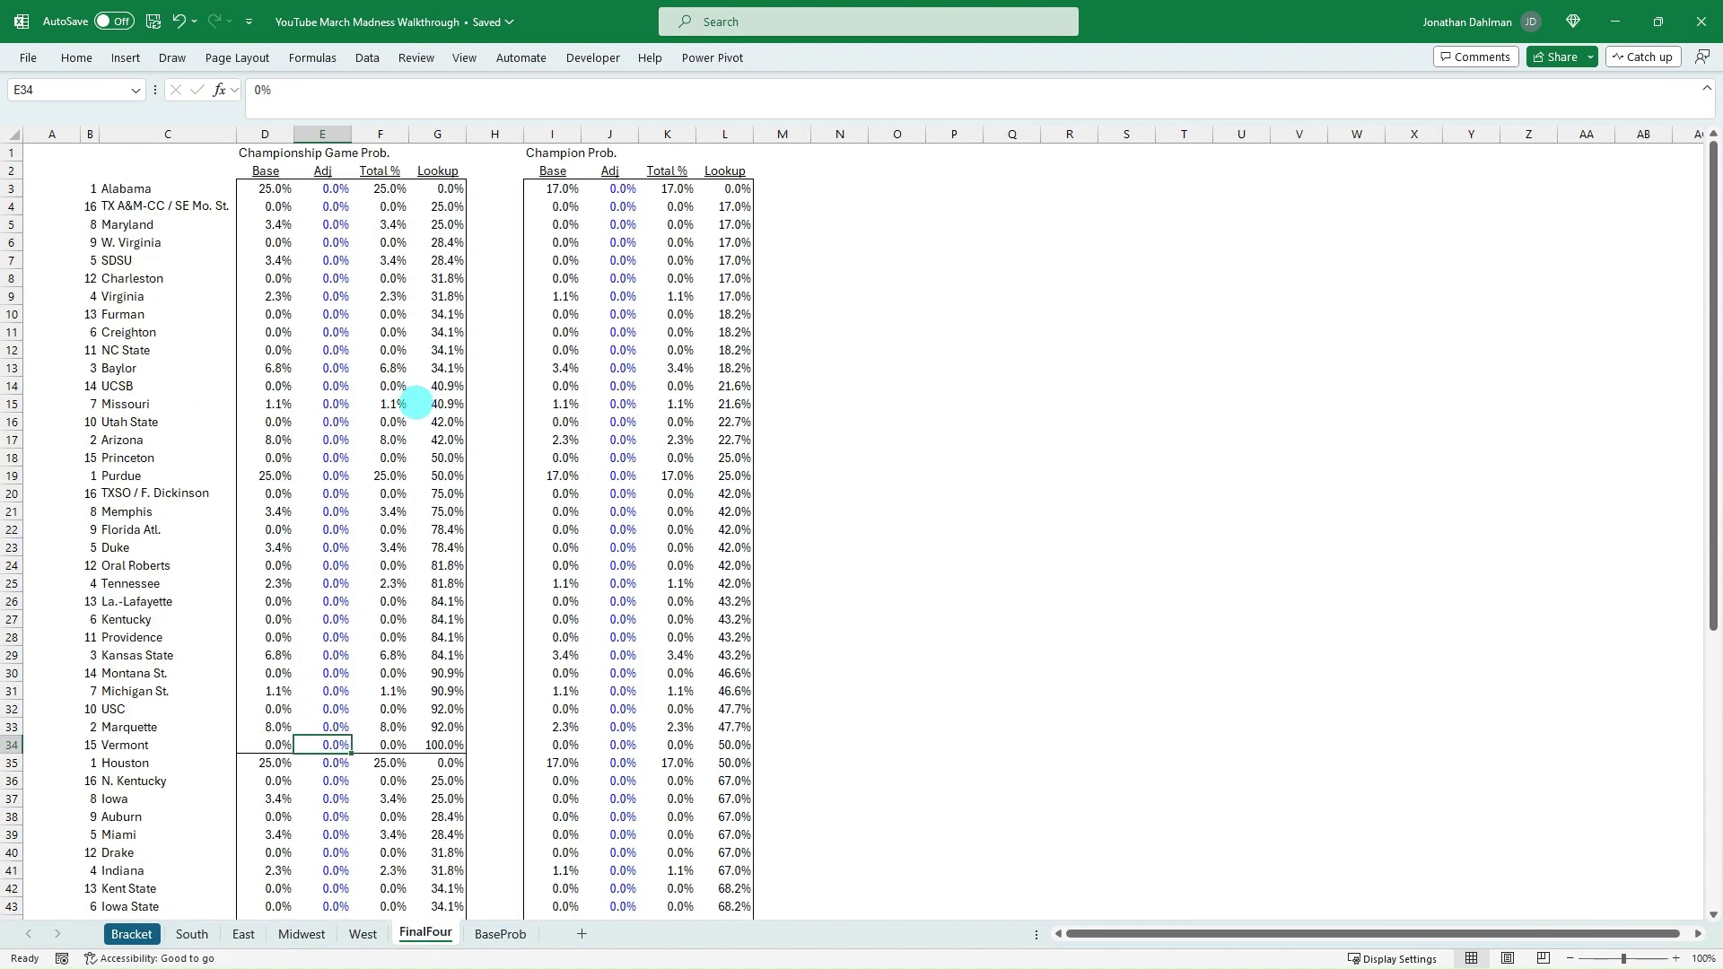
left_click_drag(446, 188, 453, 740)
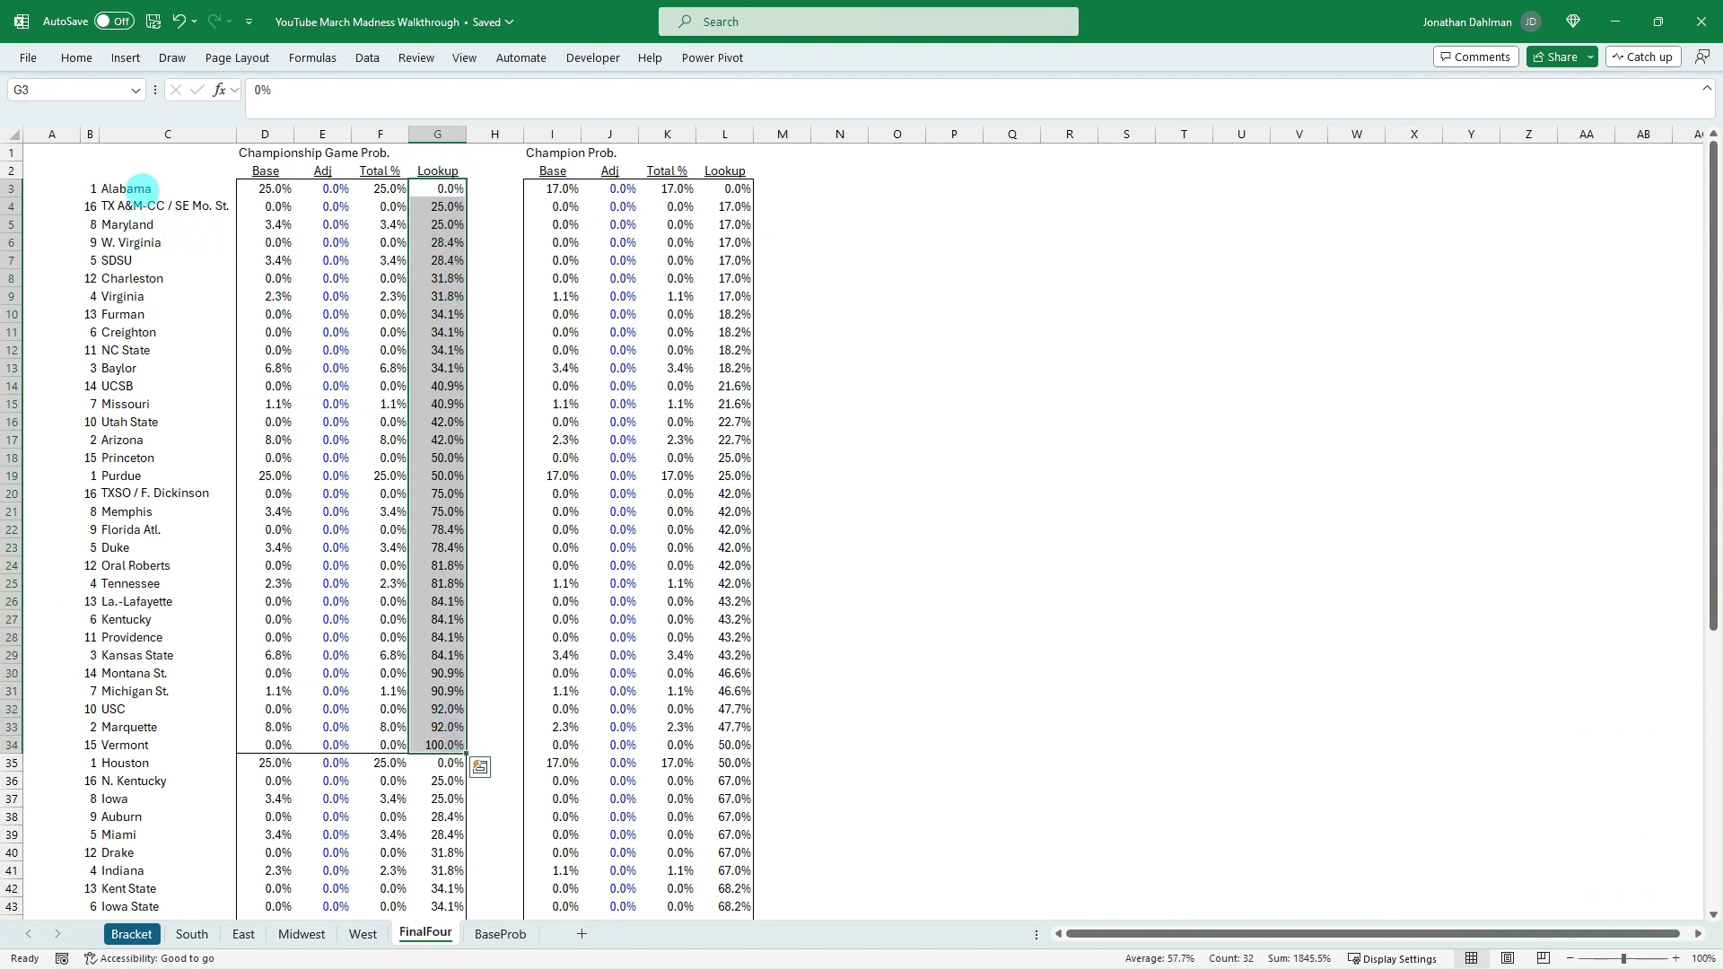
left_click_drag(135, 188, 153, 748)
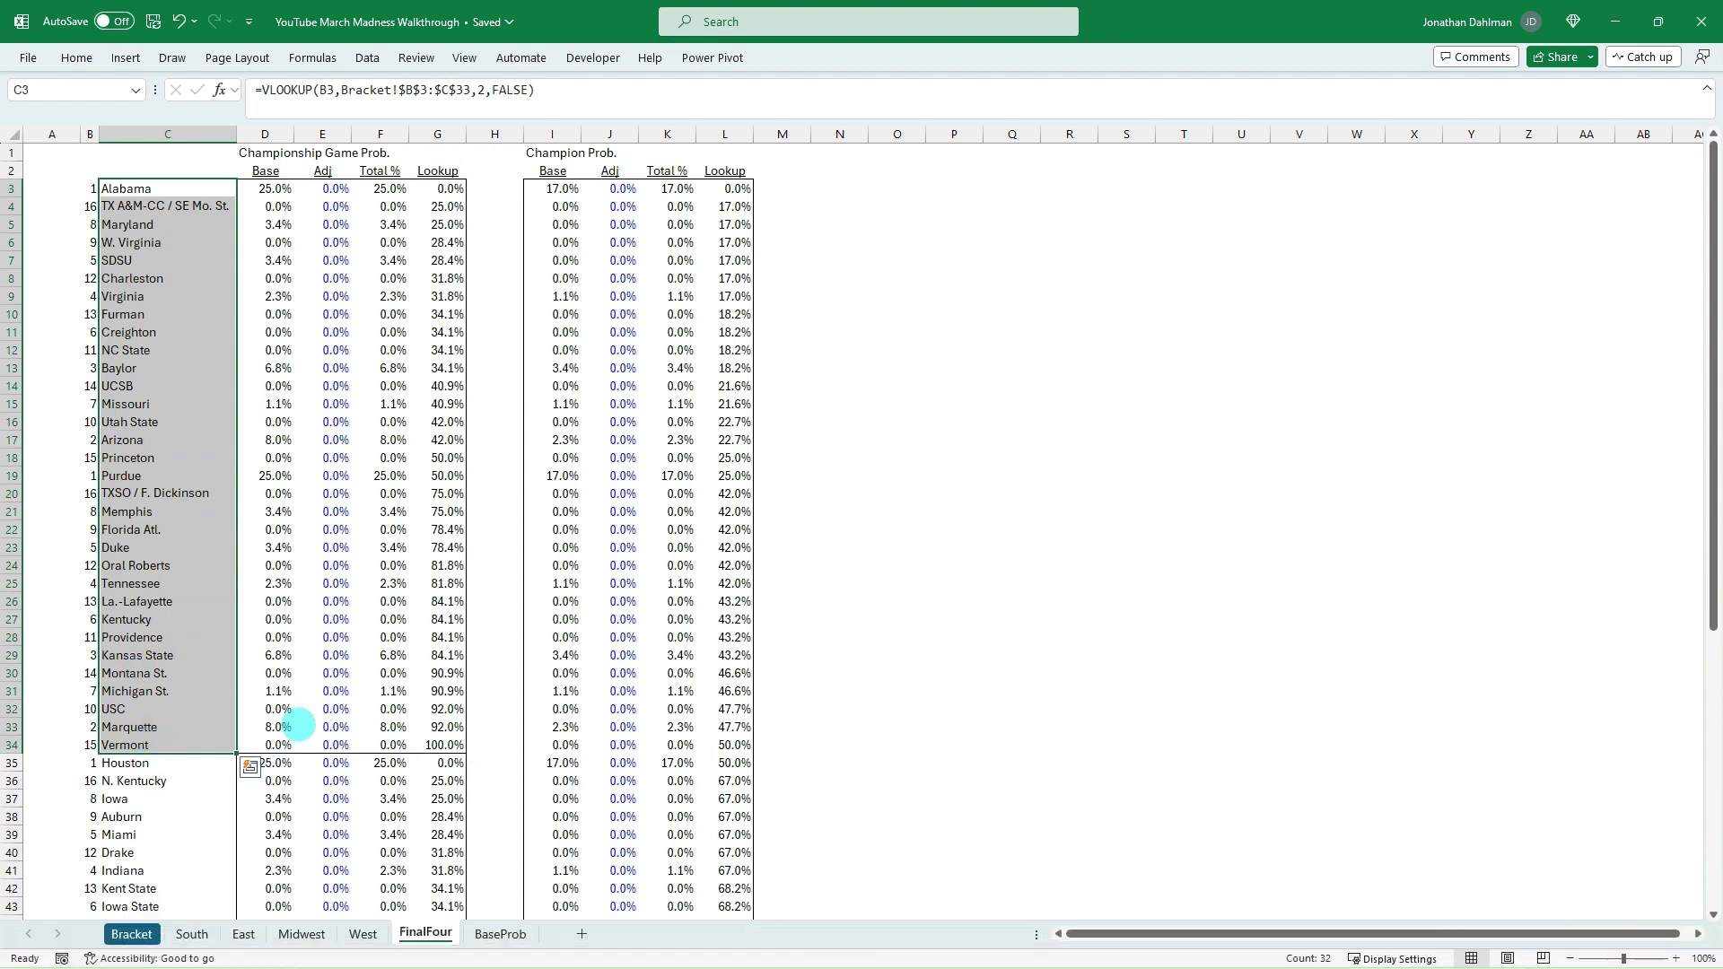
key("ctrl+Page_Up")
key("ctrl+Page_Up")
key("ctrl+Page_Up")
key("ctrl+Page_Up")
key("ctrl+Page_Up")
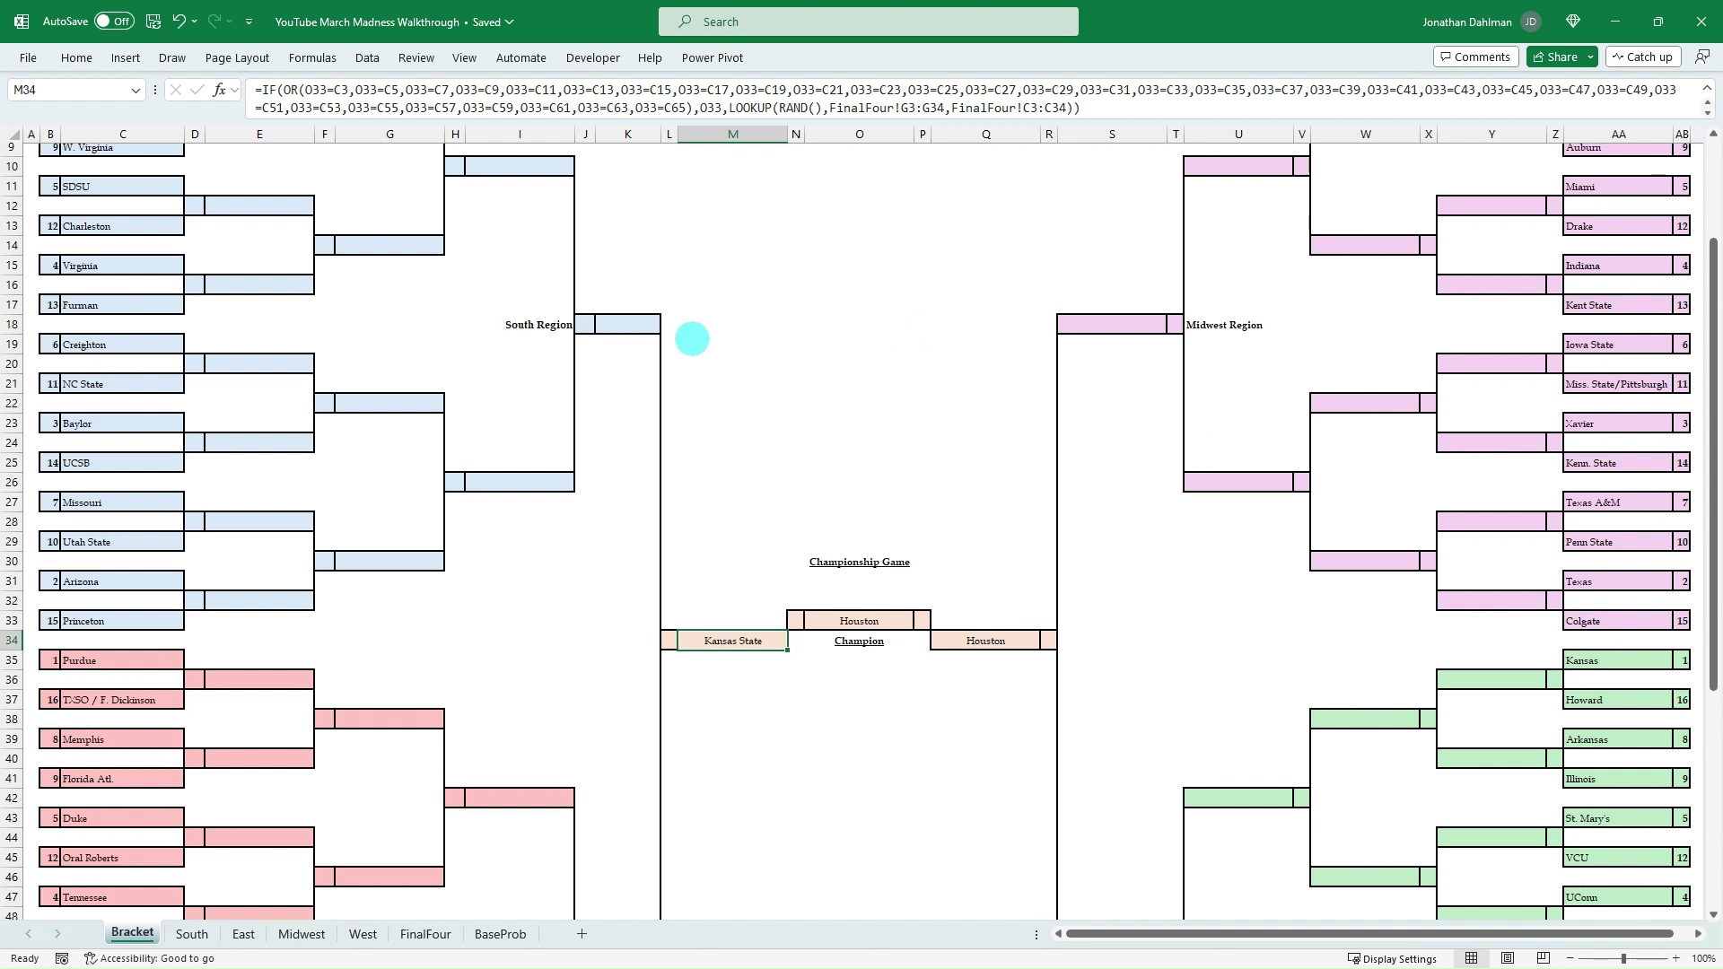
Step: Paste the IF(OR) winner formula into K18, the South Region winner cell
left_click(713, 329)
scroll(754, 503, "up", 1)
scroll(744, 694, "up", 2)
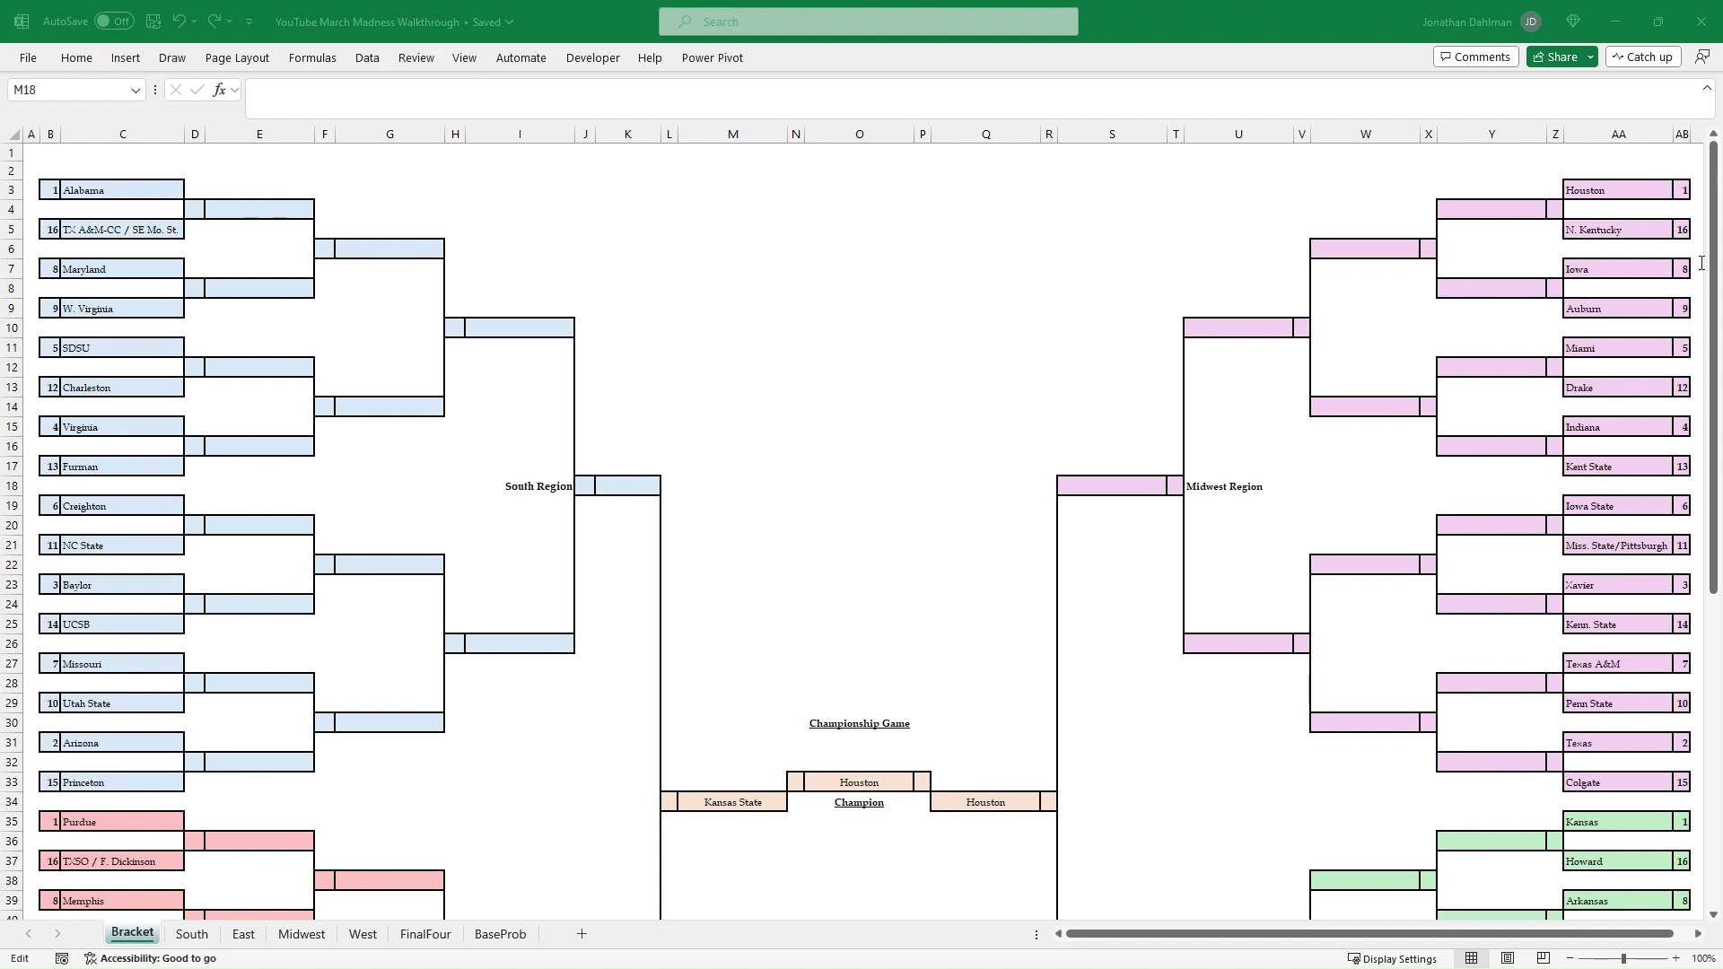
key("Escape")
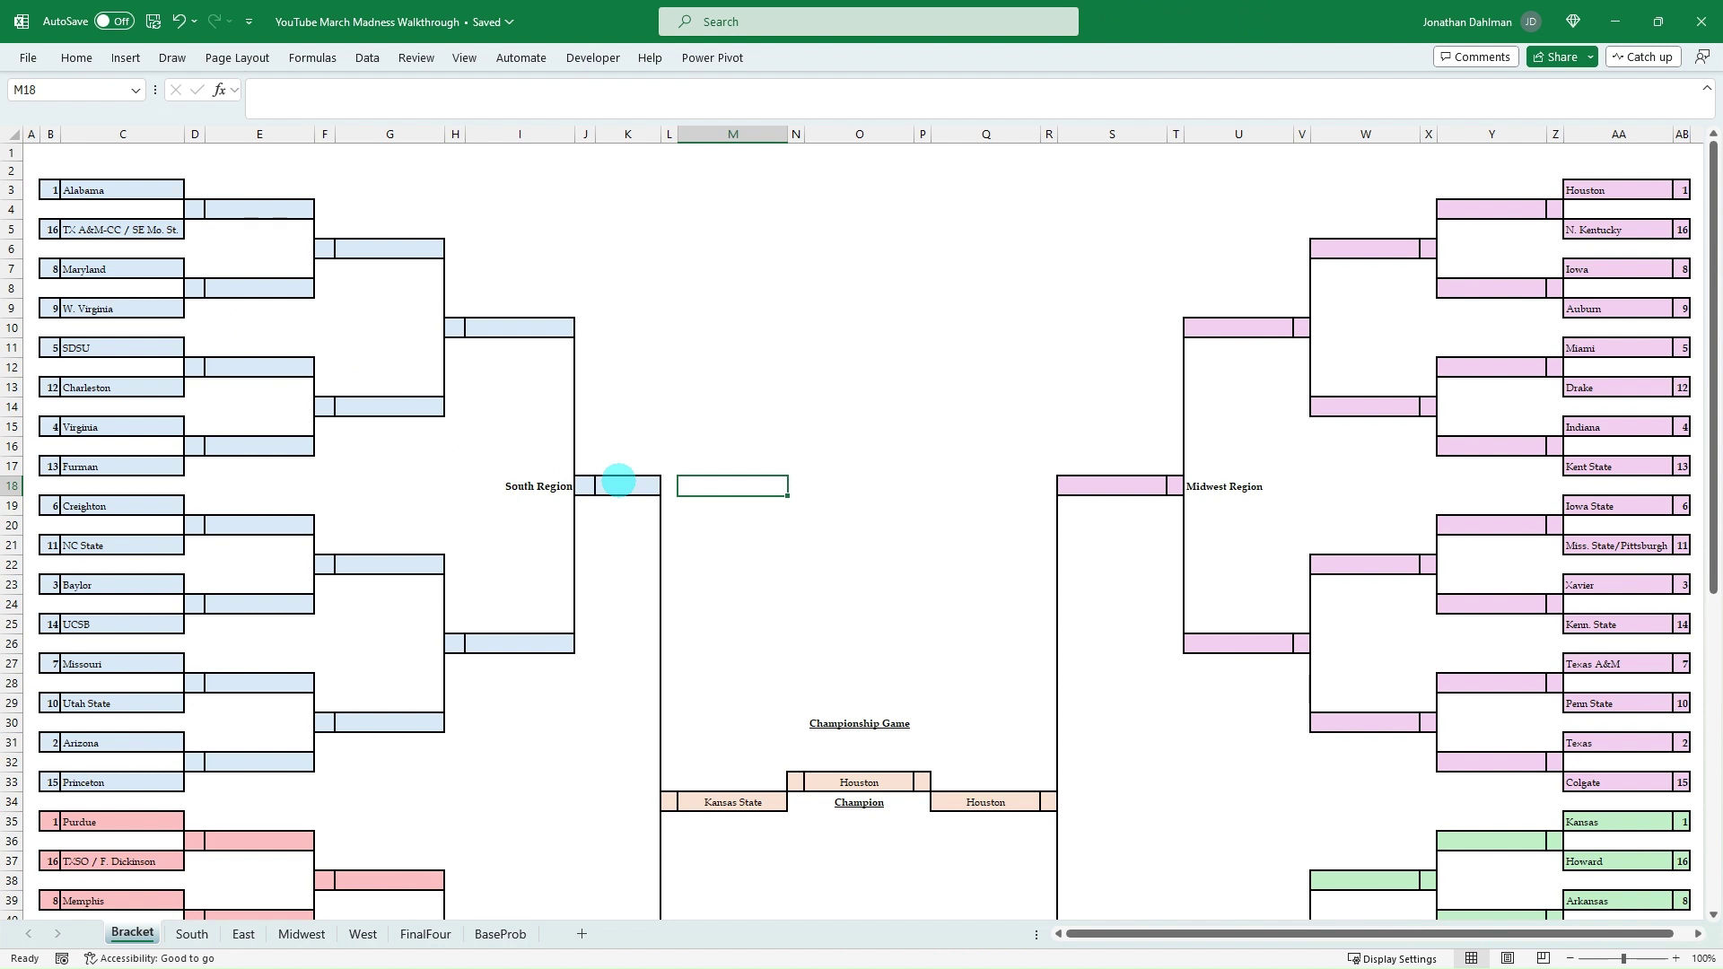
left_click(618, 482)
type("=")
type("IF(OR(M34=C3,M34=C5,M34=C7,M34=C9,M34=C11,M34=C13,M34=C15,M34=C17,M34=C19,M34=C21,M34=C23,M34=C25,M34=C27,M34=C29,M34=C31,M34=C33),M34")
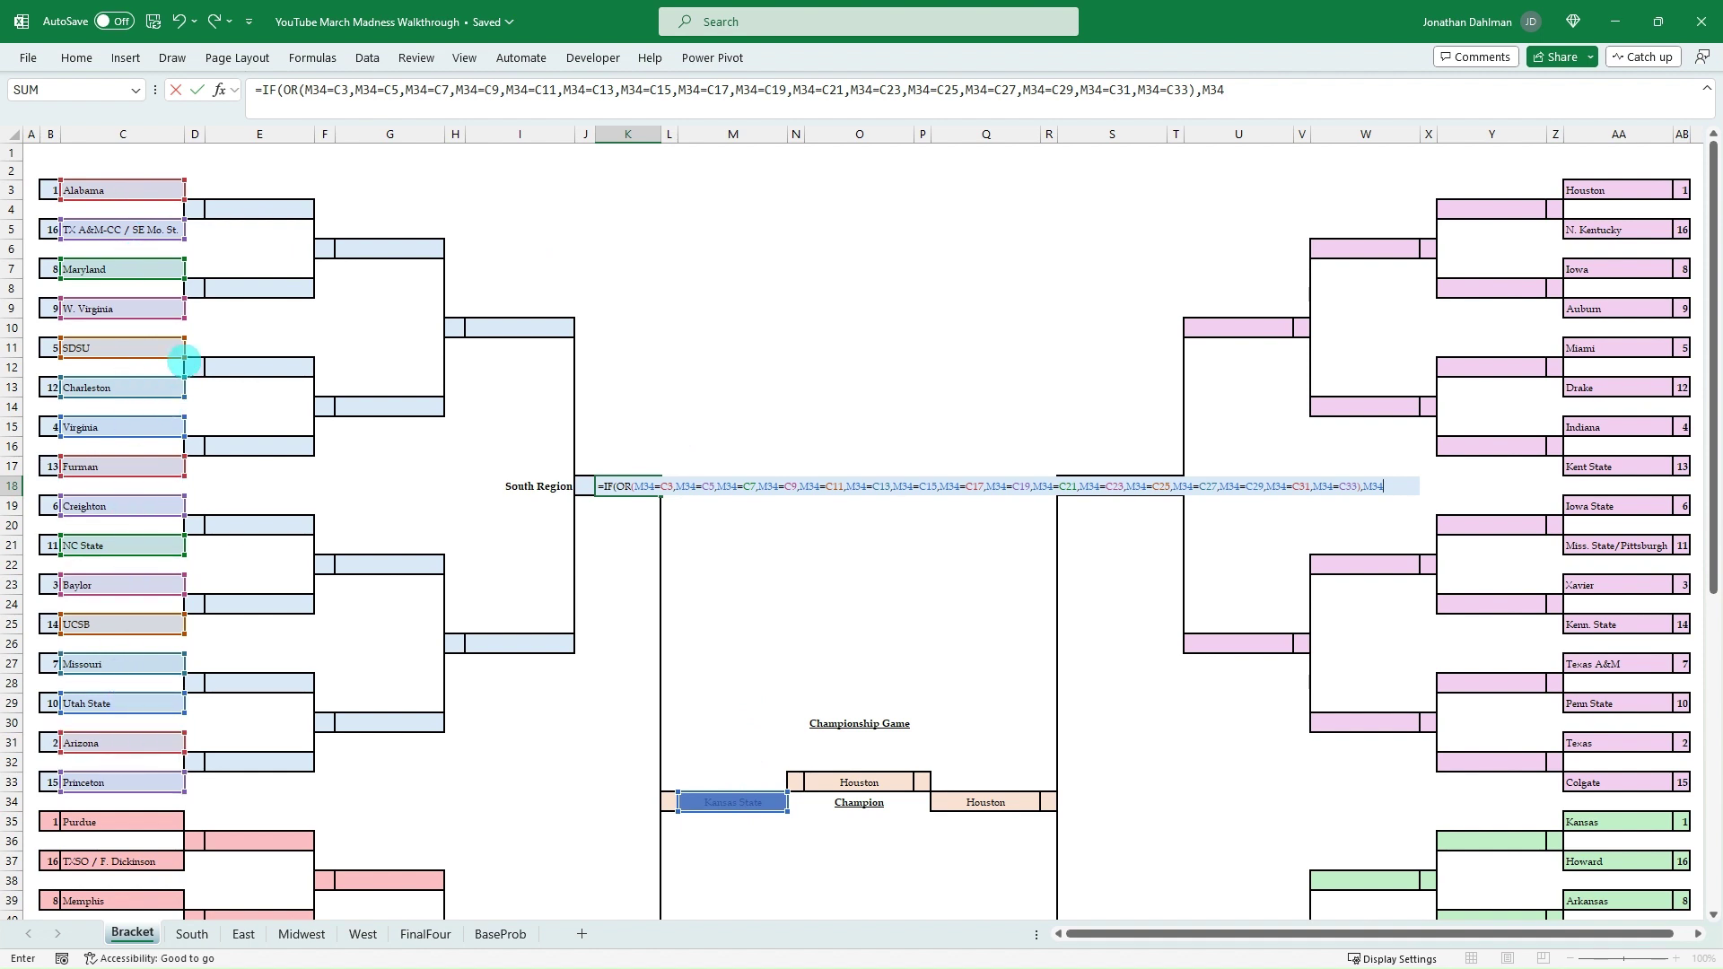
Step: Extend K18's formula with LOOKUP(RAND(), South!V6:V21, South!C6:C21)
left_click(1261, 94)
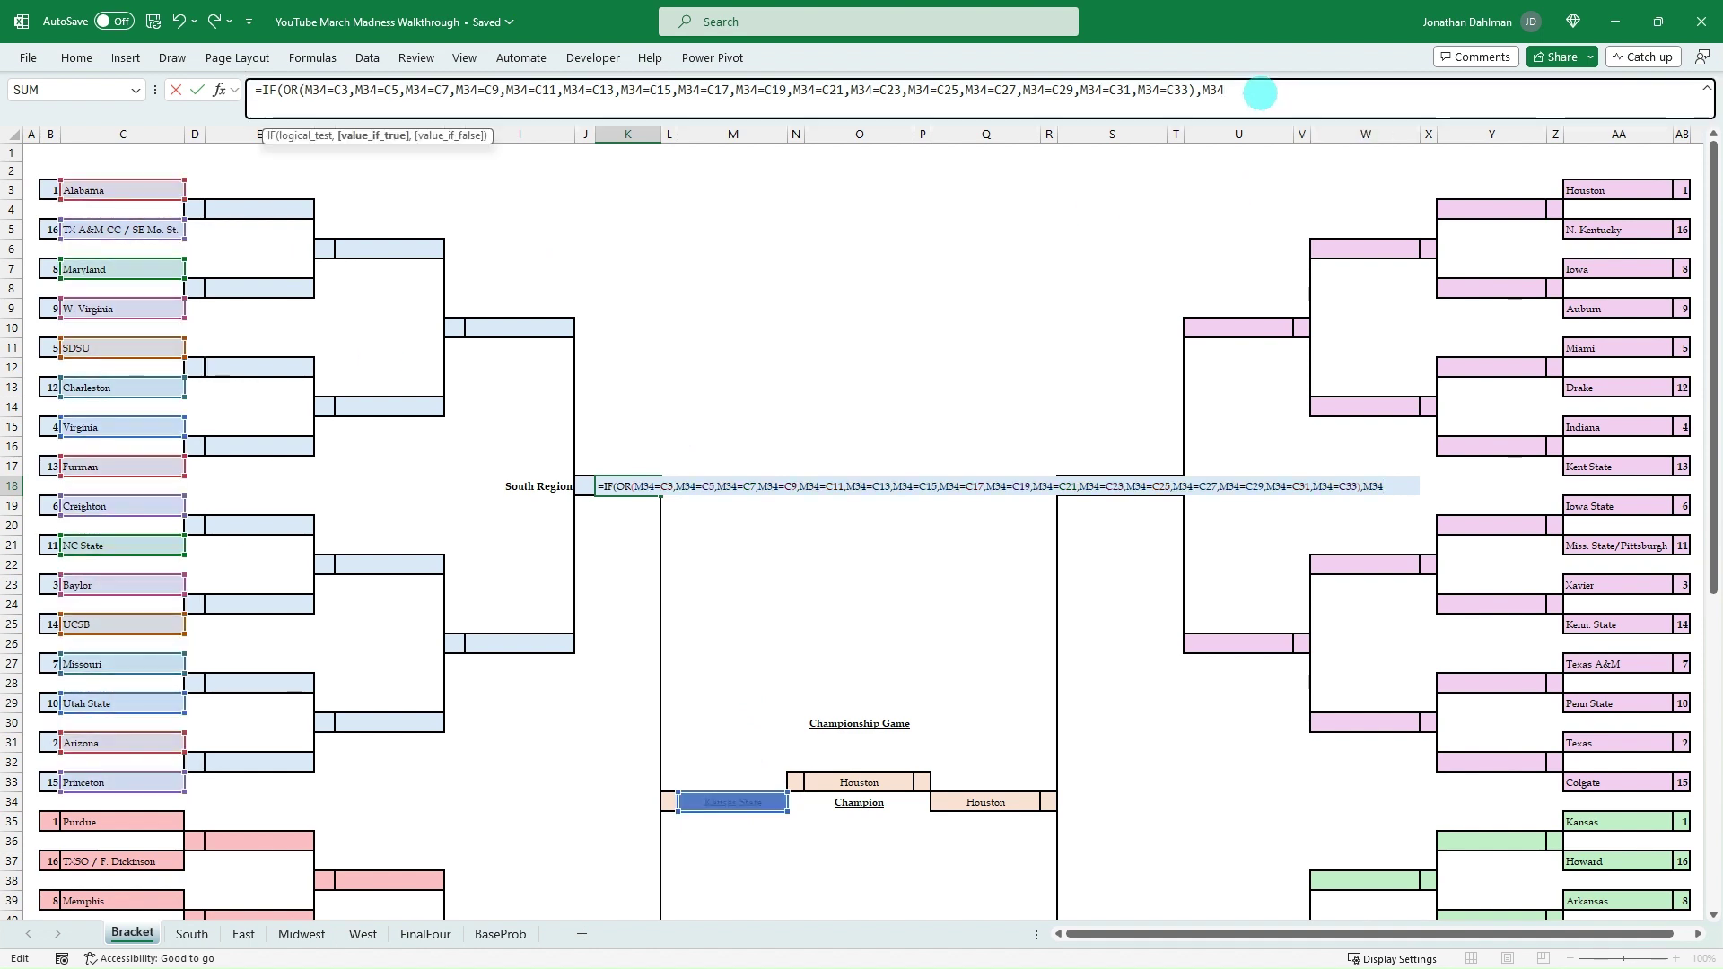
type(",")
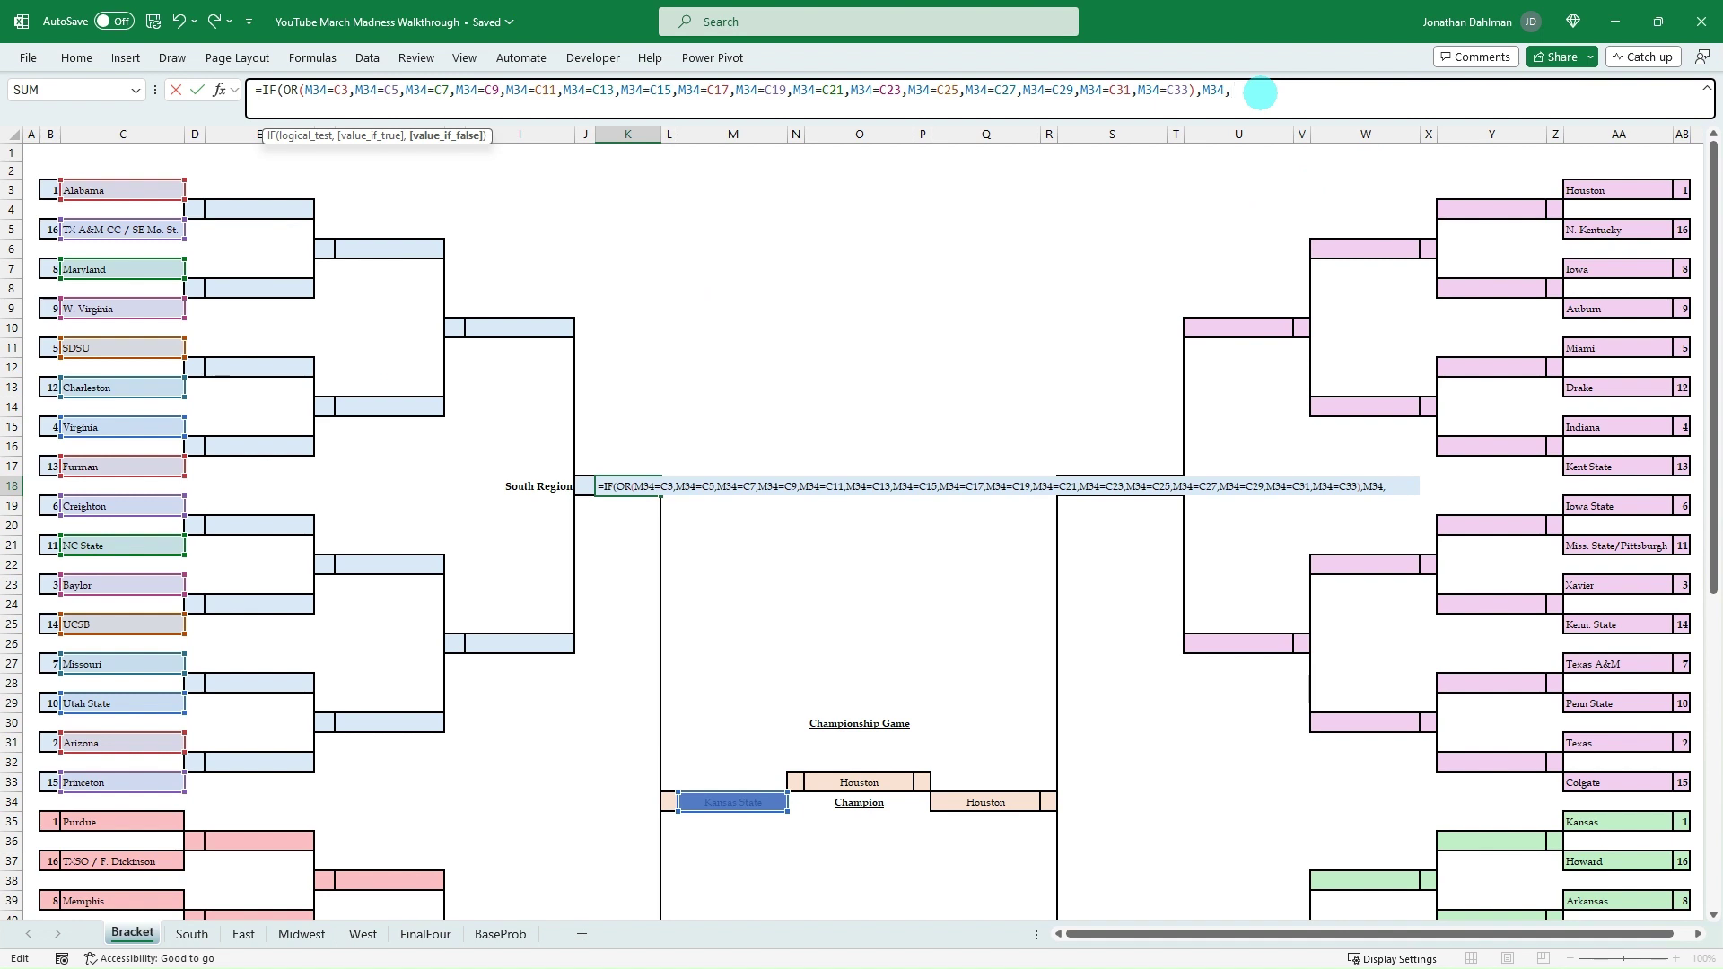
type("lookup(r")
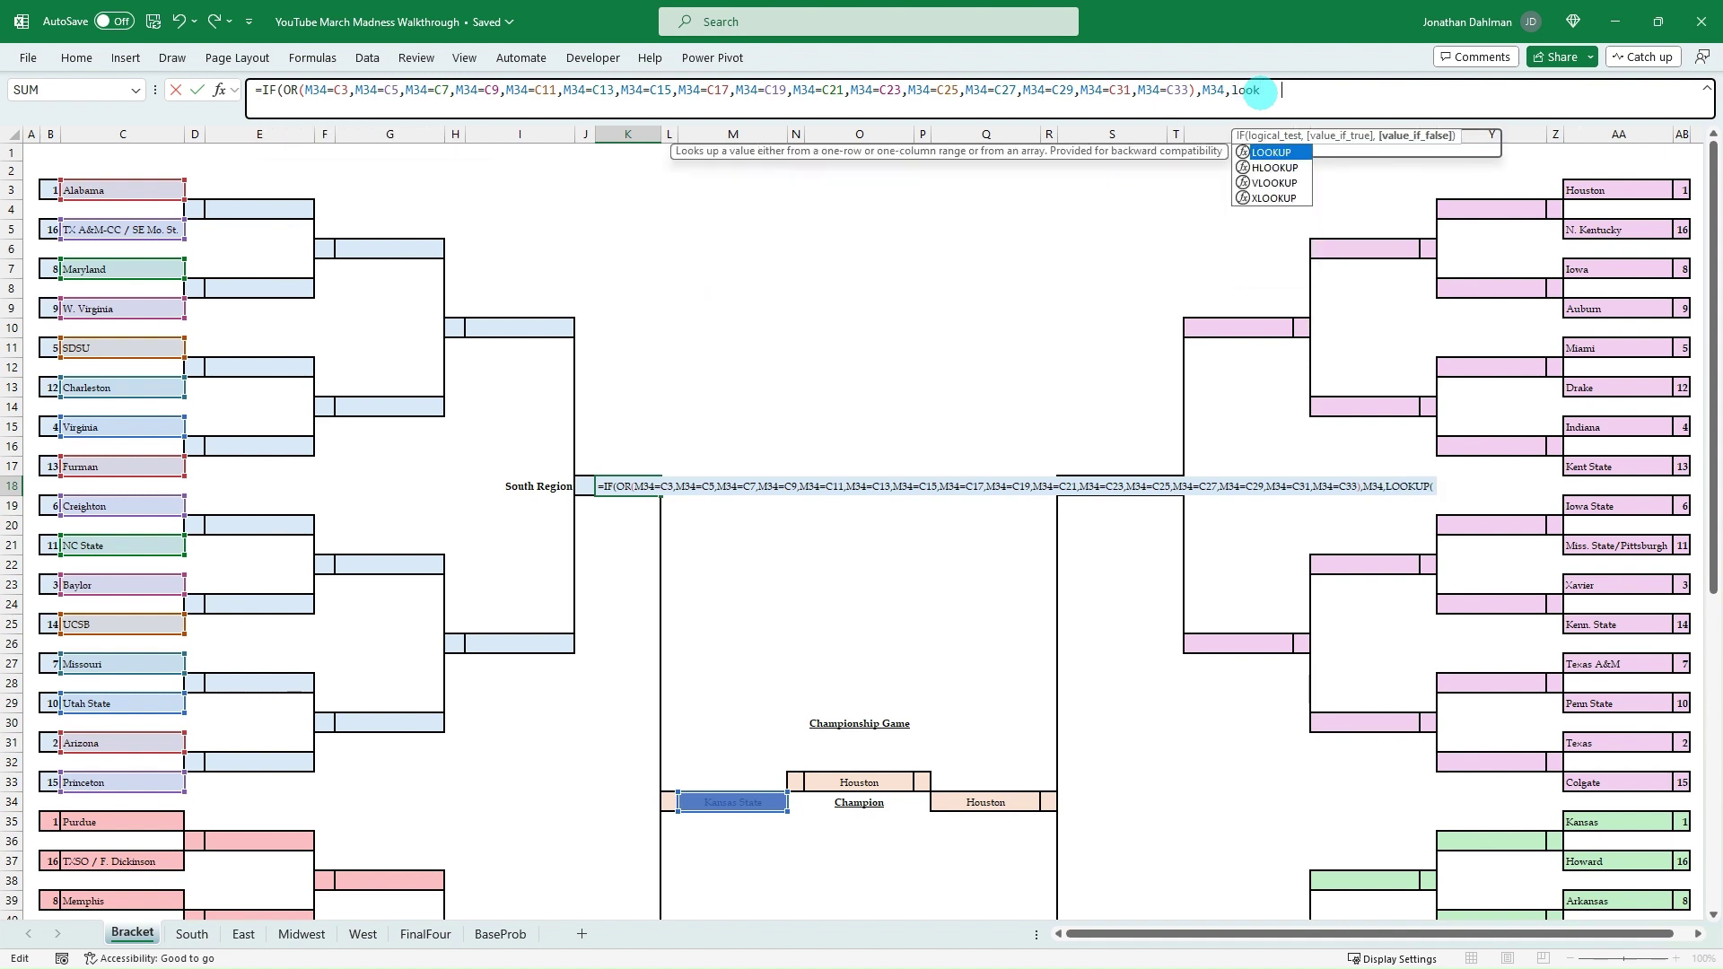
key("Tab")
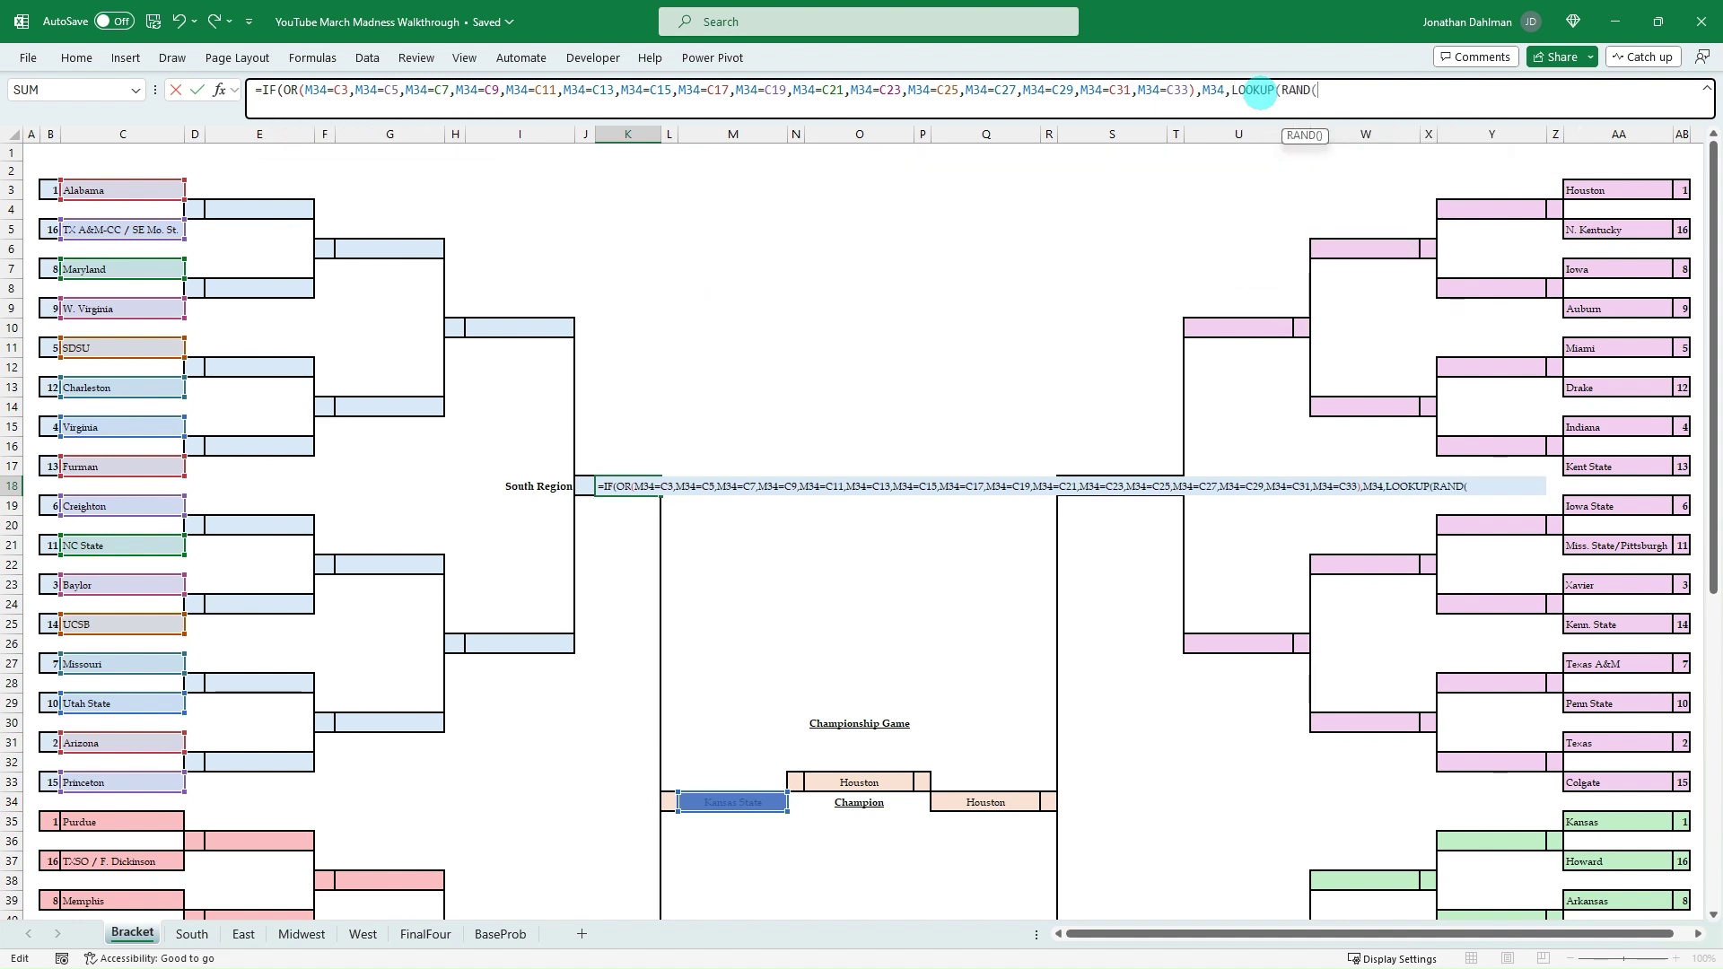
type(")")
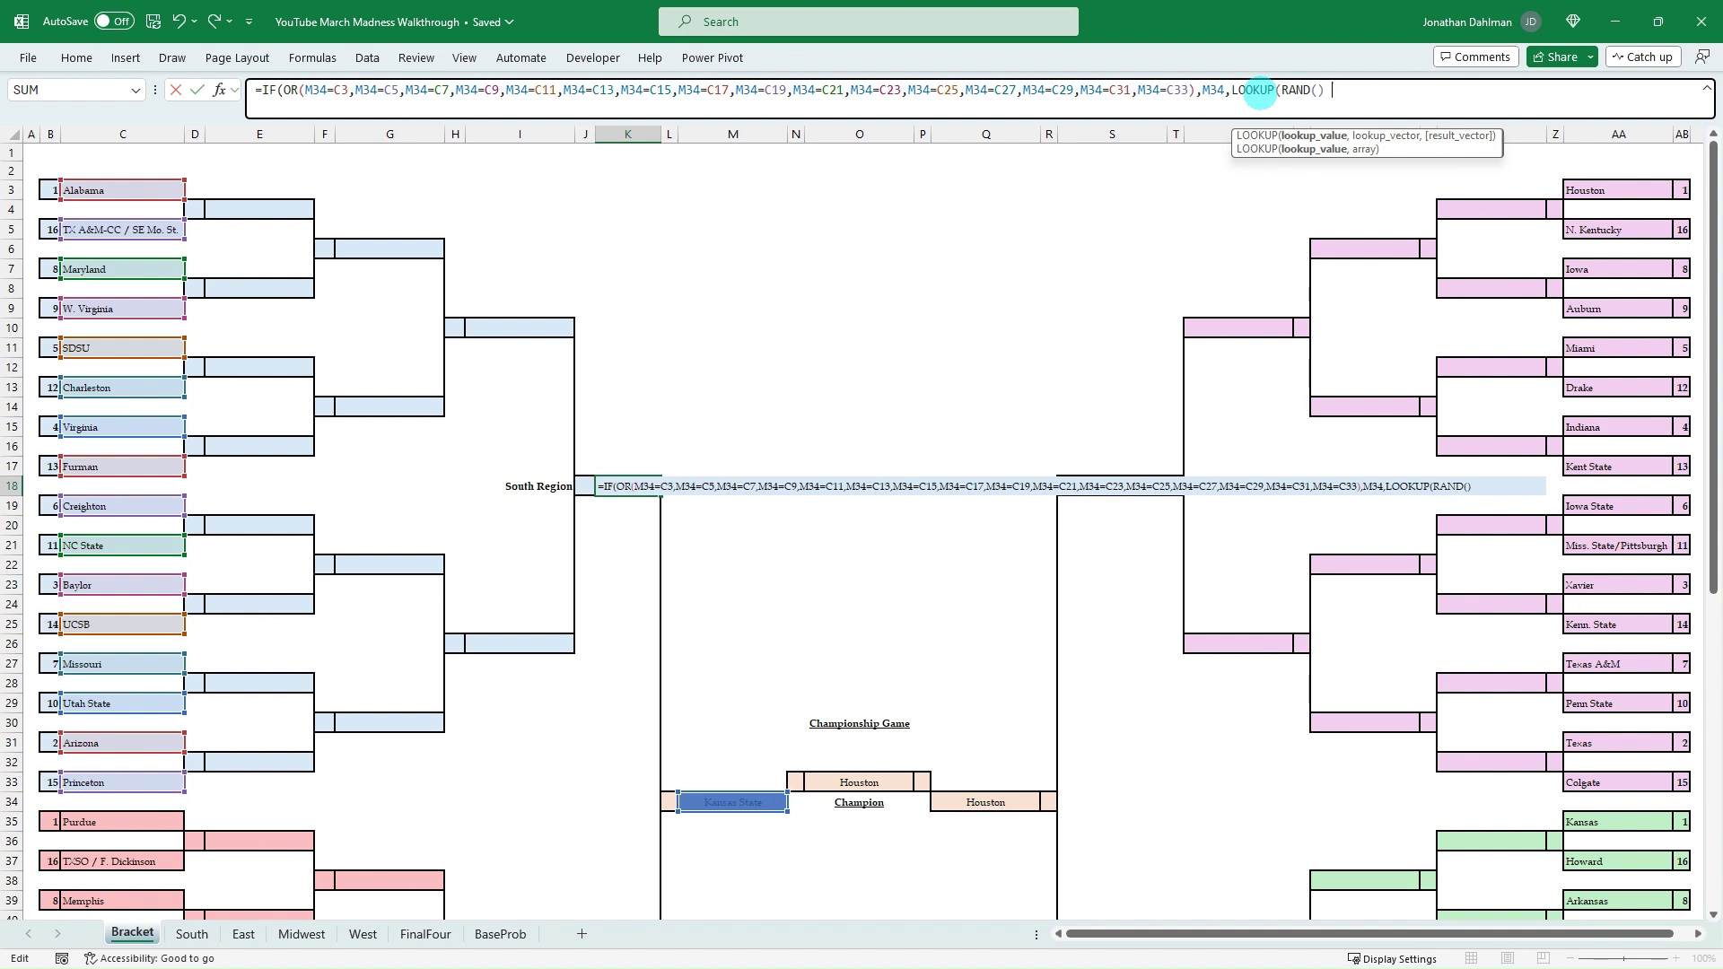
type(",")
left_click(193, 935)
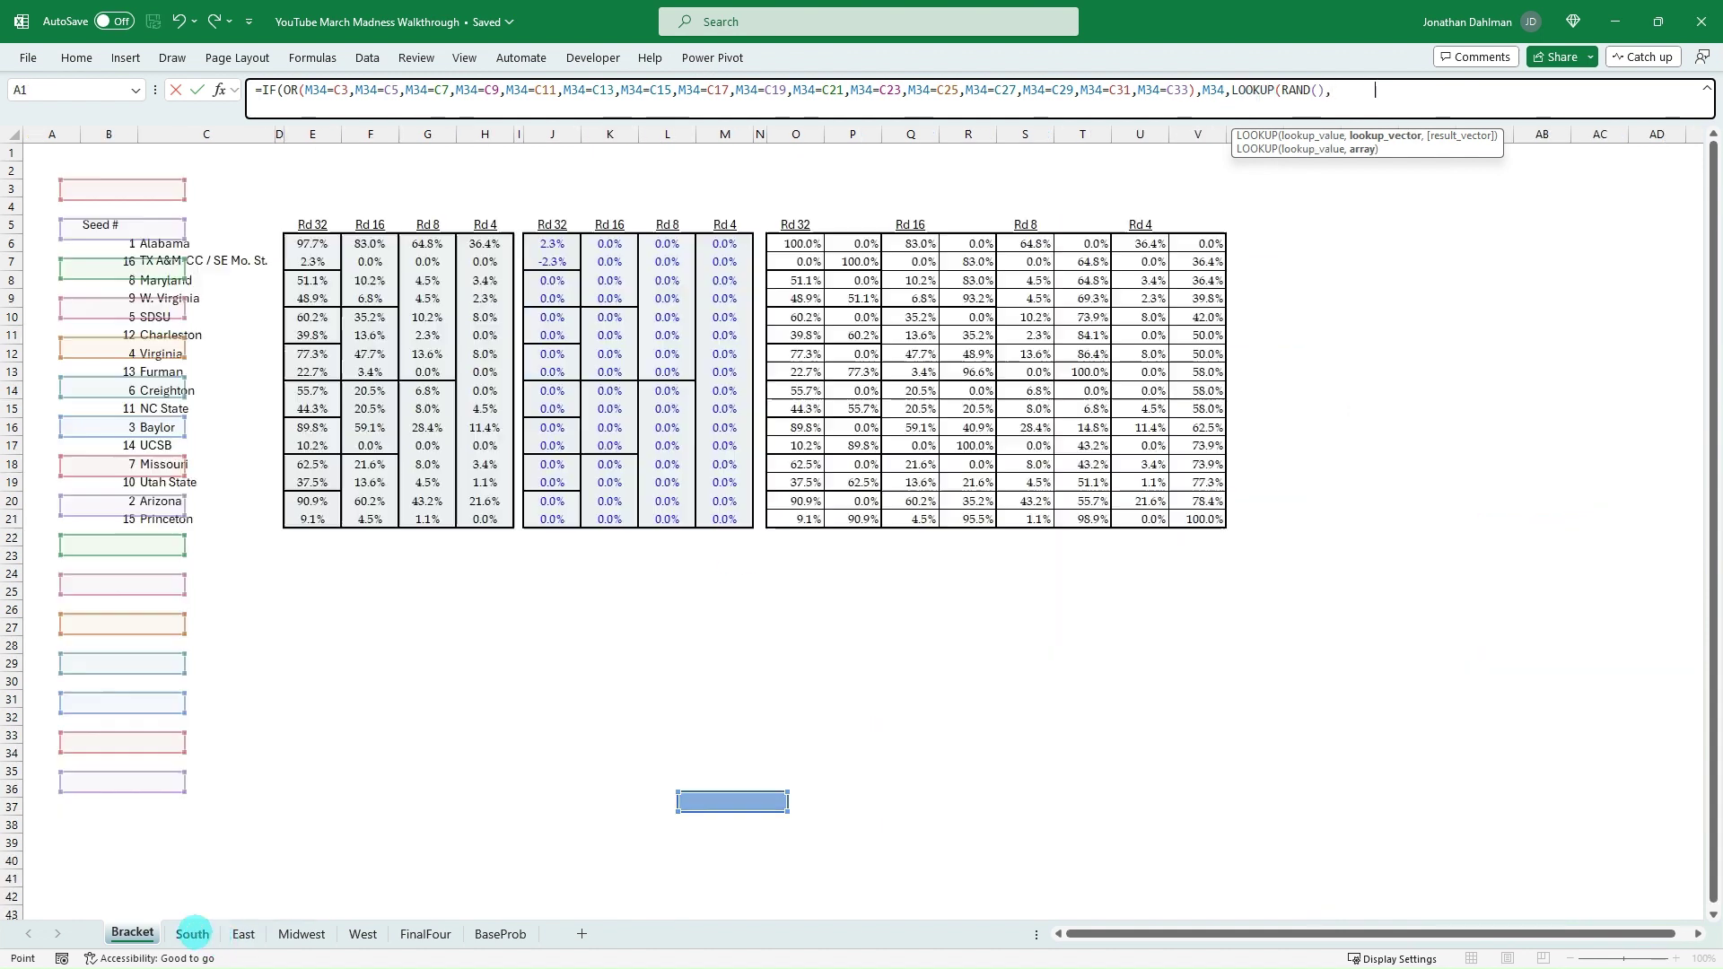
left_click_drag(1199, 244, 1203, 519)
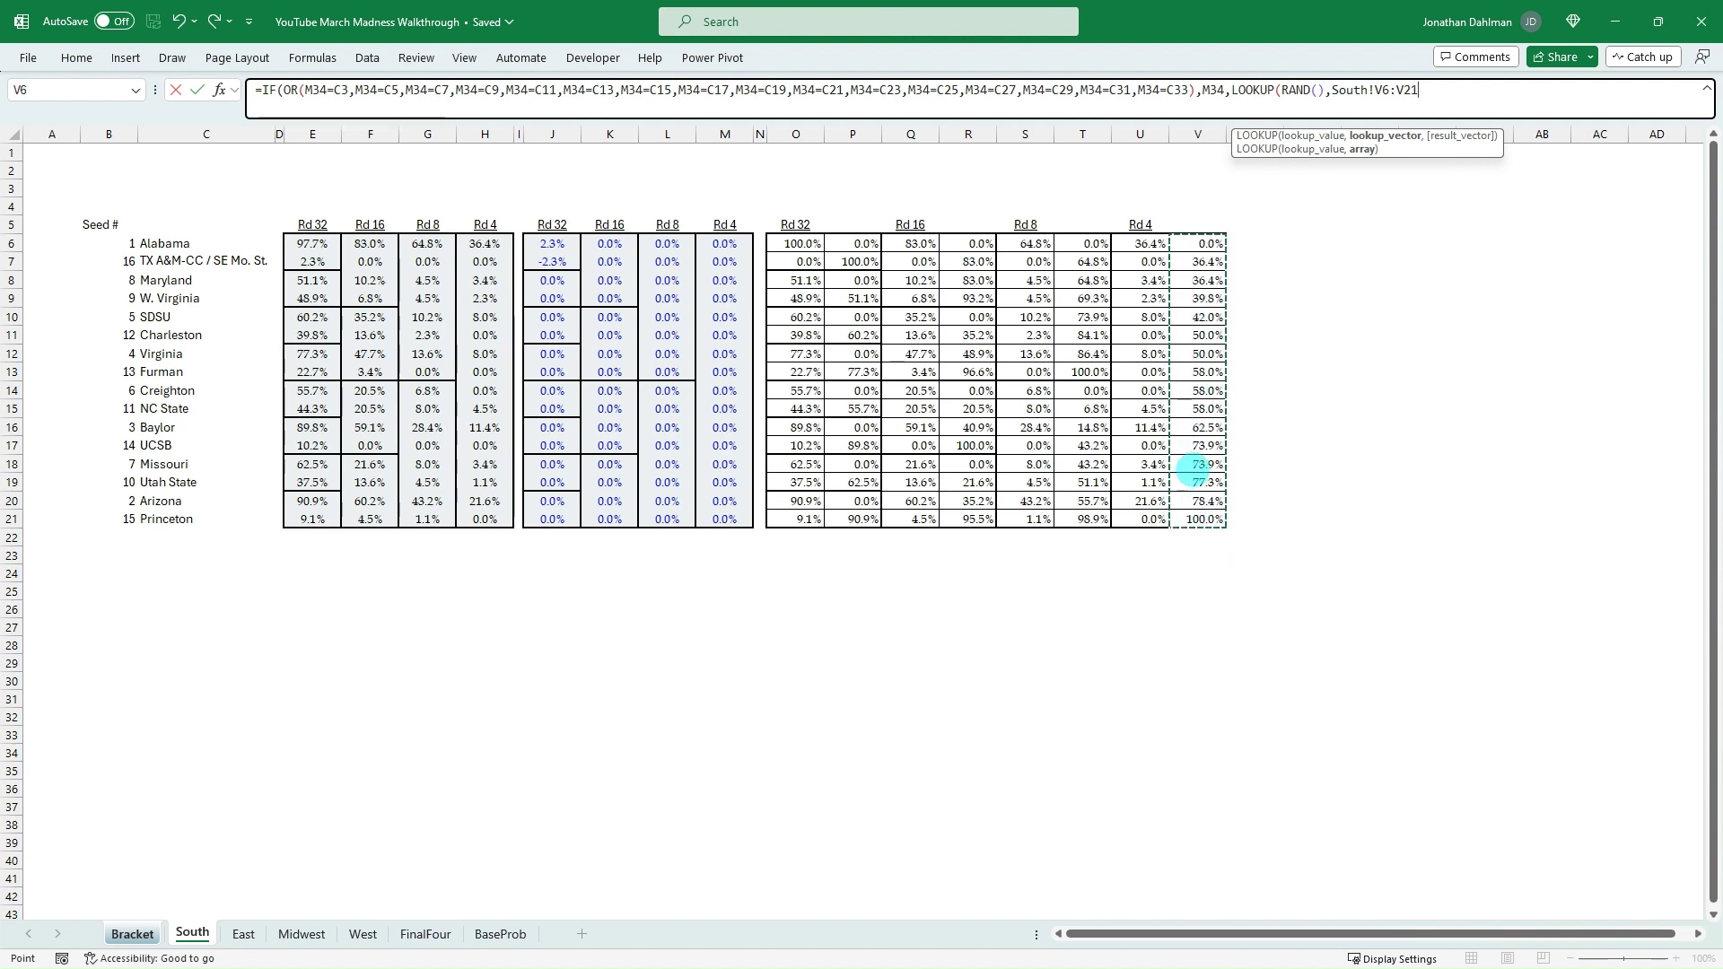
type(",")
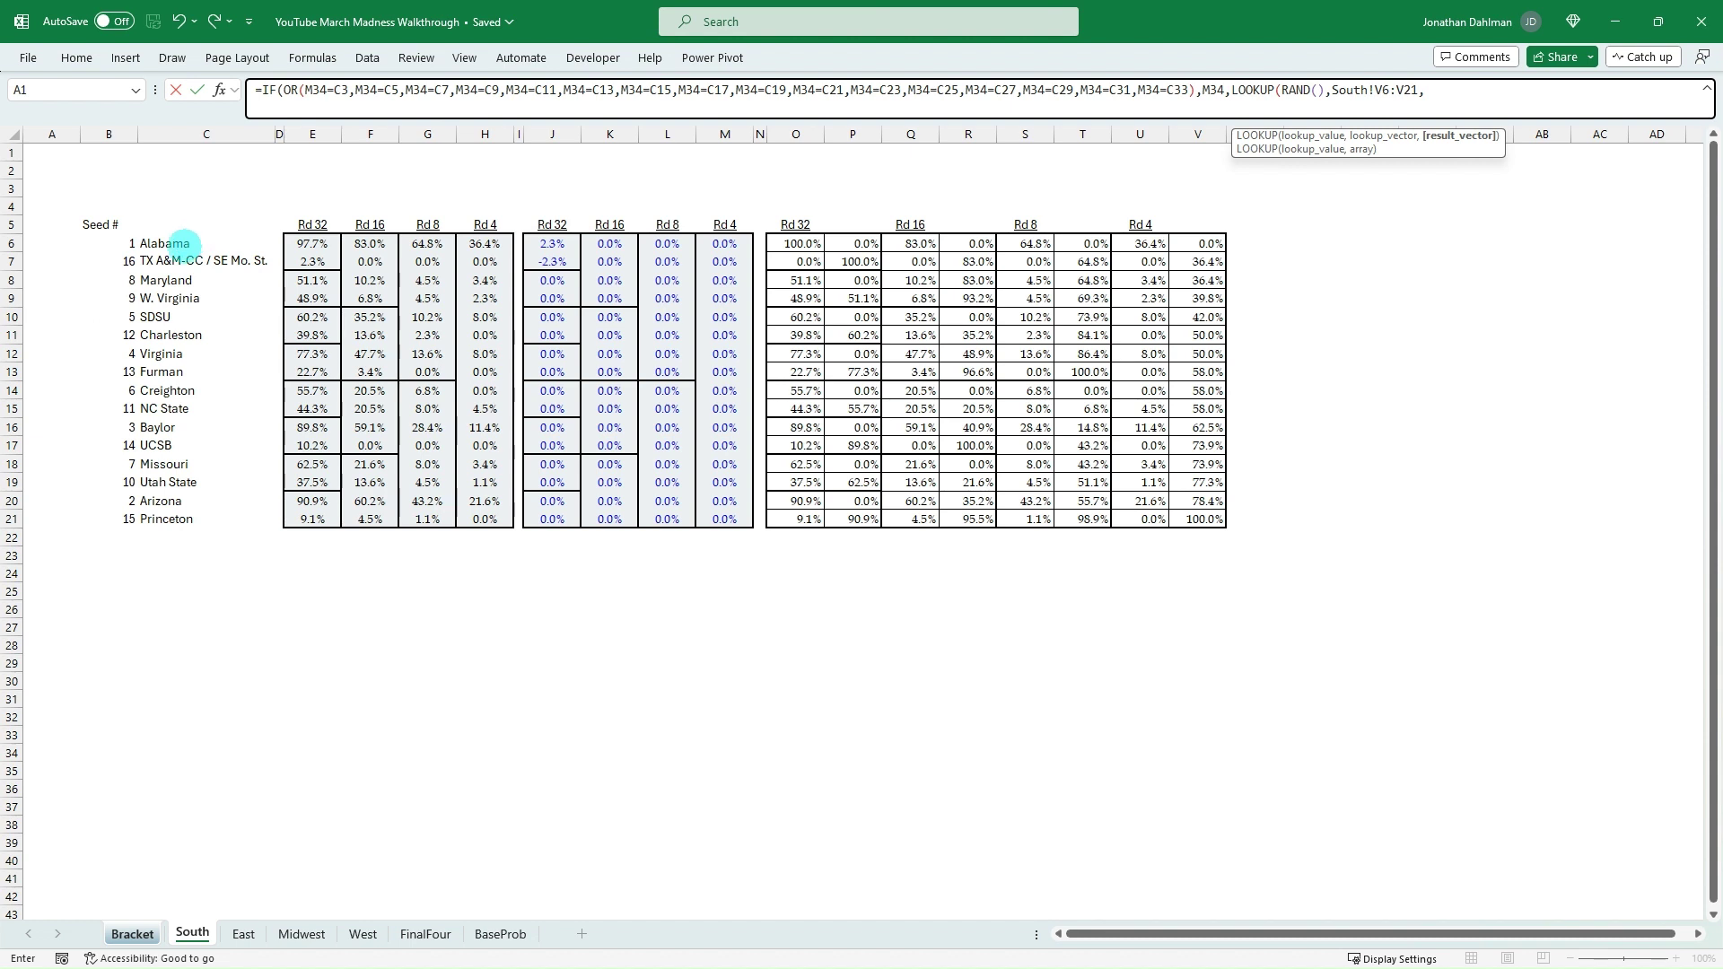
left_click_drag(183, 244, 181, 509)
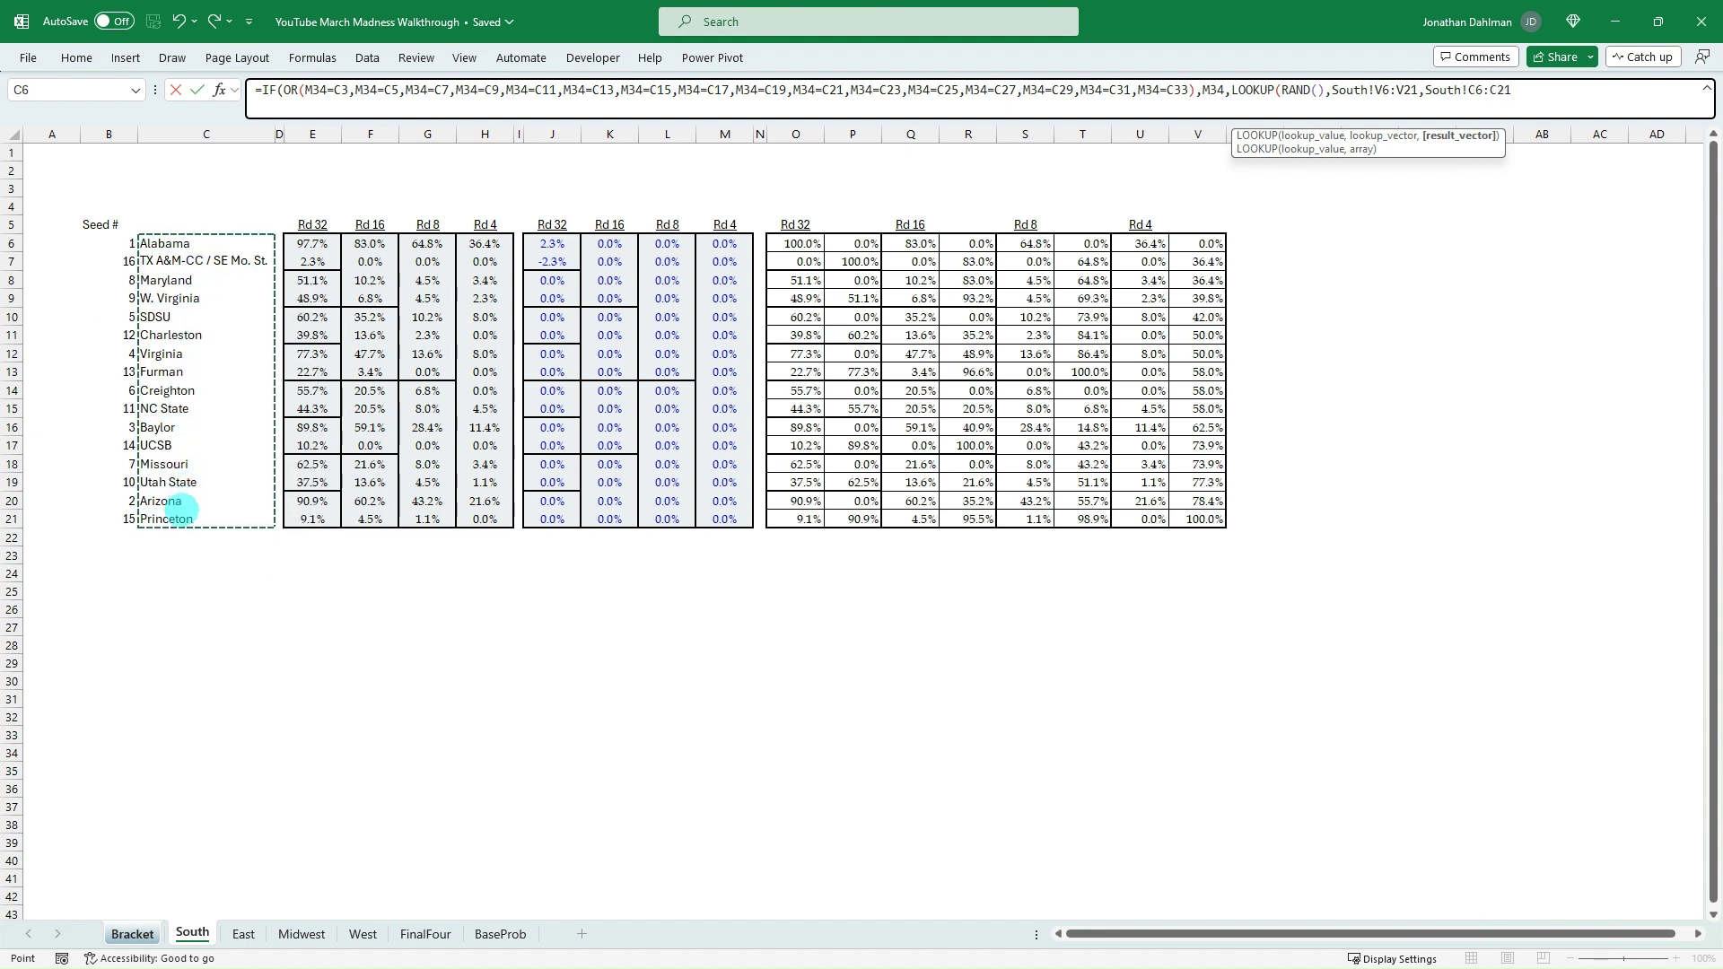
Step: Commit K18's South winner formula and recalculate twice to redraw the picks
type(")")
key("Return")
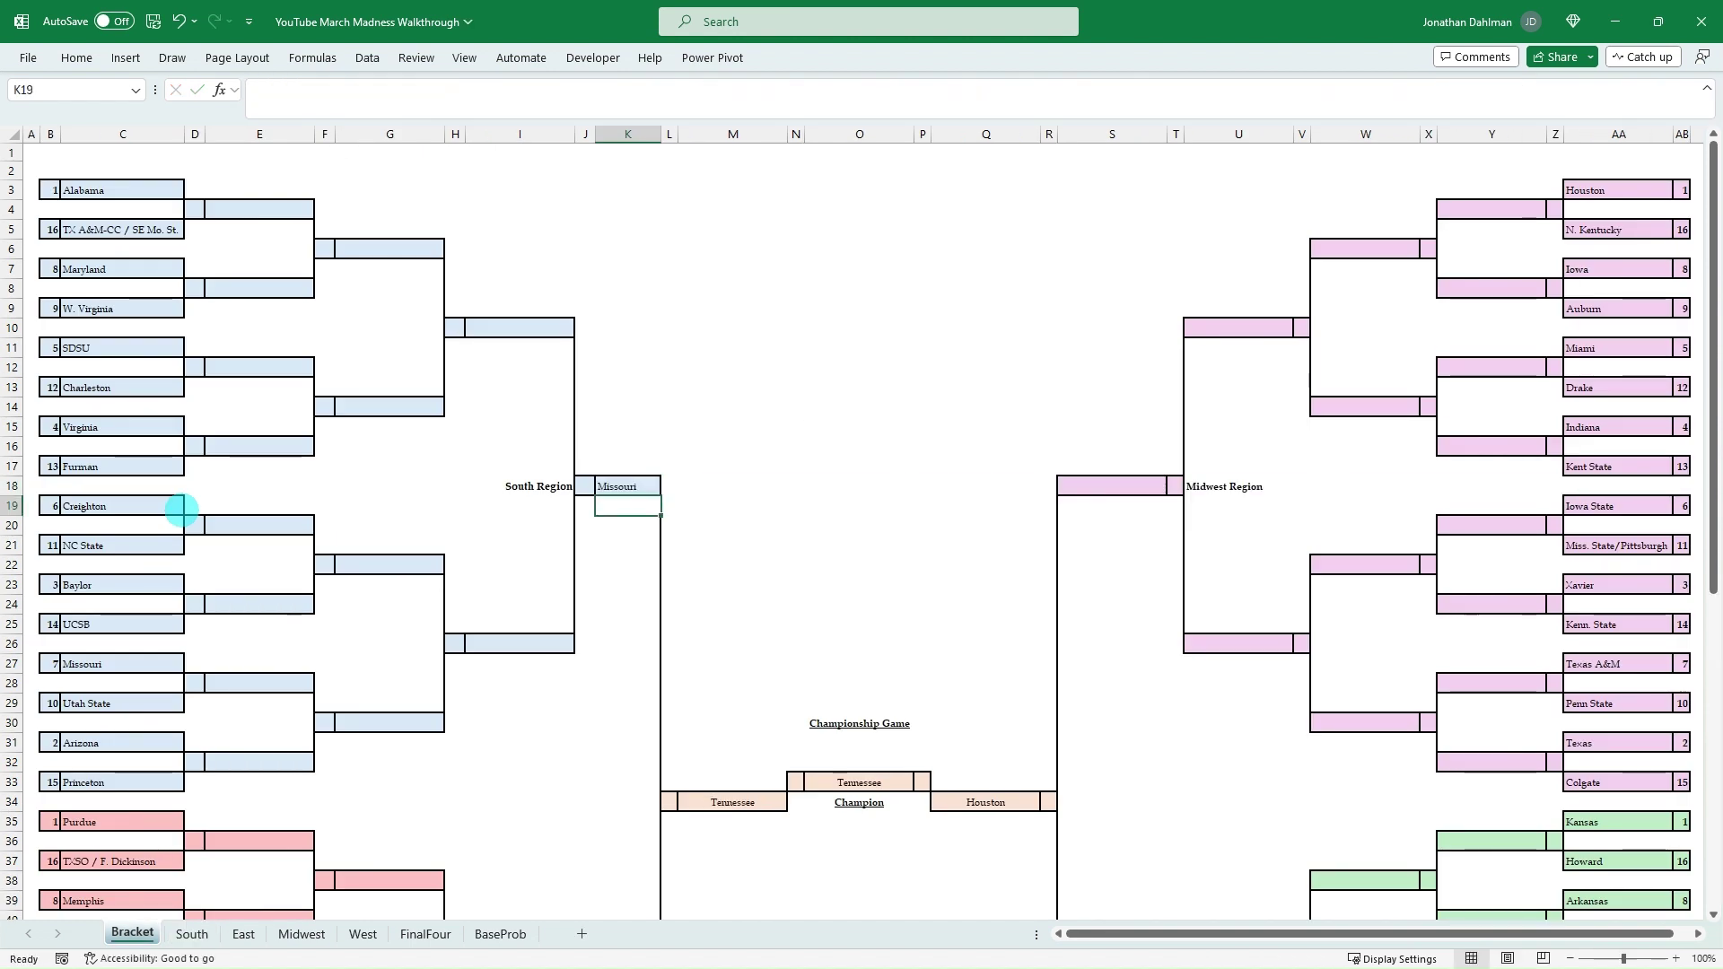
key("Up")
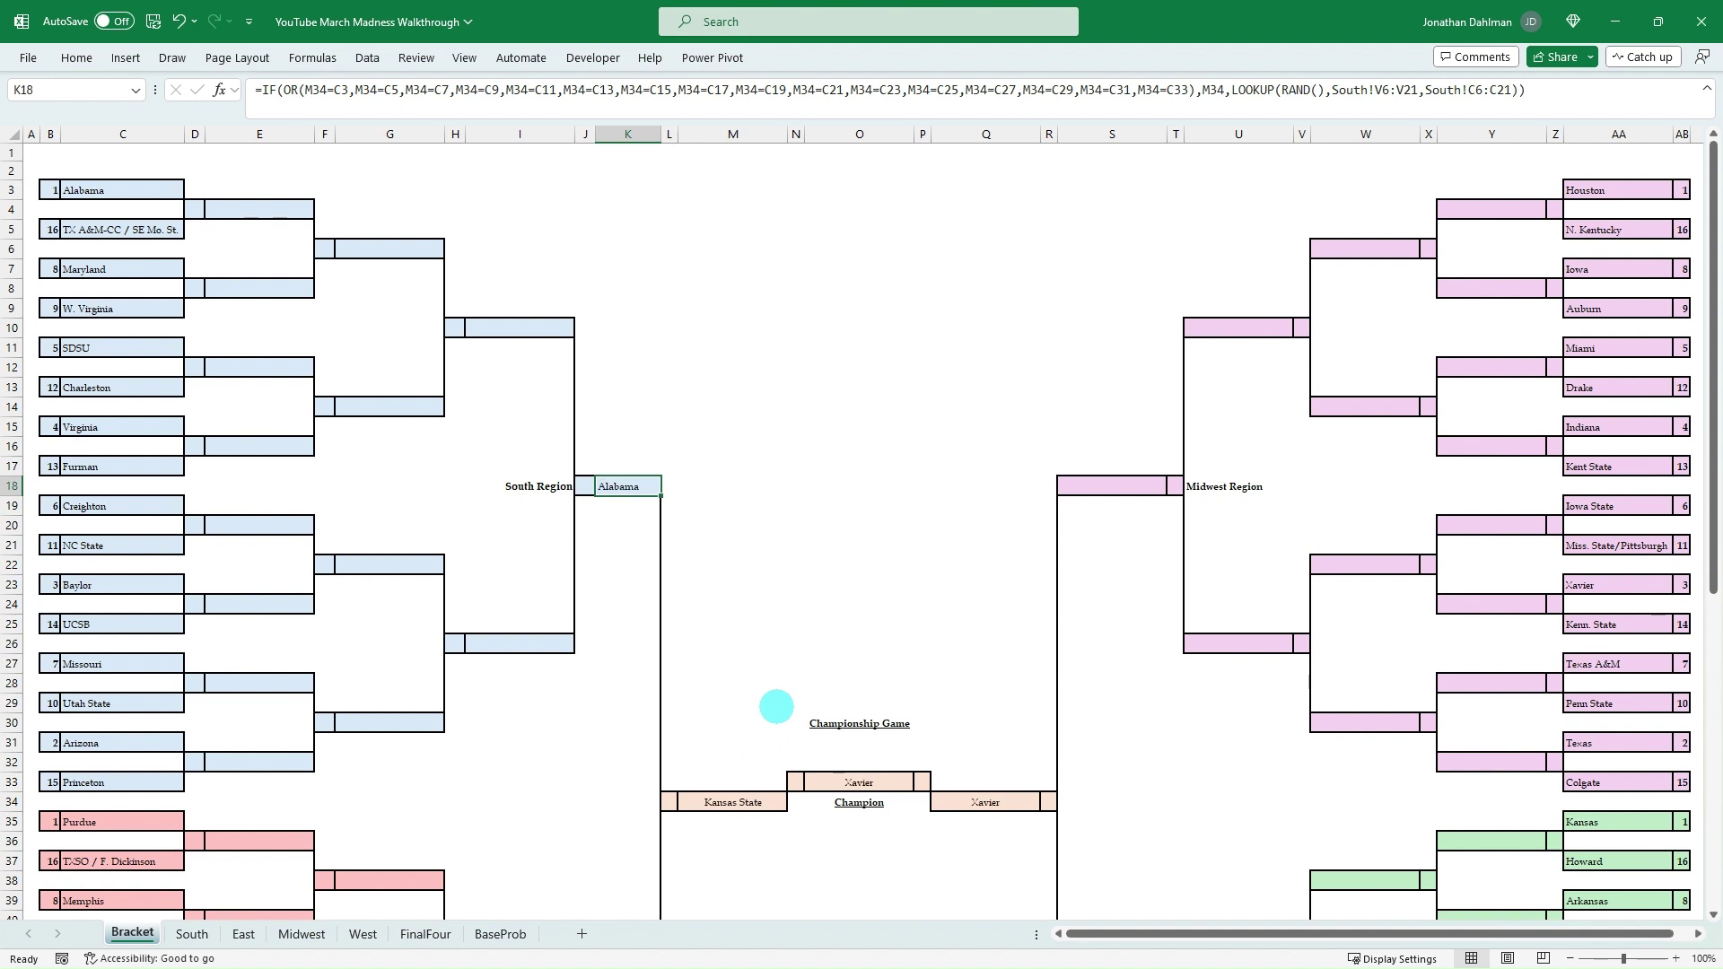
key("F9")
key("F9")
key("F9")
key("F9")
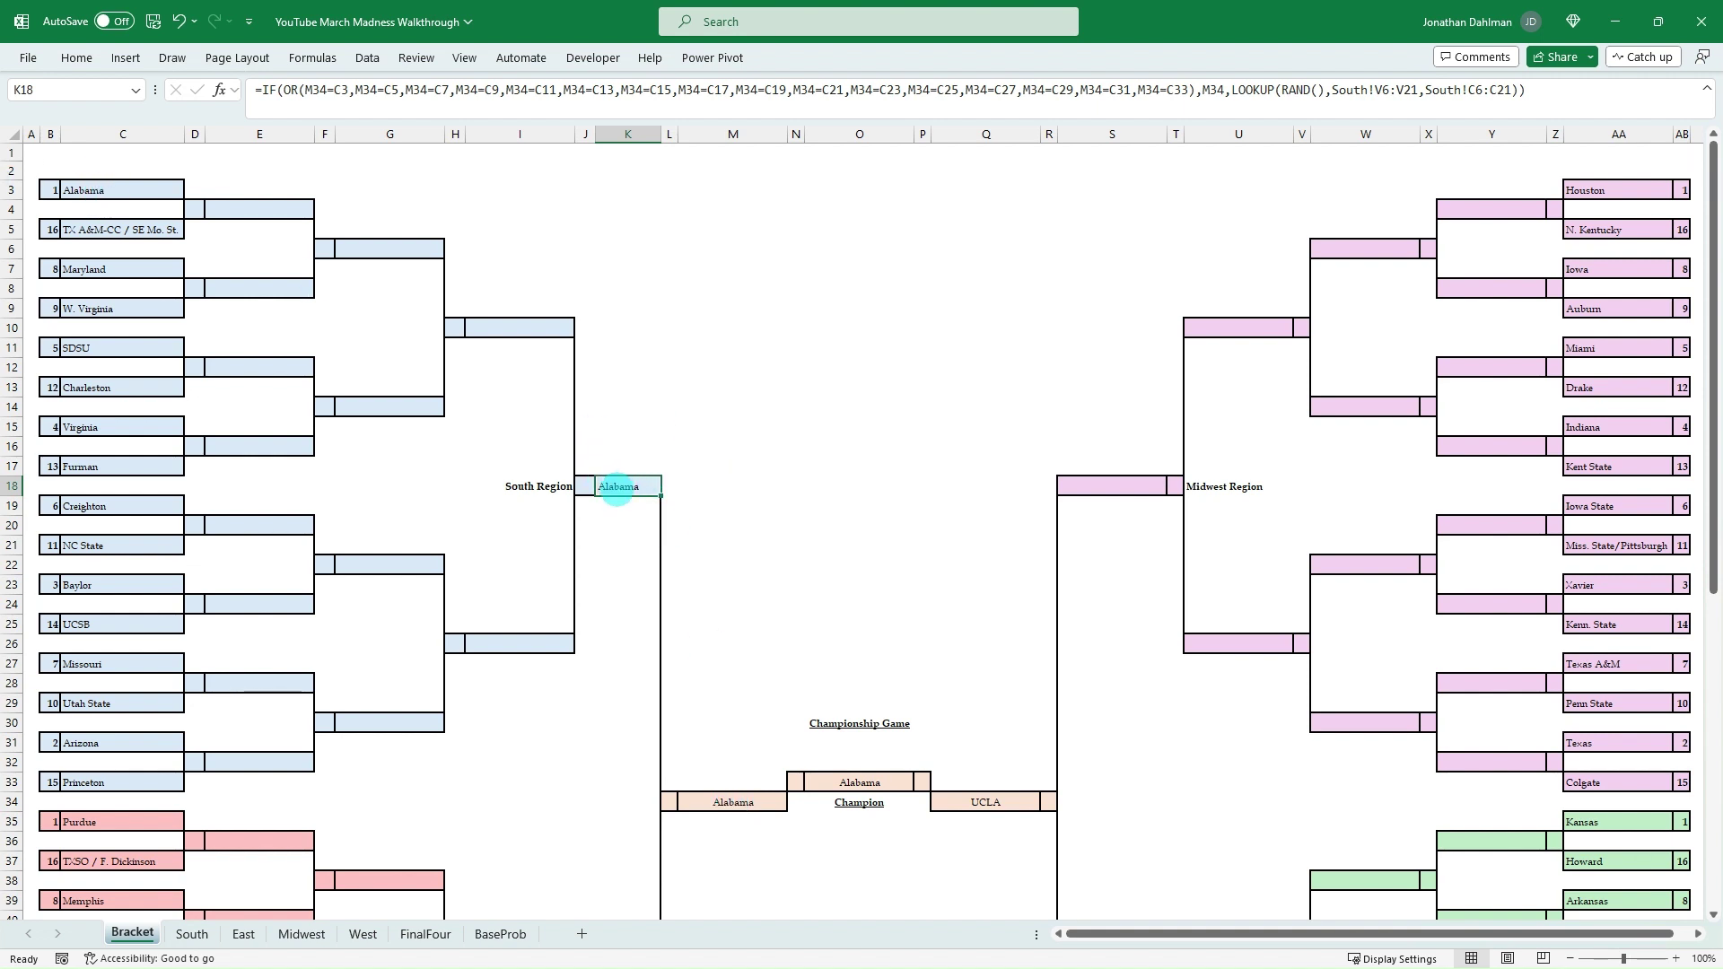
key("F9")
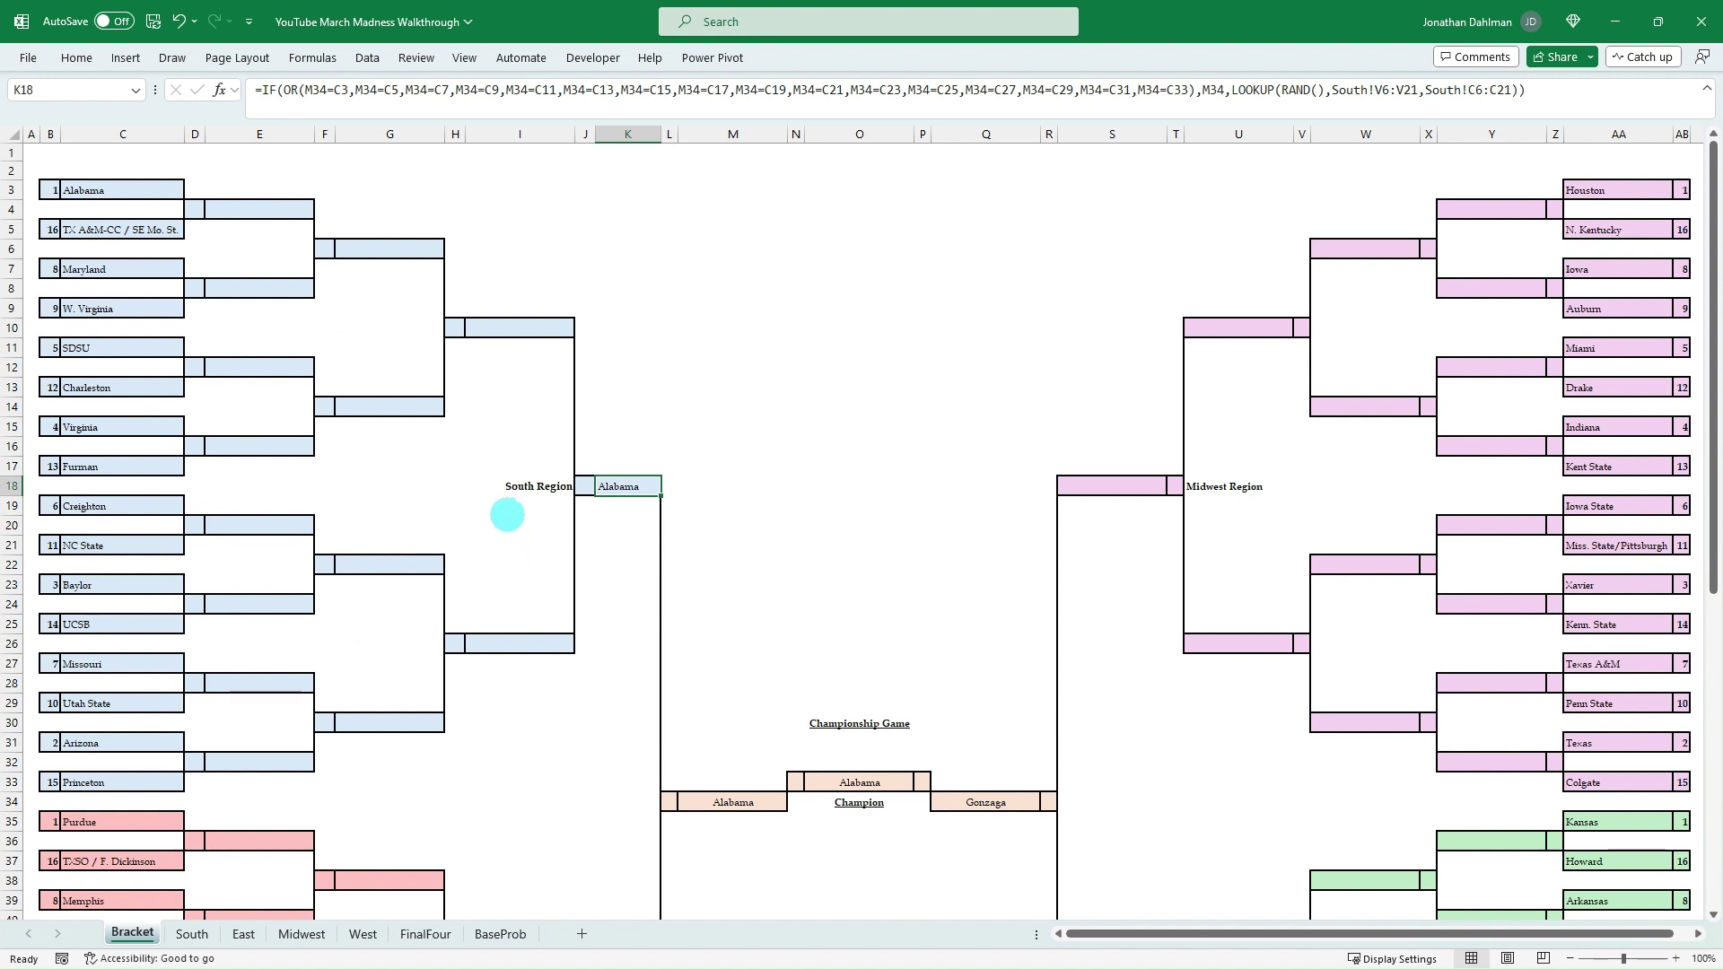
Step: Inspect cells H10, J18 and K15 around the South winner slot
left_click(456, 329)
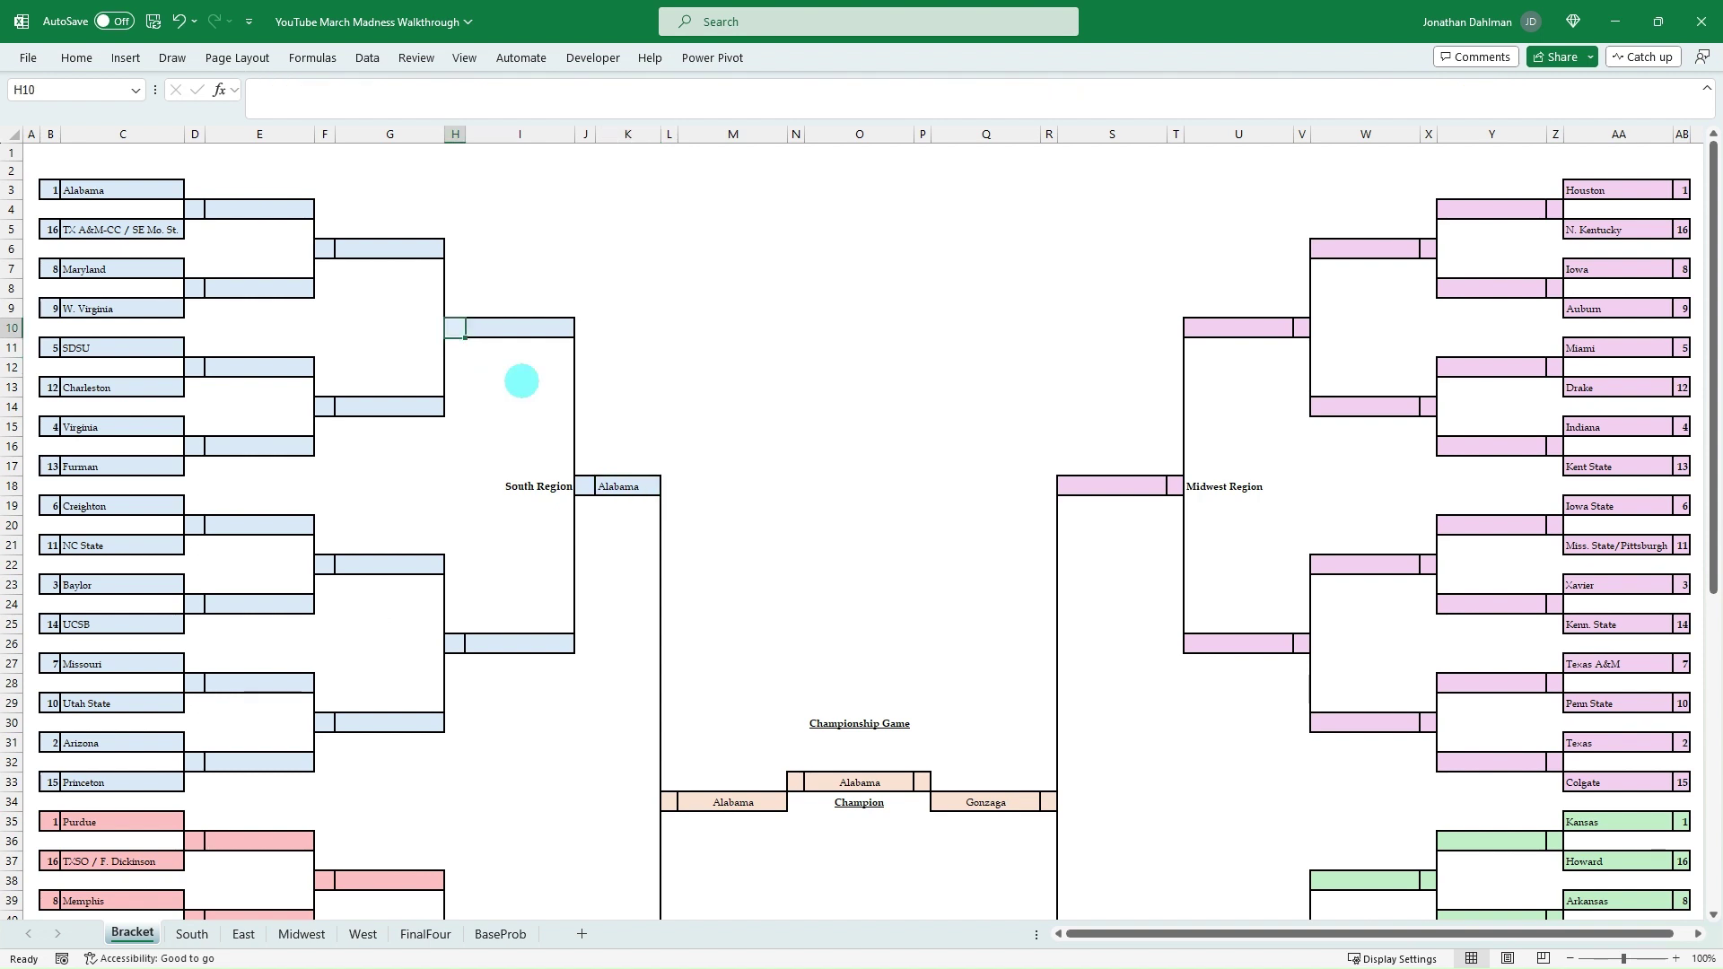
left_click(585, 486)
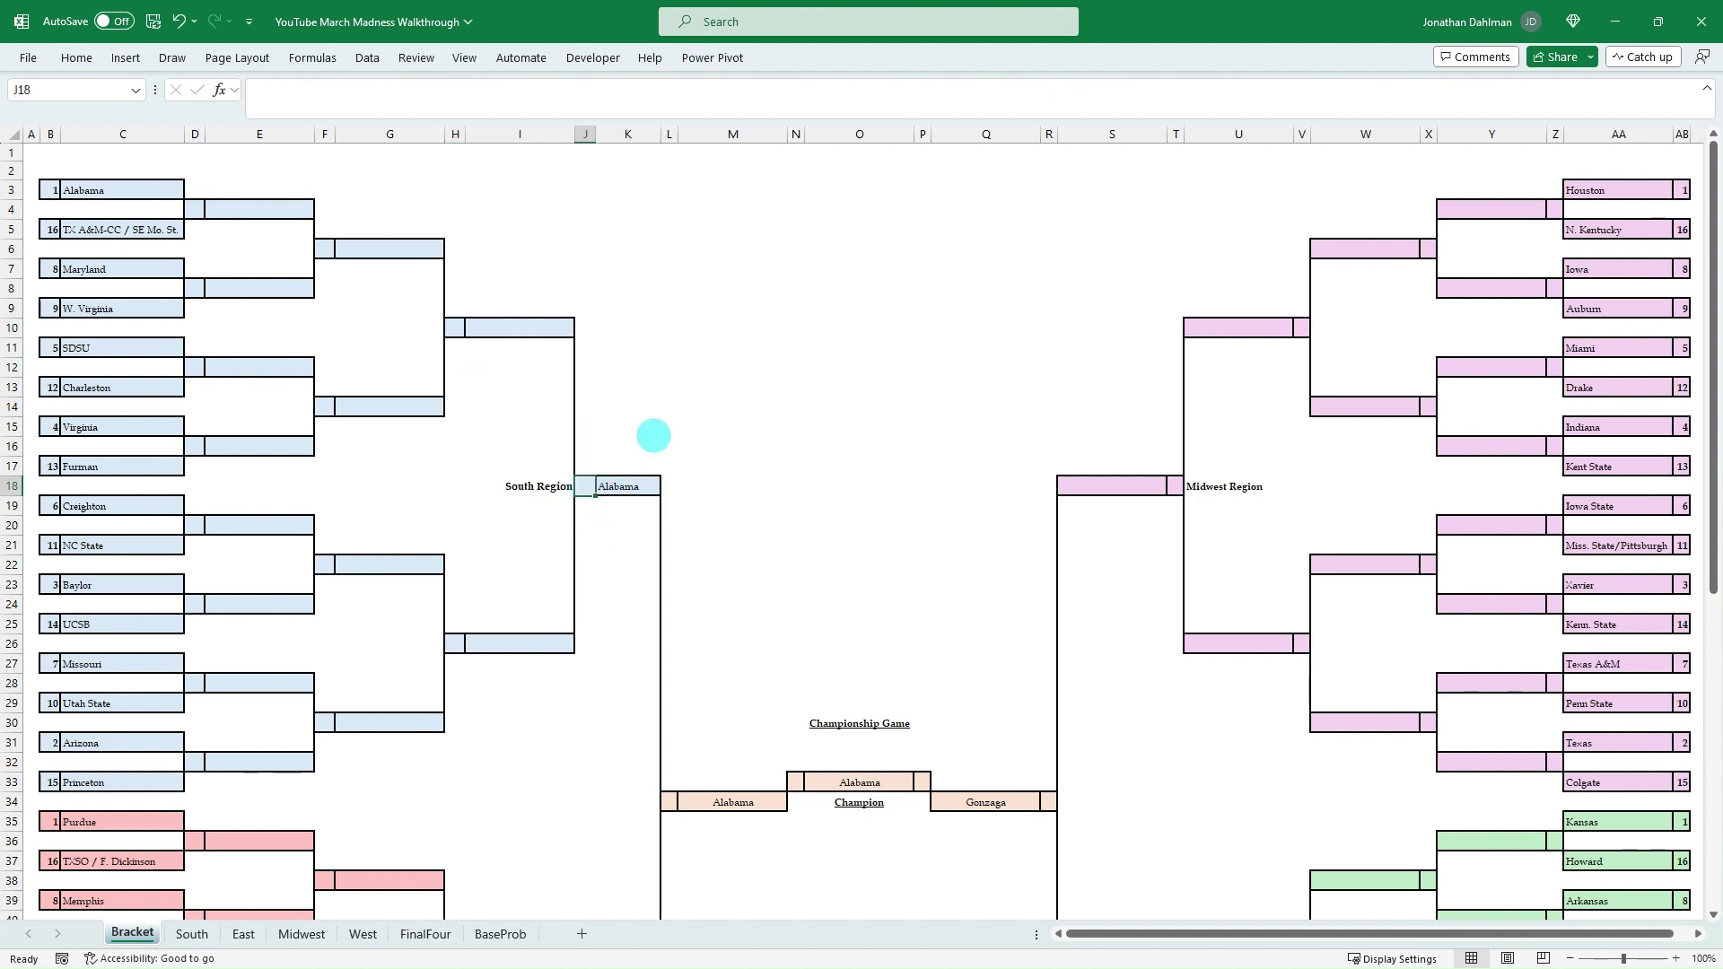
left_click(656, 424)
scroll(499, 563, "down", 5)
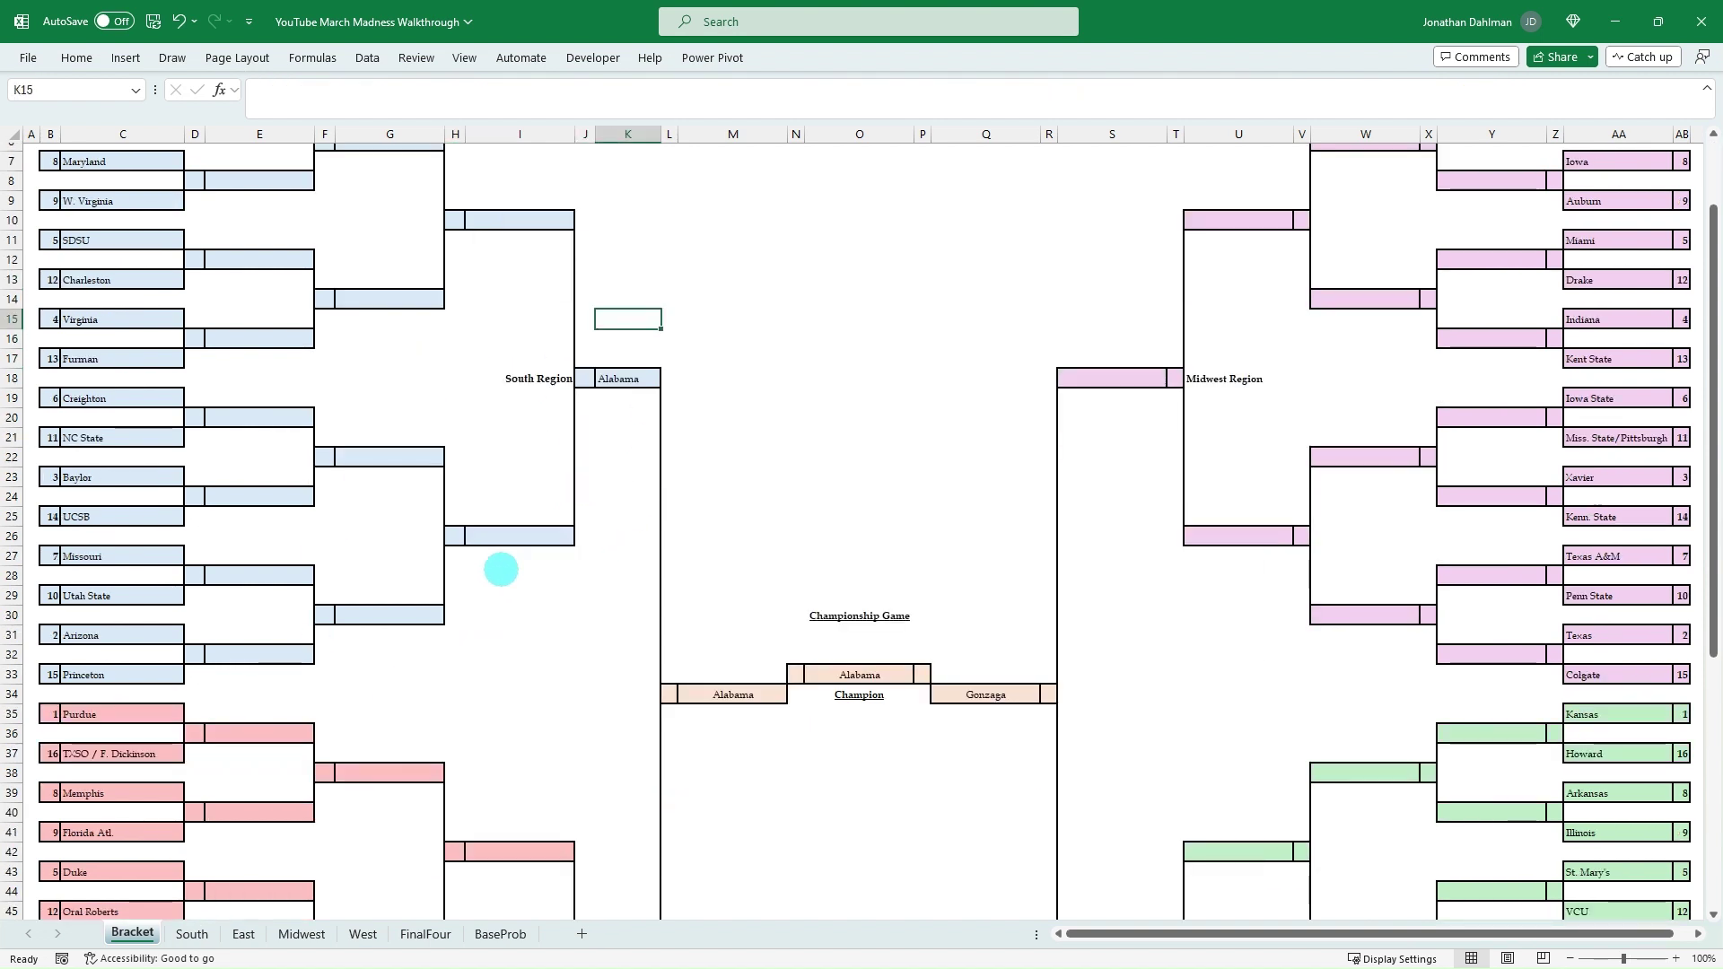
scroll(797, 446, "up", 5)
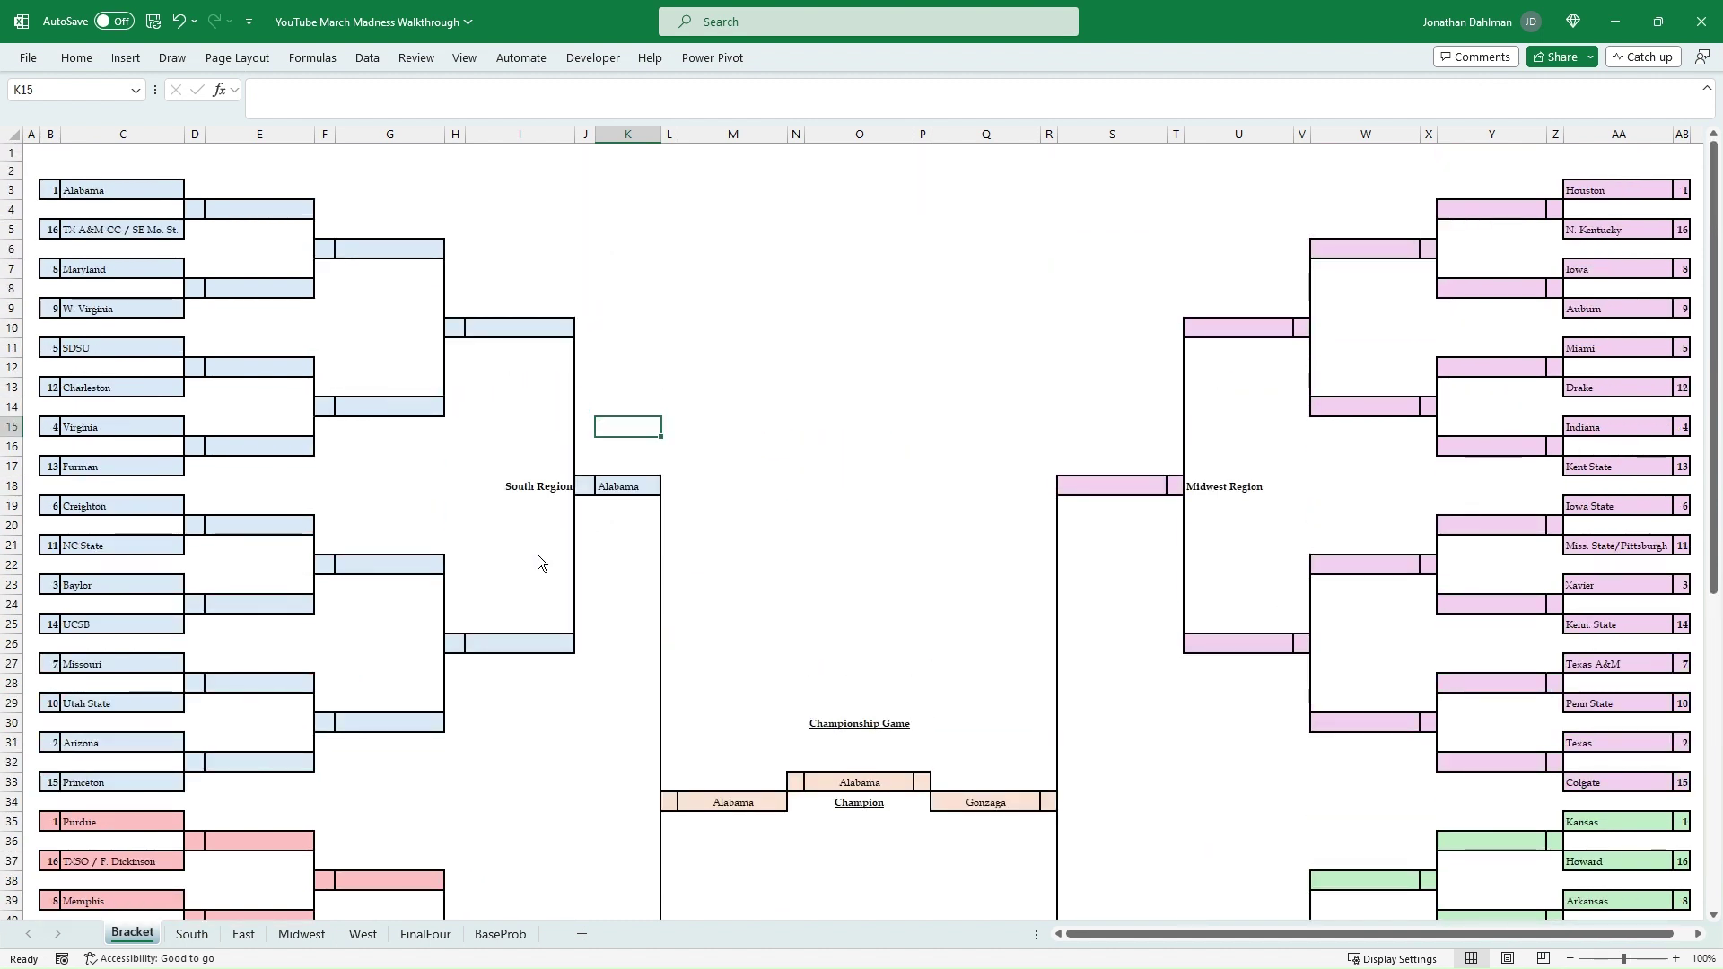
Step: Inspect and compare the South semifinal formulas in I10 and I26 without changing them
left_click(533, 328)
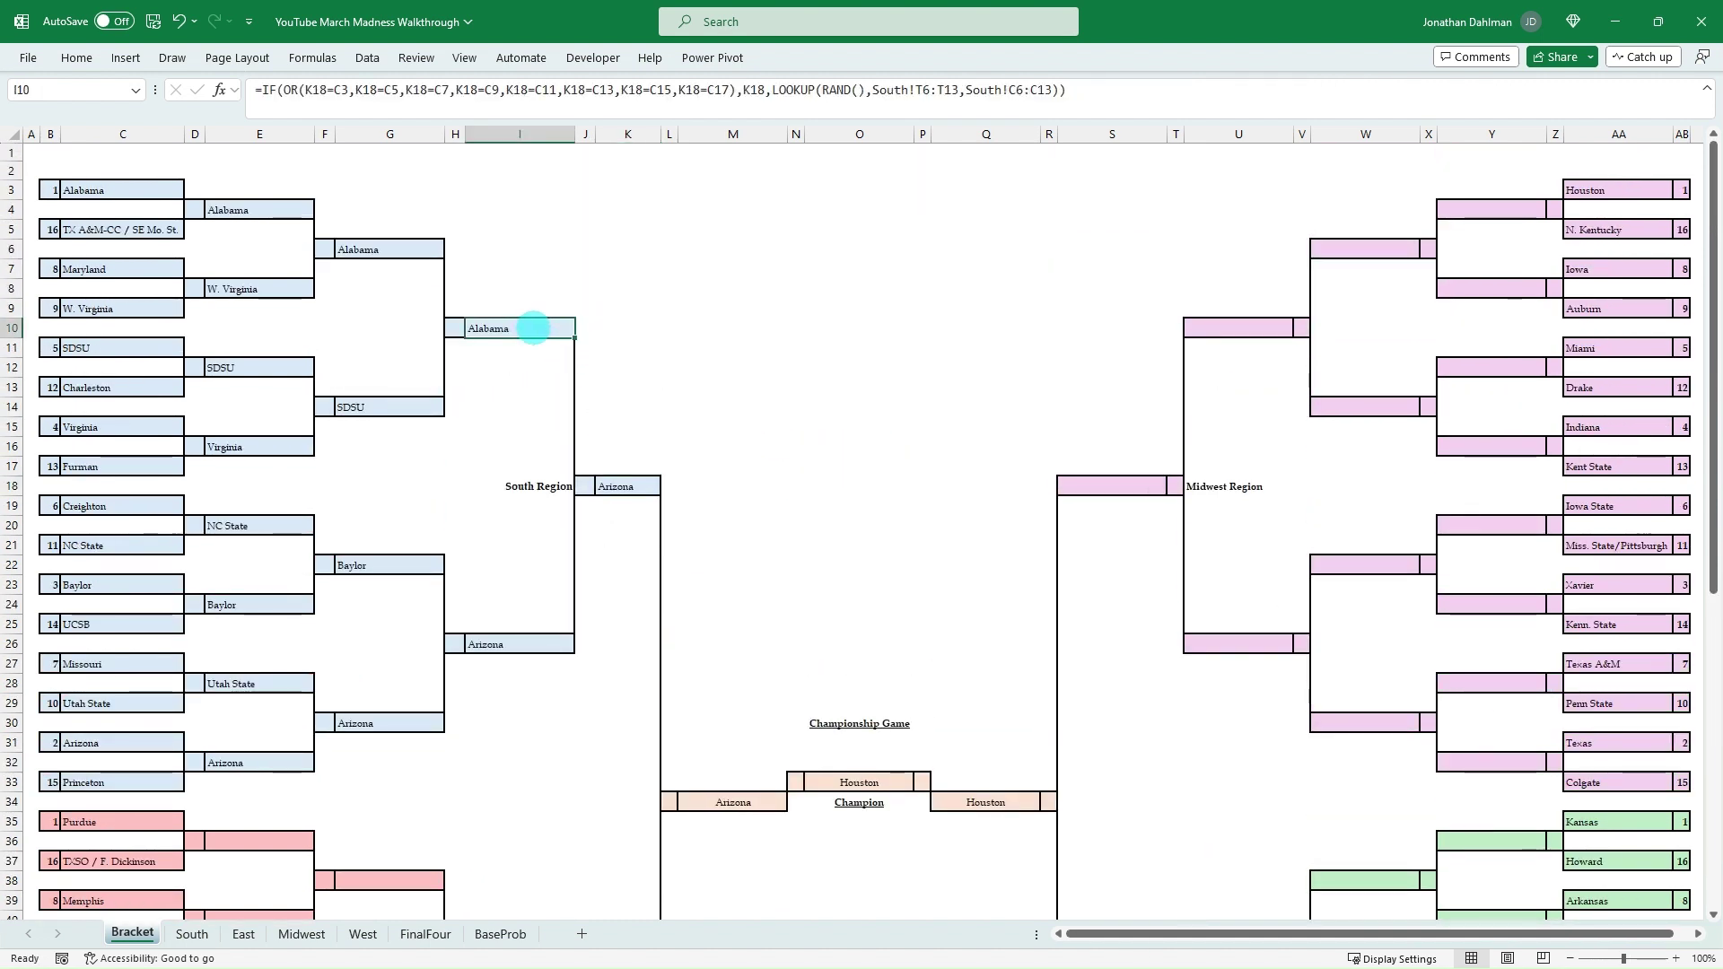
double_click(533, 328)
key("Escape")
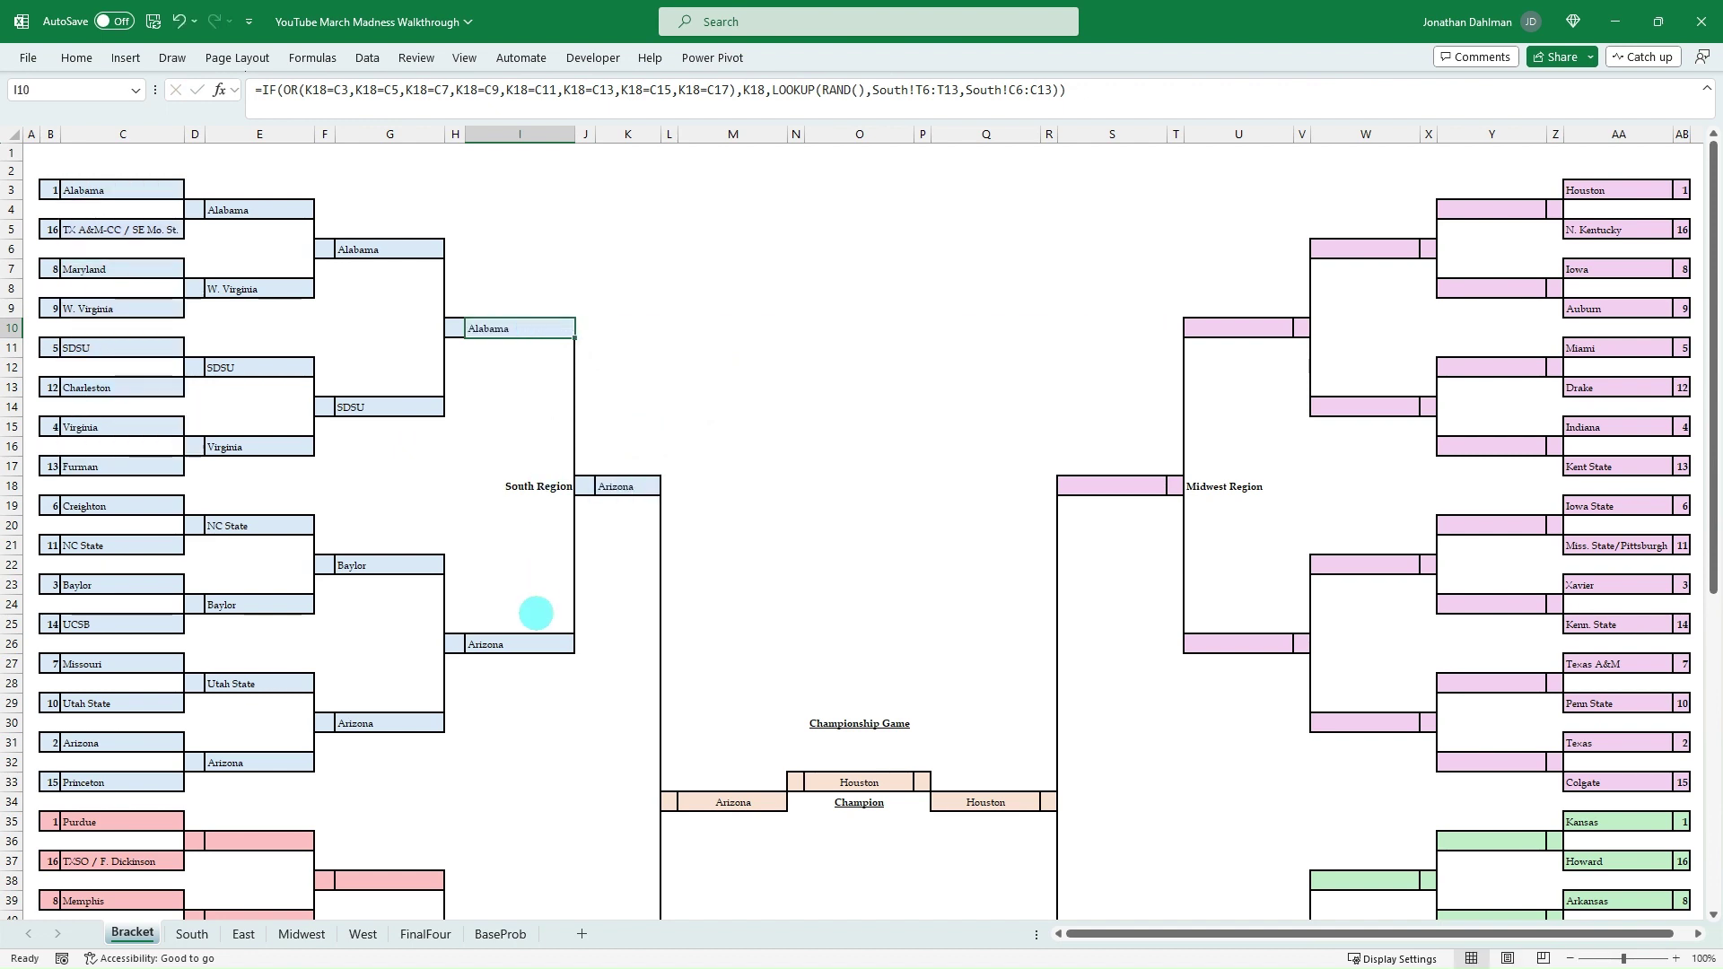
left_click(528, 641)
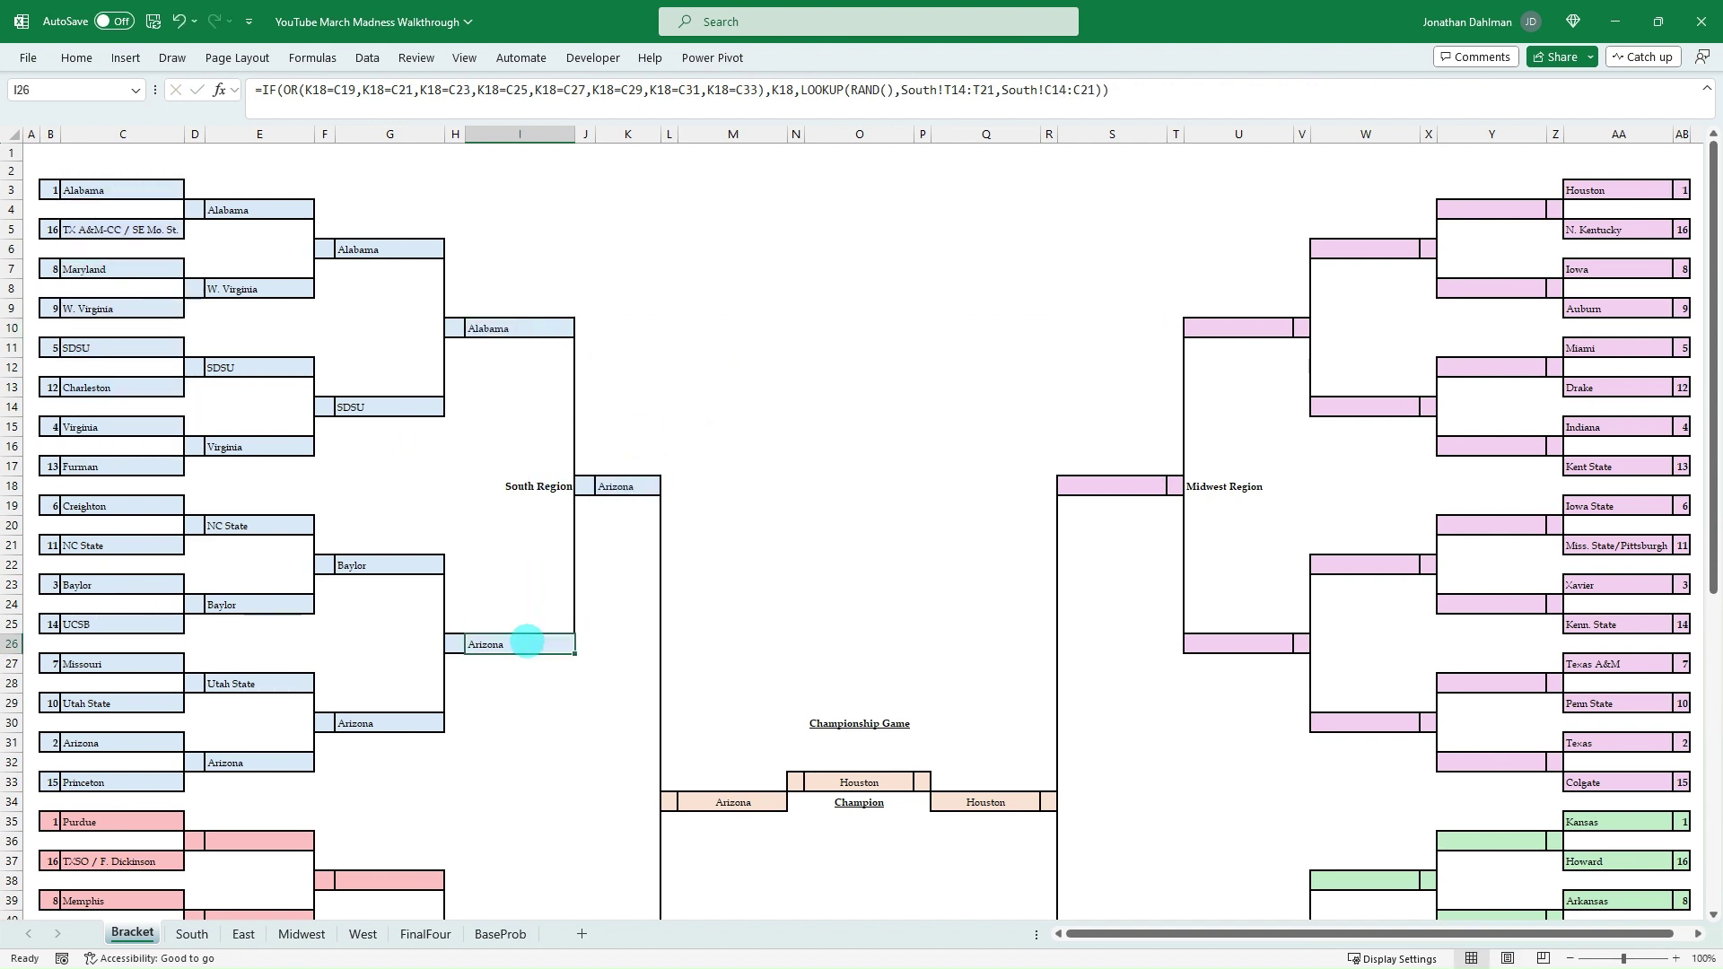
double_click(528, 642)
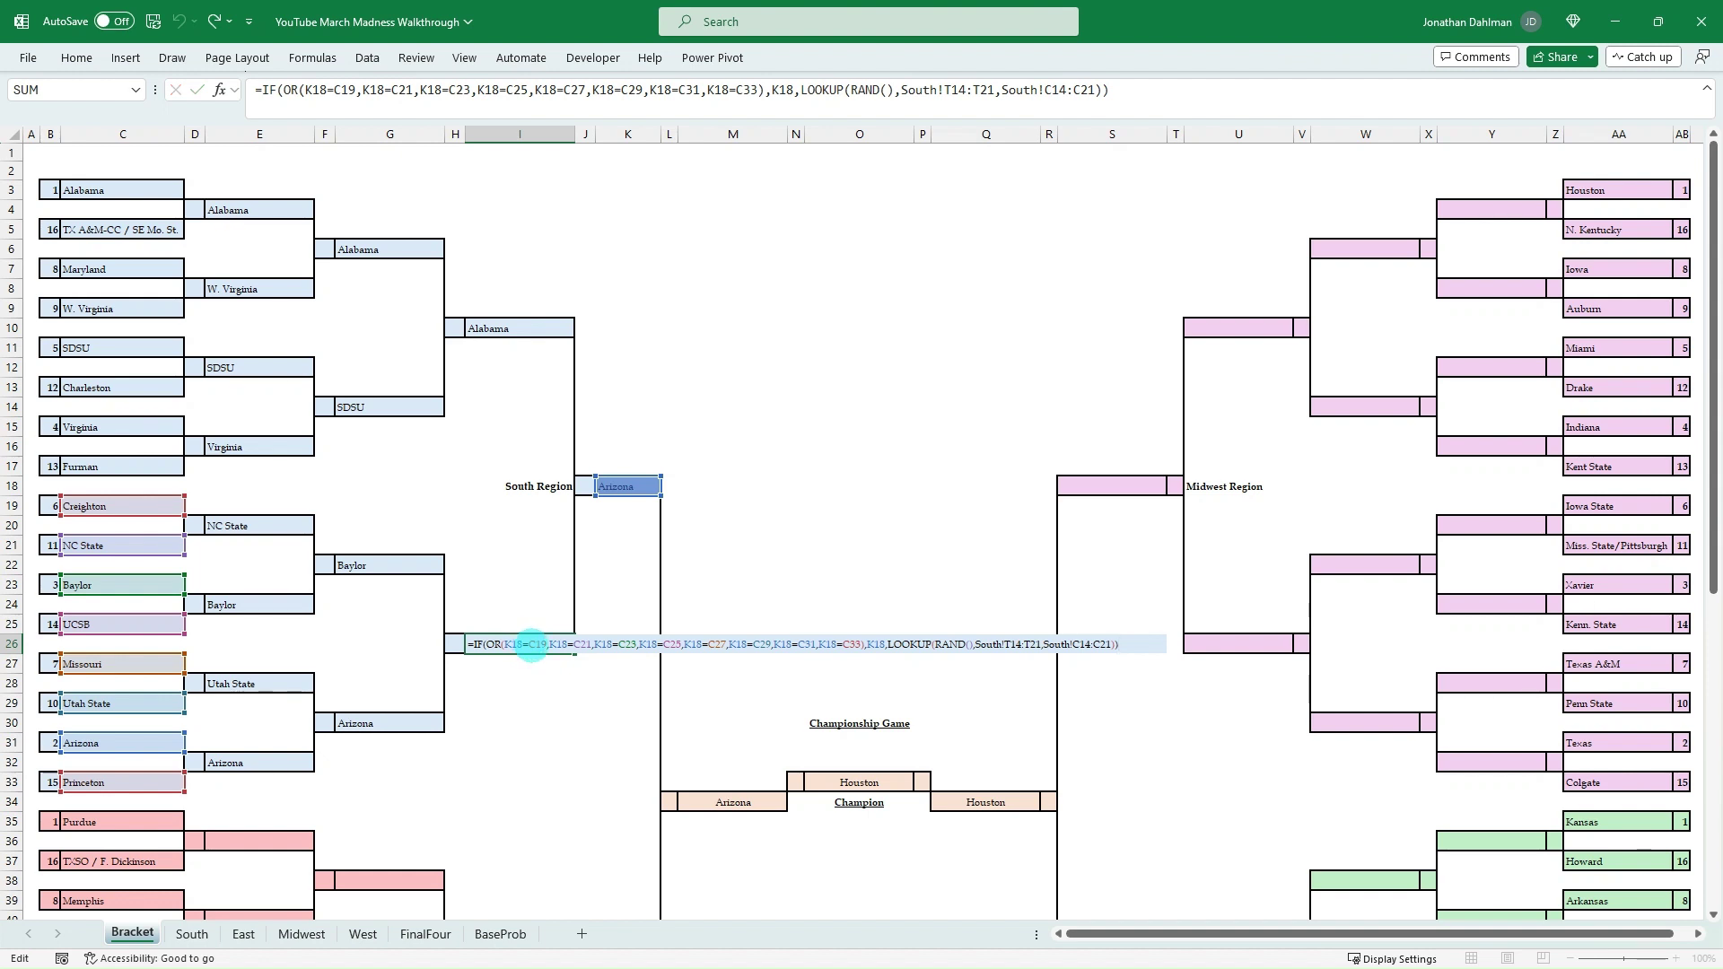
key("Escape")
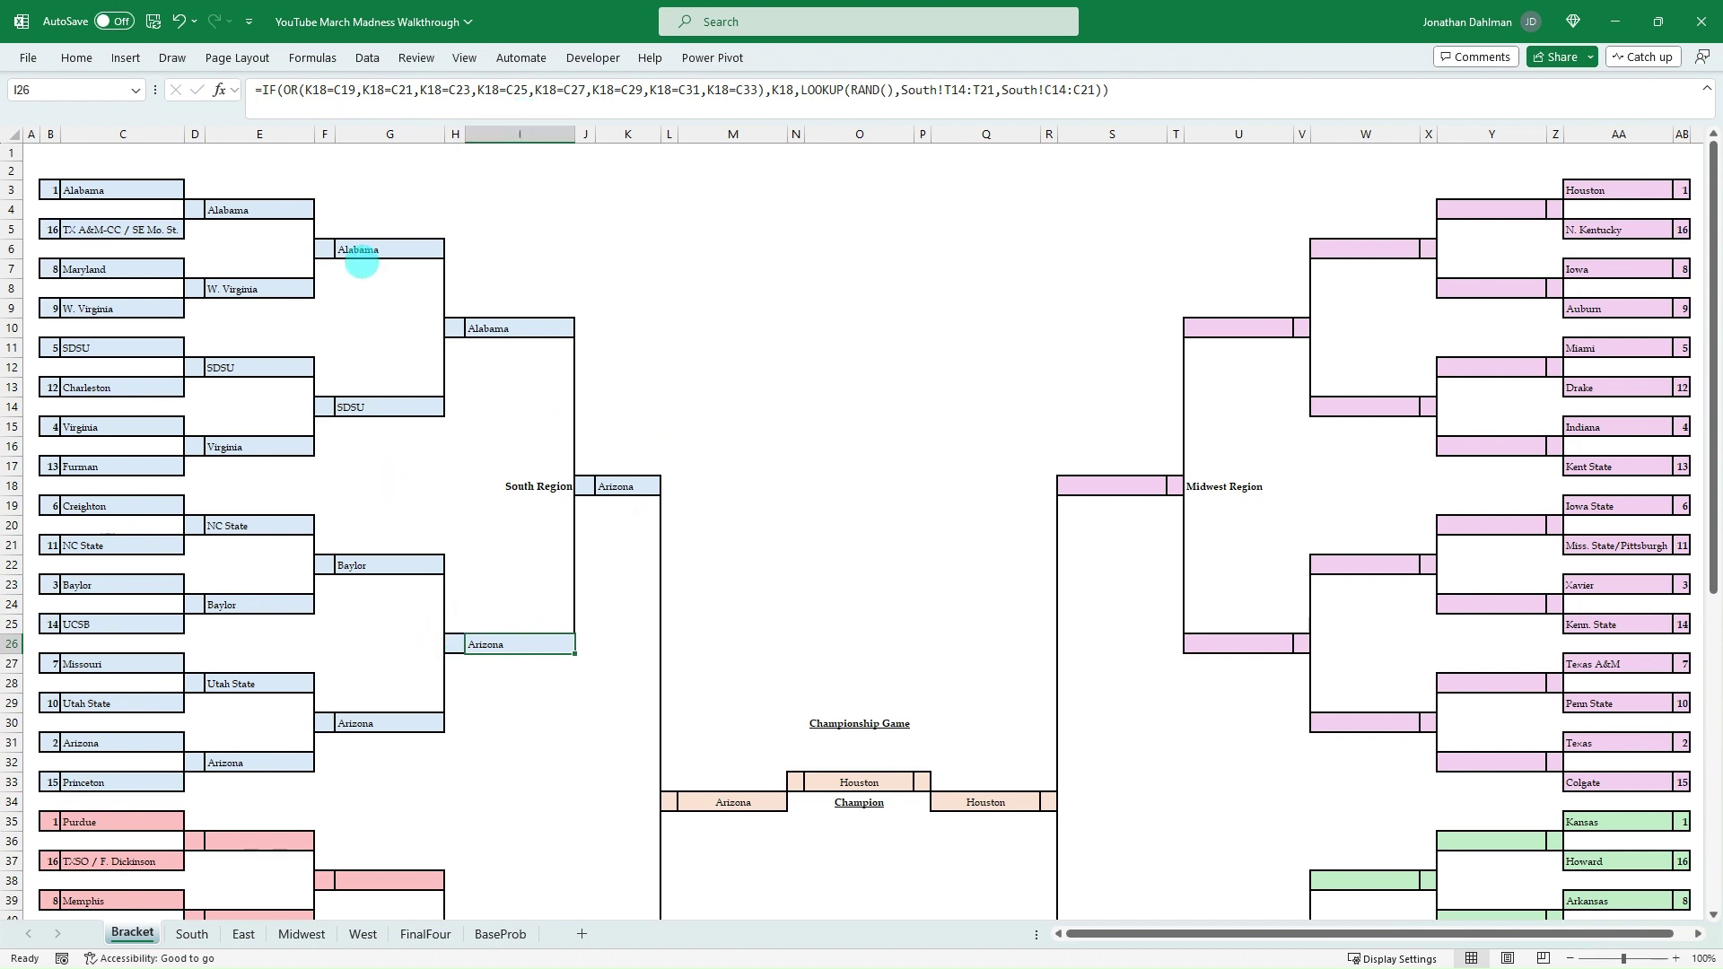
left_click(523, 332)
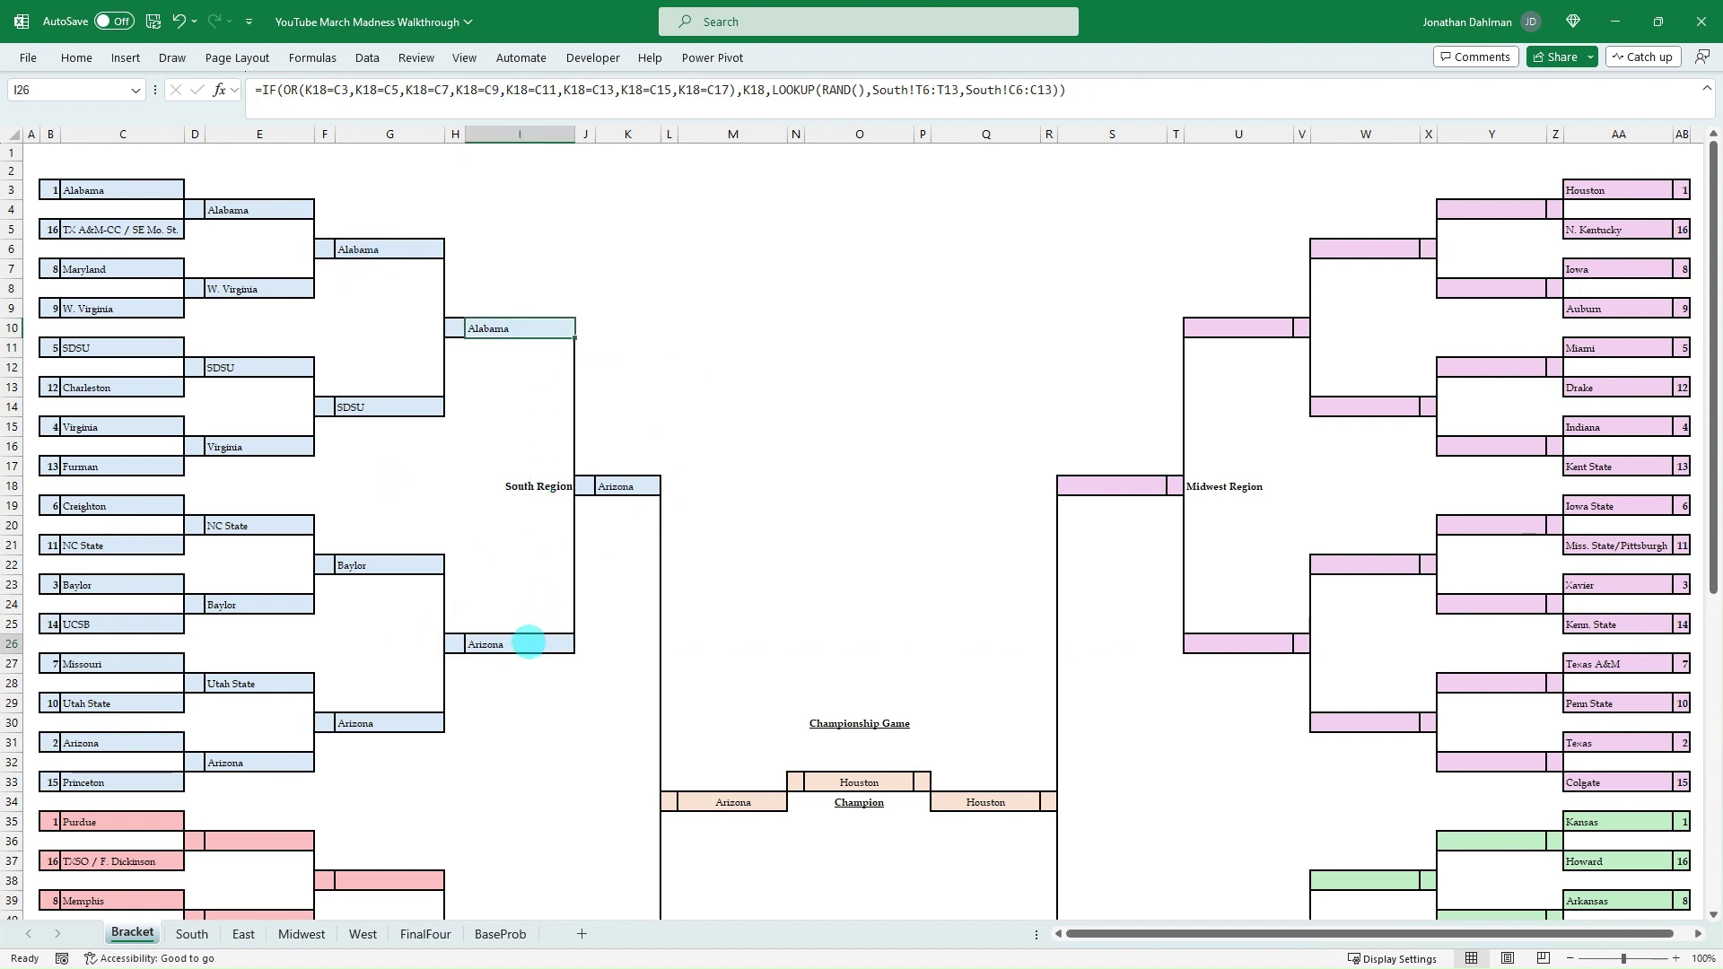
left_click(529, 643)
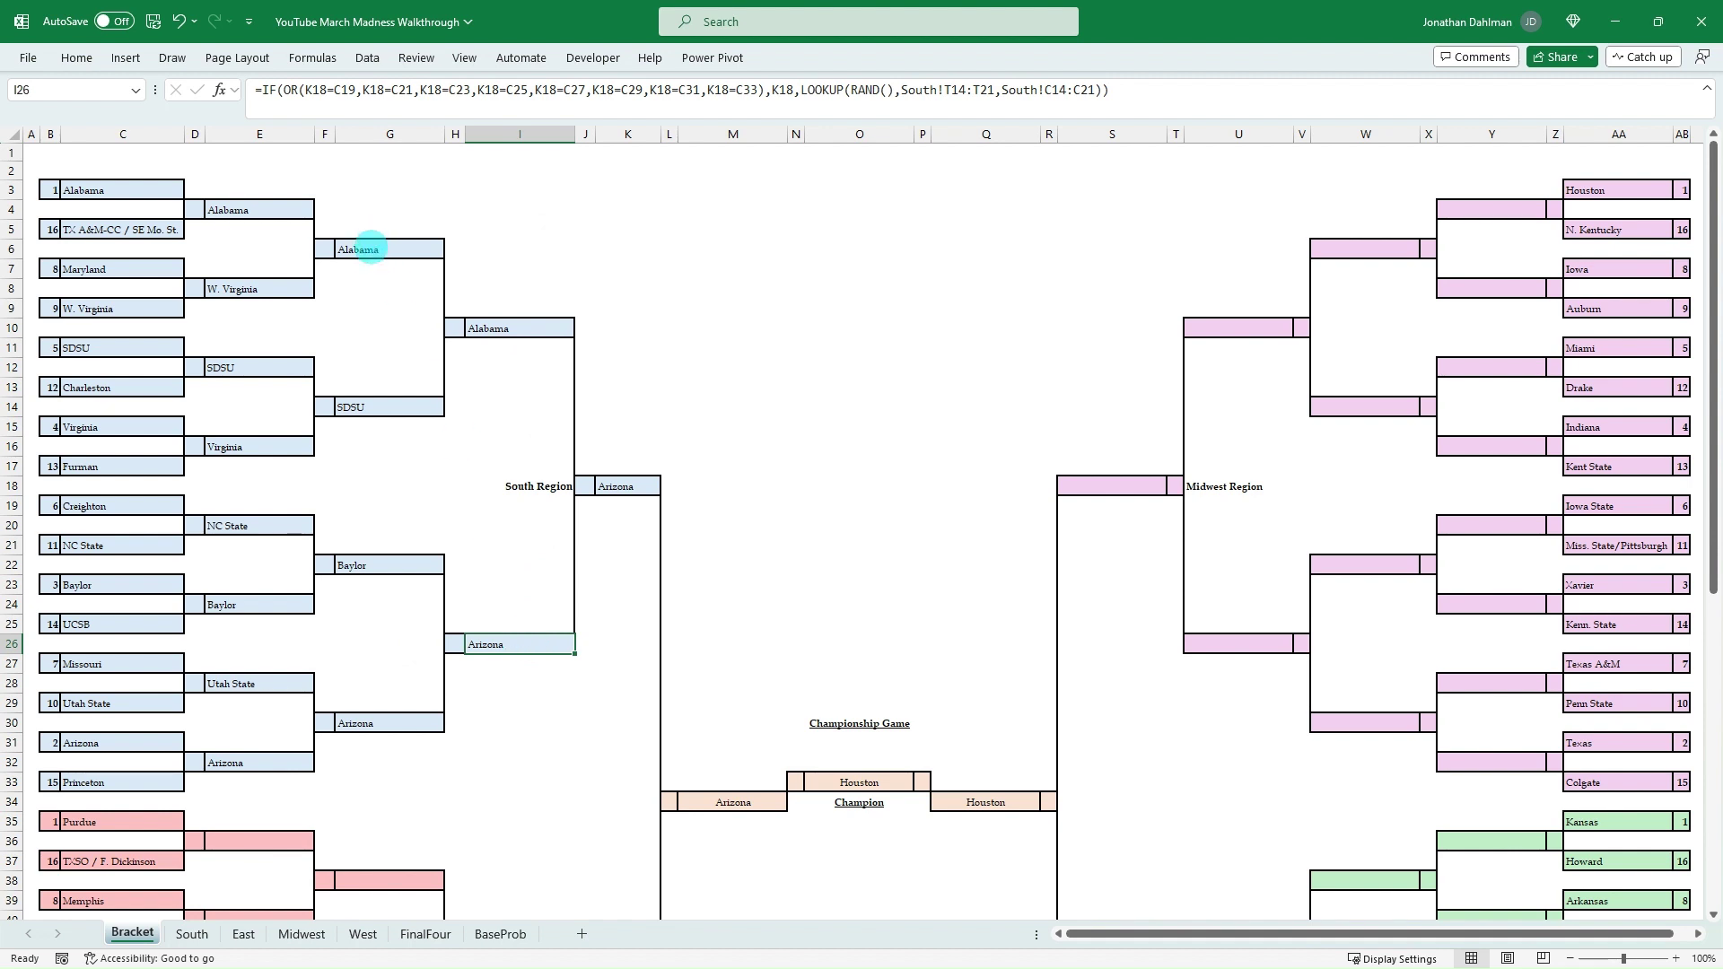
Step: Review the third-round pick formulas in G6, G14, G22 and G30
left_click(378, 255)
key("F2")
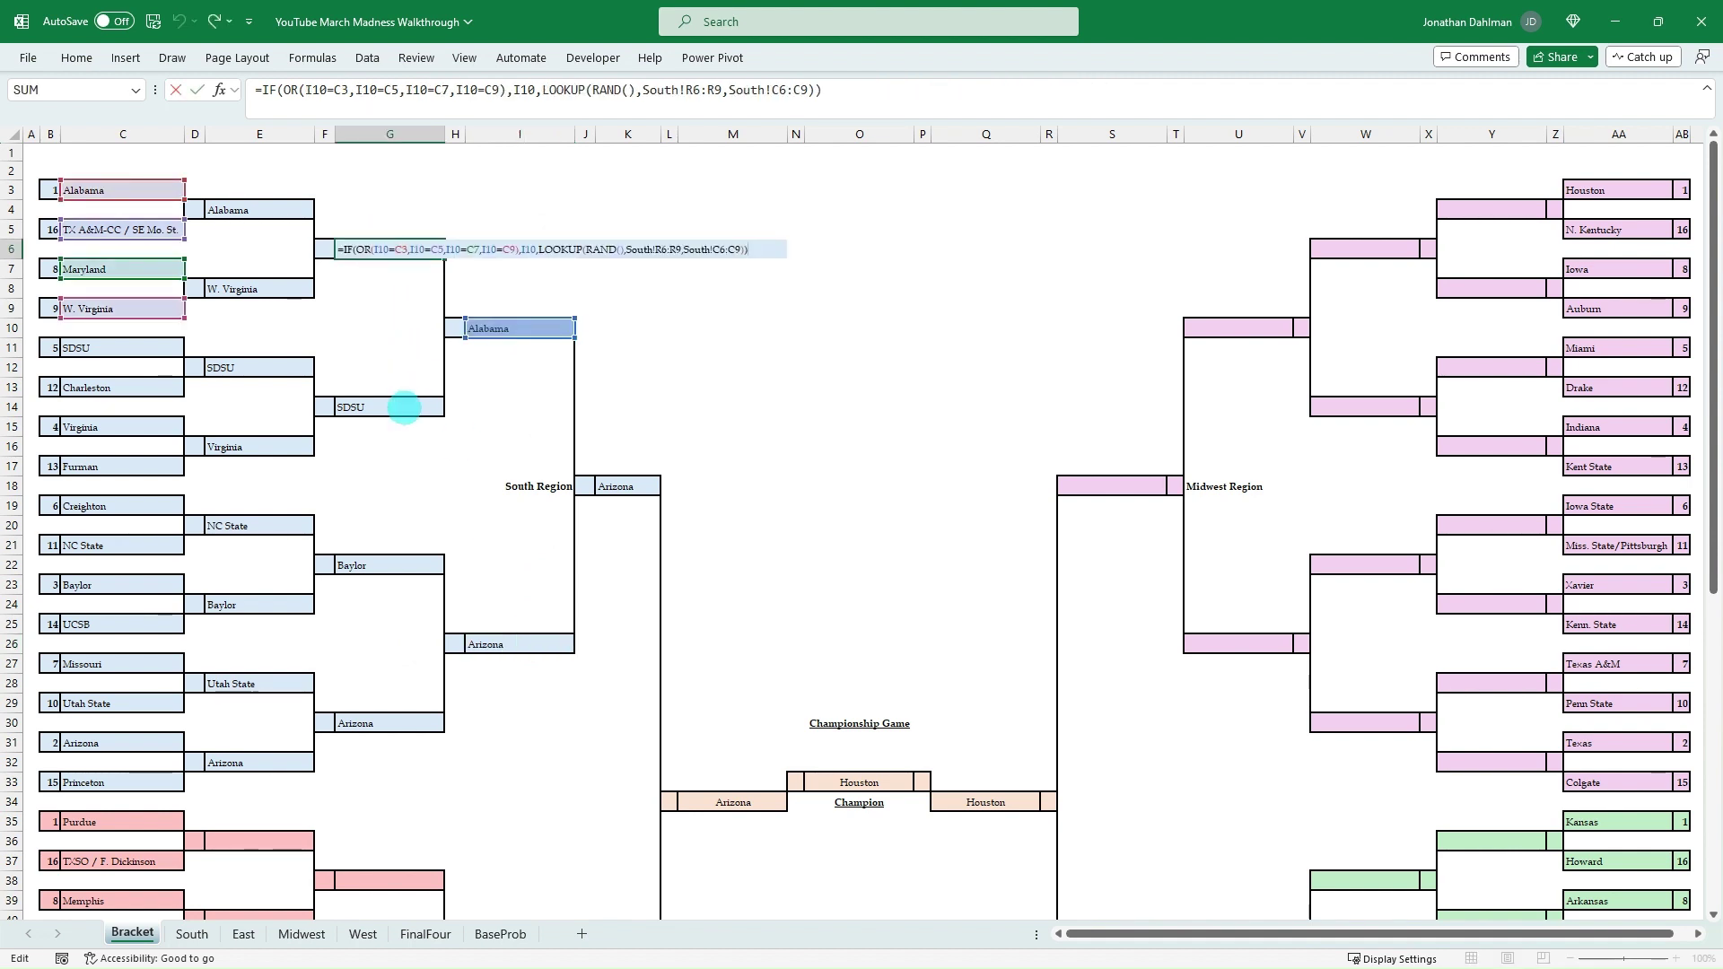
left_click(401, 396)
key("F2")
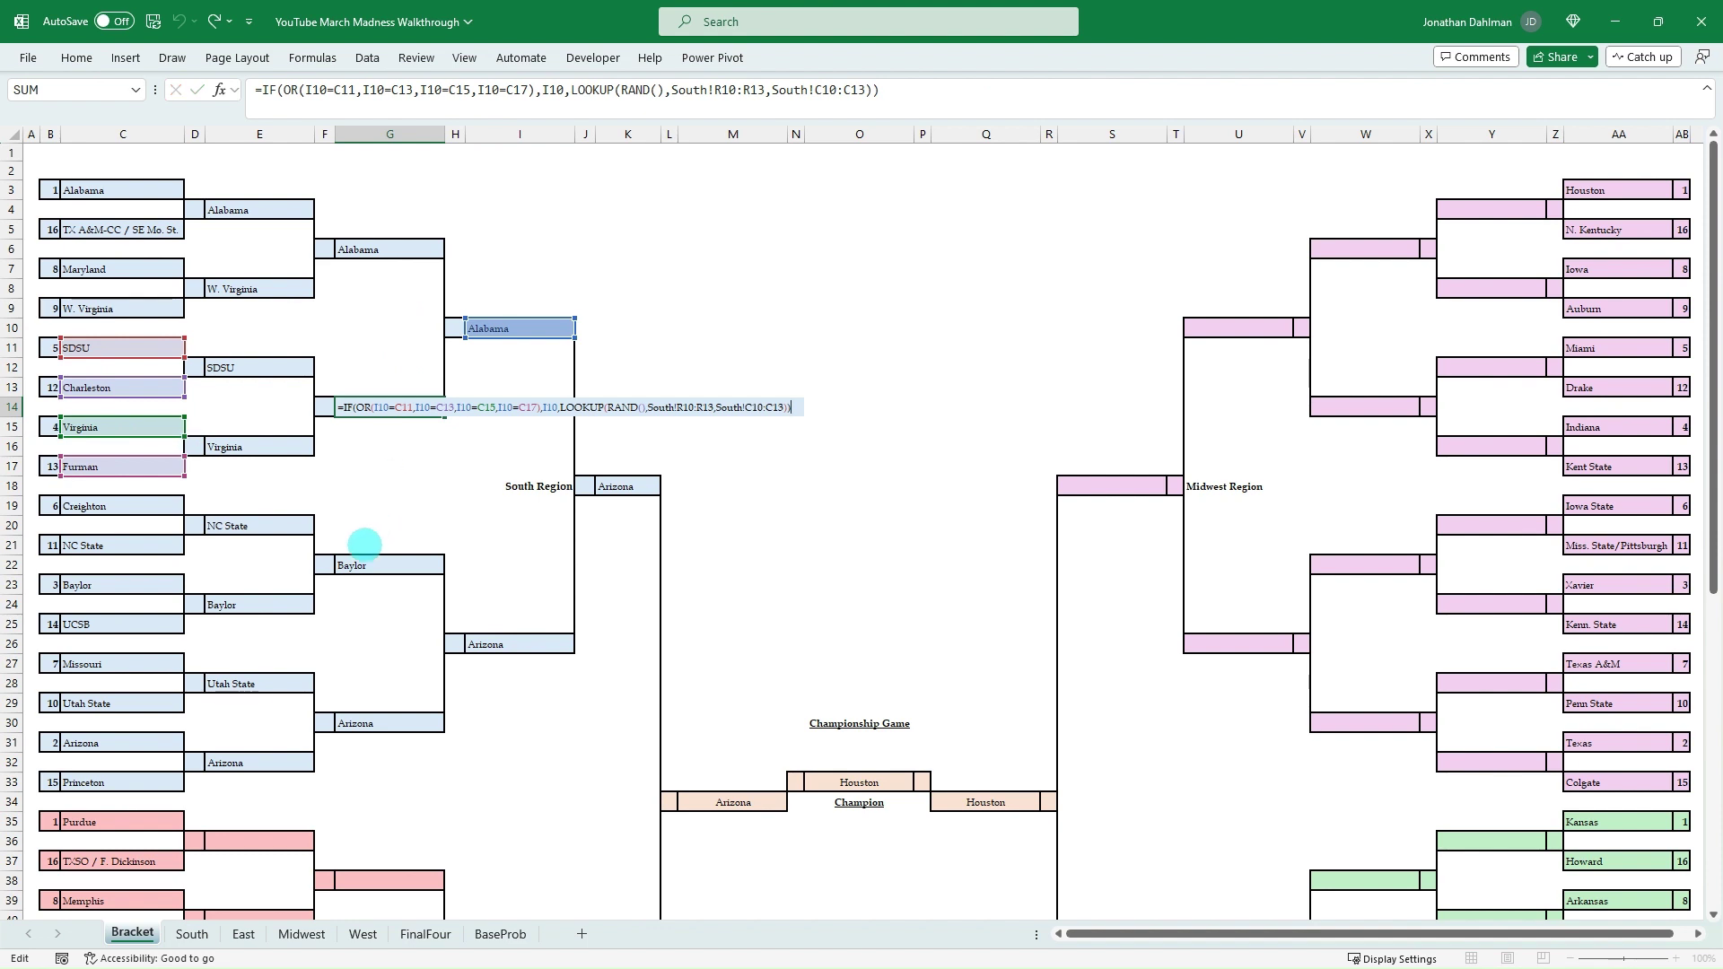
key("Escape")
left_click(396, 571)
key("F2")
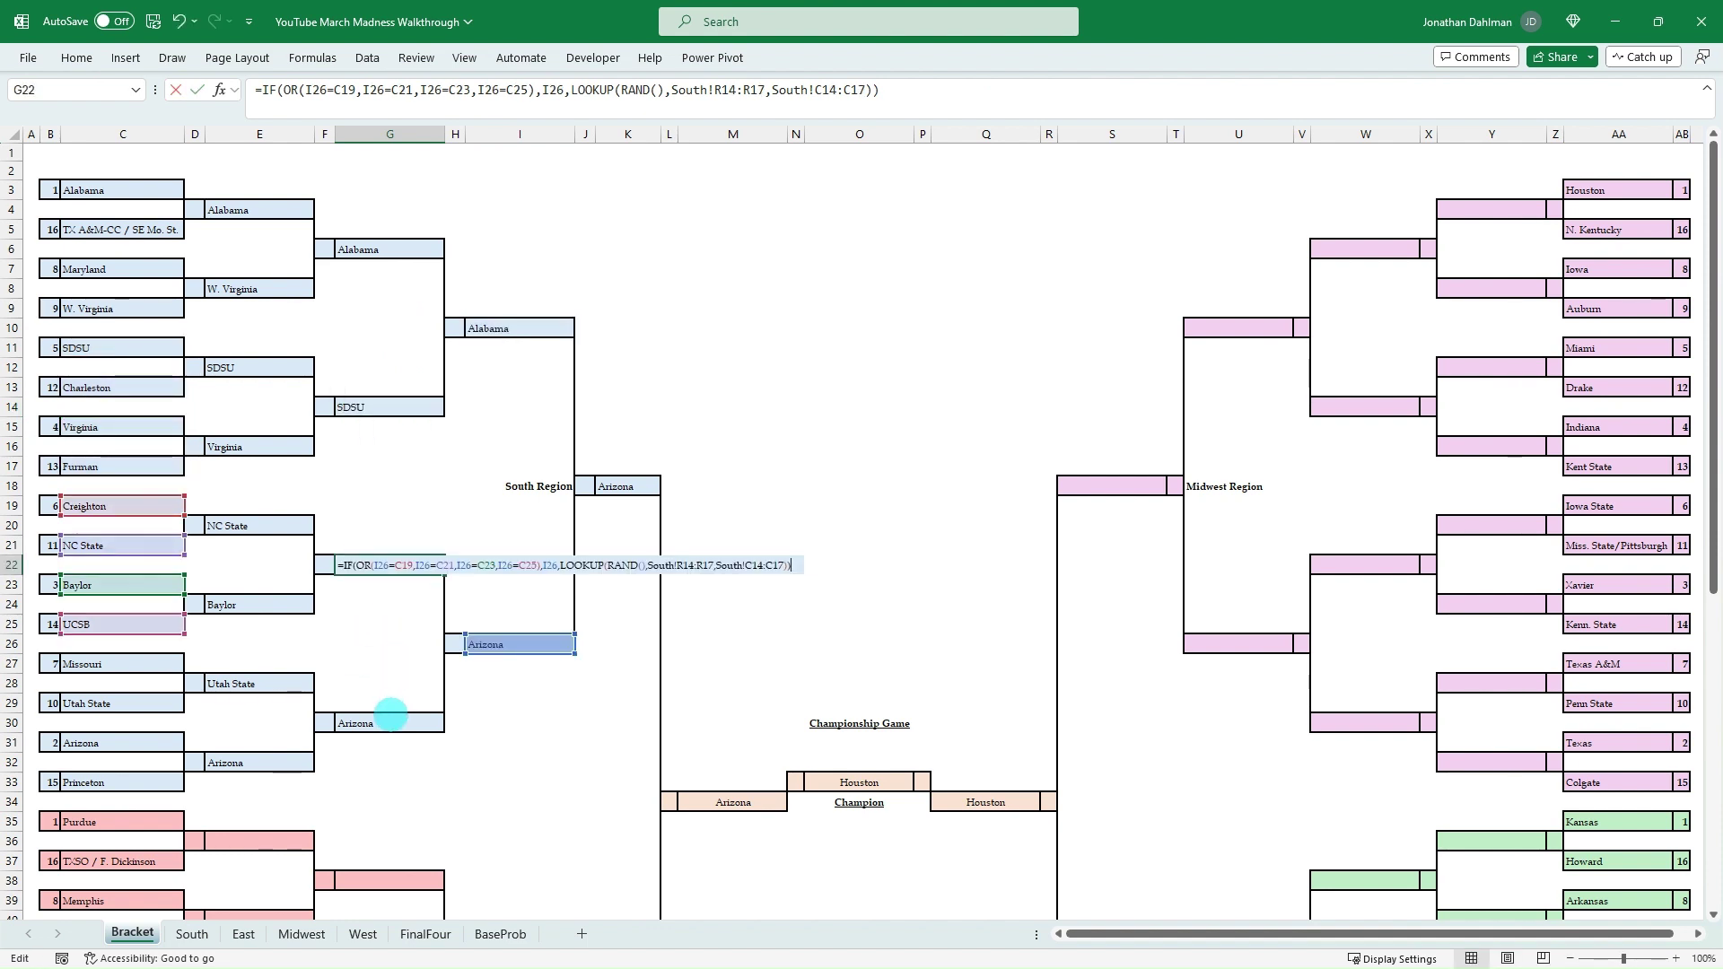
key("Escape")
left_click(389, 718)
key("F2")
key("Escape")
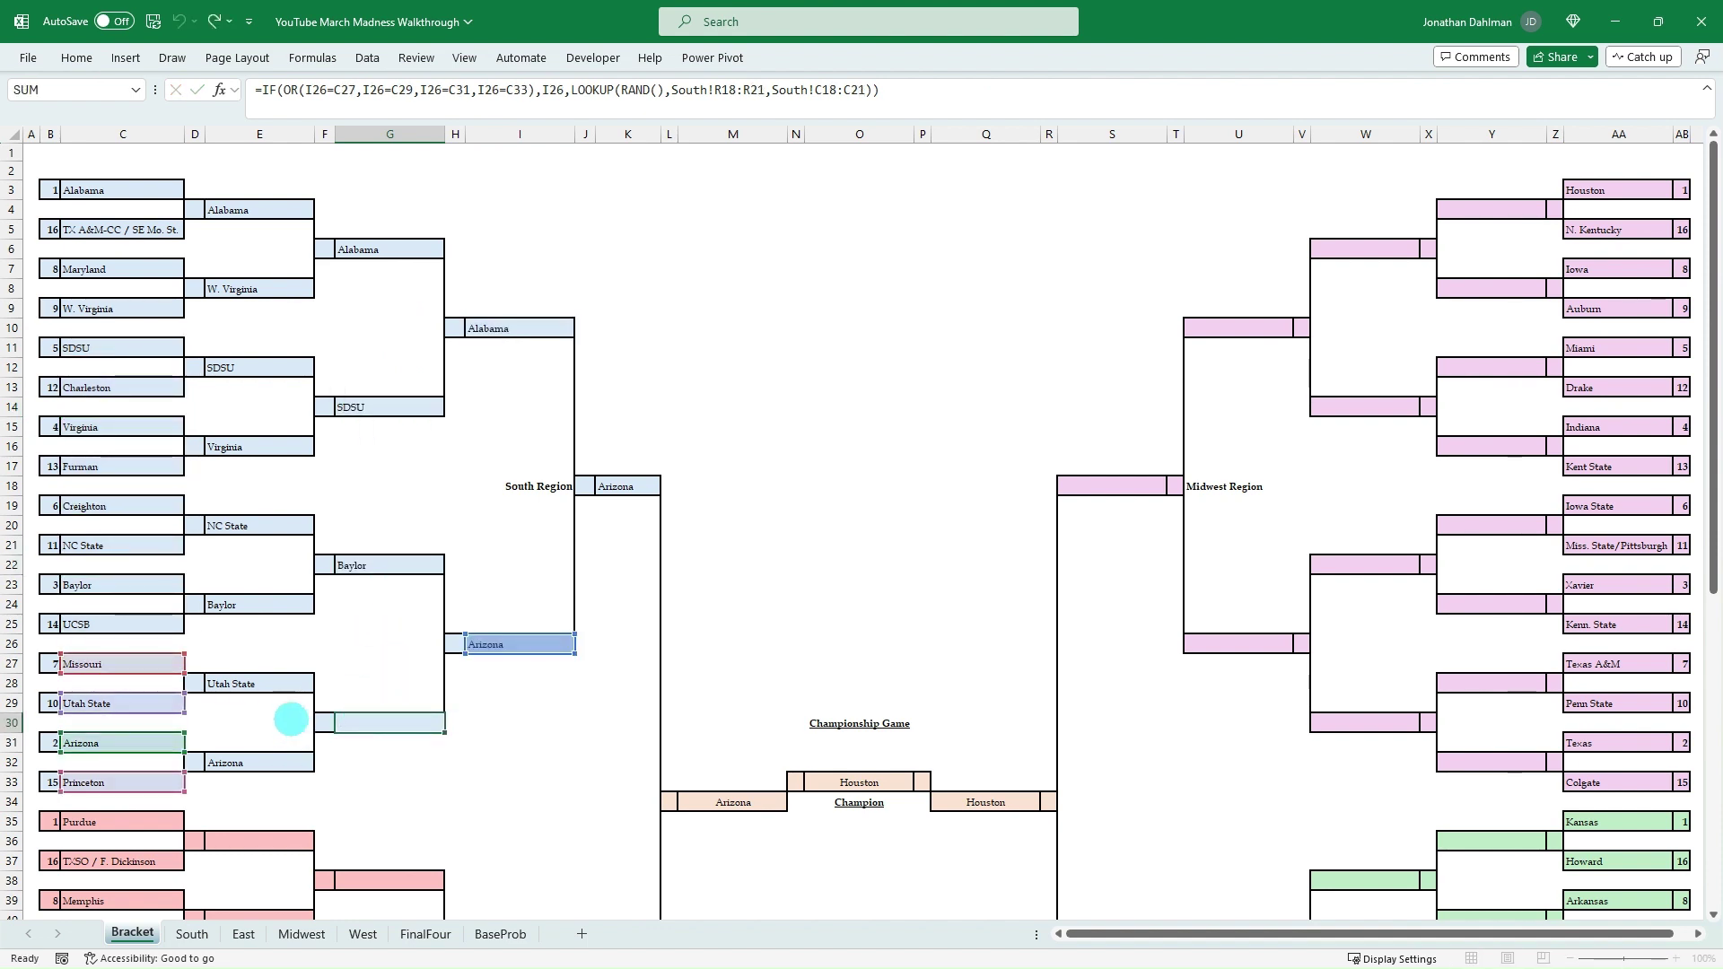
Step: Review the second-round pick formulas in E4, E8, E12 and E16
left_click(260, 218)
key("F2")
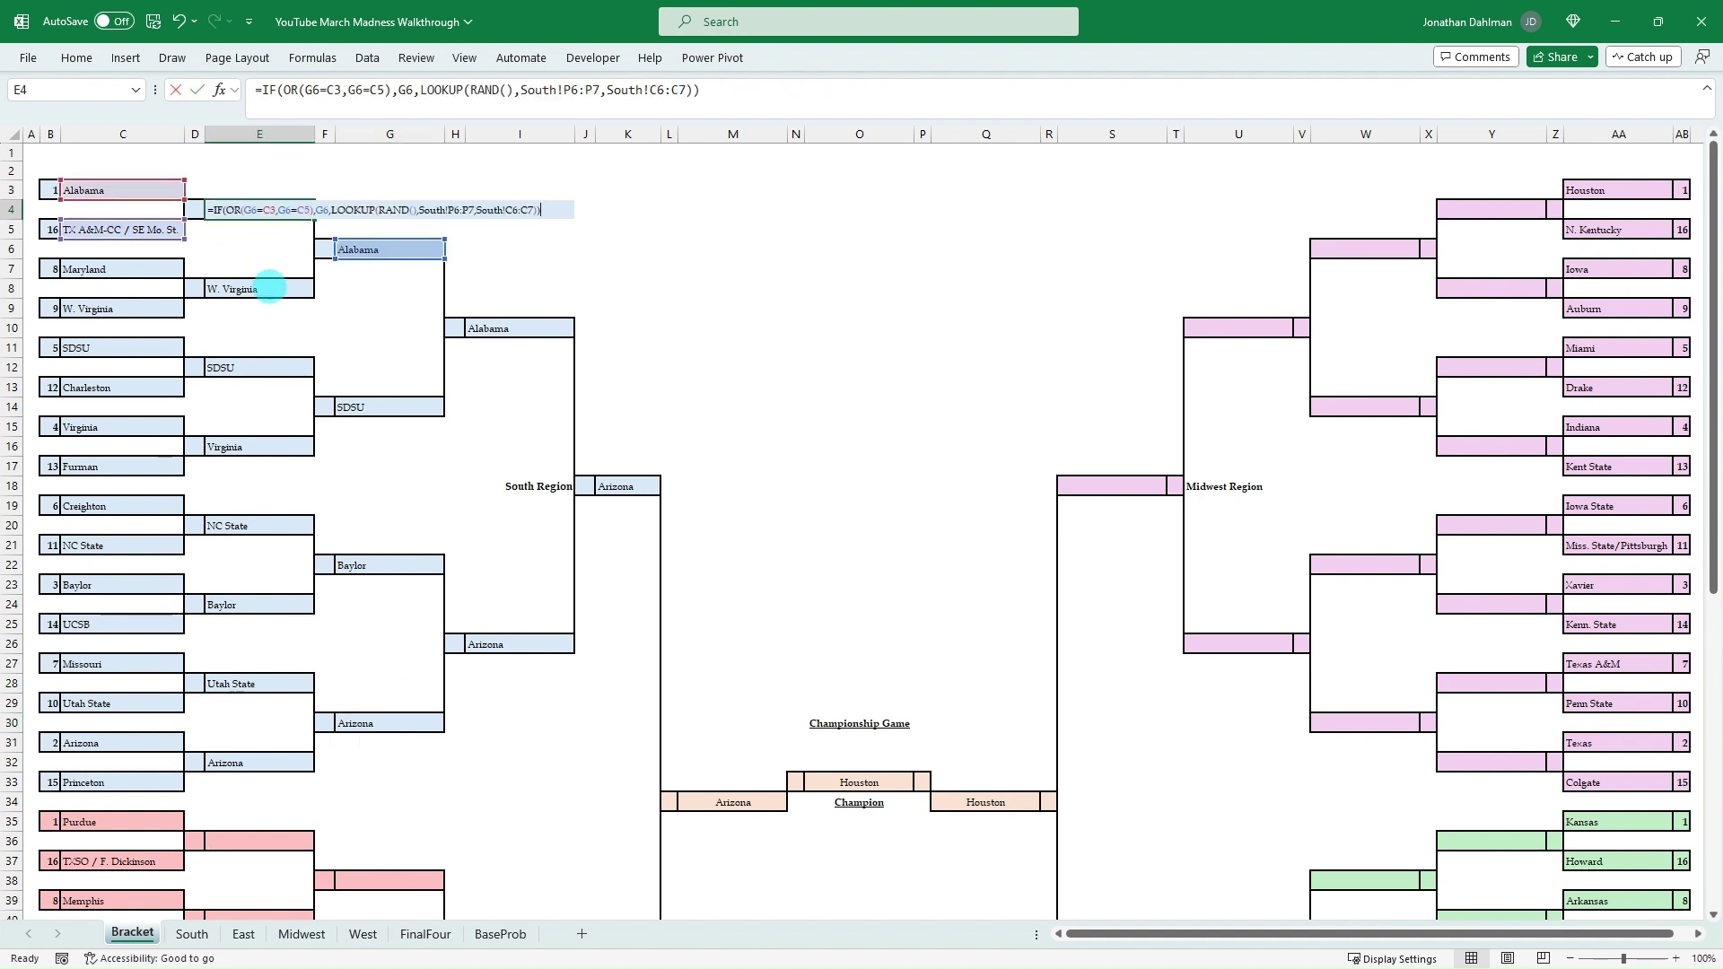
key("Escape")
left_click(269, 287)
key("F2")
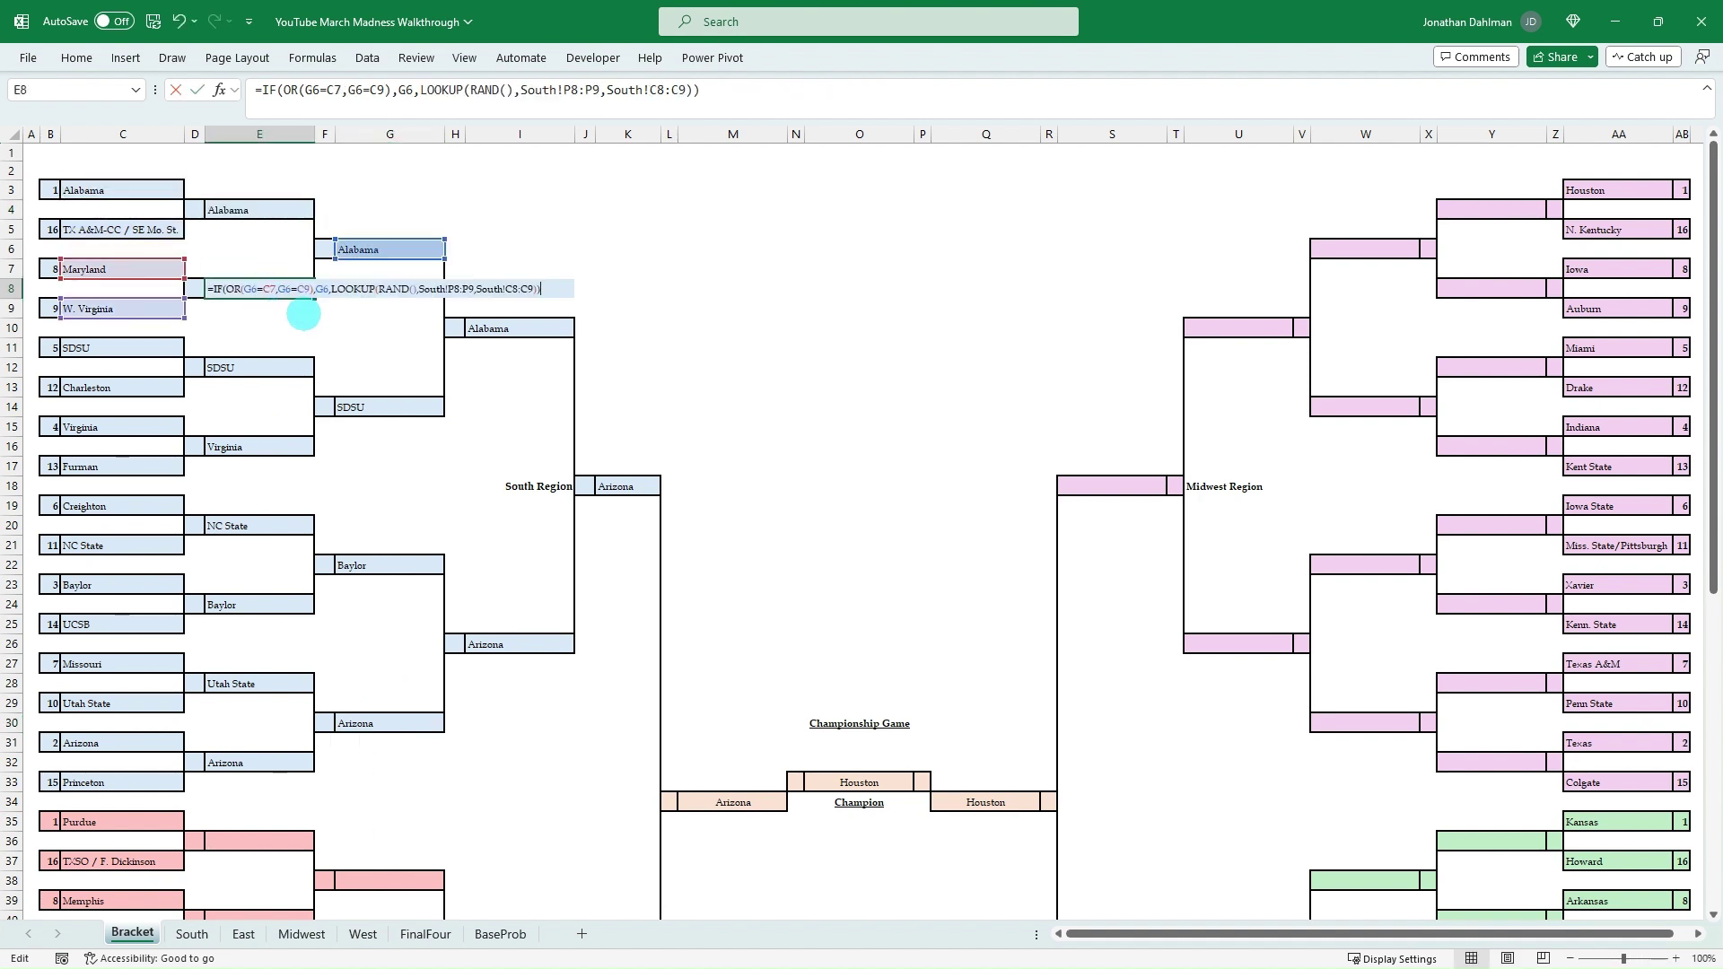
key("Escape")
key("Escape")
left_click(263, 366)
key("F2")
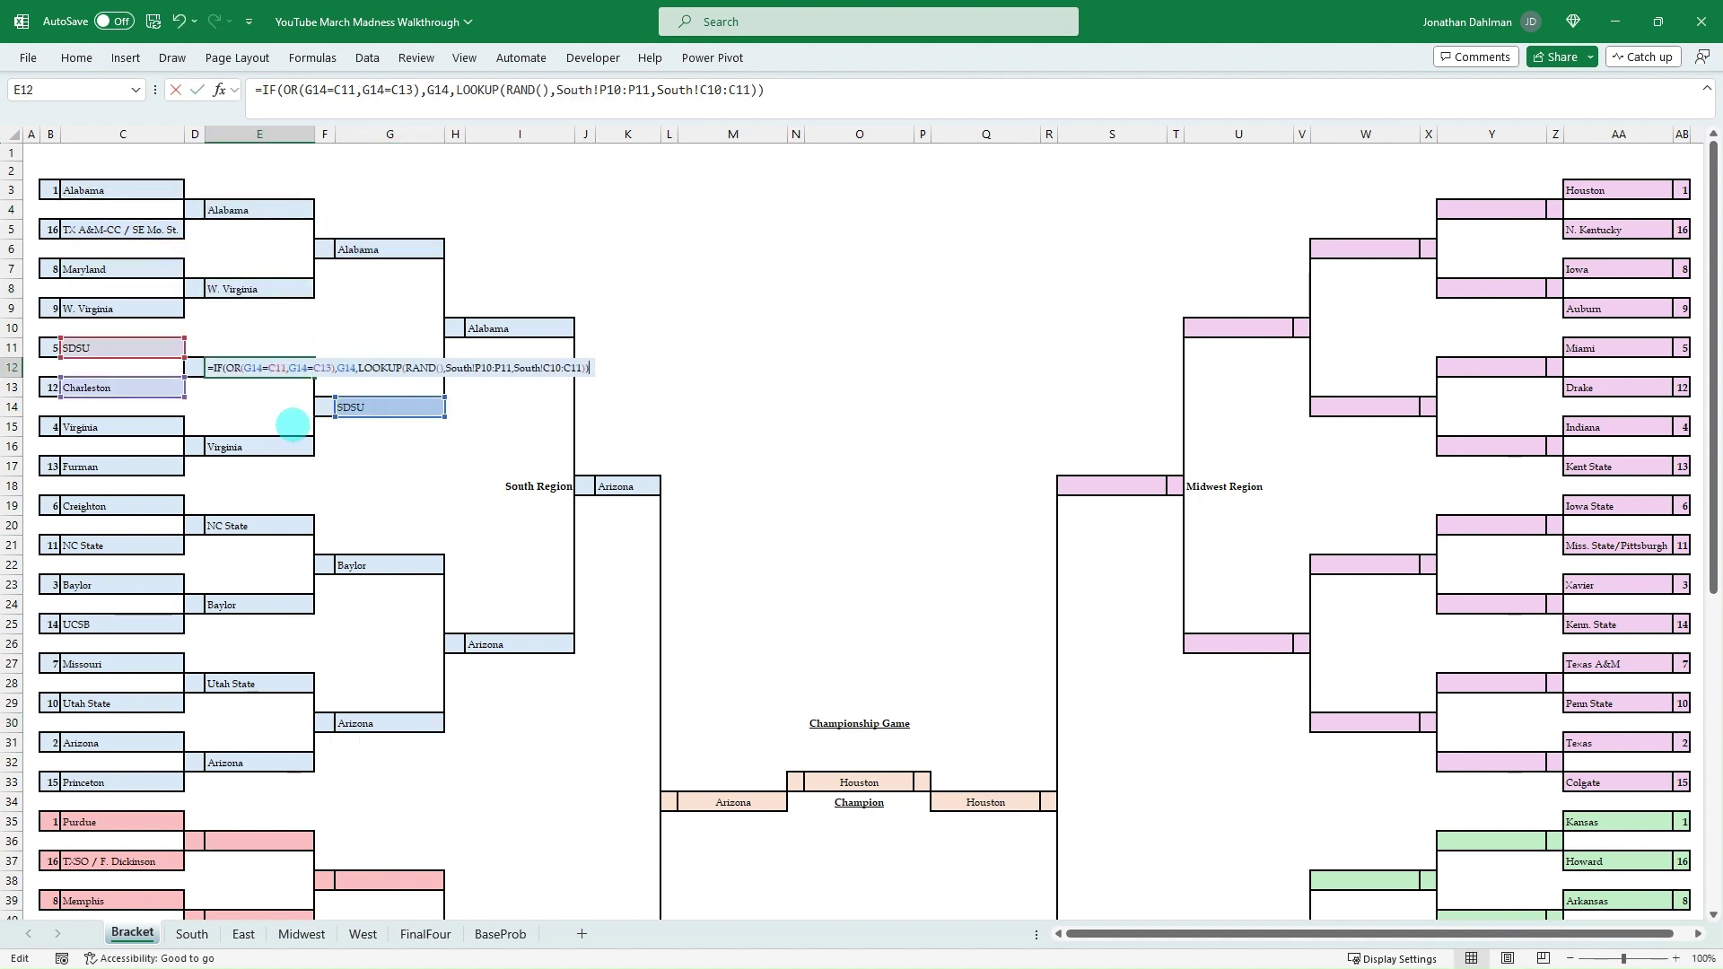
key("Escape")
left_click(269, 447)
key("F2")
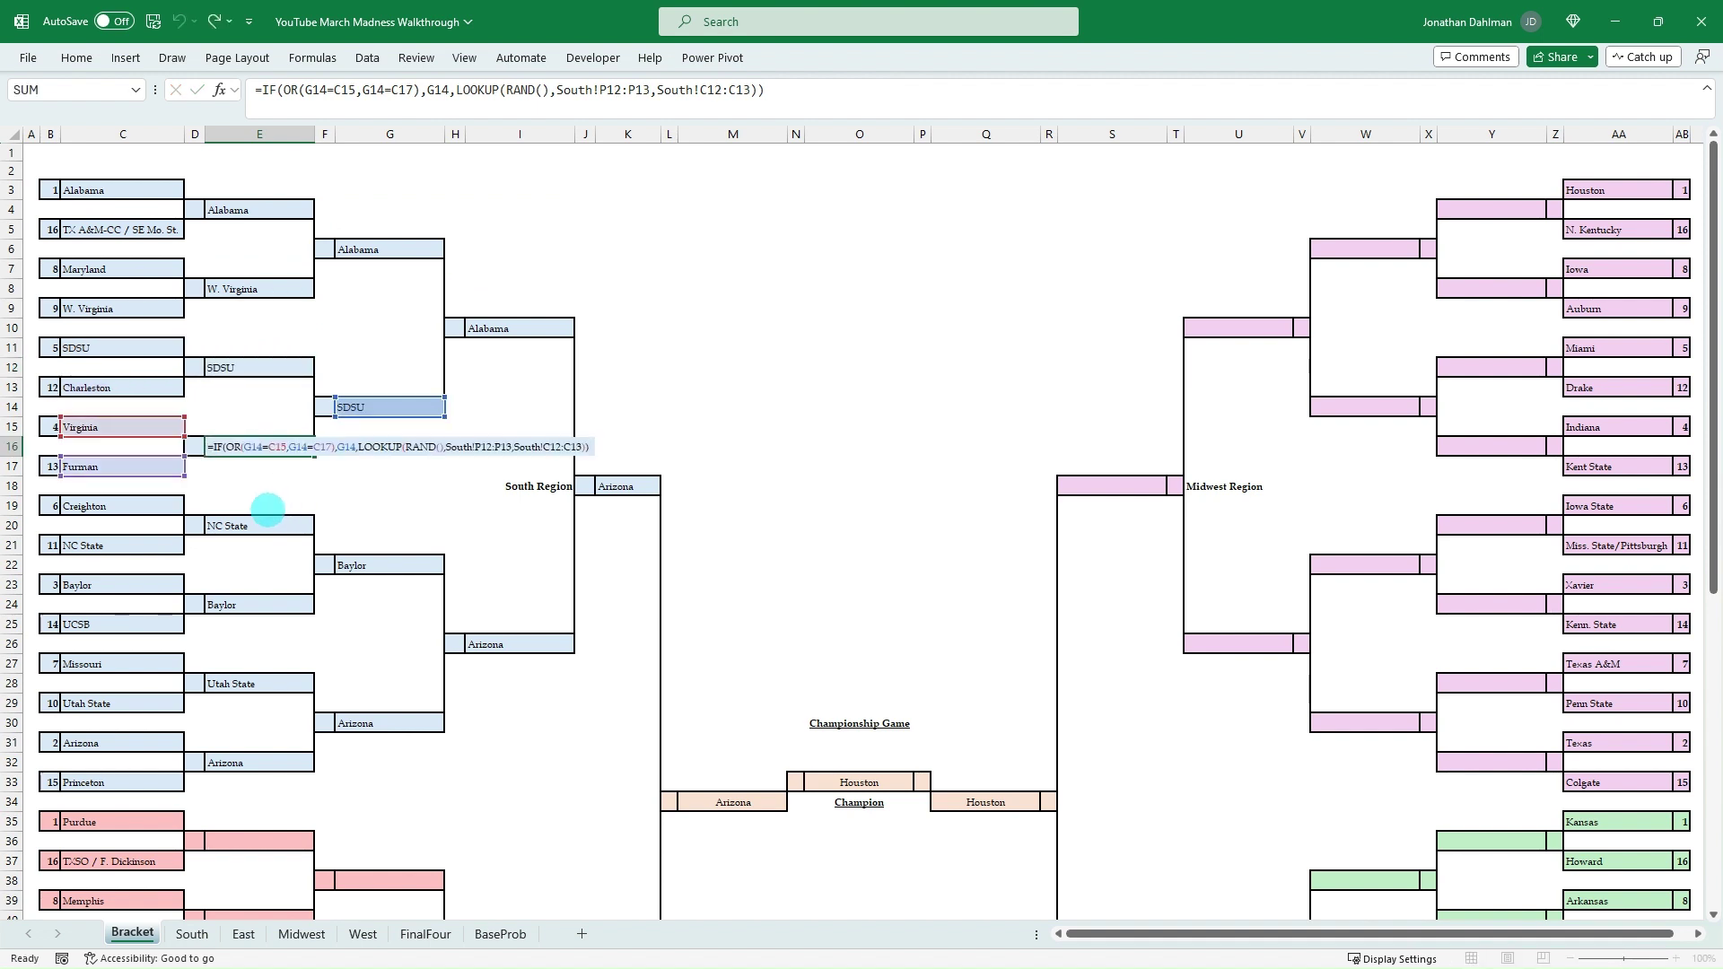
Step: Review the second-round pick formulas in E20, E24, E28 and E32
key("Escape")
left_click(288, 534)
key("F2")
key("Escape")
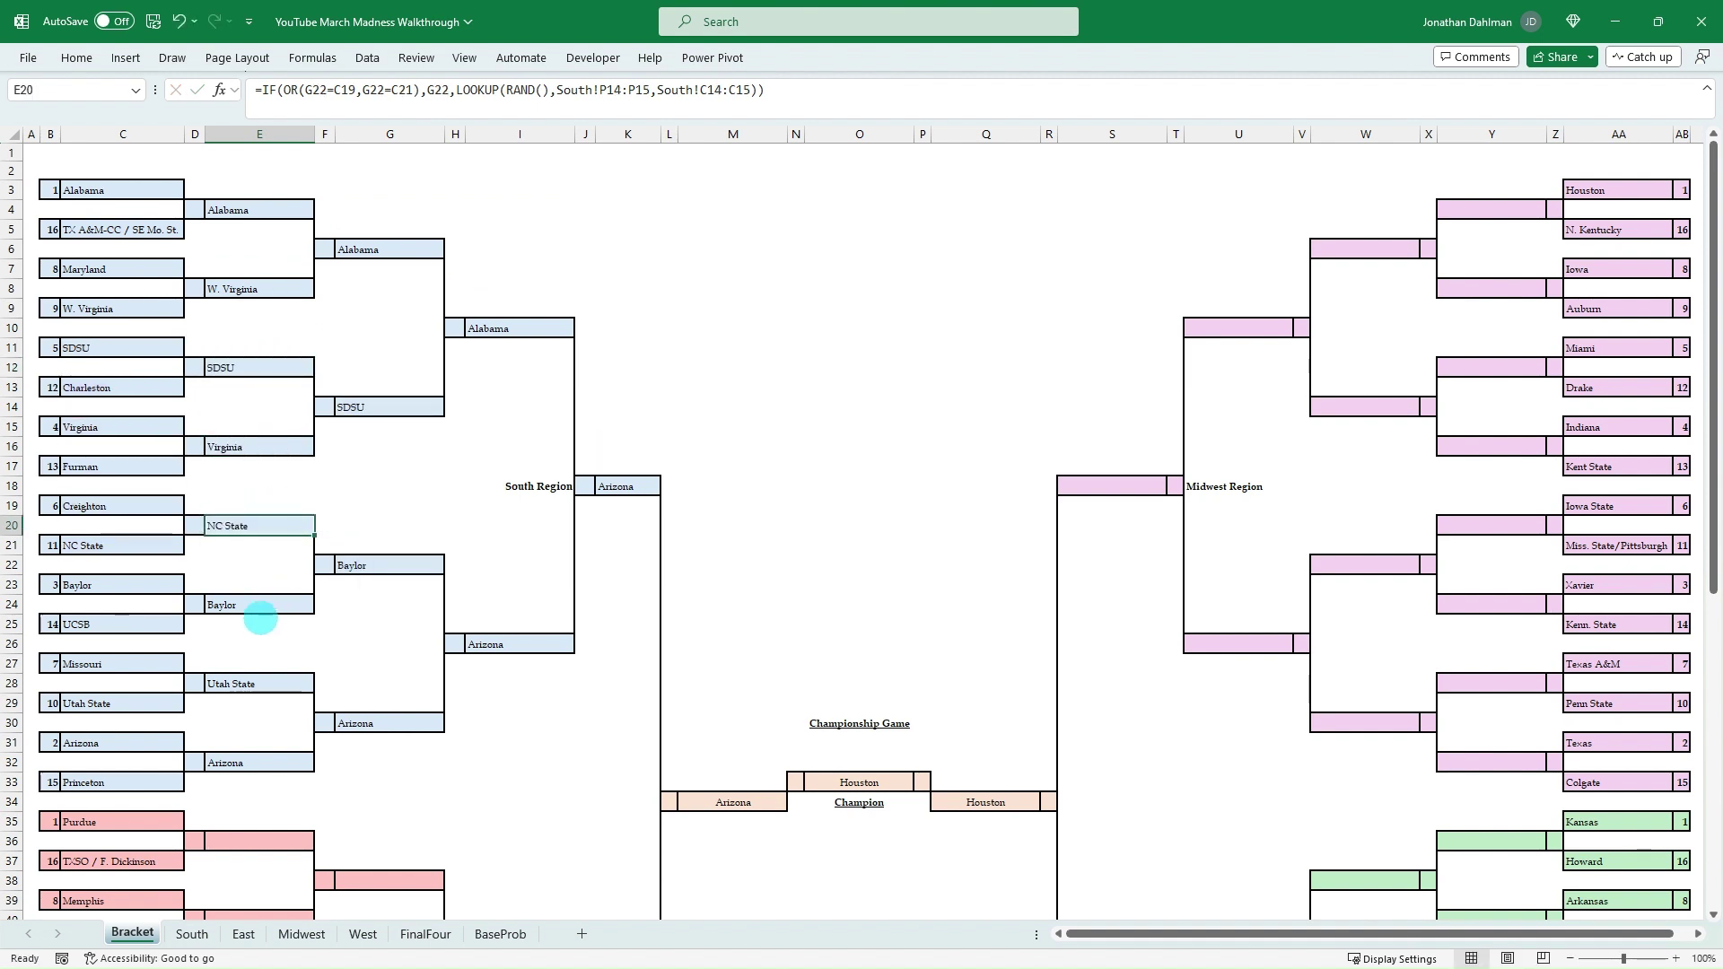
left_click(260, 605)
key("F2")
key("Escape")
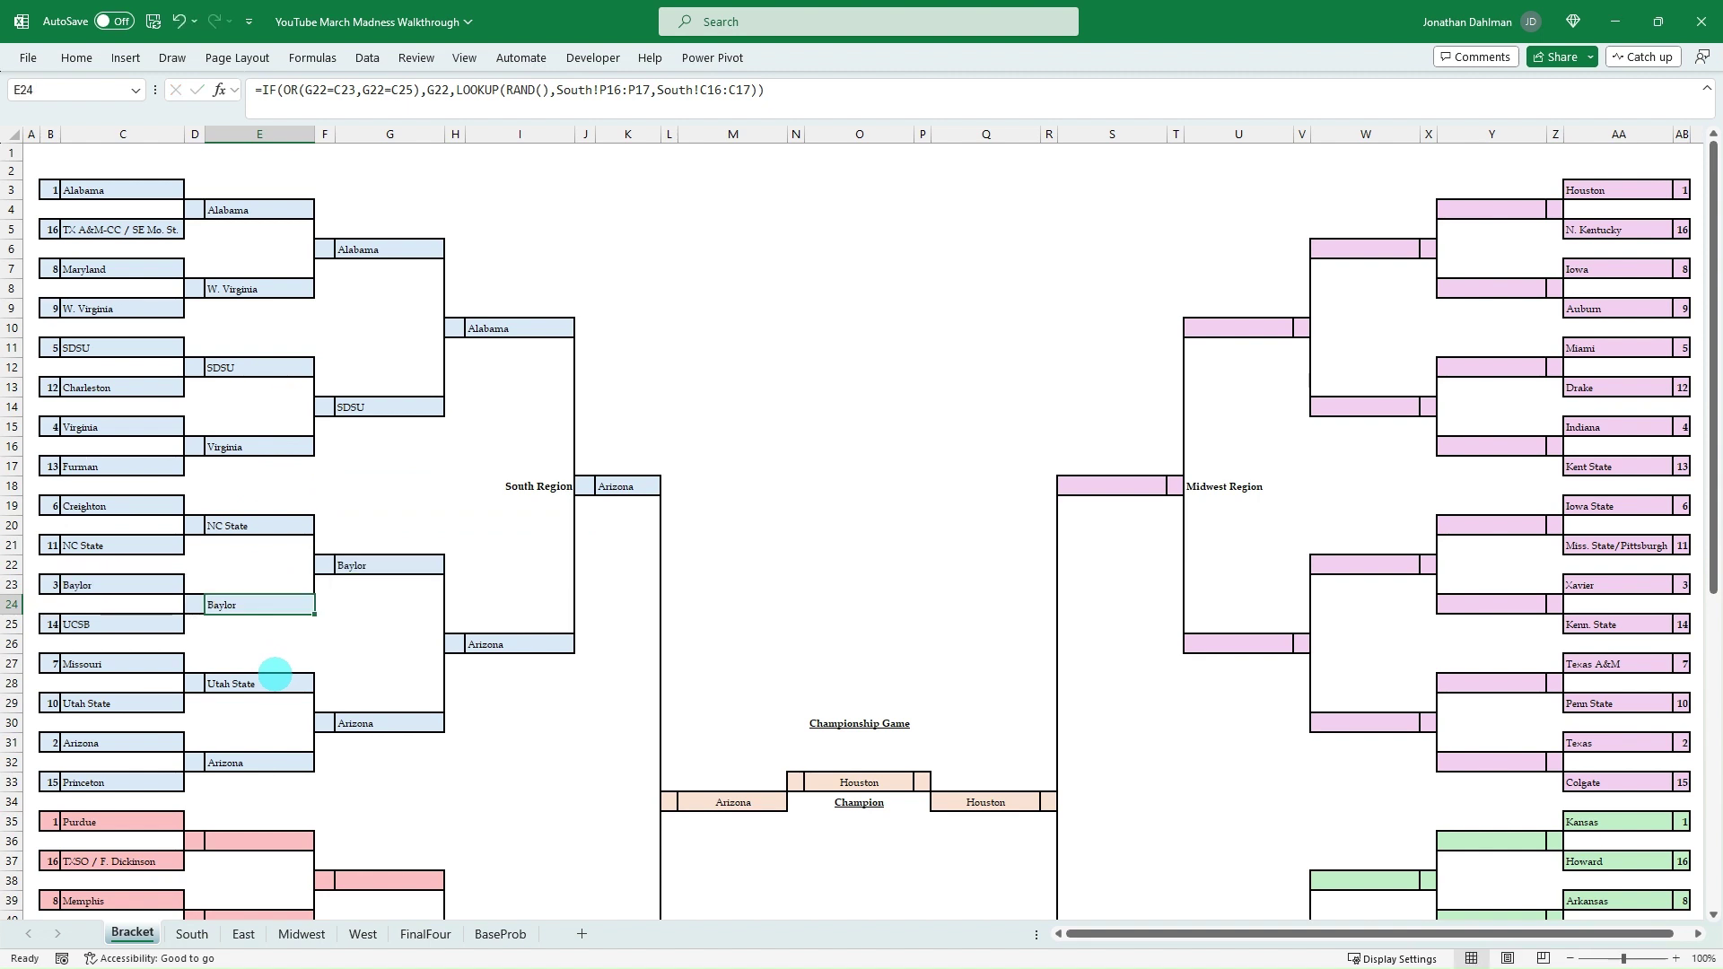
left_click(280, 682)
key("F2")
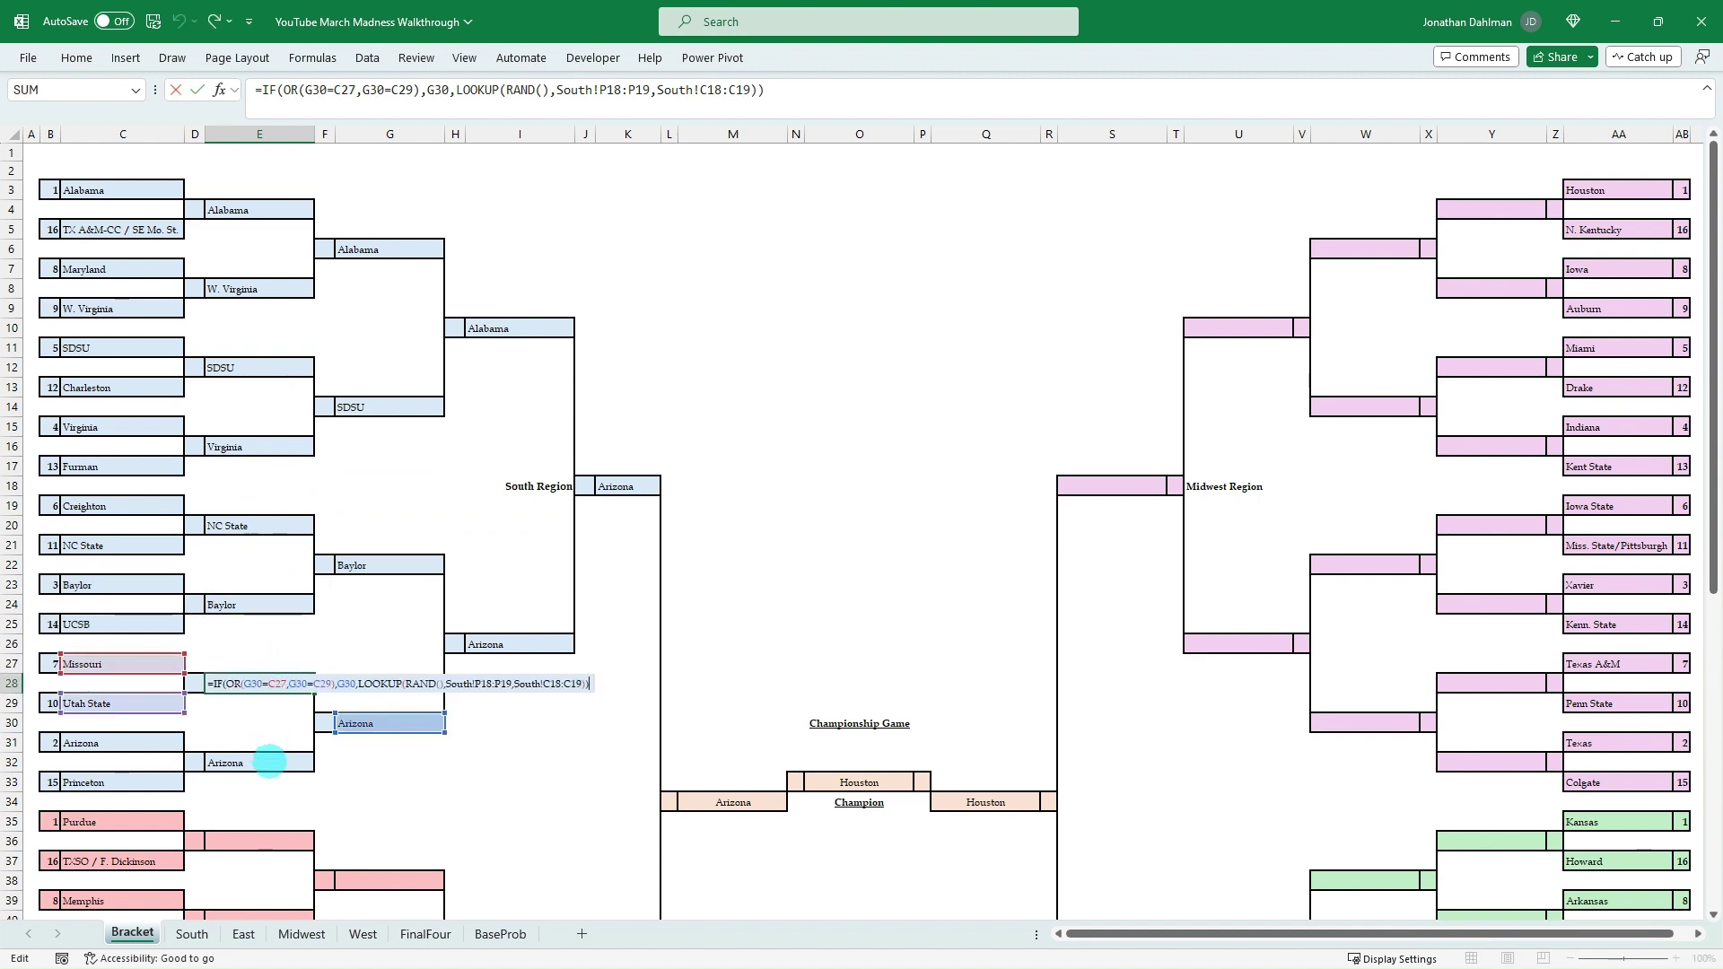
key("Escape")
left_click(269, 761)
key("F2")
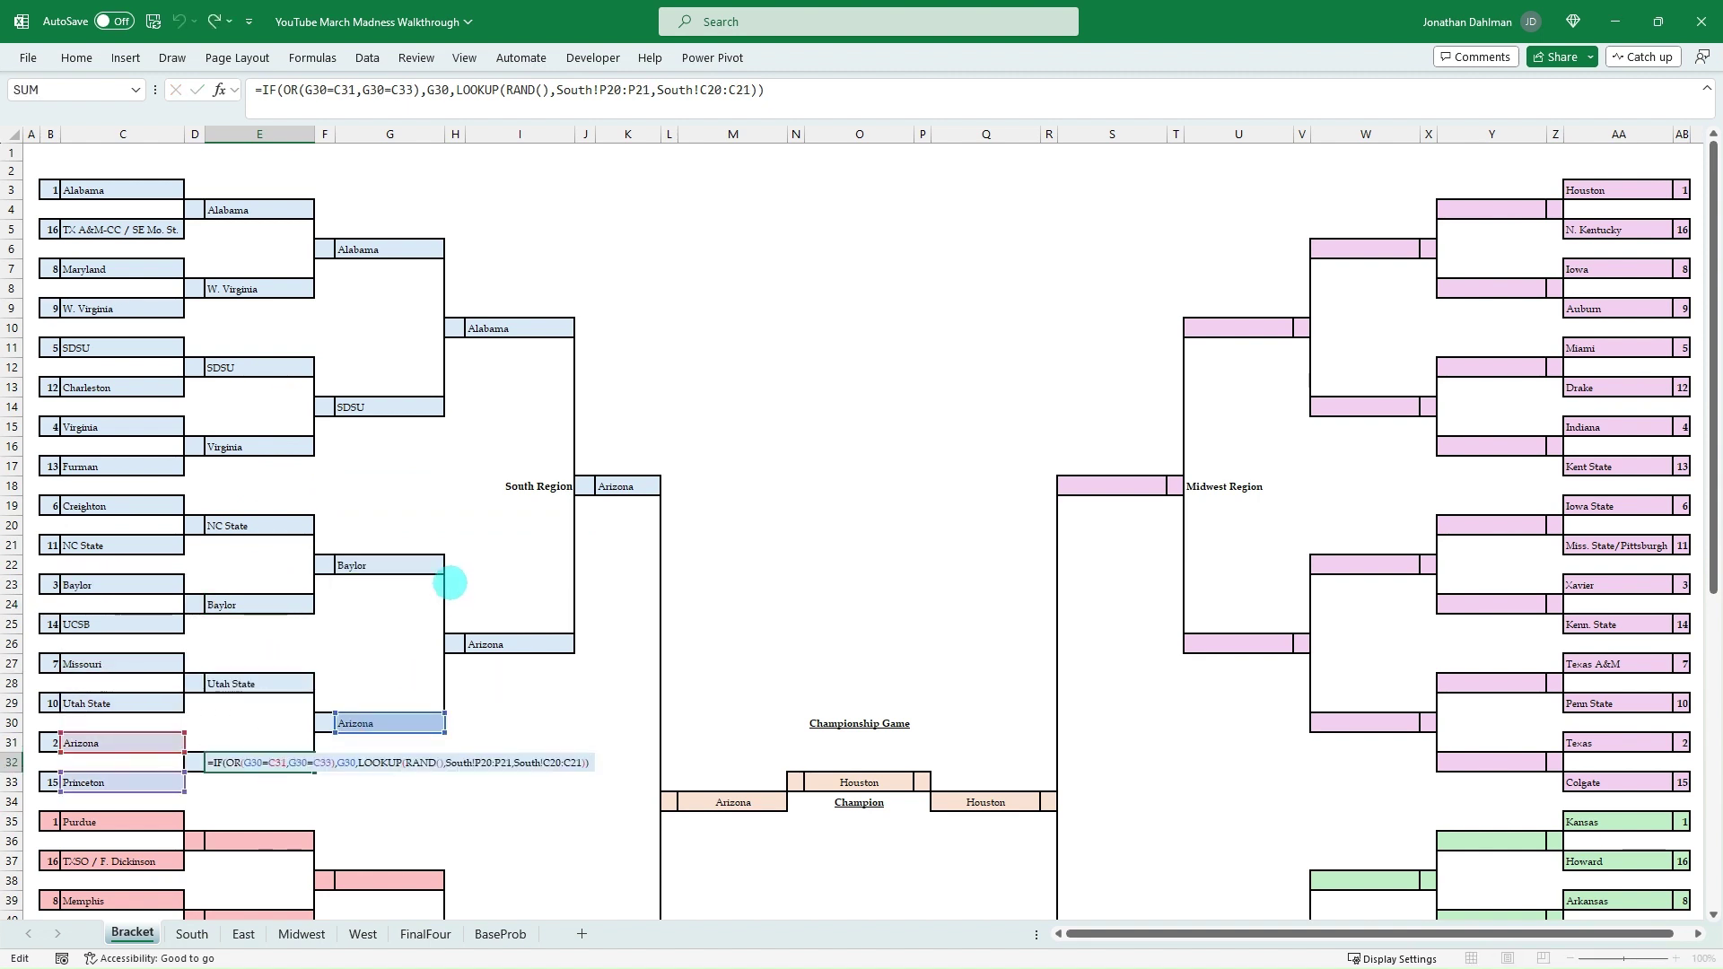
key("Escape")
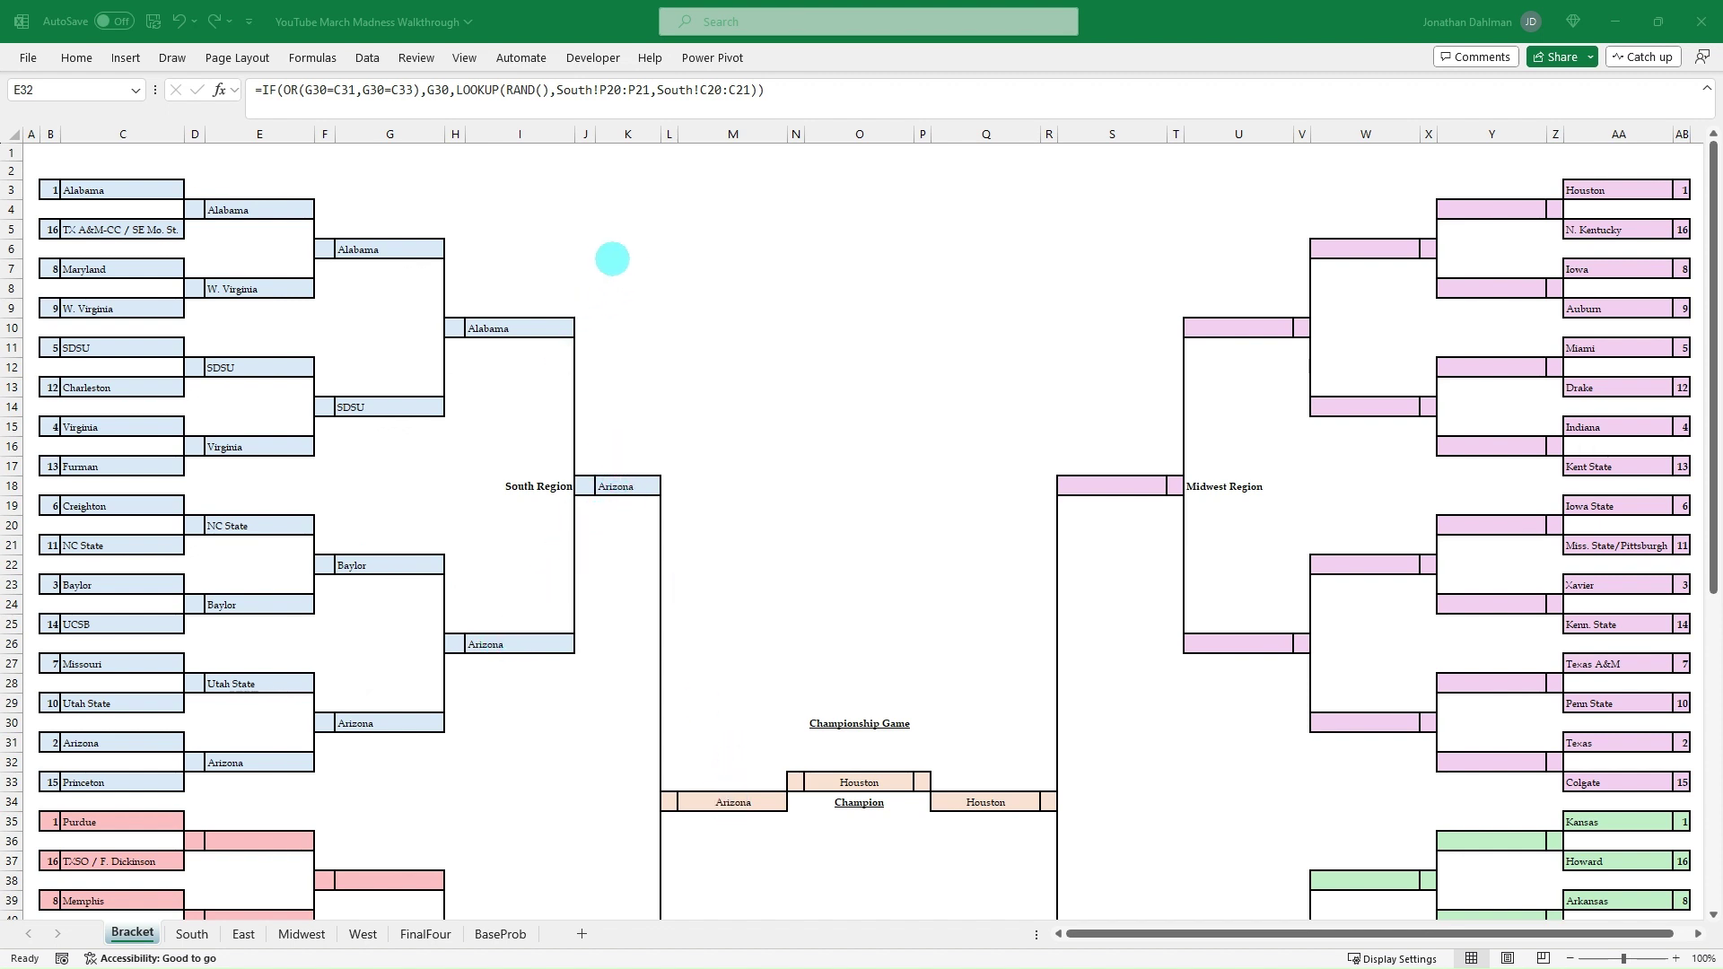
Step: Recalculate with F9 to redraw every random pick, making Purdue champion over Kansas
key("F9")
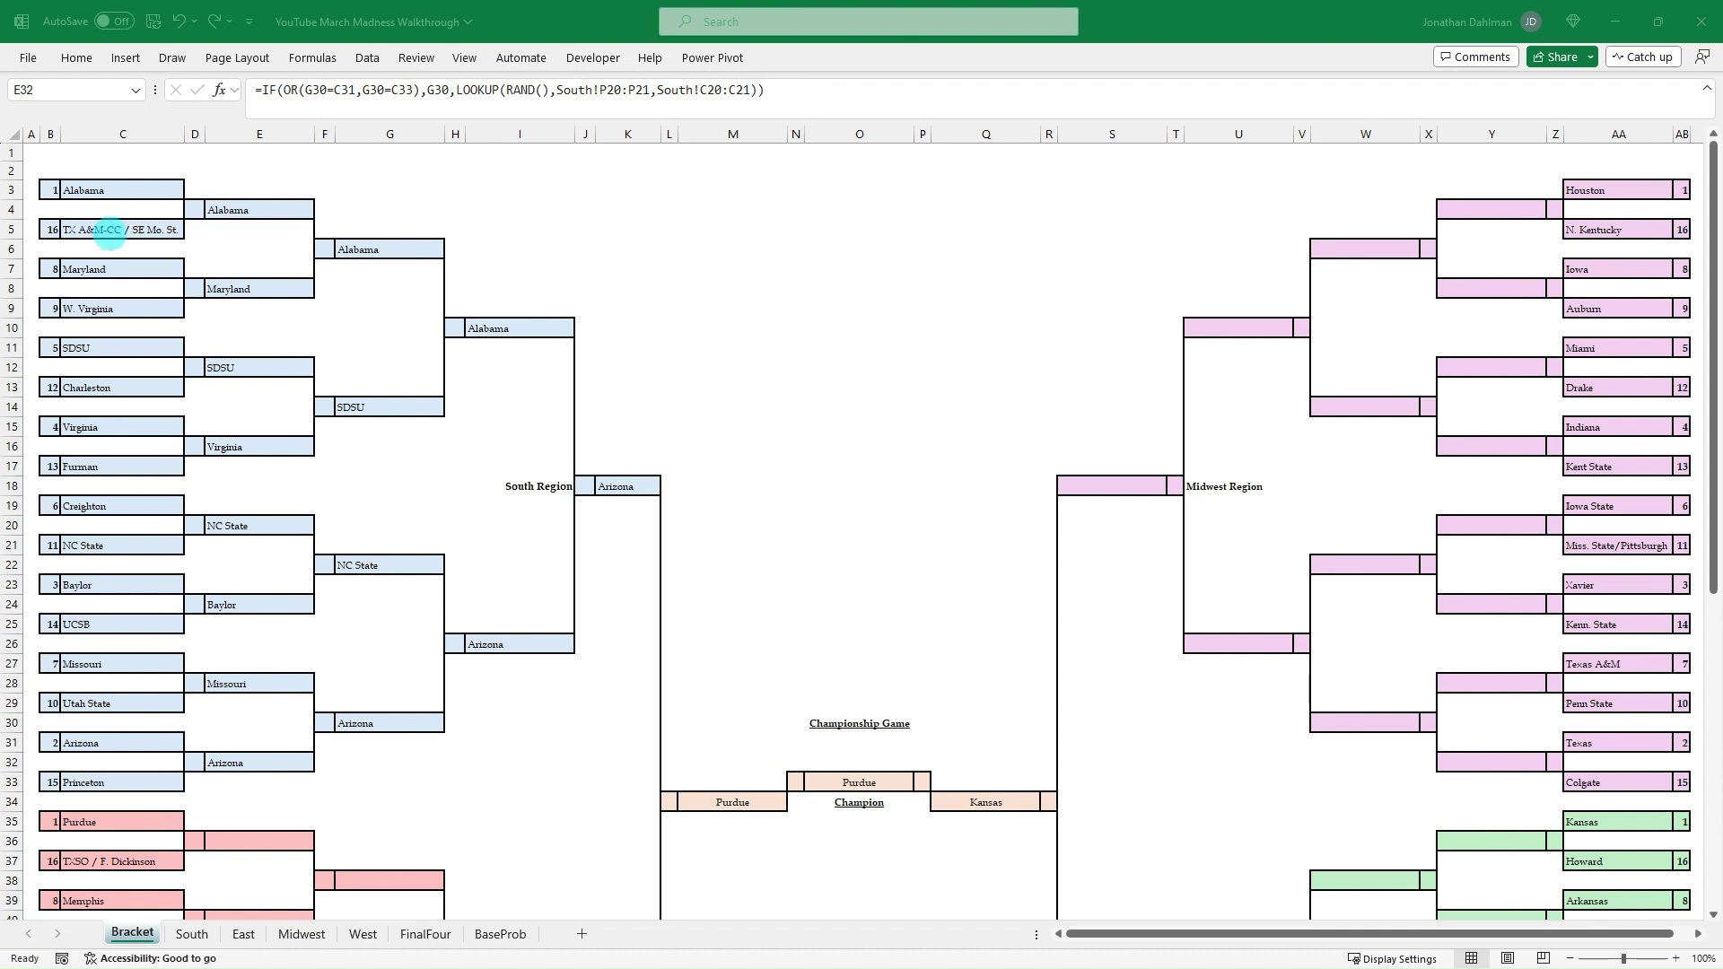
Step: Commit the D4 seed-number IF formula and copy it into D8
left_click(193, 210)
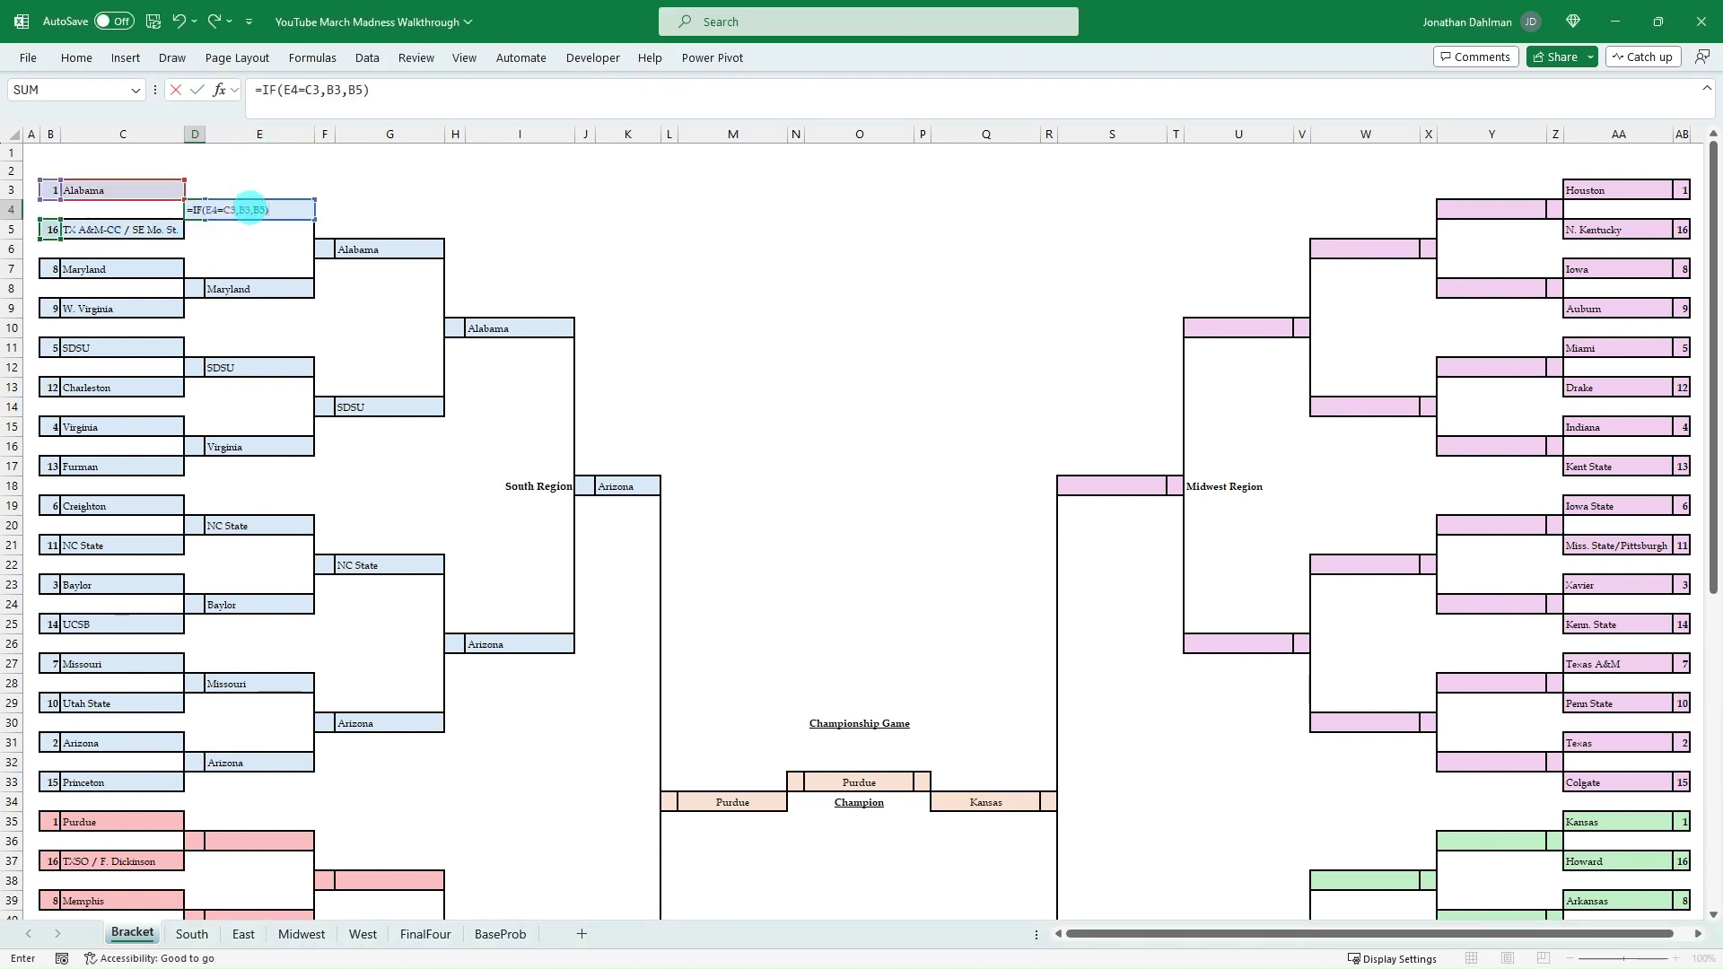
key("Return")
left_click(196, 212)
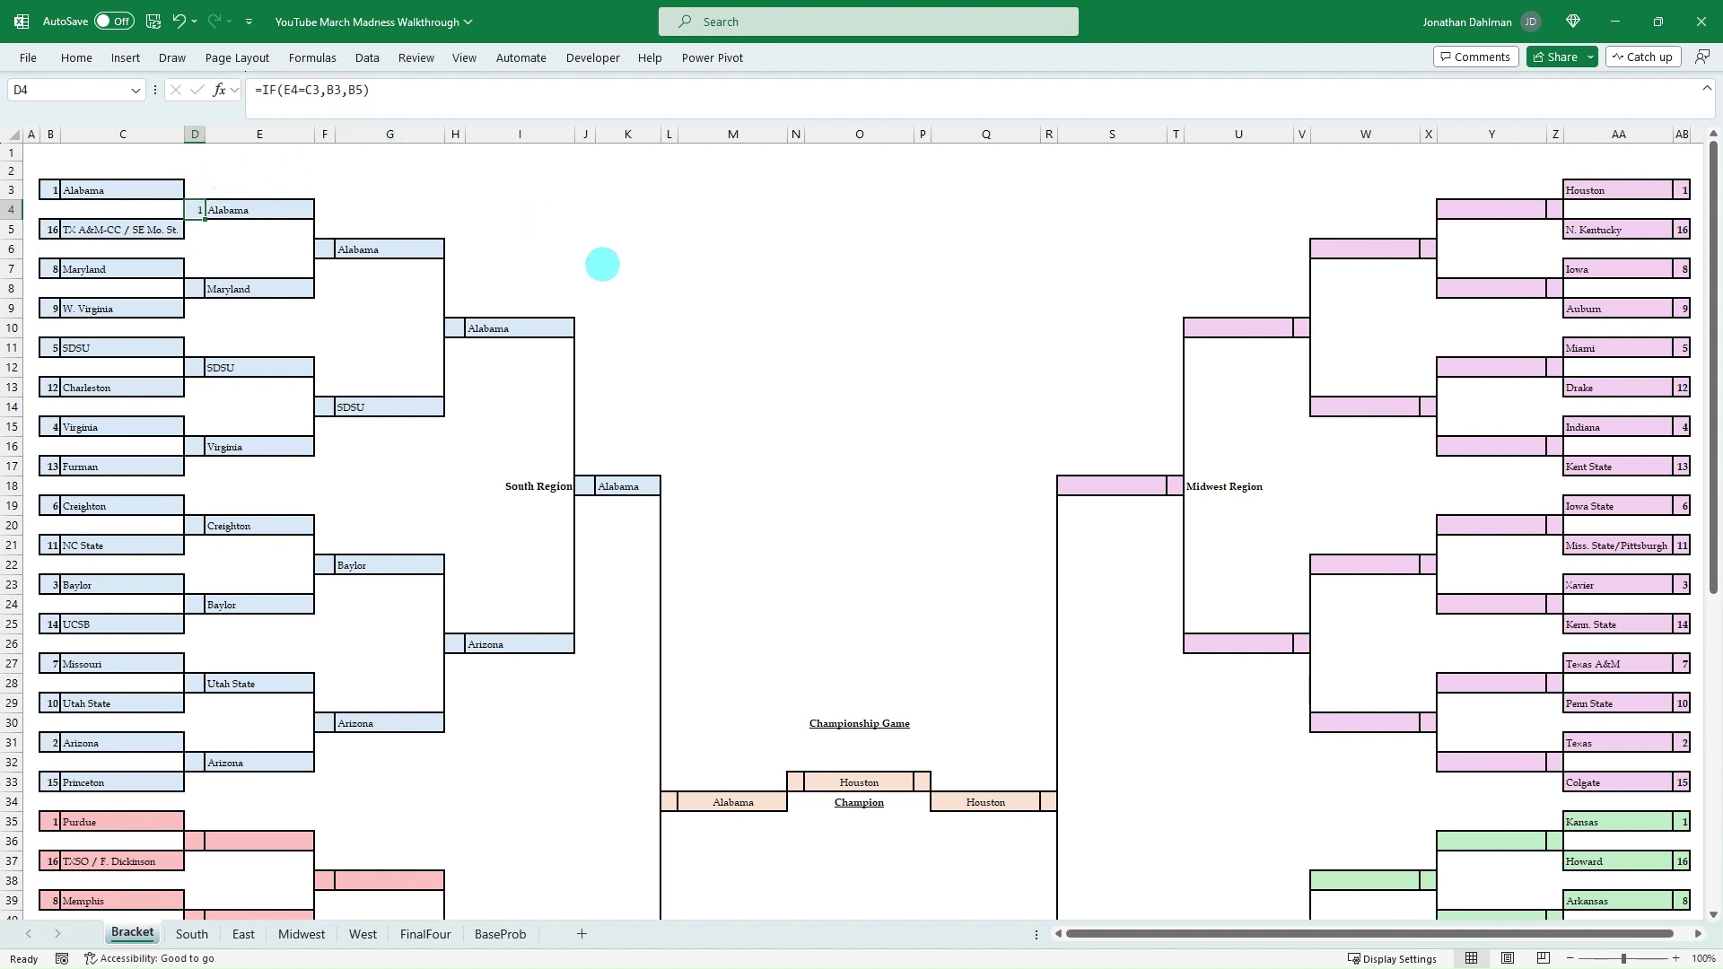
key("F2")
key("Escape")
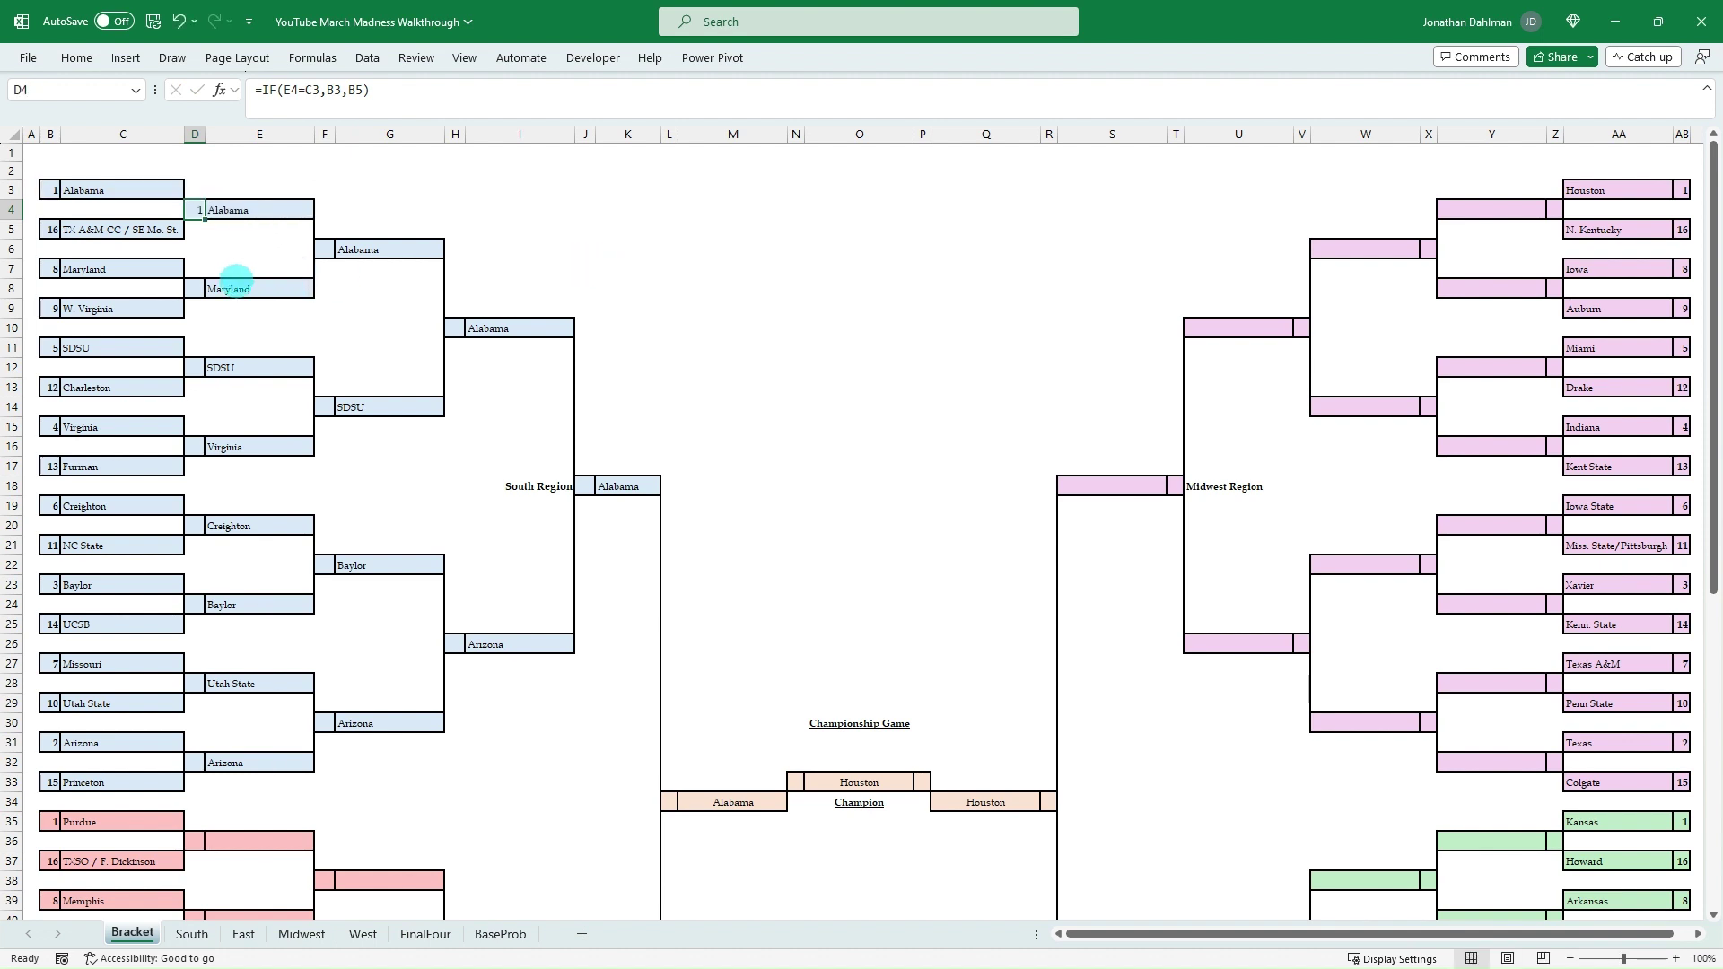
key("ctrl+c")
left_click(195, 288)
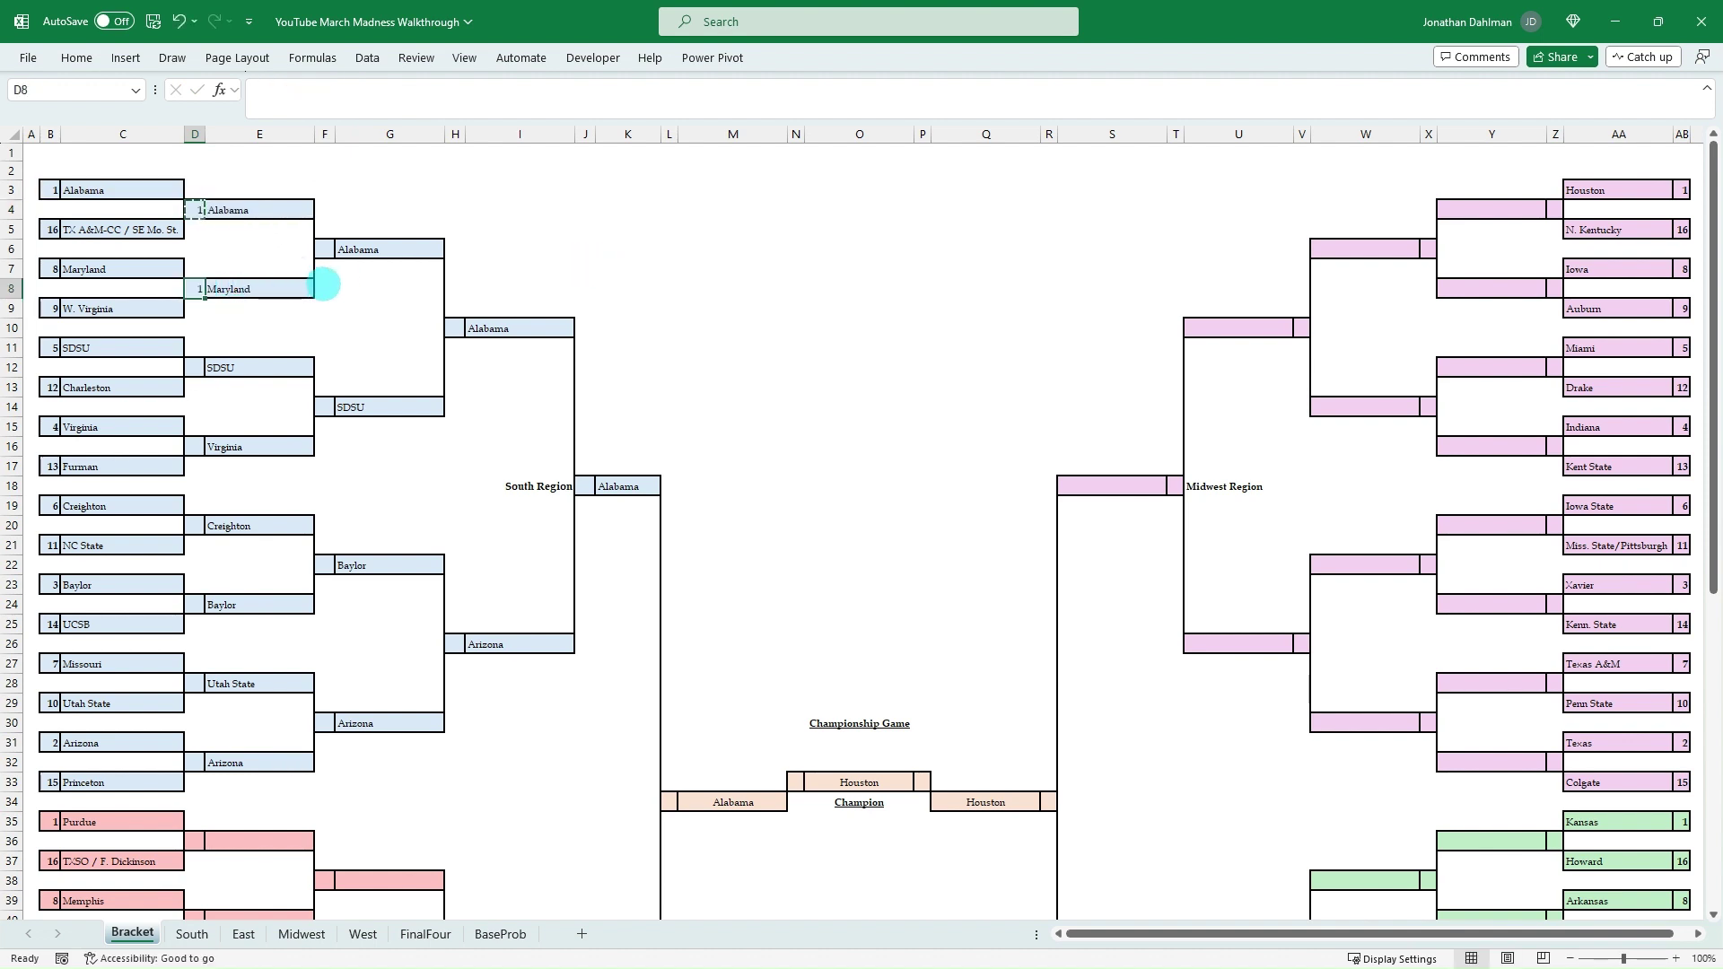
key("ctrl+v")
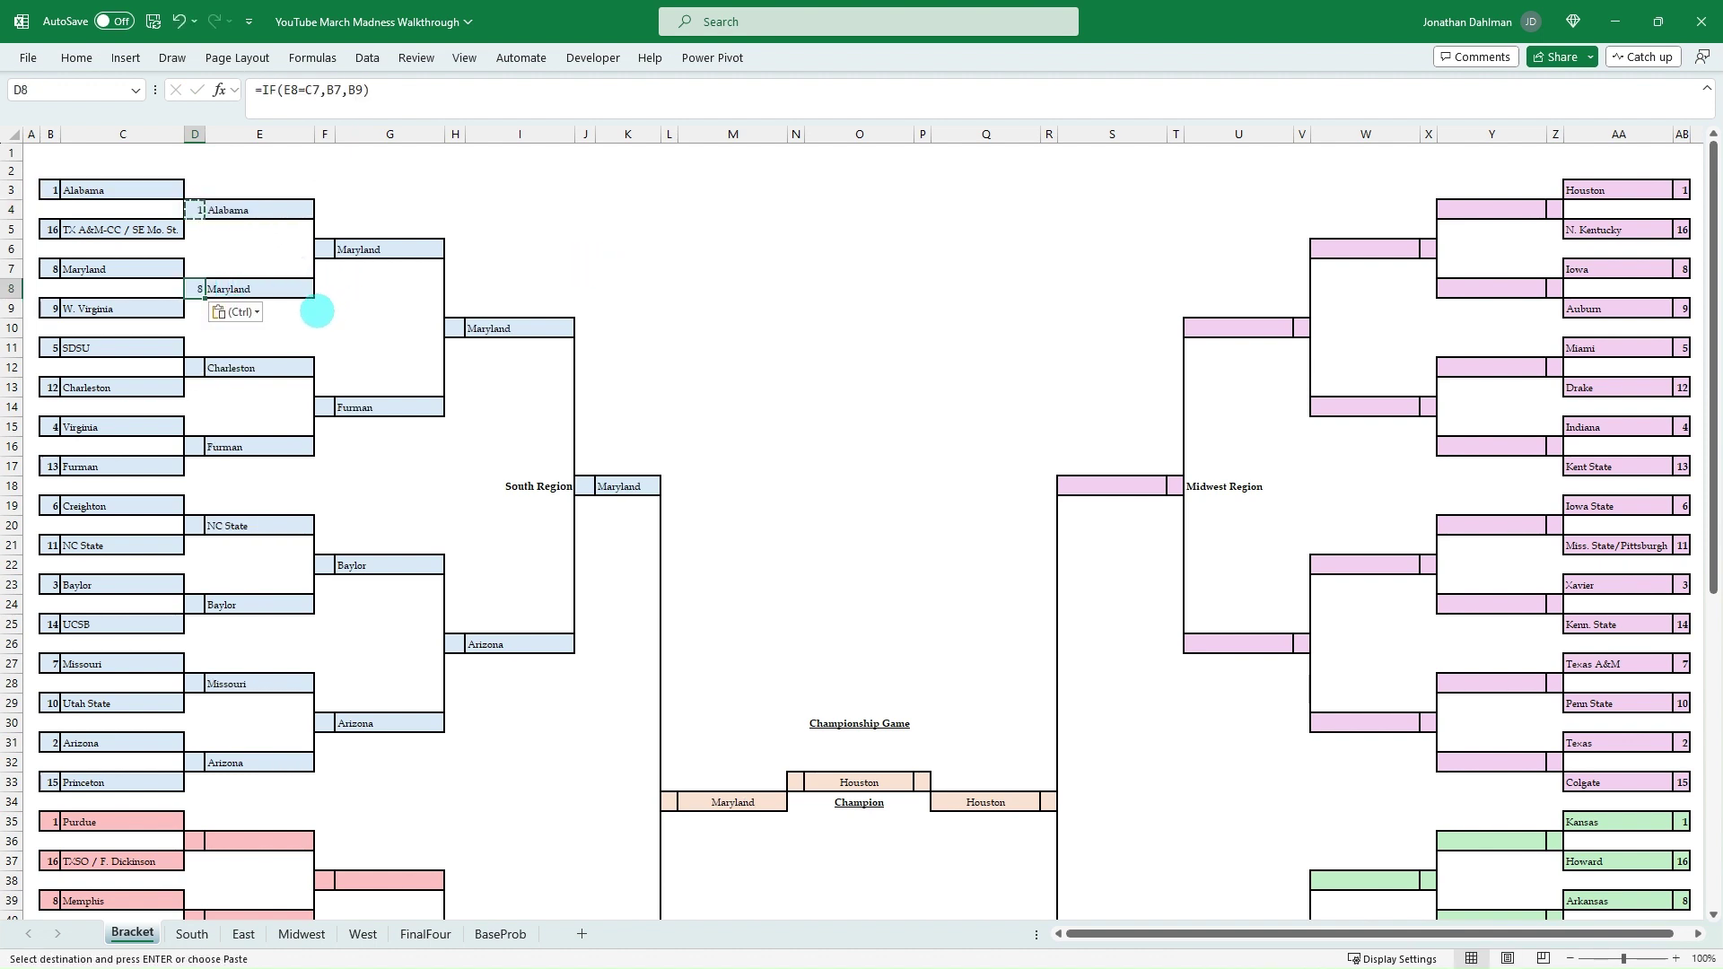
key("Escape")
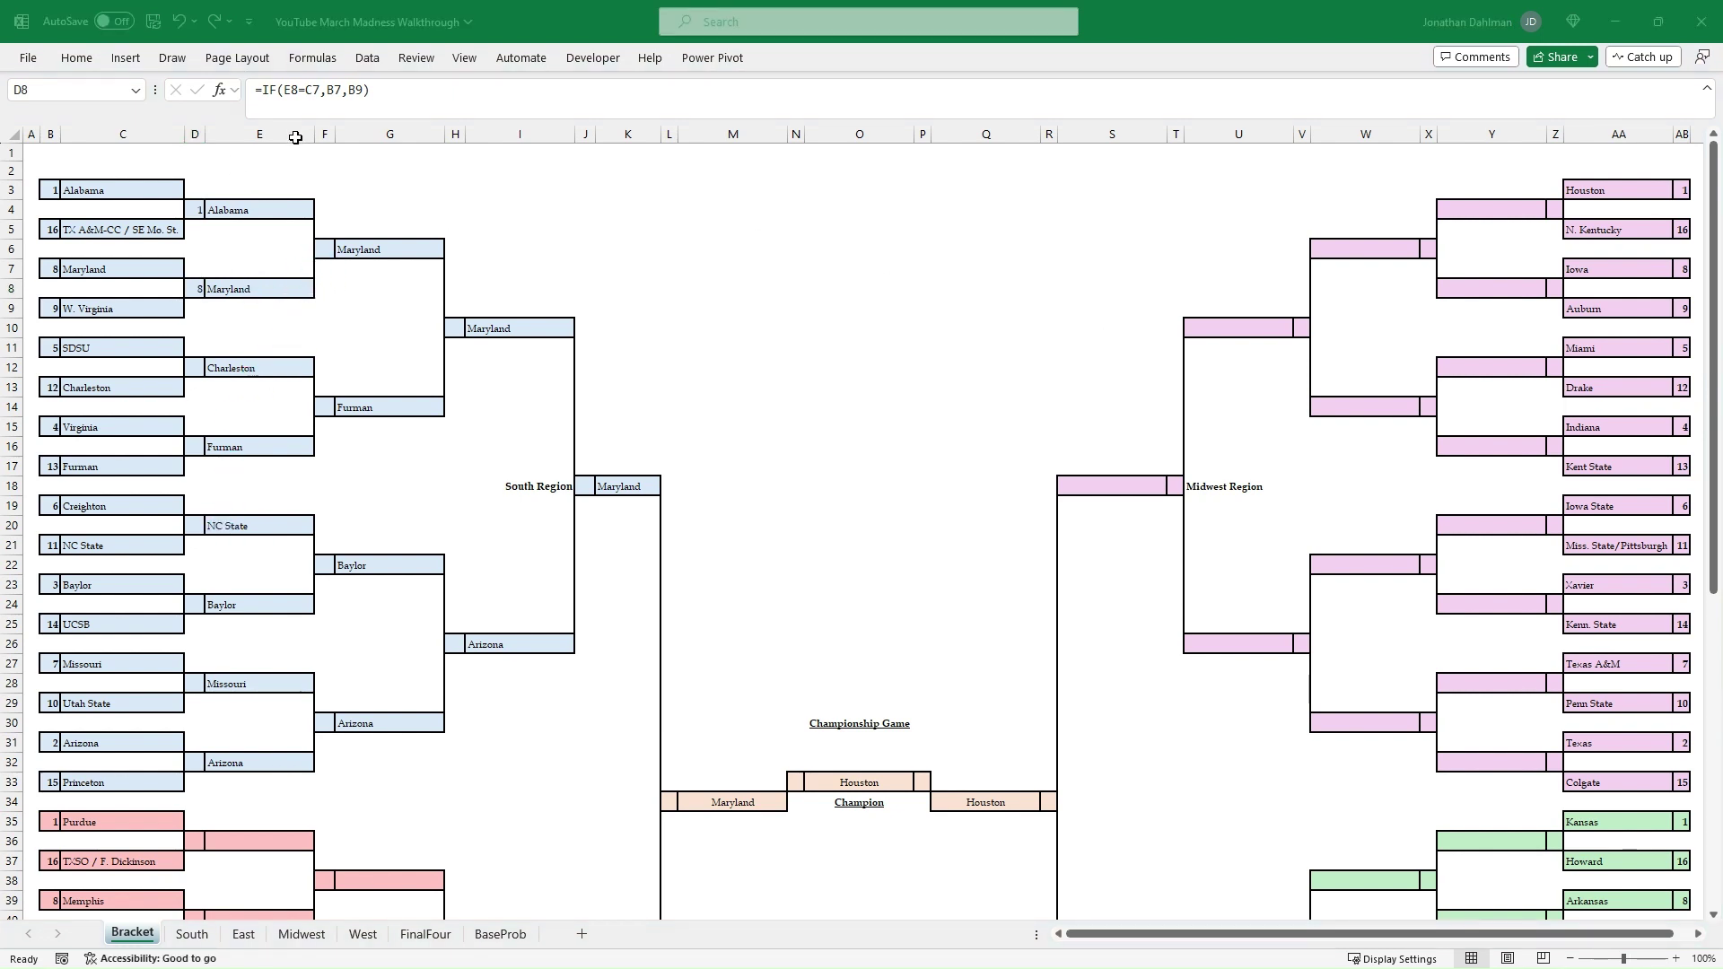
Step: Paste the seed formula into F6 and H10
key("ctrl+c")
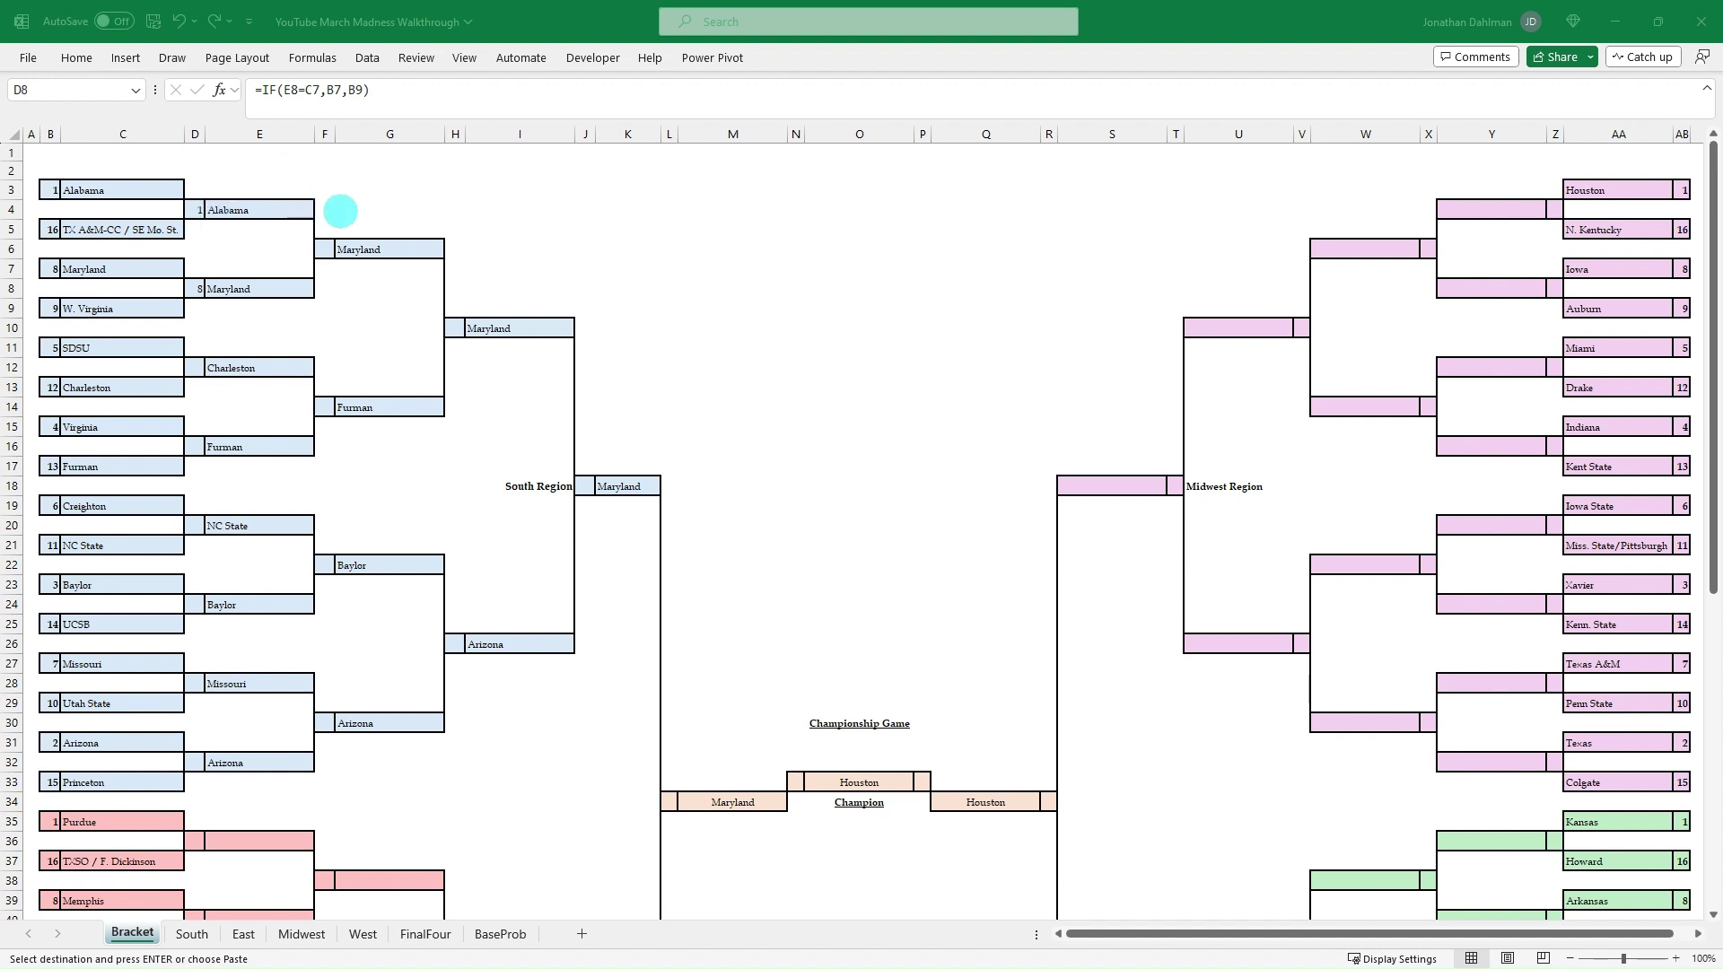
left_click(324, 245)
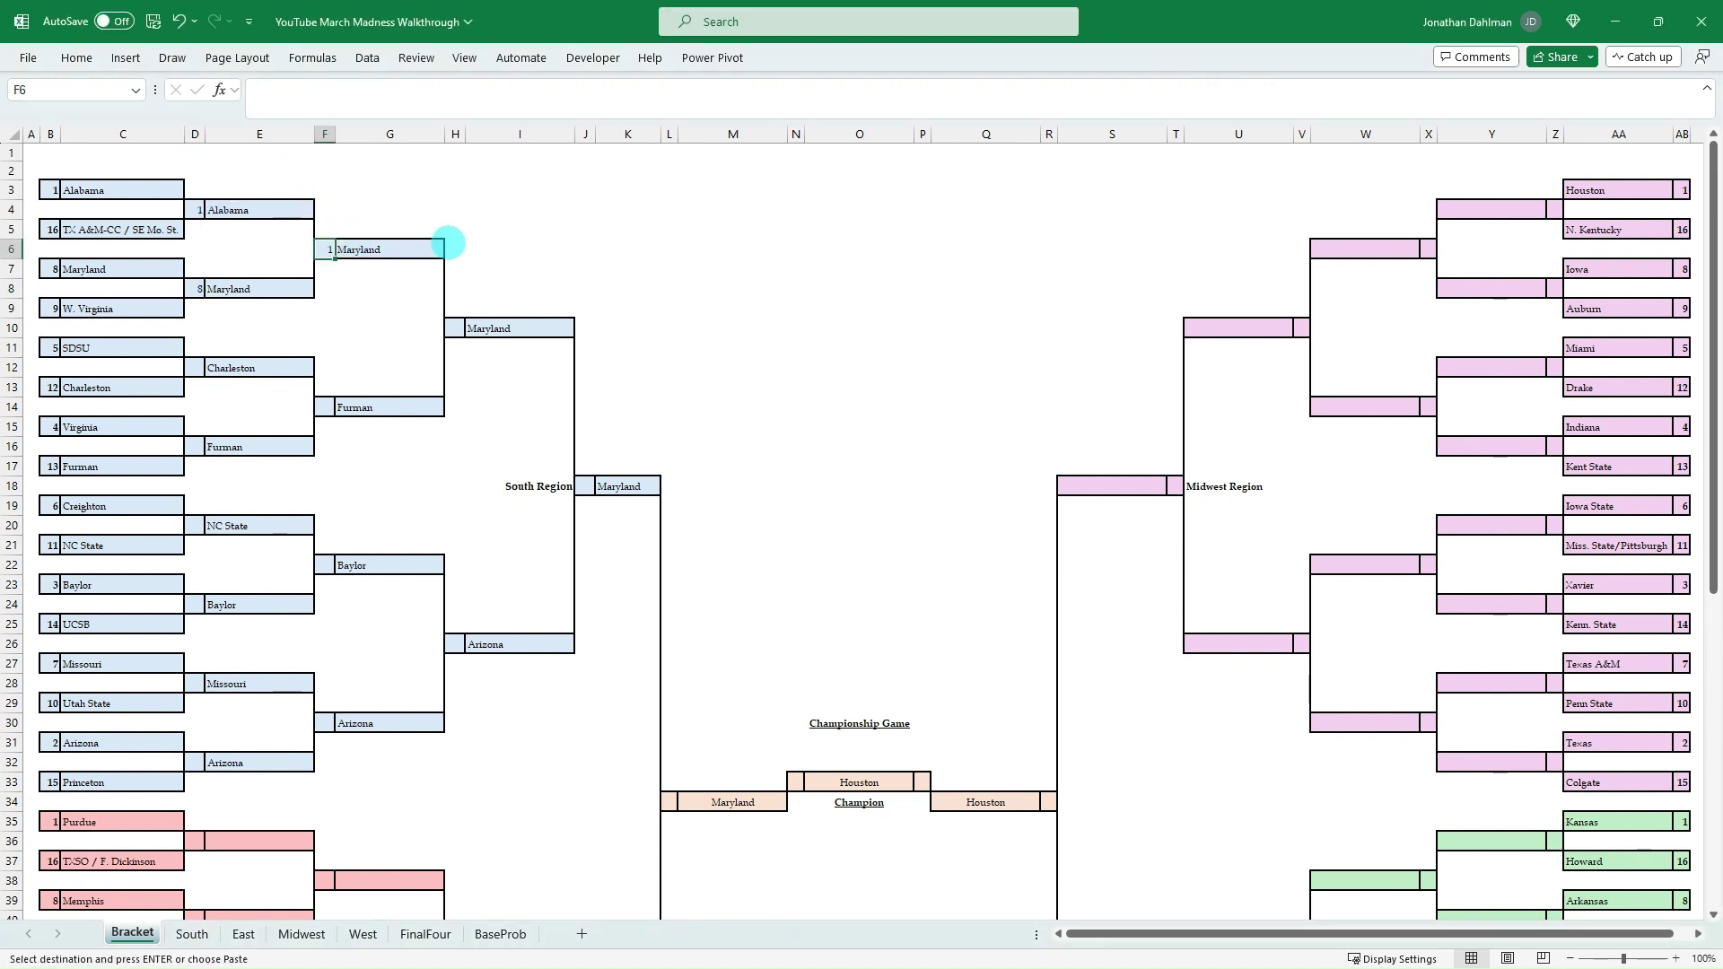
key("ctrl+v")
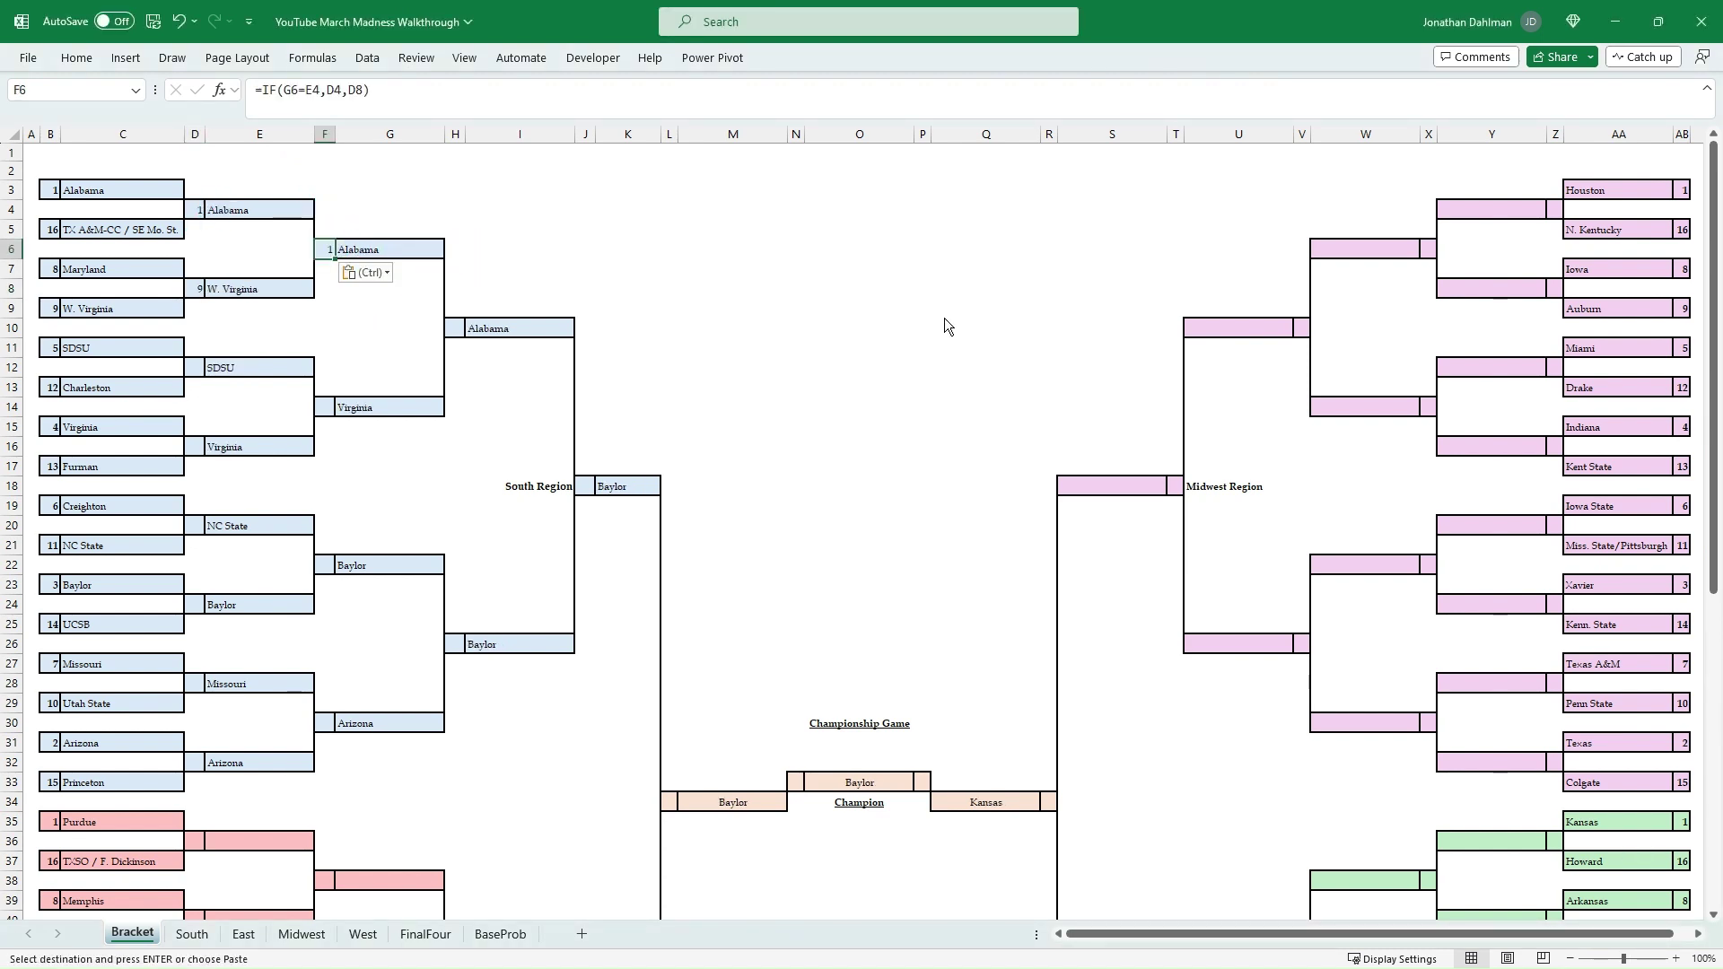
key("Escape")
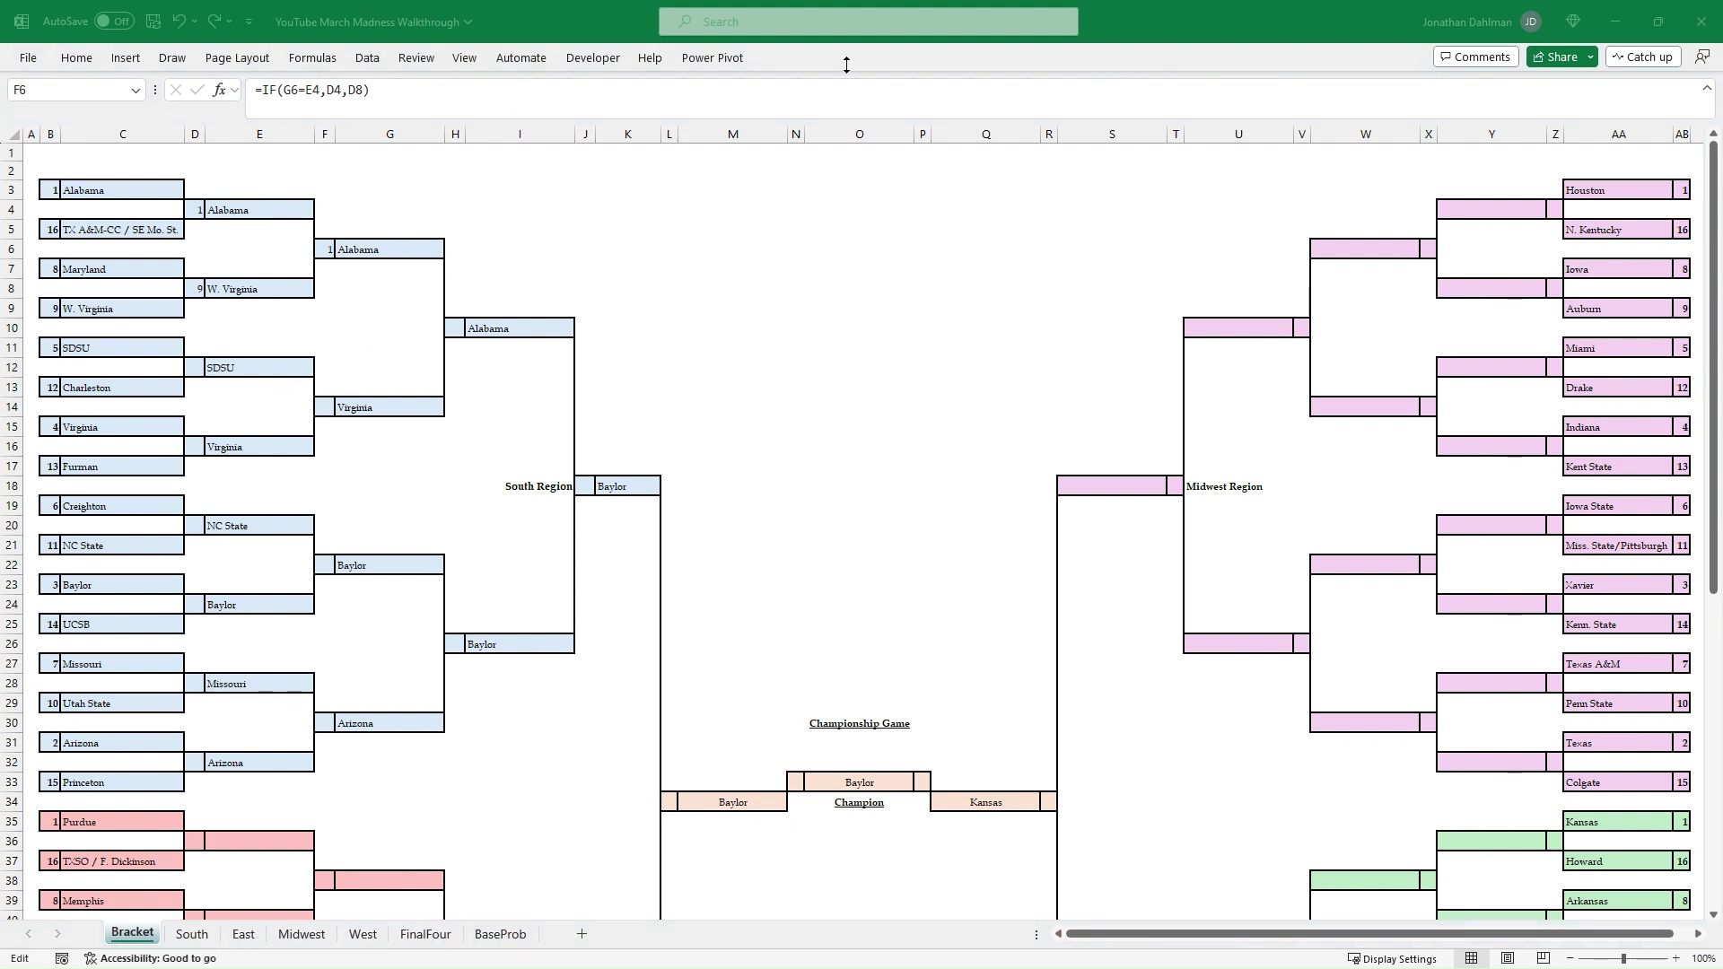
left_click(455, 326)
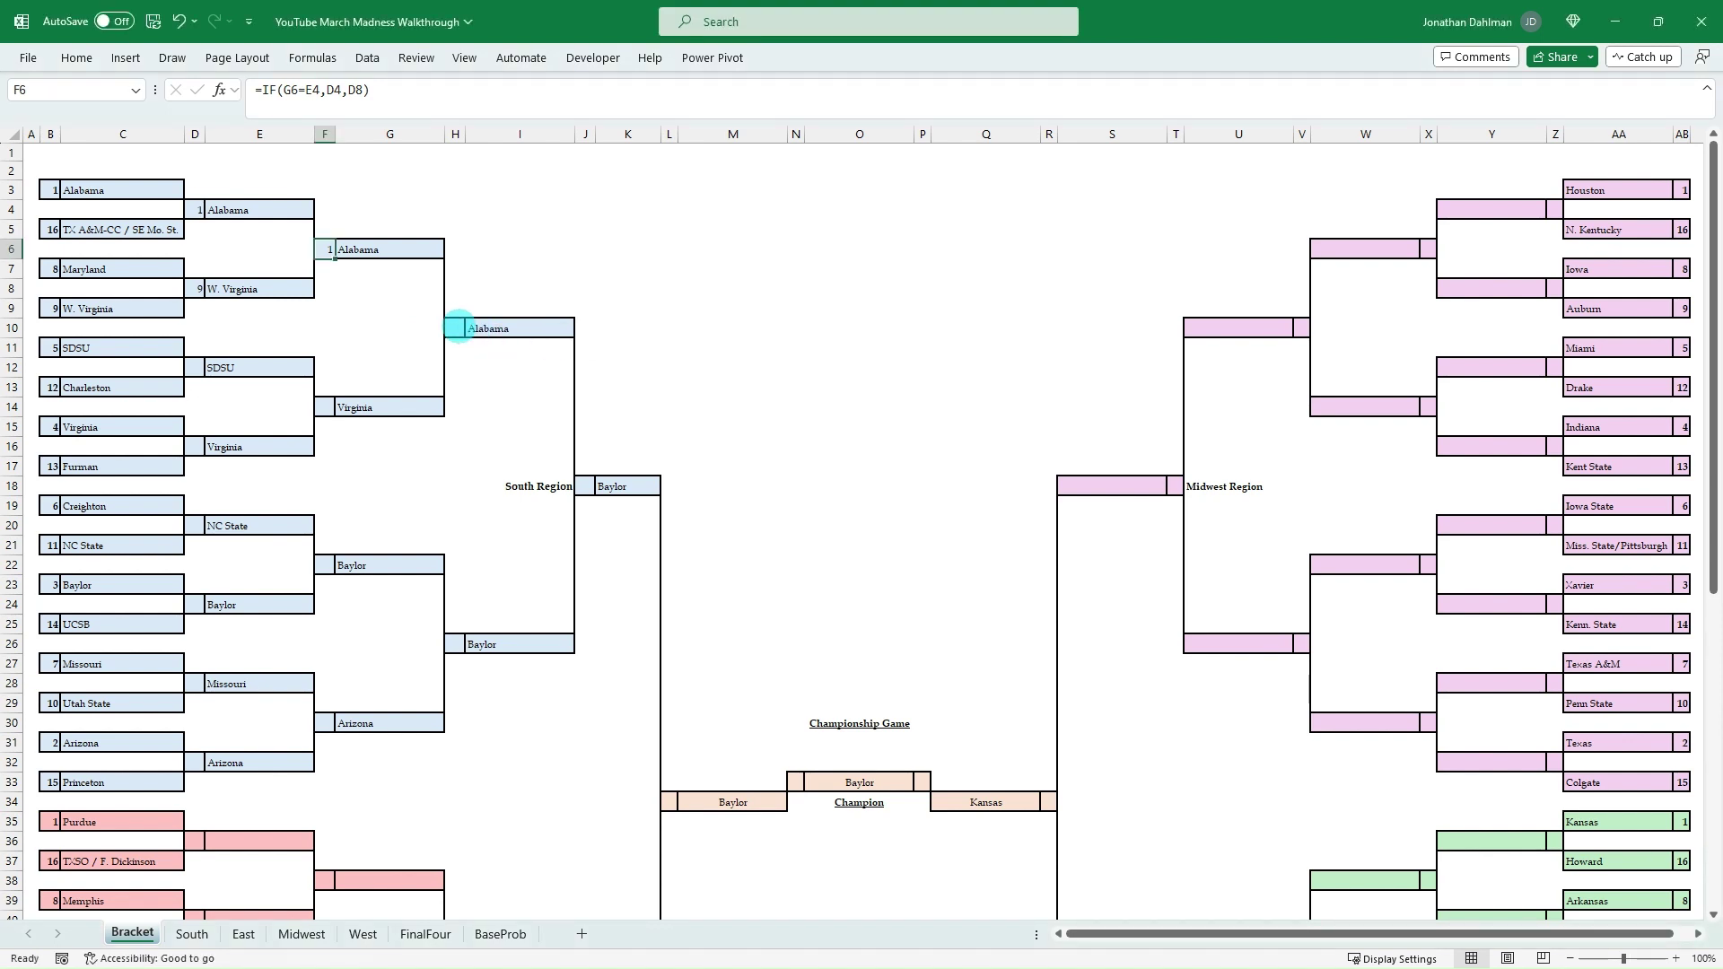
key("ctrl+v")
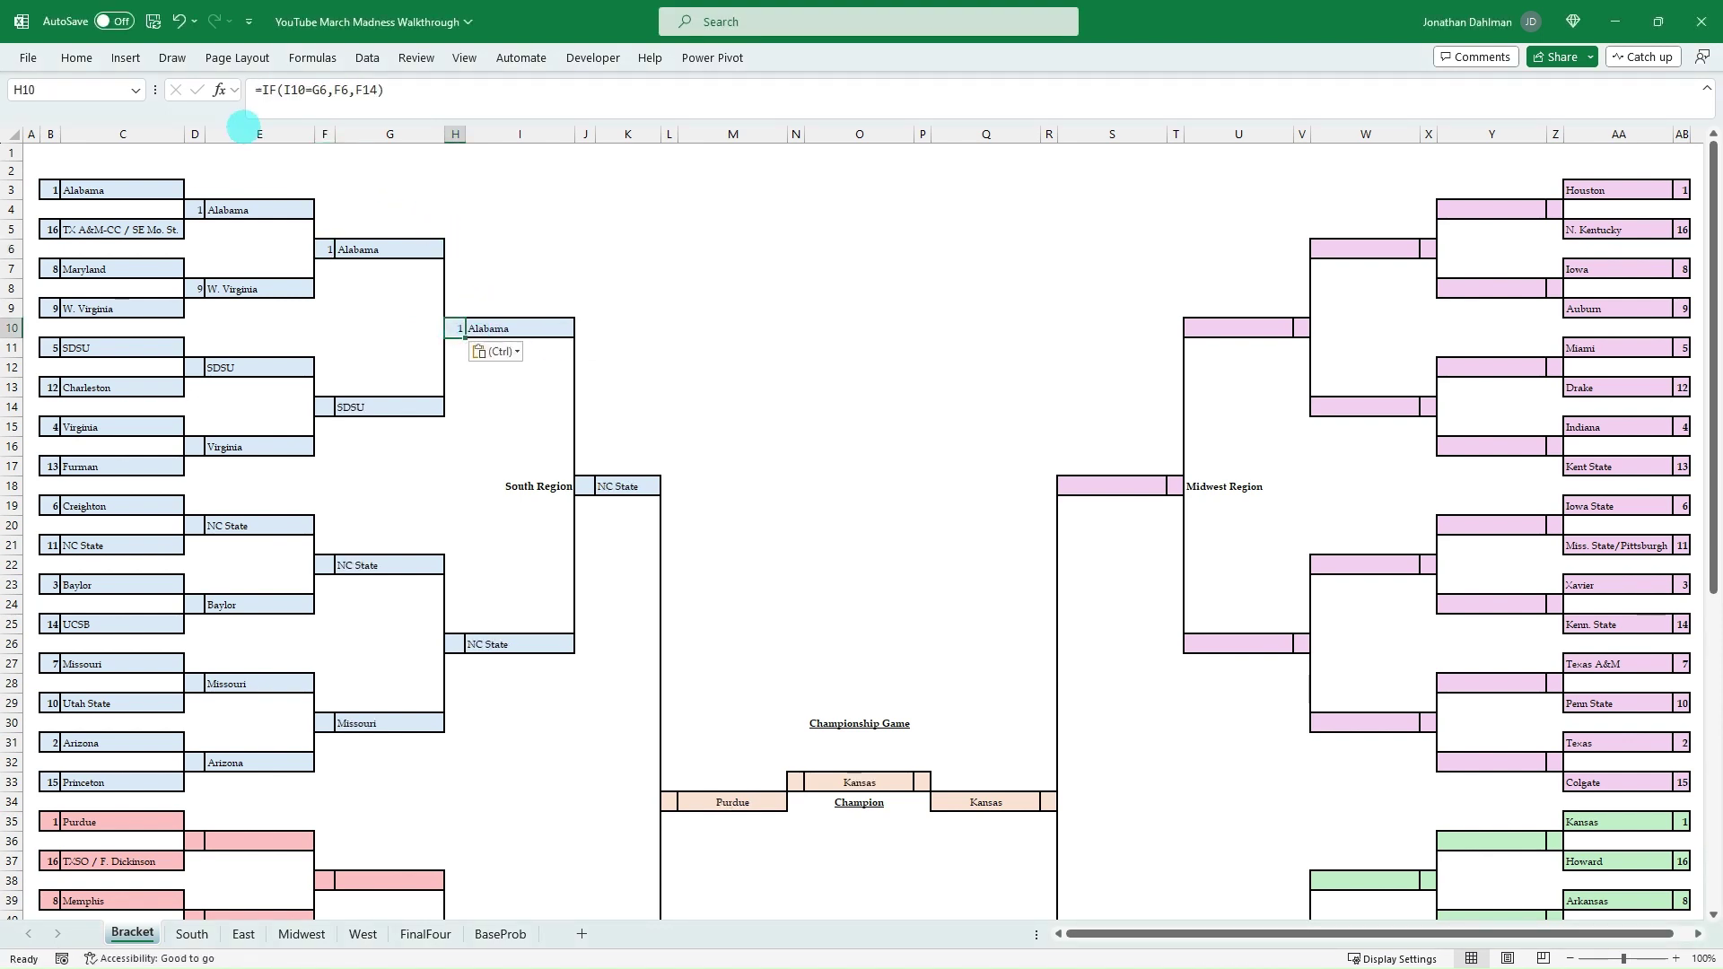
key("Return")
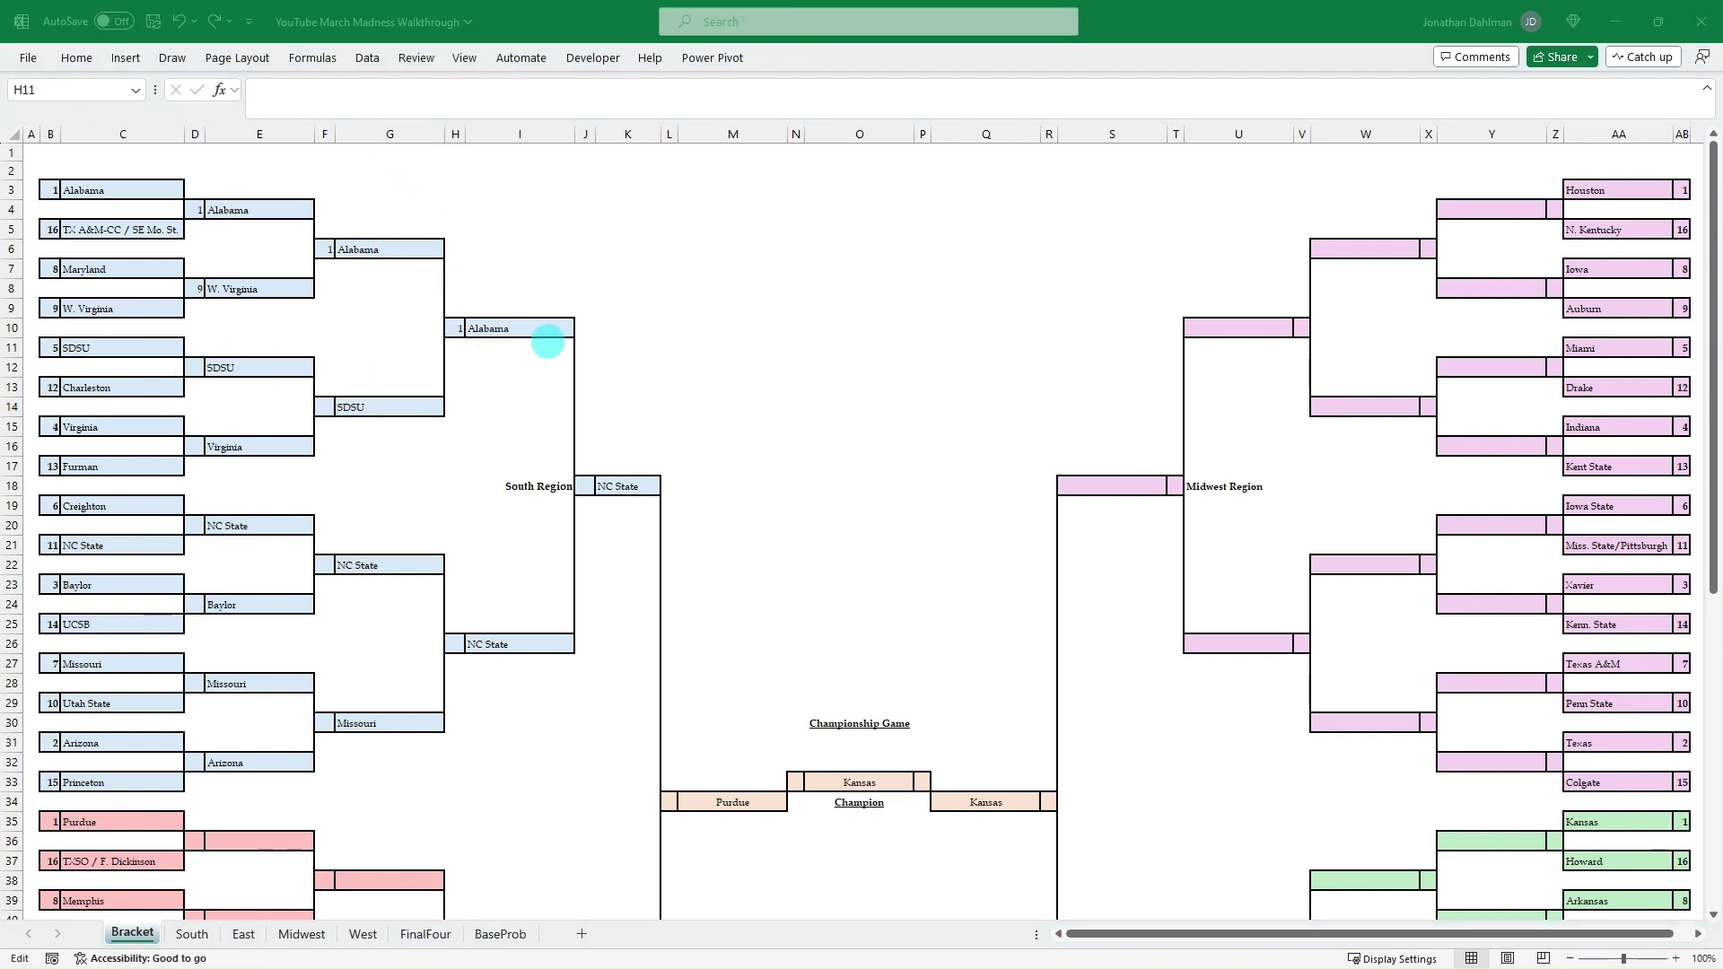
Step: Enter =IF(K18=I10,H10,H26) in J18, correcting the double-equals typo
left_click(585, 486)
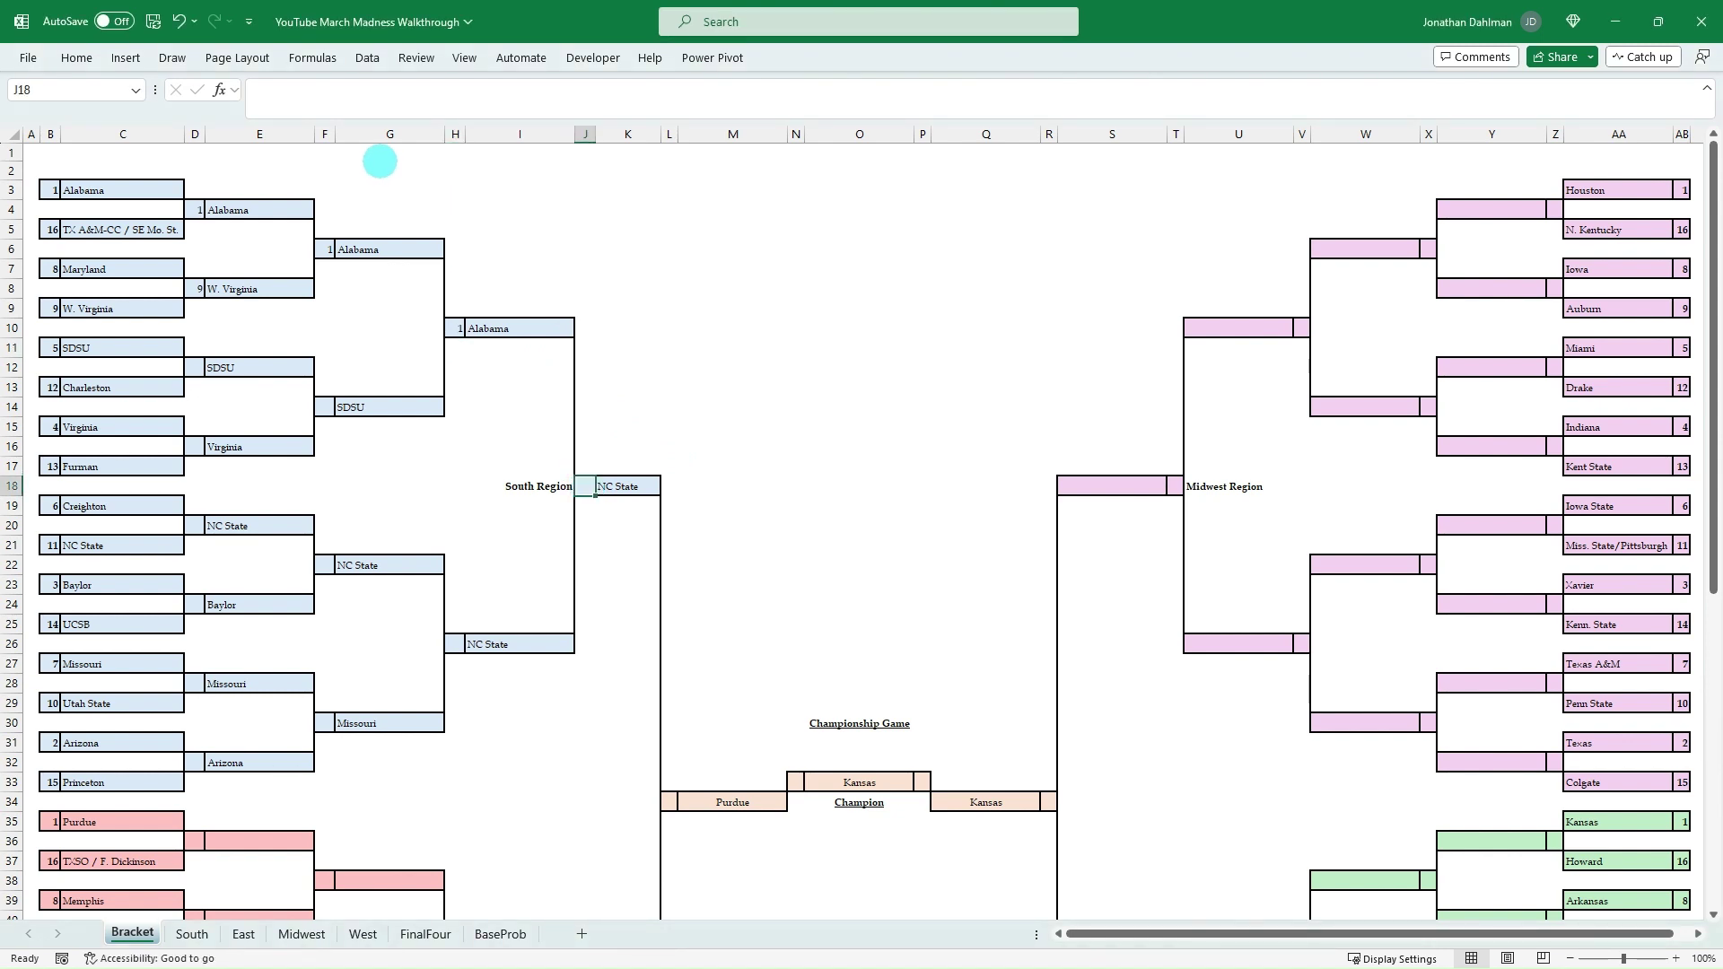
left_click(359, 108)
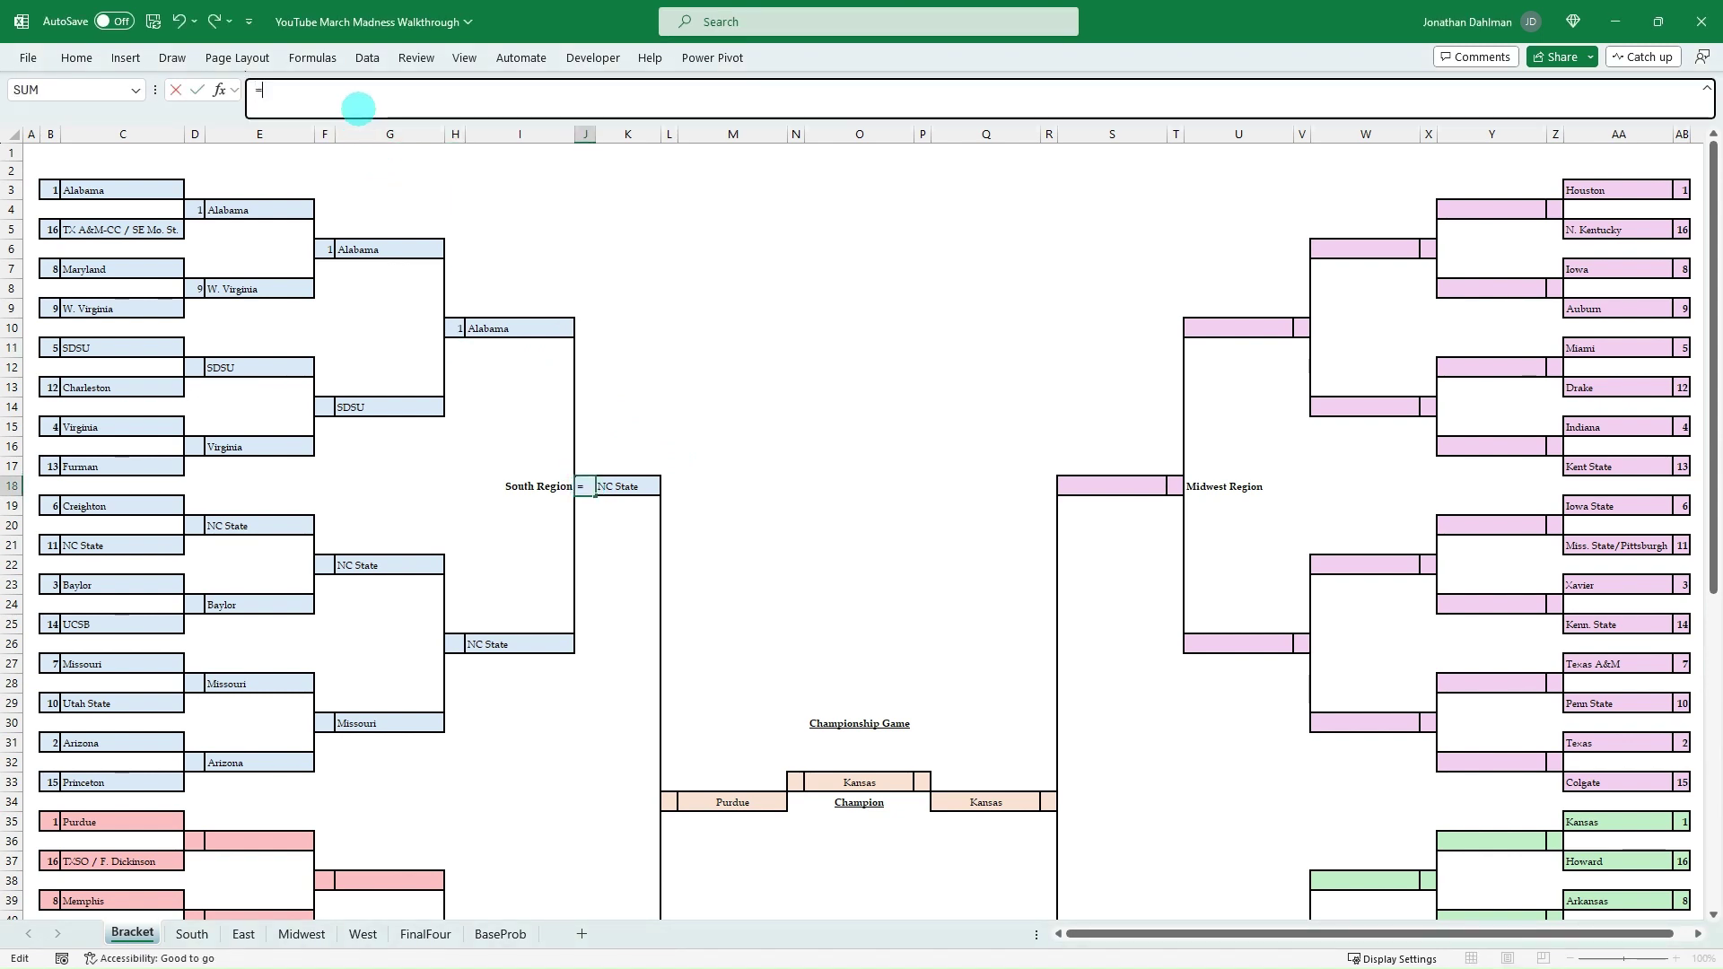
key("Return")
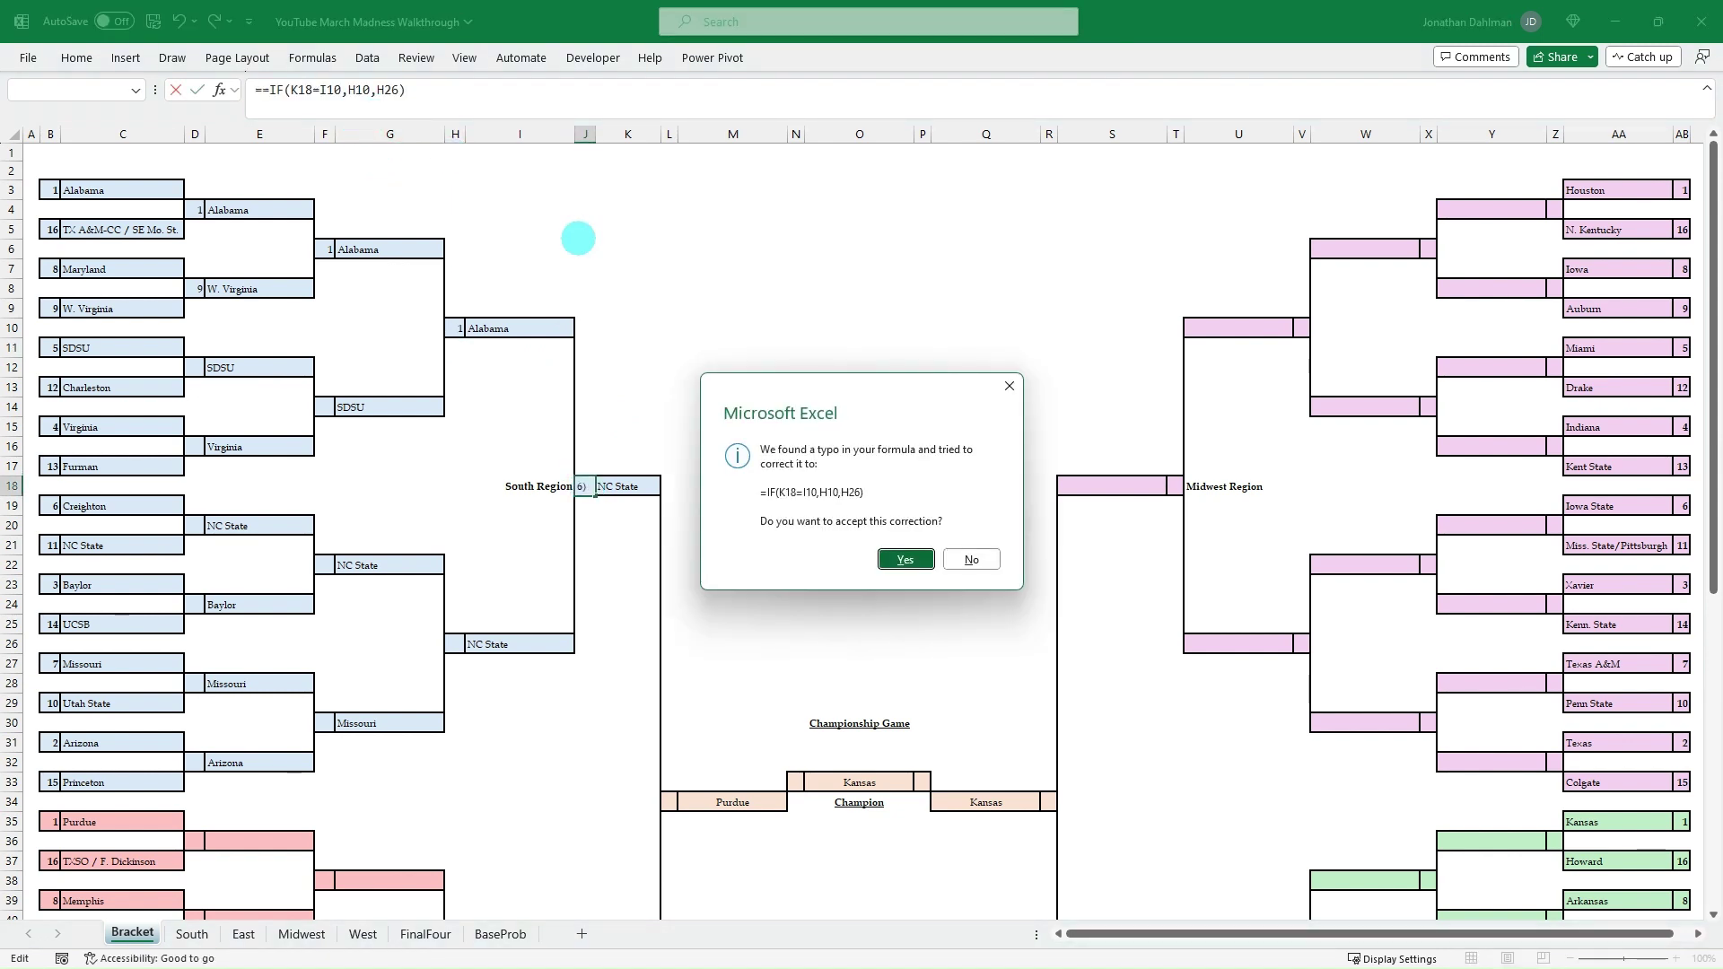
key("Return")
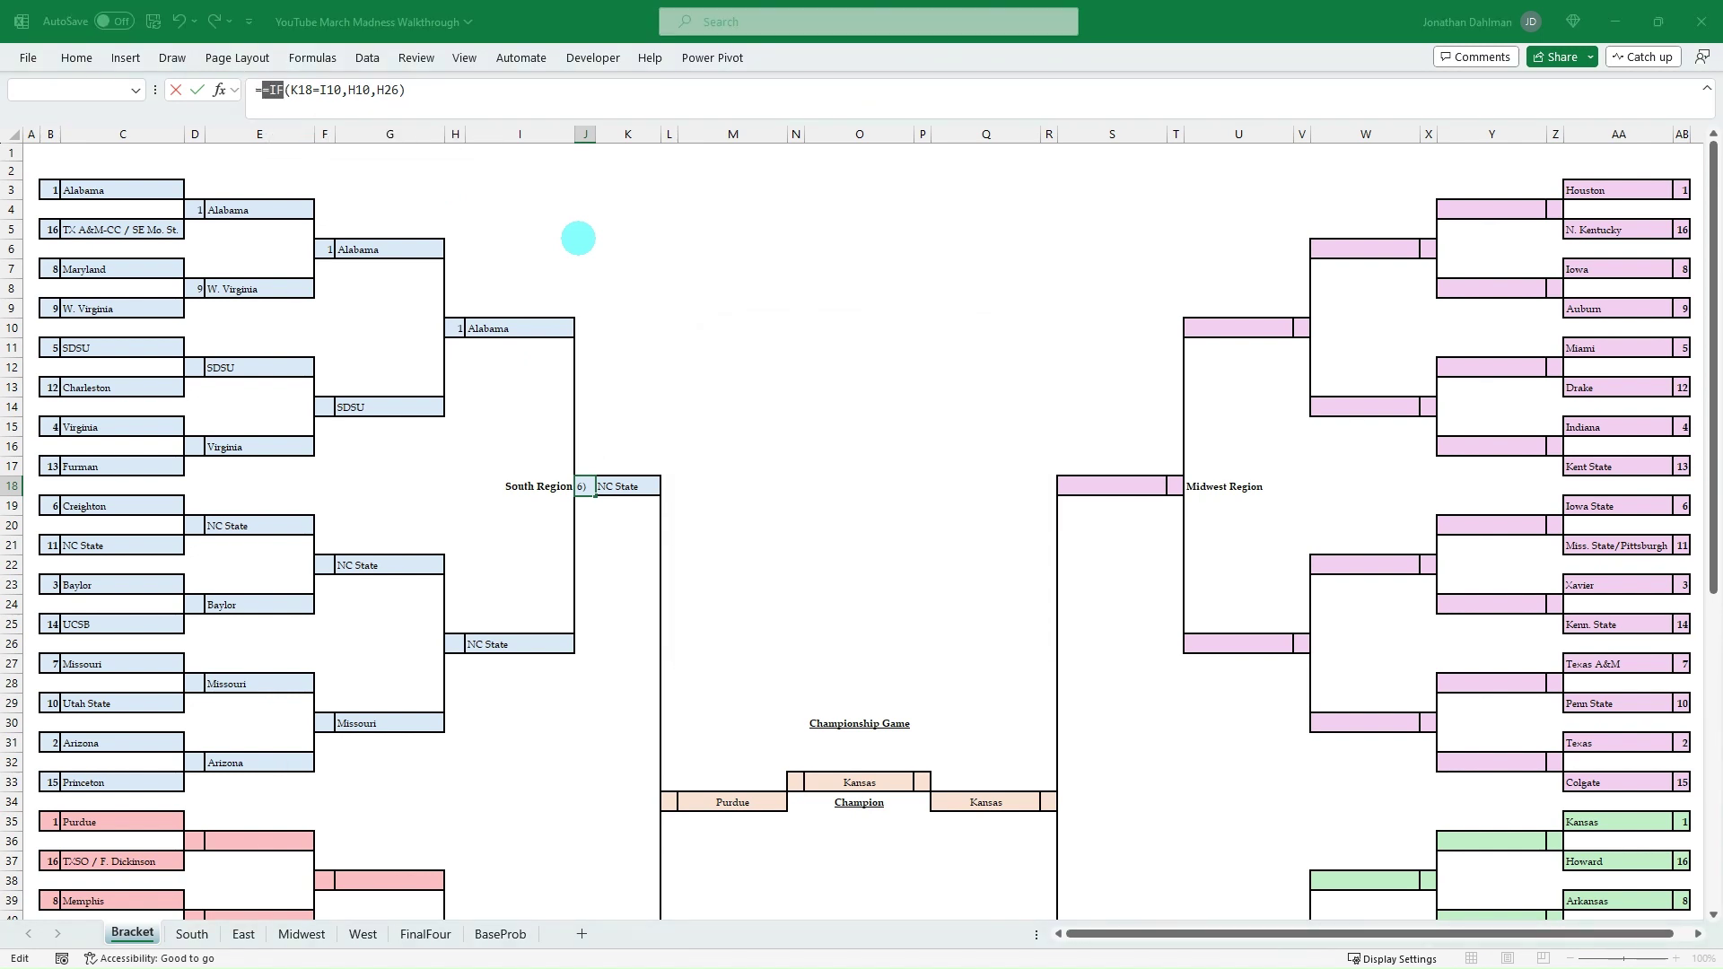
key("Return")
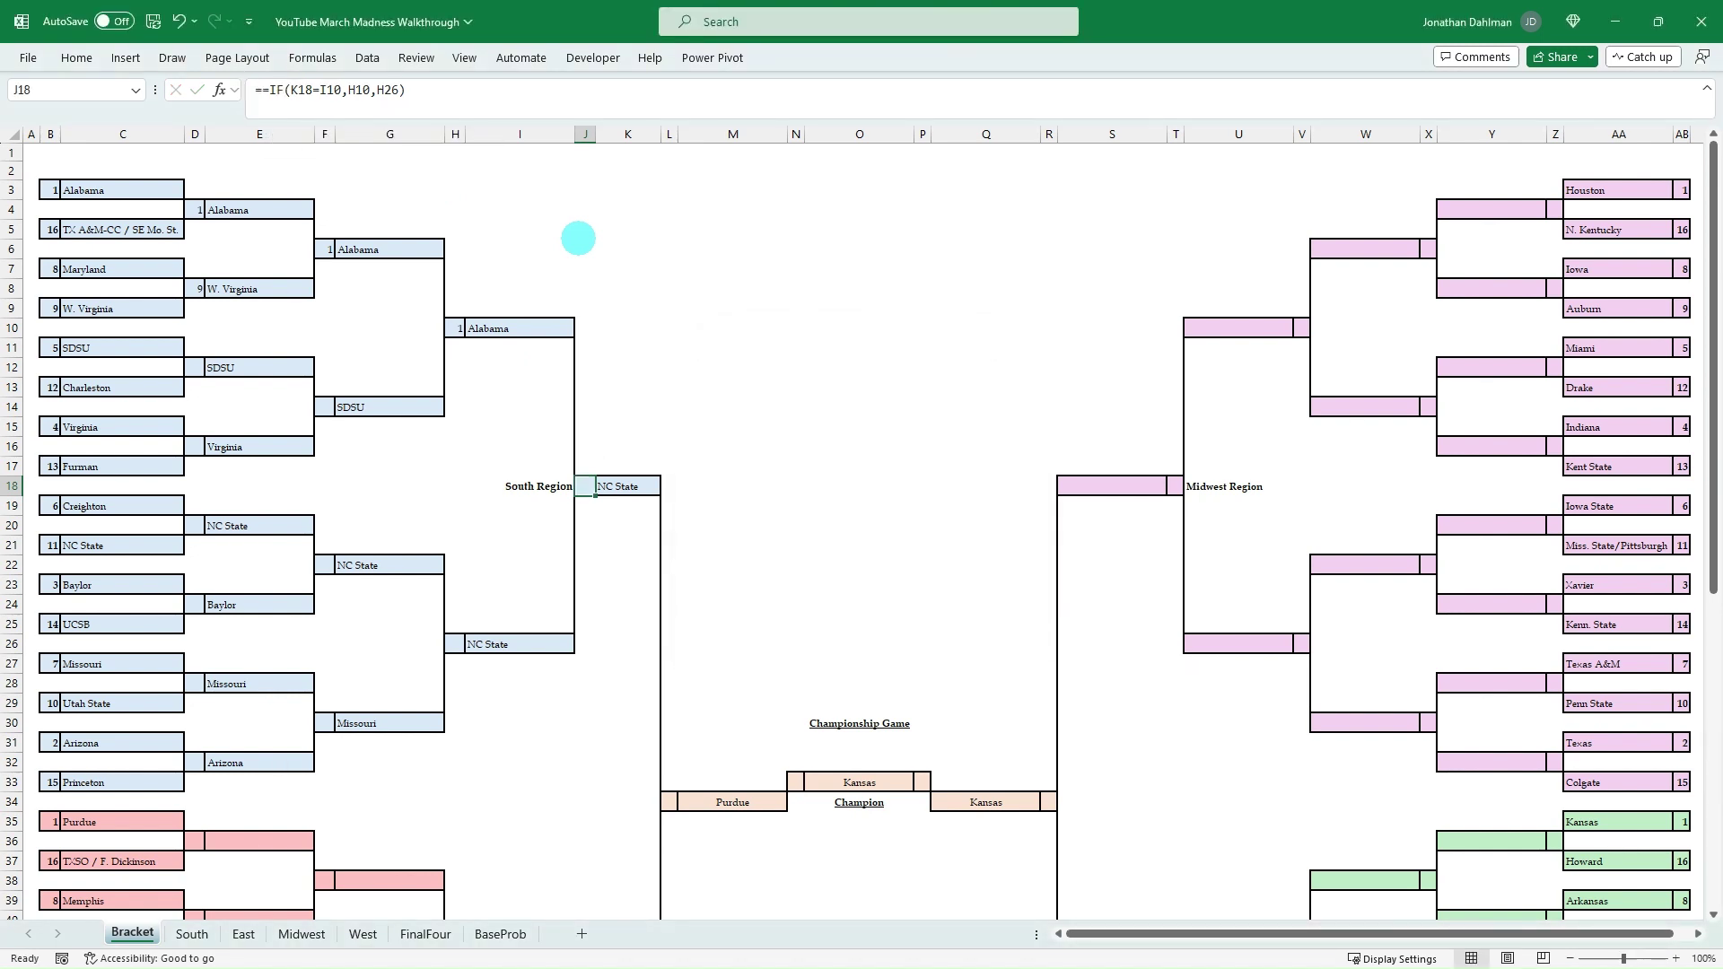
left_click(320, 100)
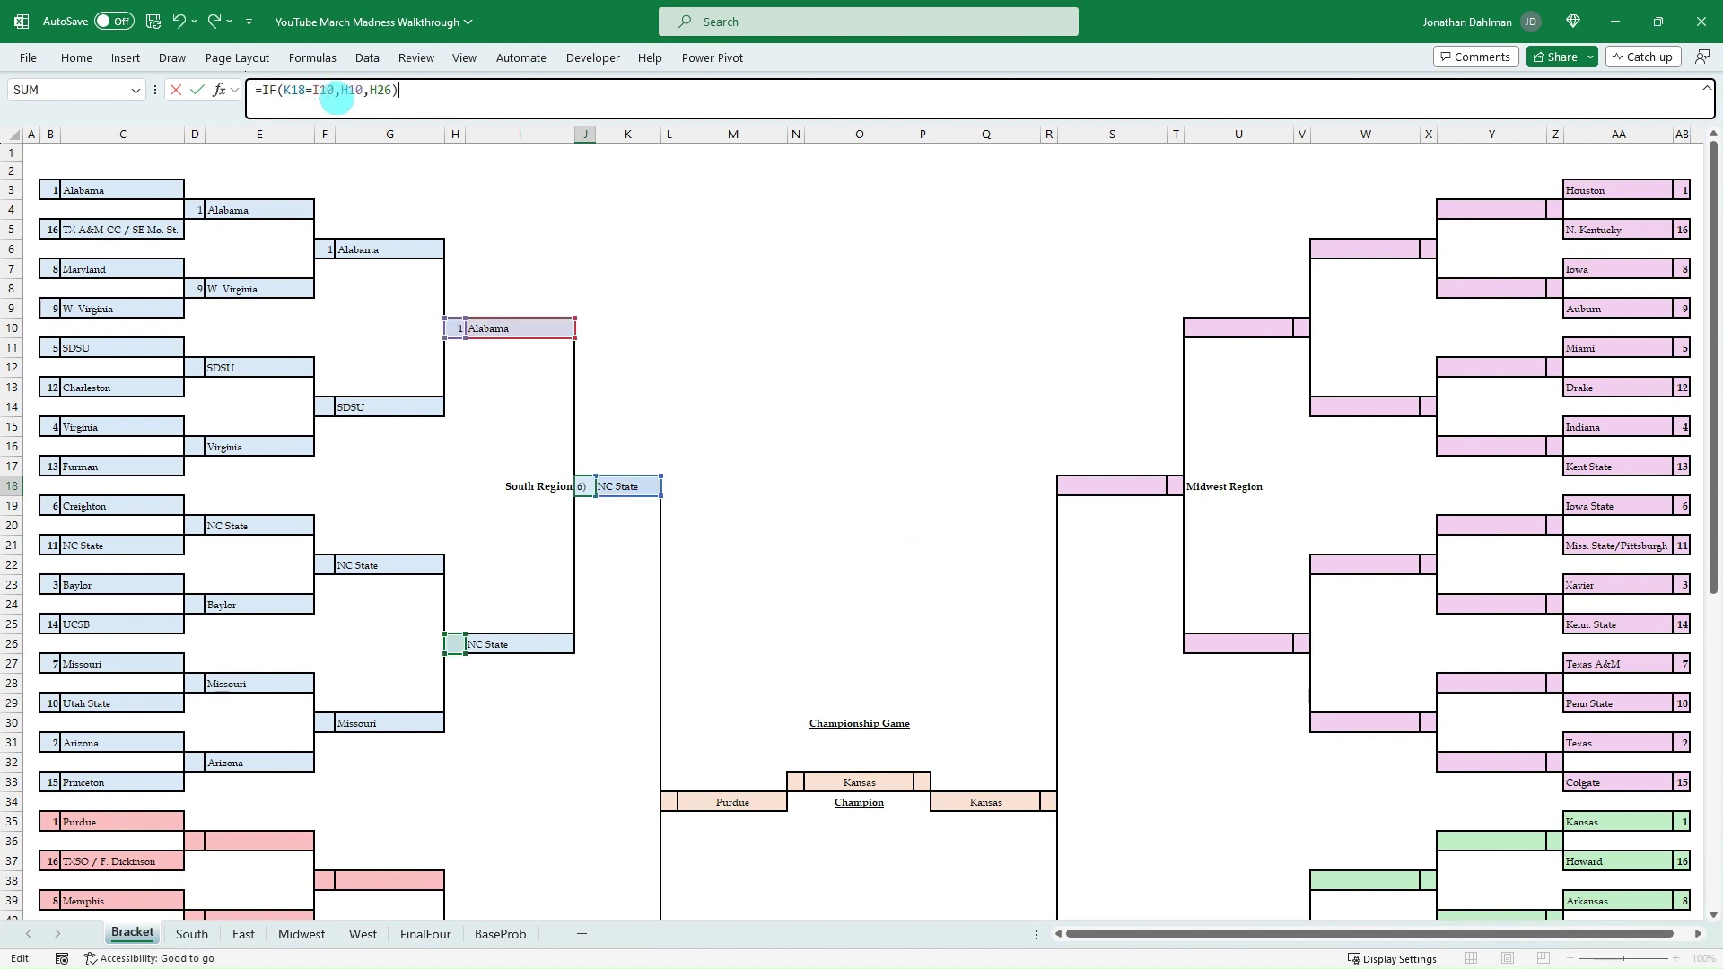
key("Return")
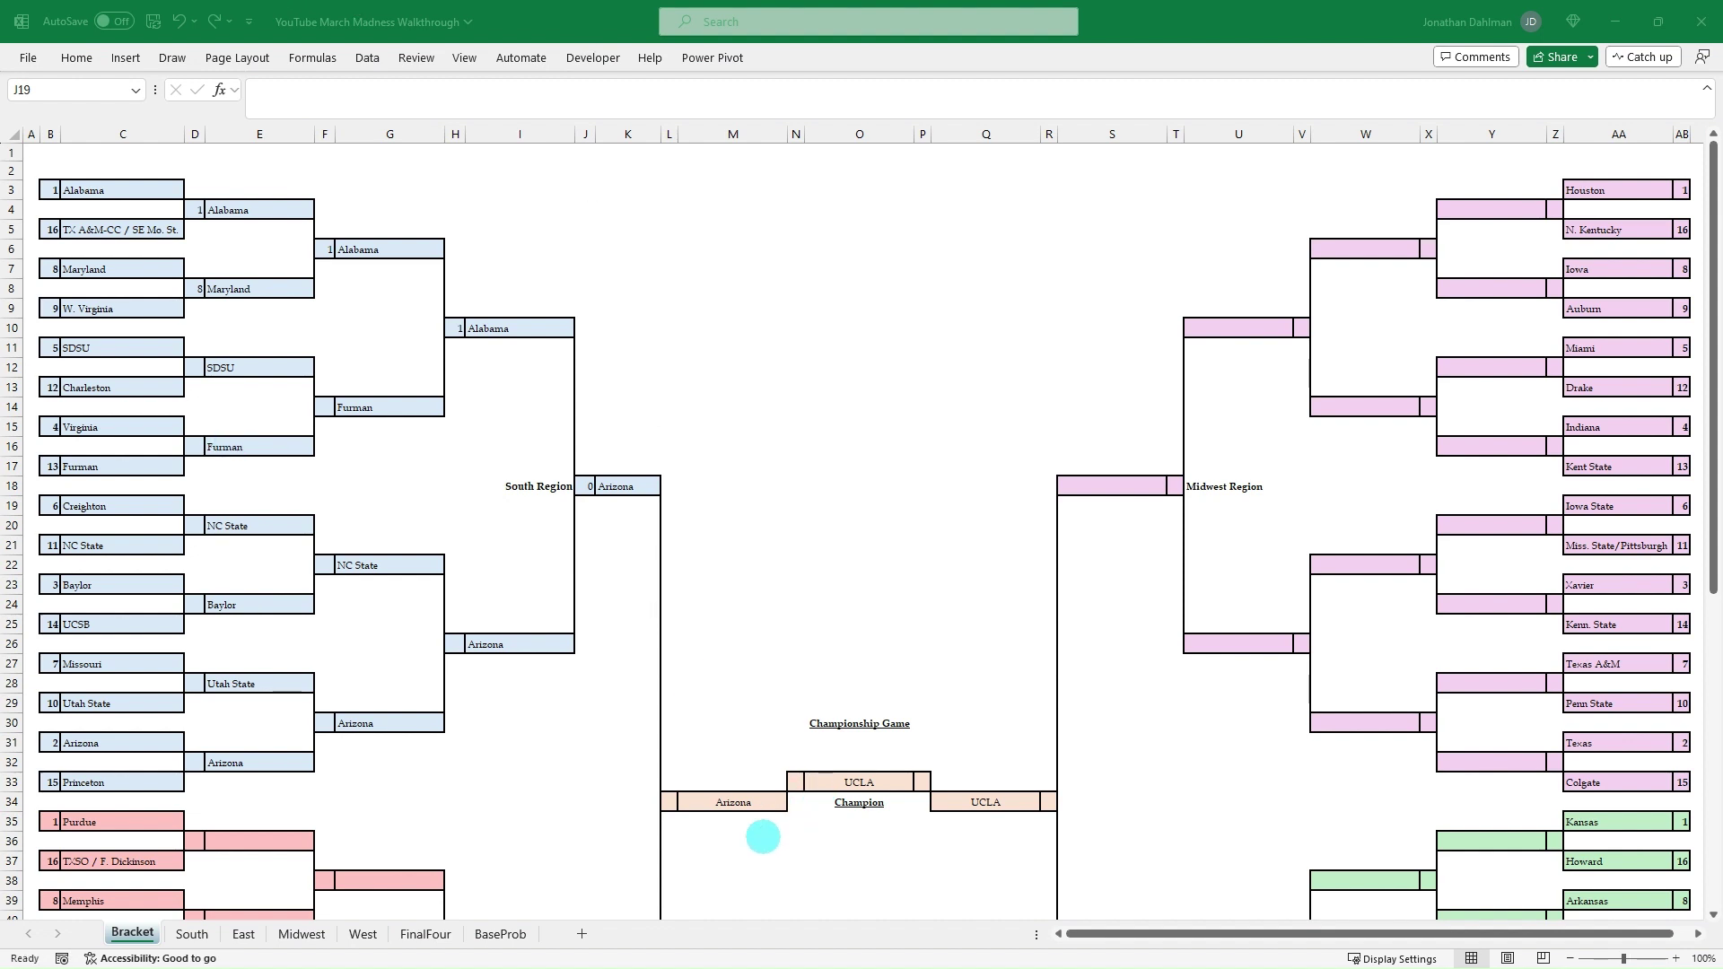
Step: Enter =IF(M34=K18,J18,J50) in L34 and paste an entry into N33
left_click(665, 800)
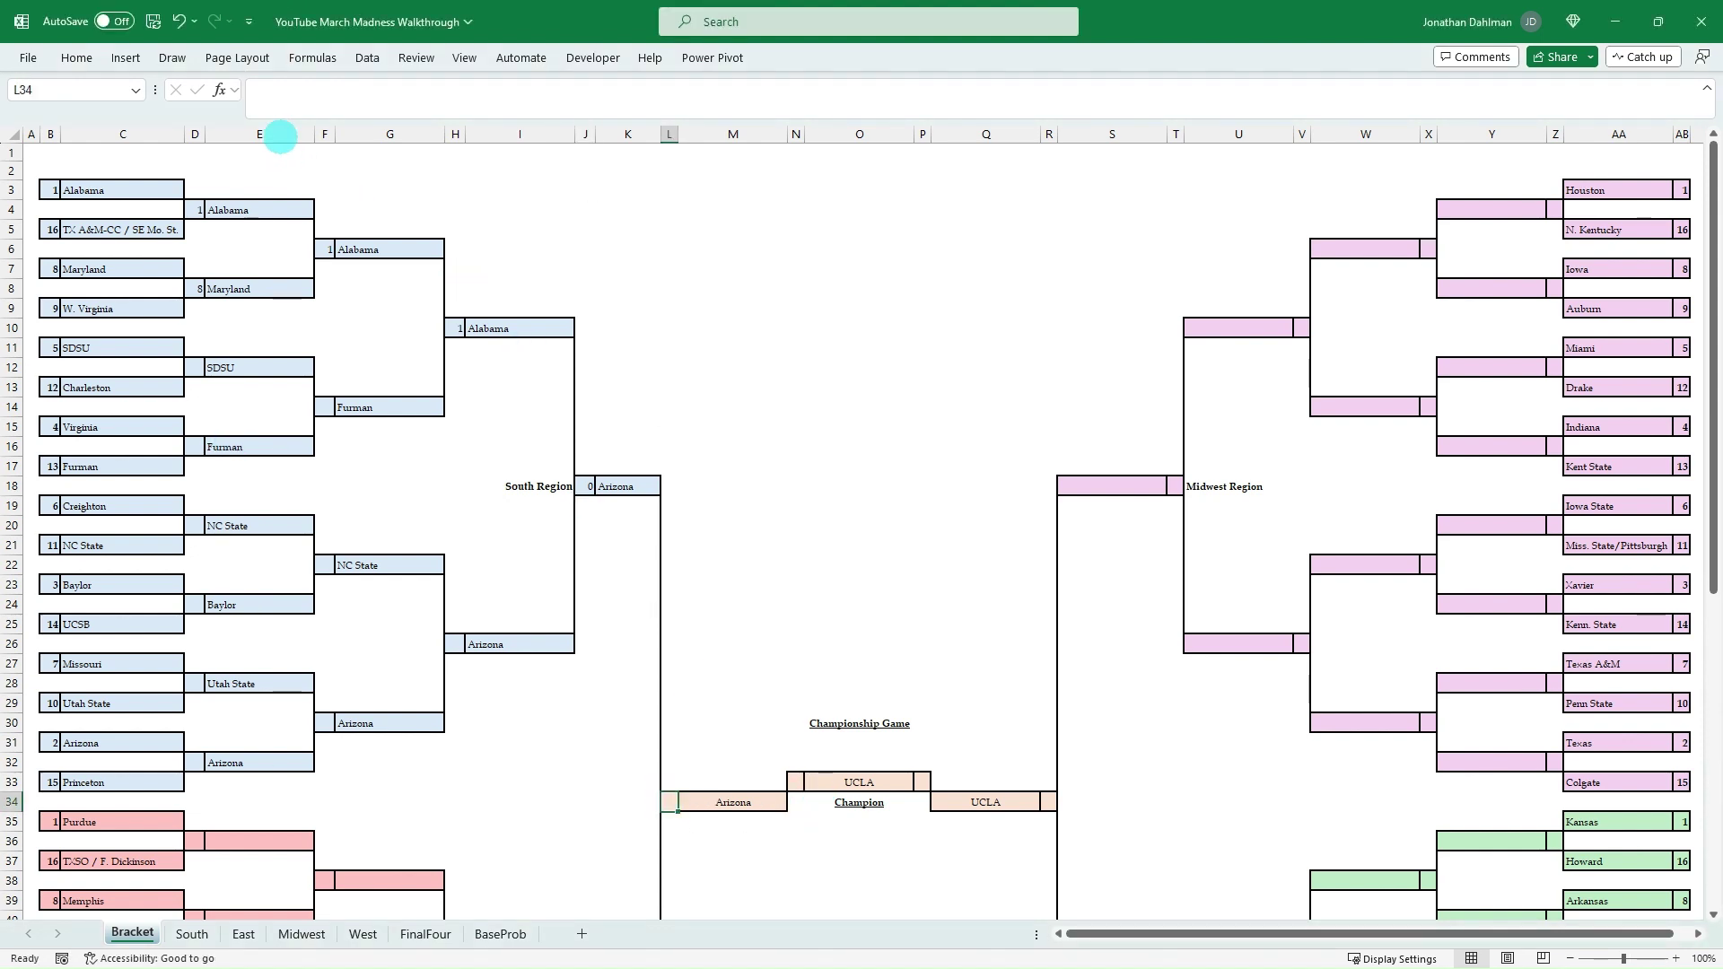
left_click(415, 113)
key("Return")
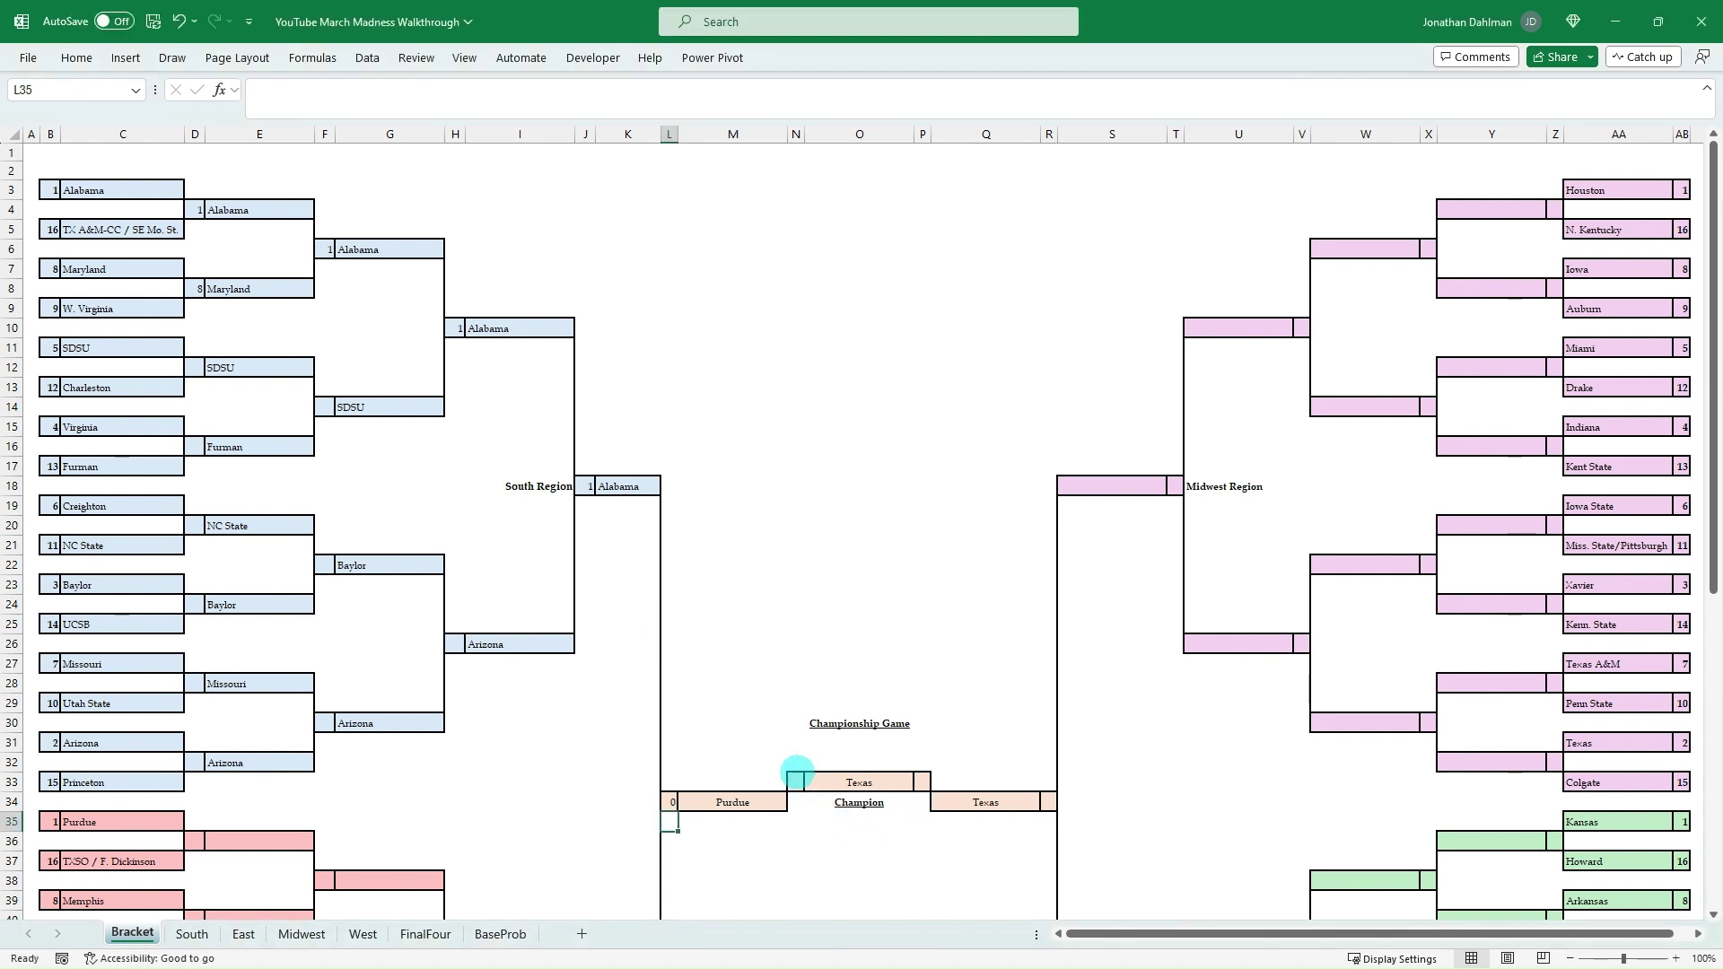
left_click(794, 779)
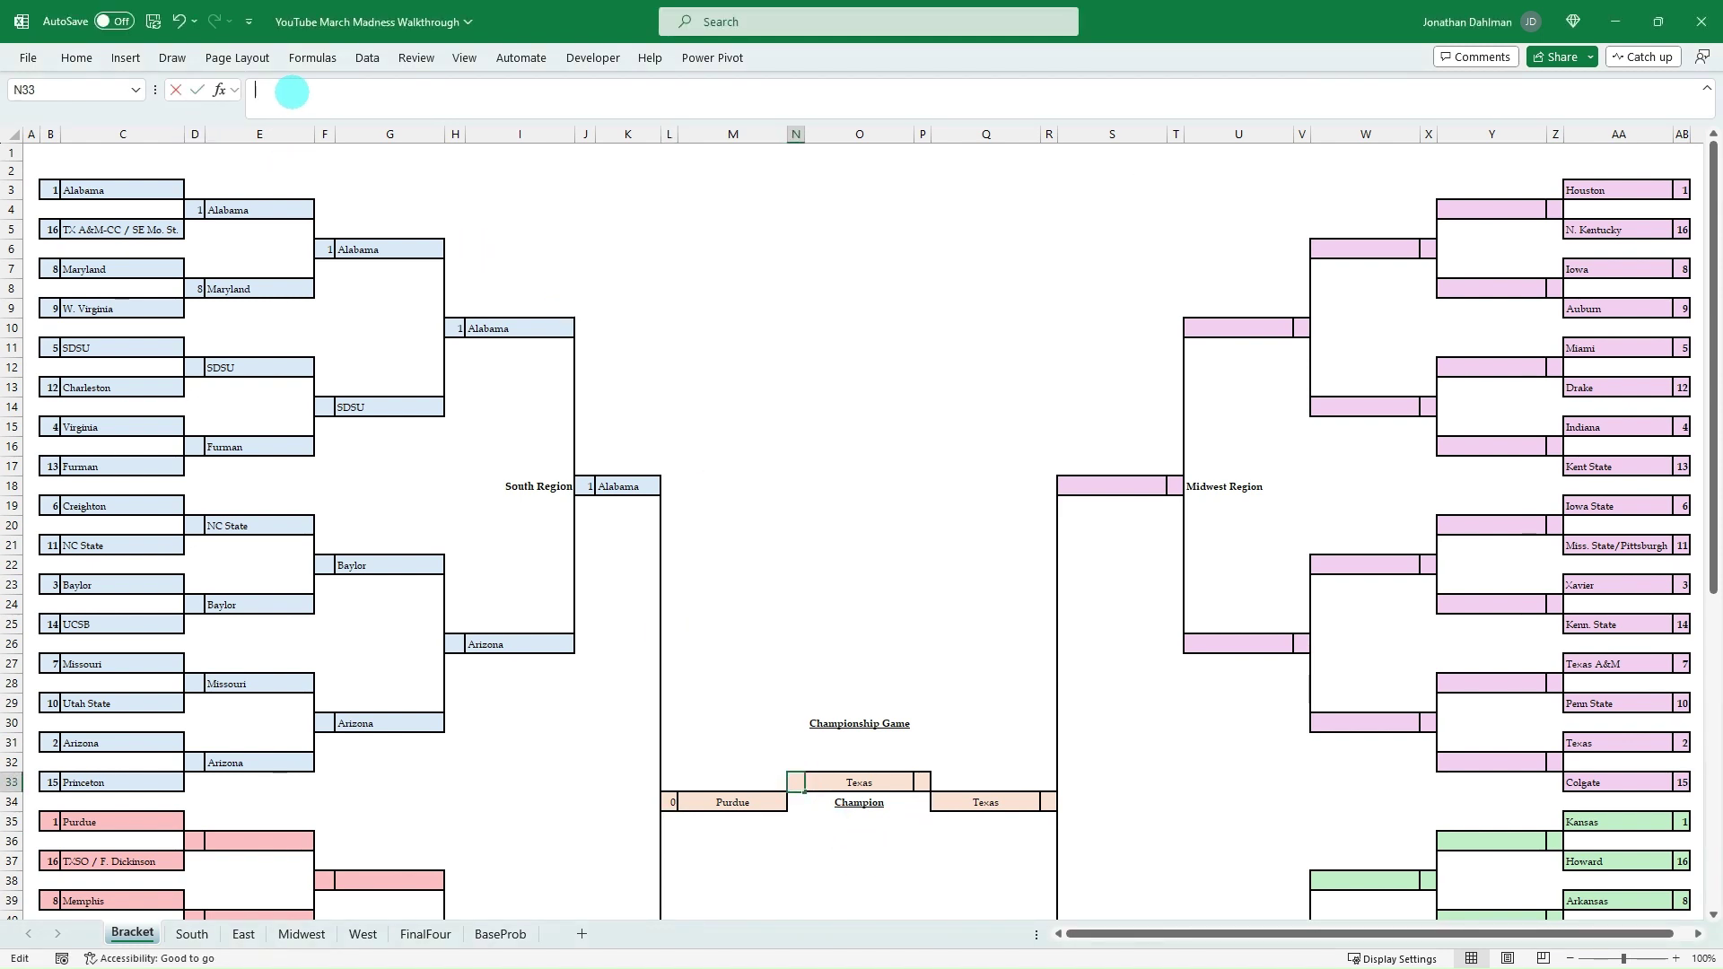
key("ctrl+v")
key("Return")
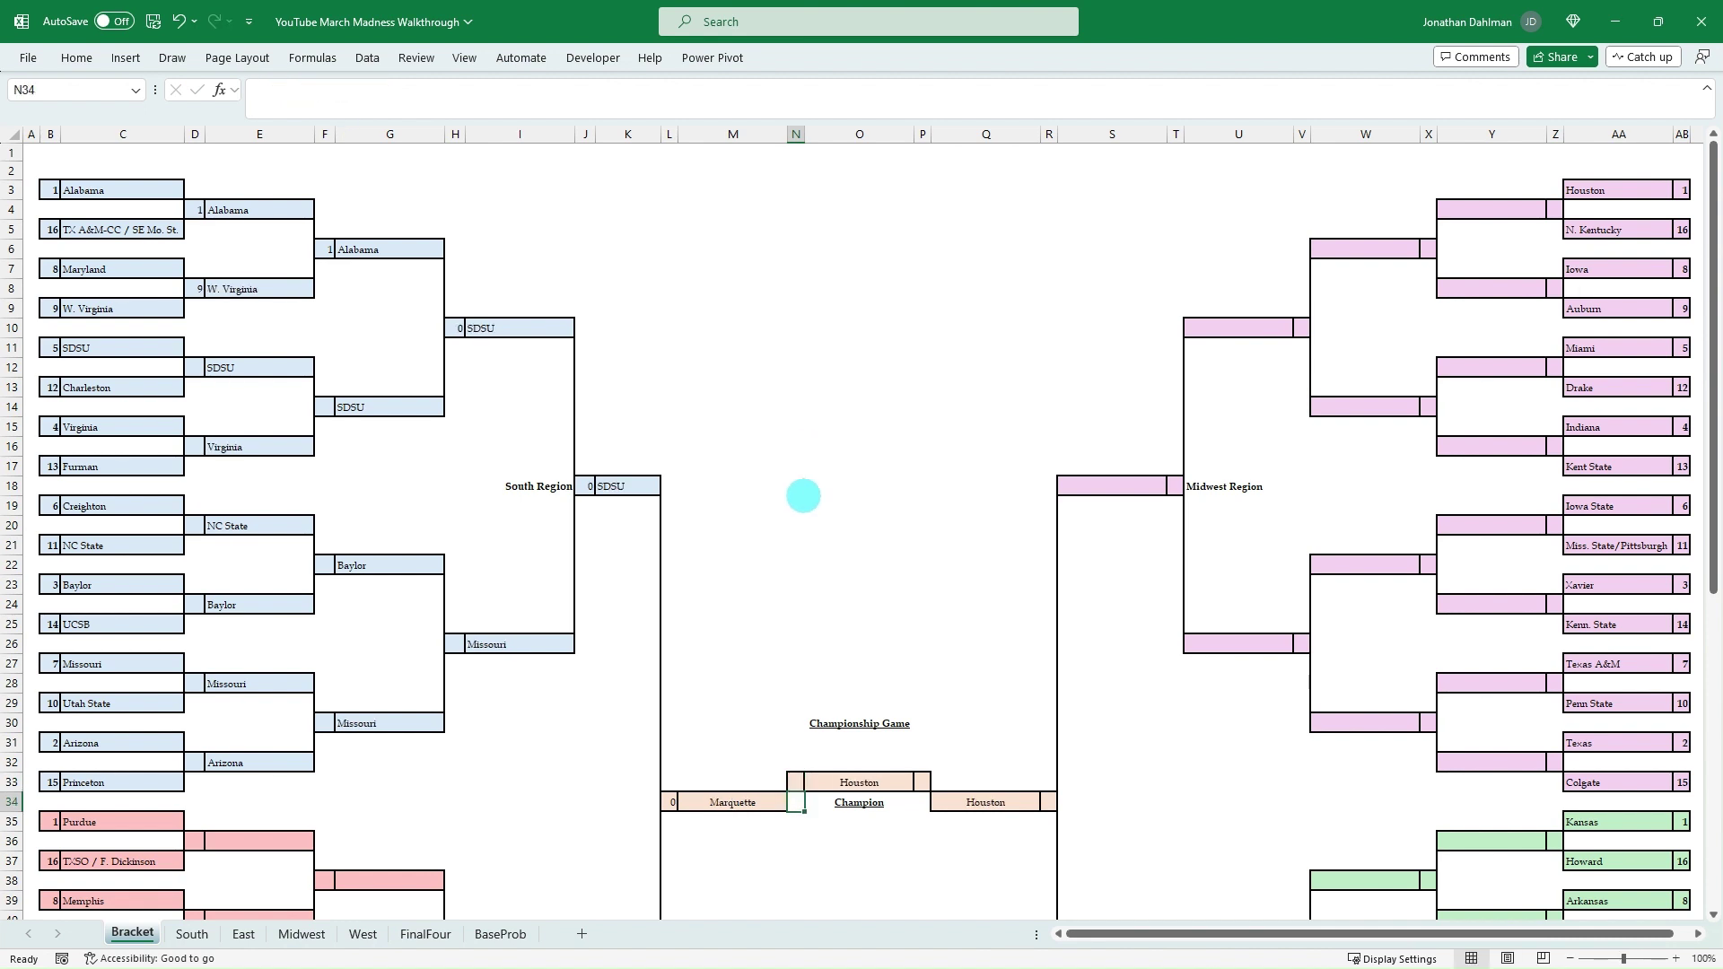
Step: Check the seed formulas in L34 and H10, then select F14
scroll(761, 516, "down", 1)
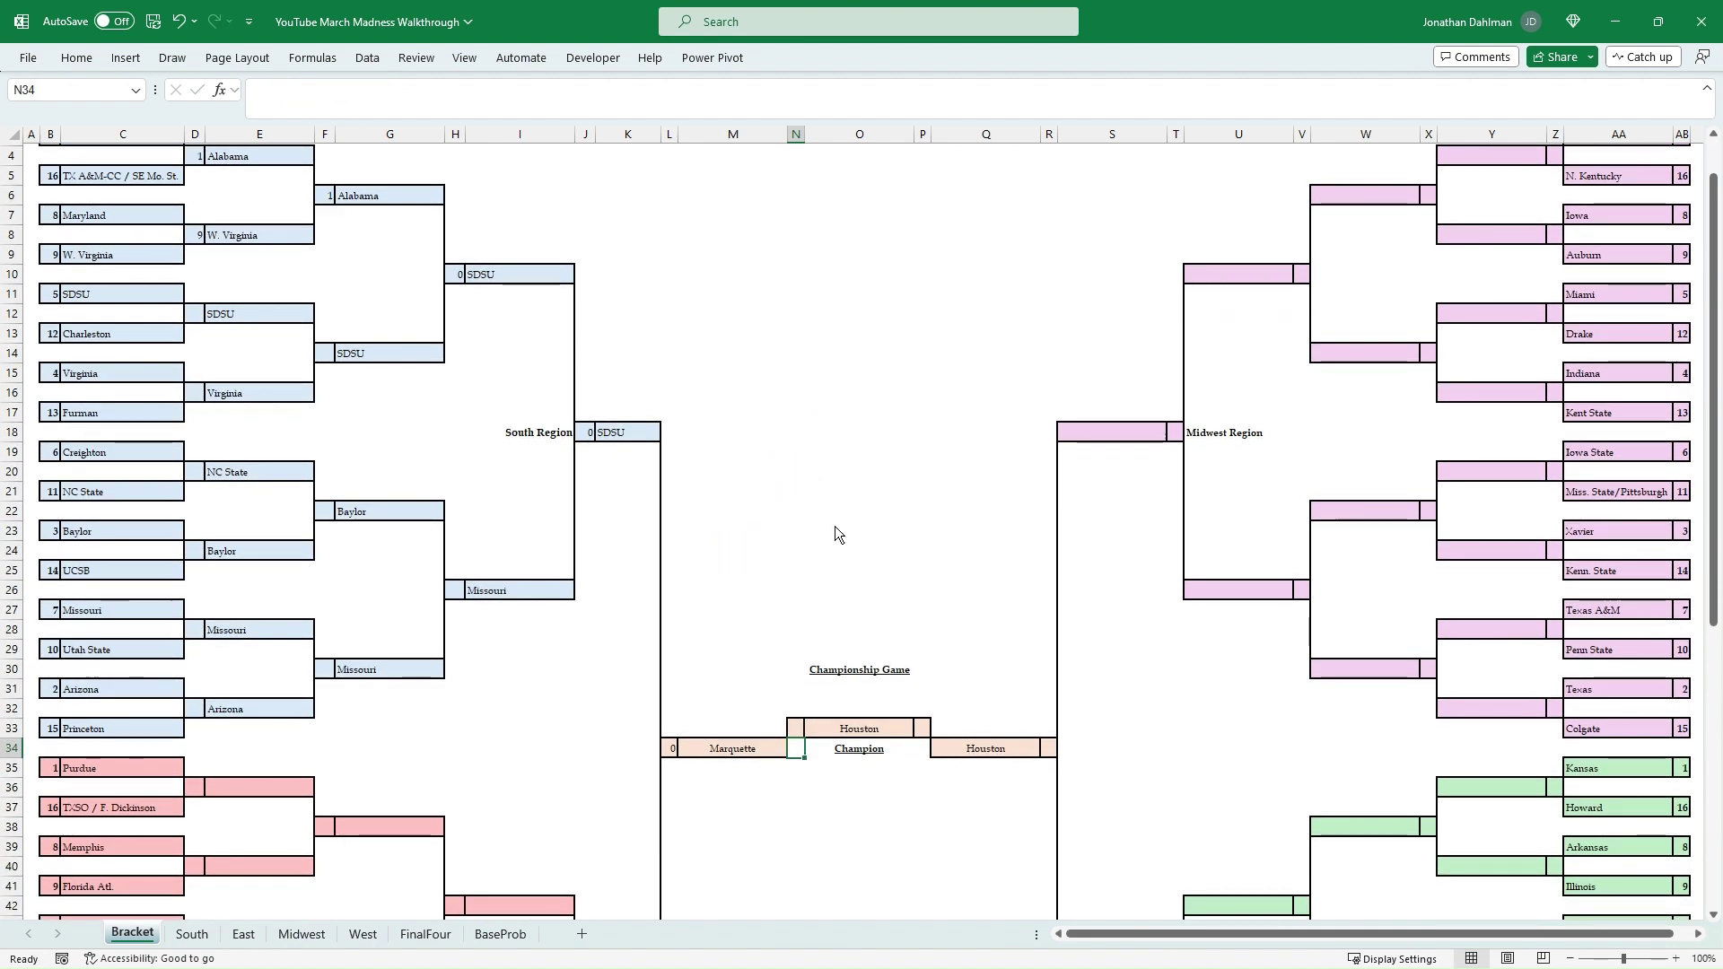
left_click(724, 551)
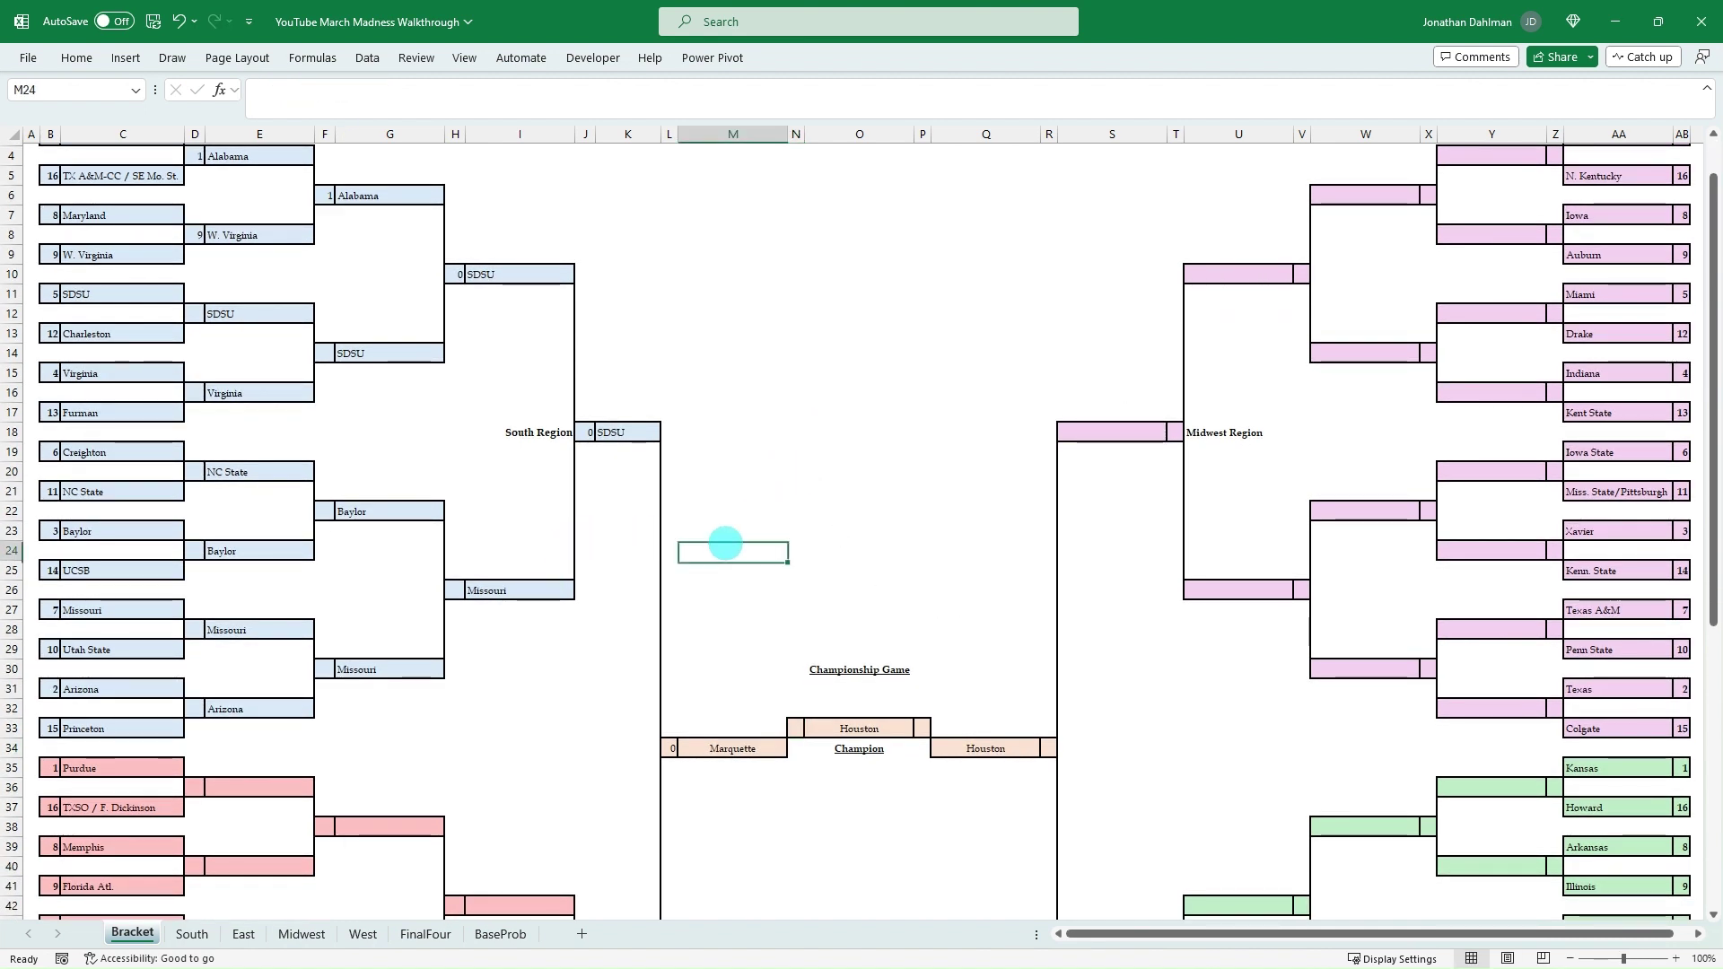
left_click(670, 745)
key("F2")
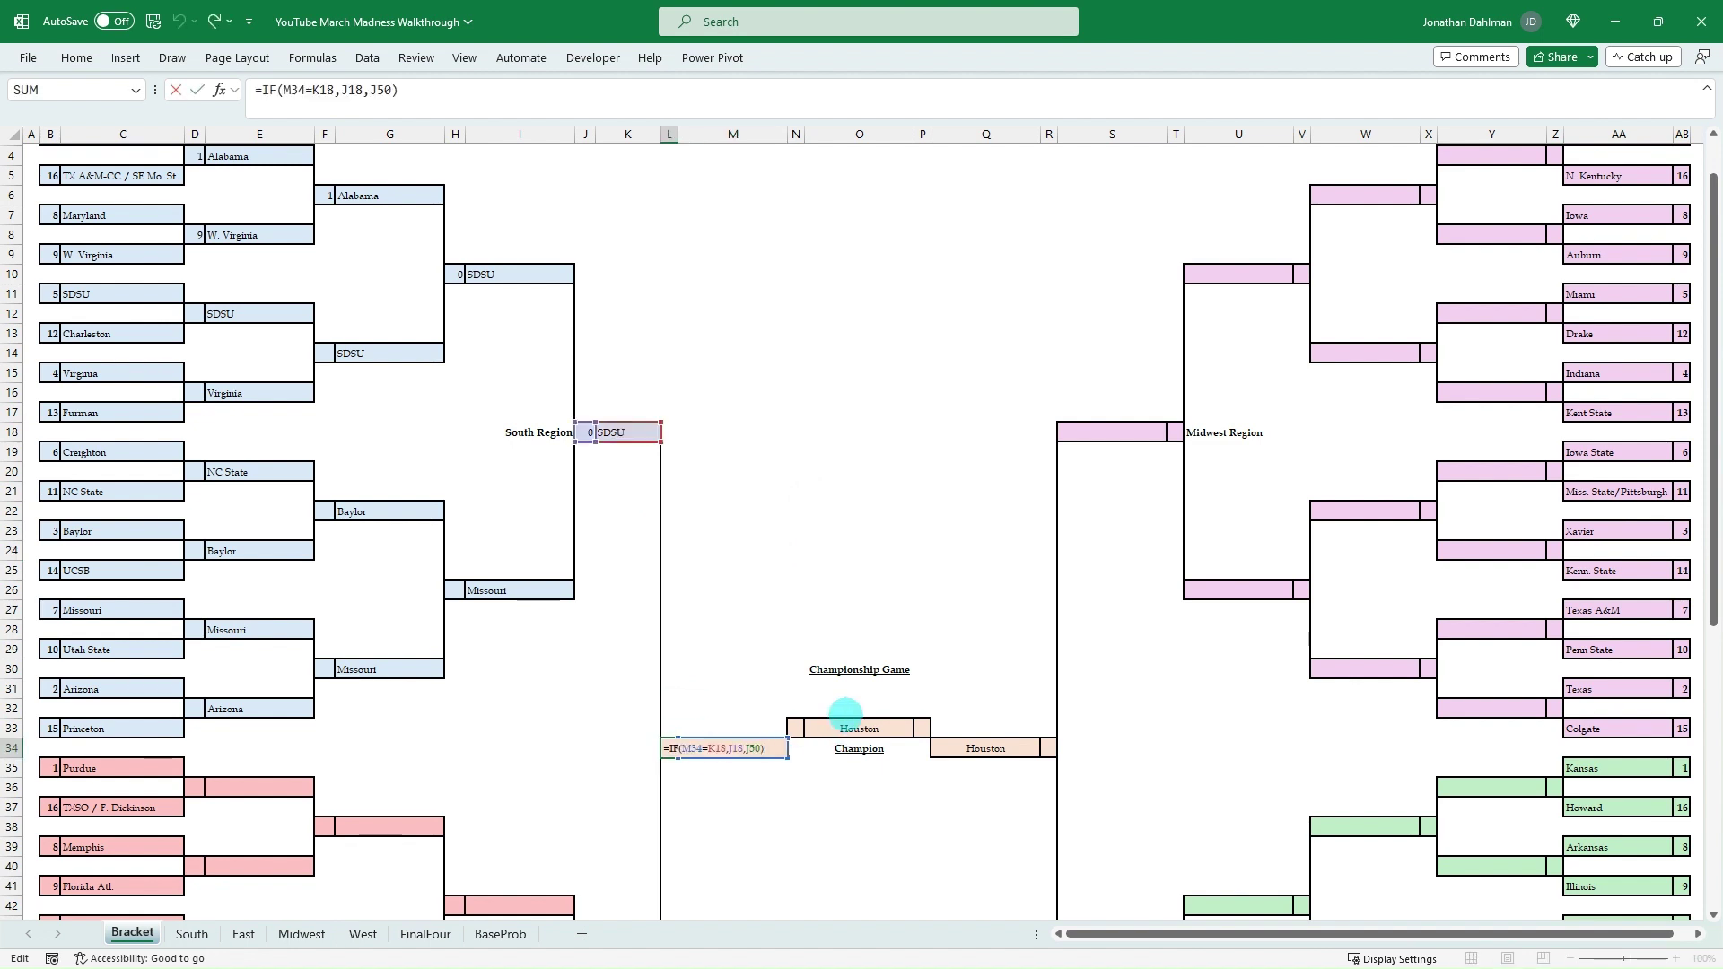
key("Escape")
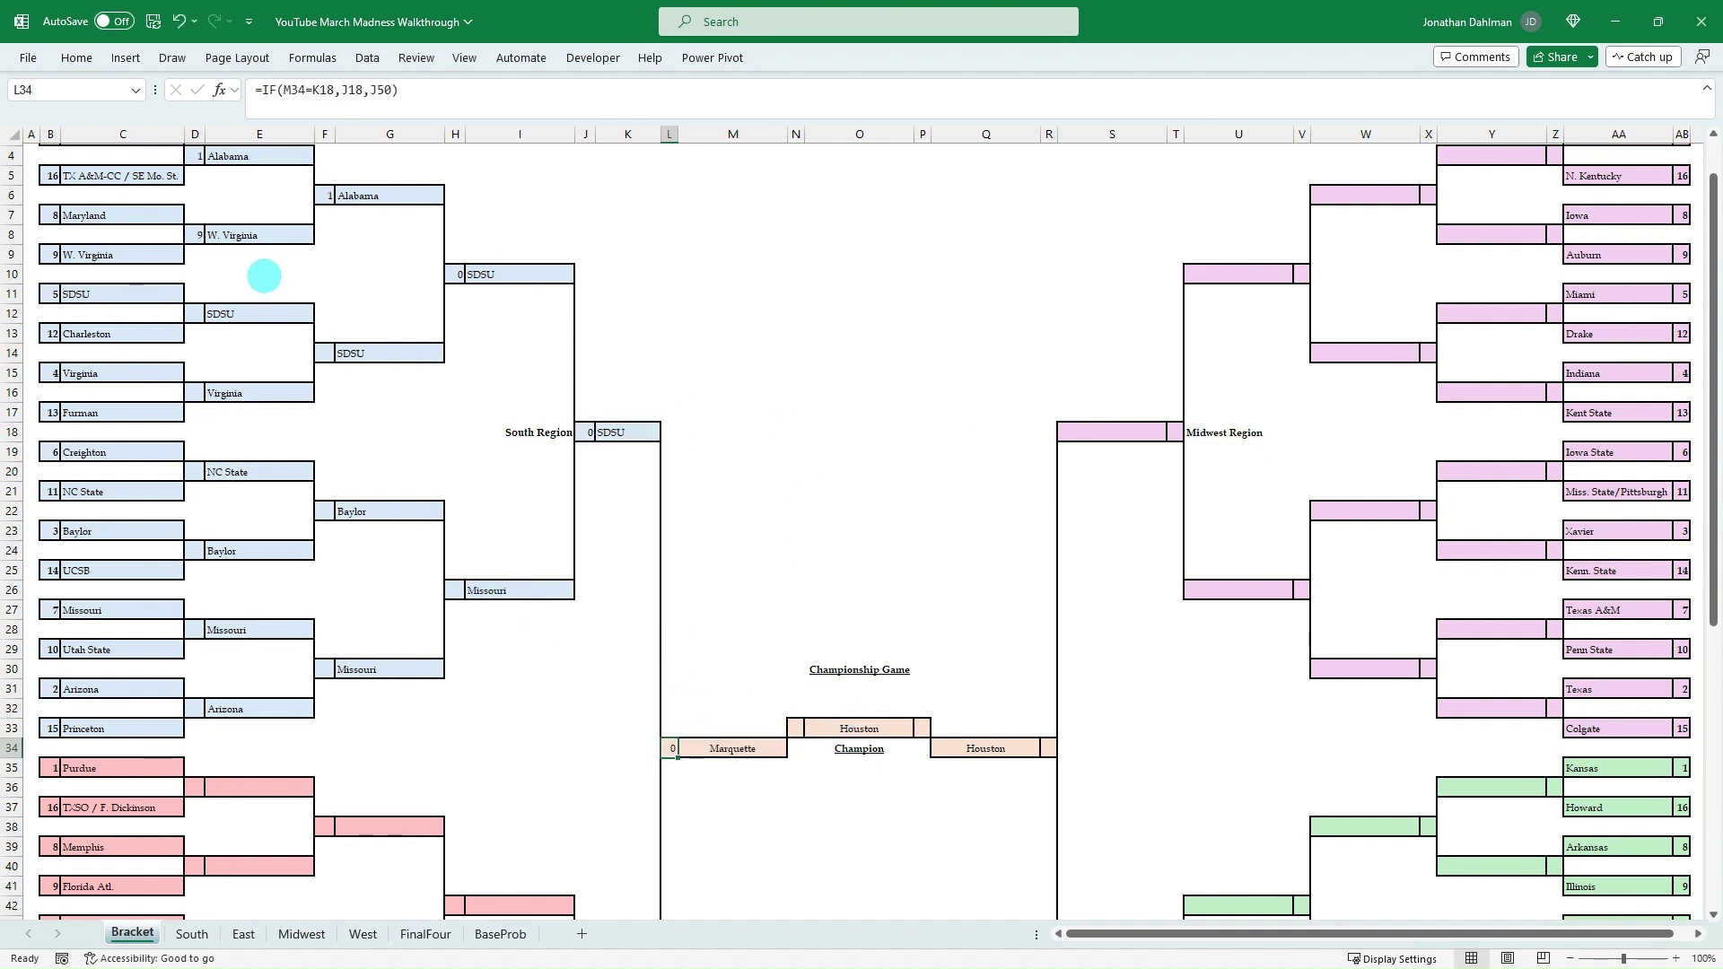
left_click(461, 271)
key("F2")
scroll(611, 306, "up", 1)
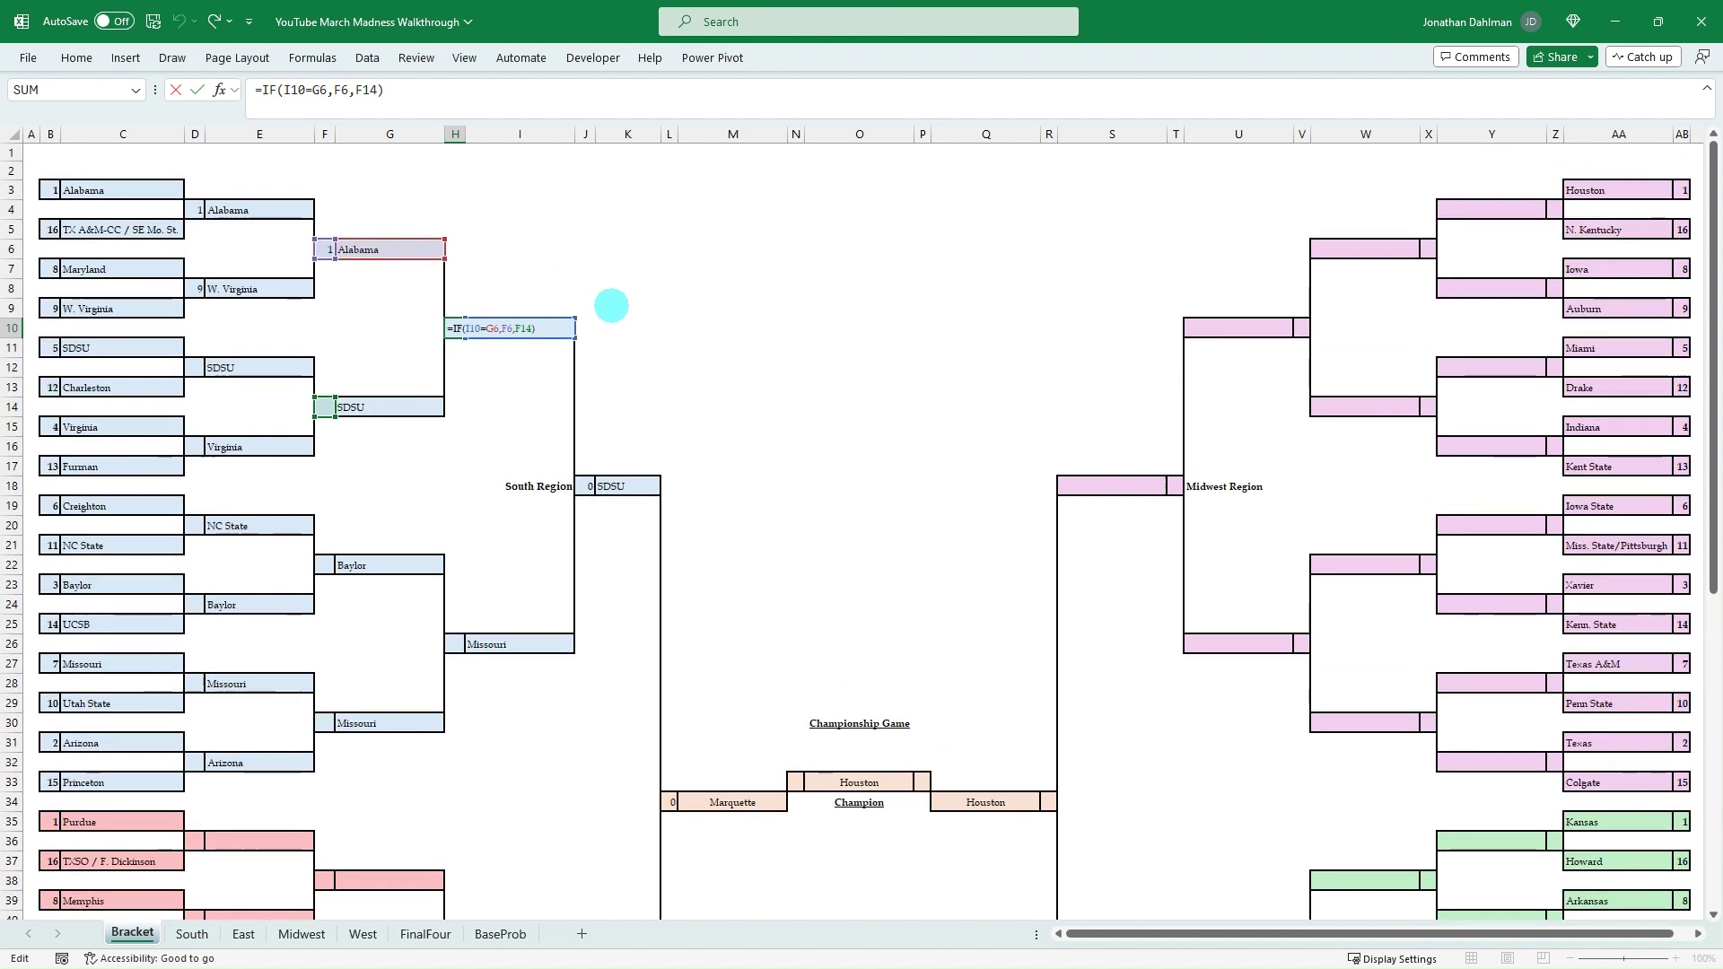
key("Escape")
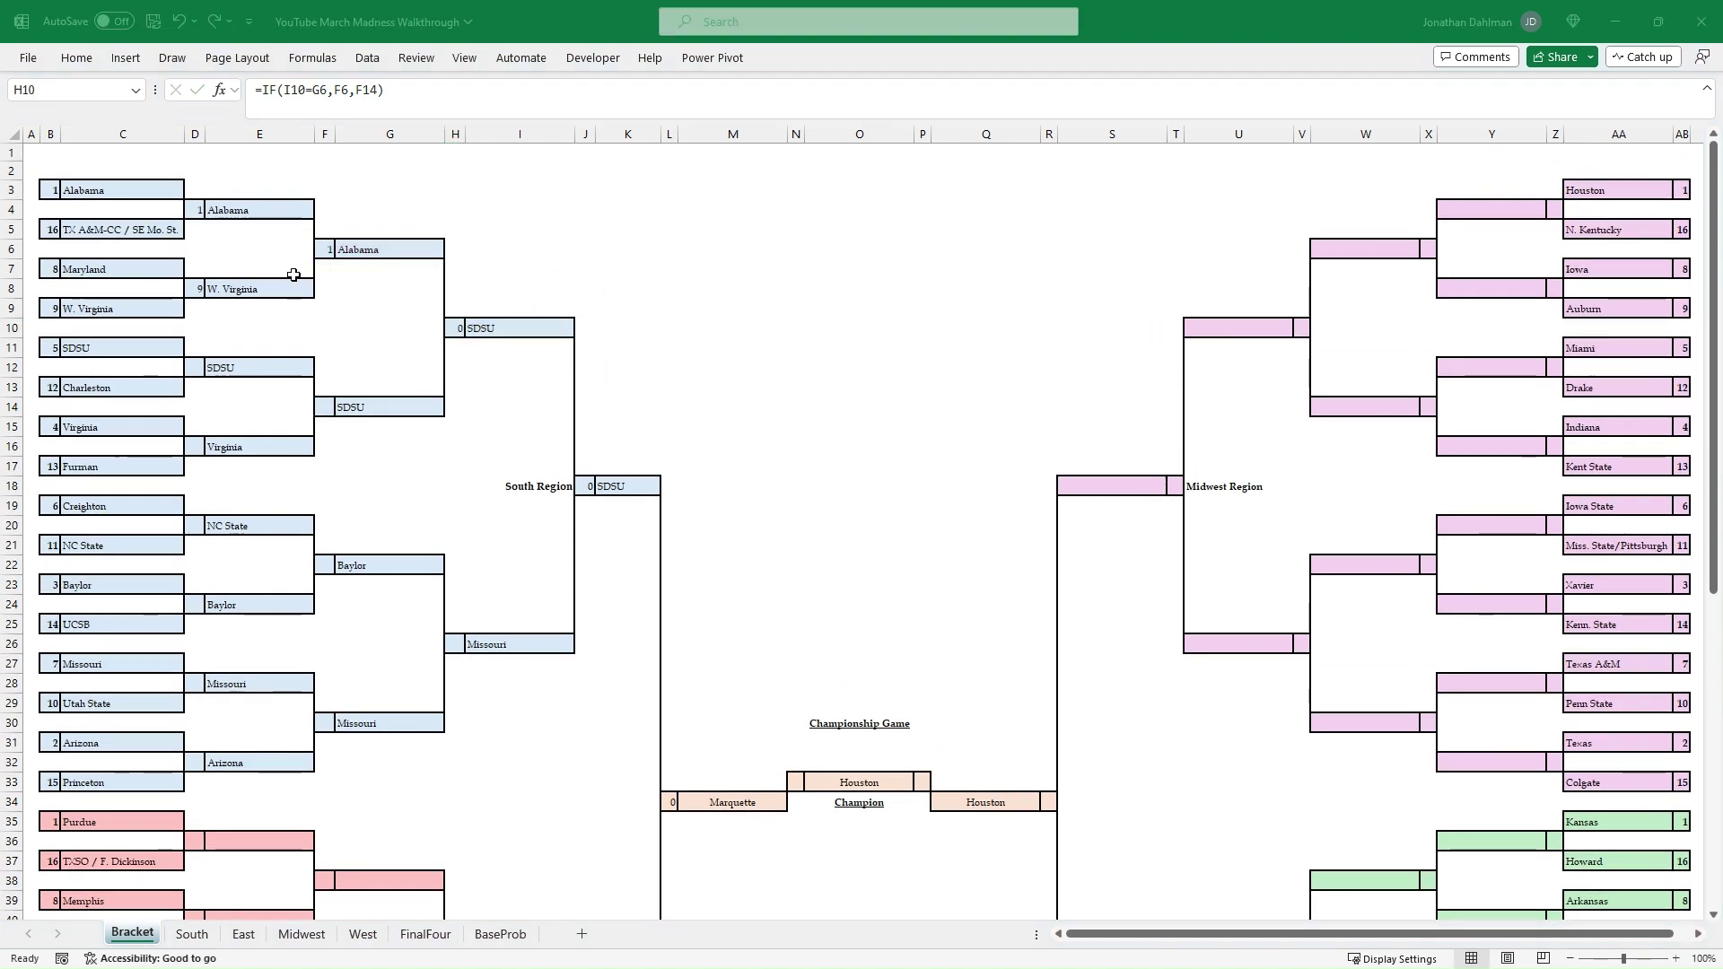
left_click(91, 288)
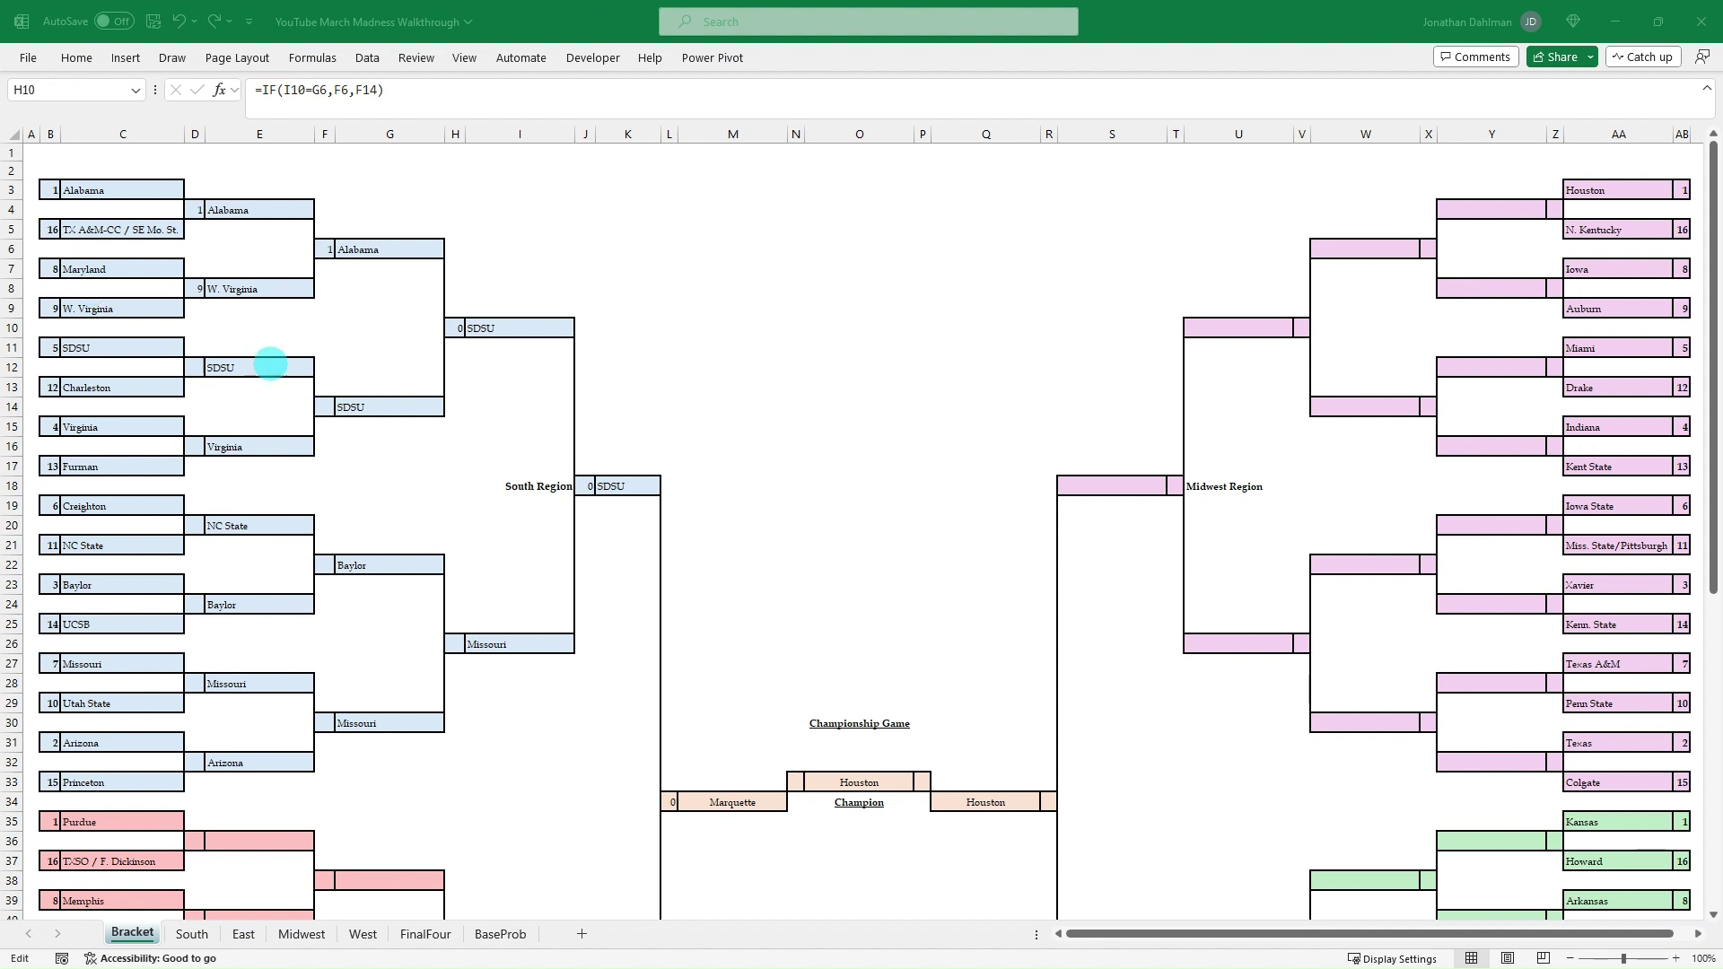
left_click(325, 407)
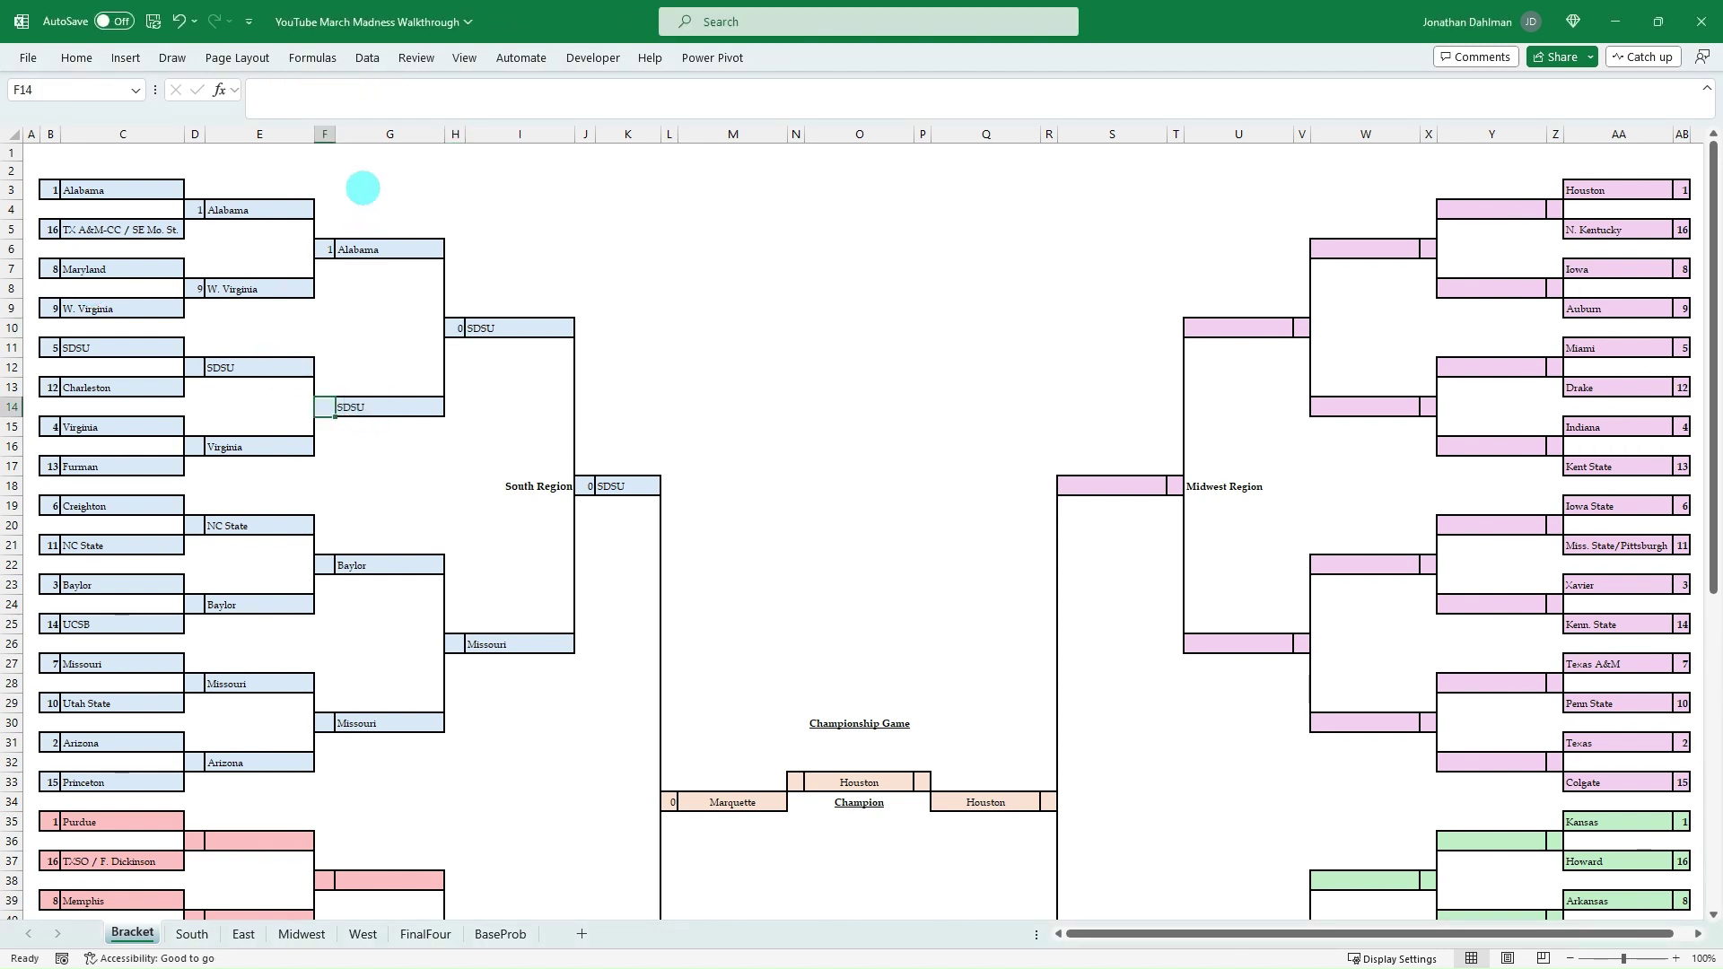